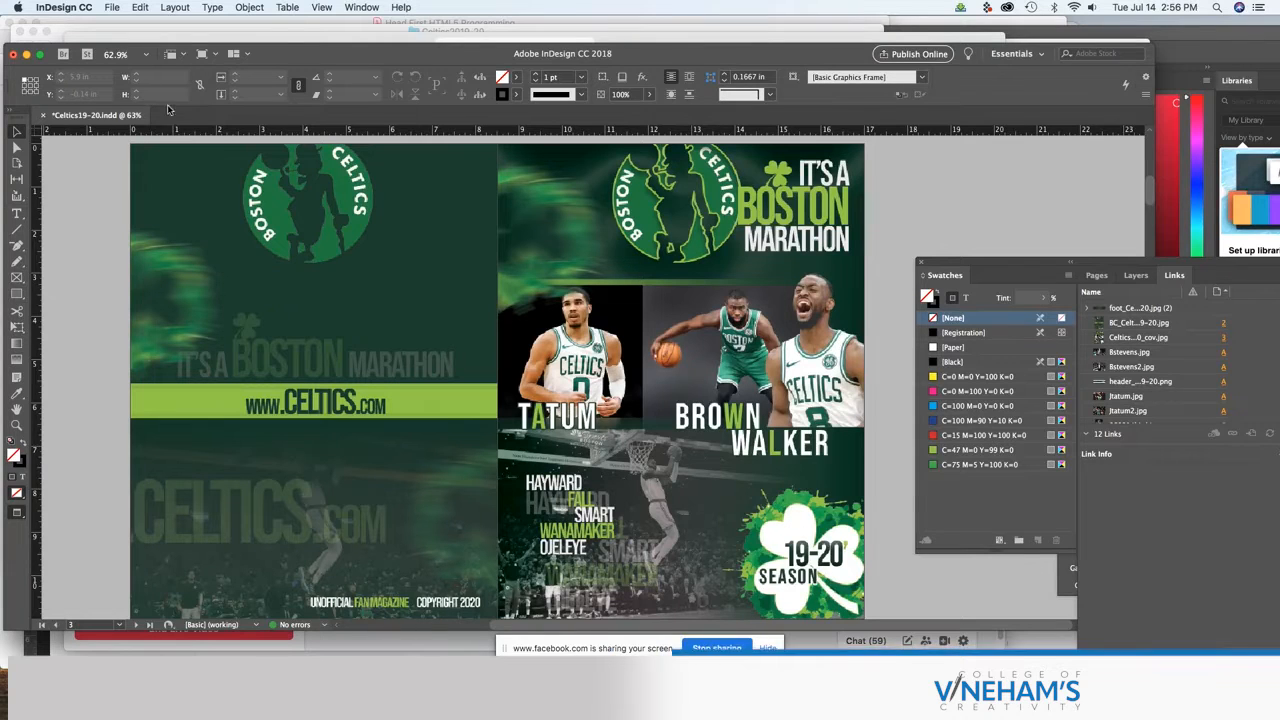
Start a new document and set its measurement units to inches
{"action": "left_click", "coordinate": [112, 8]}
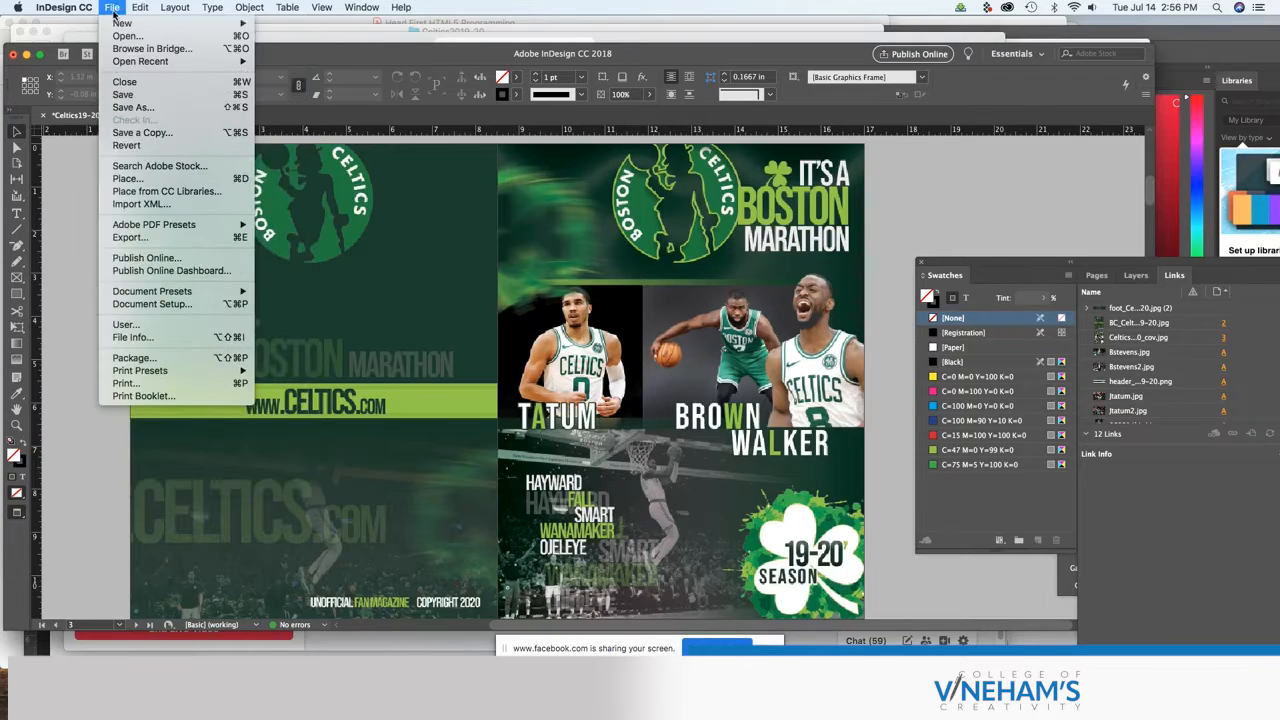
{"action": "mouse_move", "coordinate": [120, 22]}
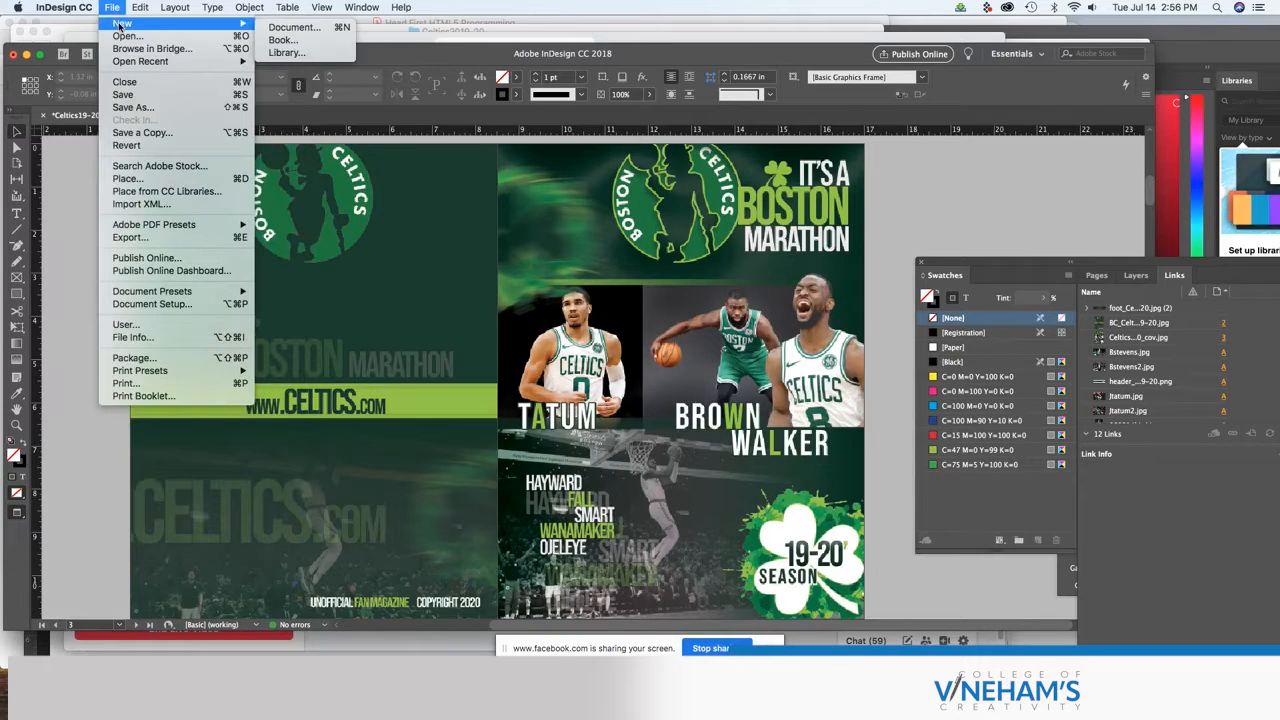
{"action": "left_click", "coordinate": [283, 29]}
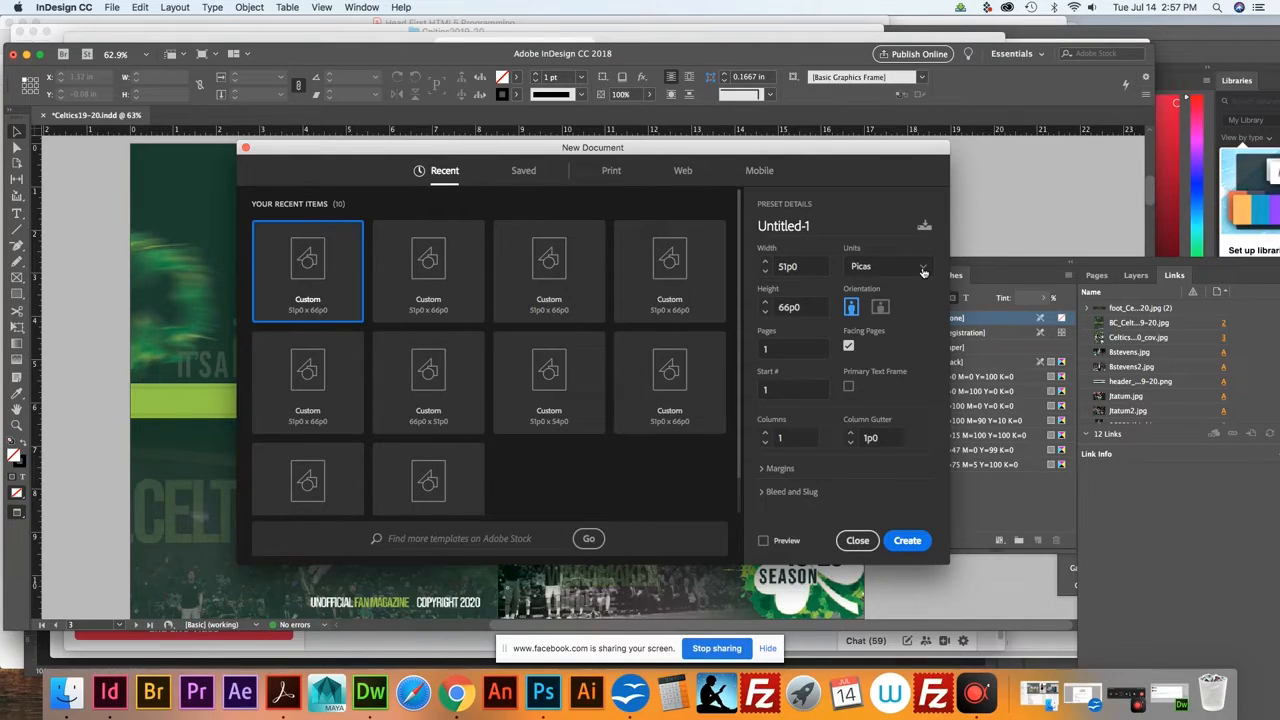
{"action": "left_click", "coordinate": [923, 272]}
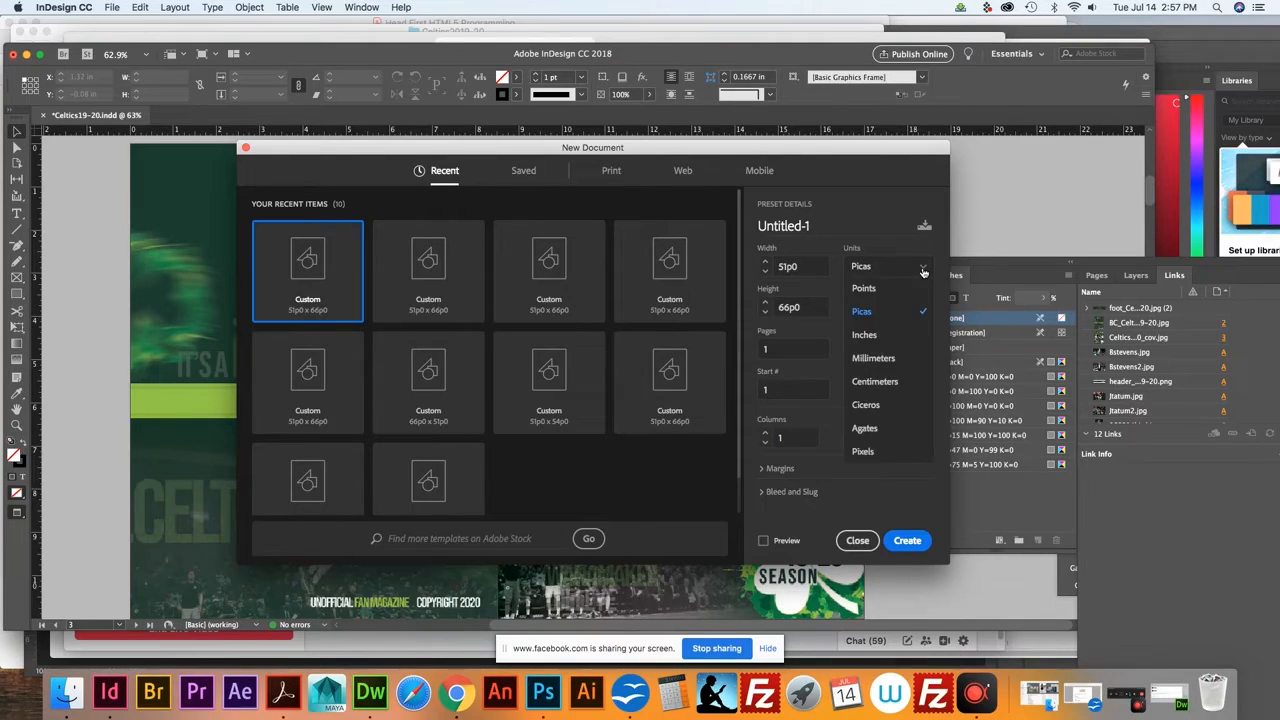
{"action": "left_click", "coordinate": [876, 336]}
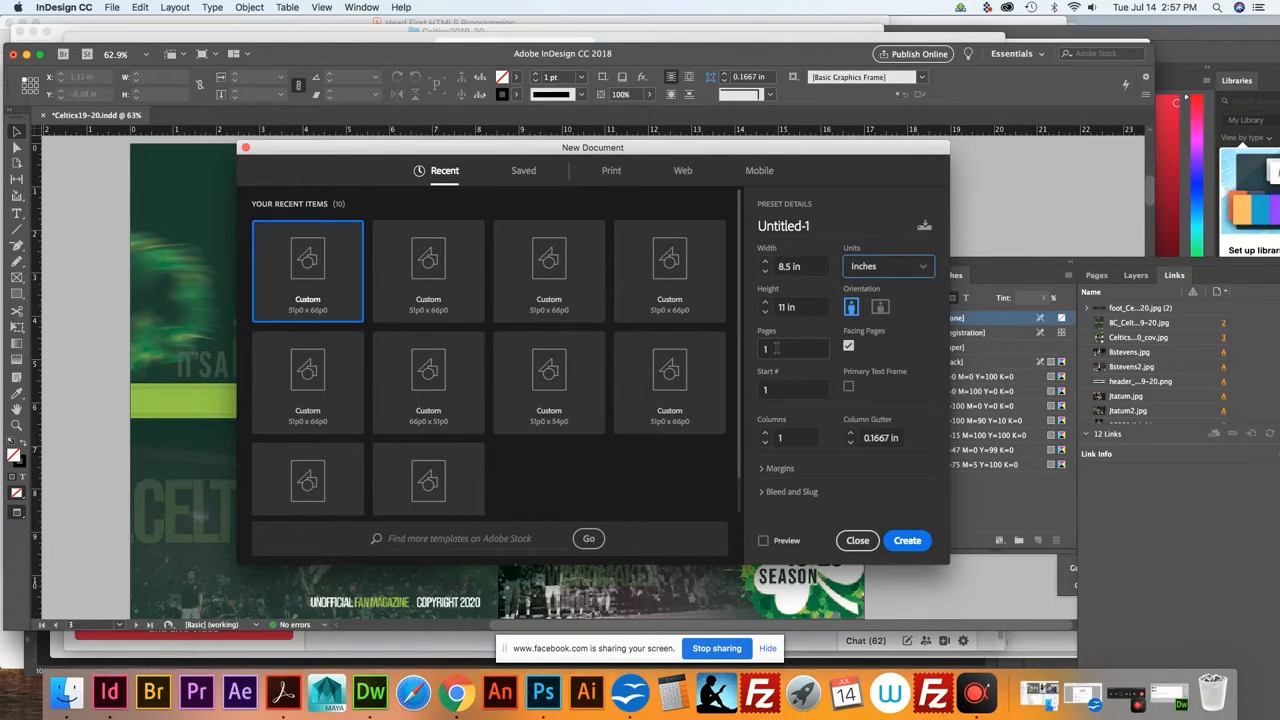
Create the document with one 8.5 × 11 in page, one column, a 0.1667 in gutter and 0.5 in margins
{"action": "left_click", "coordinate": [767, 348]}
{"action": "type", "text": "56"}
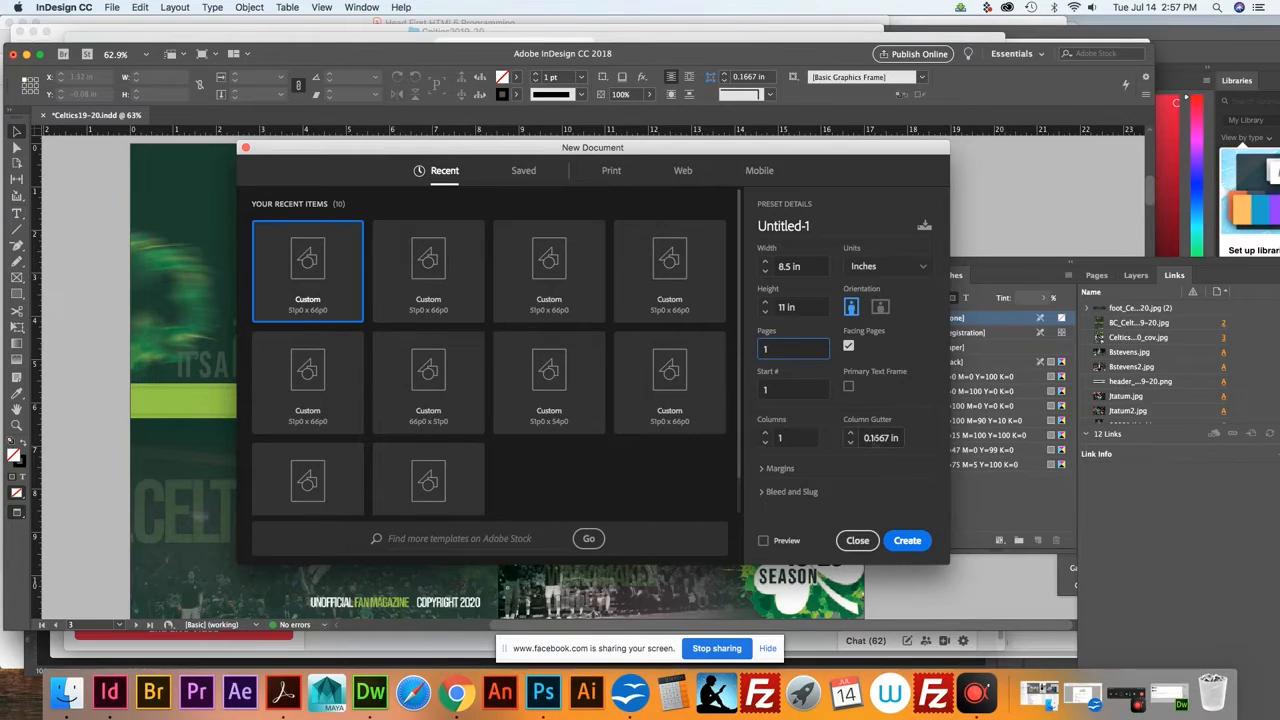
{"action": "left_click", "coordinate": [895, 439]}
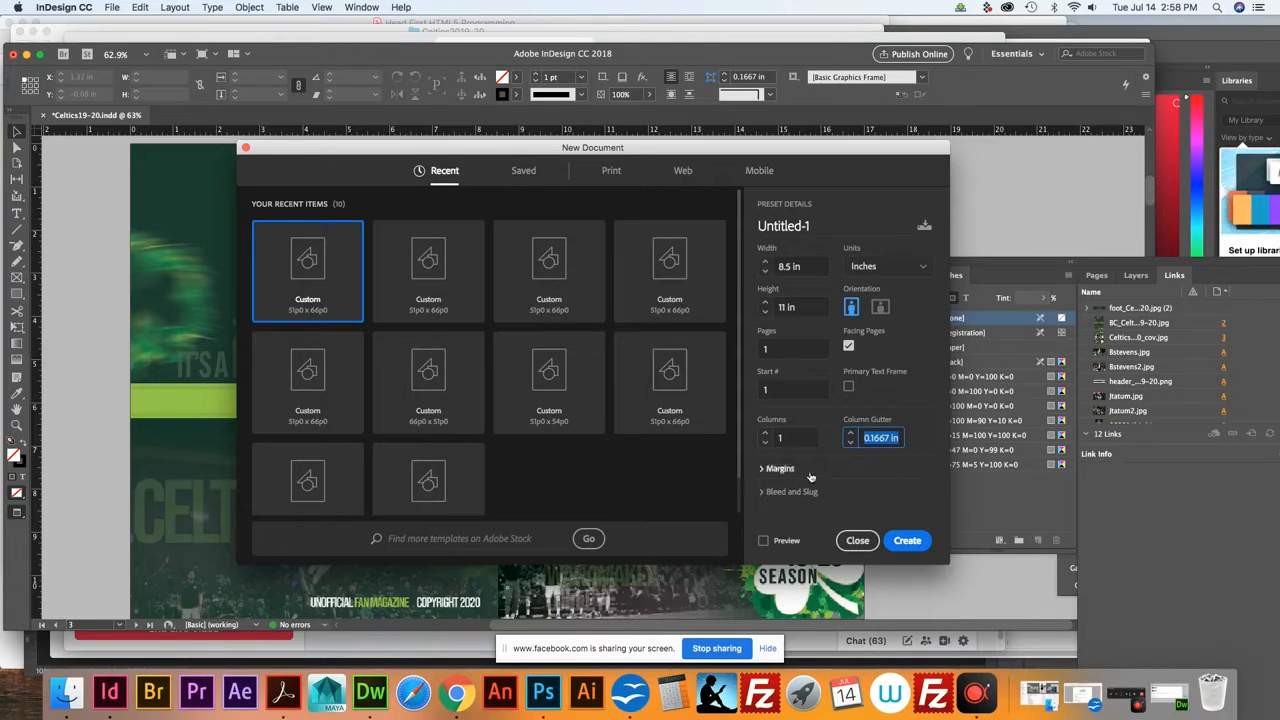
{"action": "left_click", "coordinate": [762, 469]}
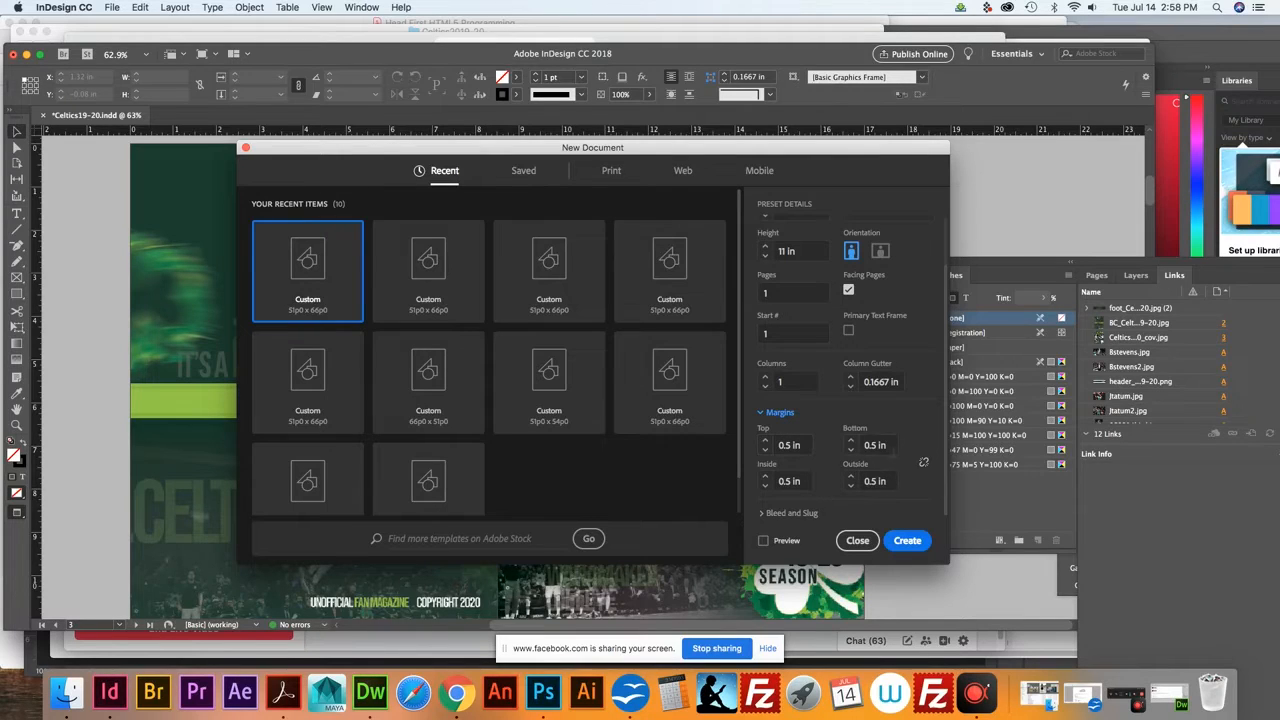
{"action": "scroll", "coordinate": [824, 352], "scroll_direction": "up", "scroll_amount": 2}
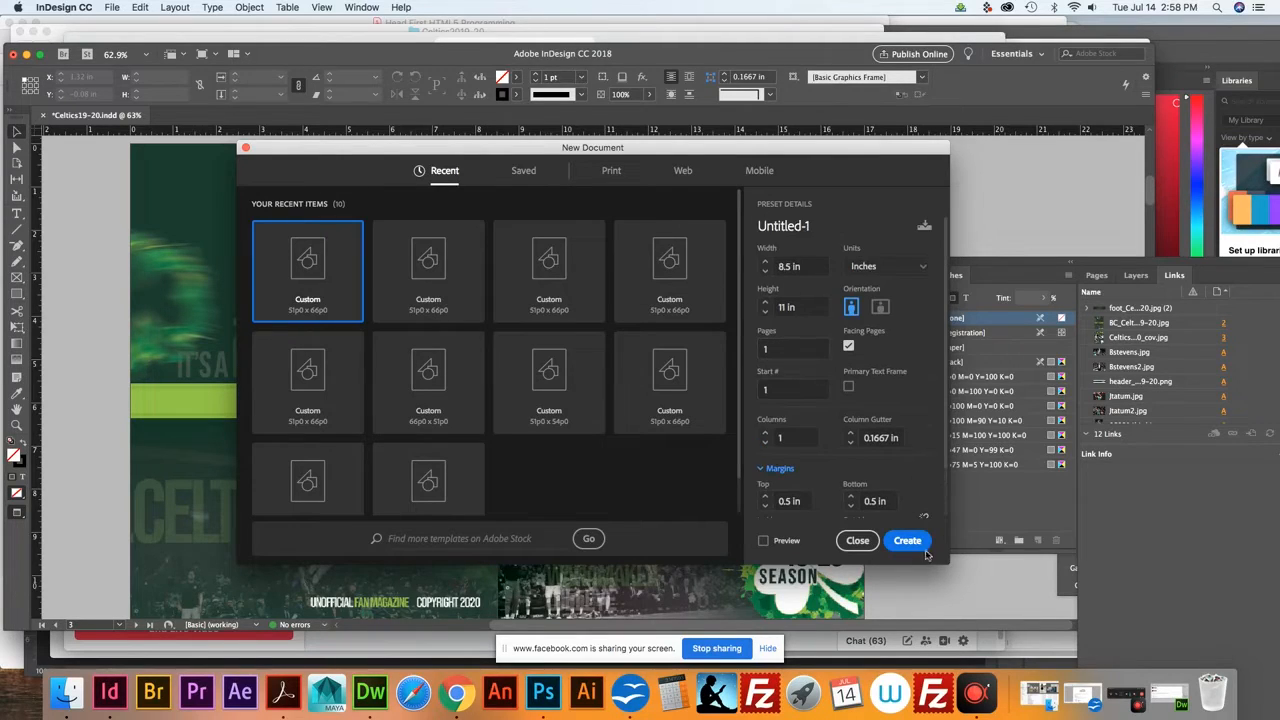
{"action": "left_click", "coordinate": [912, 542]}
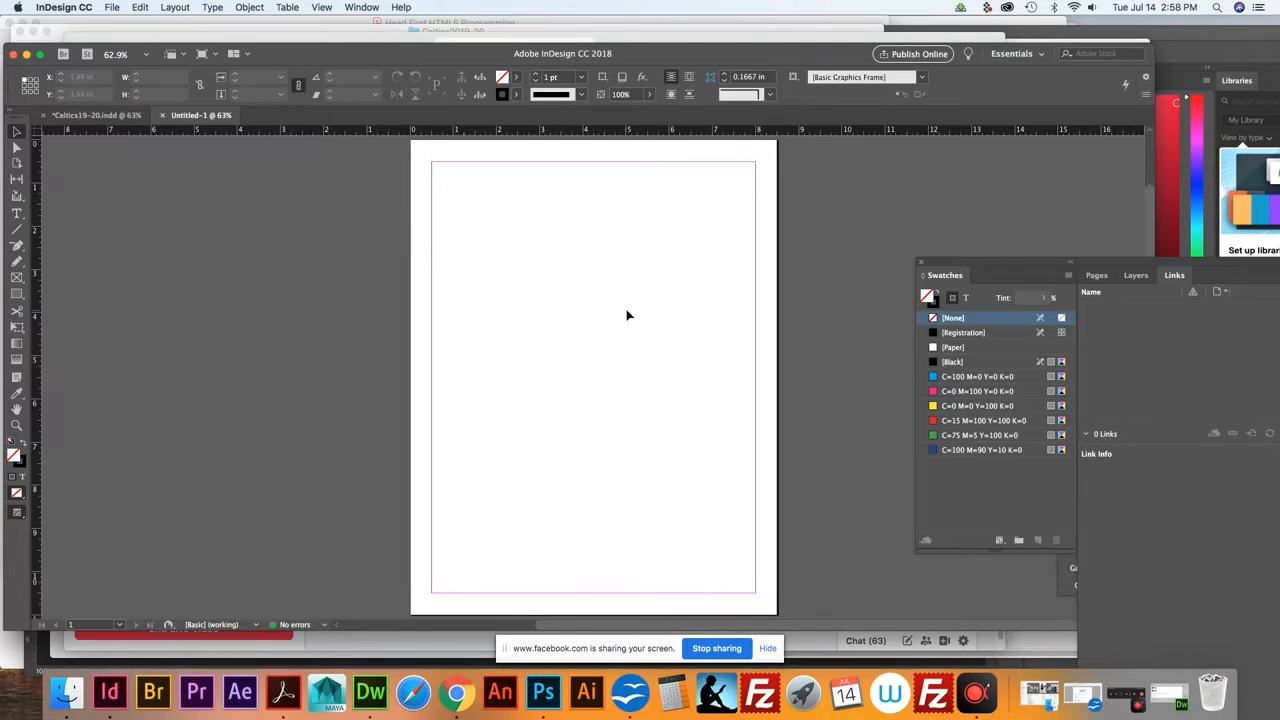
Draw a rectangle frame about 8.04 × 10.49 in extending just outside the page margins, and delete it
{"action": "scroll", "coordinate": [487, 203], "scroll_direction": "up", "scroll_amount": 1}
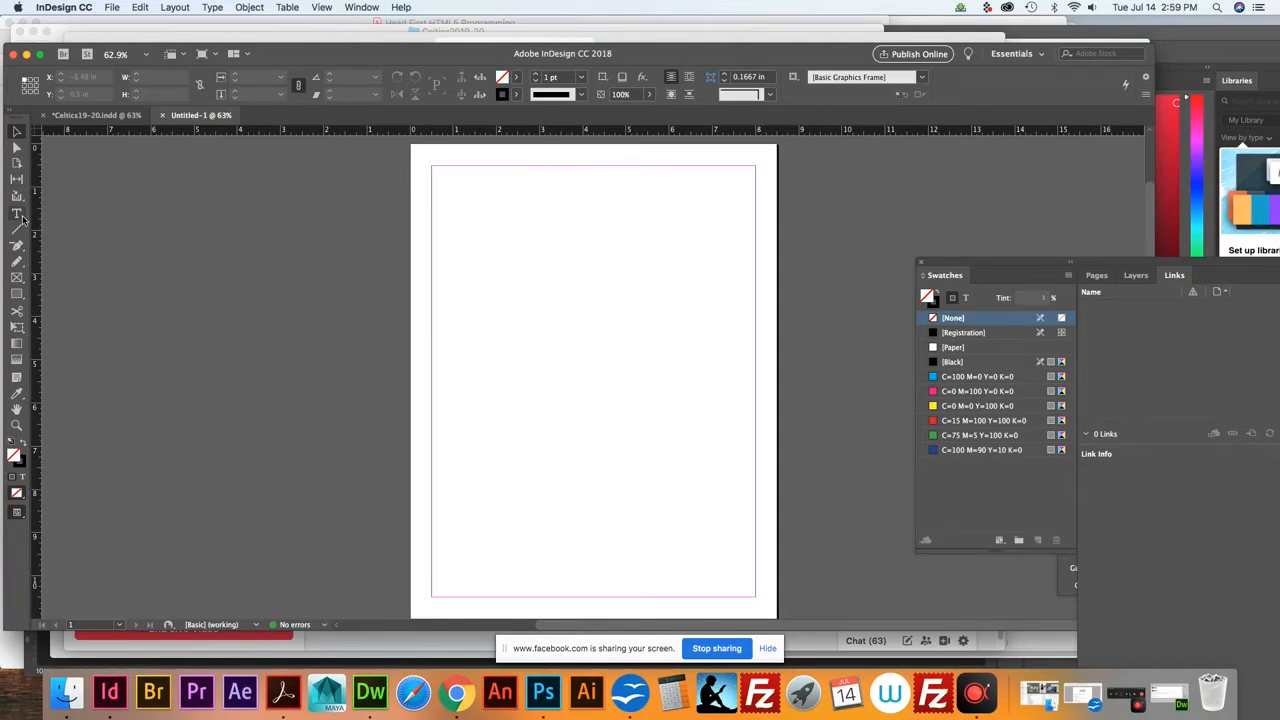
{"action": "left_click", "coordinate": [18, 279]}
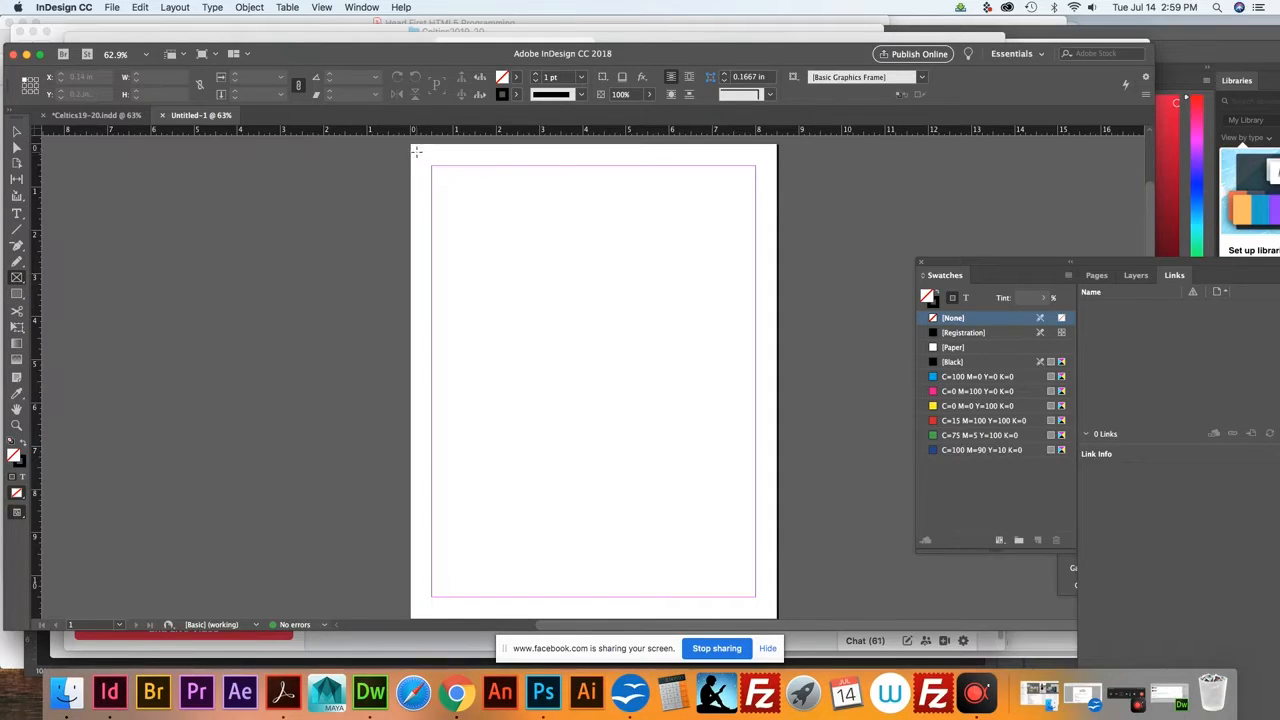
{"action": "left_click_drag", "start_coordinate": [420, 153], "coordinate": [767, 607]}
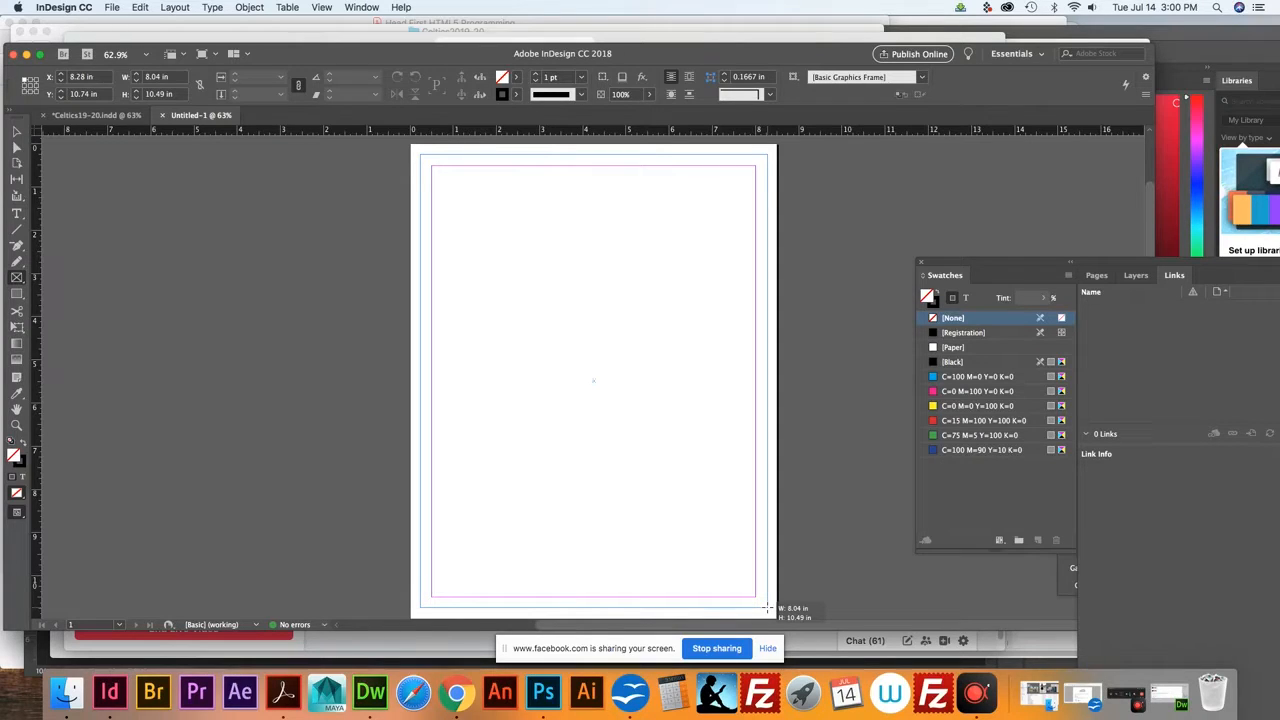
{"action": "left_click_drag", "start_coordinate": [768, 607], "coordinate": [768, 607]}
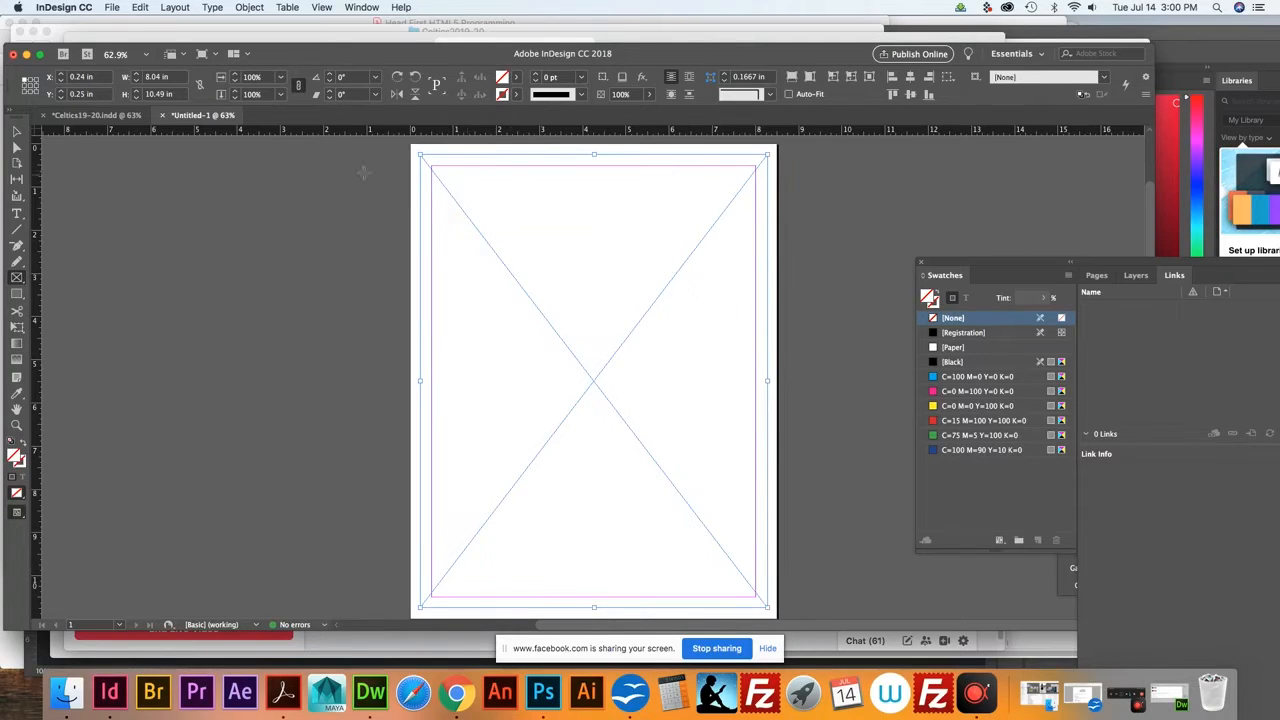
{"action": "left_click", "coordinate": [16, 131]}
{"action": "key", "text": "Delete"}
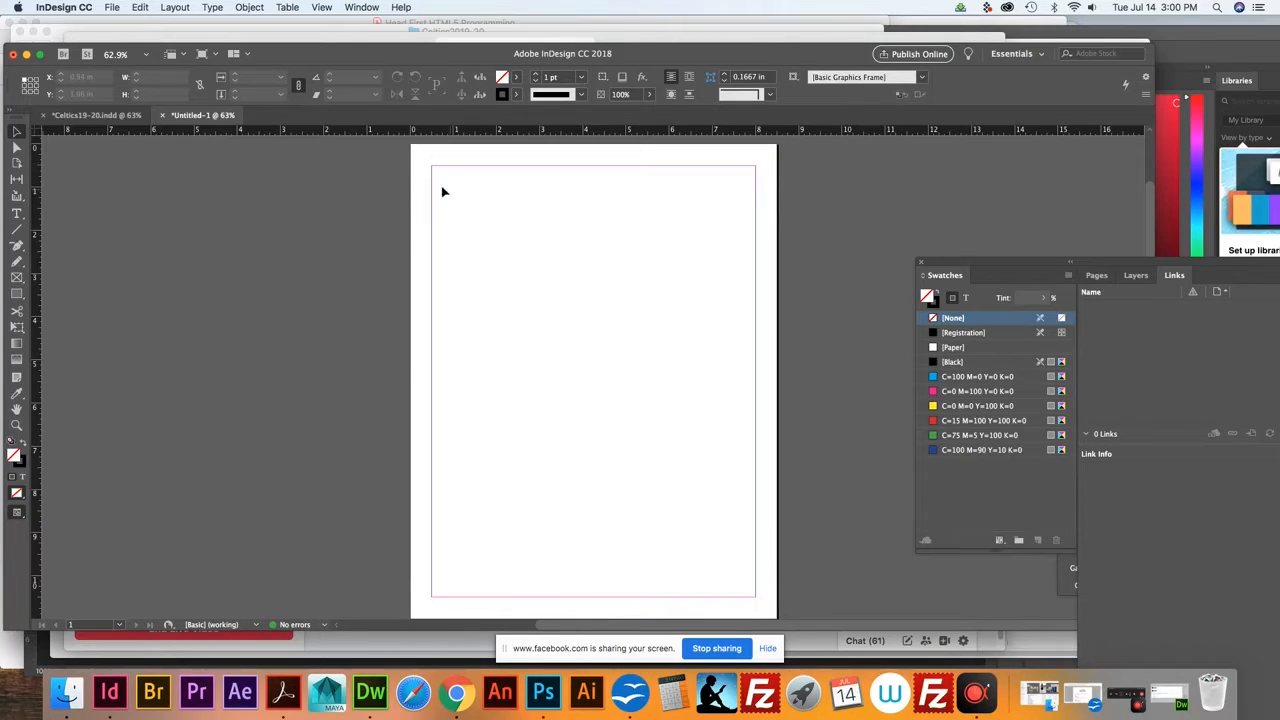
Switch the blank document's screen mode from Normal to Preview
{"action": "left_click", "coordinate": [322, 8]}
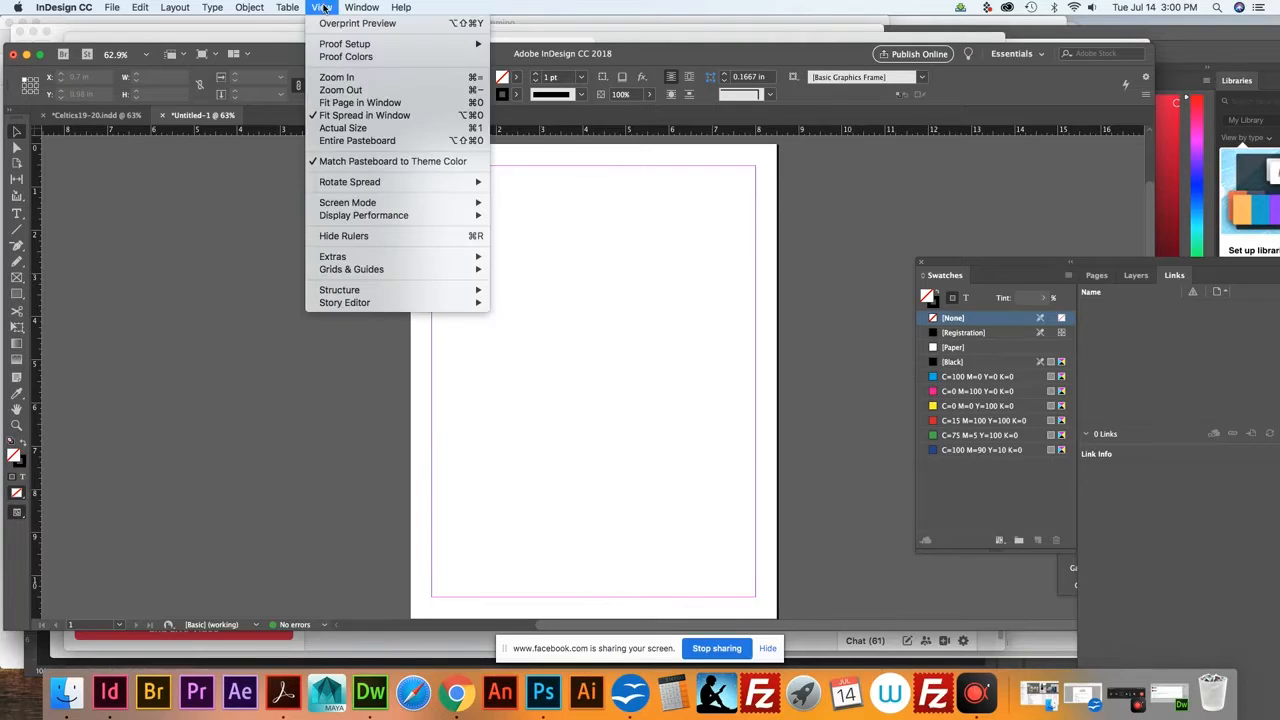
{"action": "mouse_move", "coordinate": [396, 204]}
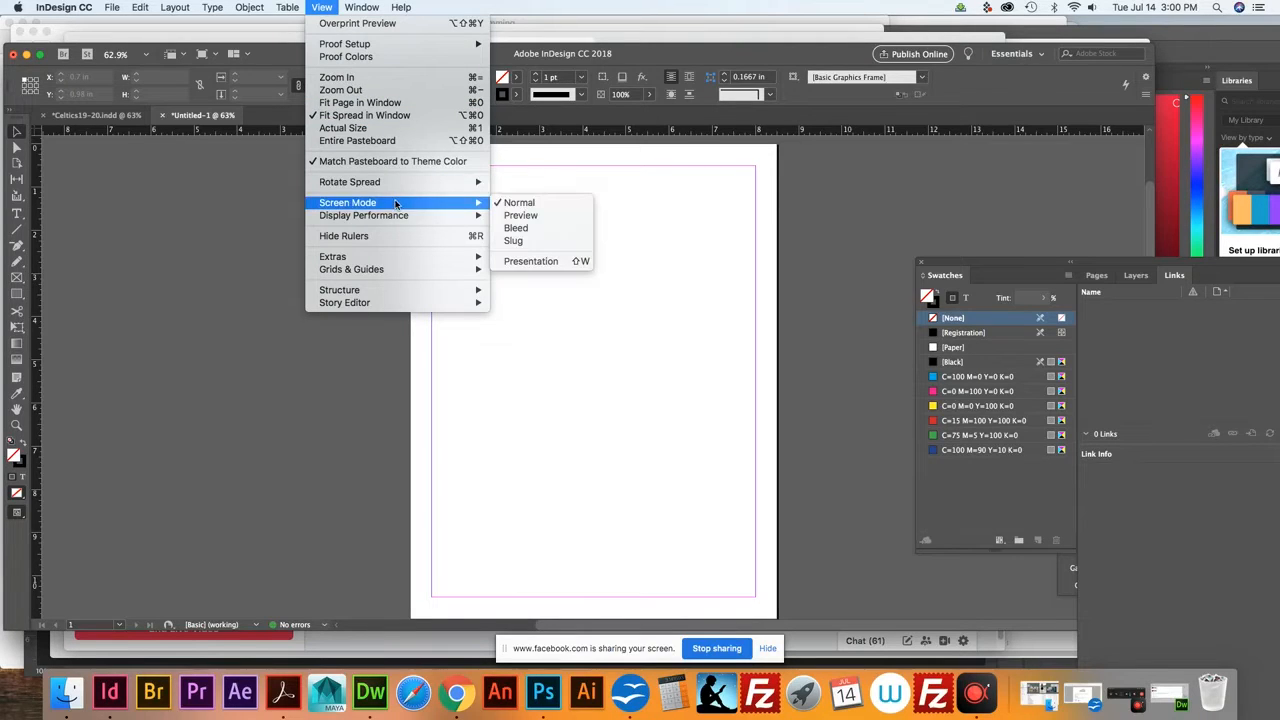
{"action": "left_click", "coordinate": [522, 215]}
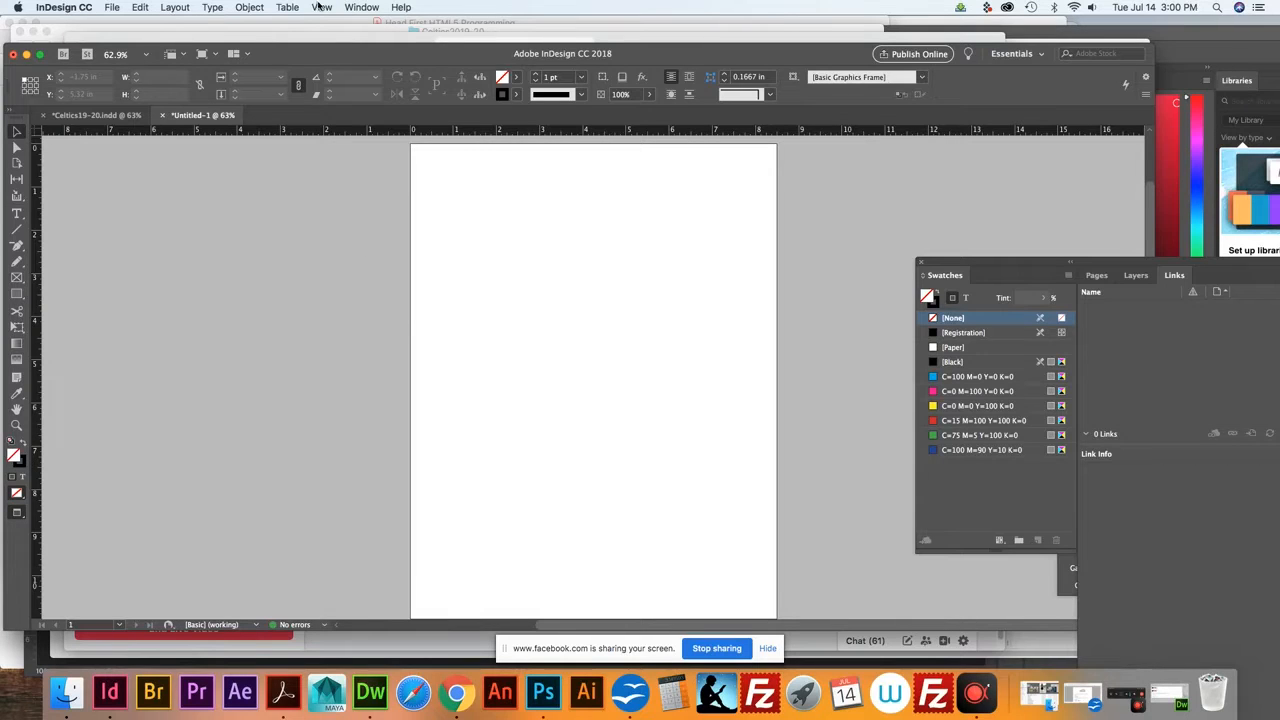
Switch to Chrome, post and like the comment "Cmd + R ....hide Rulers" on the Facebook live video, and return to InDesign
{"action": "left_click", "coordinate": [321, 7]}
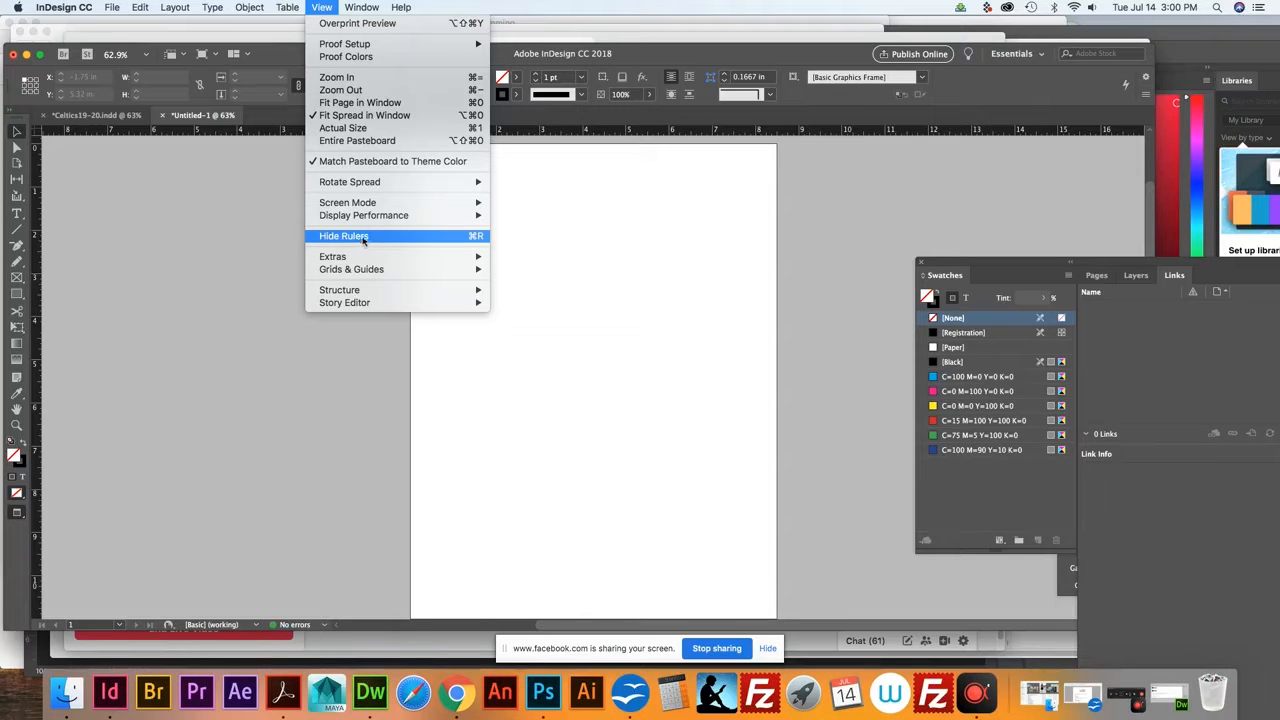
{"action": "left_click", "coordinate": [455, 692]}
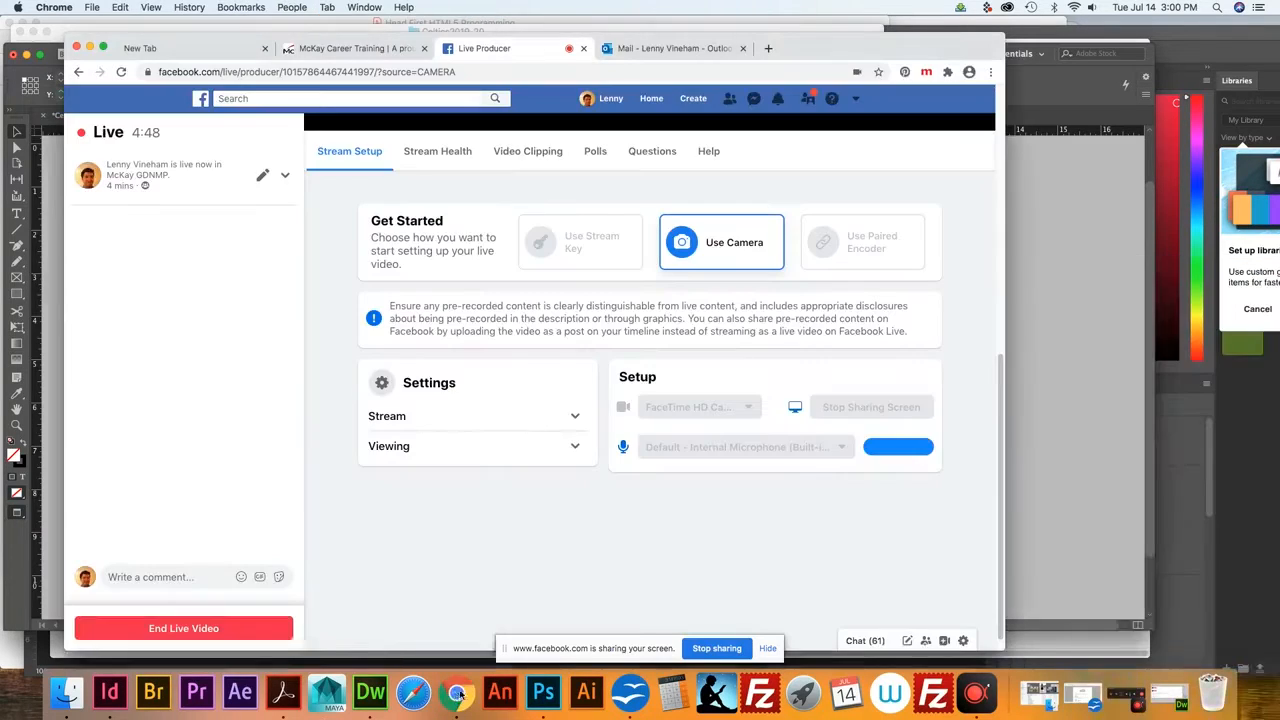
{"action": "left_click", "coordinate": [170, 575]}
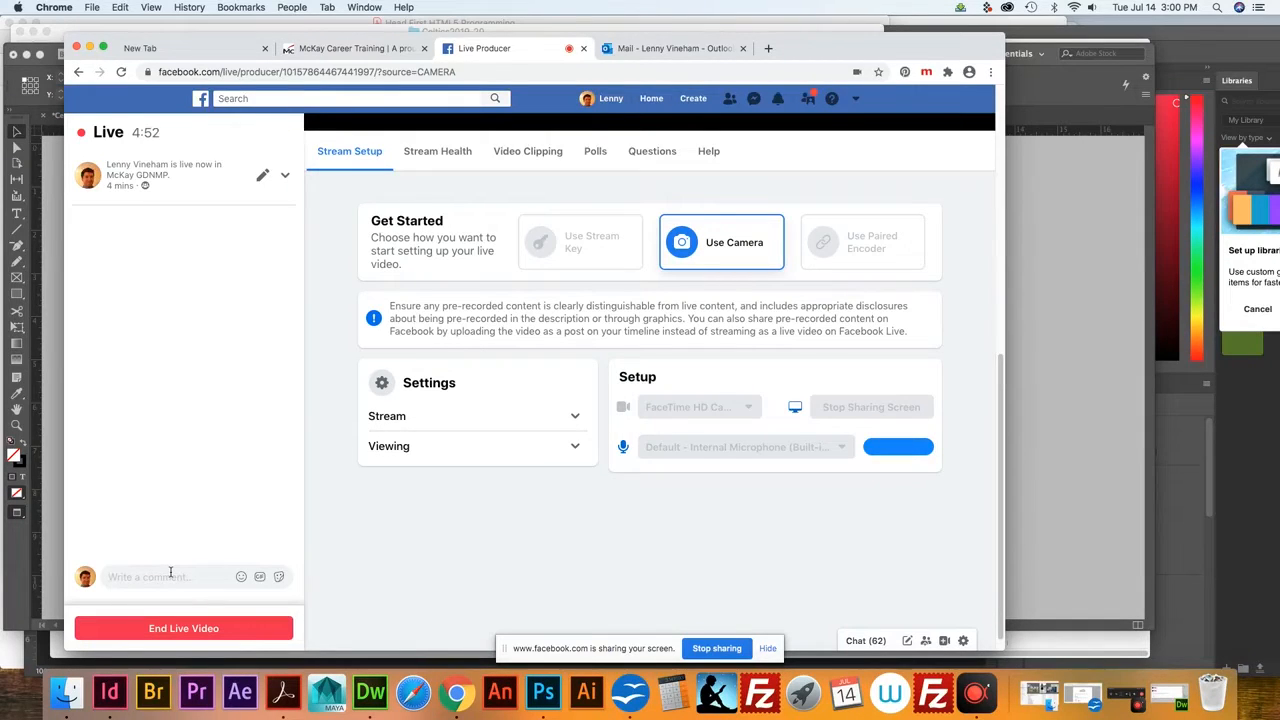
{"action": "type", "text": "Cmd + R ....hide Rulers"}
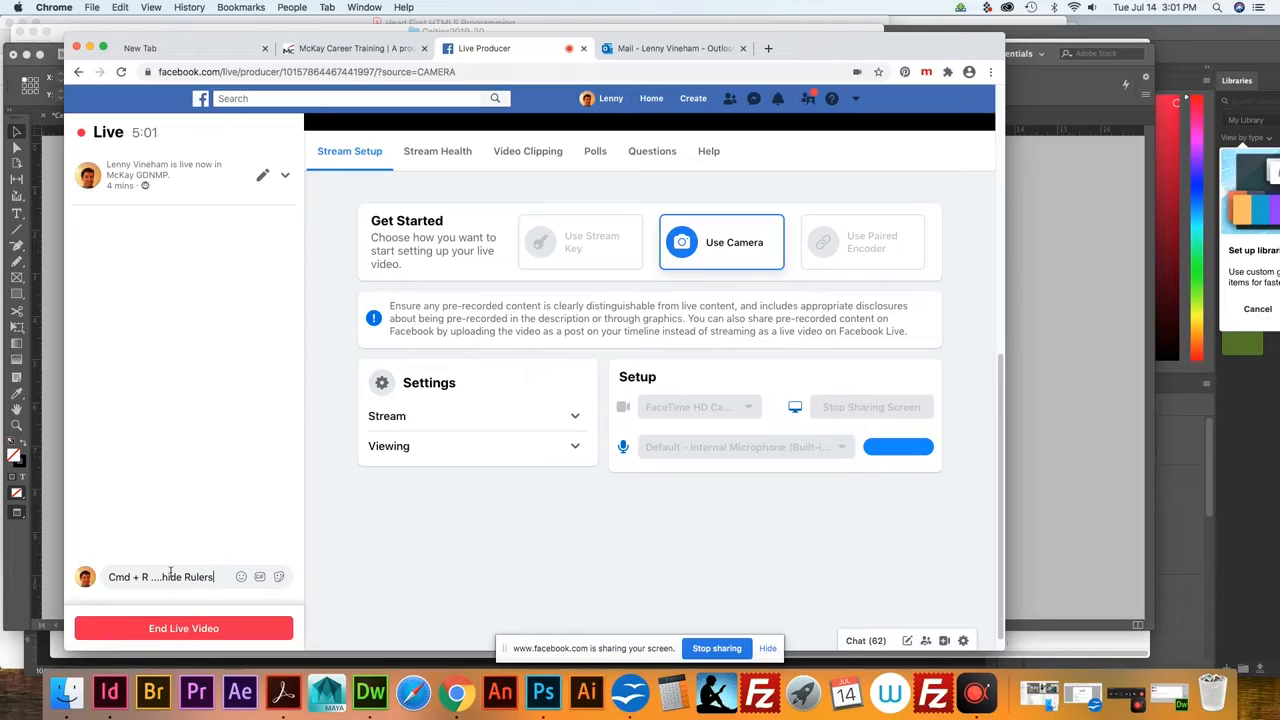
{"action": "key", "text": "Return"}
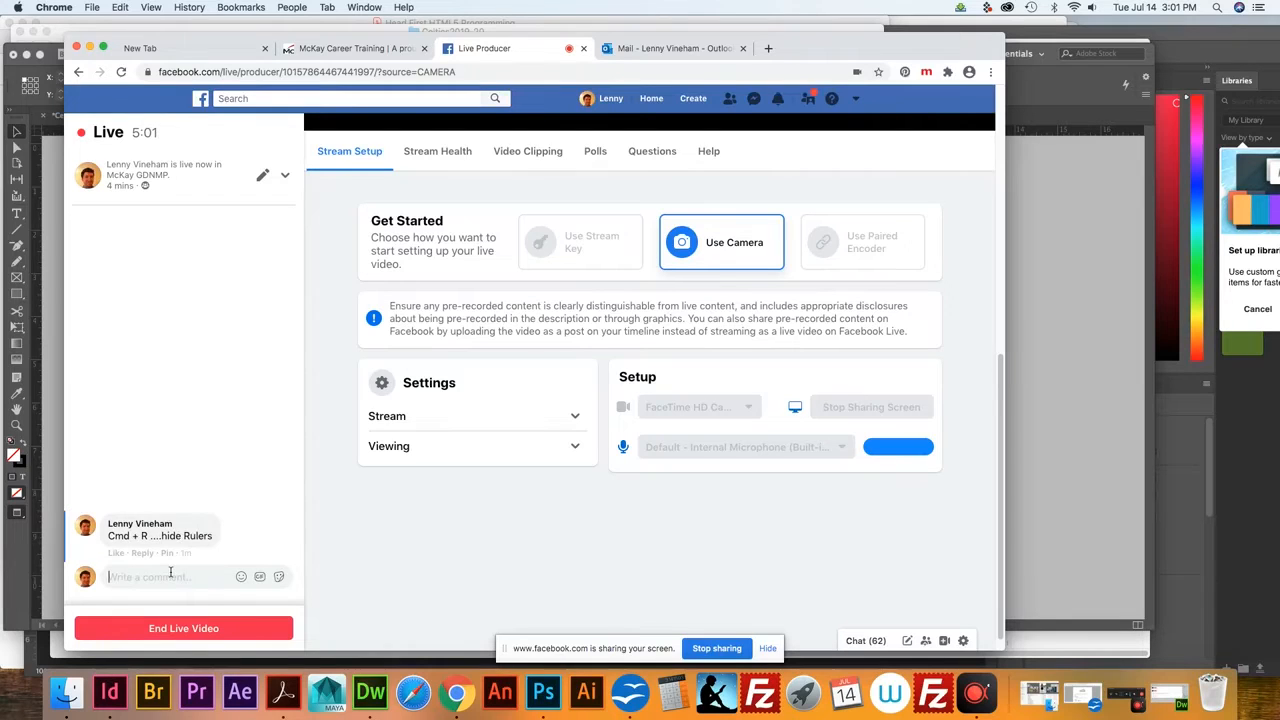
{"action": "left_click", "coordinate": [116, 554]}
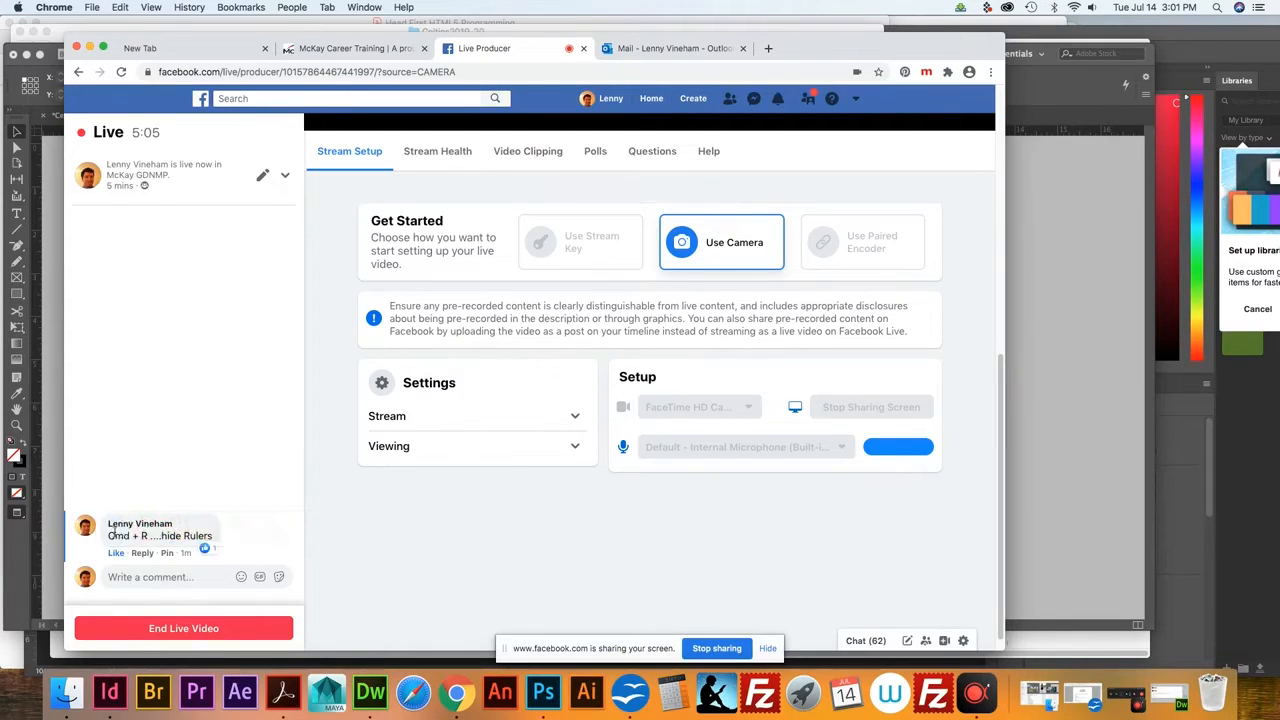
{"action": "left_click", "coordinate": [89, 47]}
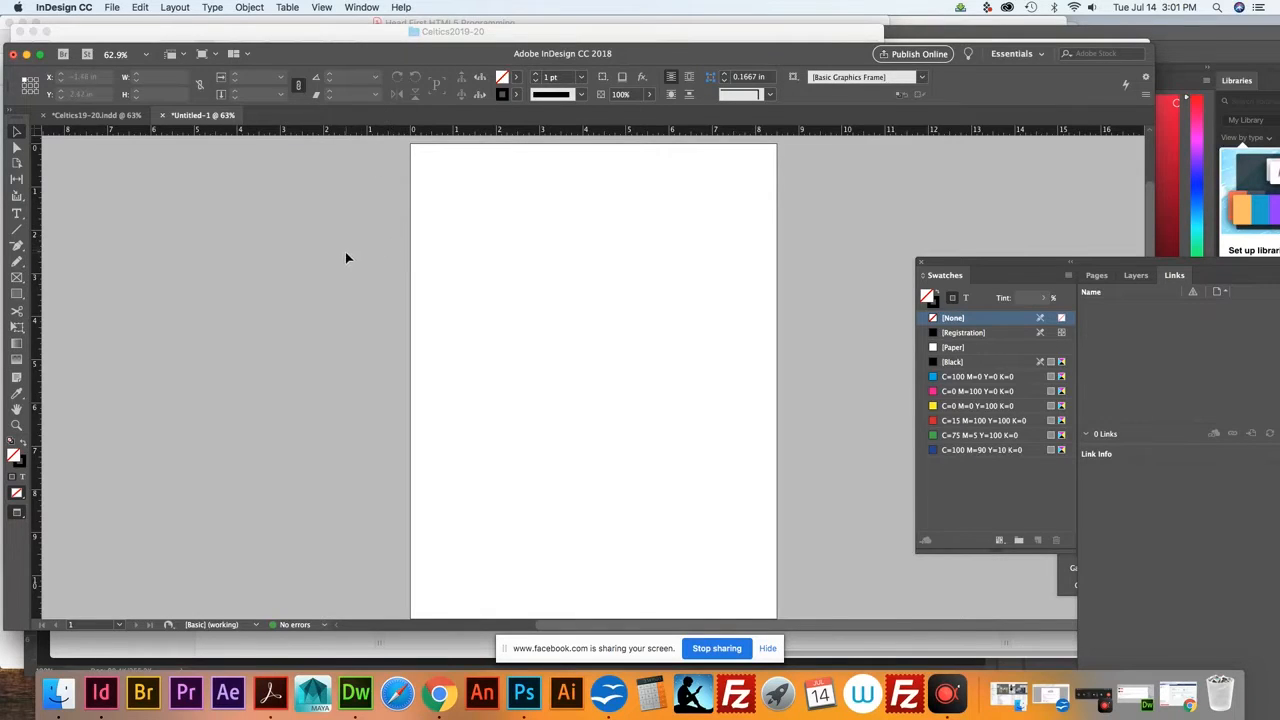
Browse the Celtics19-20.indd magazine, examining the cover, legend and coach spreads
{"action": "left_click", "coordinate": [111, 116]}
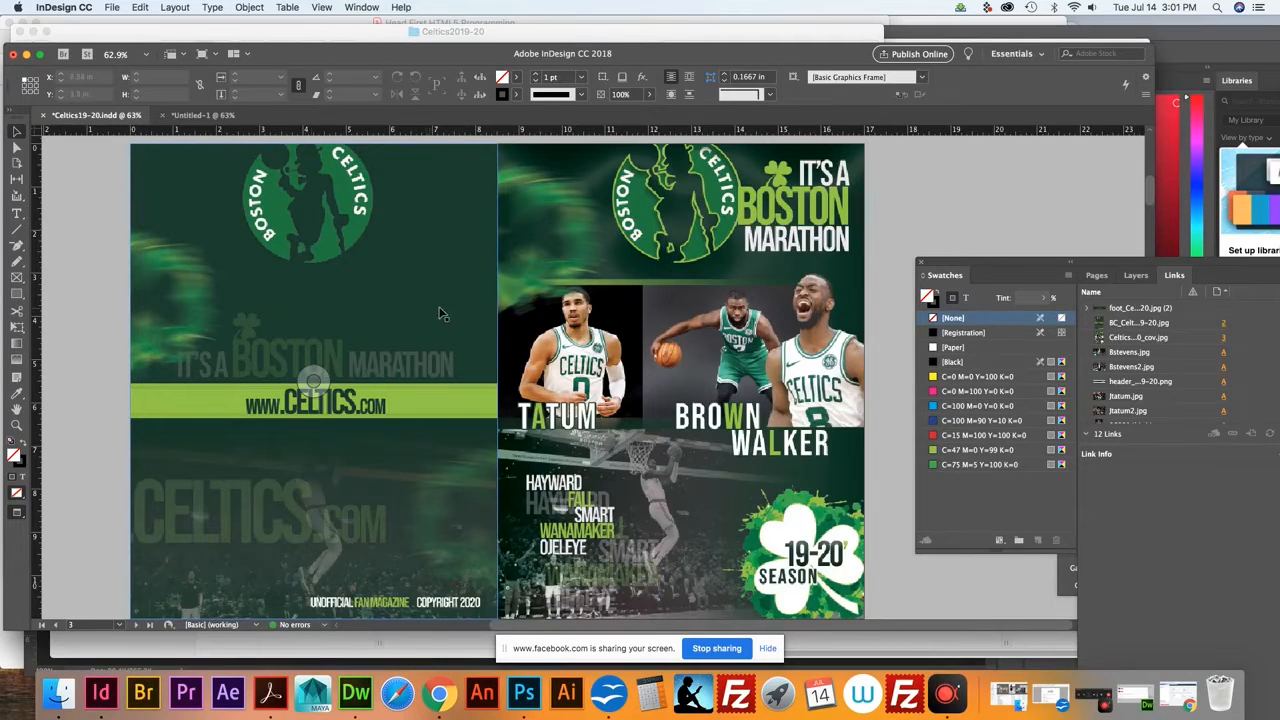
{"action": "scroll", "coordinate": [459, 318], "scroll_direction": "down", "scroll_amount": 10}
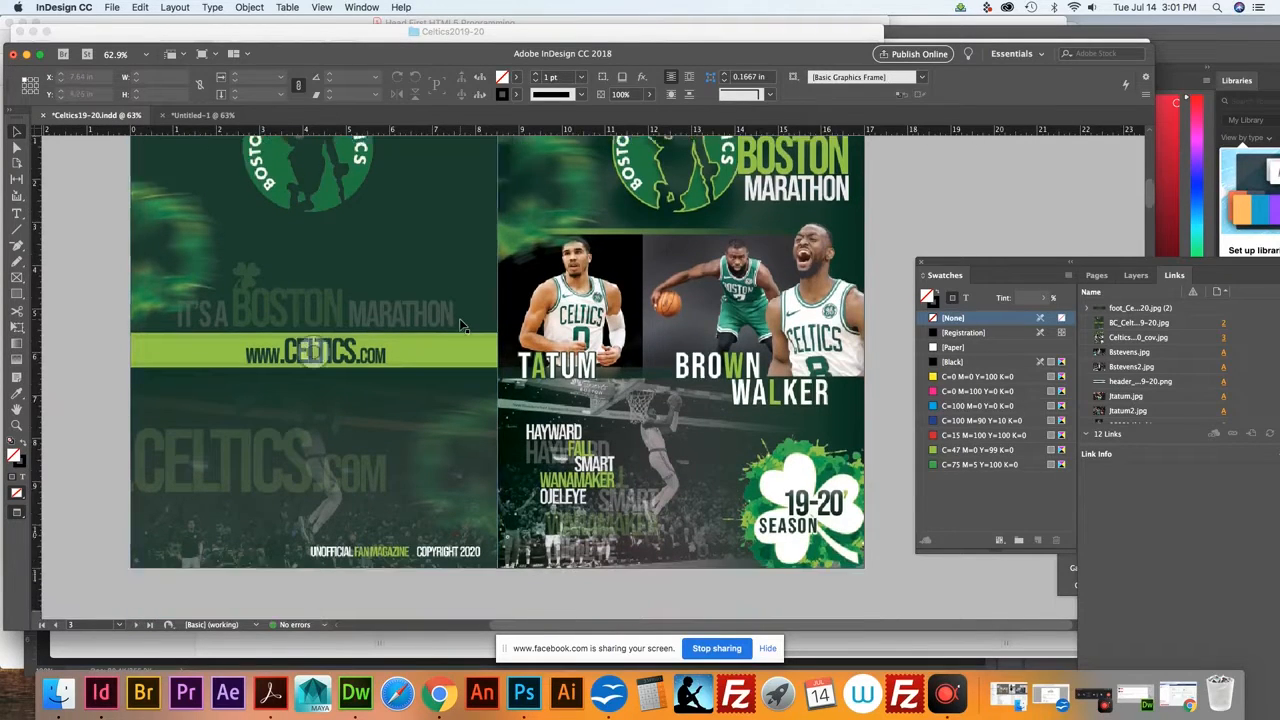
{"action": "scroll", "coordinate": [461, 324], "scroll_direction": "down", "scroll_amount": 10}
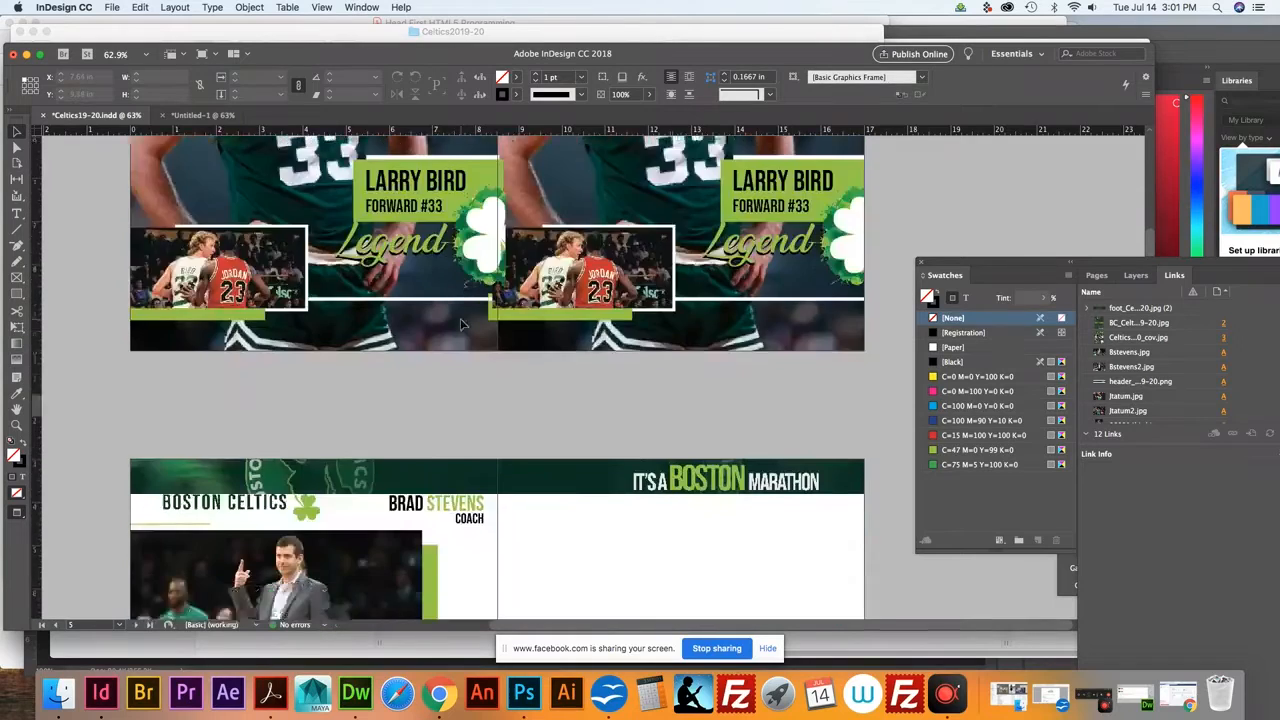
{"action": "scroll", "coordinate": [461, 324], "scroll_direction": "up", "scroll_amount": 4}
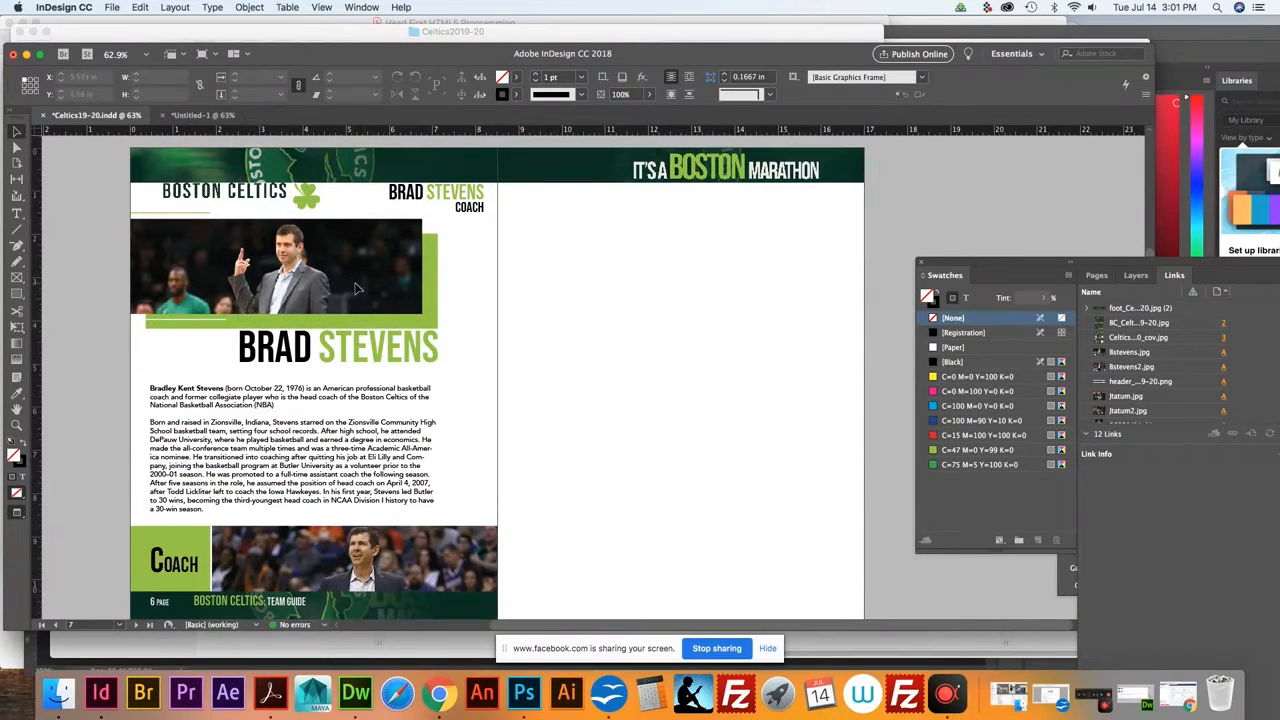
{"action": "scroll", "coordinate": [533, 323], "scroll_direction": "up", "scroll_amount": 1}
{"action": "scroll", "coordinate": [533, 323], "scroll_direction": "up", "scroll_amount": 8}
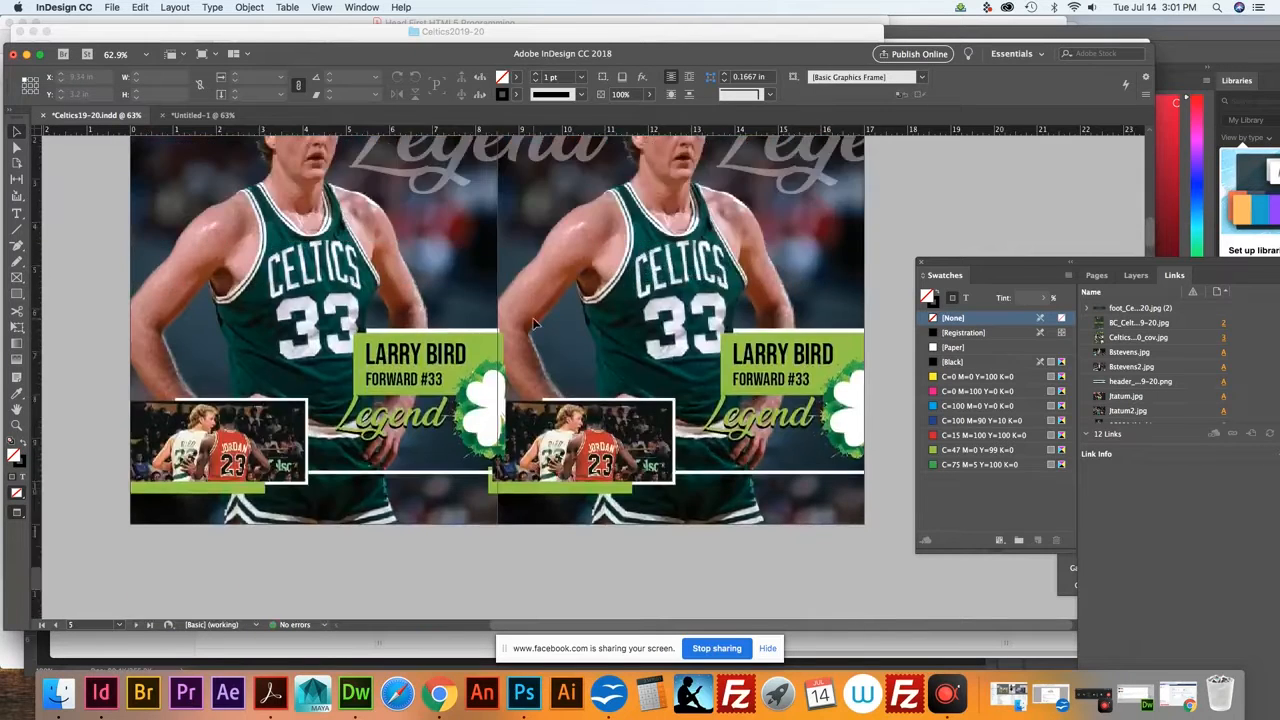
{"action": "scroll", "coordinate": [533, 323], "scroll_direction": "up", "scroll_amount": 10}
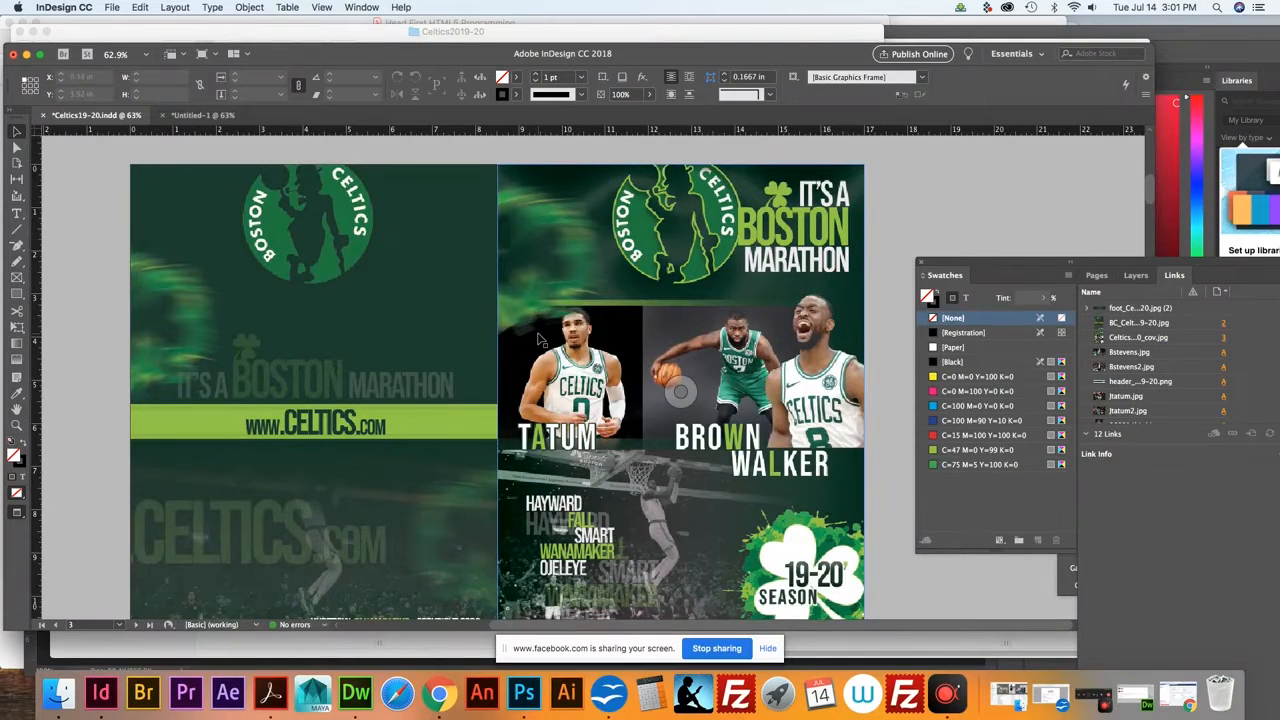
{"action": "scroll", "coordinate": [553, 343], "scroll_direction": "down", "scroll_amount": 3}
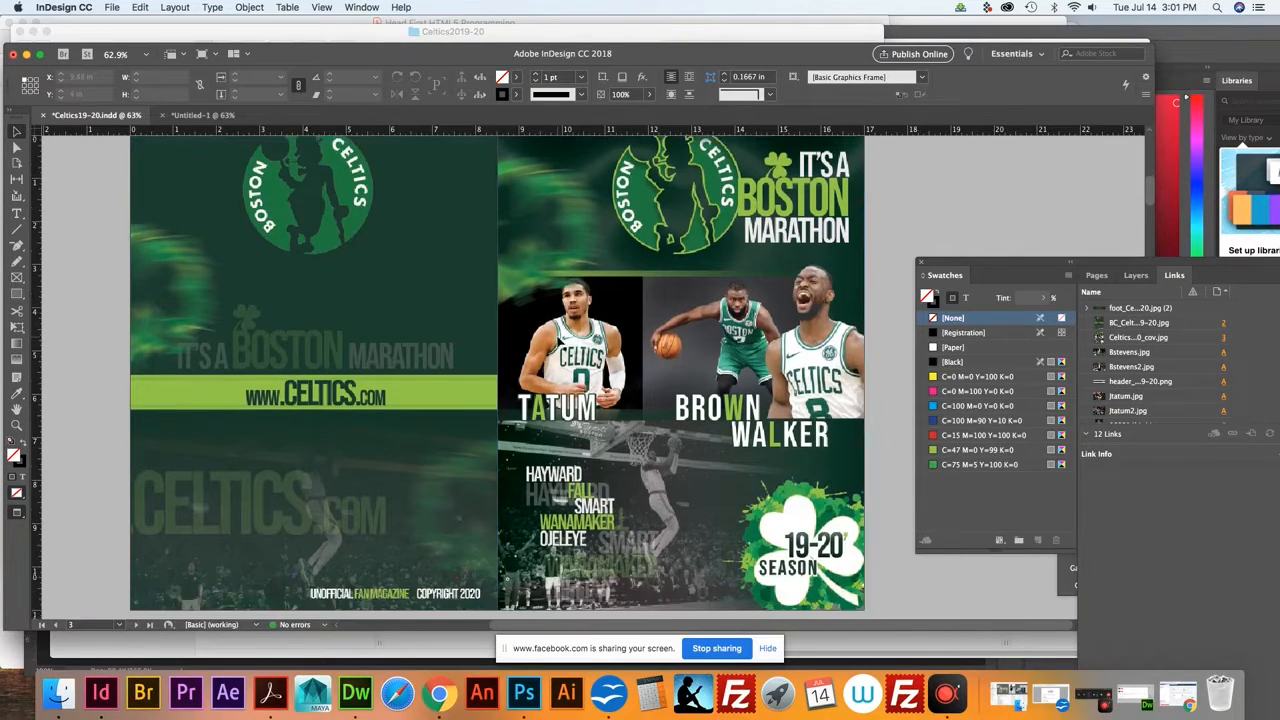
{"action": "scroll", "coordinate": [557, 333], "scroll_direction": "up", "scroll_amount": 7}
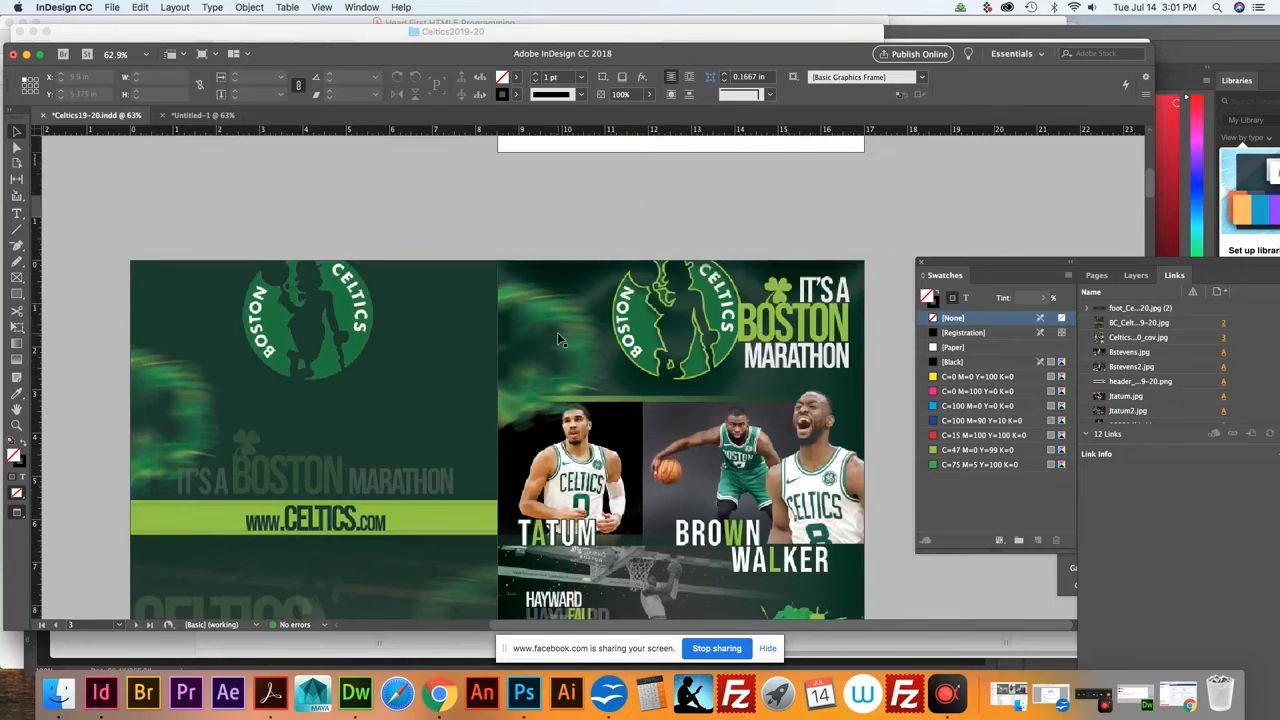
{"action": "scroll", "coordinate": [557, 335], "scroll_direction": "down", "scroll_amount": 20}
{"action": "scroll", "coordinate": [558, 341], "scroll_direction": "down", "scroll_amount": 20}
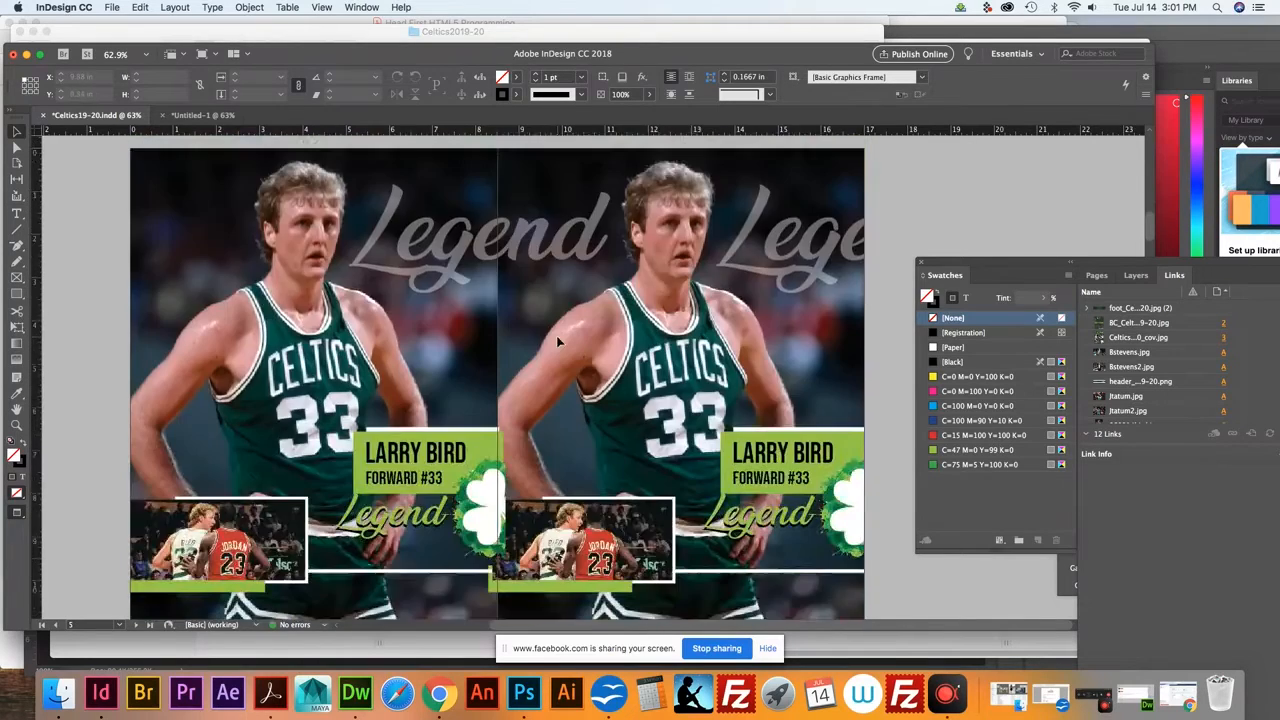
{"action": "scroll", "coordinate": [558, 341], "scroll_direction": "down", "scroll_amount": 10}
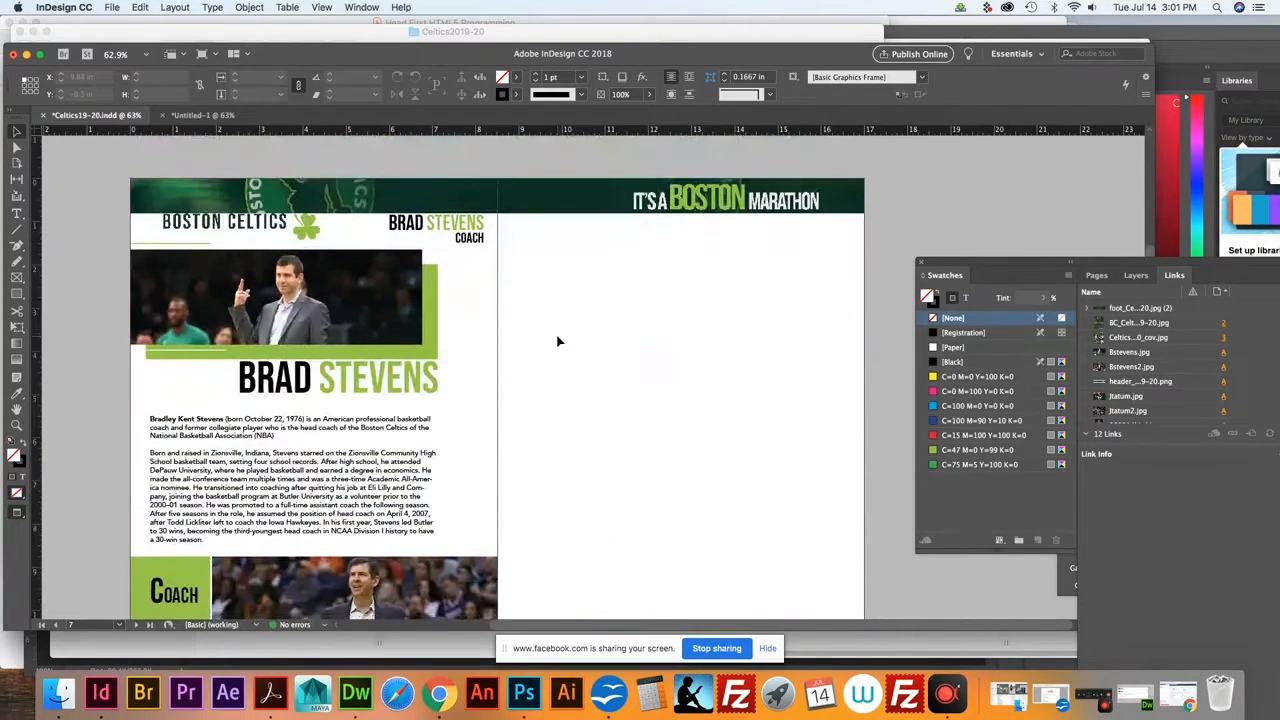
Browse the coach and player spreads of Celtics19-20.indd through page 17, comparing their repeated layout, and return to the page 6–7 spread
{"action": "scroll", "coordinate": [558, 341], "scroll_direction": "down", "scroll_amount": 2}
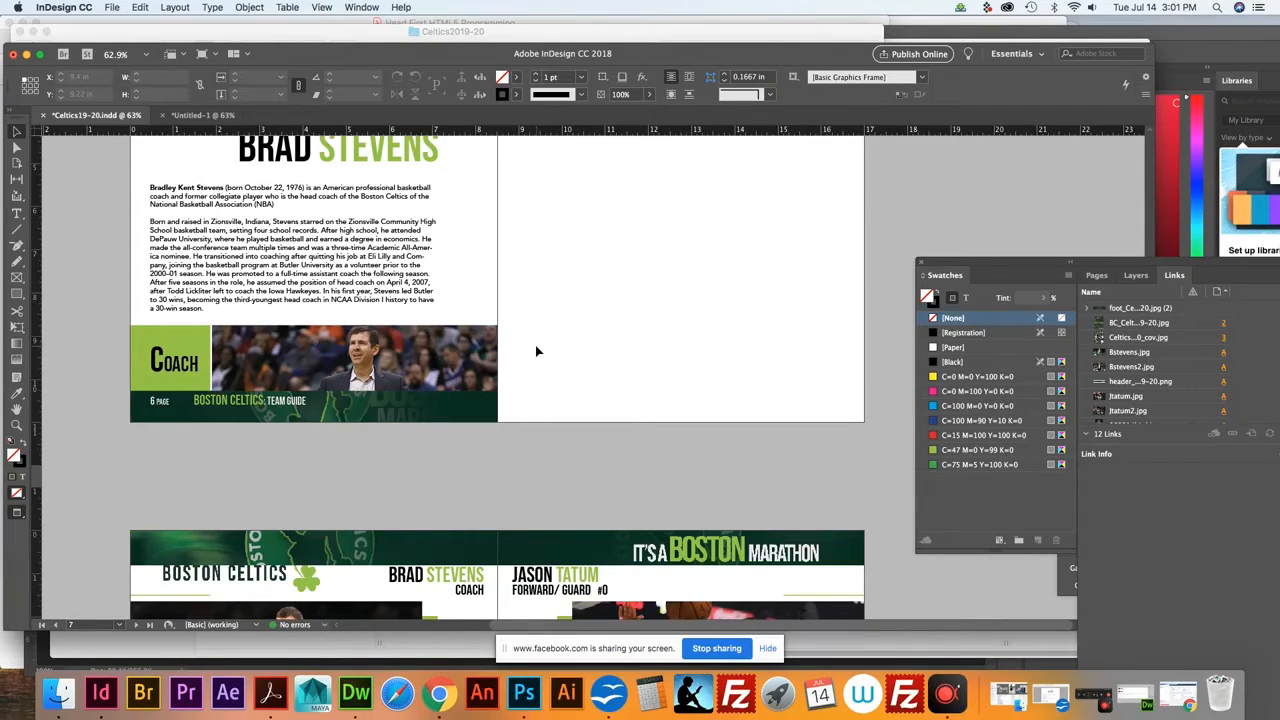
{"action": "scroll", "coordinate": [537, 351], "scroll_direction": "down", "scroll_amount": 5}
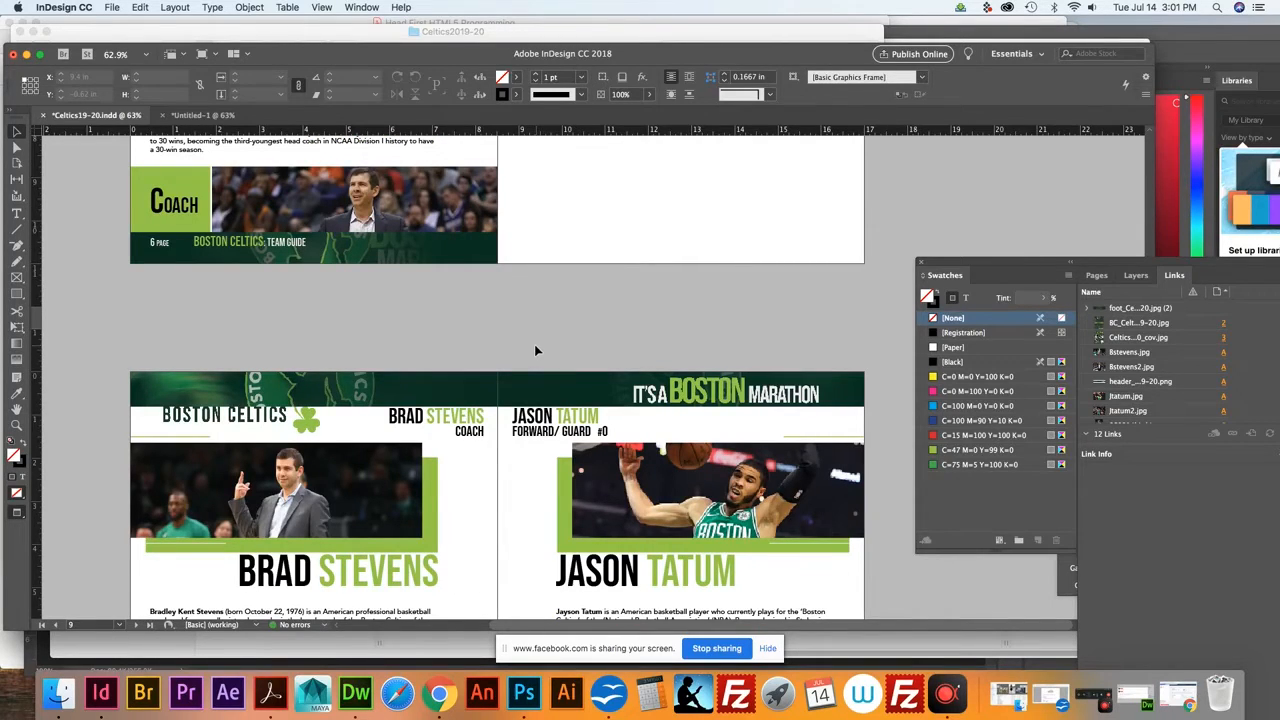
{"action": "scroll", "coordinate": [535, 350], "scroll_direction": "down", "scroll_amount": 7}
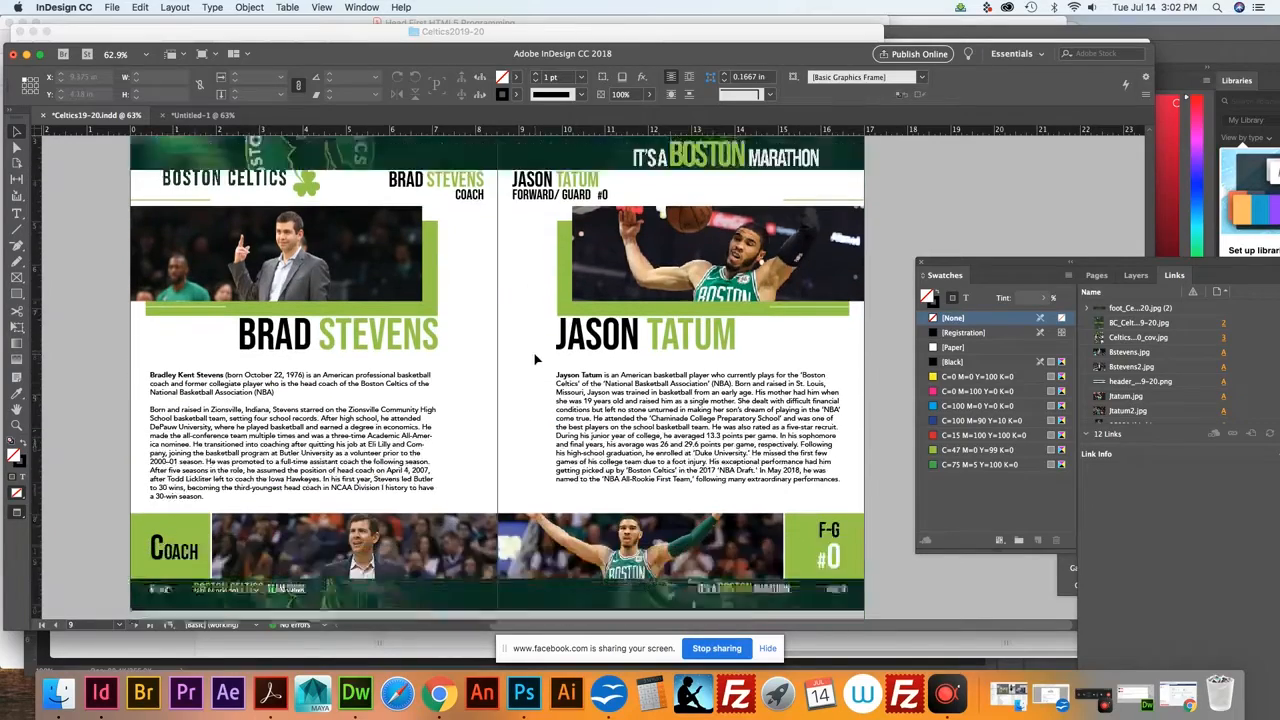
{"action": "scroll", "coordinate": [535, 360], "scroll_direction": "down", "scroll_amount": 12}
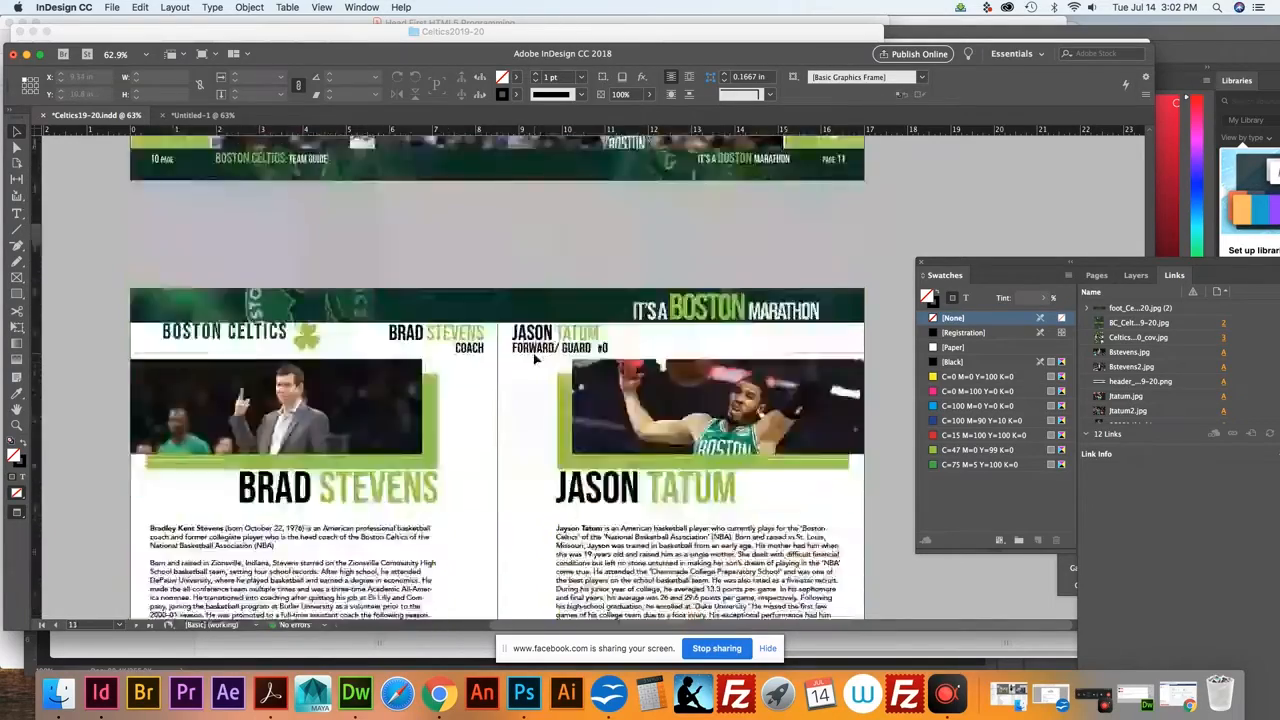
{"action": "scroll", "coordinate": [533, 358], "scroll_direction": "down", "scroll_amount": 20}
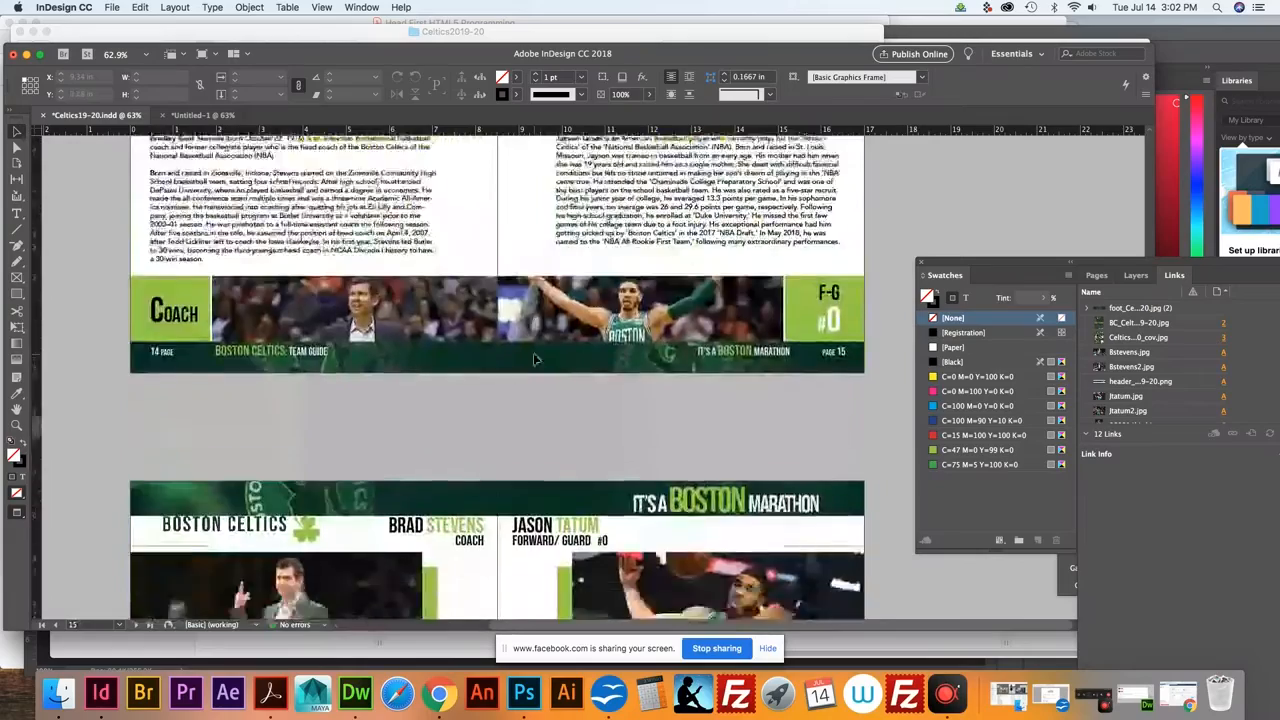
{"action": "scroll", "coordinate": [533, 358], "scroll_direction": "down", "scroll_amount": 20}
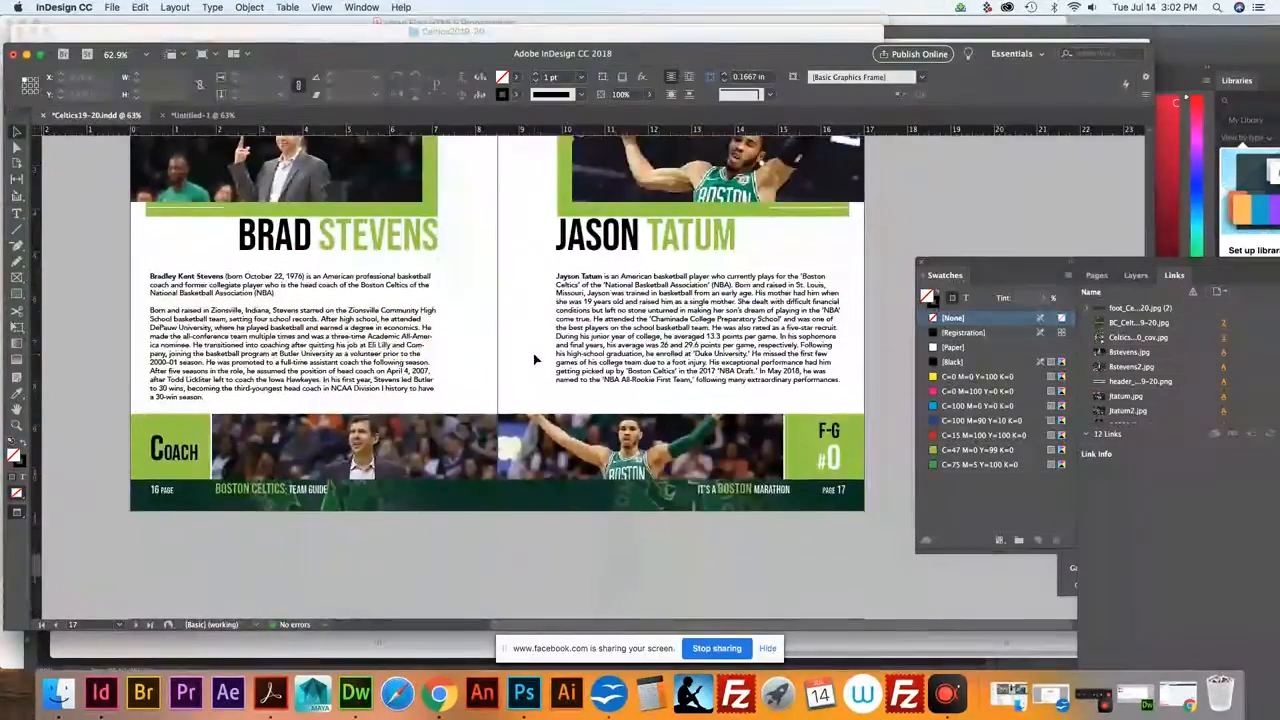
{"action": "scroll", "coordinate": [534, 359], "scroll_direction": "down", "scroll_amount": 10}
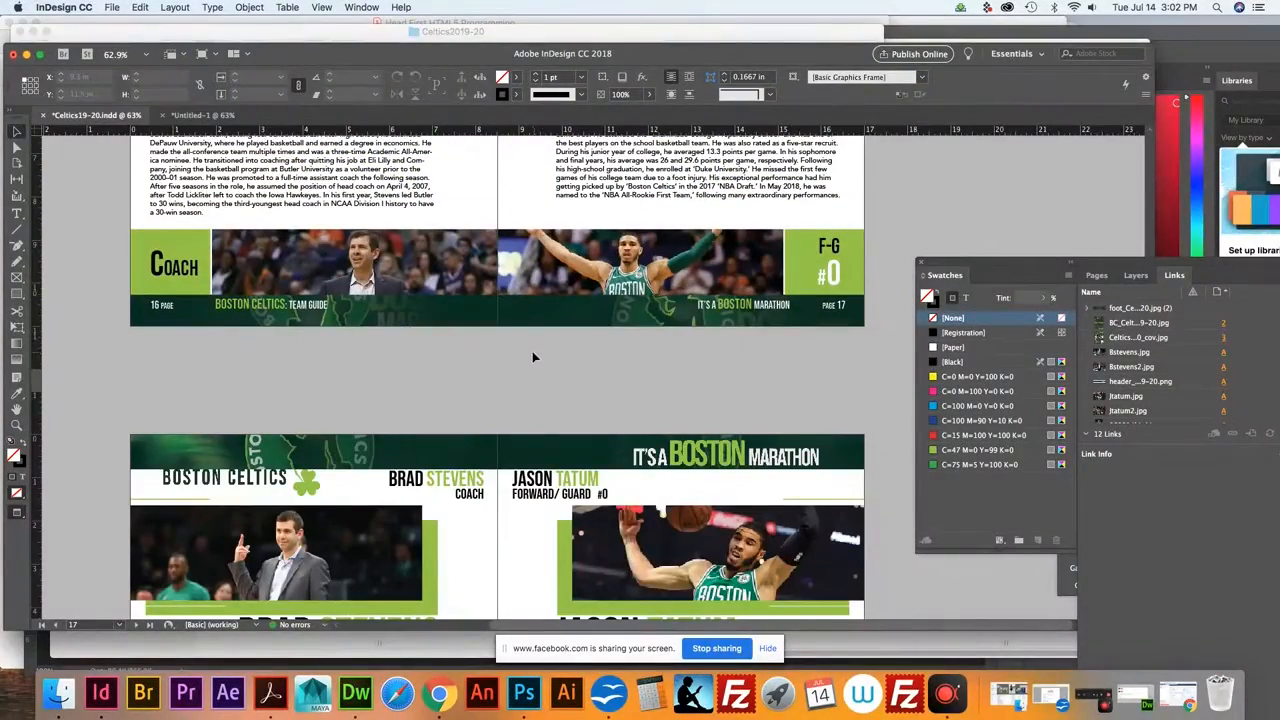
{"action": "scroll", "coordinate": [532, 358], "scroll_direction": "down", "scroll_amount": 20}
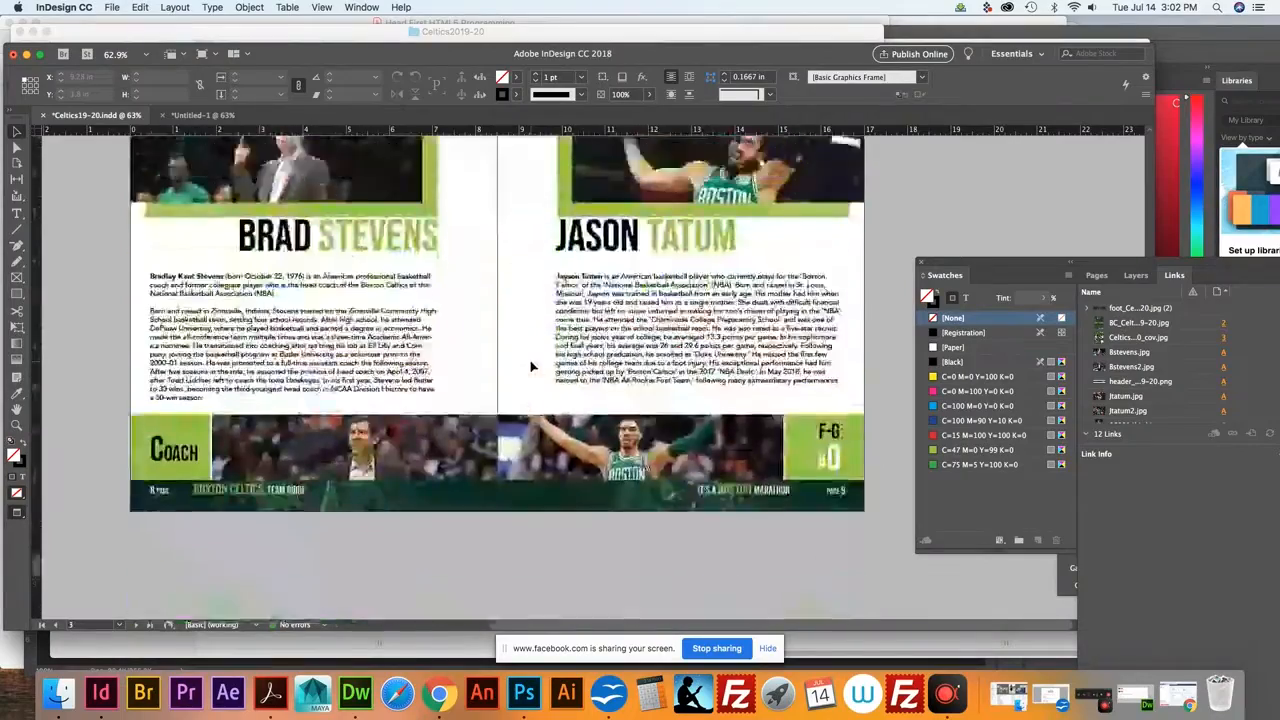
{"action": "scroll", "coordinate": [531, 366], "scroll_direction": "up", "scroll_amount": 20}
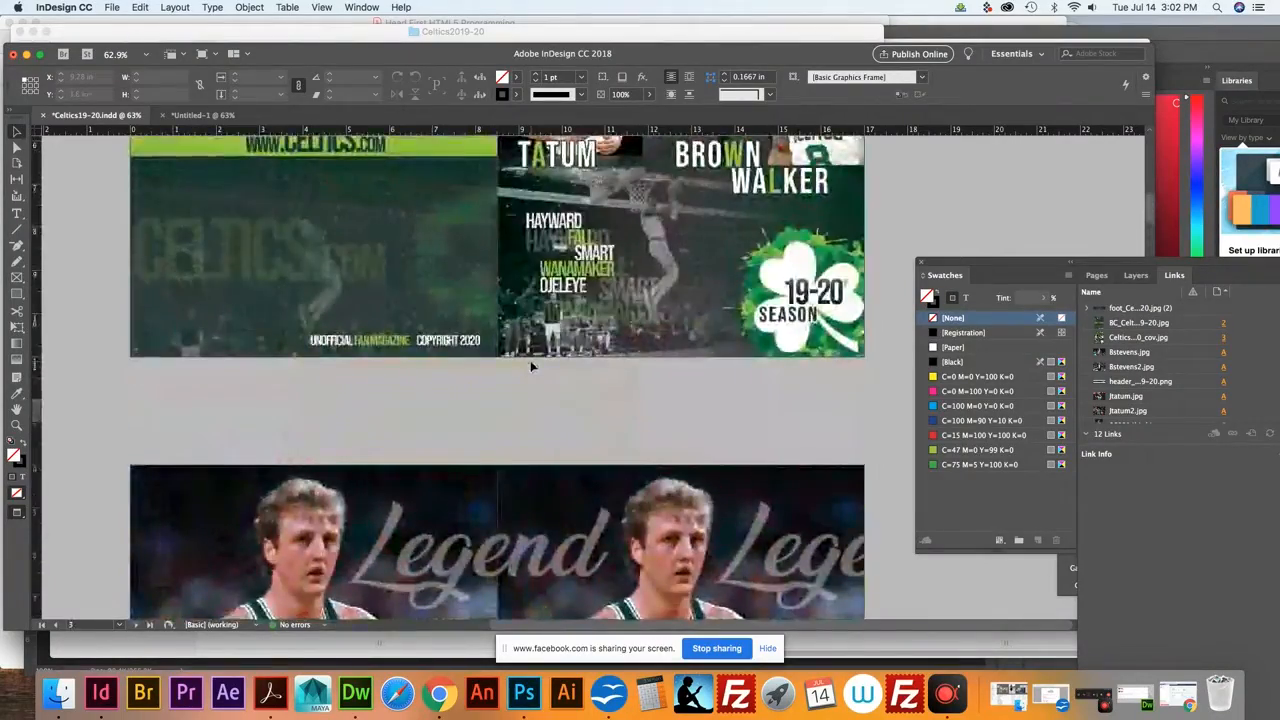
{"action": "scroll", "coordinate": [530, 361], "scroll_direction": "up", "scroll_amount": 20}
{"action": "scroll", "coordinate": [530, 362], "scroll_direction": "down", "scroll_amount": 20}
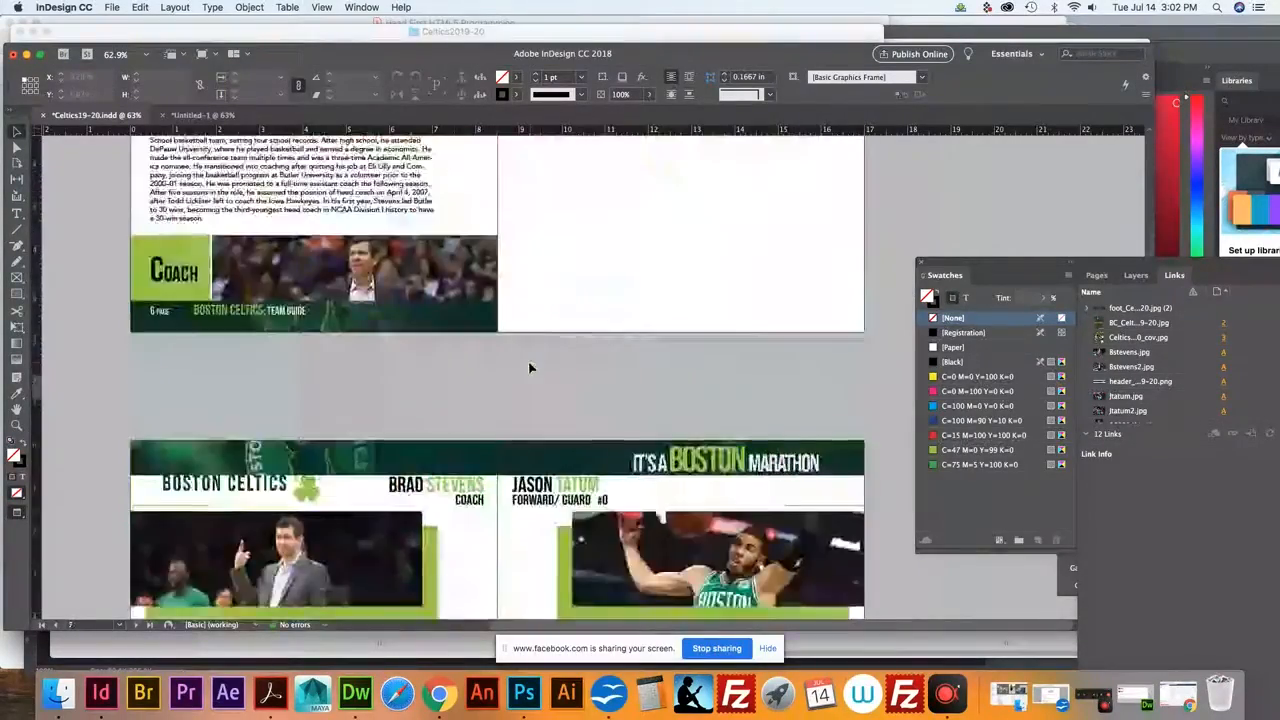
{"action": "scroll", "coordinate": [530, 367], "scroll_direction": "down", "scroll_amount": 20}
{"action": "scroll", "coordinate": [529, 366], "scroll_direction": "up", "scroll_amount": 5}
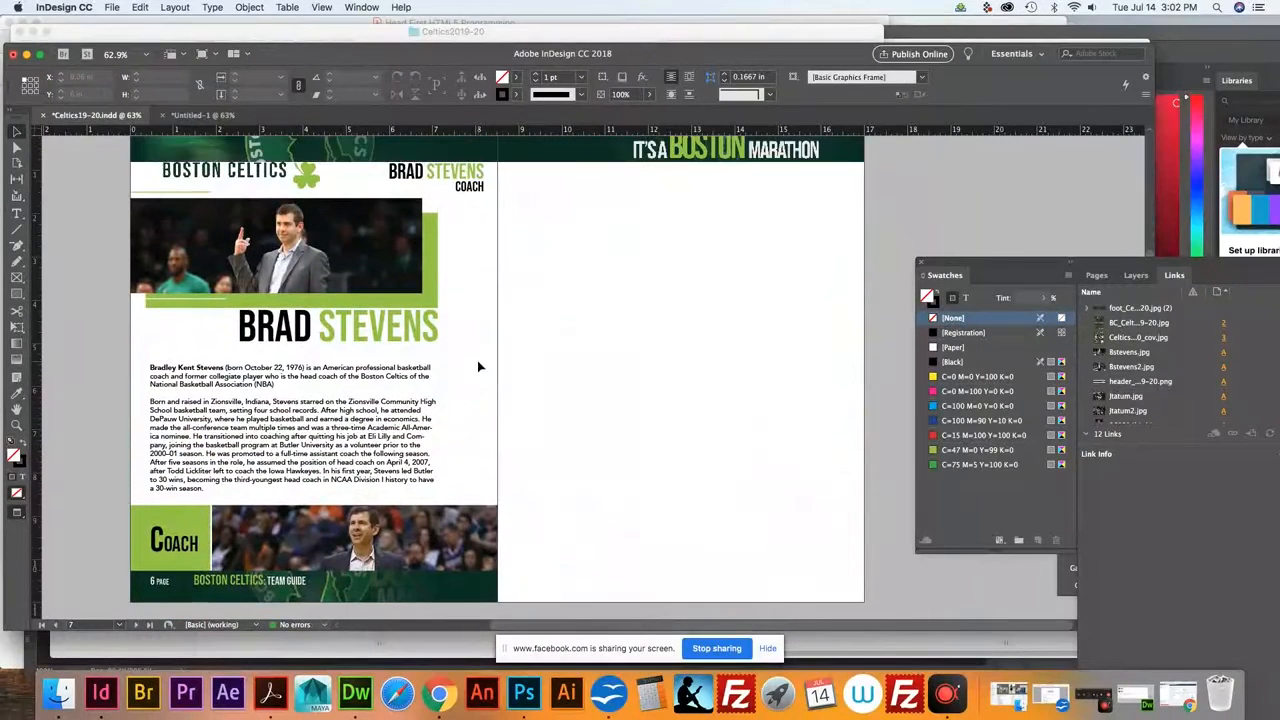
{"action": "scroll", "coordinate": [428, 361], "scroll_direction": "up", "scroll_amount": 1}
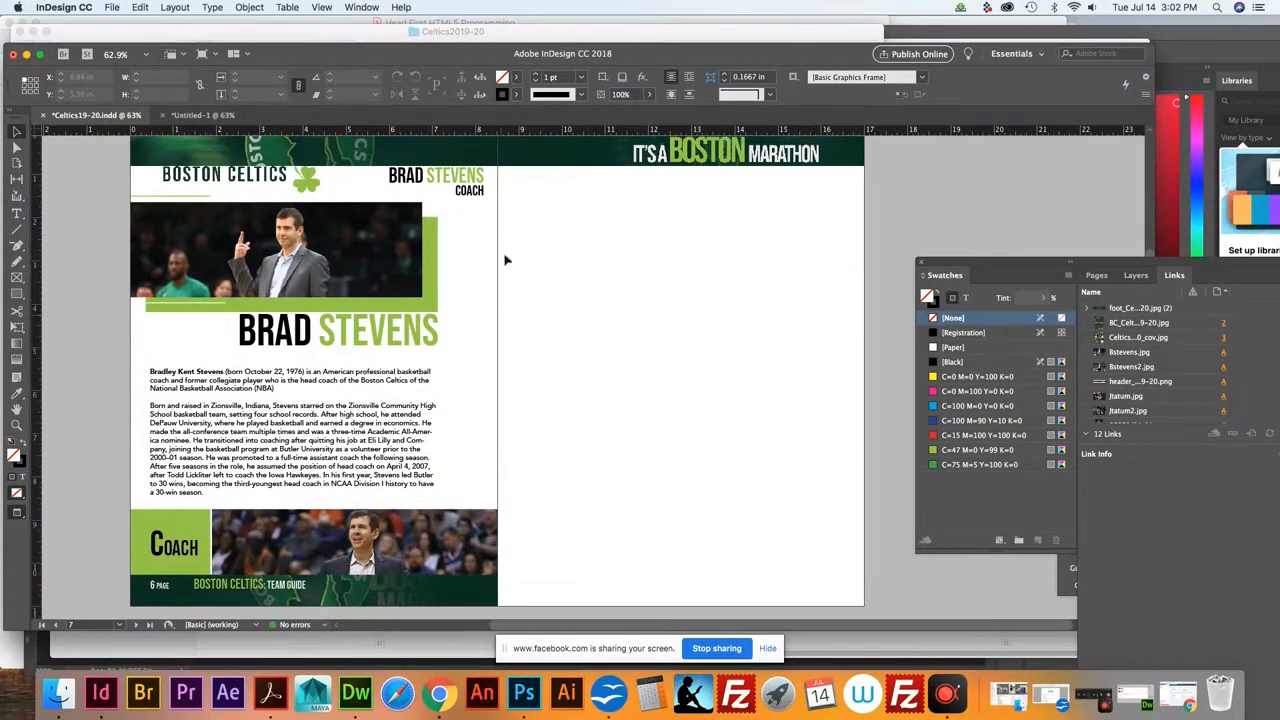
Move the document window up and extend its height, and bring the blank Untitled-1 document to the front without the screen-sharing notice
{"action": "left_click_drag", "start_coordinate": [745, 58], "coordinate": [740, 35]}
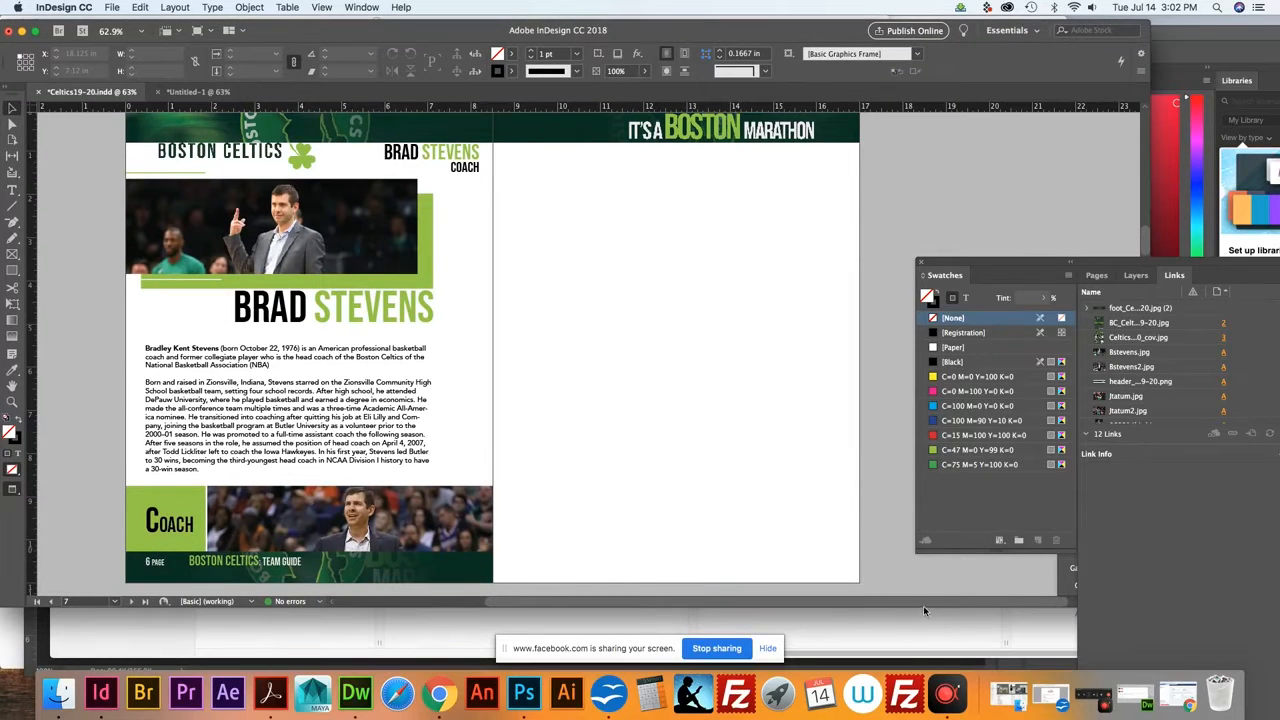
{"action": "left_click_drag", "start_coordinate": [923, 606], "coordinate": [921, 650]}
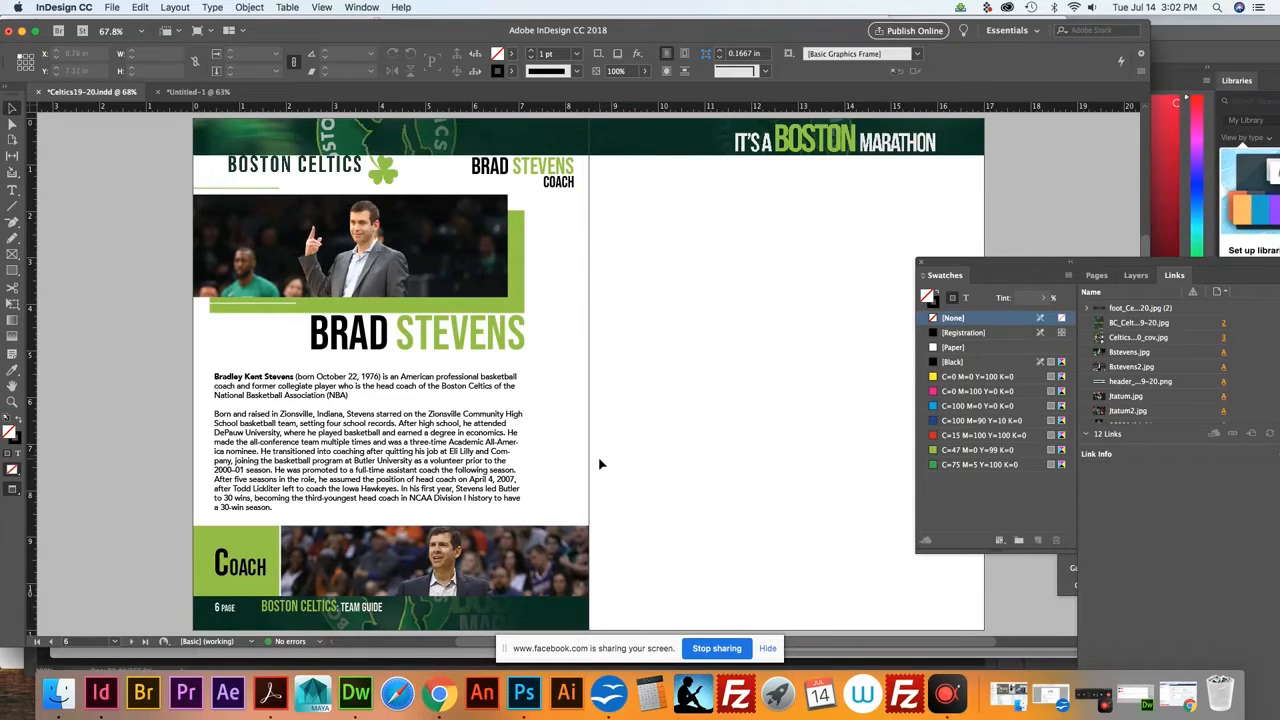
{"action": "left_click", "coordinate": [192, 92]}
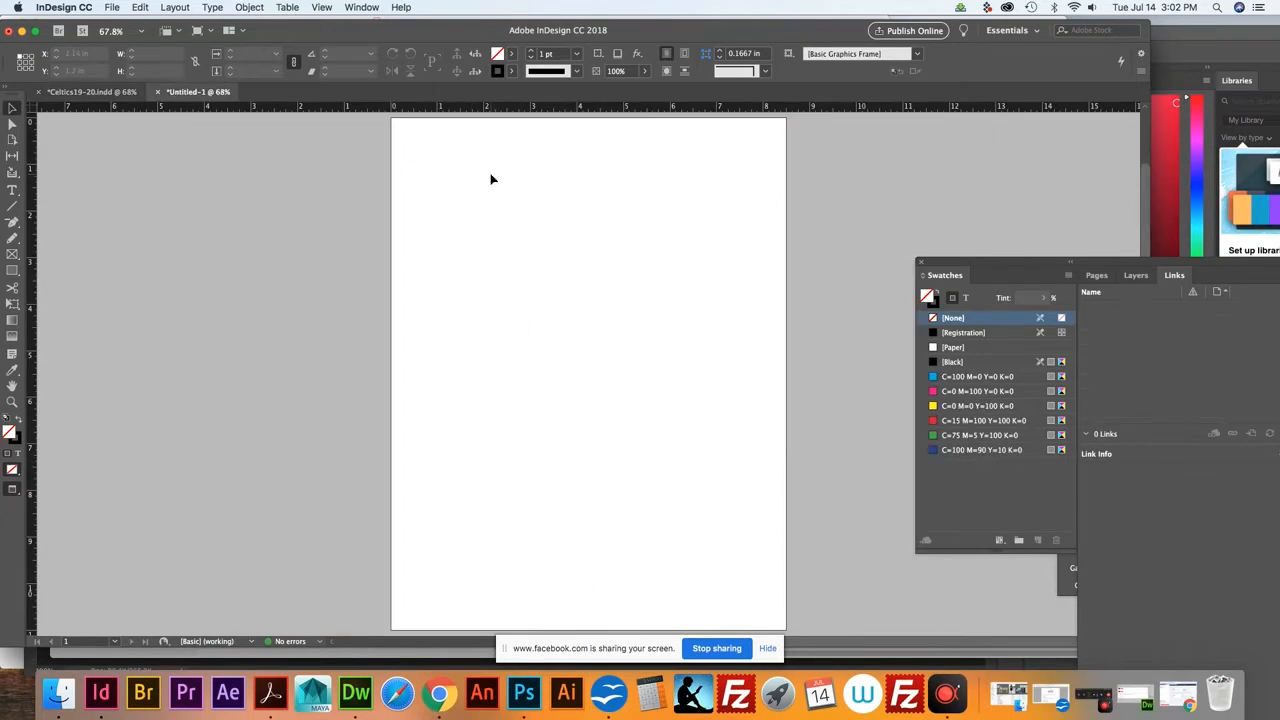
{"action": "left_click", "coordinate": [767, 649]}
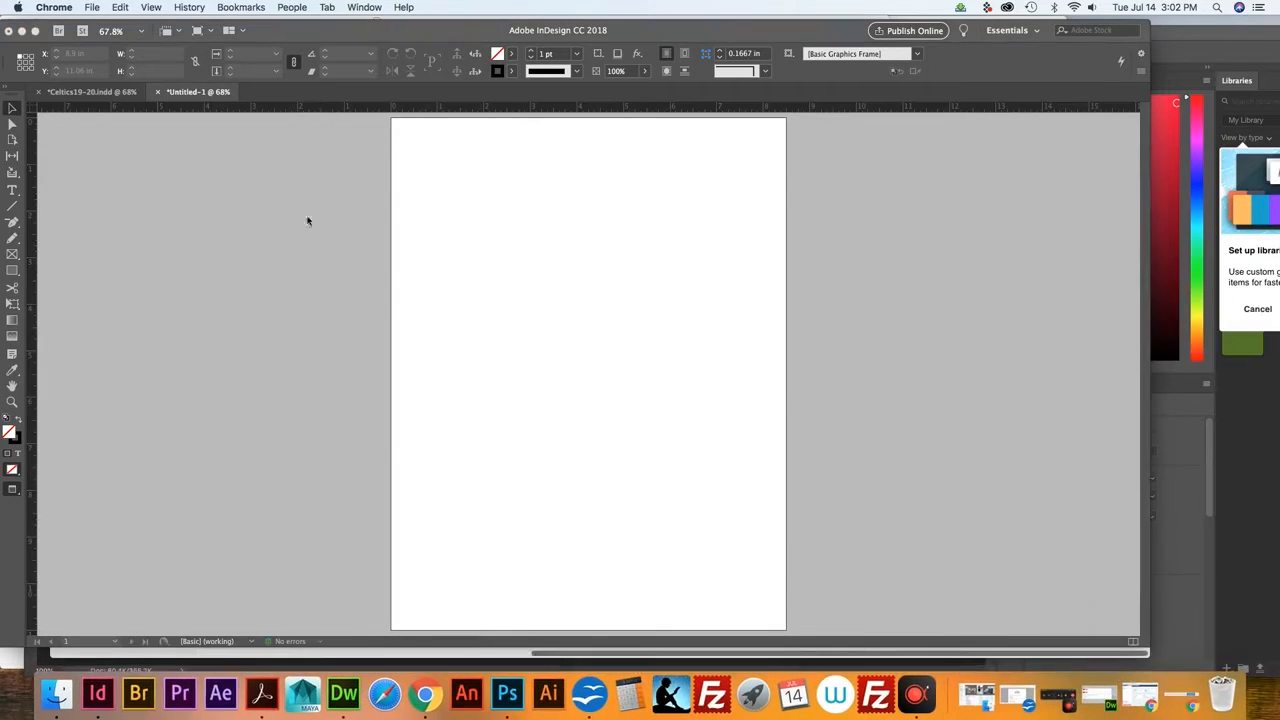
{"action": "left_click", "coordinate": [279, 35]}
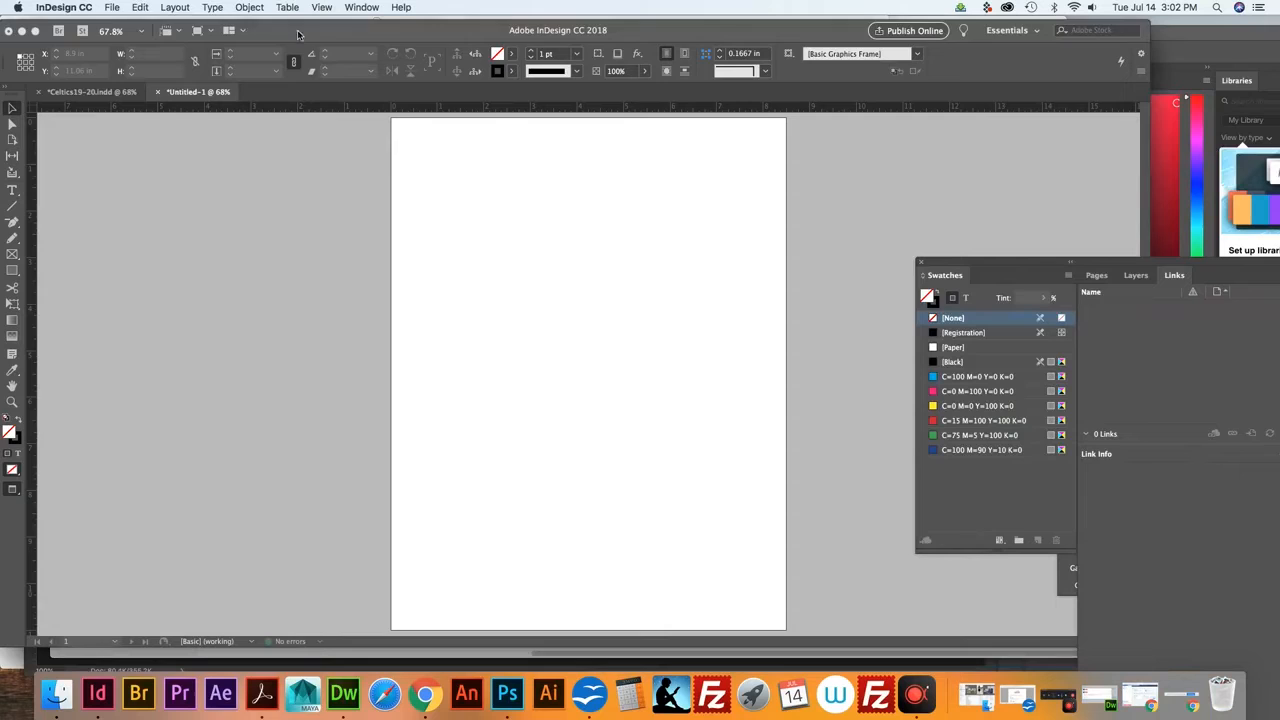
Save the blank document as Bstevens_CELTS_demo in the Celtics2019-20 folder, in InDesign CC 2018 document format
{"action": "left_click", "coordinate": [113, 9]}
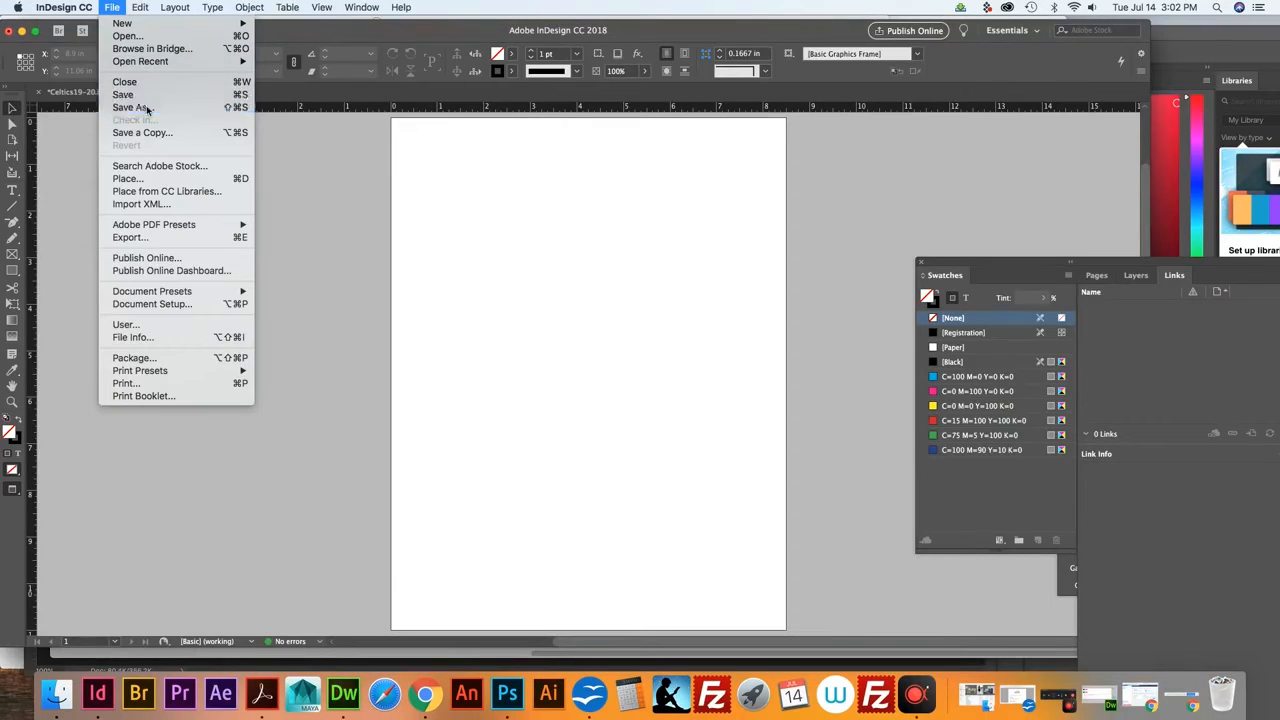
{"action": "left_click", "coordinate": [186, 118]}
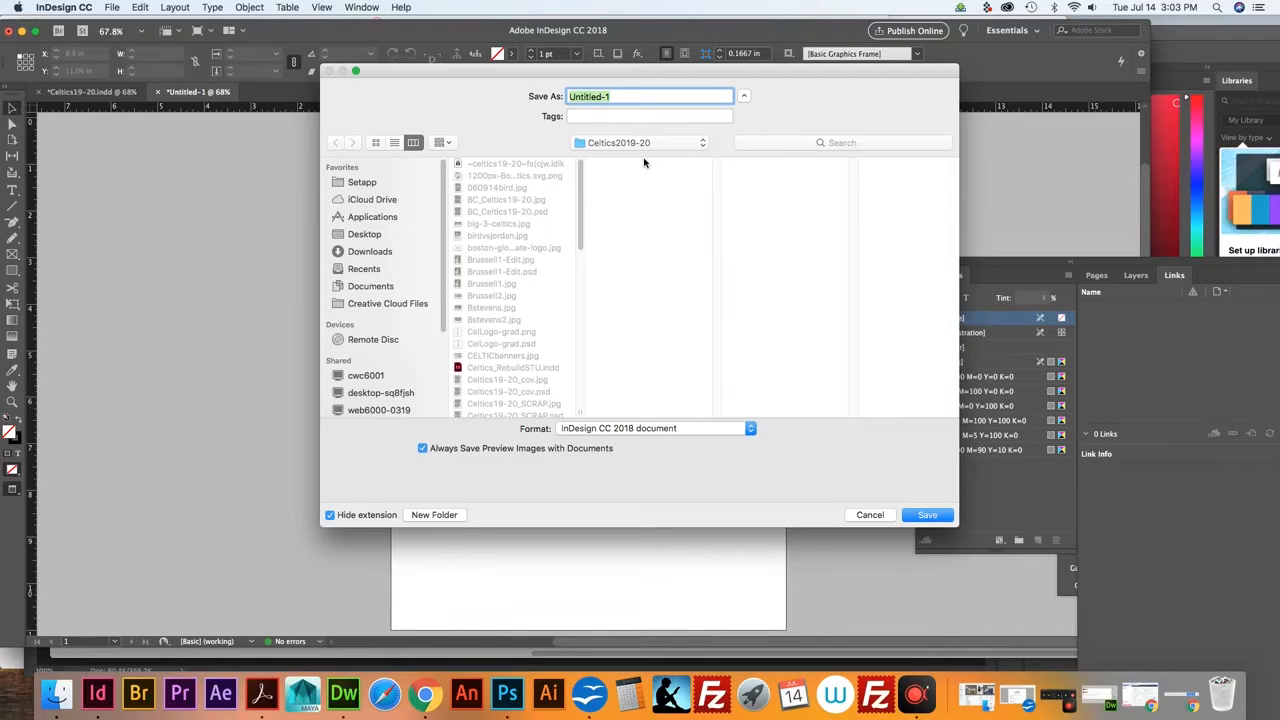
{"action": "type", "text": "Bstevens_CELTS_demo"}
{"action": "left_click", "coordinate": [925, 517]}
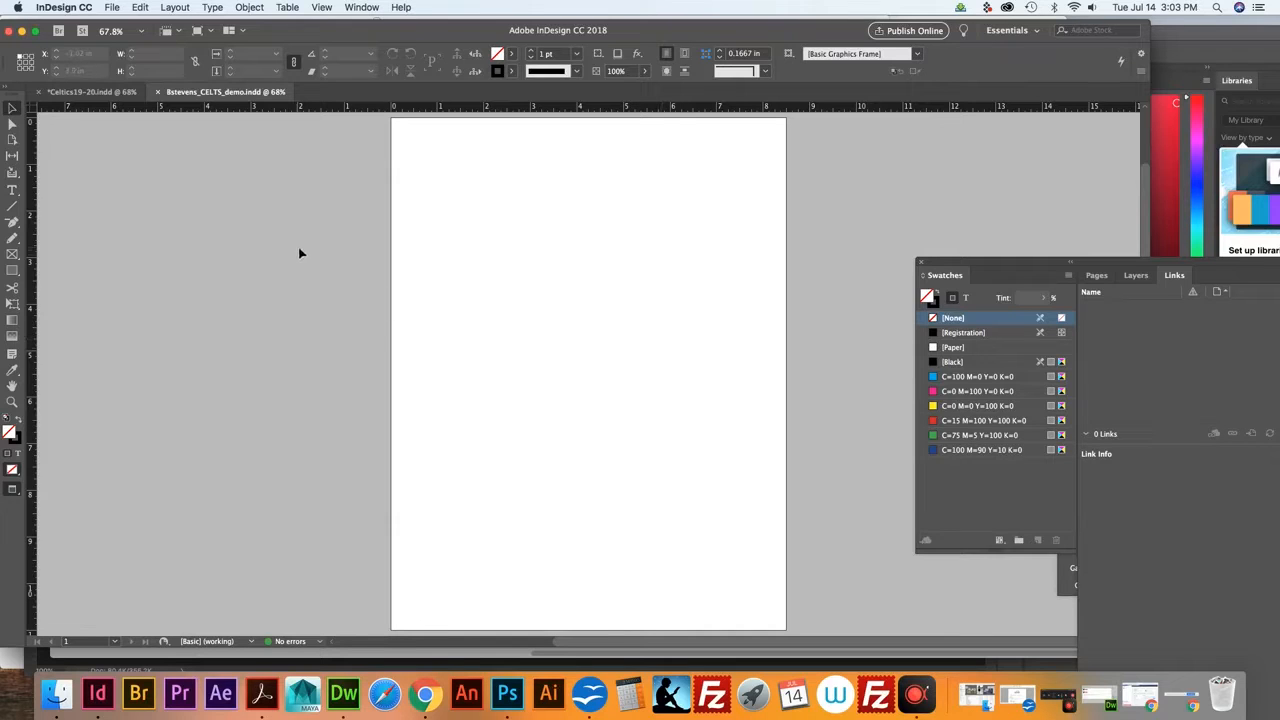
In Celtics19-20.indd, override all master page items on the page 6–7 spread
{"action": "left_click", "coordinate": [100, 92]}
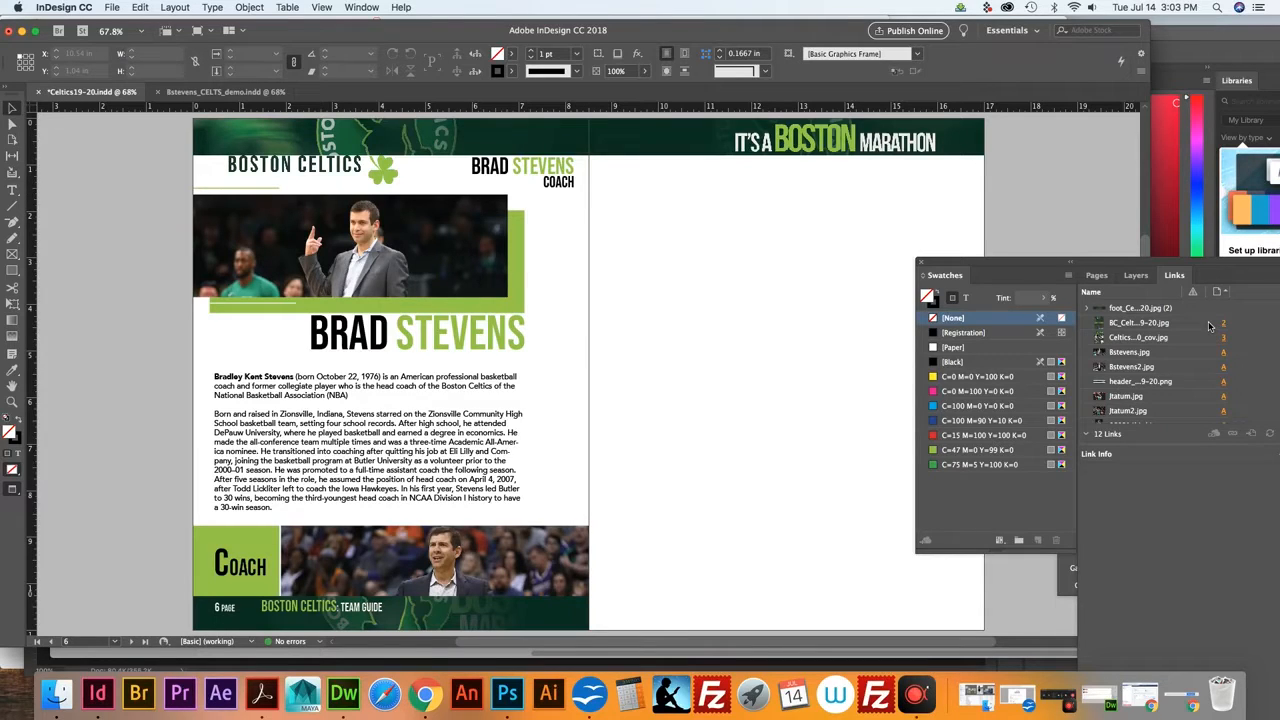
{"action": "left_click", "coordinate": [1097, 275]}
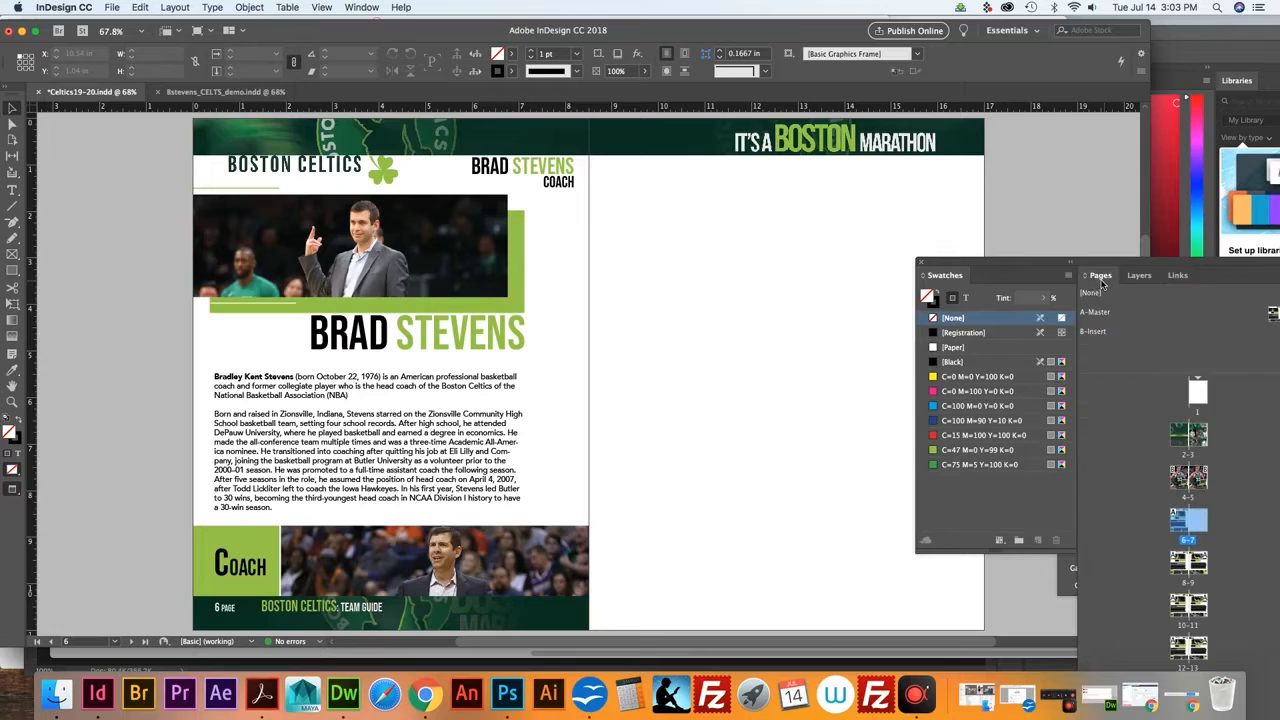
{"action": "right_click", "coordinate": [1180, 528]}
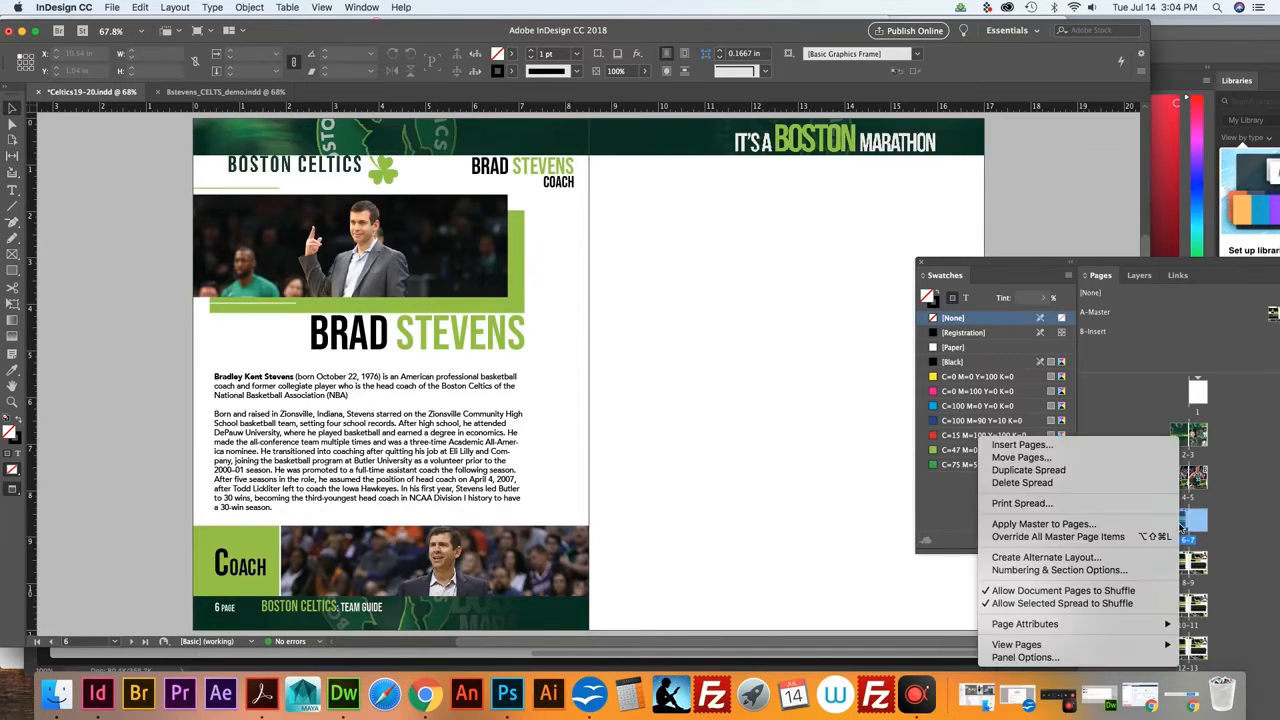
{"action": "left_click", "coordinate": [1010, 538]}
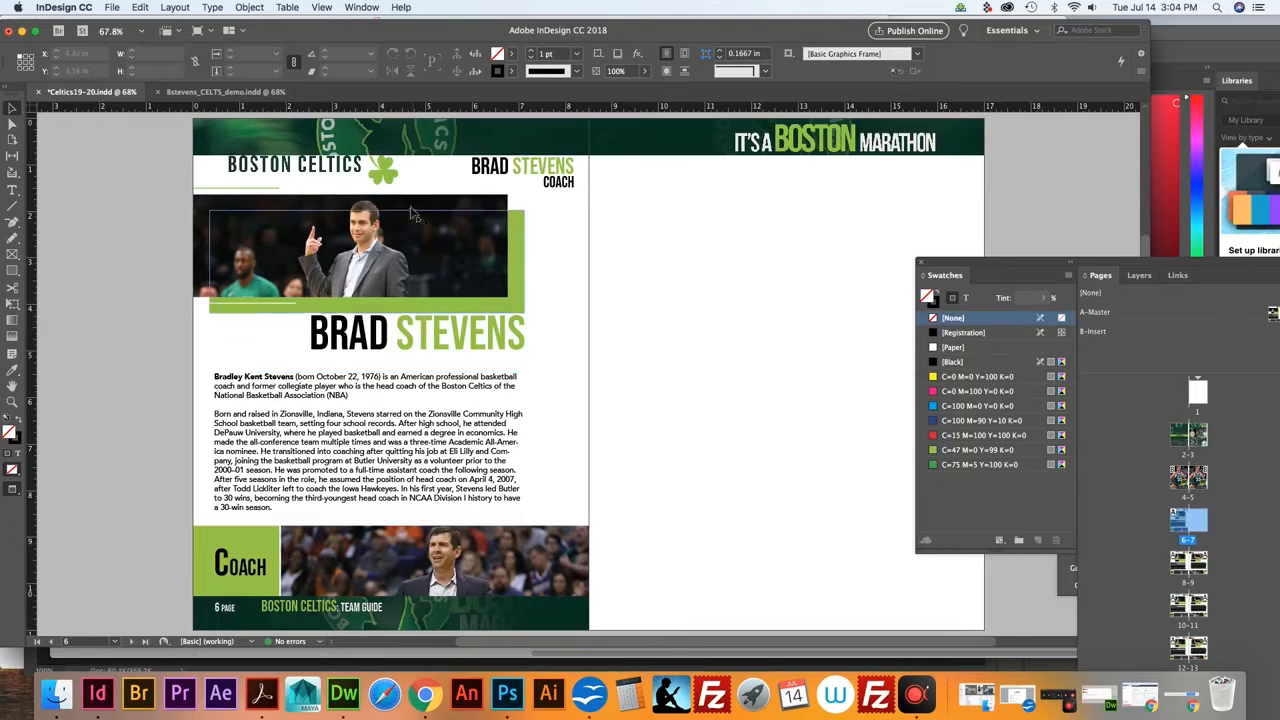
Examine the frames of the coach page's header banner, upper photo and green backing shape by selecting each one
{"action": "left_click", "coordinate": [422, 133]}
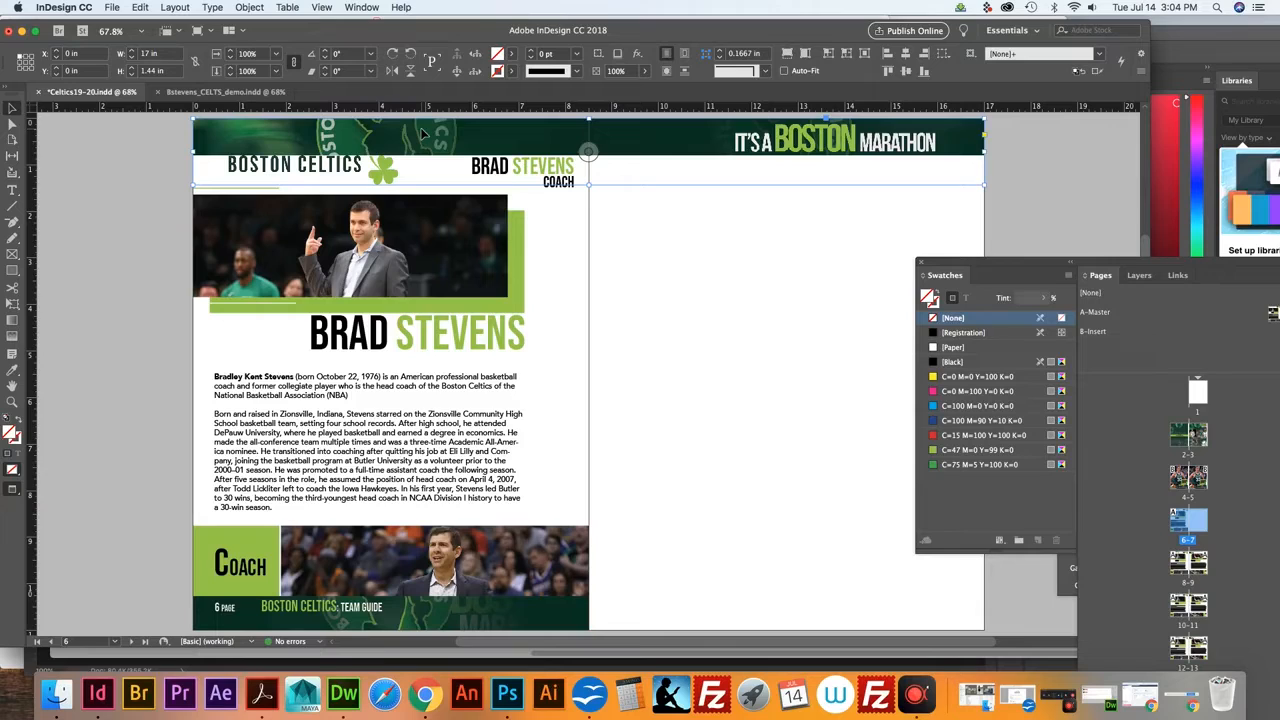
{"action": "left_click", "coordinate": [370, 242]}
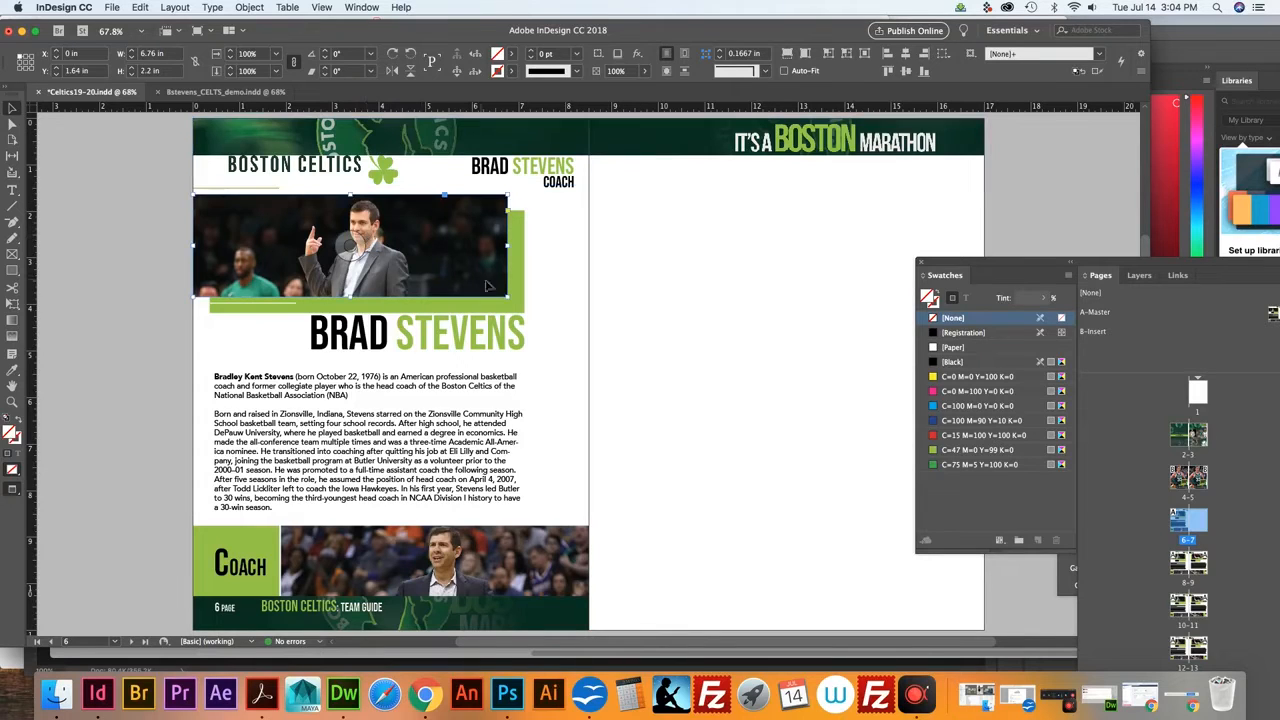
{"action": "left_click", "coordinate": [524, 297]}
{"action": "left_click", "coordinate": [522, 150]}
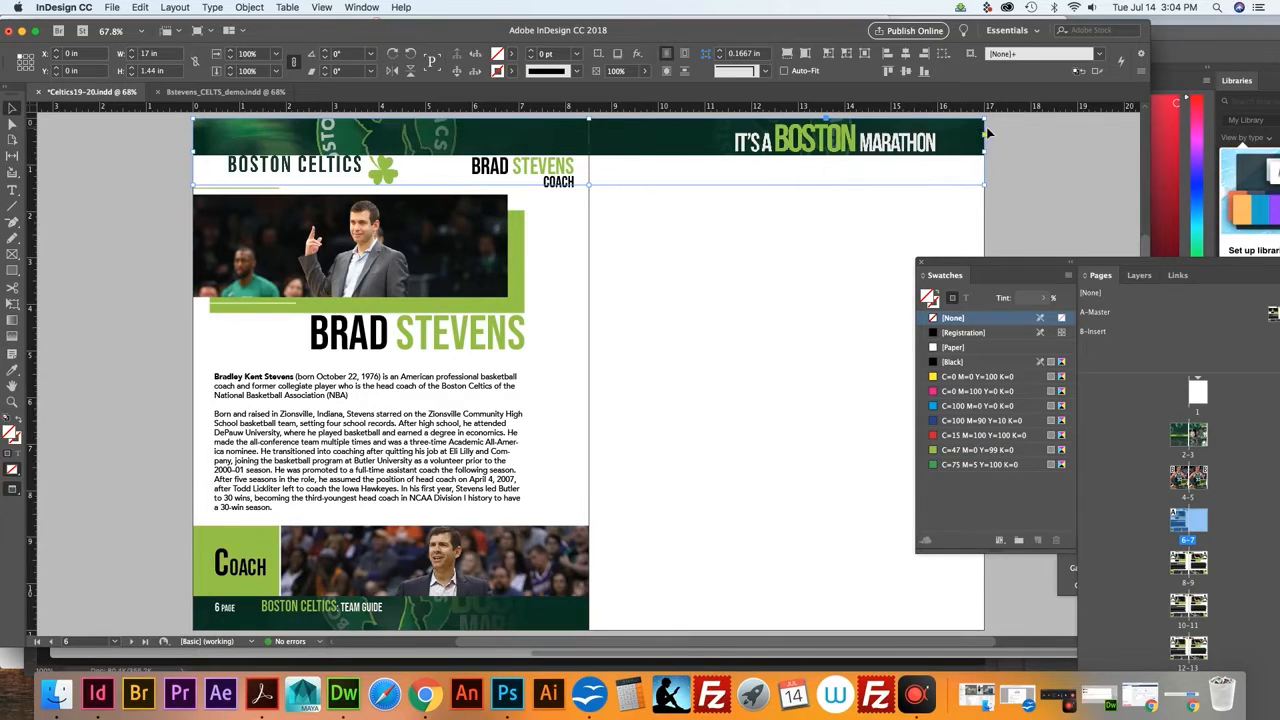
In Bstevens_CELTS_demo.indd, draw a rectangle frame about 8.5 × 1.08 in across the full width of the page's upper edge
{"action": "left_click", "coordinate": [15, 258]}
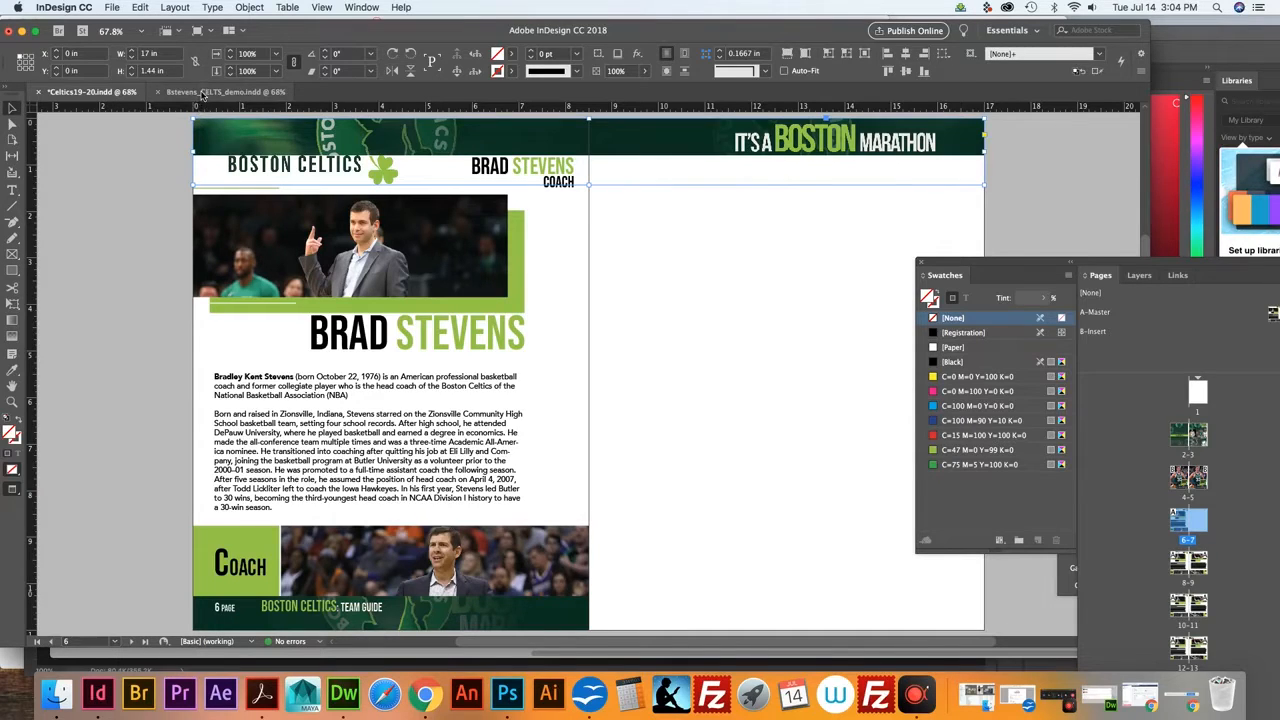
{"action": "left_click", "coordinate": [205, 92]}
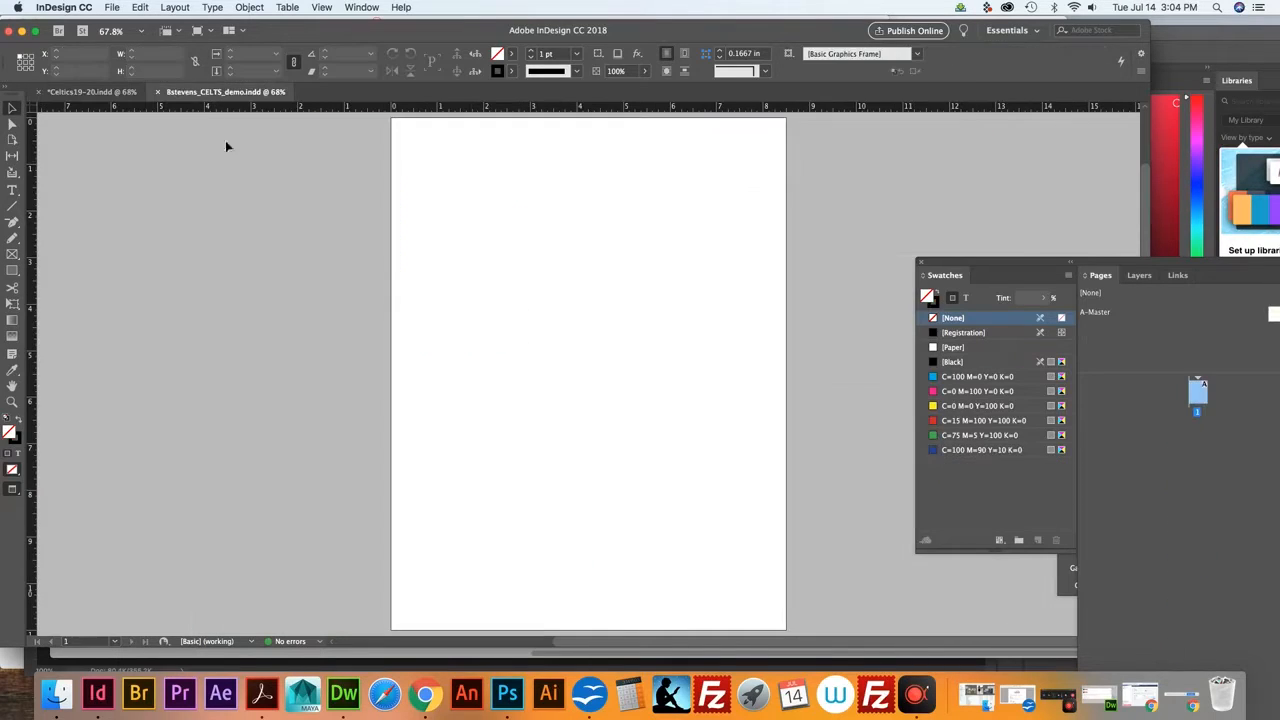
{"action": "left_click", "coordinate": [11, 256]}
{"action": "left_click_drag", "start_coordinate": [393, 120], "coordinate": [789, 172]}
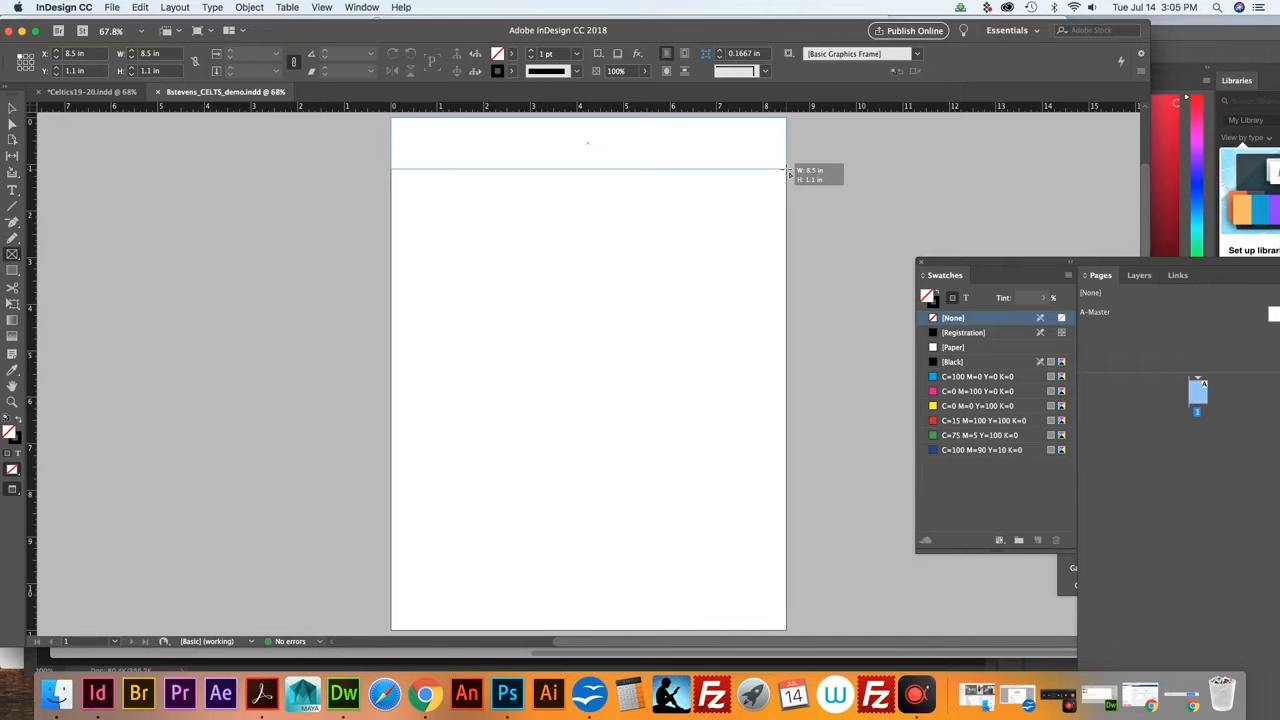
{"action": "left_click_drag", "start_coordinate": [789, 174], "coordinate": [789, 173]}
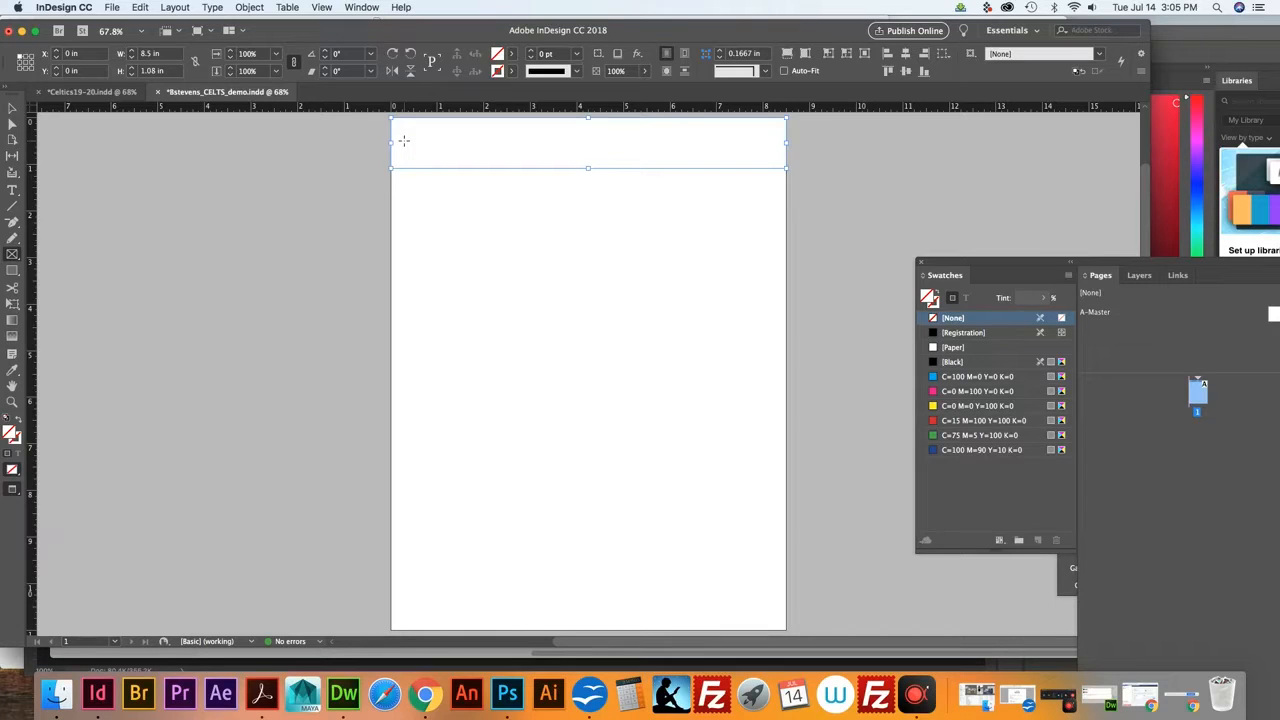
Place BC_Celtics19-20.jpg from the Celtics2019-20 resources folder into the selected header frame
{"action": "left_click", "coordinate": [12, 108]}
{"action": "left_click", "coordinate": [112, 8]}
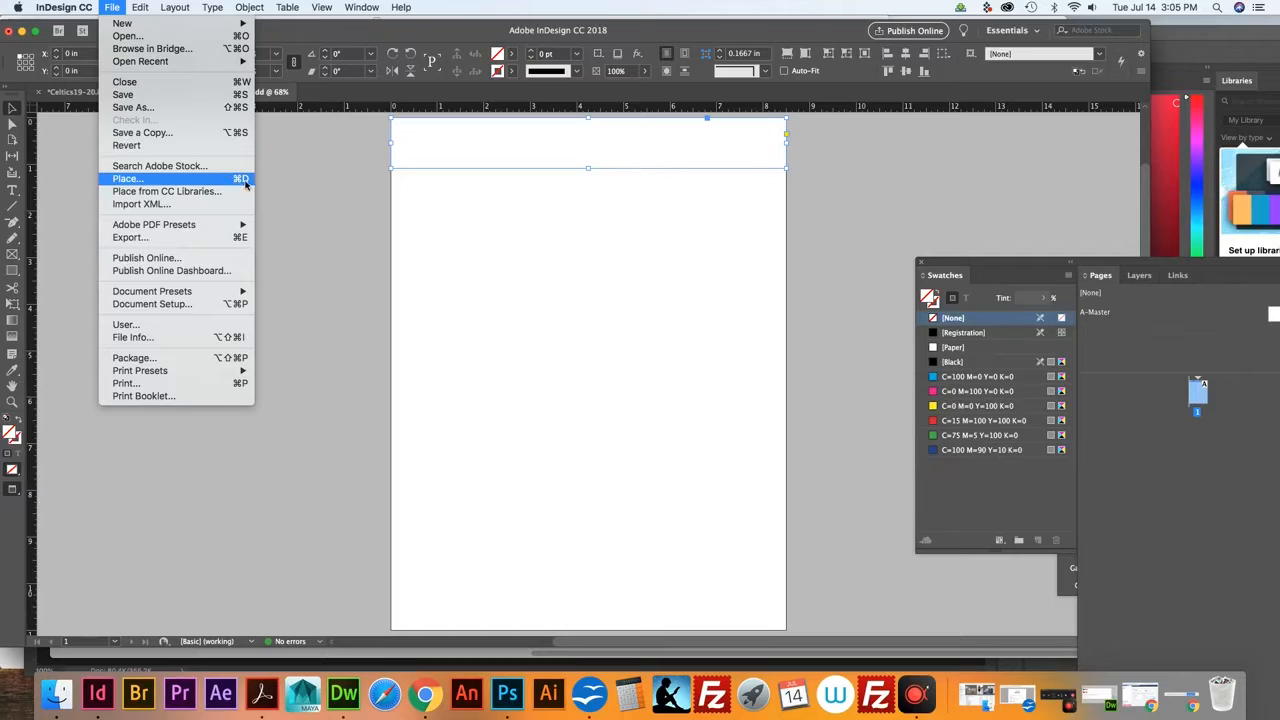
{"action": "left_click", "coordinate": [157, 183]}
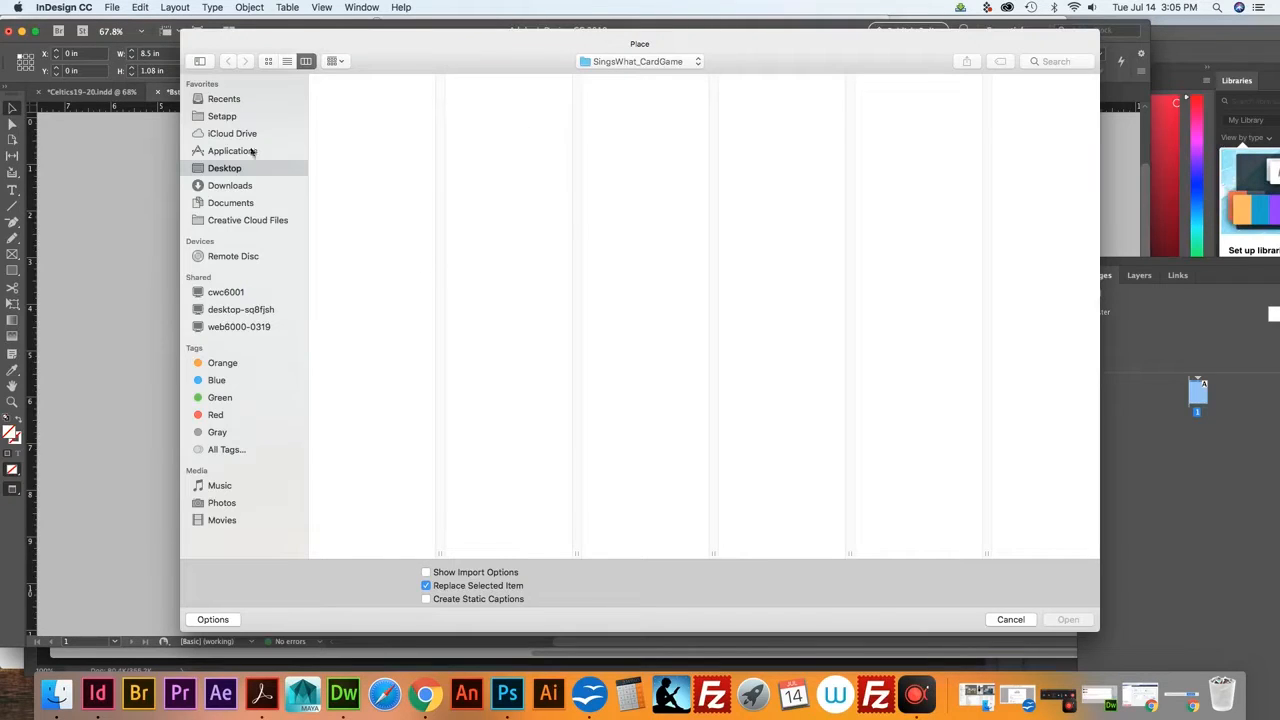
{"action": "left_click", "coordinate": [696, 62]}
{"action": "left_click", "coordinate": [784, 293]}
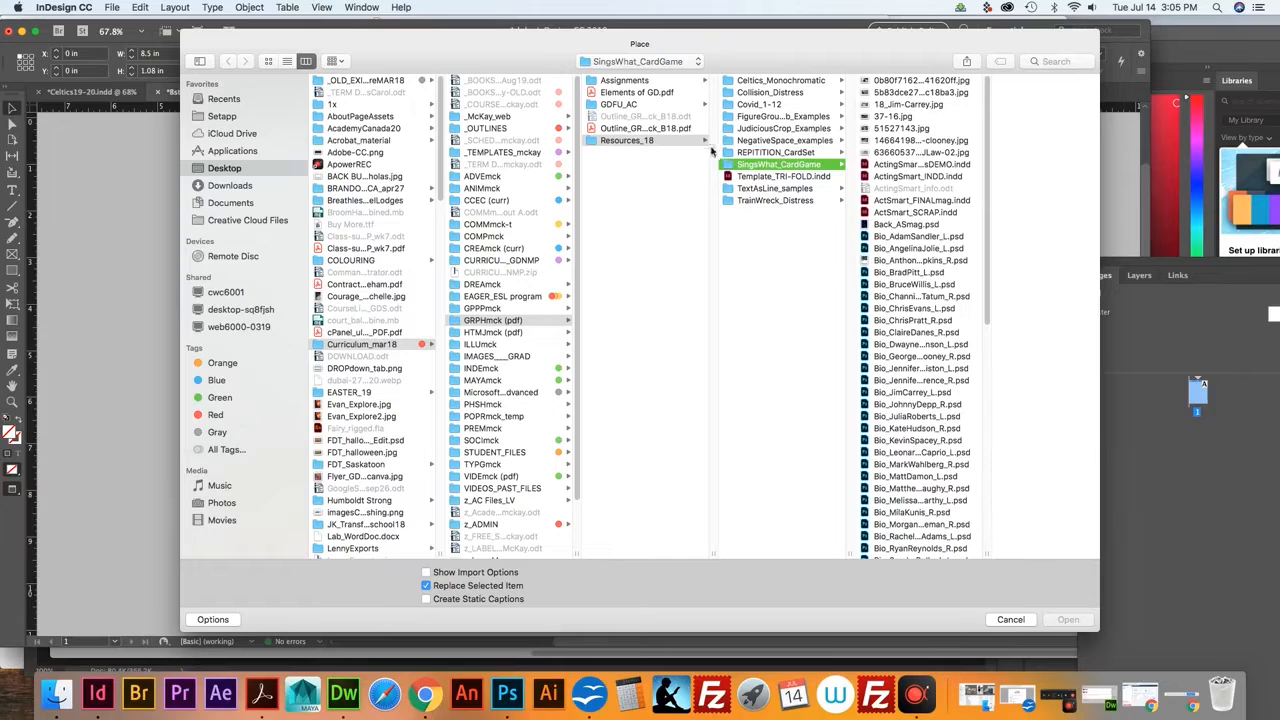
{"action": "left_click", "coordinate": [487, 370]}
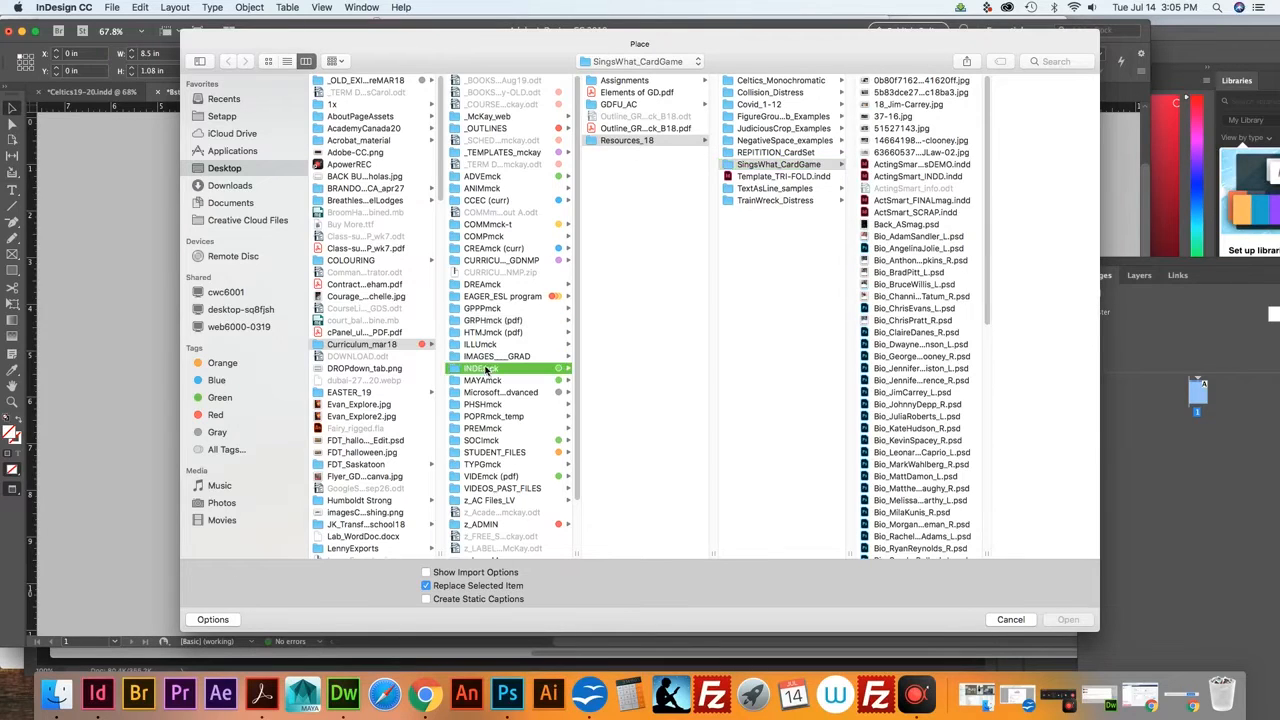
{"action": "left_click", "coordinate": [630, 141]}
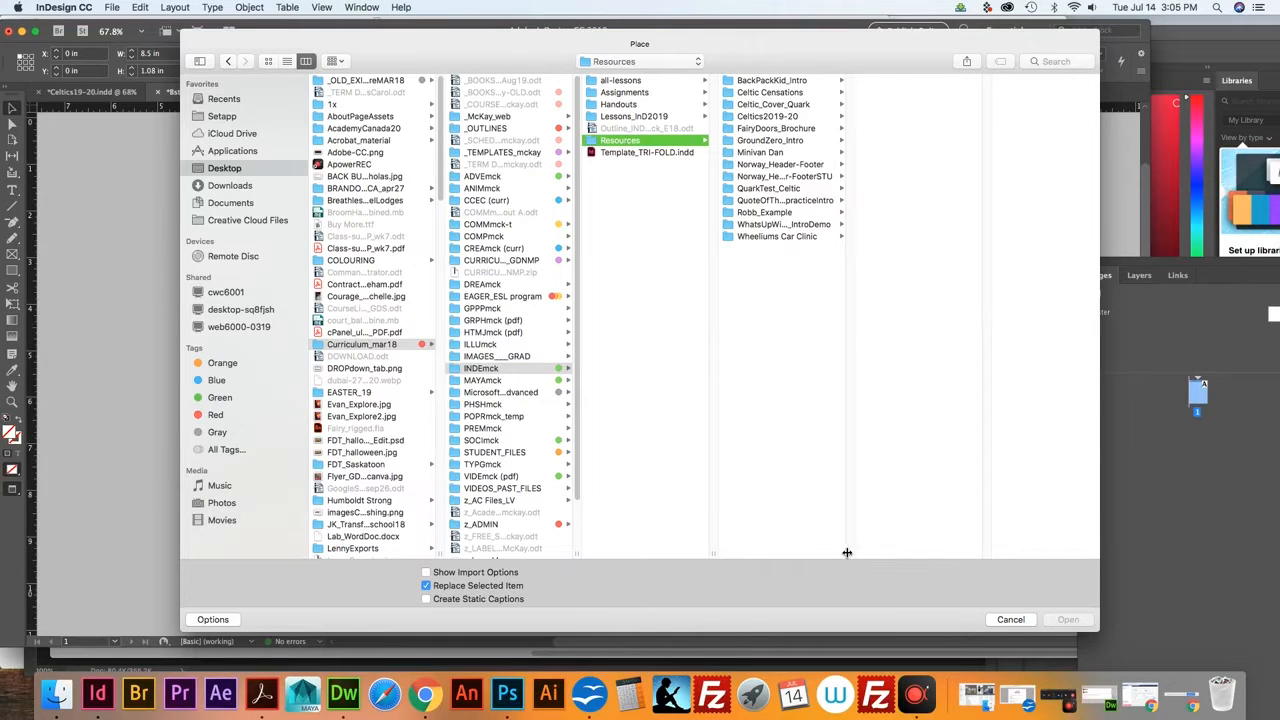
{"action": "left_click_drag", "start_coordinate": [847, 553], "coordinate": [926, 541]}
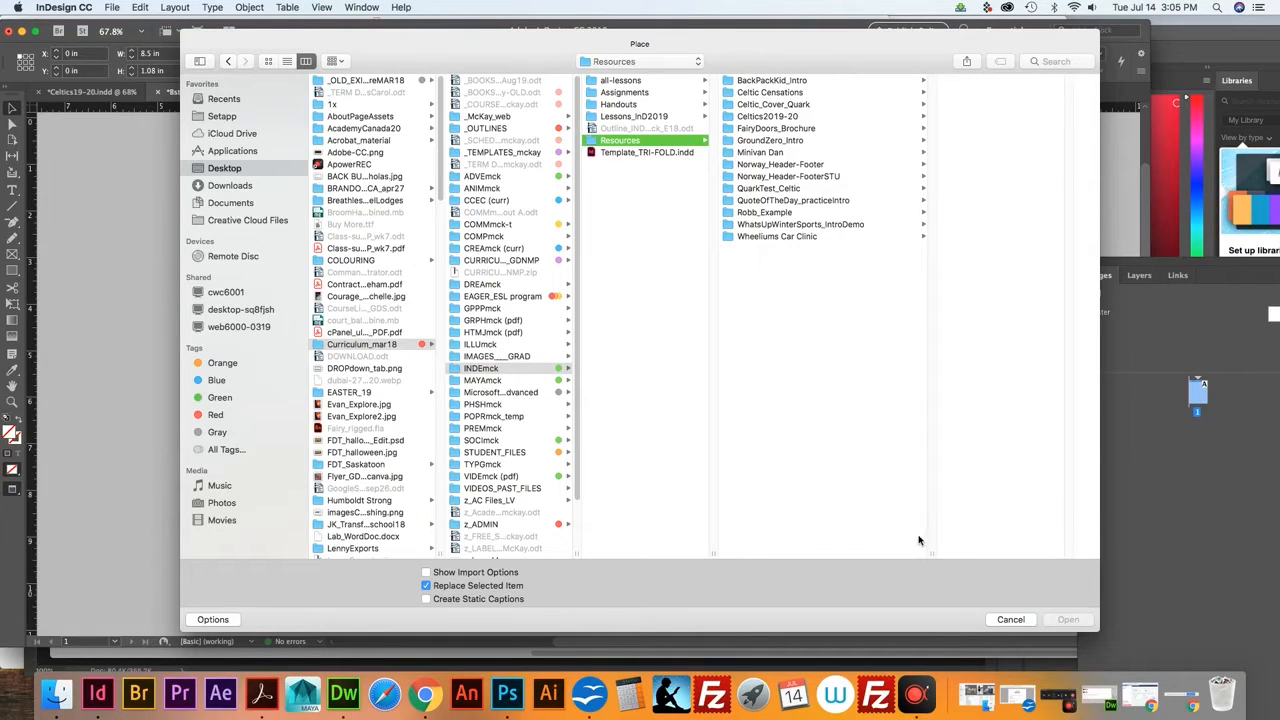
{"action": "left_click", "coordinate": [757, 118]}
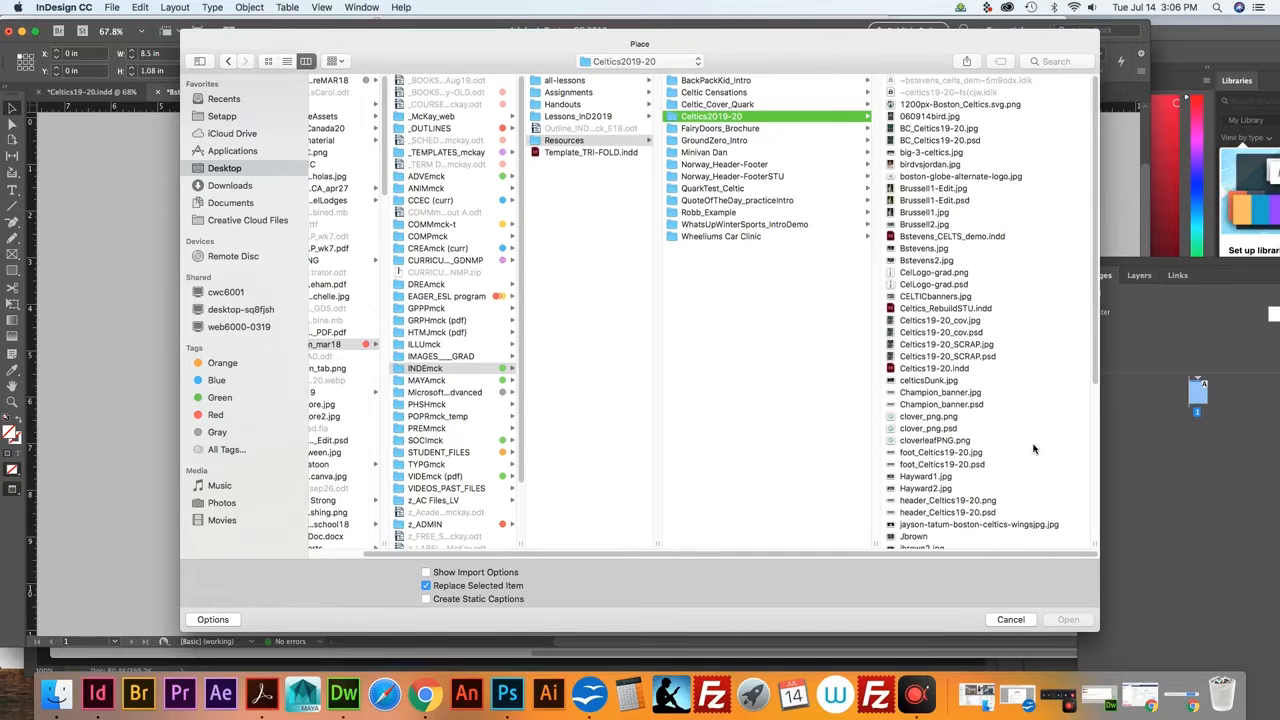
{"action": "left_click", "coordinate": [916, 129]}
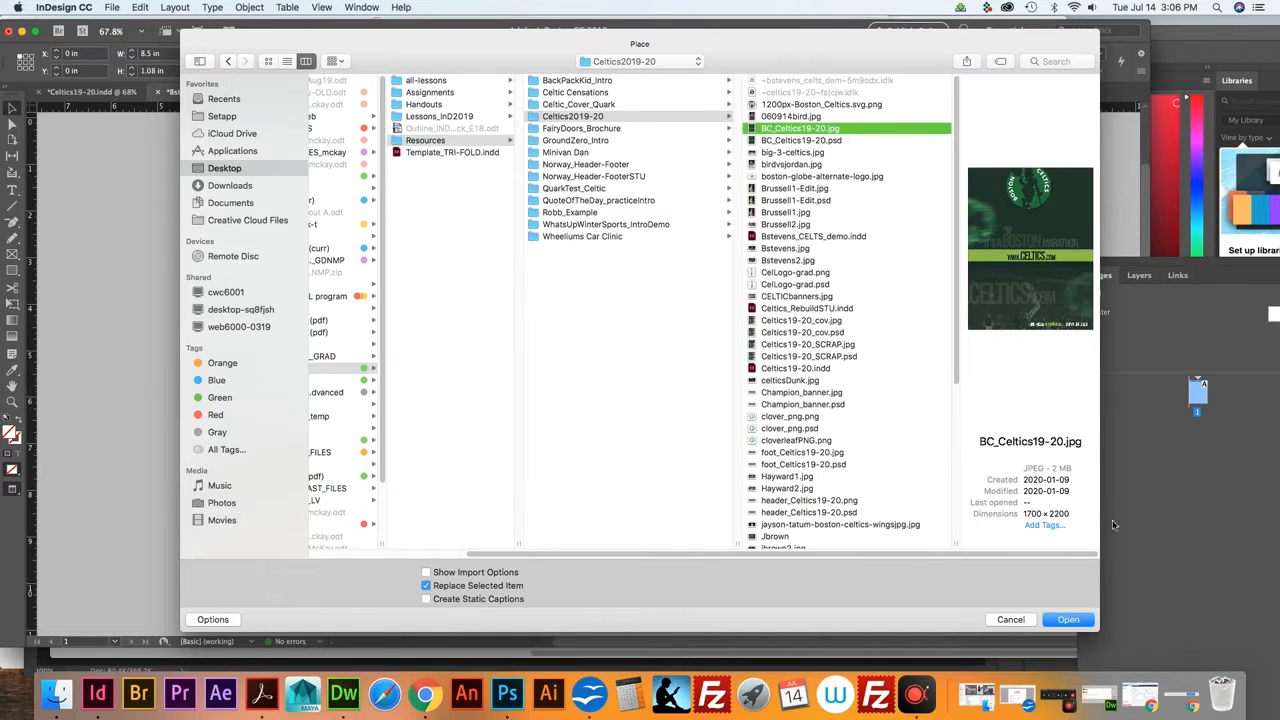
{"action": "left_click", "coordinate": [1068, 620]}
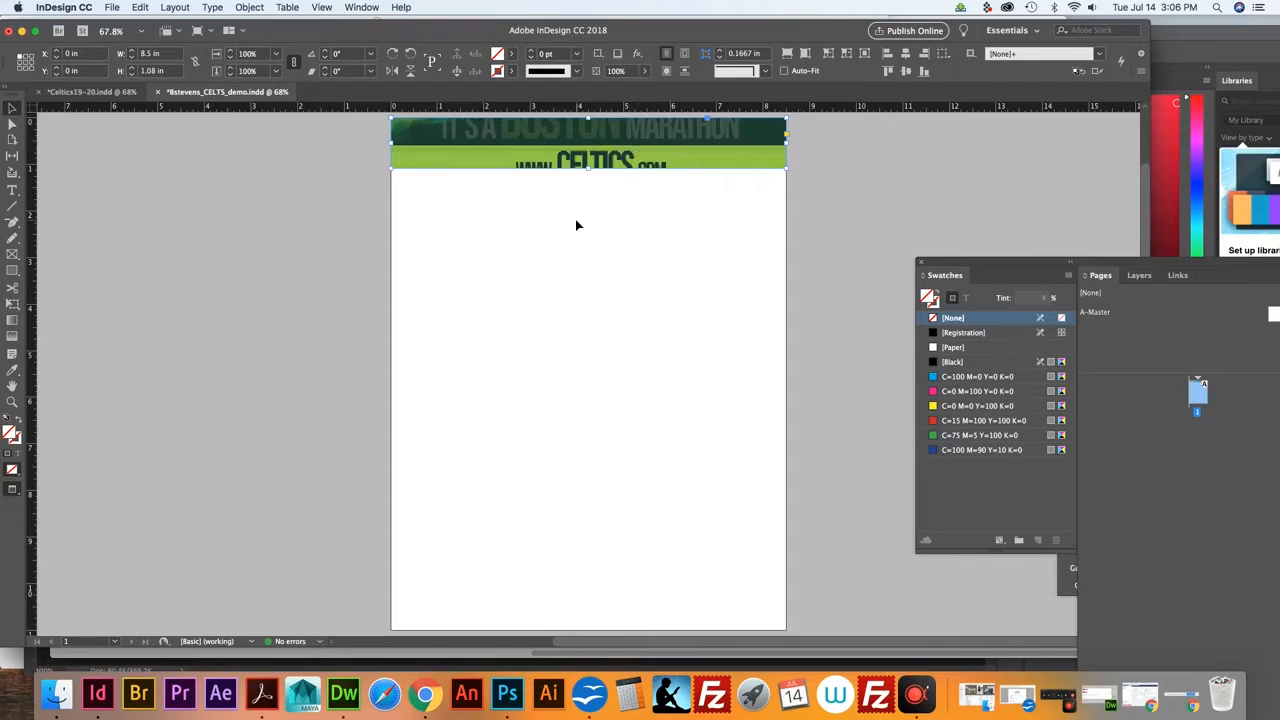
In Chrome, post the live-video comment "Cmd + D .... Place (images, pdfs, graphics)" and like it
{"action": "left_click", "coordinate": [427, 683]}
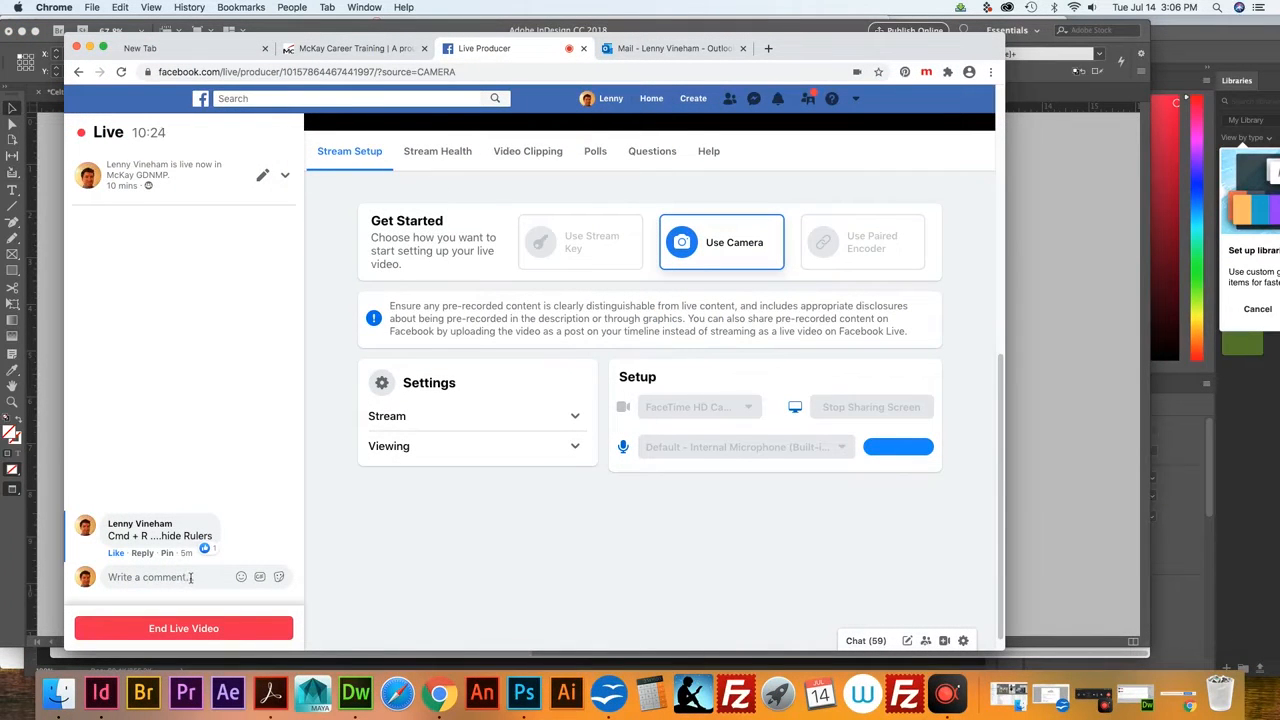
{"action": "left_click", "coordinate": [190, 577]}
{"action": "type", "text": "Cmd"}
{"action": "type", "text": " + D --"}
{"action": "type", "text": ".. Plac"}
{"action": "type", "text": "e (images, "}
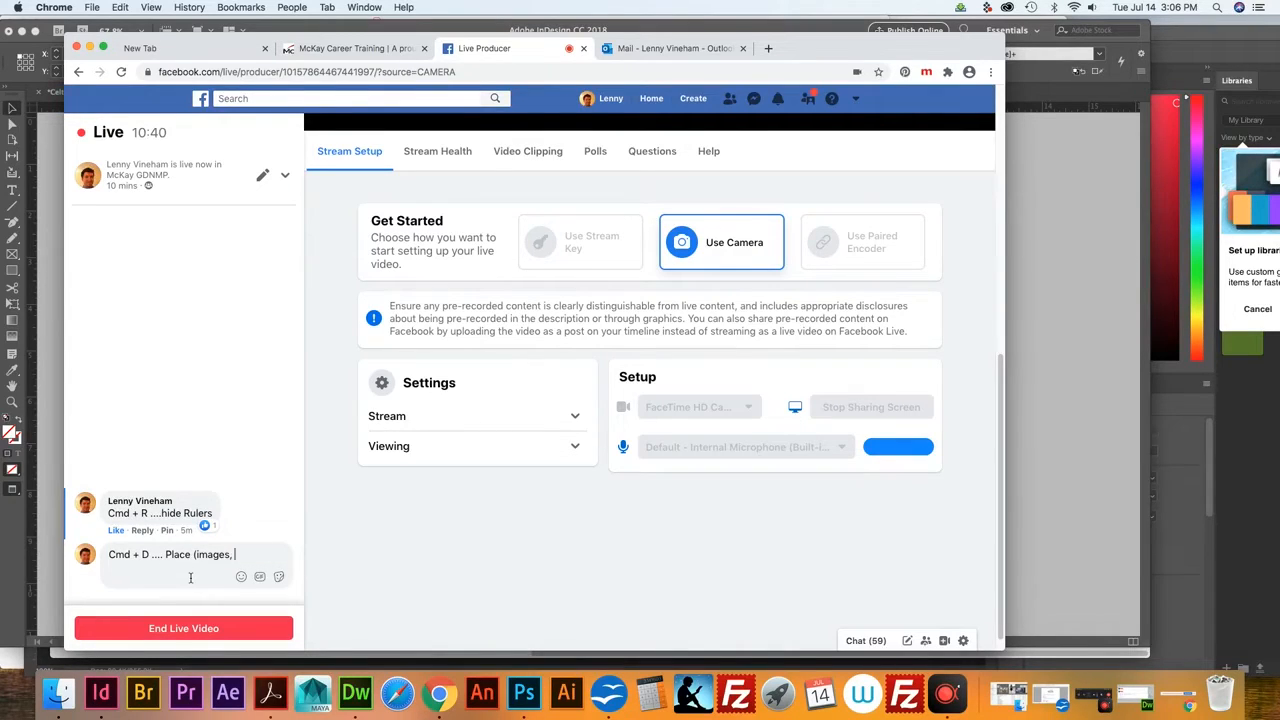
{"action": "type", "text": "pdfs, graphics"}
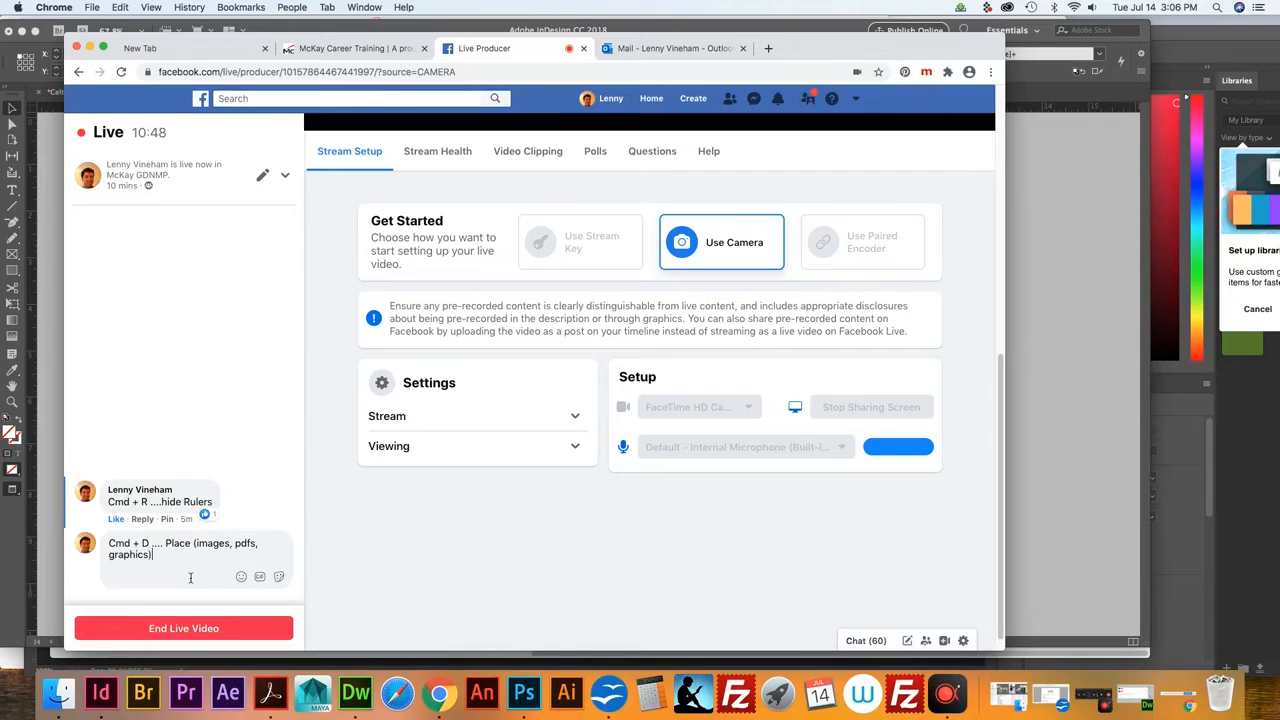
{"action": "type", "text": ")"}
{"action": "key", "text": "Return"}
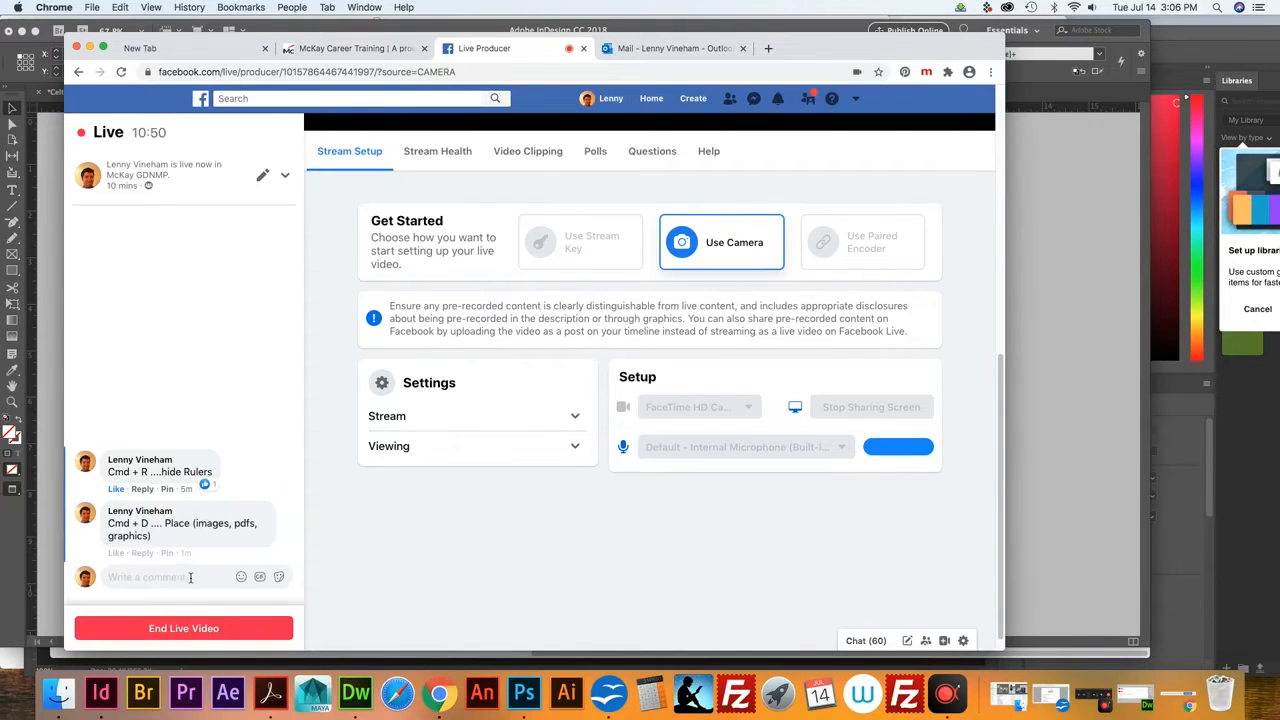
{"action": "left_click", "coordinate": [115, 554]}
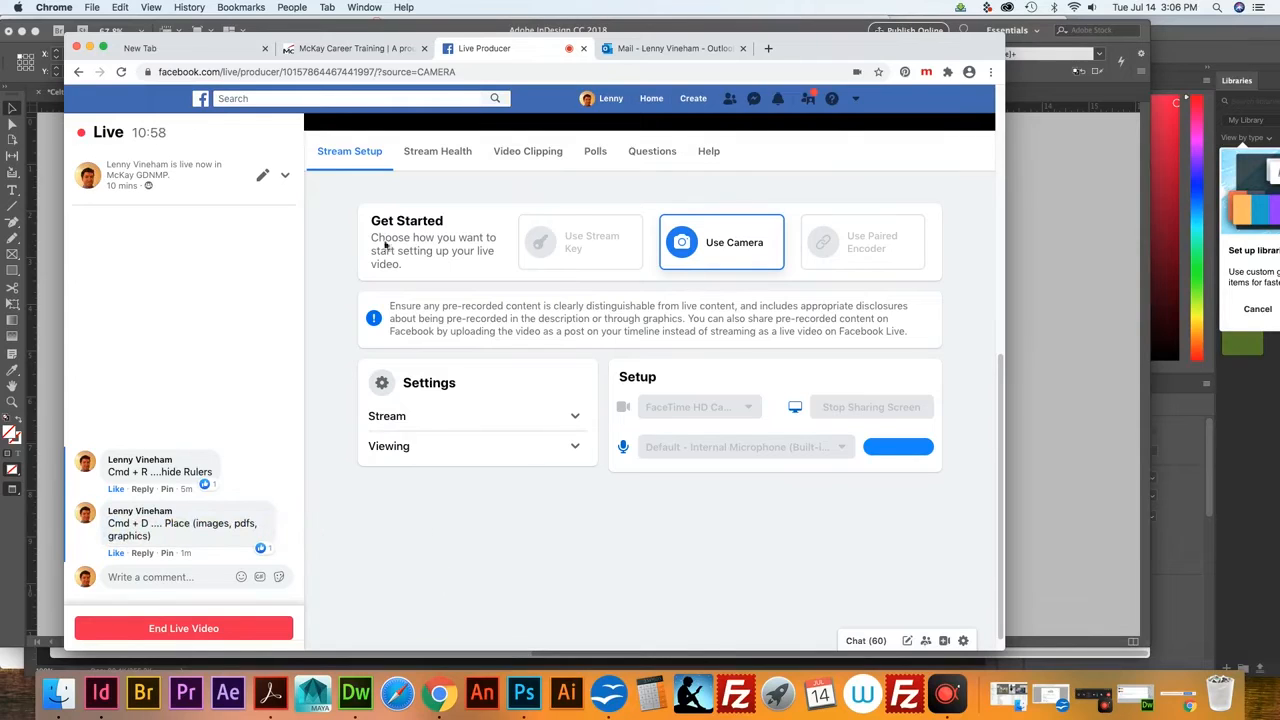
Back in InDesign, shift the placed image inside the header frame to a Y offset of −4.46 in, filling it with the dark "IT'S A BOSTON MARATHON" band
{"action": "key", "text": "super+Tab"}
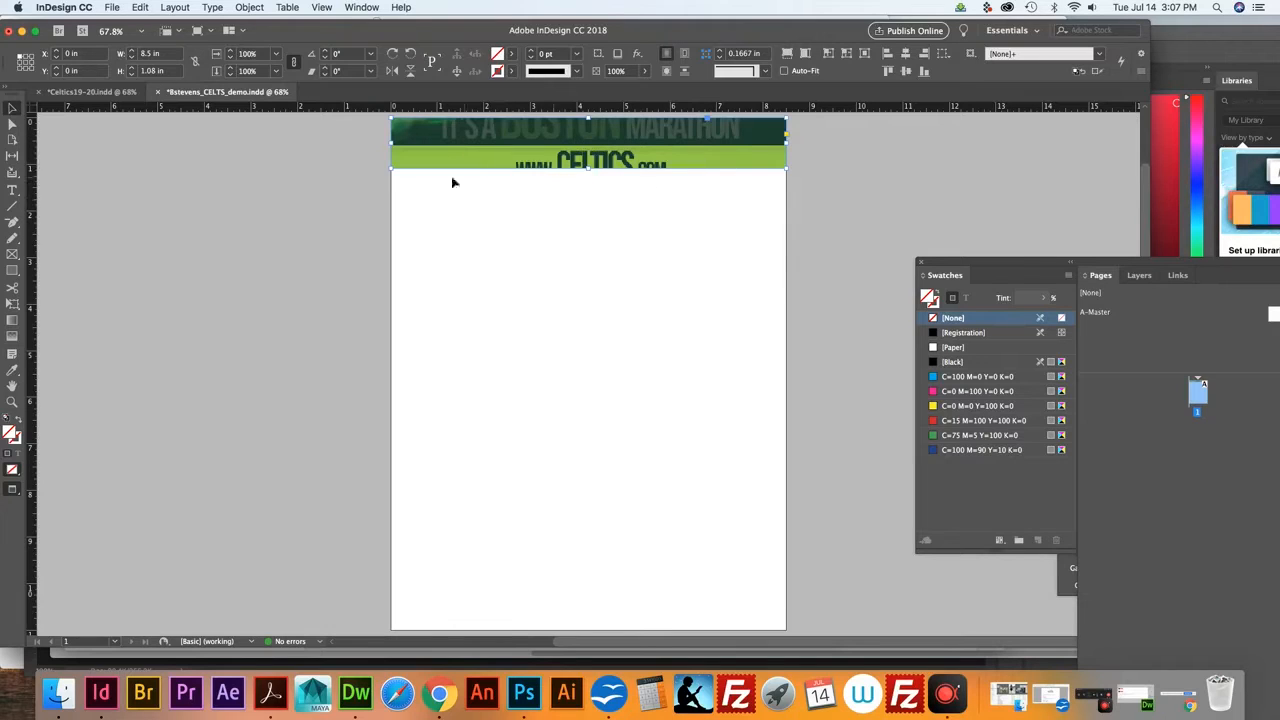
{"action": "left_click", "coordinate": [12, 125]}
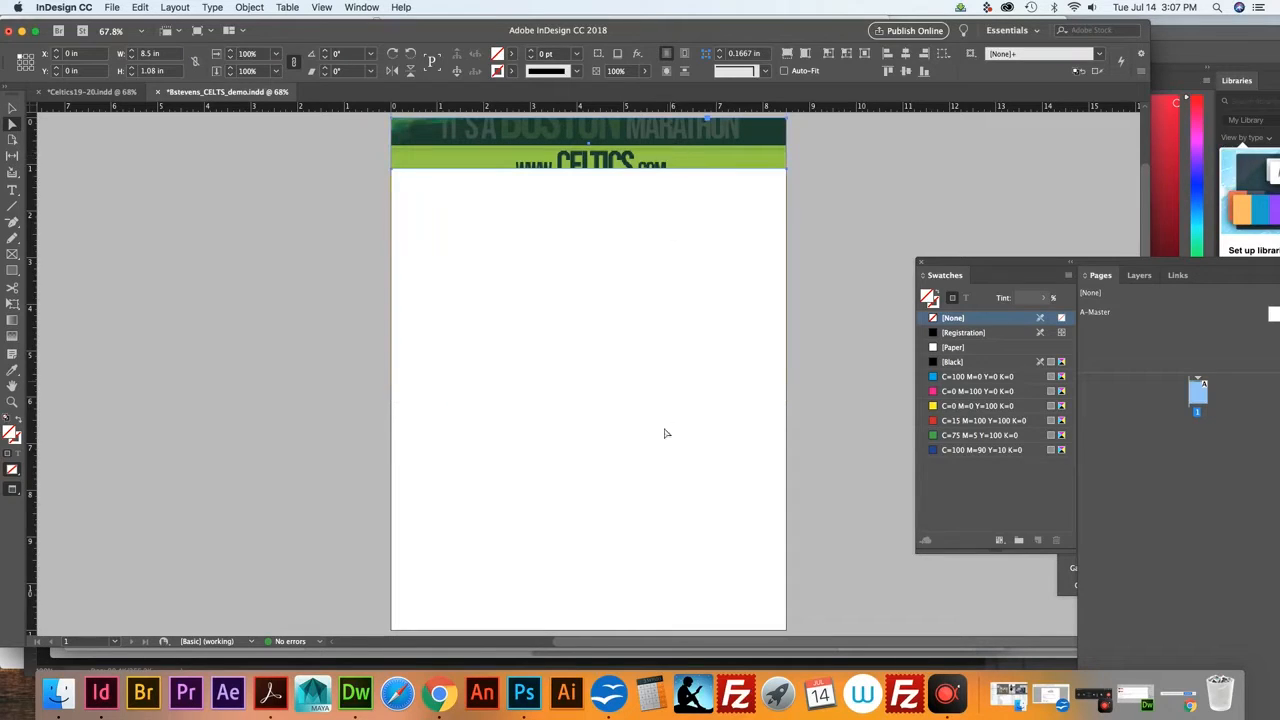
{"action": "left_click", "coordinate": [666, 142]}
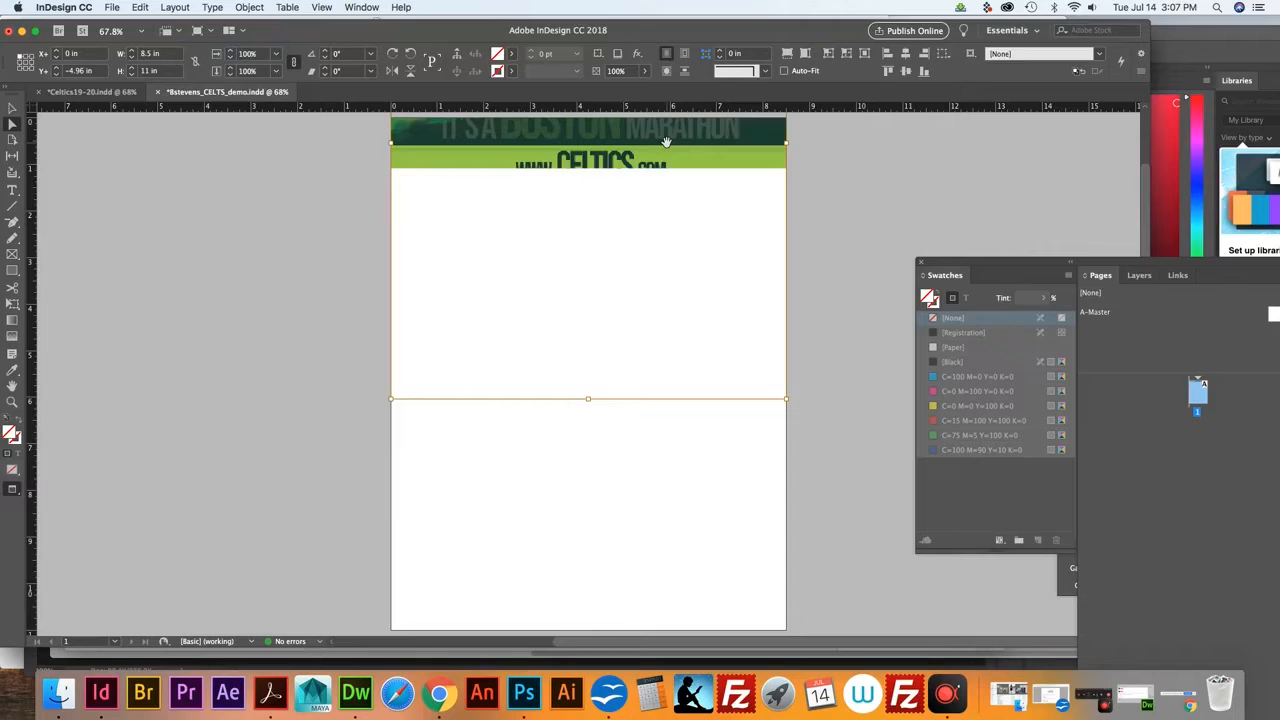
{"action": "key", "text": "Up"}
{"action": "key", "text": "Up"}
{"action": "key", "text": "Up"}
{"action": "key", "text": "Up"}
{"action": "key", "text": "Up"}
{"action": "key", "text": "Up"}
{"action": "key", "text": "Up"}
{"action": "key", "text": "Up"}
{"action": "key", "text": "Up"}
{"action": "key", "text": "Up"}
{"action": "key", "text": "Up"}
{"action": "key", "text": "Up"}
{"action": "key", "text": "Up"}
{"action": "key", "text": "Up"}
{"action": "key", "text": "Up"}
{"action": "key", "text": "Up"}
{"action": "key", "text": "Up"}
{"action": "key", "text": "Up"}
{"action": "key", "text": "Up"}
{"action": "key", "text": "Up"}
{"action": "key", "text": "Up"}
{"action": "key", "text": "Up"}
{"action": "key", "text": "Up"}
{"action": "key", "text": "Up"}
{"action": "key", "text": "Up"}
{"action": "key", "text": "Up"}
{"action": "key", "text": "Up"}
{"action": "key", "text": "Up"}
{"action": "key", "text": "Up"}
{"action": "key", "text": "Up"}
{"action": "key", "text": "Up"}
{"action": "key", "text": "Up"}
{"action": "key", "text": "Up"}
{"action": "key", "text": "Up"}
{"action": "key", "text": "Up"}
{"action": "key", "text": "Up"}
{"action": "key", "text": "Up"}
{"action": "key", "text": "Up"}
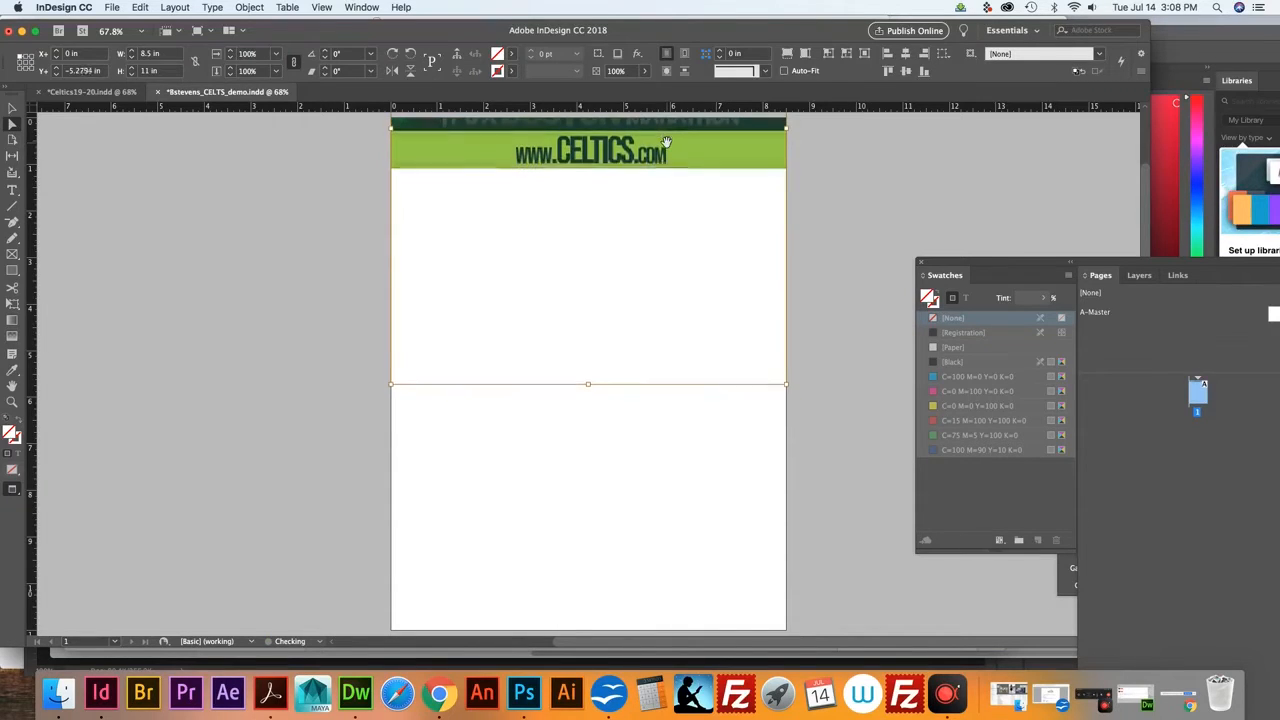
{"action": "key", "text": "Down"}
{"action": "key", "text": "Down"}
{"action": "key", "text": "Down"}
{"action": "key", "text": "Down"}
{"action": "key", "text": "Down"}
{"action": "key", "text": "Down"}
{"action": "key", "text": "Down"}
{"action": "key", "text": "Down"}
{"action": "key", "text": "Down"}
{"action": "key", "text": "Down"}
{"action": "key", "text": "Down"}
{"action": "key", "text": "Down"}
{"action": "key", "text": "Down"}
{"action": "key", "text": "Down"}
{"action": "key", "text": "Down"}
{"action": "key", "text": "Down"}
{"action": "key", "text": "Down"}
{"action": "key", "text": "Down"}
{"action": "key", "text": "Down"}
{"action": "key", "text": "Down"}
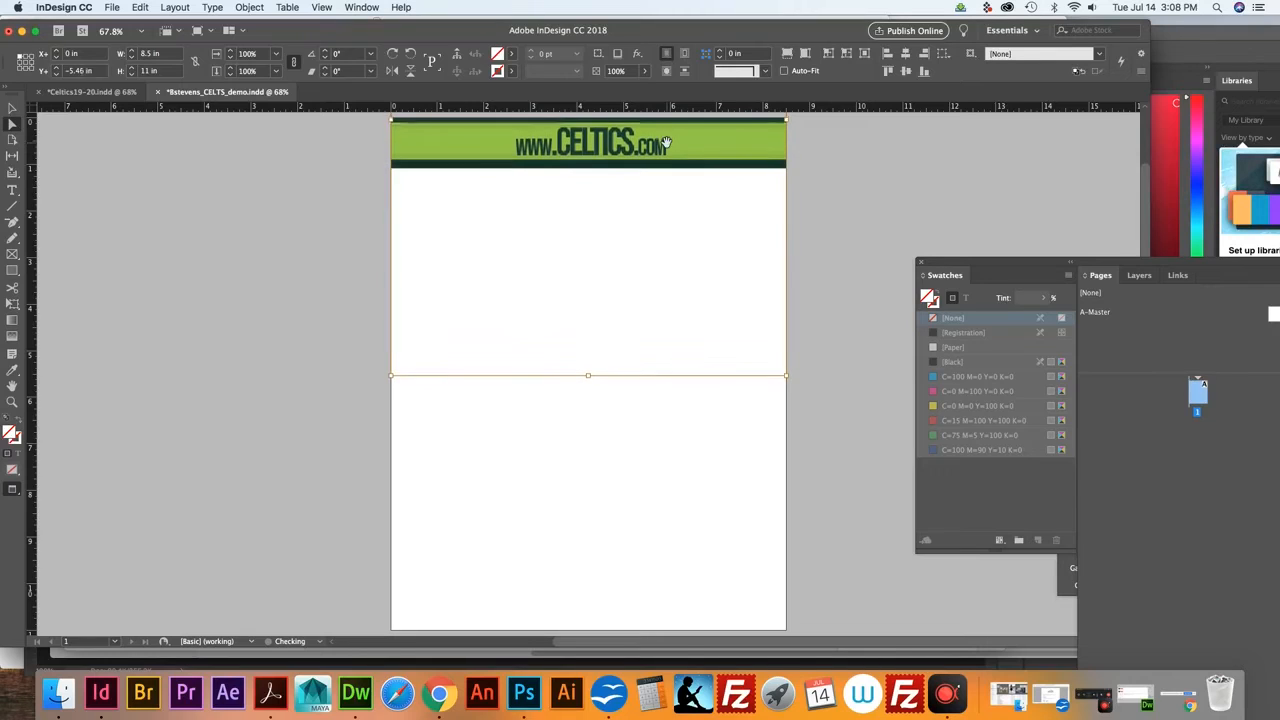
{"action": "key", "text": "Down"}
{"action": "key", "text": "Down"}
{"action": "key", "text": "Down"}
{"action": "key", "text": "Down"}
{"action": "key", "text": "Down"}
{"action": "key", "text": "Down"}
{"action": "key", "text": "Down"}
{"action": "key", "text": "Down"}
{"action": "key", "text": "Down"}
{"action": "key", "text": "Down"}
{"action": "key", "text": "Down"}
{"action": "key", "text": "Down"}
{"action": "key", "text": "Down"}
{"action": "key", "text": "Down"}
{"action": "key", "text": "Down"}
{"action": "key", "text": "Down"}
{"action": "key", "text": "Down"}
{"action": "key", "text": "Down"}
{"action": "key", "text": "Down"}
{"action": "key", "text": "Down"}
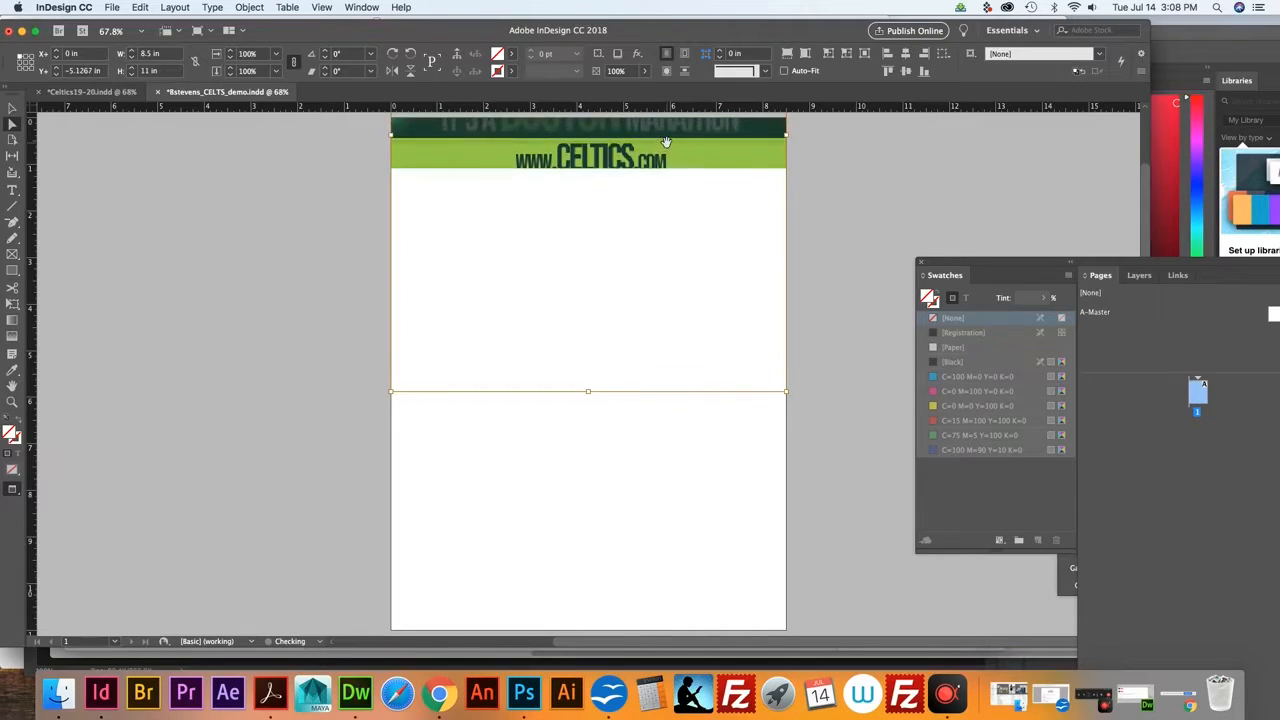
{"action": "key", "text": "Down"}
{"action": "key", "text": "Down"}
{"action": "key", "text": "Down"}
{"action": "key", "text": "Down"}
{"action": "key", "text": "Down"}
{"action": "key", "text": "Down"}
{"action": "key", "text": "Down"}
{"action": "key", "text": "Down"}
{"action": "key", "text": "Down"}
{"action": "key", "text": "Down"}
{"action": "key", "text": "Down"}
{"action": "key", "text": "Down"}
{"action": "key", "text": "Down"}
{"action": "key", "text": "Down"}
{"action": "key", "text": "Down"}
{"action": "key", "text": "Down"}
{"action": "key", "text": "Down"}
{"action": "key", "text": "Down"}
{"action": "key", "text": "Down"}
{"action": "key", "text": "Down"}
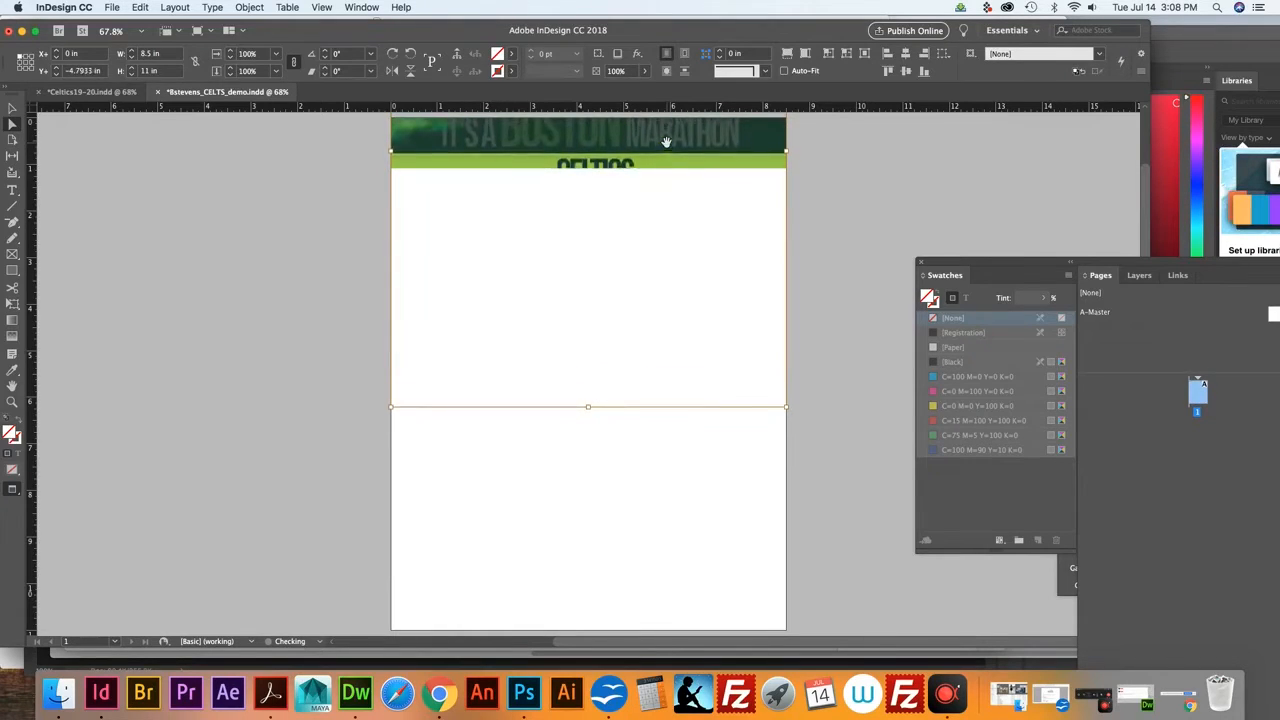
{"action": "key", "text": "Down"}
{"action": "key", "text": "Down"}
{"action": "key", "text": "Down"}
{"action": "key", "text": "Down"}
{"action": "key", "text": "Down"}
{"action": "key", "text": "Down"}
{"action": "key", "text": "Down"}
{"action": "key", "text": "Down"}
{"action": "key", "text": "Down"}
{"action": "key", "text": "Down"}
{"action": "key", "text": "Down"}
{"action": "key", "text": "Down"}
{"action": "key", "text": "Down"}
{"action": "key", "text": "Down"}
{"action": "key", "text": "Down"}
{"action": "key", "text": "Down"}
{"action": "key", "text": "Down"}
{"action": "key", "text": "Down"}
{"action": "key", "text": "Down"}
{"action": "key", "text": "Down"}
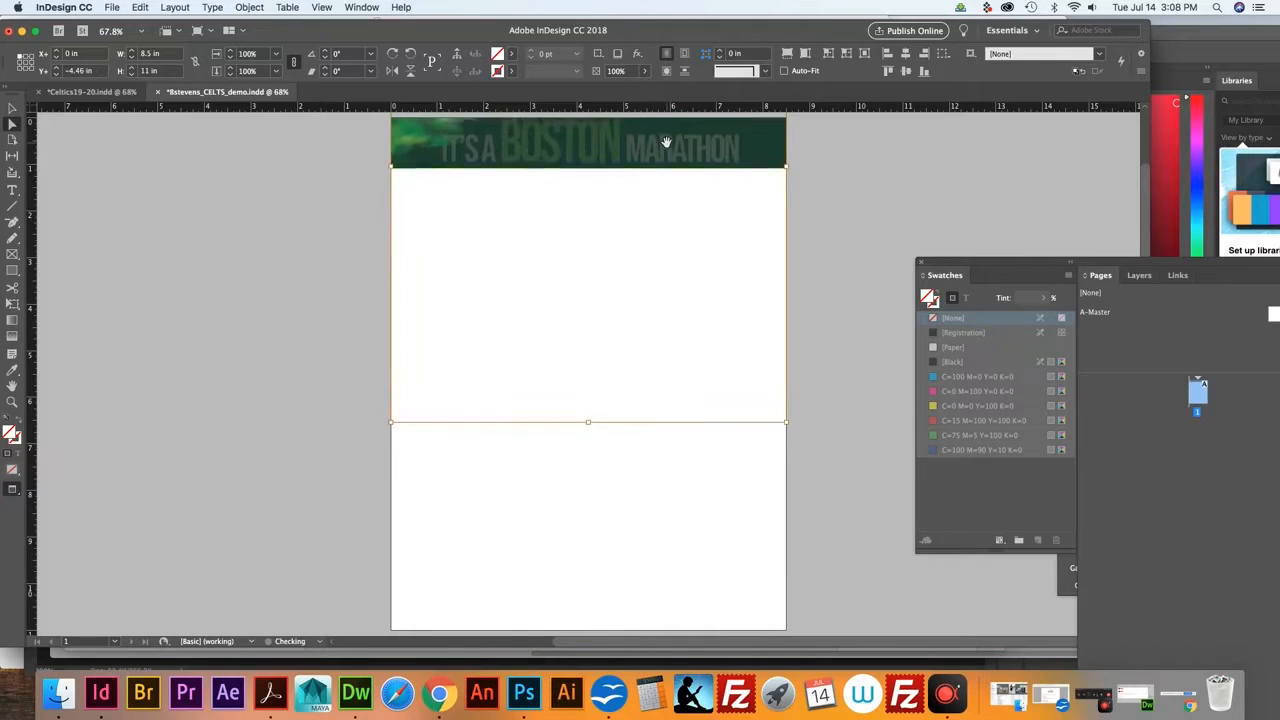
Nudge the placed image down inside the header frame to a Y offset of about −1.92 in, bringing the lower part of the round green logo into the frame
{"action": "key", "text": "Down"}
{"action": "key", "text": "Down"}
{"action": "key", "text": "Down"}
{"action": "key", "text": "Down"}
{"action": "key", "text": "Down"}
{"action": "key", "text": "Down"}
{"action": "key", "text": "Down"}
{"action": "key", "text": "Down"}
{"action": "key", "text": "Down"}
{"action": "key", "text": "Down"}
{"action": "key", "text": "Down"}
{"action": "key", "text": "Down"}
{"action": "key", "text": "Down"}
{"action": "key", "text": "Down"}
{"action": "key", "text": "Down"}
{"action": "key", "text": "Down"}
{"action": "key", "text": "Down"}
{"action": "key", "text": "Down"}
{"action": "key", "text": "Down"}
{"action": "key", "text": "Down"}
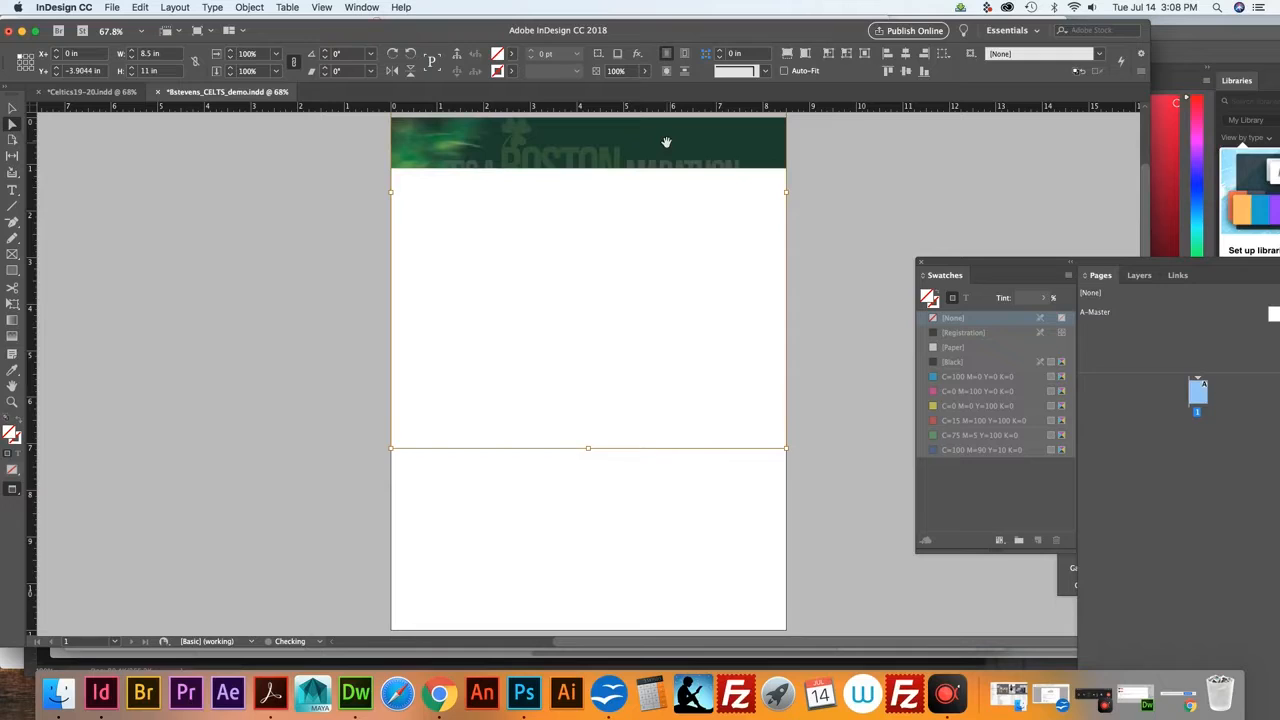
{"action": "key", "text": "Down"}
{"action": "key", "text": "Down"}
{"action": "key", "text": "Down"}
{"action": "key", "text": "Down"}
{"action": "key", "text": "Down"}
{"action": "key", "text": "Down"}
{"action": "key", "text": "Down"}
{"action": "key", "text": "Down"}
{"action": "key", "text": "Down"}
{"action": "key", "text": "Down"}
{"action": "key", "text": "Down"}
{"action": "key", "text": "Down"}
{"action": "key", "text": "Down"}
{"action": "key", "text": "Down"}
{"action": "key", "text": "Down"}
{"action": "key", "text": "Down"}
{"action": "key", "text": "Down"}
{"action": "key", "text": "Down"}
{"action": "key", "text": "Down"}
{"action": "key", "text": "Down"}
{"action": "key", "text": "Down"}
{"action": "key", "text": "Down"}
{"action": "key", "text": "Down"}
{"action": "key", "text": "Down"}
{"action": "key", "text": "Down"}
{"action": "key", "text": "Down"}
{"action": "key", "text": "Down"}
{"action": "key", "text": "Down"}
{"action": "key", "text": "Down"}
{"action": "key", "text": "Down"}
{"action": "key", "text": "Down"}
{"action": "key", "text": "Down"}
{"action": "key", "text": "Down"}
{"action": "key", "text": "Down"}
{"action": "key", "text": "Down"}
{"action": "key", "text": "Down"}
{"action": "key", "text": "Down"}
{"action": "key", "text": "Down"}
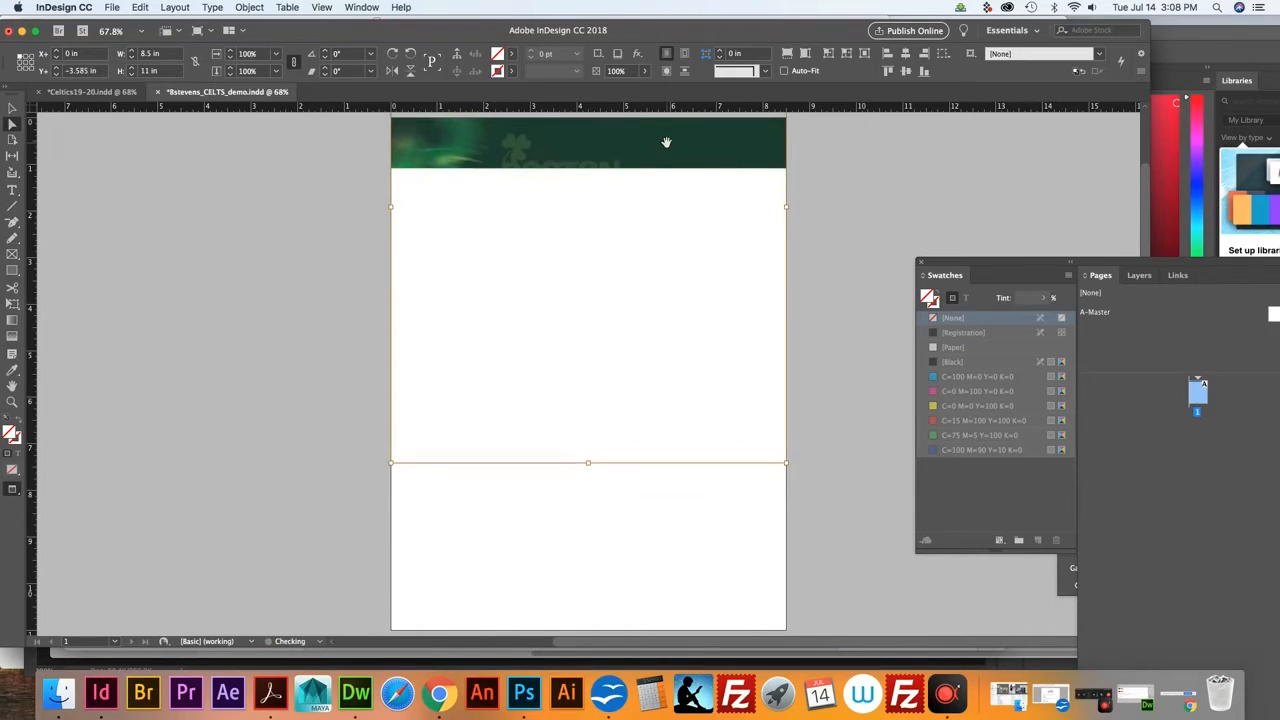
{"action": "key", "text": "Down"}
{"action": "key", "text": "Down"}
{"action": "key", "text": "Down"}
{"action": "key", "text": "Down"}
{"action": "key", "text": "Down"}
{"action": "key", "text": "Down"}
{"action": "key", "text": "Down"}
{"action": "key", "text": "Down"}
{"action": "key", "text": "Down"}
{"action": "key", "text": "Down"}
{"action": "key", "text": "Down"}
{"action": "key", "text": "Down"}
{"action": "key", "text": "Down"}
{"action": "key", "text": "Down"}
{"action": "key", "text": "Down"}
{"action": "key", "text": "Down"}
{"action": "key", "text": "Down"}
{"action": "key", "text": "Down"}
{"action": "key", "text": "Down"}
{"action": "key", "text": "Down"}
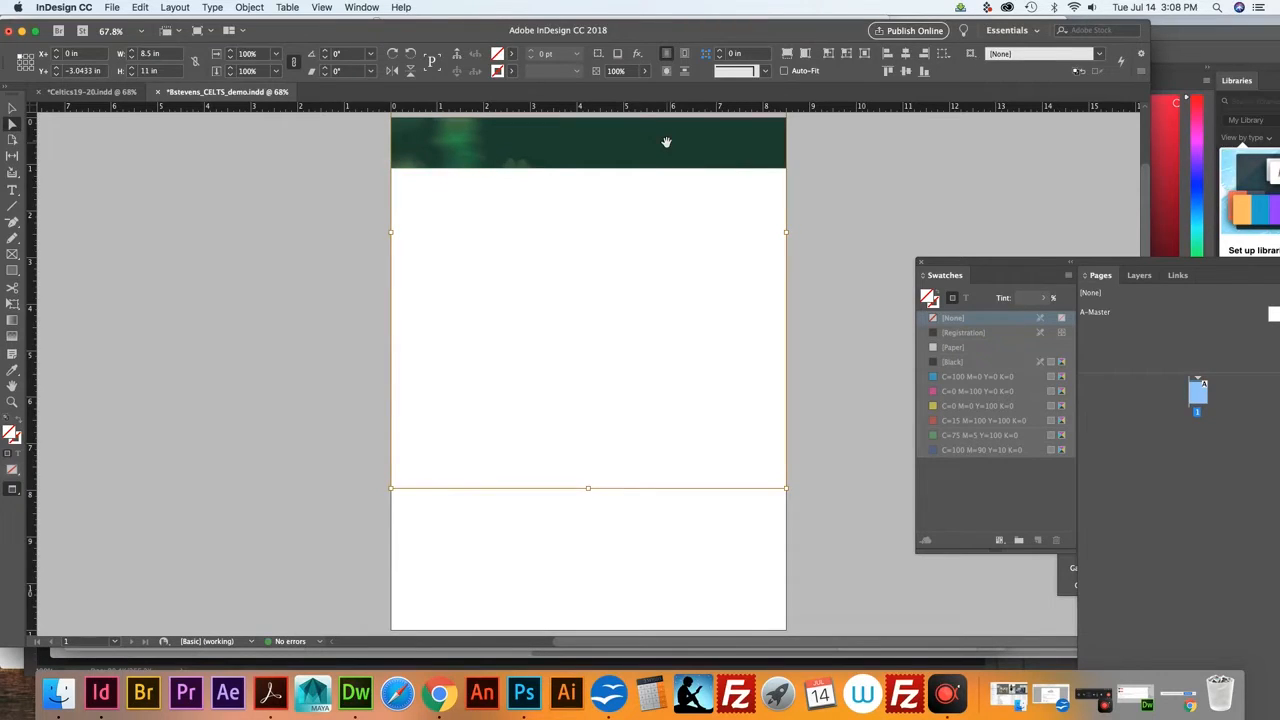
{"action": "key", "text": "Down"}
{"action": "key", "text": "Down"}
{"action": "key", "text": "Down"}
{"action": "key", "text": "Down"}
{"action": "key", "text": "Down"}
{"action": "key", "text": "Down"}
{"action": "key", "text": "Down"}
{"action": "key", "text": "Down"}
{"action": "key", "text": "Down"}
{"action": "key", "text": "Down"}
{"action": "key", "text": "Down"}
{"action": "key", "text": "Down"}
{"action": "key", "text": "Down"}
{"action": "key", "text": "Down"}
{"action": "key", "text": "Down"}
{"action": "key", "text": "Down"}
{"action": "key", "text": "Down"}
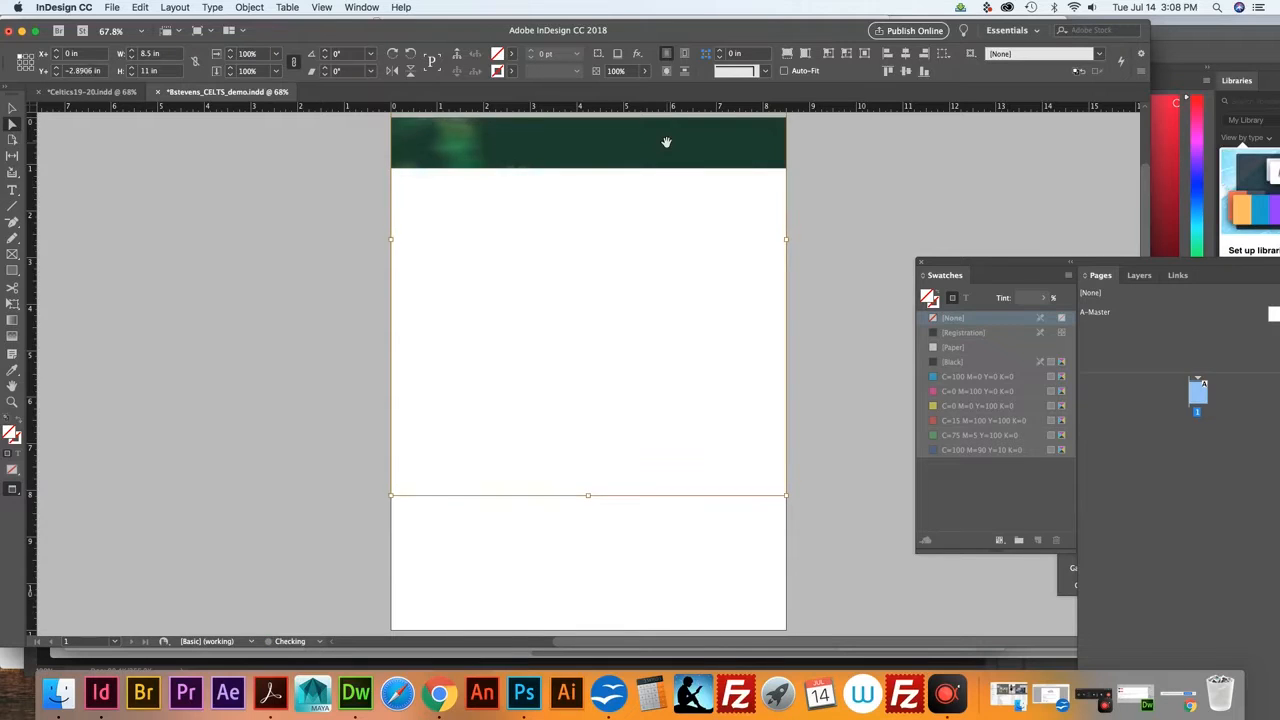
{"action": "key", "text": "Down"}
{"action": "key", "text": "Down"}
{"action": "key", "text": "Down"}
{"action": "key", "text": "Down"}
{"action": "key", "text": "Down"}
{"action": "key", "text": "Down"}
{"action": "key", "text": "Down"}
{"action": "key", "text": "Down"}
{"action": "key", "text": "Down"}
{"action": "key", "text": "Down"}
{"action": "key", "text": "Down"}
{"action": "key", "text": "Down"}
{"action": "key", "text": "Down"}
{"action": "key", "text": "Down"}
{"action": "key", "text": "Down"}
{"action": "key", "text": "Down"}
{"action": "key", "text": "Down"}
{"action": "key", "text": "Down"}
{"action": "key", "text": "Down"}
{"action": "key", "text": "Down"}
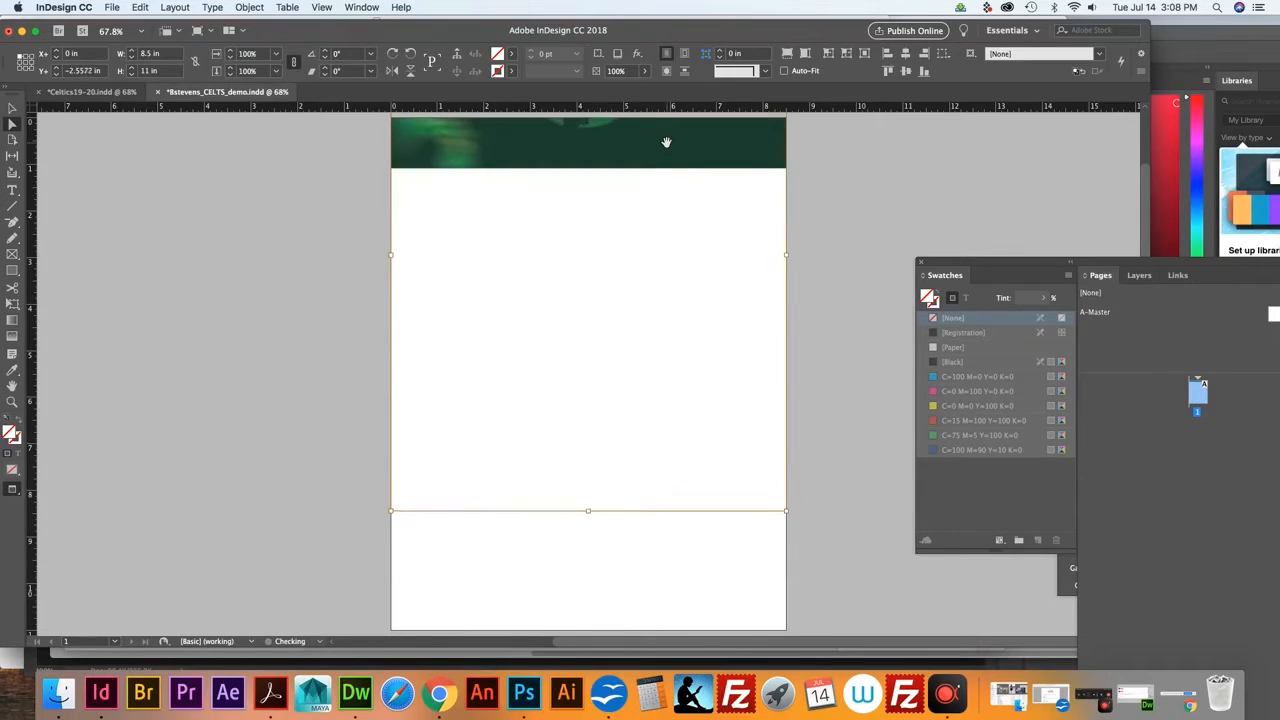
{"action": "key", "text": "Down"}
{"action": "key", "text": "Down"}
{"action": "key", "text": "Down"}
{"action": "key", "text": "Down"}
{"action": "key", "text": "Down"}
{"action": "key", "text": "Down"}
{"action": "key", "text": "Down"}
{"action": "key", "text": "Down"}
{"action": "key", "text": "Down"}
{"action": "key", "text": "Down"}
{"action": "key", "text": "Down"}
{"action": "key", "text": "Down"}
{"action": "key", "text": "Down"}
{"action": "key", "text": "Down"}
{"action": "key", "text": "Down"}
{"action": "key", "text": "Down"}
{"action": "key", "text": "Down"}
{"action": "key", "text": "Down"}
{"action": "key", "text": "Down"}
{"action": "key", "text": "Down"}
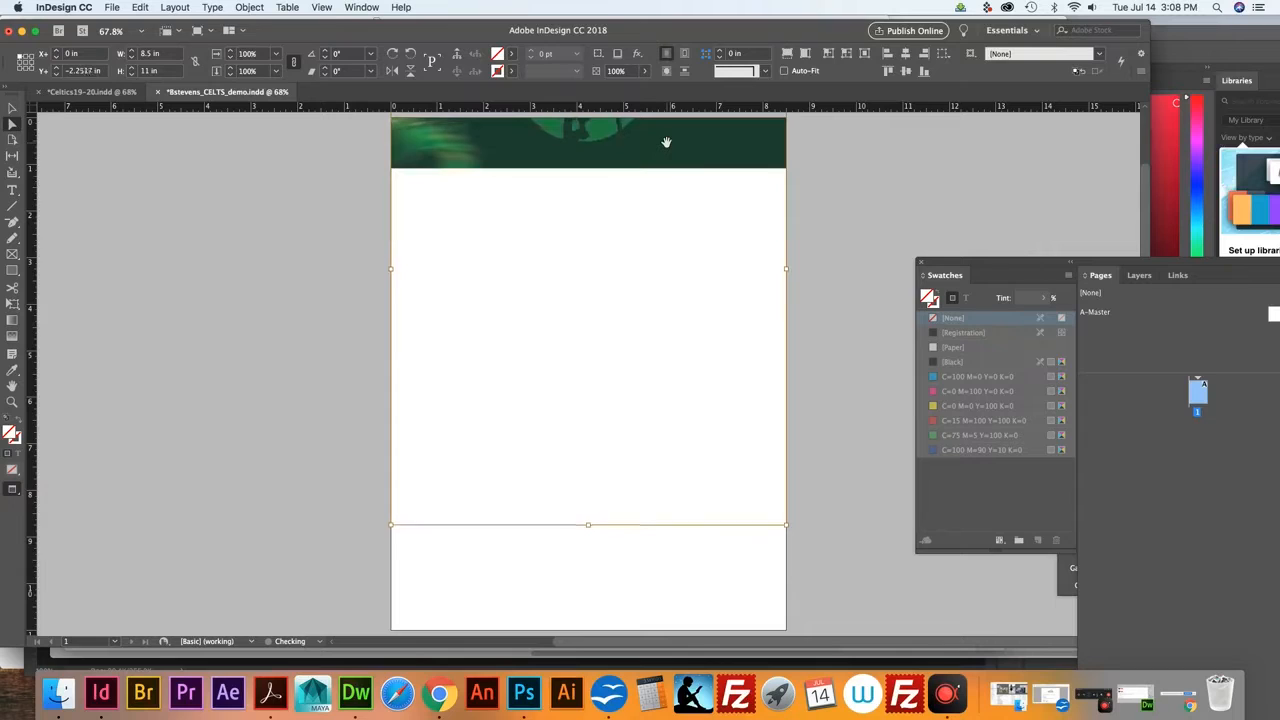
{"action": "key", "text": "Down"}
{"action": "key", "text": "Down"}
{"action": "key", "text": "Down"}
{"action": "key", "text": "Down"}
{"action": "key", "text": "Down"}
{"action": "key", "text": "Down"}
{"action": "key", "text": "Down"}
{"action": "key", "text": "Down"}
{"action": "key", "text": "Down"}
{"action": "key", "text": "Down"}
{"action": "key", "text": "Down"}
{"action": "key", "text": "Down"}
{"action": "key", "text": "Down"}
{"action": "key", "text": "Down"}
{"action": "key", "text": "Down"}
{"action": "key", "text": "Down"}
{"action": "key", "text": "Down"}
{"action": "key", "text": "Down"}
{"action": "key", "text": "Down"}
{"action": "key", "text": "Down"}
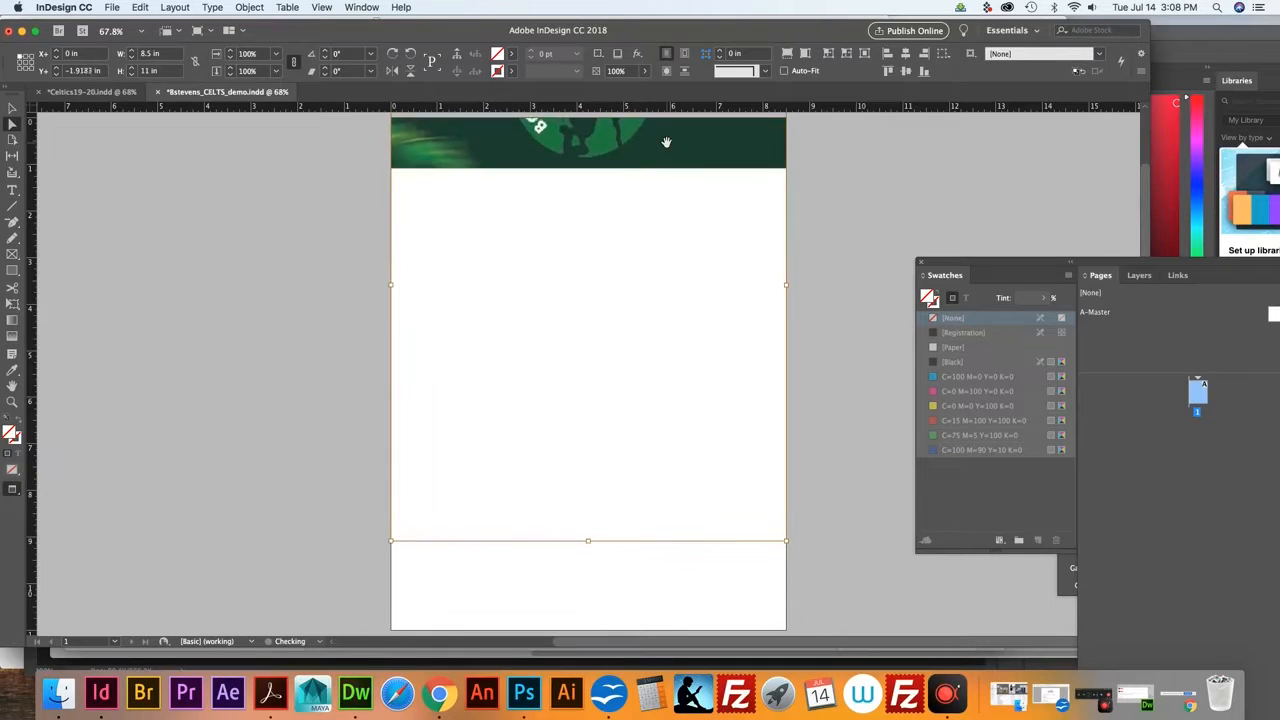
Nudge the placed image down inside the header frame to a Y offset of about −0.14 in, bringing the upper part of the round logo into the band
{"action": "key", "text": "Down"}
{"action": "key", "text": "Down"}
{"action": "key", "text": "Down"}
{"action": "key", "text": "Down"}
{"action": "key", "text": "Down"}
{"action": "key", "text": "Down"}
{"action": "key", "text": "Down"}
{"action": "key", "text": "Down"}
{"action": "key", "text": "Down"}
{"action": "key", "text": "Down"}
{"action": "key", "text": "Down"}
{"action": "key", "text": "Down"}
{"action": "key", "text": "Down"}
{"action": "key", "text": "Down"}
{"action": "key", "text": "Down"}
{"action": "key", "text": "Down"}
{"action": "key", "text": "Down"}
{"action": "key", "text": "Down"}
{"action": "key", "text": "Down"}
{"action": "key", "text": "Down"}
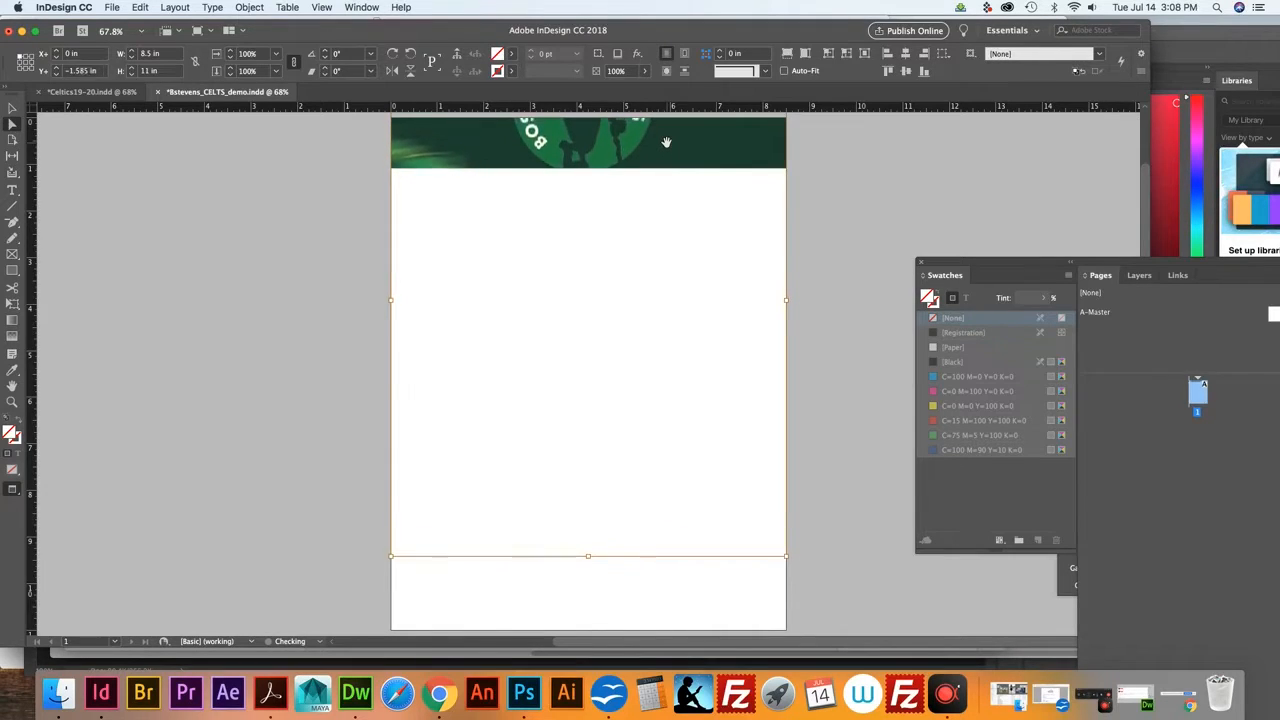
{"action": "key", "text": "Down"}
{"action": "key", "text": "Down"}
{"action": "key", "text": "Down"}
{"action": "key", "text": "Down"}
{"action": "key", "text": "Down"}
{"action": "key", "text": "Down"}
{"action": "key", "text": "Down"}
{"action": "key", "text": "Down"}
{"action": "key", "text": "Down"}
{"action": "key", "text": "Down"}
{"action": "key", "text": "Down"}
{"action": "key", "text": "Down"}
{"action": "key", "text": "Down"}
{"action": "key", "text": "Down"}
{"action": "key", "text": "Down"}
{"action": "key", "text": "Down"}
{"action": "key", "text": "Down"}
{"action": "key", "text": "Down"}
{"action": "key", "text": "Down"}
{"action": "key", "text": "Down"}
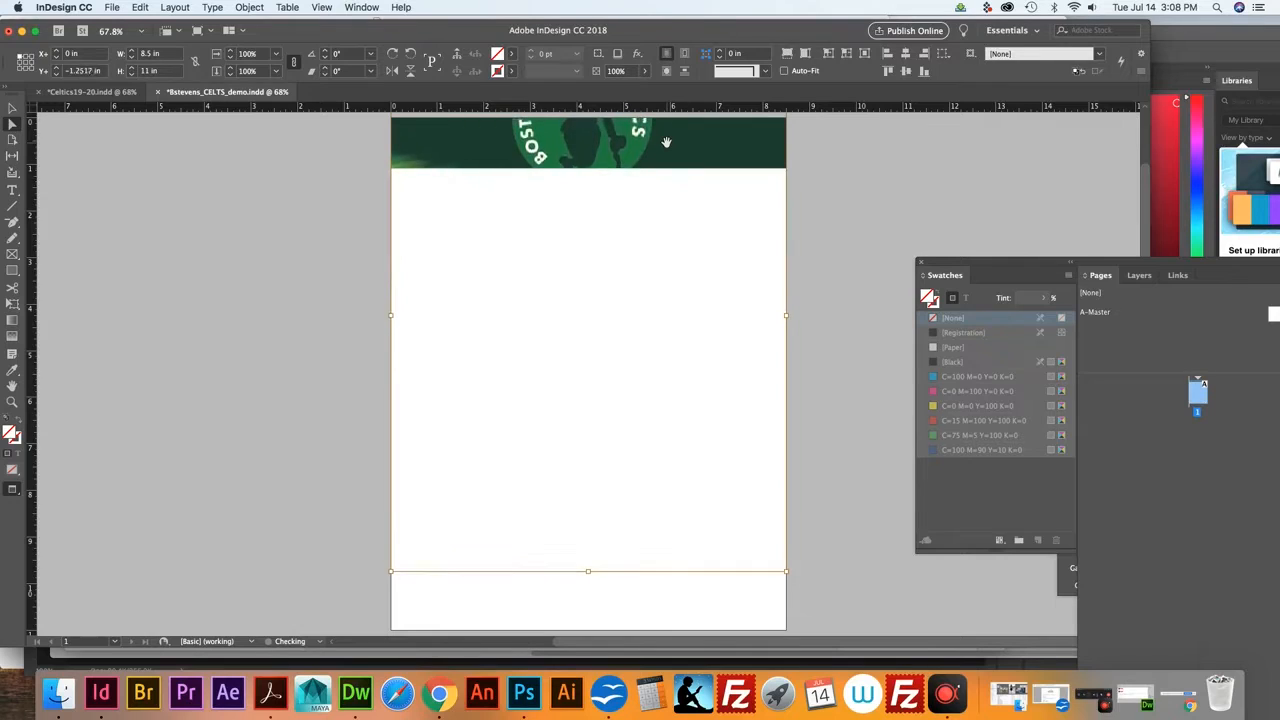
{"action": "key", "text": "Down"}
{"action": "key", "text": "Down"}
{"action": "key", "text": "Down"}
{"action": "key", "text": "Down"}
{"action": "key", "text": "Down"}
{"action": "key", "text": "Down"}
{"action": "key", "text": "Down"}
{"action": "key", "text": "Down"}
{"action": "key", "text": "Down"}
{"action": "key", "text": "Down"}
{"action": "key", "text": "Down"}
{"action": "key", "text": "Down"}
{"action": "key", "text": "Down"}
{"action": "key", "text": "Down"}
{"action": "key", "text": "Down"}
{"action": "key", "text": "Down"}
{"action": "key", "text": "Down"}
{"action": "key", "text": "Down"}
{"action": "key", "text": "Down"}
{"action": "key", "text": "Down"}
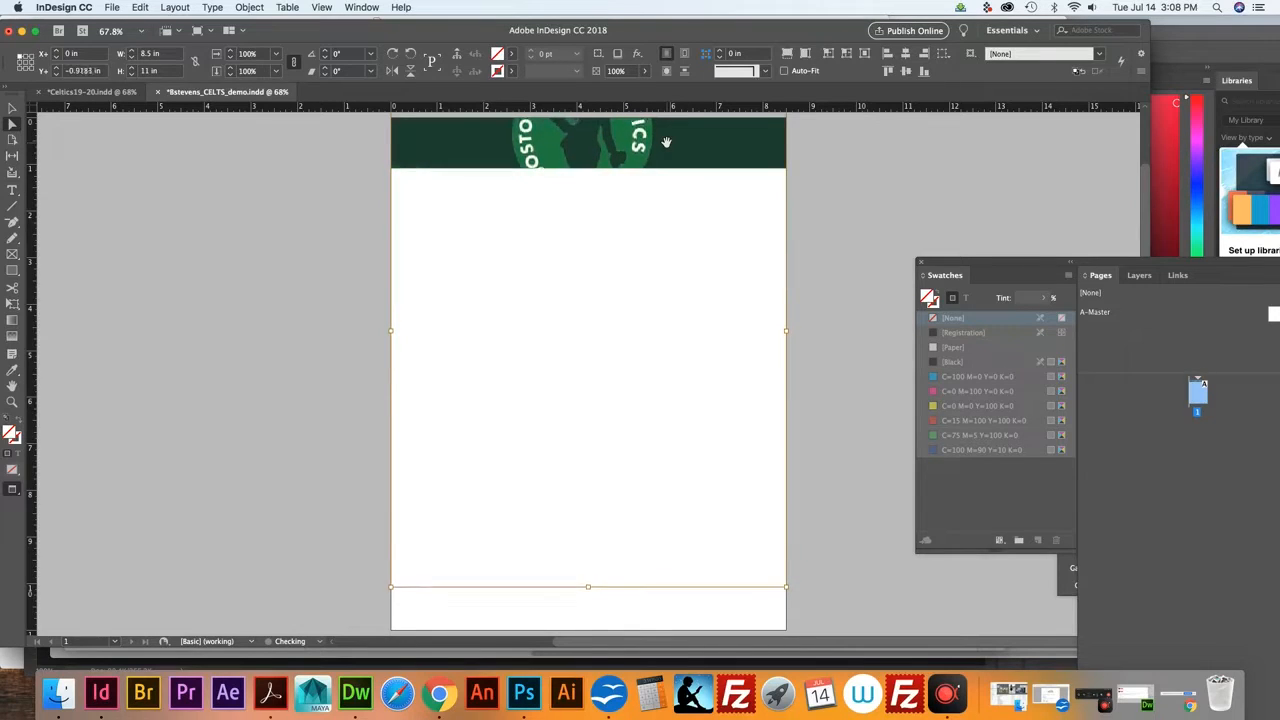
{"action": "key", "text": "Down"}
{"action": "key", "text": "Down"}
{"action": "key", "text": "Down"}
{"action": "key", "text": "Down"}
{"action": "key", "text": "Down"}
{"action": "key", "text": "Down"}
{"action": "key", "text": "Down"}
{"action": "key", "text": "Down"}
{"action": "key", "text": "Down"}
{"action": "key", "text": "Down"}
{"action": "key", "text": "Down"}
{"action": "key", "text": "Down"}
{"action": "key", "text": "Down"}
{"action": "key", "text": "Down"}
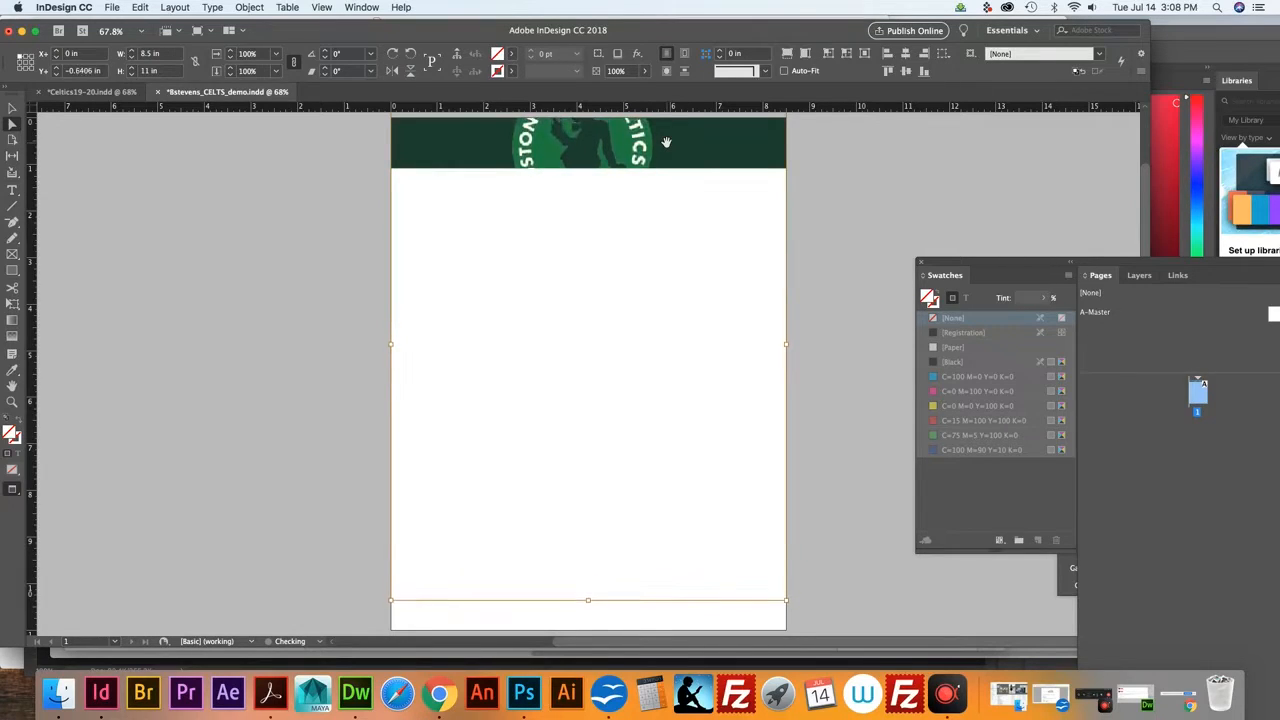
{"action": "key", "text": "Down"}
{"action": "key", "text": "Down"}
{"action": "key", "text": "Down"}
{"action": "key", "text": "Down"}
{"action": "key", "text": "Down"}
{"action": "key", "text": "Down"}
{"action": "key", "text": "Down"}
{"action": "key", "text": "Down"}
{"action": "key", "text": "Down"}
{"action": "key", "text": "Down"}
{"action": "key", "text": "Down"}
{"action": "key", "text": "Down"}
{"action": "key", "text": "Down"}
{"action": "key", "text": "Down"}
{"action": "key", "text": "Down"}
{"action": "key", "text": "Down"}
{"action": "key", "text": "Down"}
{"action": "key", "text": "Down"}
{"action": "key", "text": "Down"}
{"action": "key", "text": "Down"}
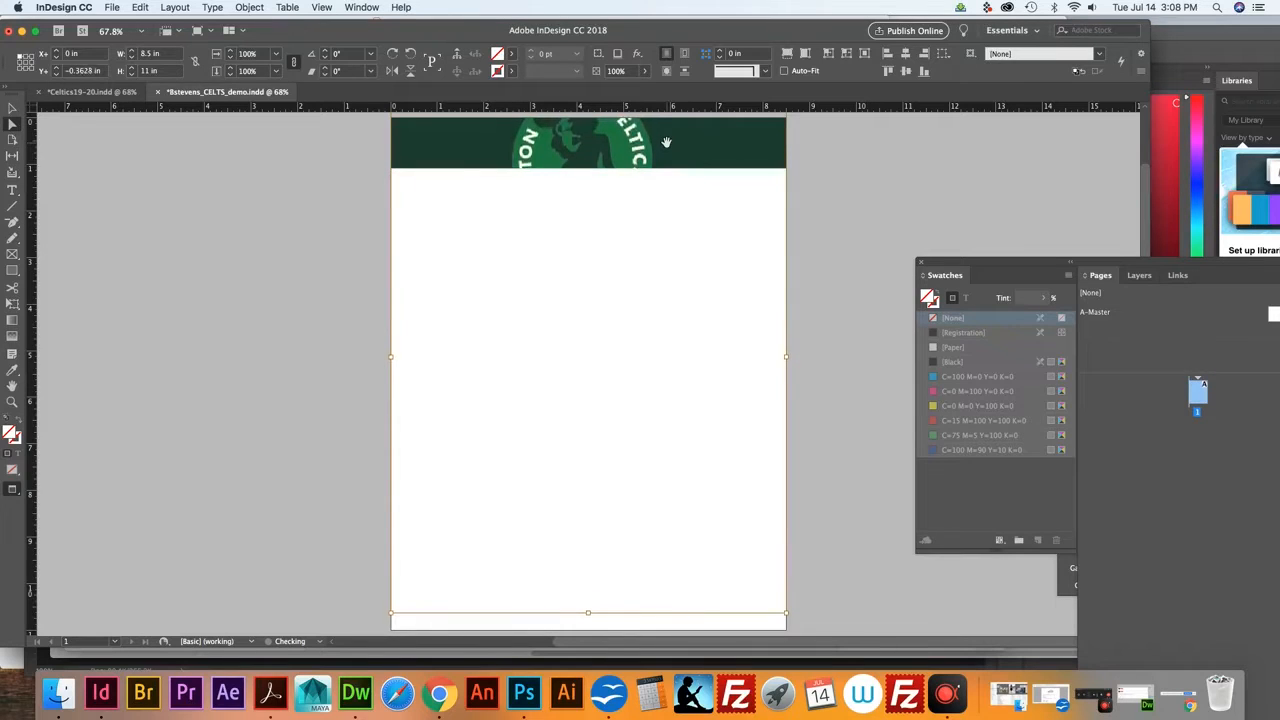
{"action": "key", "text": "Down"}
{"action": "key", "text": "Down"}
{"action": "key", "text": "Down"}
{"action": "key", "text": "Down"}
{"action": "key", "text": "Down"}
{"action": "key", "text": "Down"}
{"action": "key", "text": "Down"}
{"action": "key", "text": "Down"}
{"action": "key", "text": "Down"}
{"action": "key", "text": "Down"}
{"action": "key", "text": "Down"}
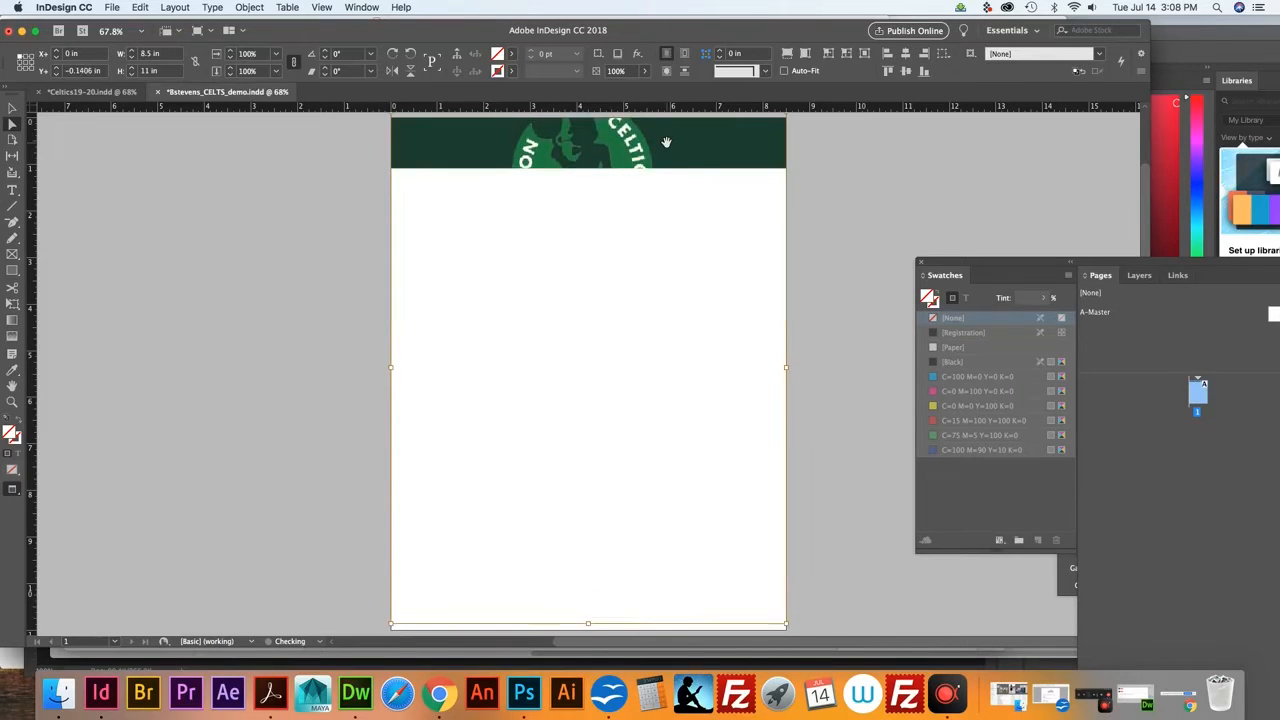
Compare with the header in Celtics19-20.indd, and nudge the placed image up inside the demo page's header frame to a Y offset of about −0.88 in
{"action": "left_click", "coordinate": [86, 92]}
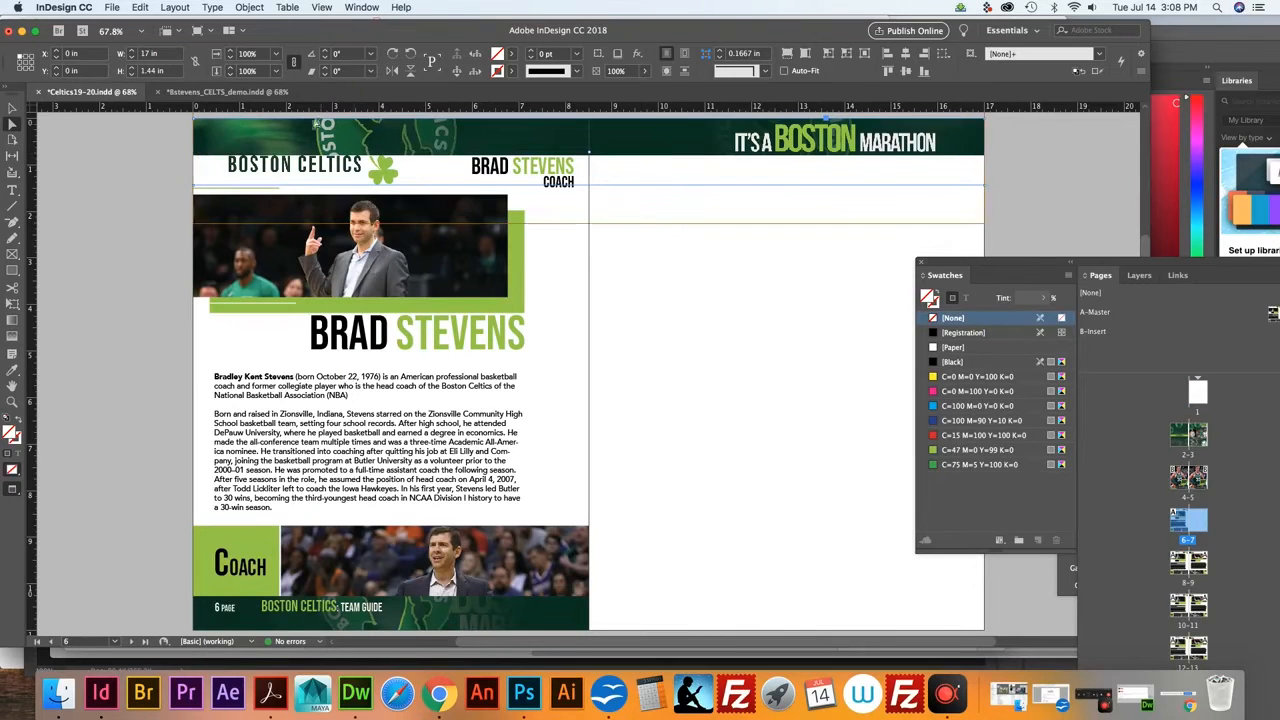
{"action": "left_click", "coordinate": [236, 93]}
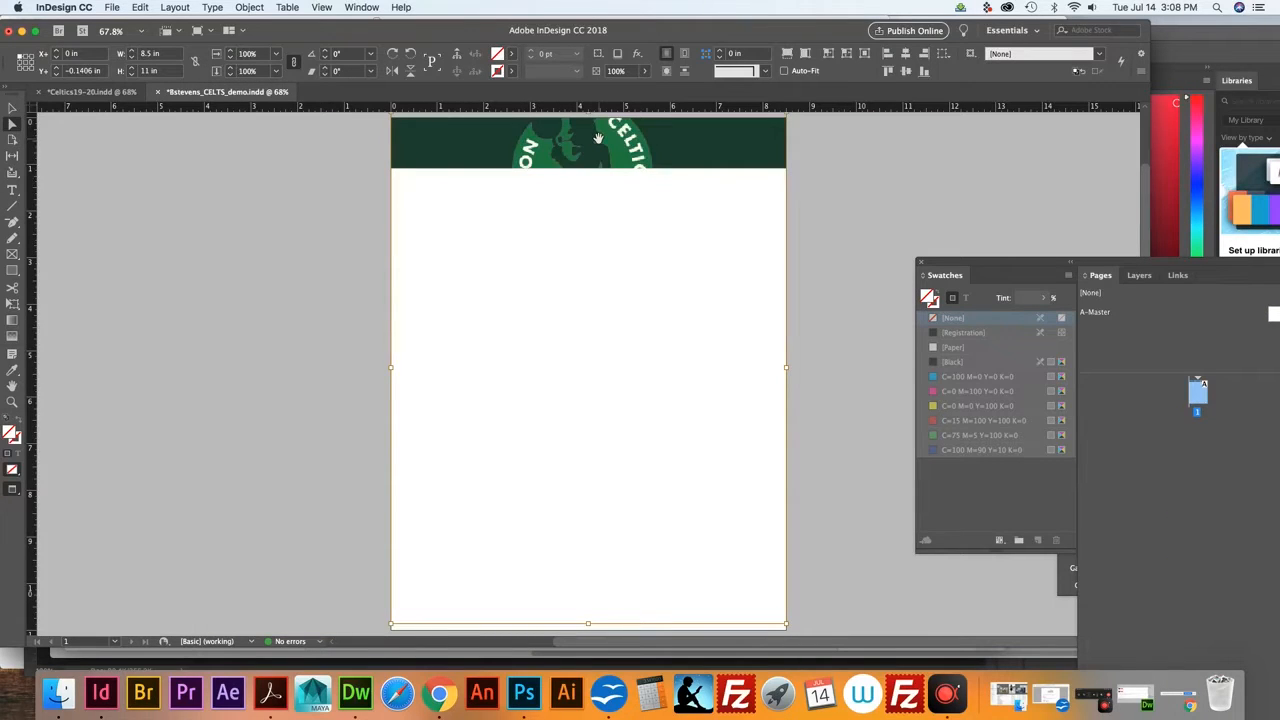
{"action": "key", "text": "Up"}
{"action": "key", "text": "Up"}
{"action": "key", "text": "Up"}
{"action": "key", "text": "Up"}
{"action": "key", "text": "Up"}
{"action": "key", "text": "Up"}
{"action": "key", "text": "Up"}
{"action": "key", "text": "Up"}
{"action": "key", "text": "Up"}
{"action": "key", "text": "Up"}
{"action": "key", "text": "Up"}
{"action": "key", "text": "Up"}
{"action": "key", "text": "Up"}
{"action": "key", "text": "Up"}
{"action": "key", "text": "Up"}
{"action": "key", "text": "Up"}
{"action": "key", "text": "Up"}
{"action": "key", "text": "Up"}
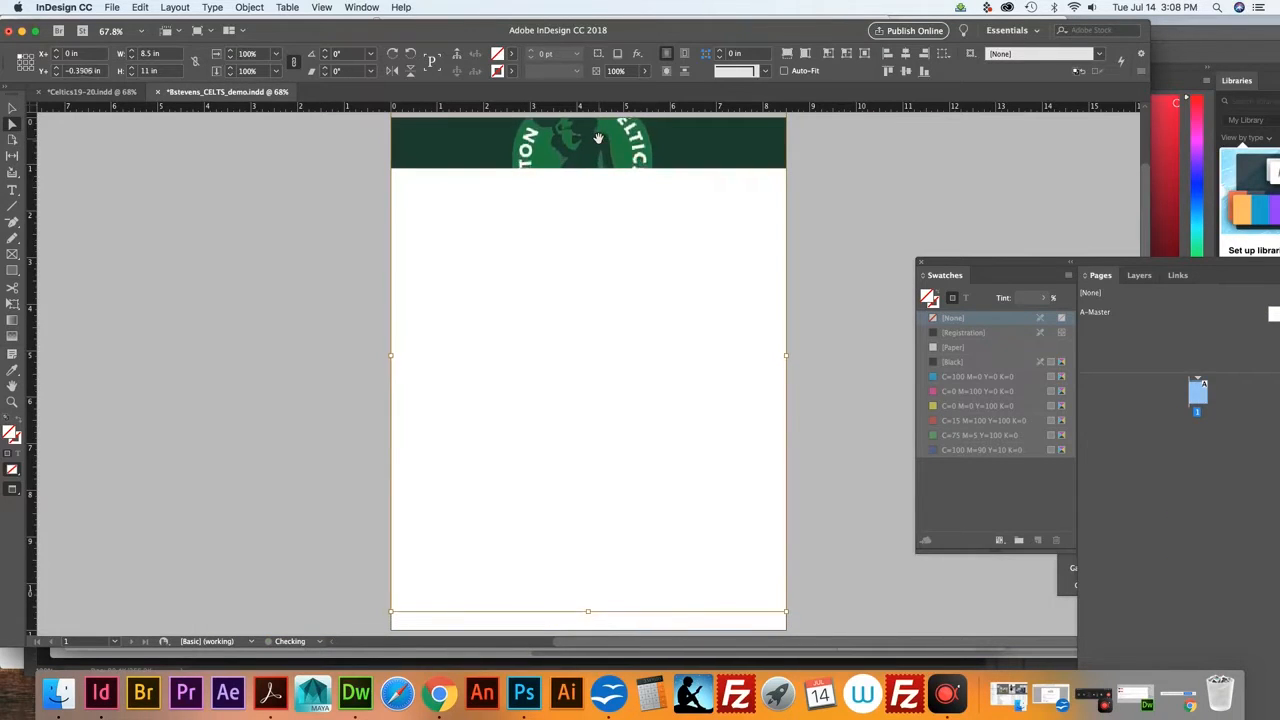
{"action": "key", "text": "Up"}
{"action": "key", "text": "Up"}
{"action": "key", "text": "Up"}
{"action": "key", "text": "Up"}
{"action": "key", "text": "Up"}
{"action": "key", "text": "Up"}
{"action": "key", "text": "Up"}
{"action": "key", "text": "Up"}
{"action": "key", "text": "Up"}
{"action": "key", "text": "Up"}
{"action": "key", "text": "Up"}
{"action": "key", "text": "Up"}
{"action": "key", "text": "Up"}
{"action": "key", "text": "Up"}
{"action": "key", "text": "Up"}
{"action": "key", "text": "Up"}
{"action": "key", "text": "Up"}
{"action": "key", "text": "Up"}
{"action": "key", "text": "Up"}
{"action": "key", "text": "Up"}
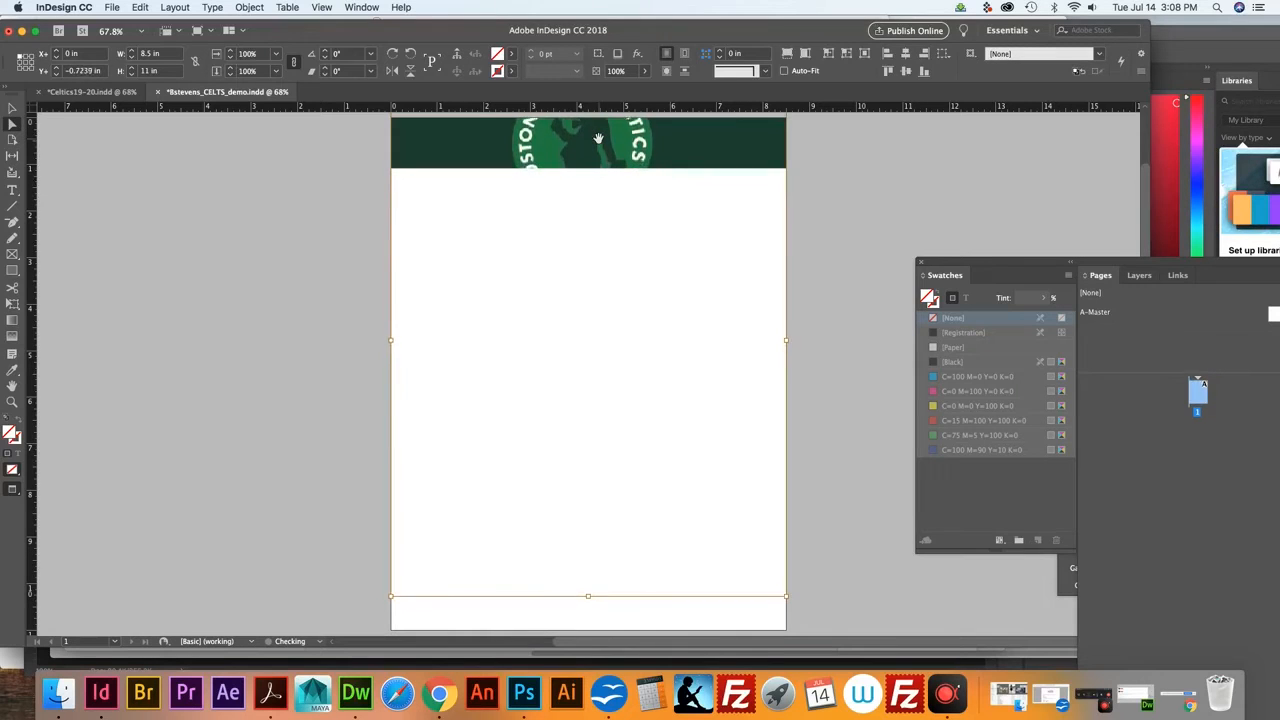
{"action": "key", "text": "Up"}
{"action": "key", "text": "Up"}
{"action": "key", "text": "Up"}
{"action": "key", "text": "Up"}
{"action": "key", "text": "Up"}
{"action": "key", "text": "Up"}
{"action": "key", "text": "Up"}
{"action": "key", "text": "Up"}
{"action": "key", "text": "Up"}
{"action": "key", "text": "Up"}
{"action": "key", "text": "Up"}
Nudge the placed image right by about 0.04 in inside the header frame and return it to an X offset of 0 in
{"action": "key", "text": "Right"}
{"action": "key", "text": "Right"}
{"action": "key", "text": "Right"}
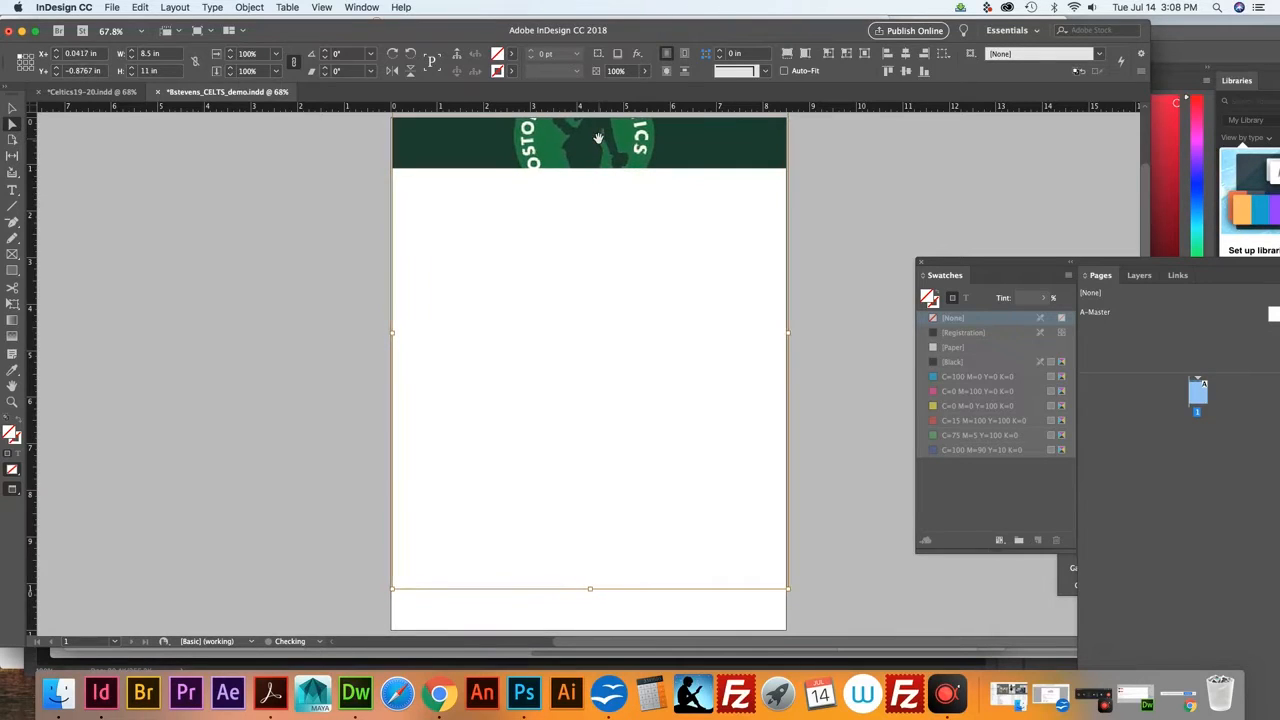
{"action": "key", "text": "Left"}
{"action": "key", "text": "Left"}
{"action": "key", "text": "Left"}
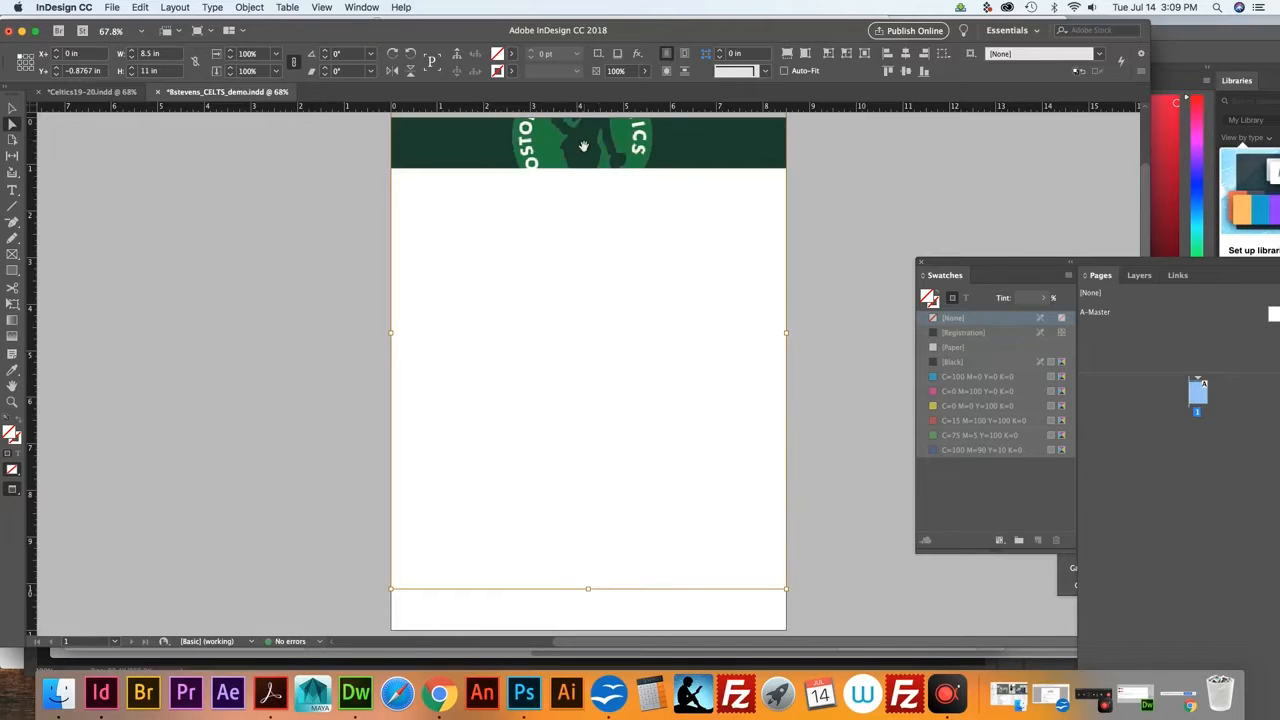
Remove the placed image from the header frame and paste it back into the empty frame
{"action": "key", "text": "Delete"}
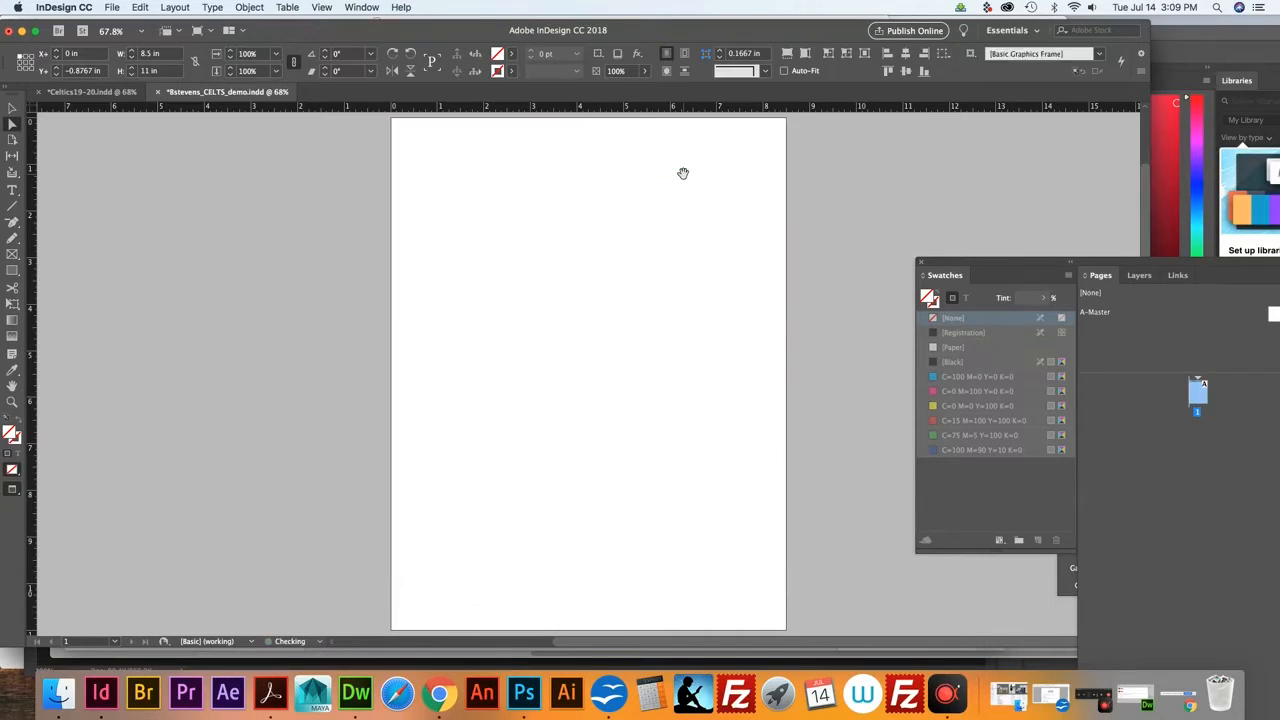
{"action": "left_click", "coordinate": [632, 145]}
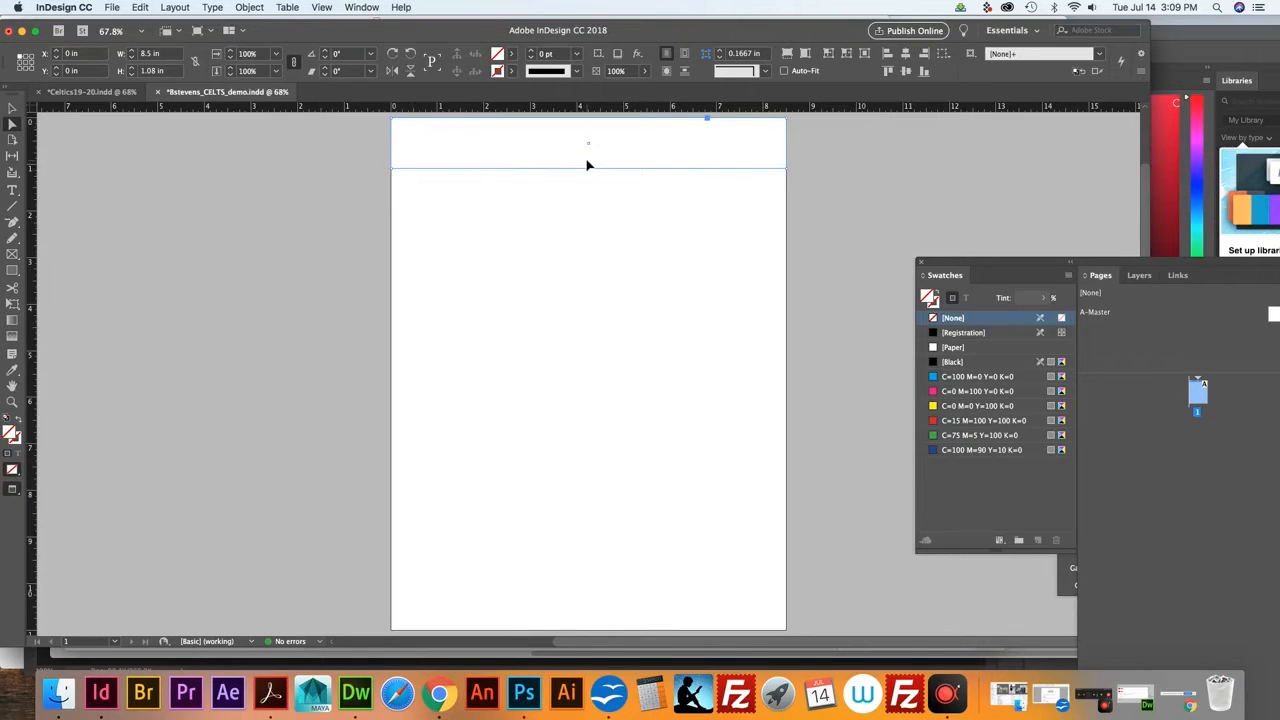
{"action": "key", "text": "alt+super+v"}
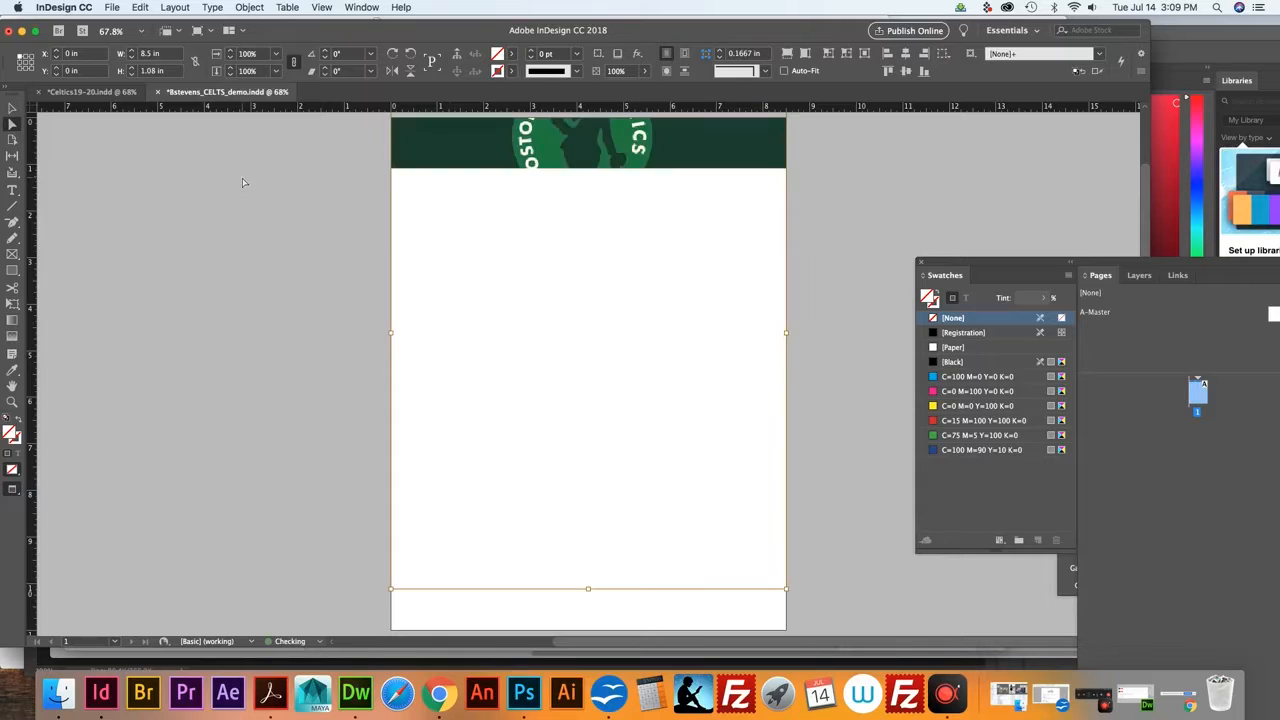
Select the image inside the header frame and delete it, keeping the empty frame
{"action": "left_click", "coordinate": [870, 243]}
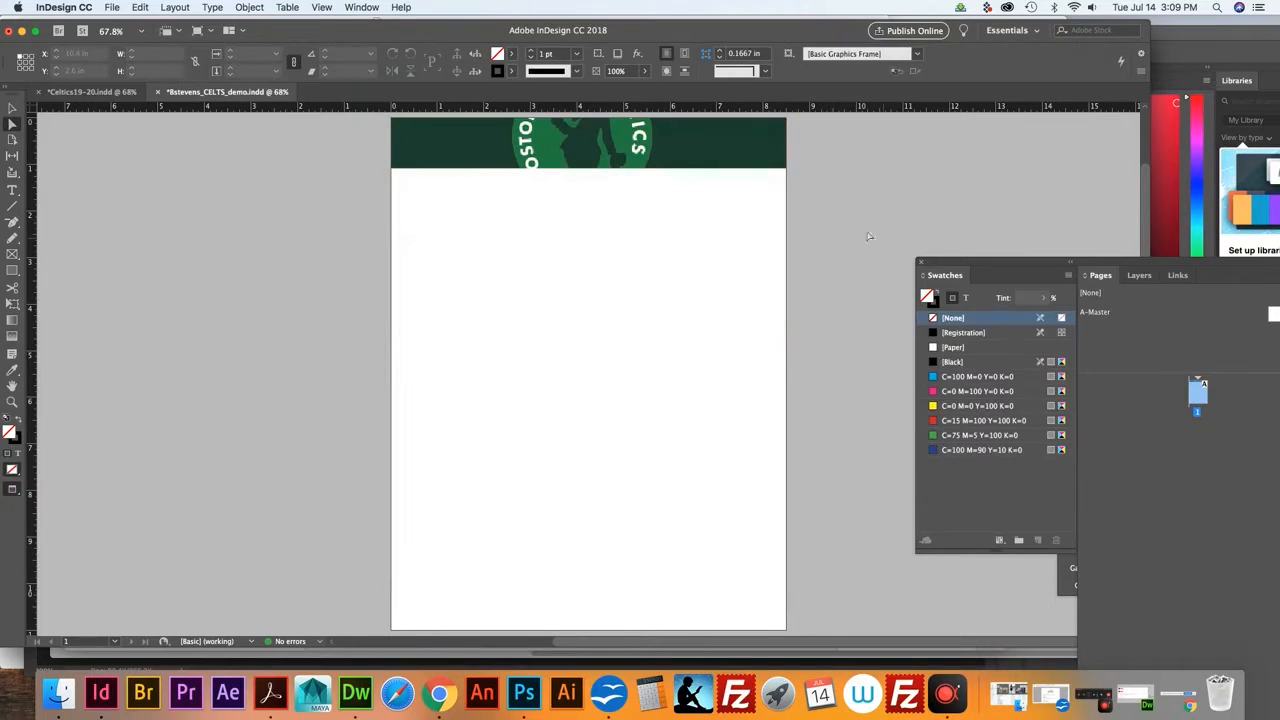
{"action": "left_click", "coordinate": [552, 152]}
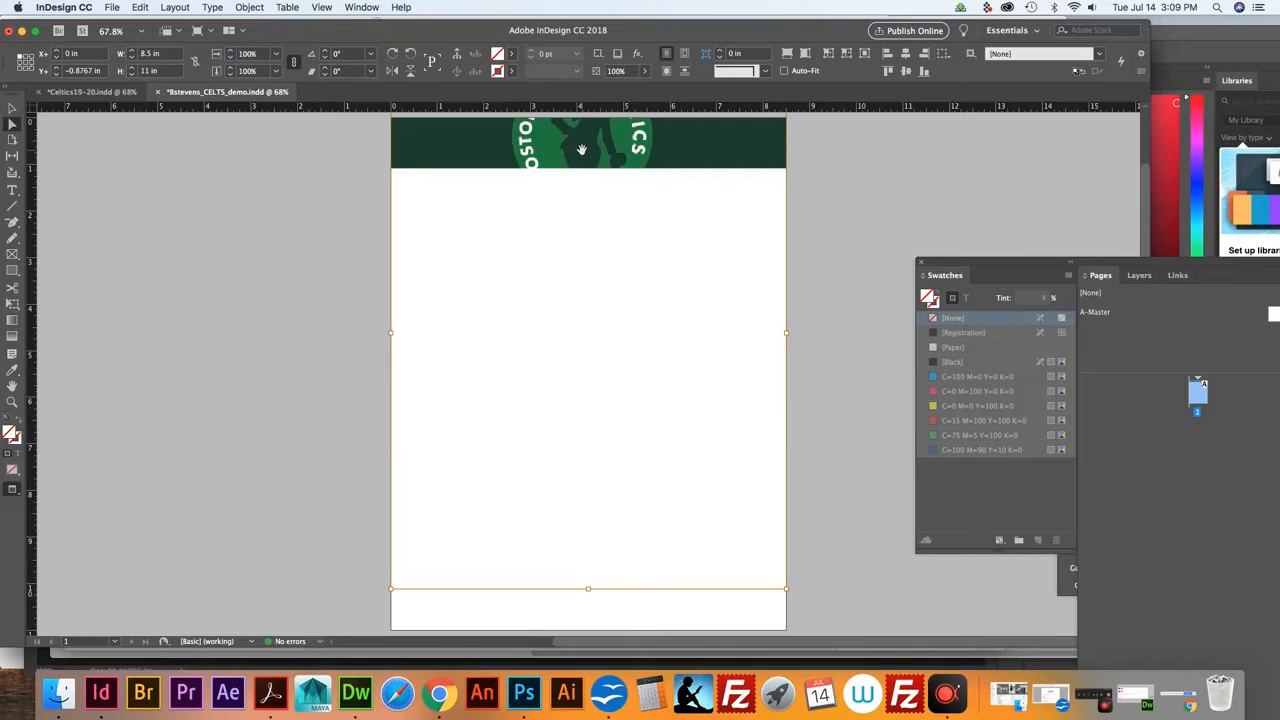
{"action": "key", "text": "Delete"}
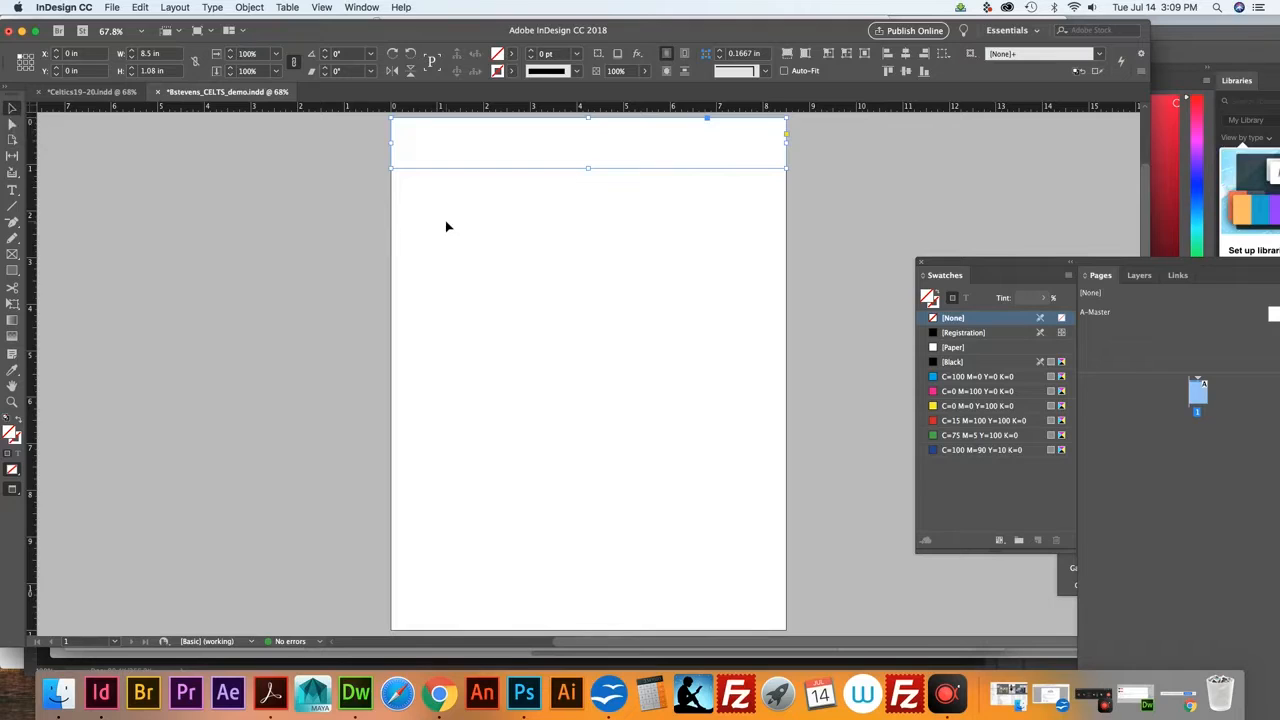
Nudge the empty header frame down the page and back up, leaving it at a Y position of about 0.01 in
{"action": "key", "text": "Down"}
{"action": "key", "text": "Down"}
{"action": "key", "text": "Down"}
{"action": "key", "text": "Down"}
{"action": "key", "text": "Down"}
{"action": "key", "text": "Down"}
{"action": "key", "text": "Down"}
{"action": "key", "text": "Up"}
{"action": "key", "text": "Up"}
{"action": "key", "text": "Up"}
{"action": "key", "text": "Up"}
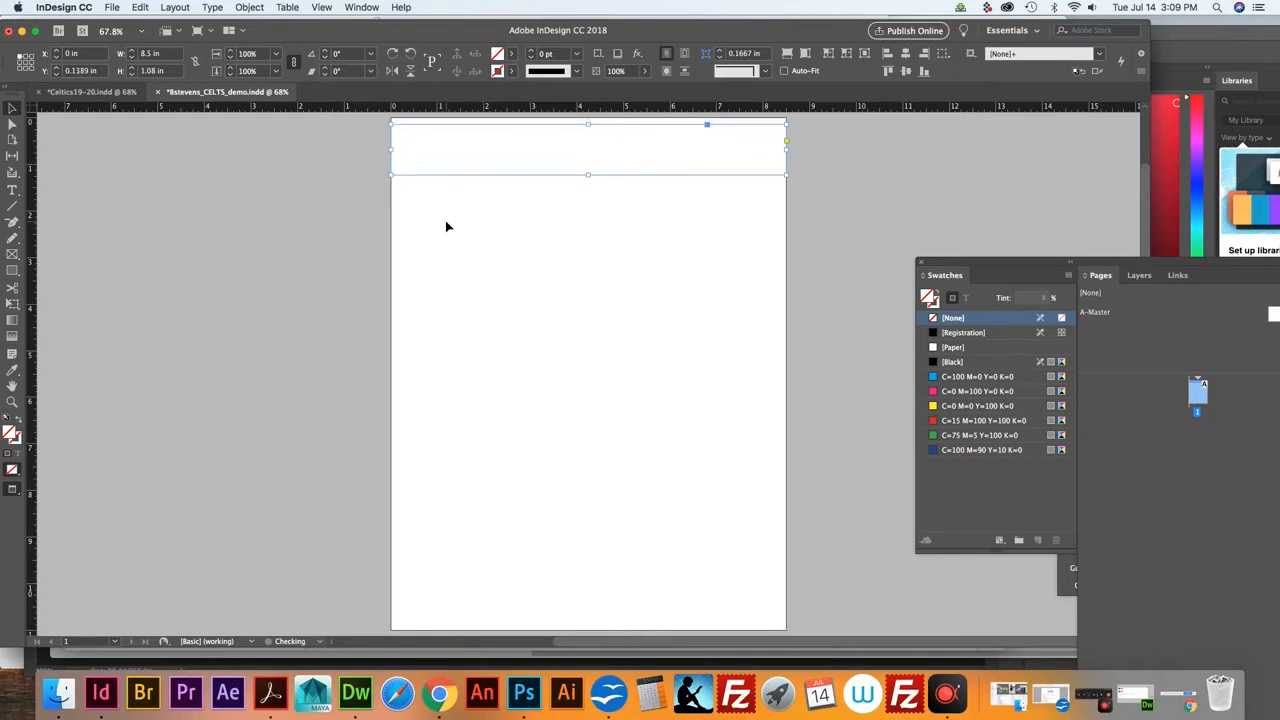
{"action": "key", "text": "Up"}
{"action": "key", "text": "Up"}
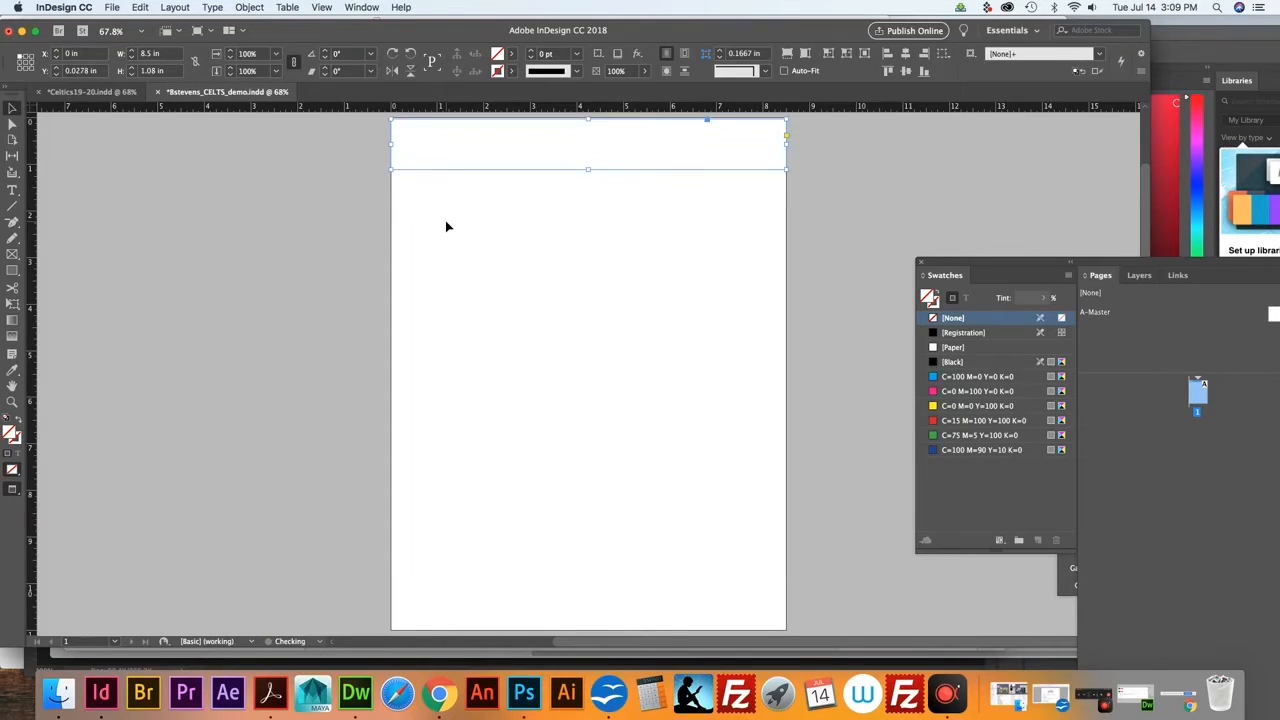
{"action": "key", "text": "Up"}
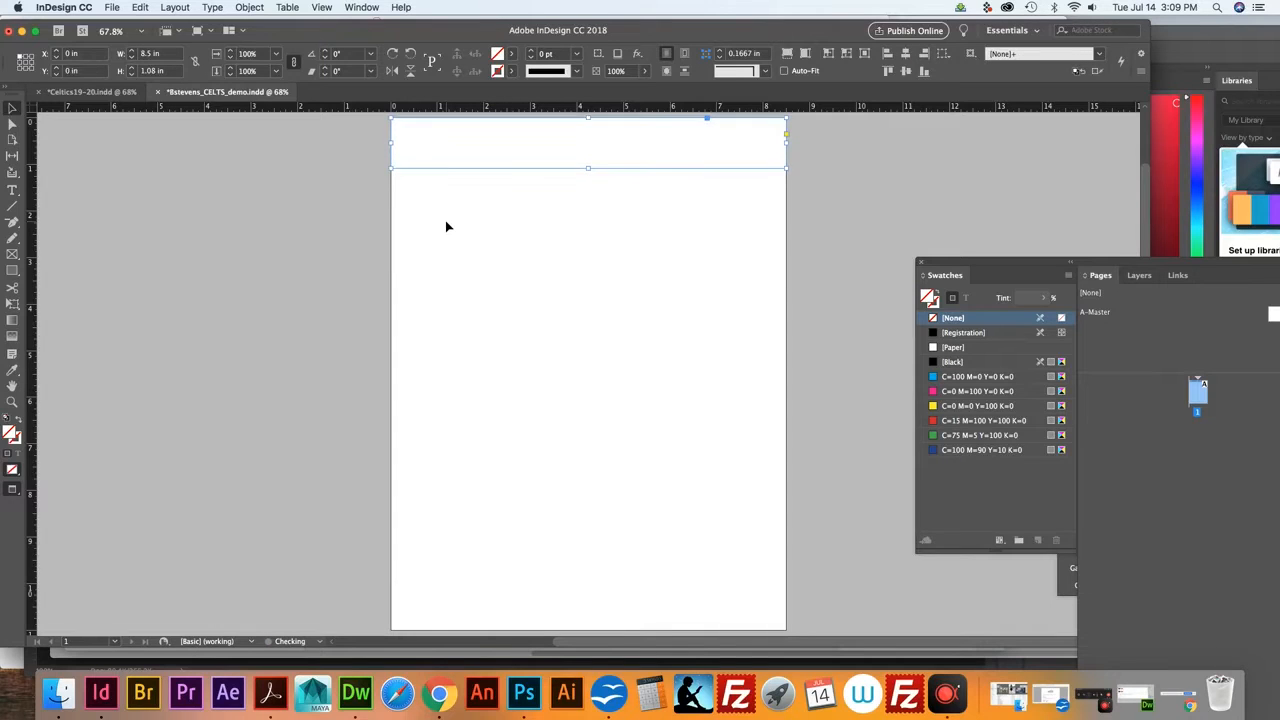
{"action": "key", "text": "Down"}
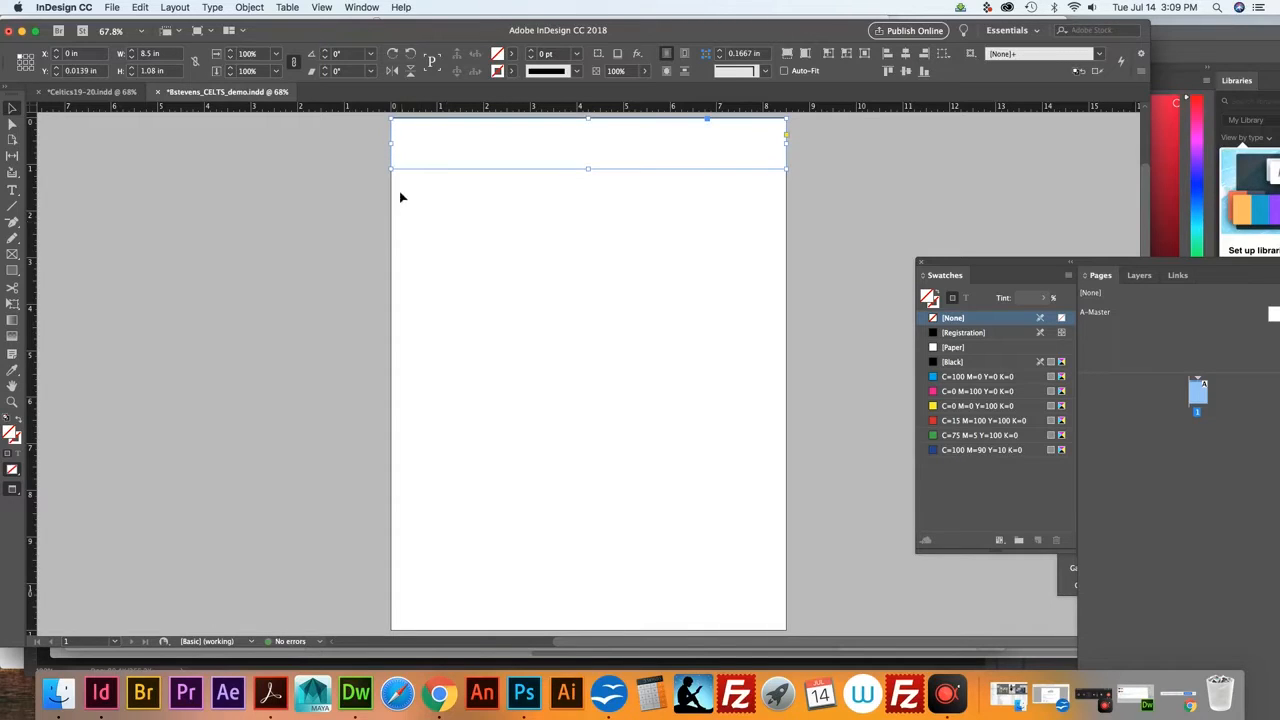
{"action": "left_click", "coordinate": [423, 174]}
{"action": "left_click", "coordinate": [489, 157]}
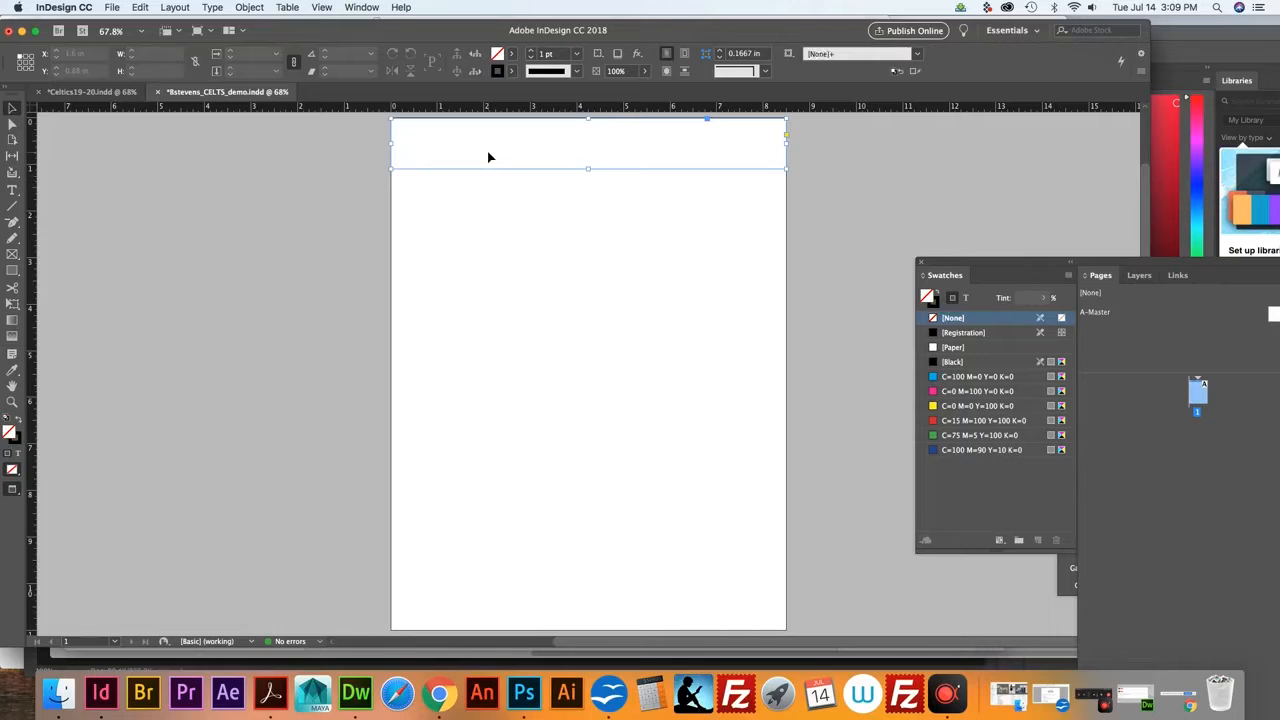
{"action": "left_click", "coordinate": [112, 8]}
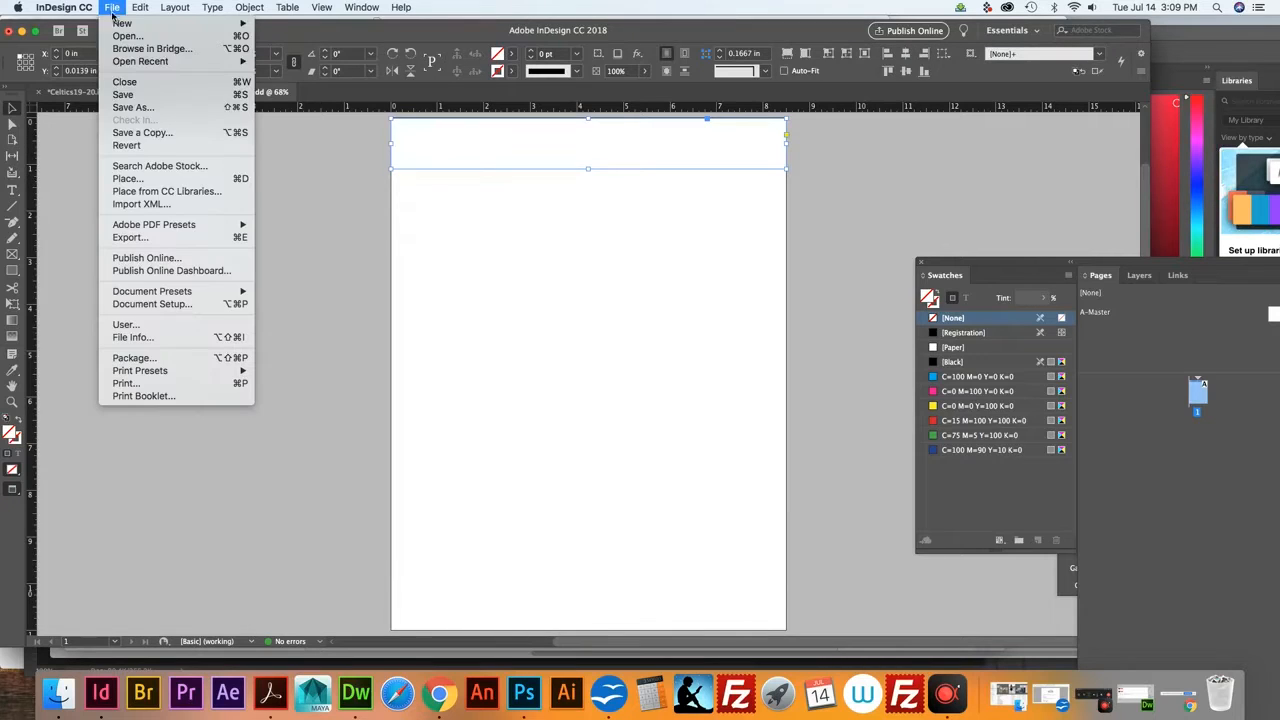
{"action": "left_click", "coordinate": [150, 179]}
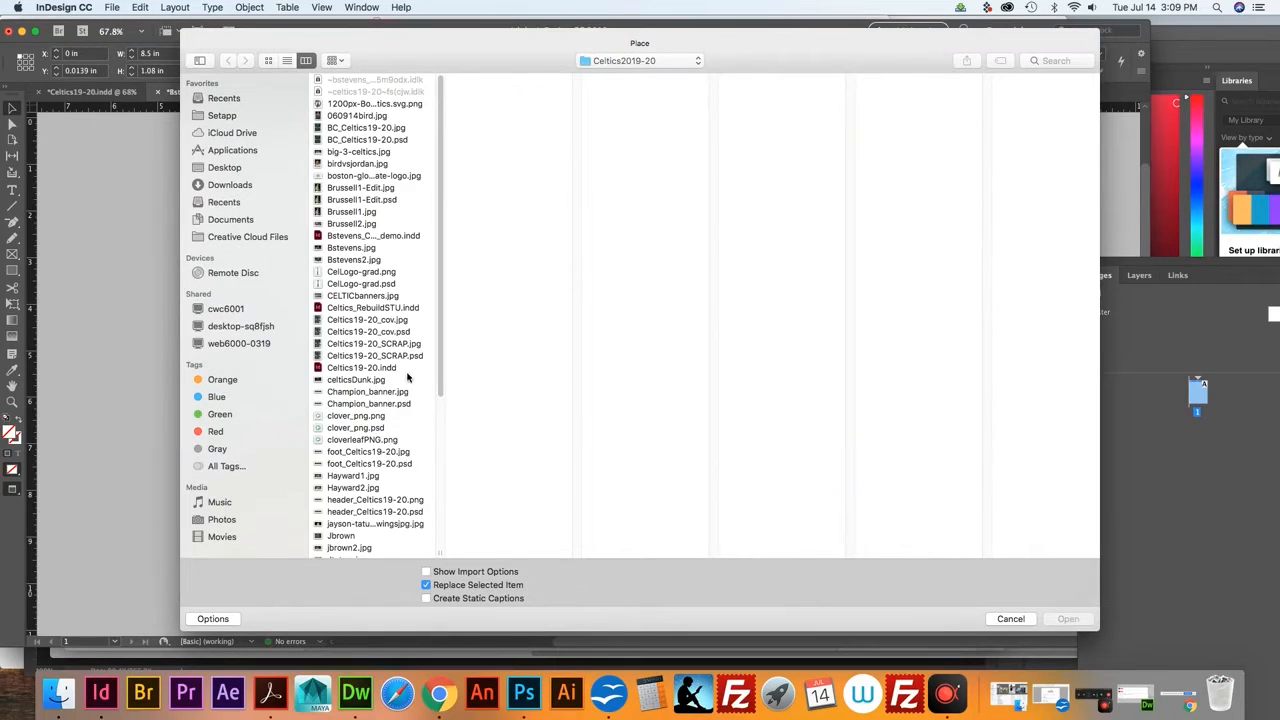
{"action": "left_click", "coordinate": [362, 128]}
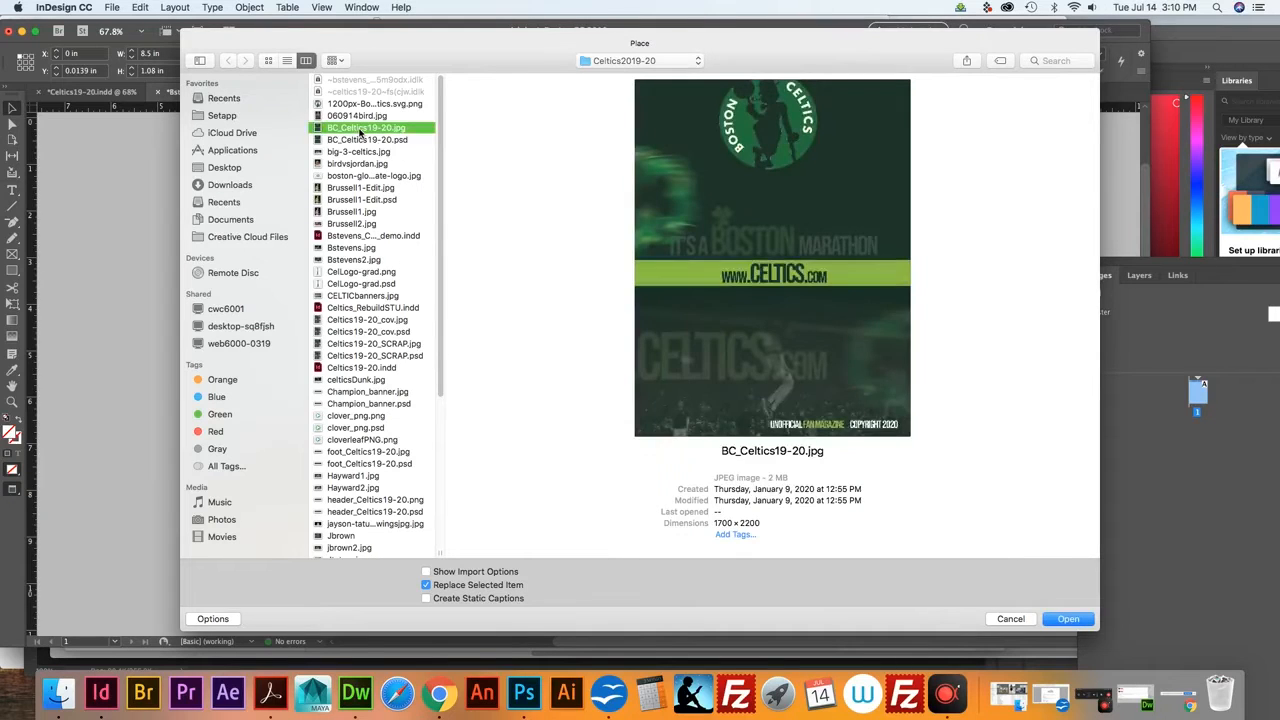
{"action": "key", "text": "Down"}
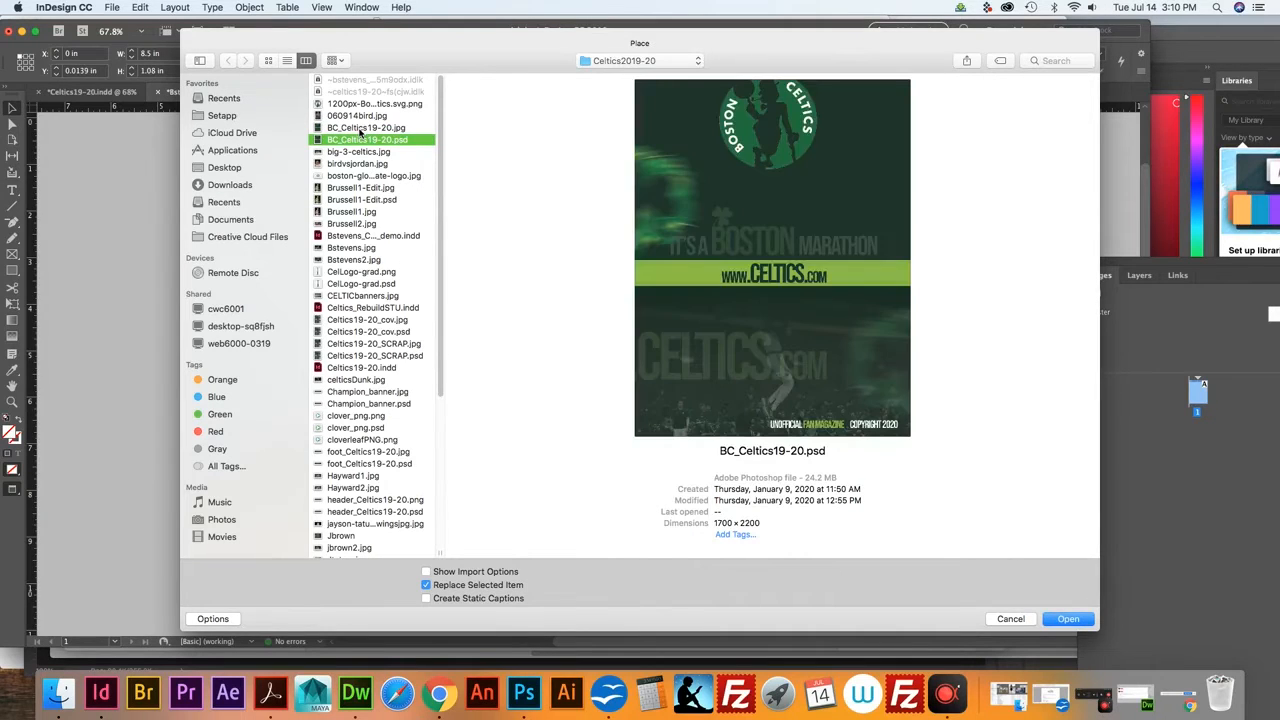
{"action": "left_click", "coordinate": [362, 188]}
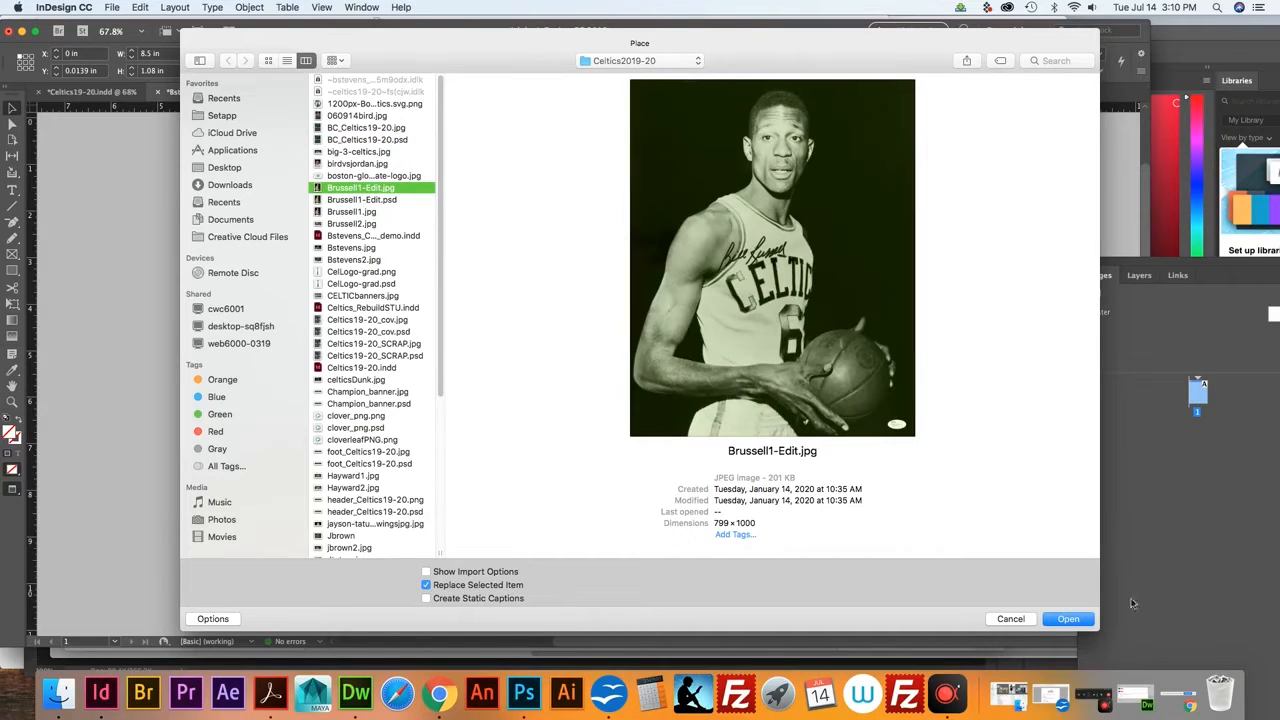
{"action": "left_click", "coordinate": [1010, 618]}
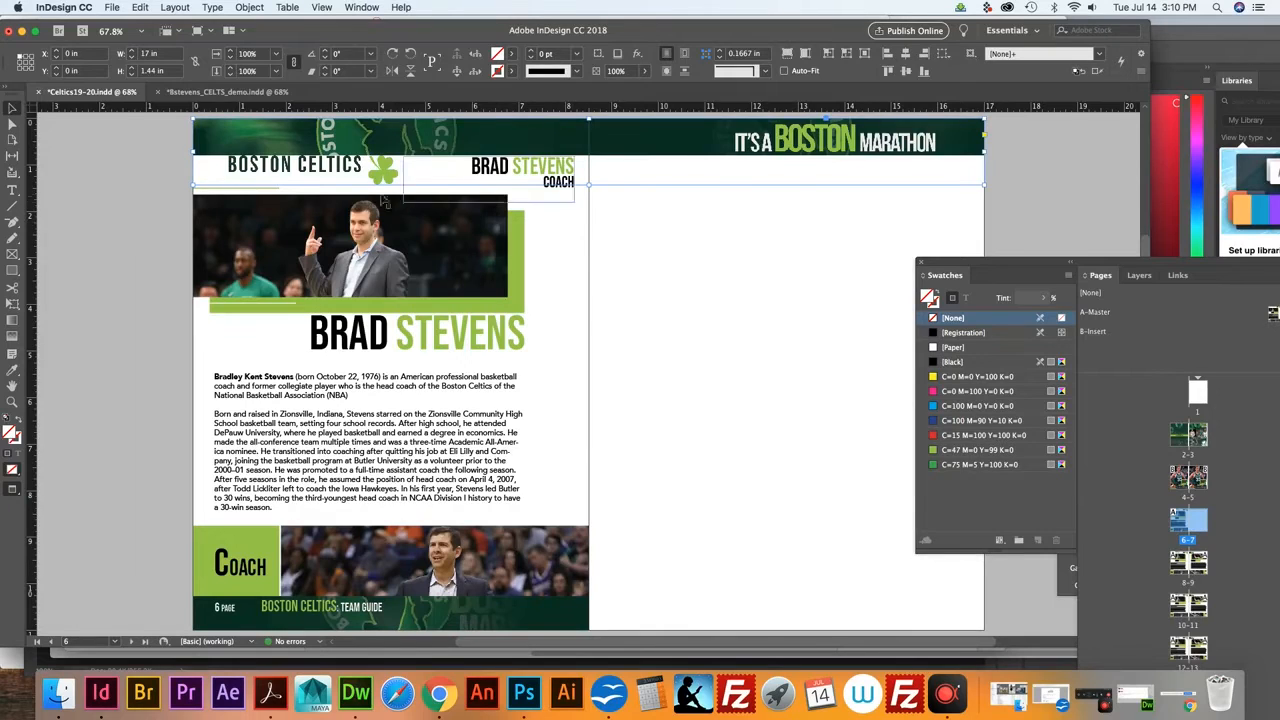
In Celtics19-20.indd, examine the link information of the header image to identify its full file name
{"action": "left_click", "coordinate": [12, 124]}
{"action": "left_click", "coordinate": [276, 132]}
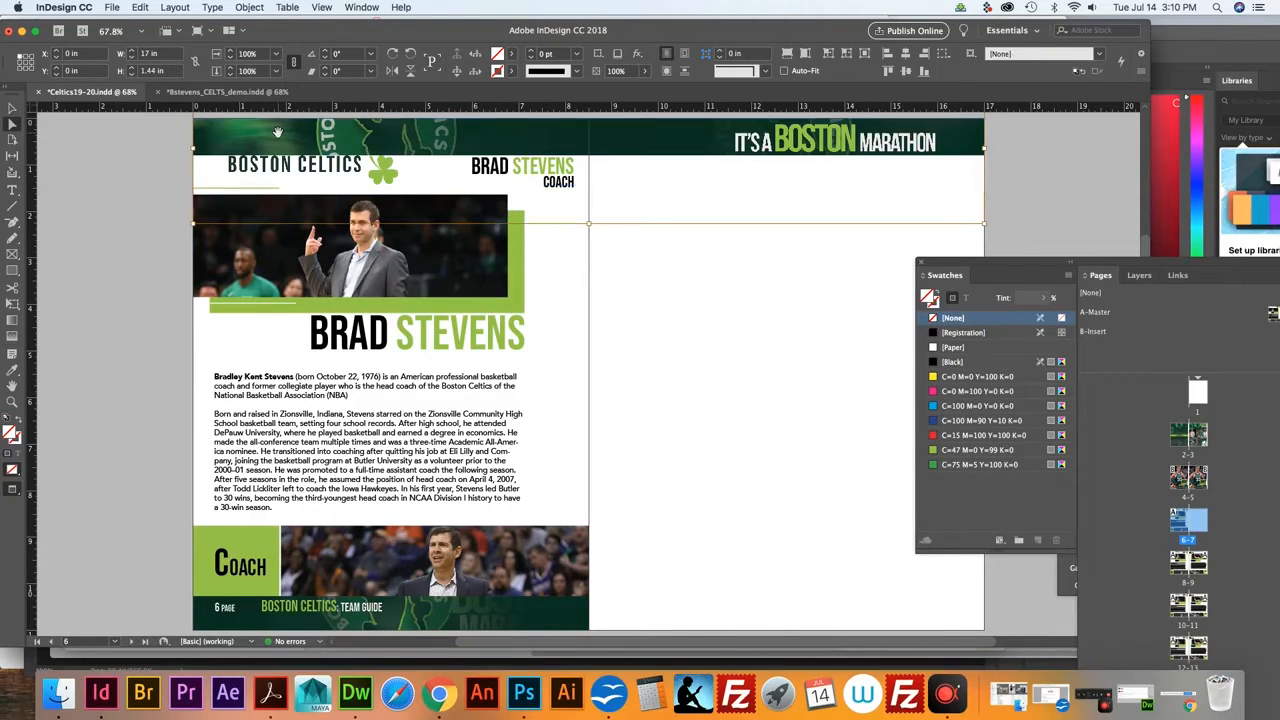
{"action": "left_click", "coordinate": [1177, 275]}
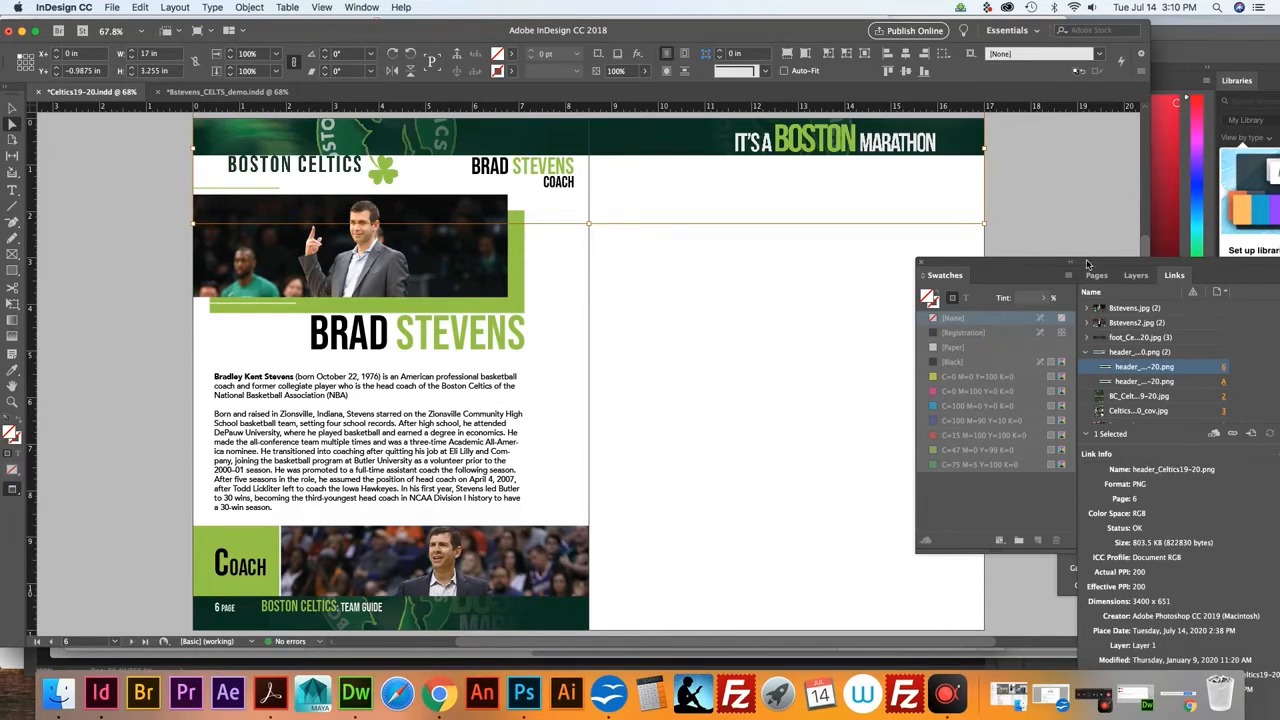
{"action": "left_click_drag", "start_coordinate": [1088, 263], "coordinate": [942, 220]}
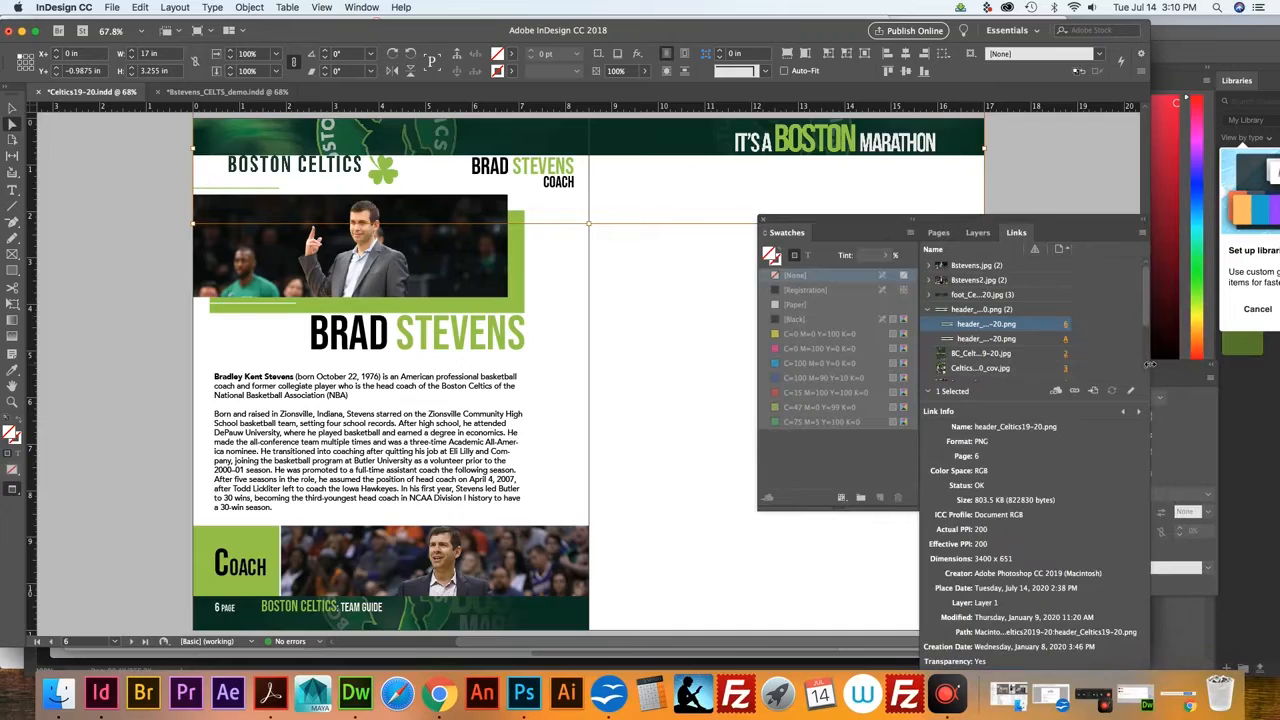
{"action": "left_click_drag", "start_coordinate": [1150, 364], "coordinate": [1200, 366]}
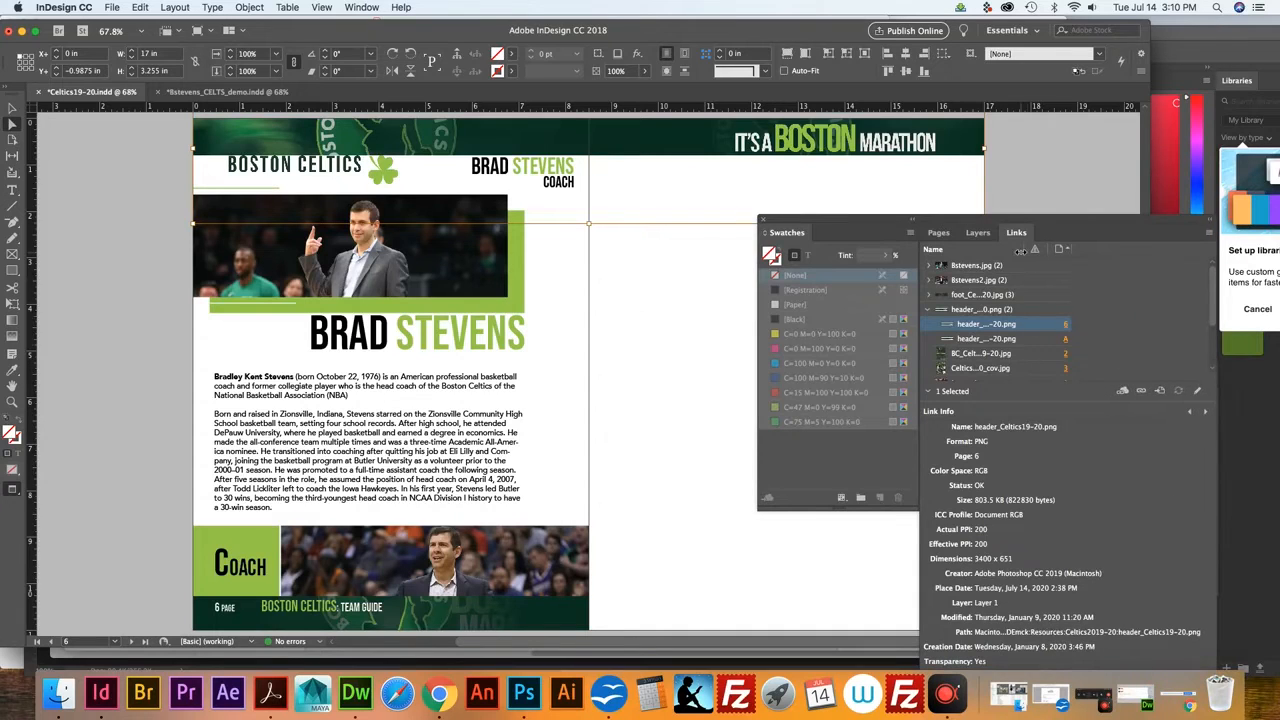
{"action": "left_click_drag", "start_coordinate": [1023, 256], "coordinate": [1073, 265]}
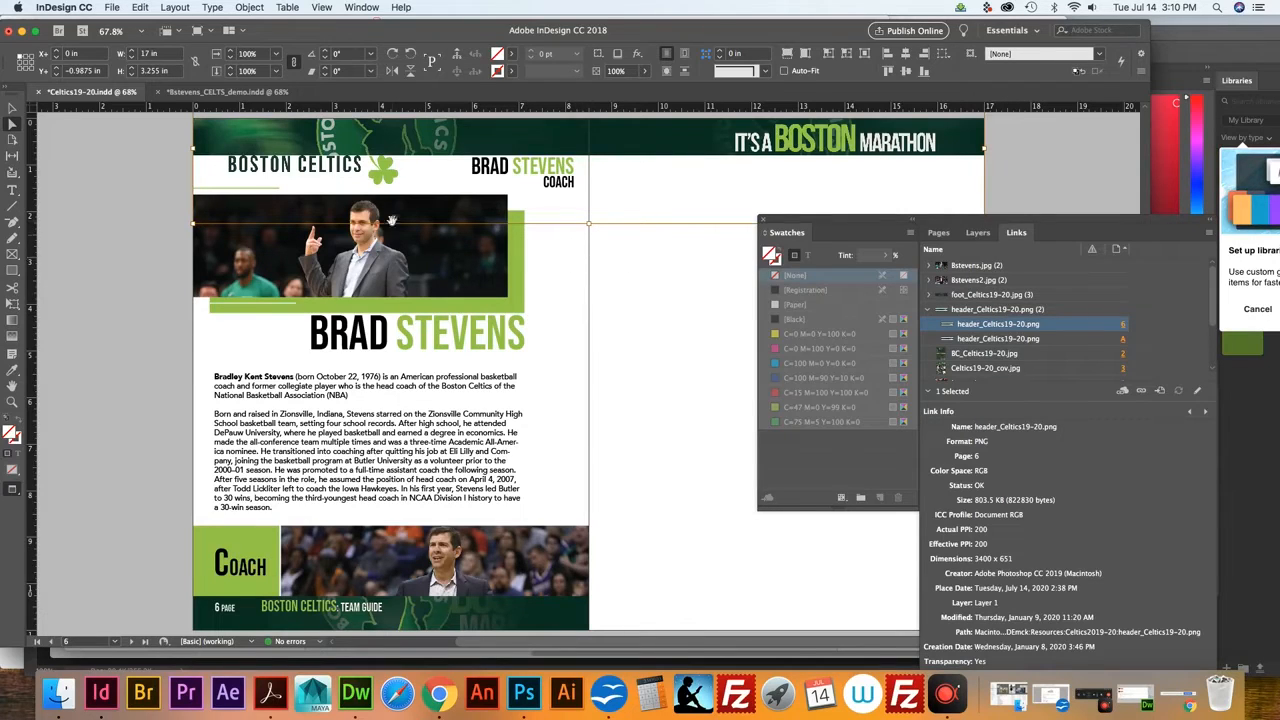
In Bstevens_CELTS_demo.indd, place header_Celtics19-20.png from the Celtics2019-20 folder into the empty header frame
{"action": "left_click", "coordinate": [228, 93]}
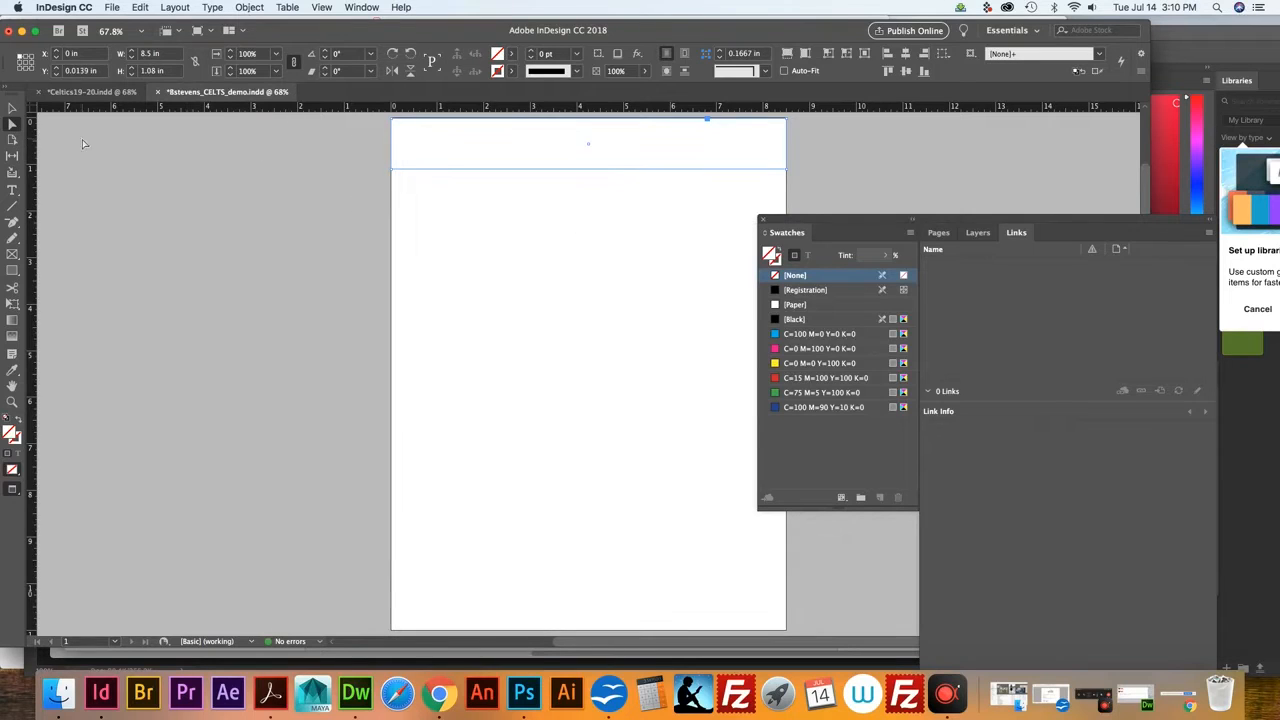
{"action": "left_click", "coordinate": [479, 164]}
{"action": "left_click", "coordinate": [110, 8]}
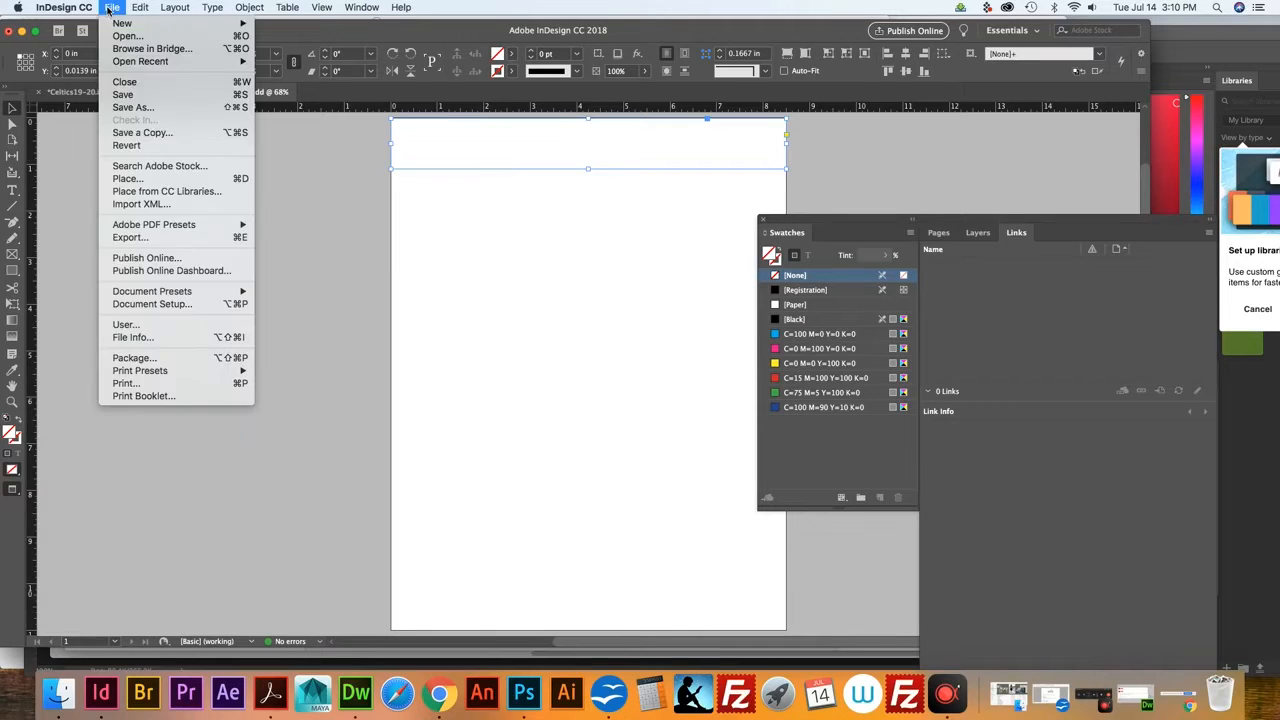
{"action": "left_click", "coordinate": [168, 179]}
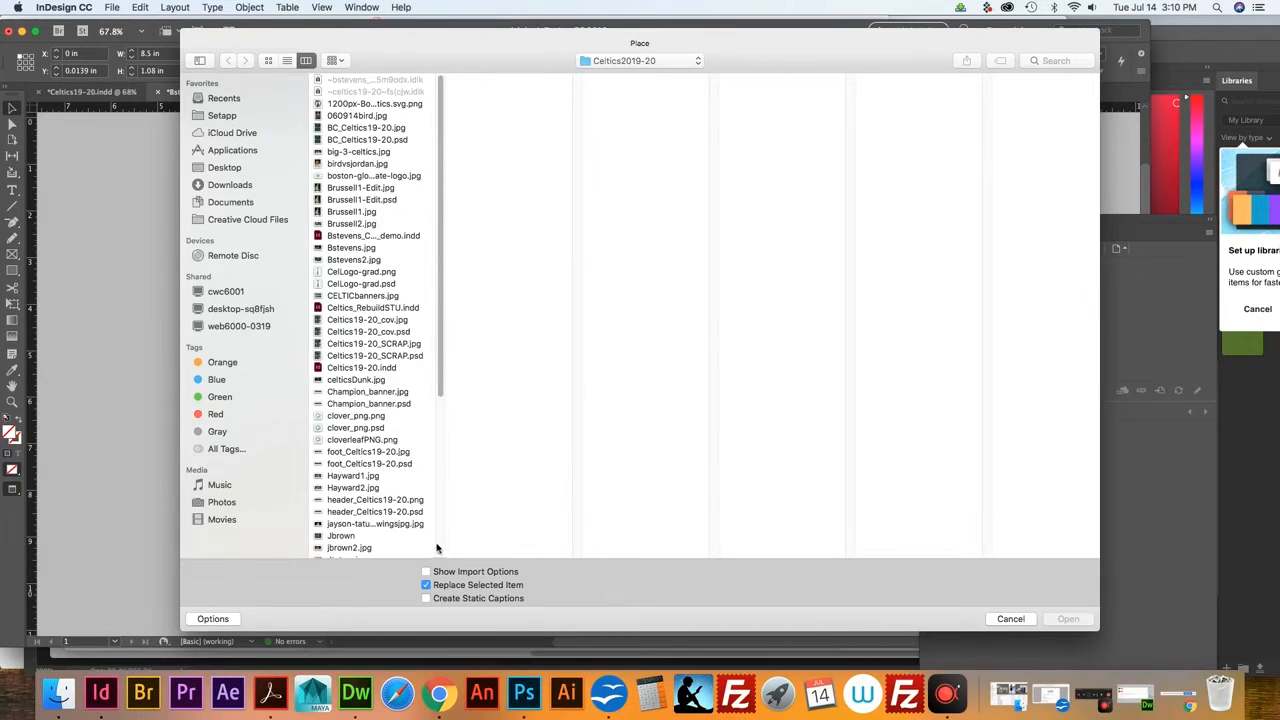
{"action": "left_click_drag", "start_coordinate": [440, 550], "coordinate": [575, 526]}
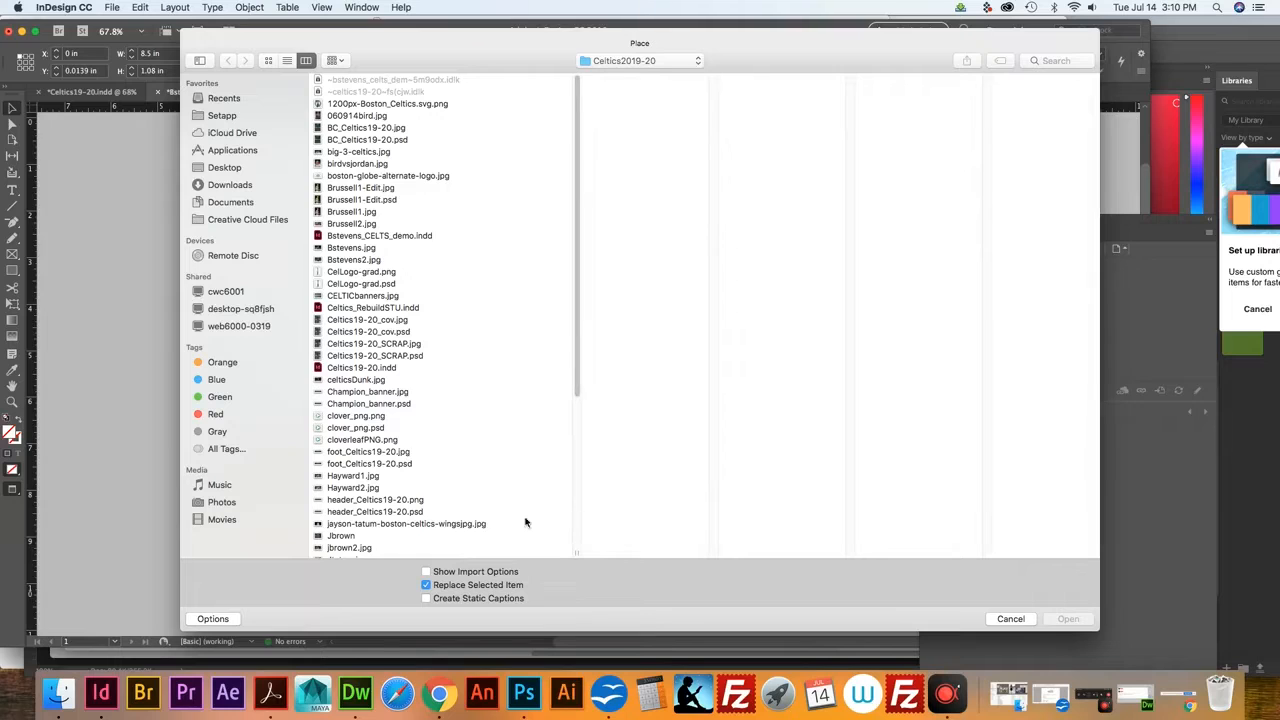
{"action": "scroll", "coordinate": [422, 355], "scroll_direction": "down", "scroll_amount": 5}
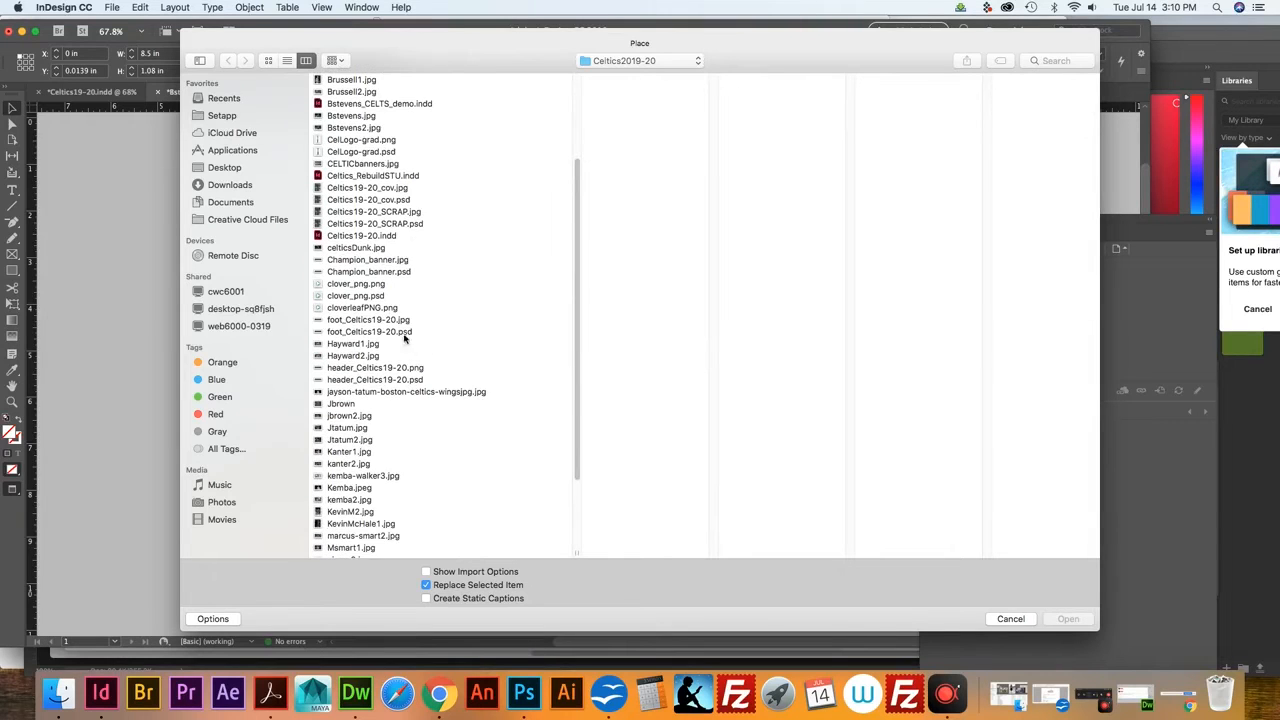
{"action": "left_click", "coordinate": [379, 368]}
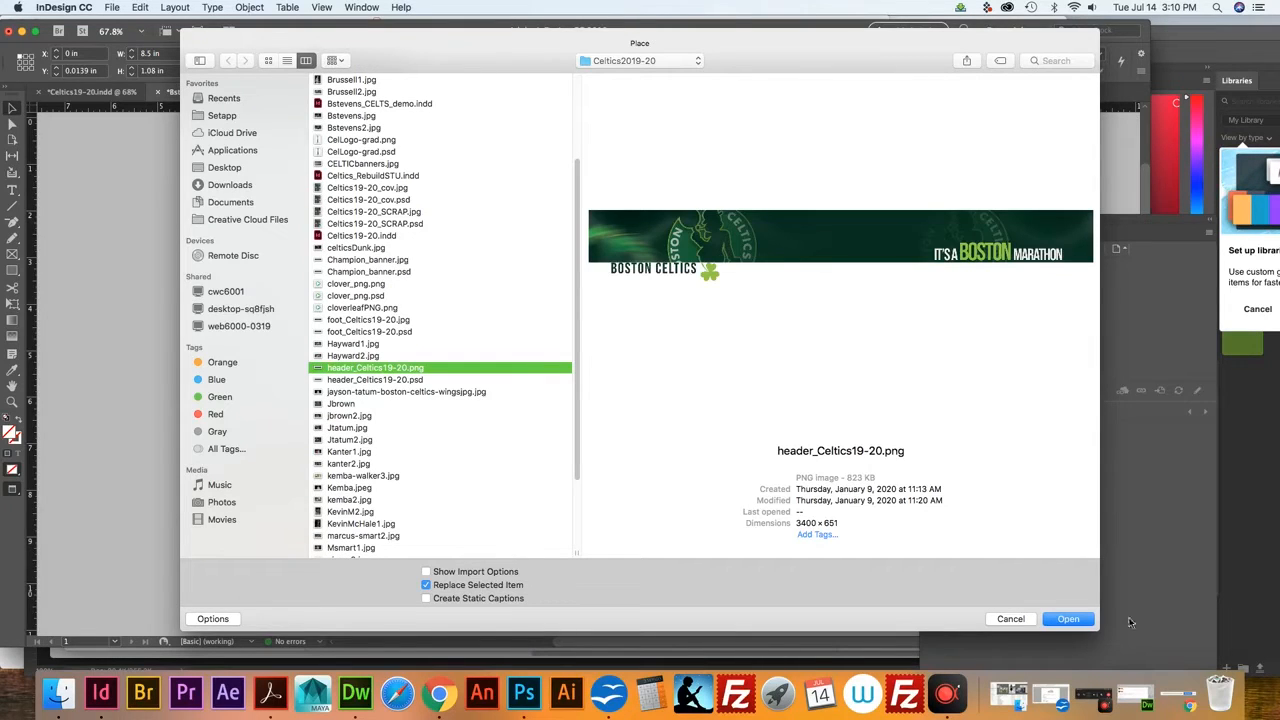
{"action": "left_click", "coordinate": [1068, 624]}
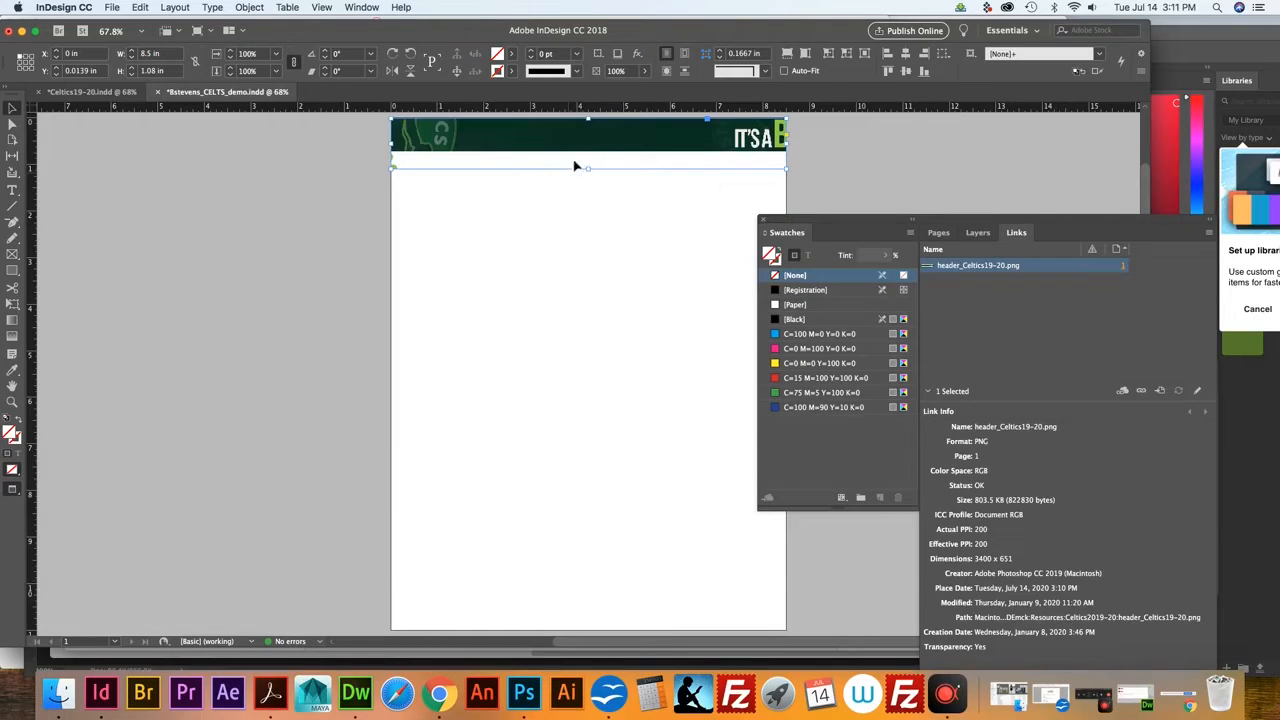
Select the image content inside the header frame and nudge it left within the frame to an X offset of about -6.79 in
{"action": "left_click", "coordinate": [13, 125]}
{"action": "left_click", "coordinate": [702, 131]}
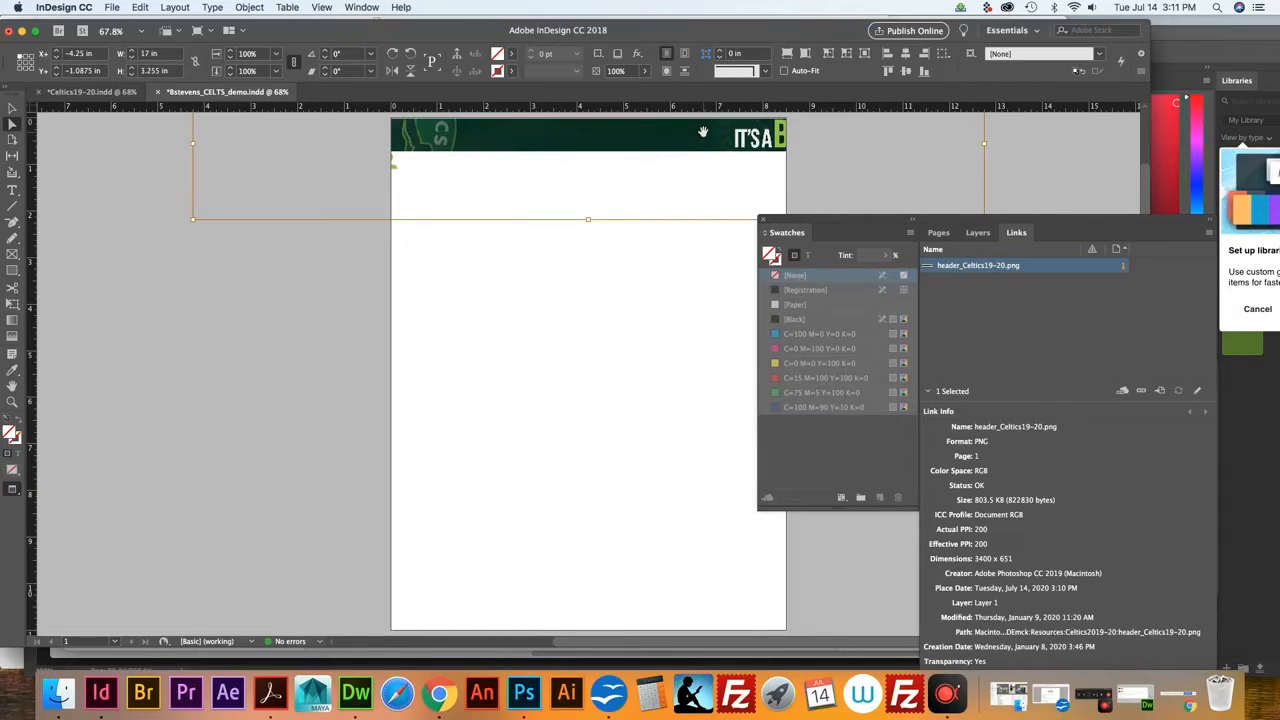
{"action": "key", "text": "Left"}
{"action": "key", "text": "Left"}
{"action": "key", "text": "Left"}
{"action": "key", "text": "Left"}
{"action": "key", "text": "Left"}
{"action": "key", "text": "Left"}
{"action": "key", "text": "Left"}
{"action": "key", "text": "Left"}
{"action": "key", "text": "Left"}
{"action": "key", "text": "Left"}
{"action": "key", "text": "Left"}
{"action": "key", "text": "Left"}
{"action": "key", "text": "Left"}
{"action": "key", "text": "Left"}
{"action": "key", "text": "Left"}
{"action": "key", "text": "Left"}
{"action": "key", "text": "Left"}
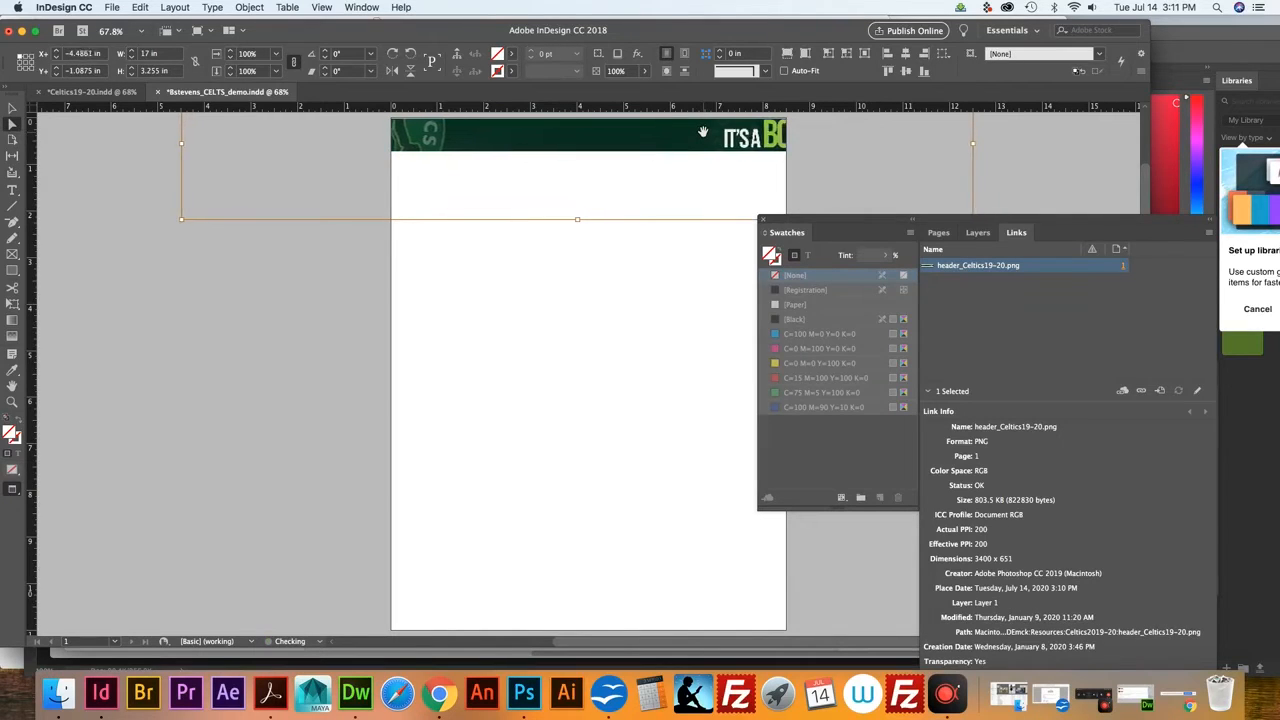
{"action": "key", "text": "Left"}
{"action": "key", "text": "Left"}
{"action": "key", "text": "Left"}
{"action": "key", "text": "Left"}
{"action": "key", "text": "Left"}
{"action": "key", "text": "Left"}
{"action": "key", "text": "Left"}
{"action": "key", "text": "Left"}
{"action": "key", "text": "Left"}
{"action": "key", "text": "Left"}
{"action": "key", "text": "Left"}
{"action": "key", "text": "Left"}
{"action": "key", "text": "Left"}
{"action": "key", "text": "Left"}
{"action": "key", "text": "Left"}
{"action": "key", "text": "Left"}
{"action": "key", "text": "Left"}
{"action": "key", "text": "Left"}
{"action": "key", "text": "Left"}
{"action": "key", "text": "Left"}
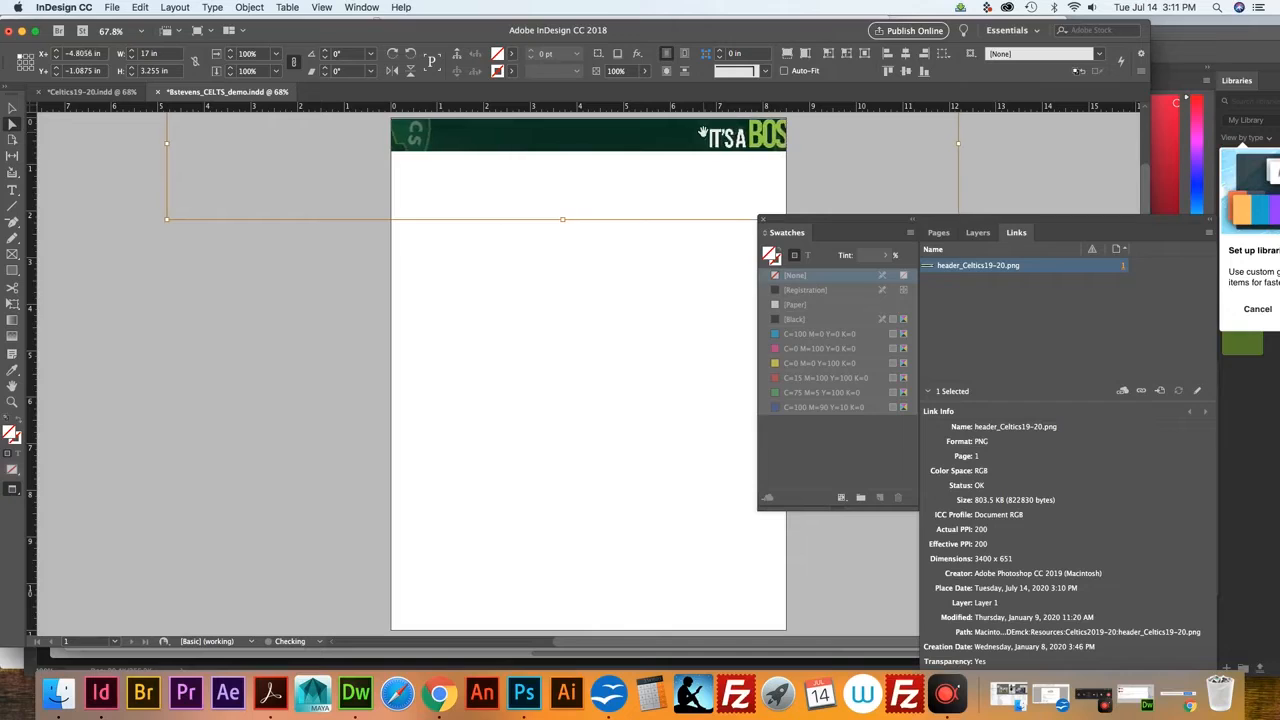
{"action": "key", "text": "Left"}
{"action": "key", "text": "Left"}
{"action": "key", "text": "Left"}
{"action": "key", "text": "Left"}
{"action": "key", "text": "Left"}
{"action": "key", "text": "Left"}
{"action": "key", "text": "Left"}
{"action": "key", "text": "Left"}
{"action": "key", "text": "Left"}
{"action": "key", "text": "Left"}
{"action": "key", "text": "Left"}
{"action": "key", "text": "Left"}
{"action": "key", "text": "Left"}
{"action": "key", "text": "Left"}
{"action": "key", "text": "Left"}
{"action": "key", "text": "Left"}
{"action": "key", "text": "Left"}
{"action": "key", "text": "Left"}
{"action": "key", "text": "Left"}
{"action": "key", "text": "Left"}
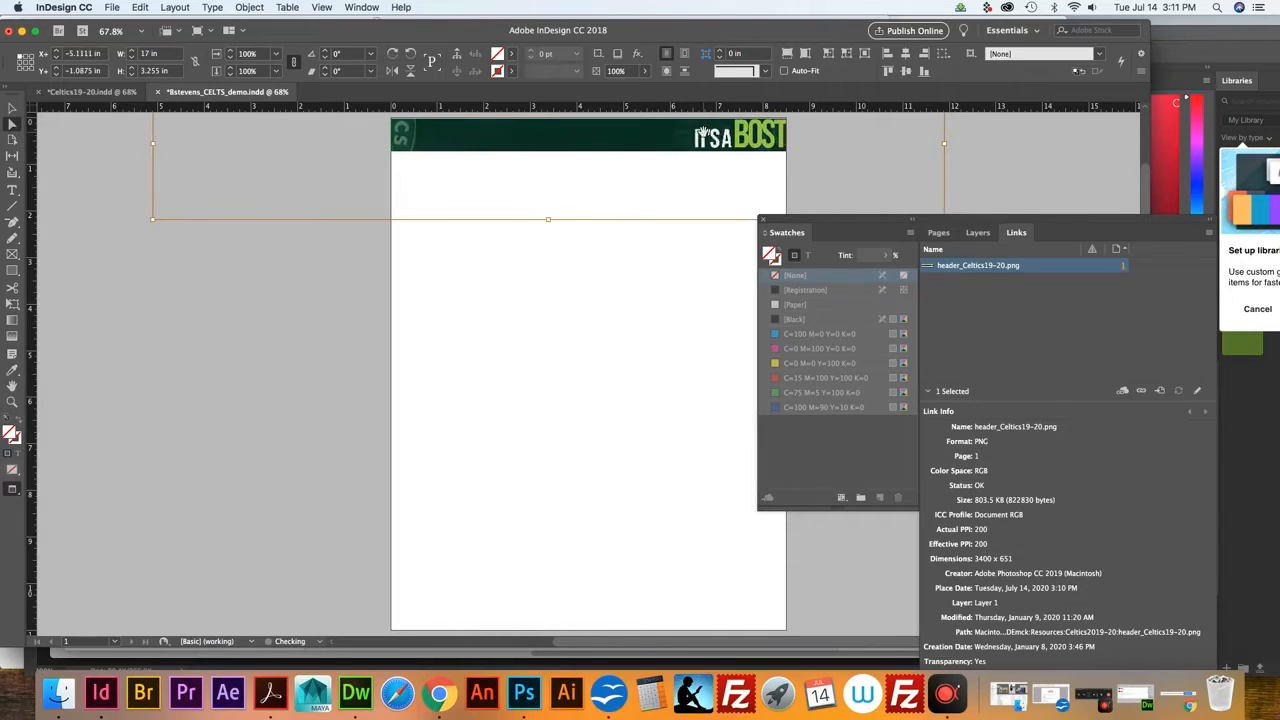
{"action": "key", "text": "Left"}
{"action": "key", "text": "Left"}
{"action": "key", "text": "Left"}
{"action": "key", "text": "Left"}
{"action": "key", "text": "Left"}
{"action": "key", "text": "Left"}
{"action": "key", "text": "Left"}
{"action": "key", "text": "Left"}
{"action": "key", "text": "Left"}
{"action": "key", "text": "Left"}
{"action": "key", "text": "Left"}
{"action": "key", "text": "Left"}
{"action": "key", "text": "Left"}
{"action": "key", "text": "Left"}
{"action": "key", "text": "Left"}
{"action": "key", "text": "Left"}
{"action": "key", "text": "Left"}
{"action": "key", "text": "Left"}
{"action": "key", "text": "Left"}
{"action": "key", "text": "Left"}
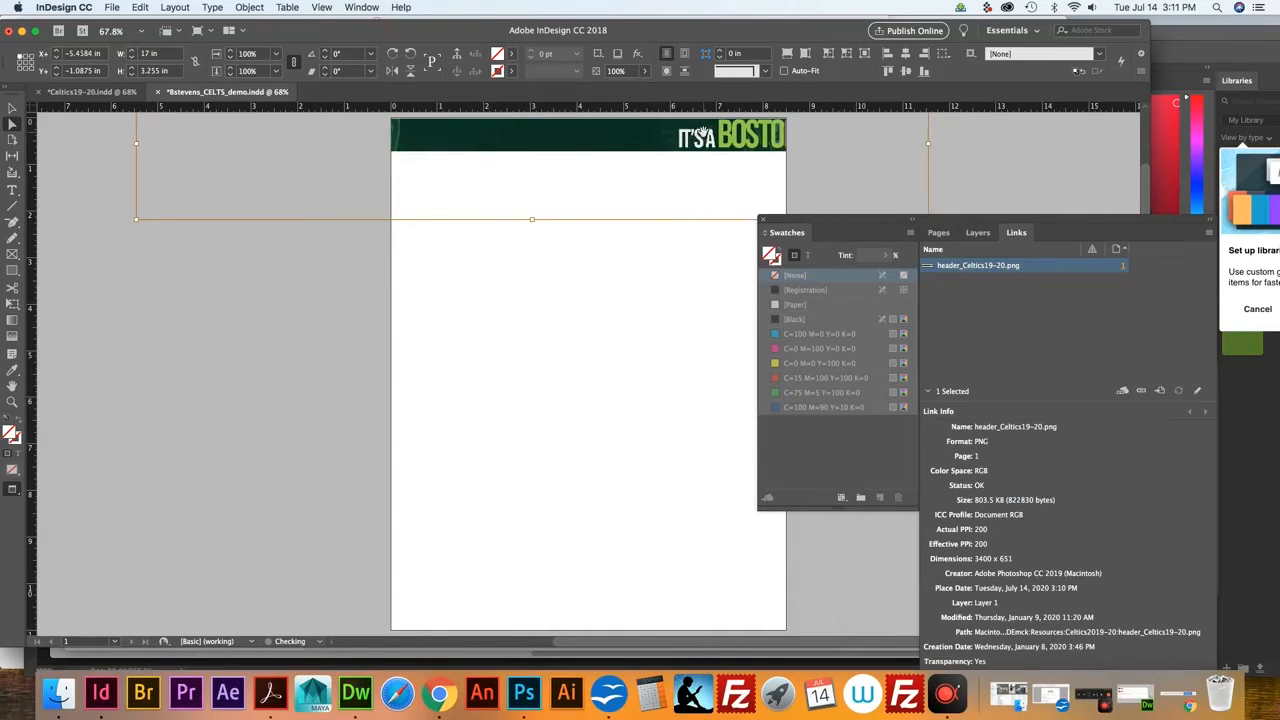
{"action": "key", "text": "Left"}
{"action": "key", "text": "Left"}
{"action": "key", "text": "Left"}
{"action": "key", "text": "Left"}
{"action": "key", "text": "Left"}
{"action": "key", "text": "Left"}
{"action": "key", "text": "Left"}
{"action": "key", "text": "Left"}
{"action": "key", "text": "Left"}
{"action": "key", "text": "Left"}
{"action": "key", "text": "Left"}
{"action": "key", "text": "Left"}
{"action": "key", "text": "Left"}
{"action": "key", "text": "Left"}
{"action": "key", "text": "Left"}
{"action": "key", "text": "Left"}
{"action": "key", "text": "Left"}
{"action": "key", "text": "Left"}
{"action": "key", "text": "Left"}
{"action": "key", "text": "Left"}
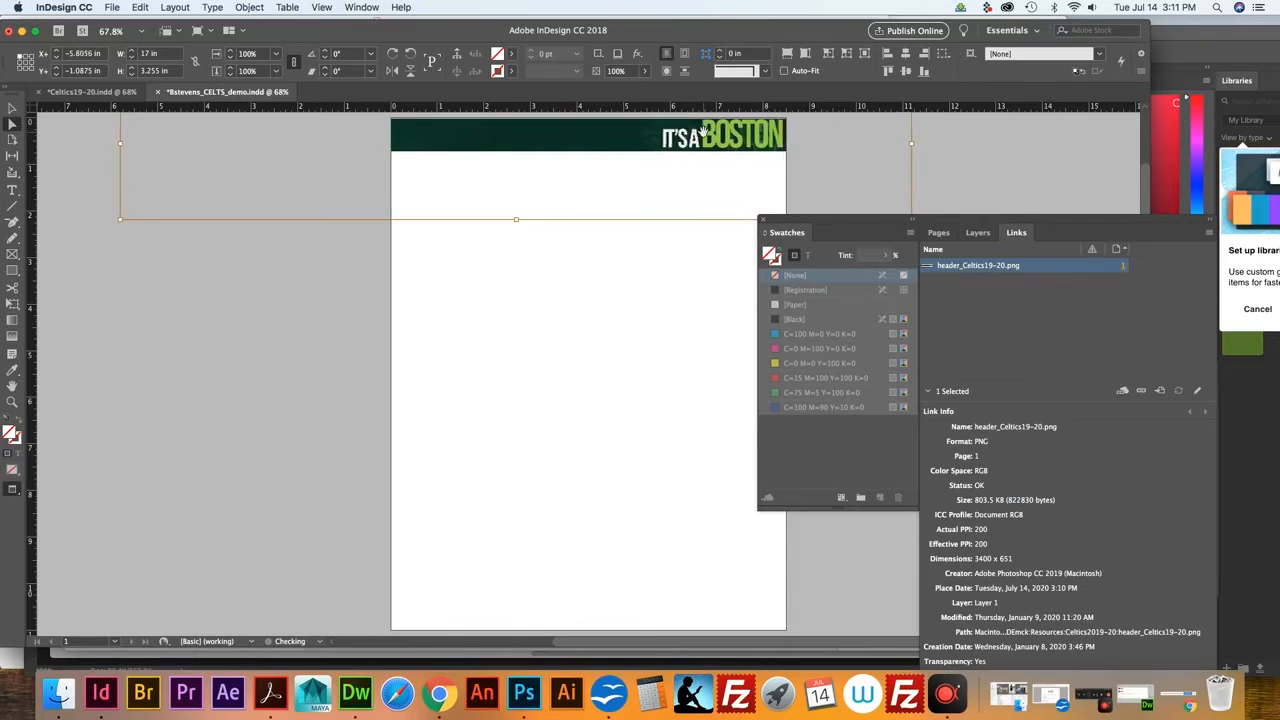
{"action": "key", "text": "Left"}
{"action": "key", "text": "Left"}
{"action": "key", "text": "Left"}
{"action": "key", "text": "Left"}
{"action": "key", "text": "Left"}
{"action": "key", "text": "Left"}
{"action": "key", "text": "Left"}
{"action": "key", "text": "Left"}
{"action": "key", "text": "Left"}
{"action": "key", "text": "Left"}
{"action": "key", "text": "Left"}
{"action": "key", "text": "Left"}
{"action": "key", "text": "Left"}
{"action": "key", "text": "Left"}
{"action": "key", "text": "Left"}
{"action": "key", "text": "Left"}
{"action": "key", "text": "Left"}
{"action": "key", "text": "Left"}
{"action": "key", "text": "Left"}
{"action": "key", "text": "Left"}
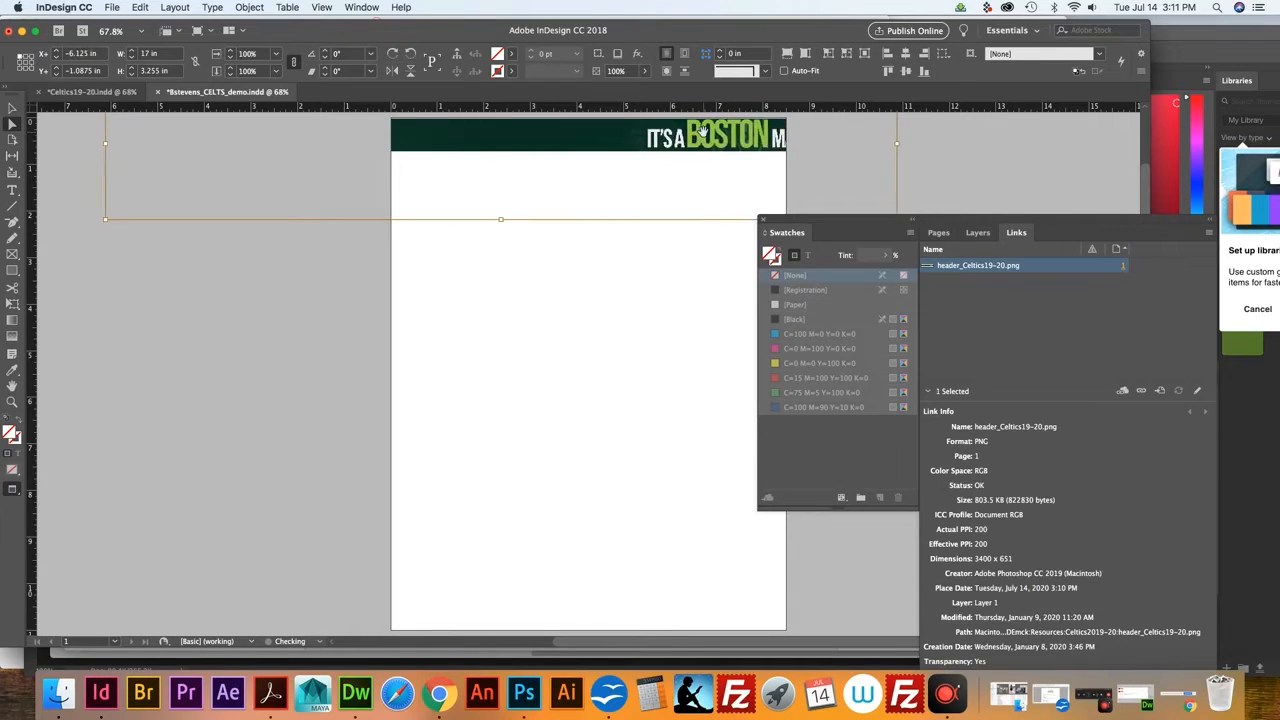
{"action": "key", "text": "Left"}
{"action": "key", "text": "Left"}
{"action": "key", "text": "Left"}
{"action": "key", "text": "Left"}
{"action": "key", "text": "Left"}
{"action": "key", "text": "Left"}
{"action": "key", "text": "Left"}
{"action": "key", "text": "Left"}
{"action": "key", "text": "Left"}
{"action": "key", "text": "Left"}
{"action": "key", "text": "Left"}
{"action": "key", "text": "Left"}
{"action": "key", "text": "Left"}
{"action": "key", "text": "Left"}
{"action": "key", "text": "Left"}
{"action": "key", "text": "Left"}
{"action": "key", "text": "Left"}
{"action": "key", "text": "Left"}
{"action": "key", "text": "Left"}
{"action": "key", "text": "Left"}
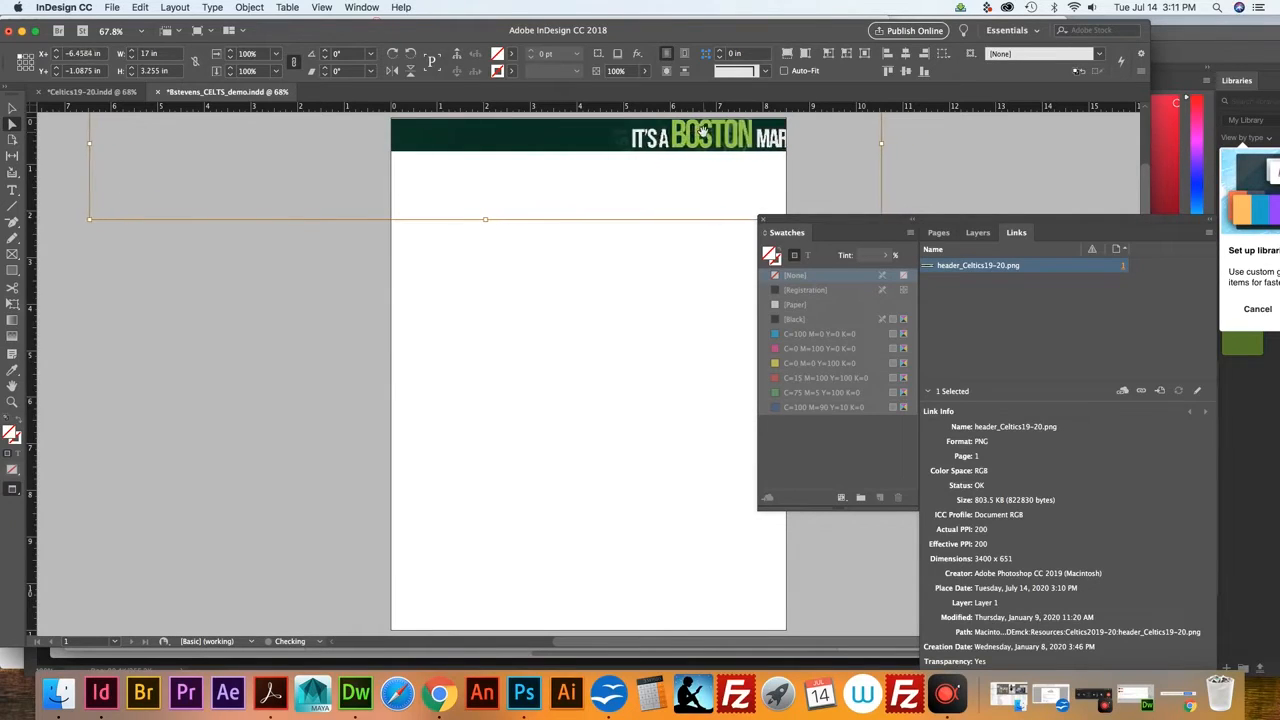
{"action": "key", "text": "Left"}
{"action": "key", "text": "Left"}
{"action": "key", "text": "Left"}
{"action": "key", "text": "Left"}
{"action": "key", "text": "Left"}
{"action": "key", "text": "Left"}
{"action": "key", "text": "Left"}
{"action": "key", "text": "Left"}
{"action": "key", "text": "Left"}
{"action": "key", "text": "Left"}
{"action": "key", "text": "Left"}
{"action": "key", "text": "Left"}
{"action": "key", "text": "Left"}
{"action": "key", "text": "Left"}
{"action": "key", "text": "Left"}
{"action": "key", "text": "Left"}
{"action": "key", "text": "Left"}
{"action": "key", "text": "Left"}
{"action": "key", "text": "Left"}
{"action": "key", "text": "Left"}
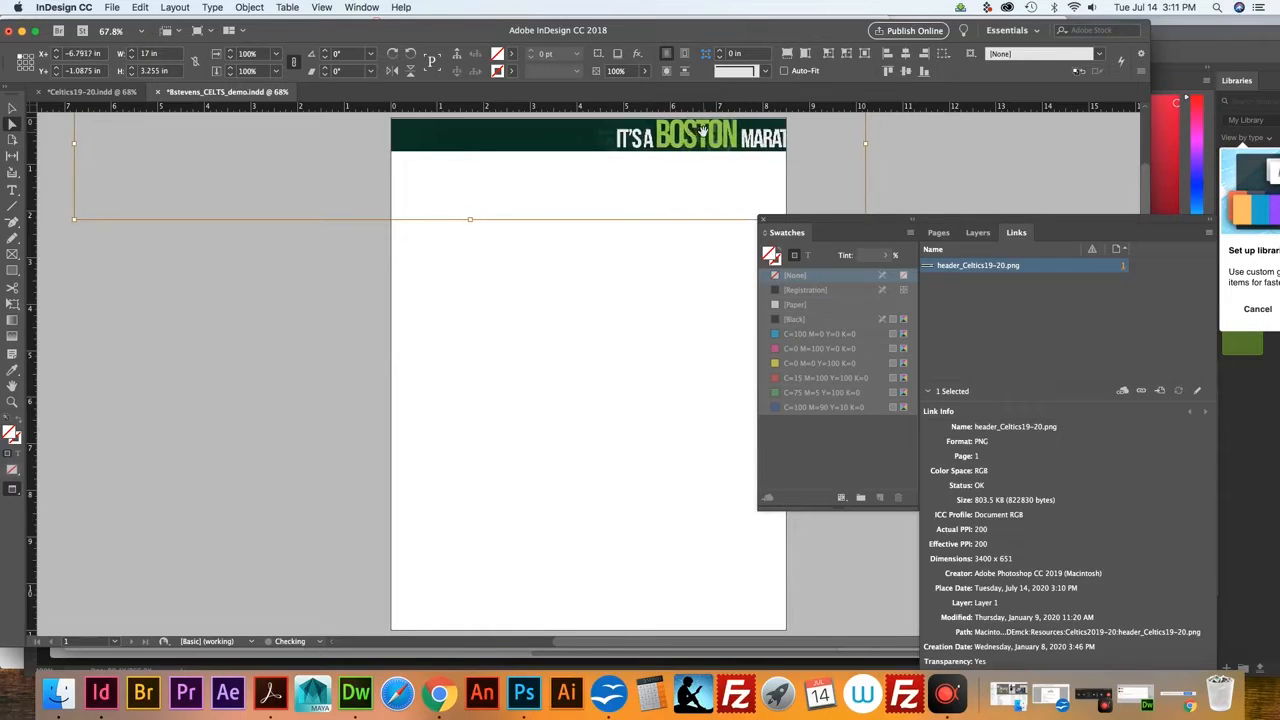
Nudge the header image content left within its frame to an X offset of about -7.94 in
{"action": "key", "text": "Left"}
{"action": "key", "text": "Left"}
{"action": "key", "text": "Left"}
{"action": "key", "text": "Left"}
{"action": "key", "text": "Left"}
{"action": "key", "text": "Left"}
{"action": "key", "text": "Left"}
{"action": "key", "text": "Left"}
{"action": "key", "text": "Left"}
{"action": "key", "text": "Left"}
{"action": "key", "text": "Left"}
{"action": "key", "text": "Left"}
{"action": "key", "text": "Left"}
{"action": "key", "text": "Left"}
{"action": "key", "text": "Left"}
{"action": "key", "text": "Left"}
{"action": "key", "text": "Left"}
{"action": "key", "text": "Left"}
{"action": "key", "text": "Left"}
{"action": "key", "text": "Left"}
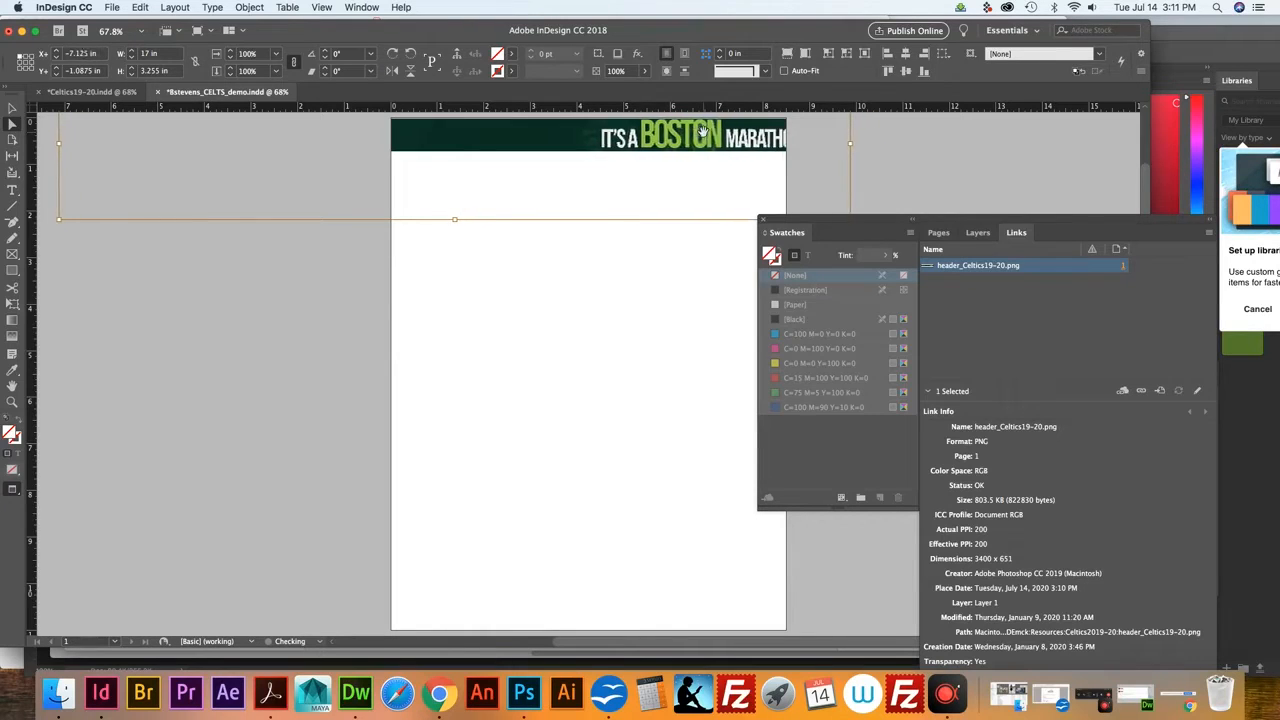
{"action": "key", "text": "Left"}
{"action": "key", "text": "Left"}
{"action": "key", "text": "Left"}
{"action": "key", "text": "Left"}
{"action": "key", "text": "Left"}
{"action": "key", "text": "Left"}
{"action": "key", "text": "Left"}
{"action": "key", "text": "Left"}
{"action": "key", "text": "Left"}
{"action": "key", "text": "Left"}
{"action": "key", "text": "Left"}
{"action": "key", "text": "Left"}
{"action": "key", "text": "Left"}
{"action": "key", "text": "Left"}
{"action": "key", "text": "Left"}
{"action": "key", "text": "Left"}
{"action": "key", "text": "Left"}
{"action": "key", "text": "Left"}
{"action": "key", "text": "Left"}
{"action": "key", "text": "Left"}
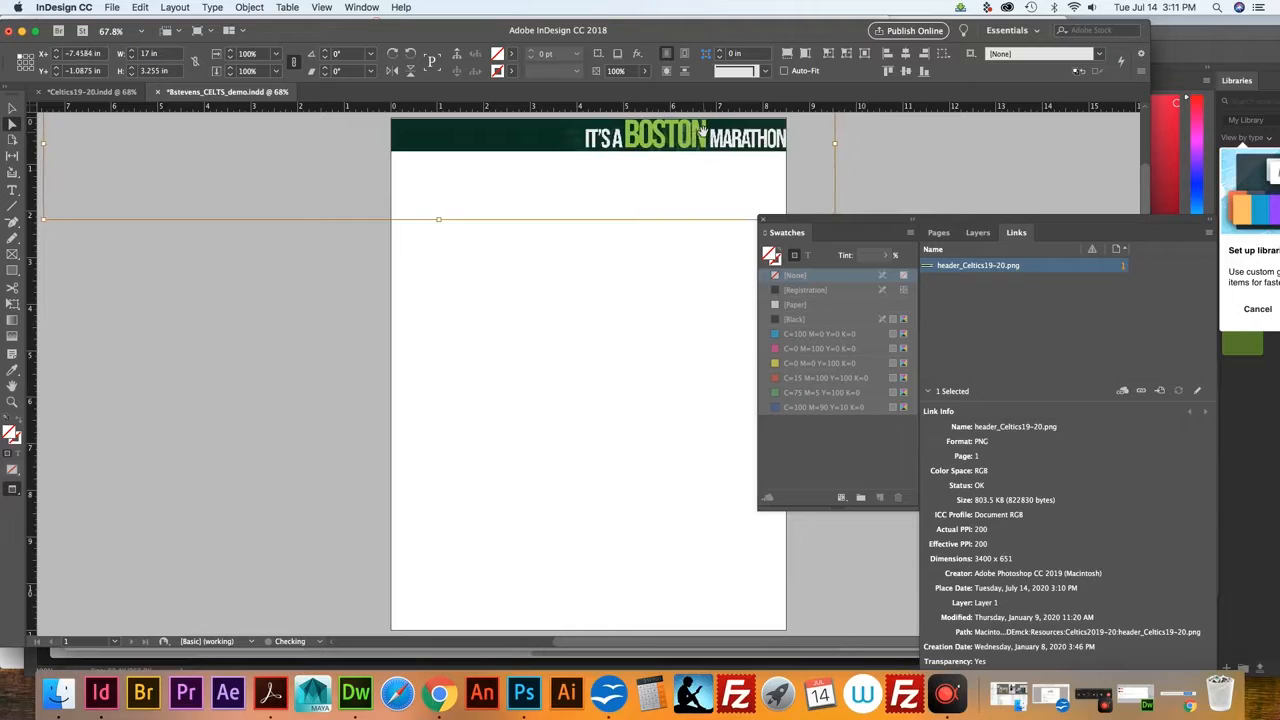
{"action": "key", "text": "Left"}
{"action": "key", "text": "Left"}
{"action": "key", "text": "Left"}
{"action": "key", "text": "Left"}
{"action": "key", "text": "Left"}
{"action": "key", "text": "Left"}
{"action": "key", "text": "Left"}
{"action": "key", "text": "Left"}
{"action": "key", "text": "Left"}
{"action": "key", "text": "Left"}
{"action": "key", "text": "Left"}
{"action": "key", "text": "Left"}
{"action": "key", "text": "Left"}
{"action": "key", "text": "Left"}
{"action": "key", "text": "Left"}
{"action": "key", "text": "Left"}
{"action": "key", "text": "Left"}
{"action": "key", "text": "Left"}
{"action": "key", "text": "Left"}
{"action": "key", "text": "Left"}
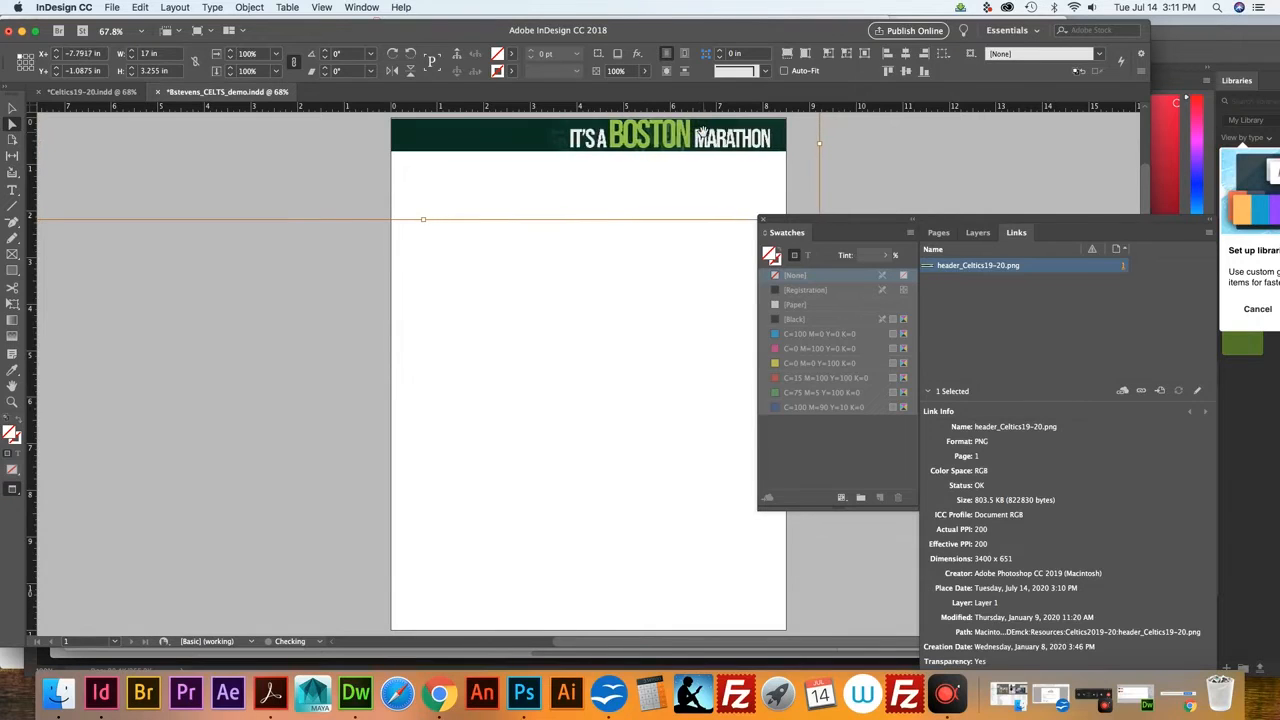
{"action": "key", "text": "Left"}
{"action": "key", "text": "Left"}
{"action": "key", "text": "Left"}
{"action": "key", "text": "Left"}
{"action": "key", "text": "Left"}
{"action": "key", "text": "Left"}
{"action": "key", "text": "Left"}
{"action": "key", "text": "Left"}
{"action": "key", "text": "Left"}
{"action": "key", "text": "Left"}
{"action": "key", "text": "Left"}
{"action": "key", "text": "Left"}
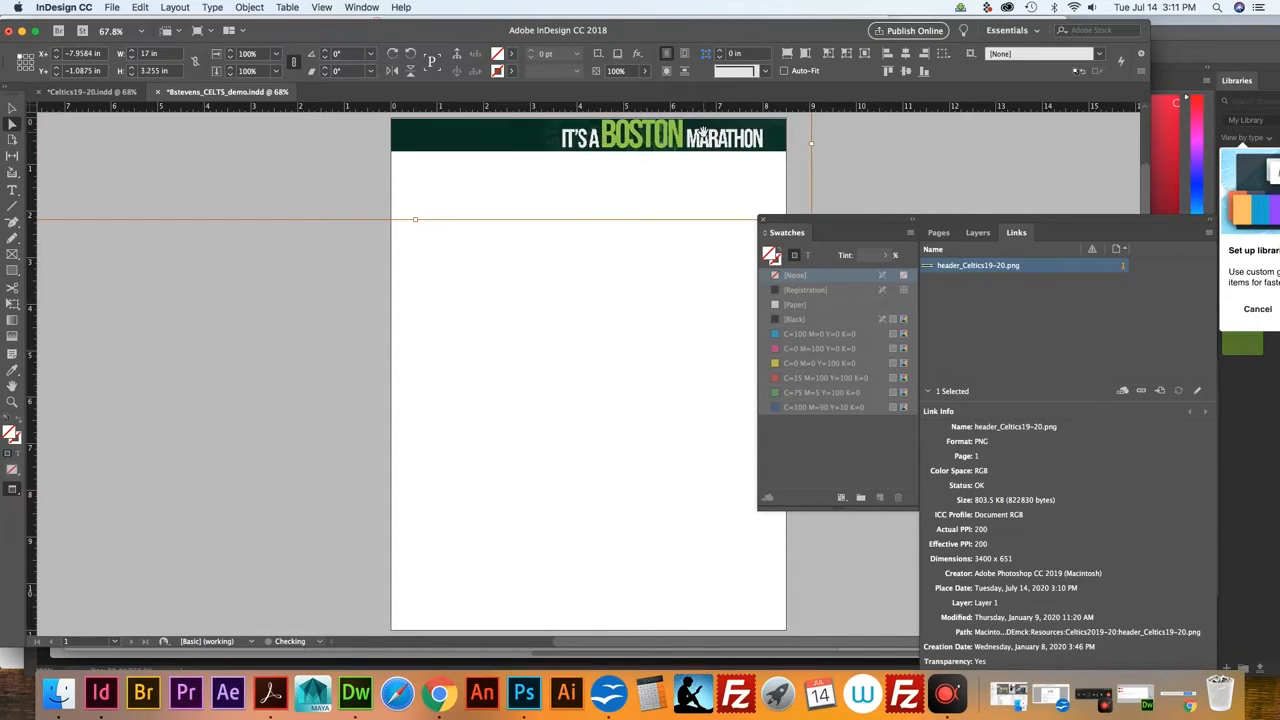
{"action": "key", "text": "Right"}
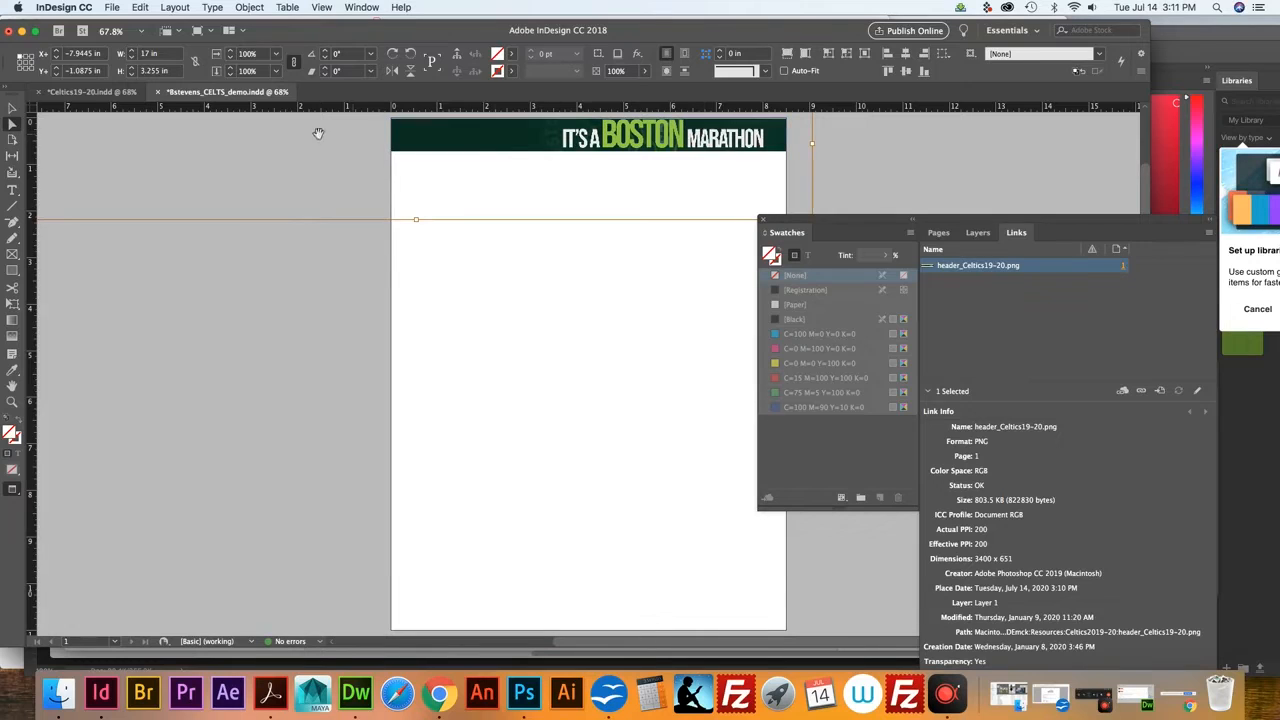
Compare selecting the whole header frame with directly selecting the image content inside it
{"action": "left_click", "coordinate": [13, 109]}
{"action": "left_click", "coordinate": [457, 157]}
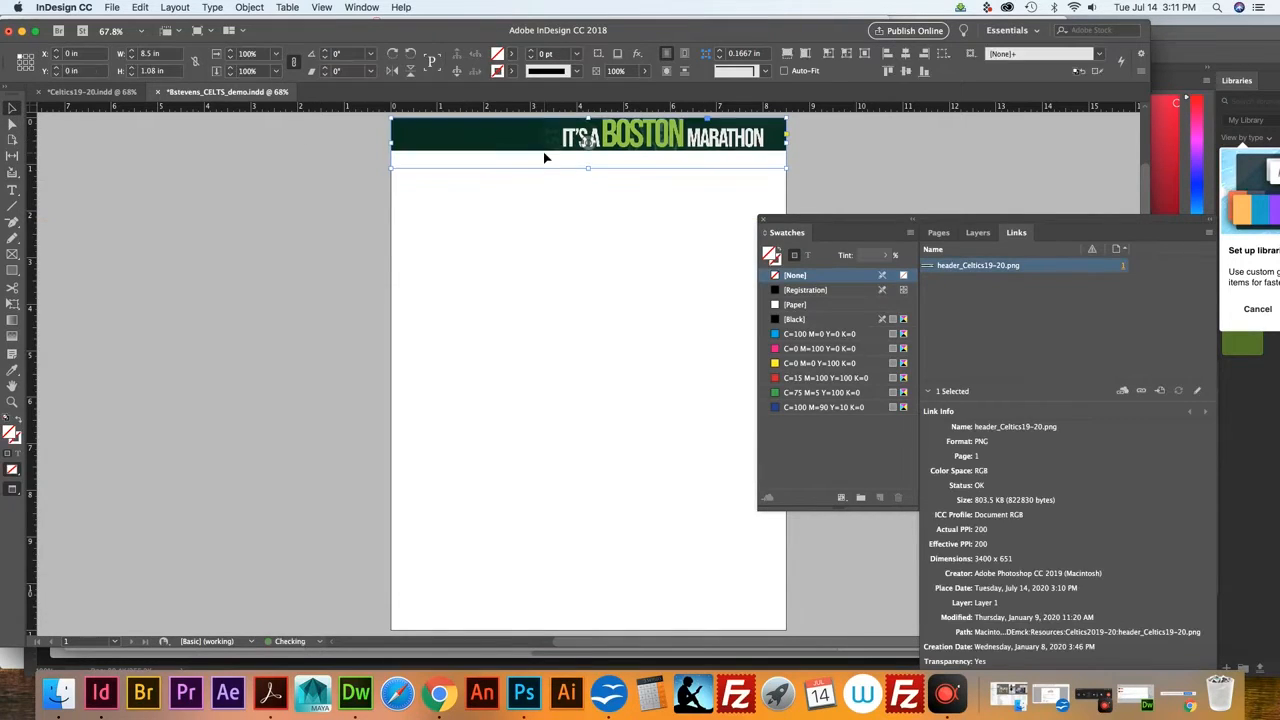
{"action": "left_click", "coordinate": [329, 223]}
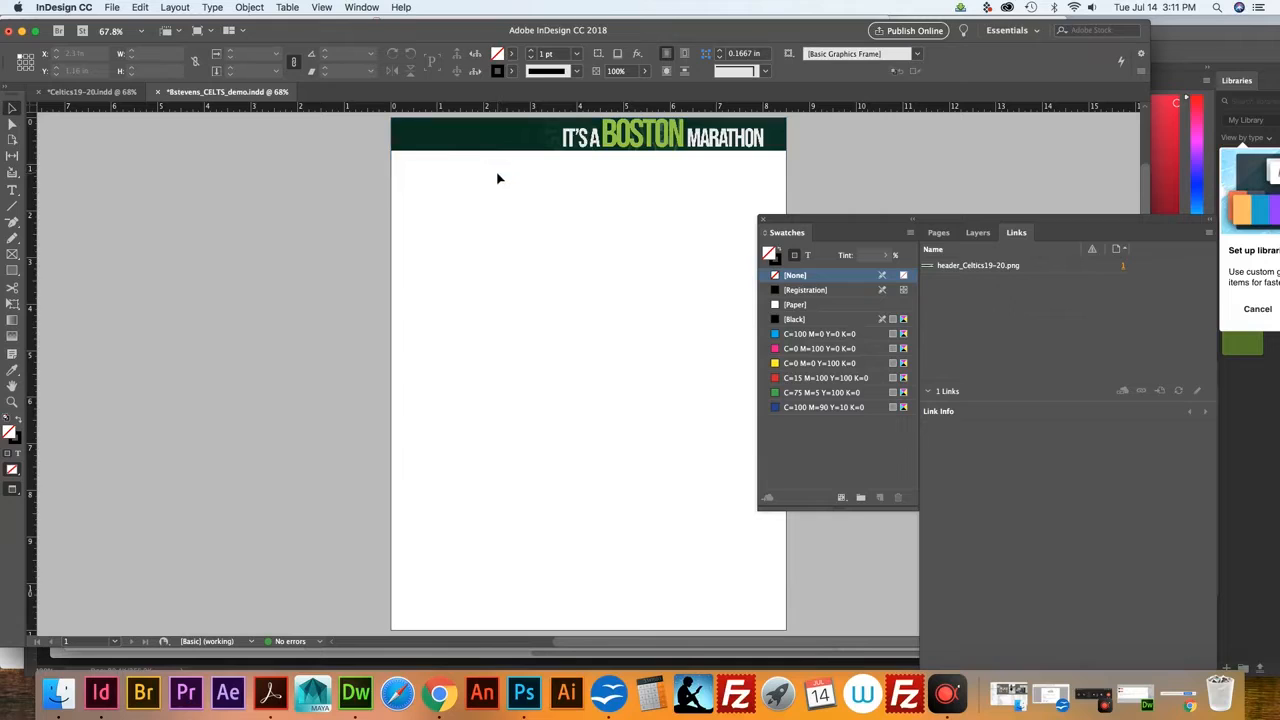
{"action": "left_click", "coordinate": [12, 124]}
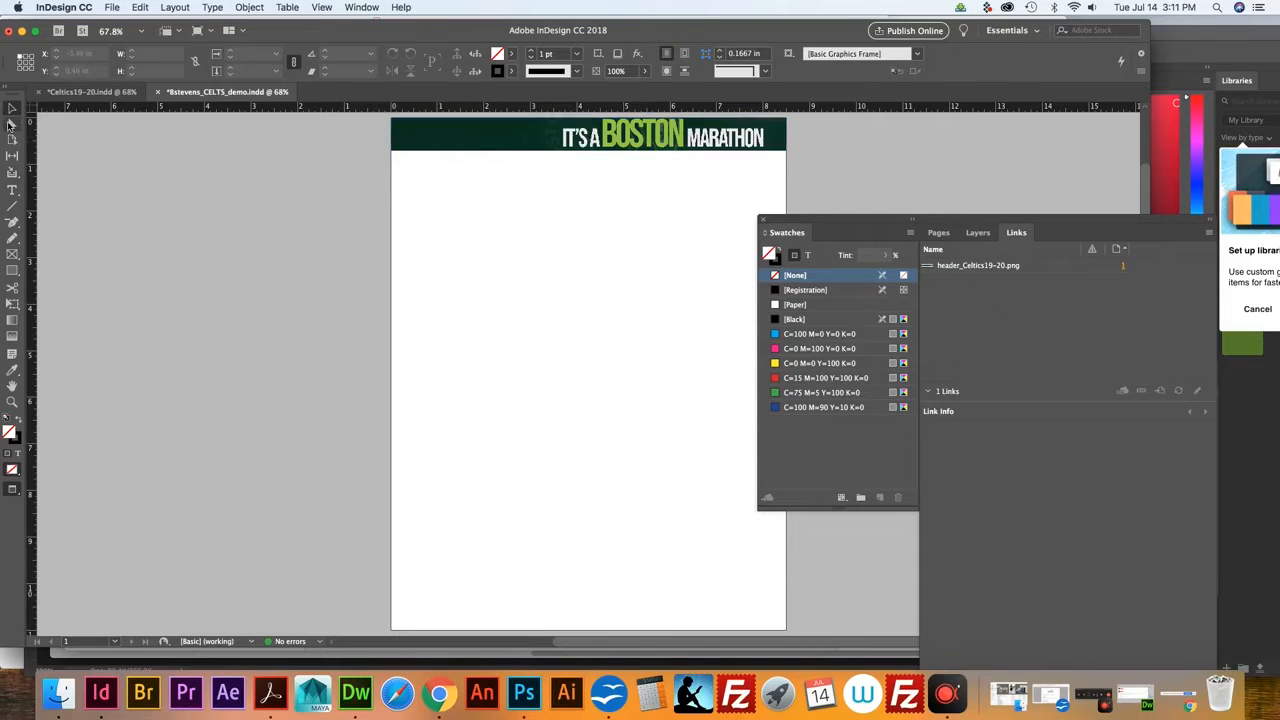
{"action": "left_click", "coordinate": [465, 151]}
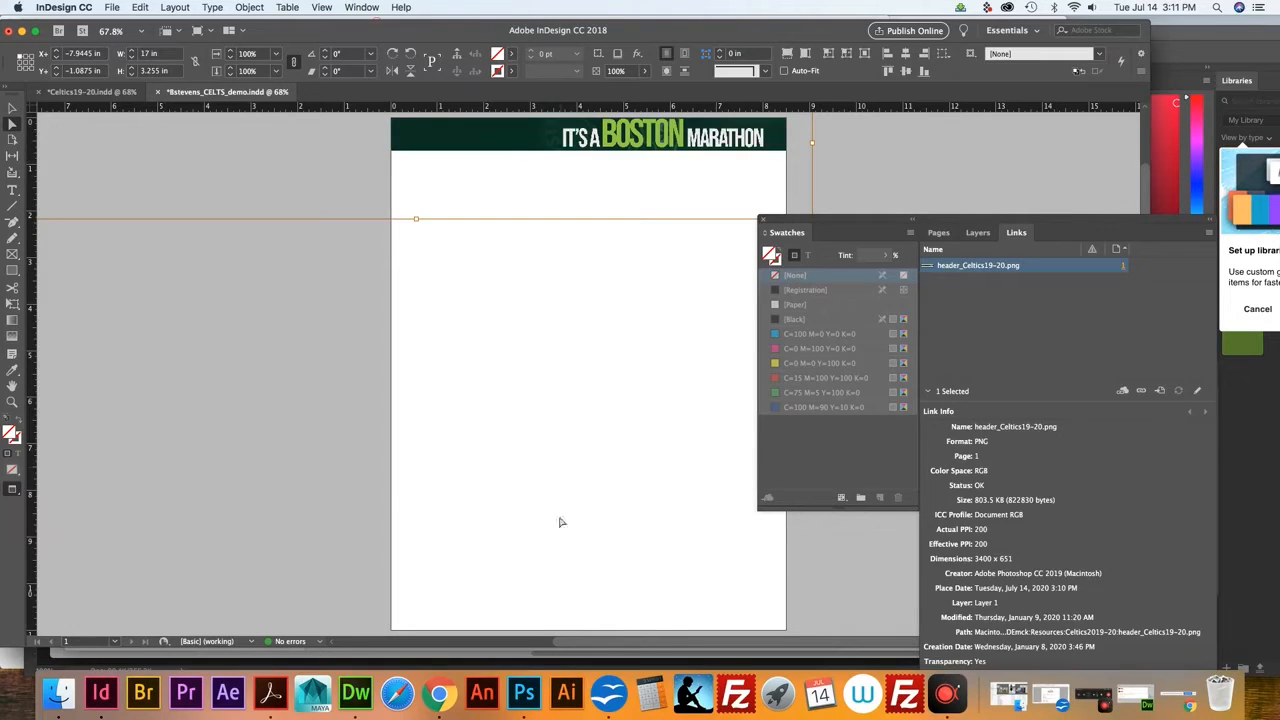
Copy and paste the header frame, then move the duplicate below the original to about X -4.34 in, Y 1.88 in
{"action": "left_click_drag", "start_coordinate": [597, 645], "coordinate": [533, 643]}
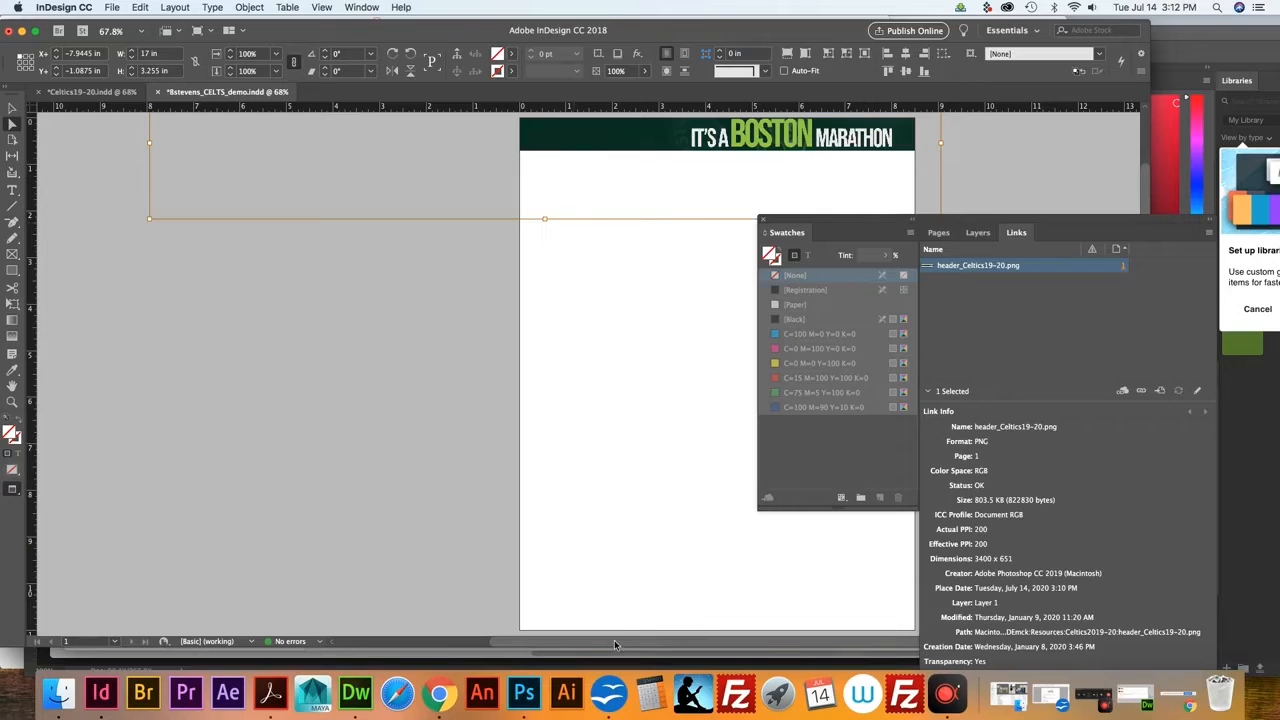
{"action": "mouse_move", "coordinate": [618, 641]}
{"action": "left_mouse_down"}
{"action": "mouse_move", "coordinate": [604, 641]}
{"action": "mouse_move", "coordinate": [698, 641]}
{"action": "mouse_move", "coordinate": [612, 641]}
{"action": "left_mouse_up"}
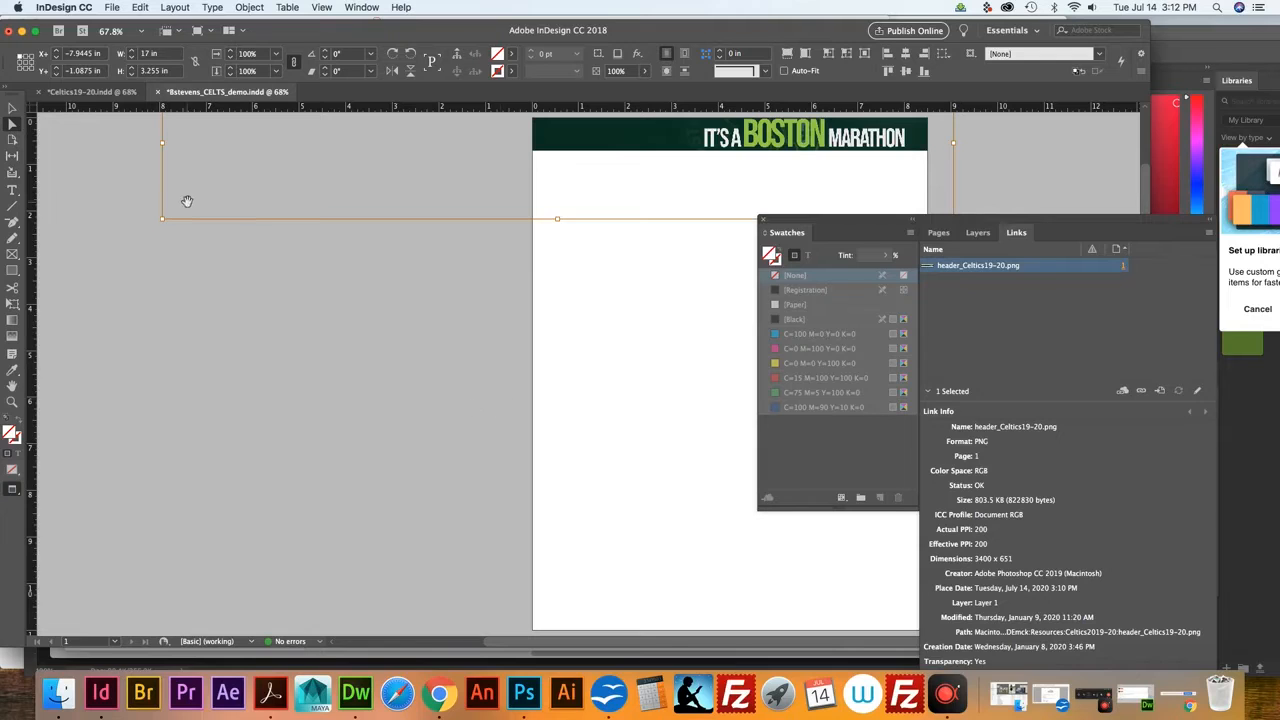
{"action": "left_click", "coordinate": [668, 189]}
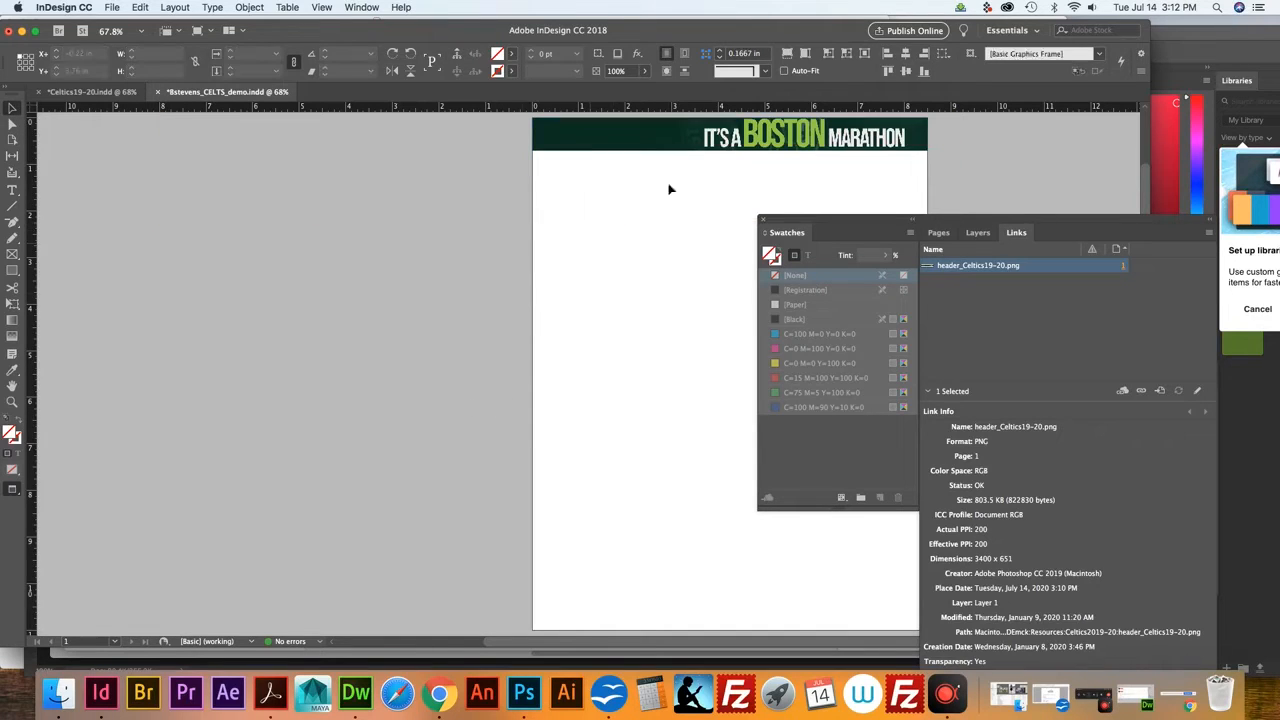
{"action": "left_click", "coordinate": [730, 138]}
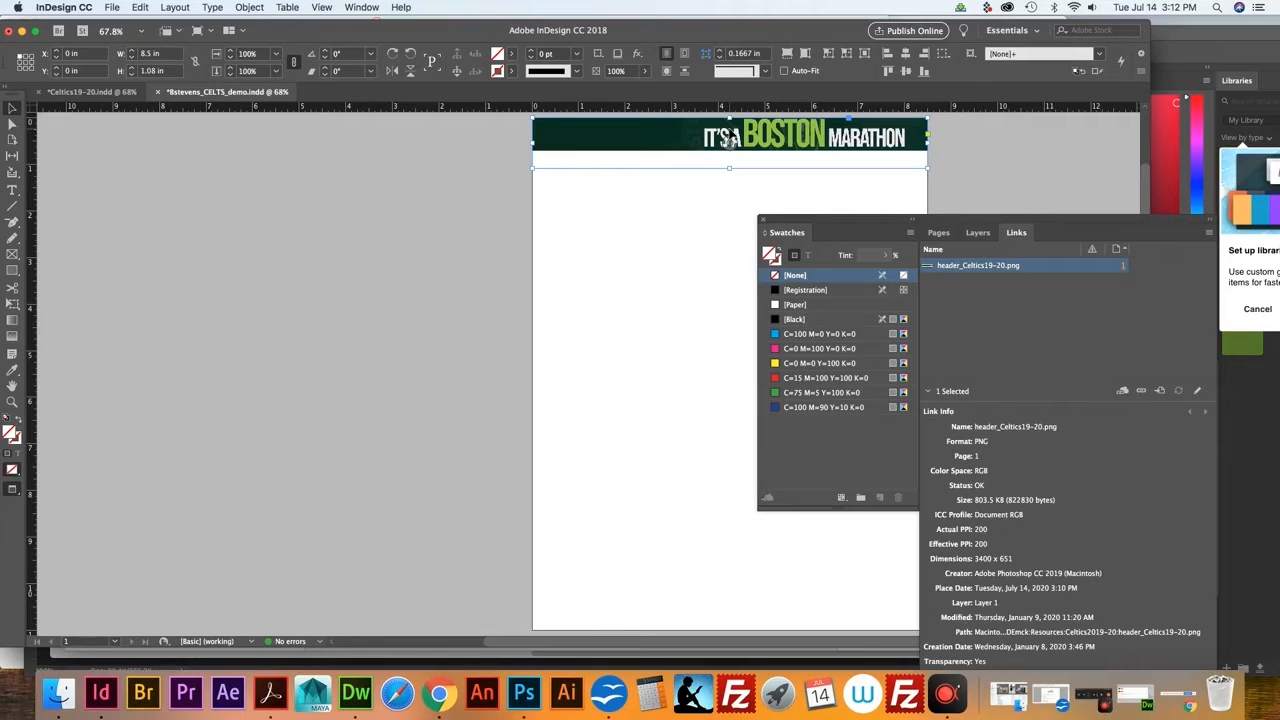
{"action": "key", "text": "super+v"}
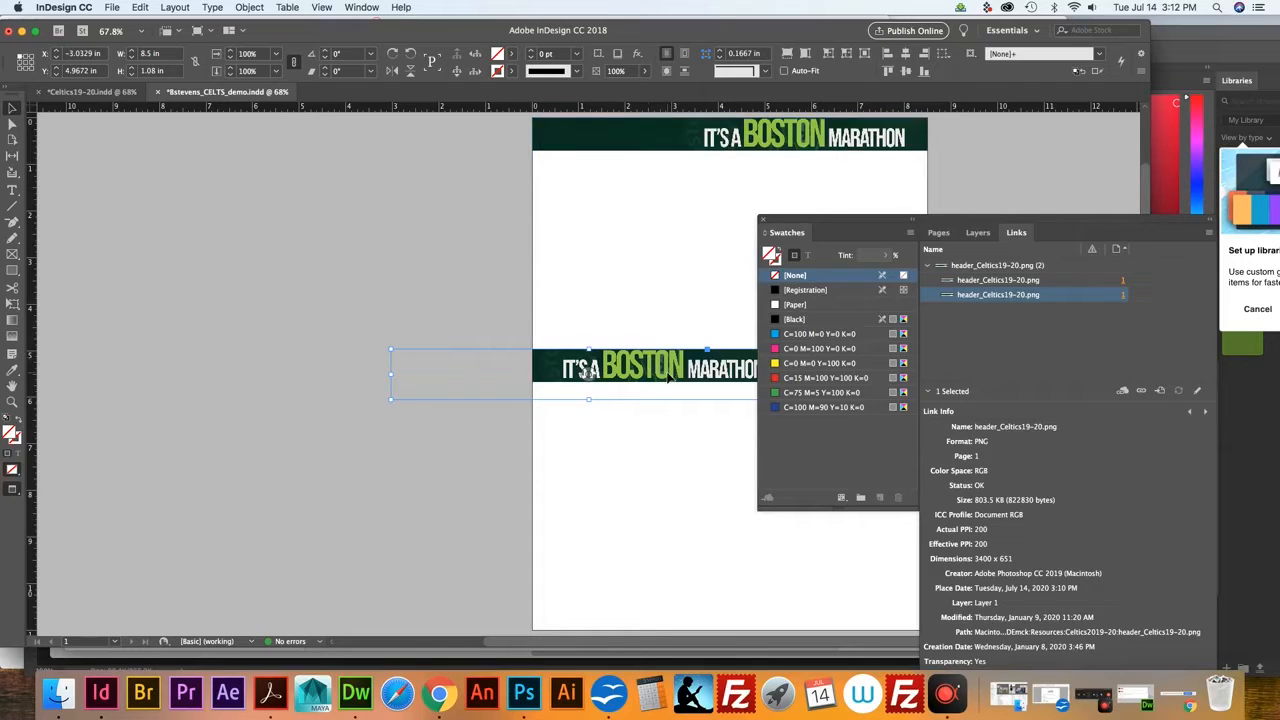
{"action": "left_click_drag", "start_coordinate": [609, 353], "coordinate": [582, 227]}
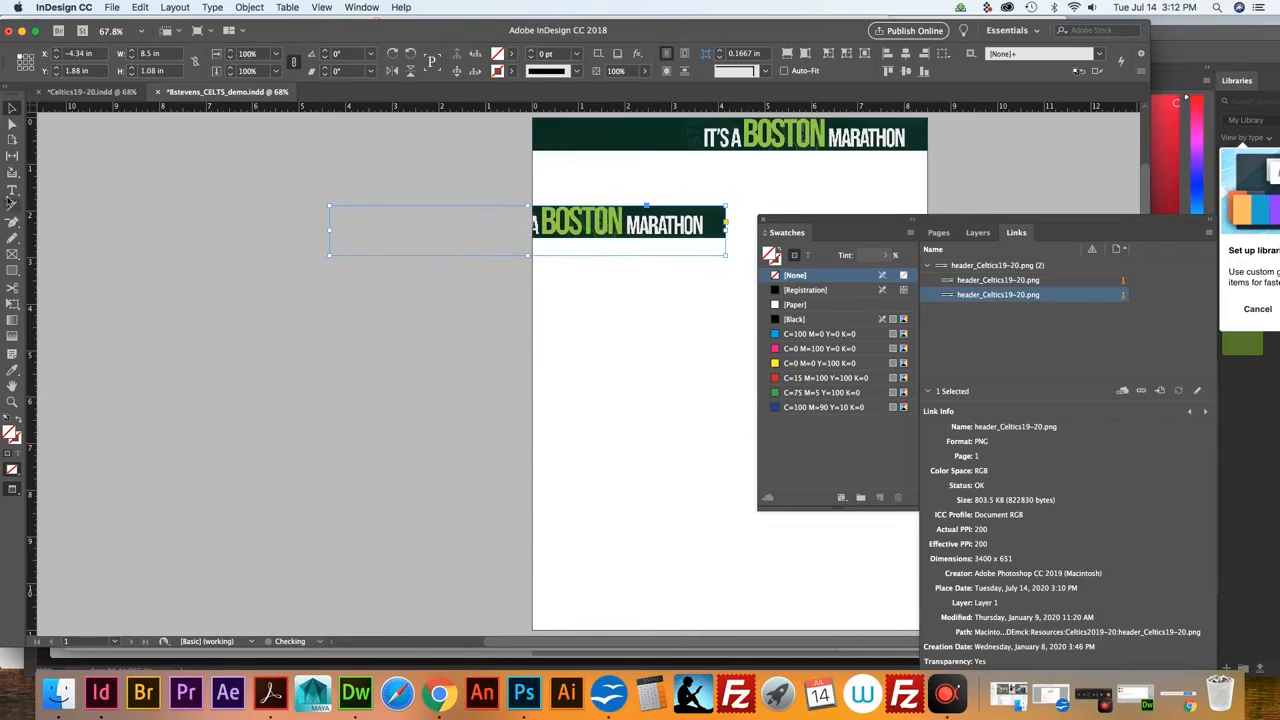
Shift the image content inside the duplicate frame to reveal the Boston Celtics logo, and scale it proportionally to about 80.7%
{"action": "left_click", "coordinate": [13, 125]}
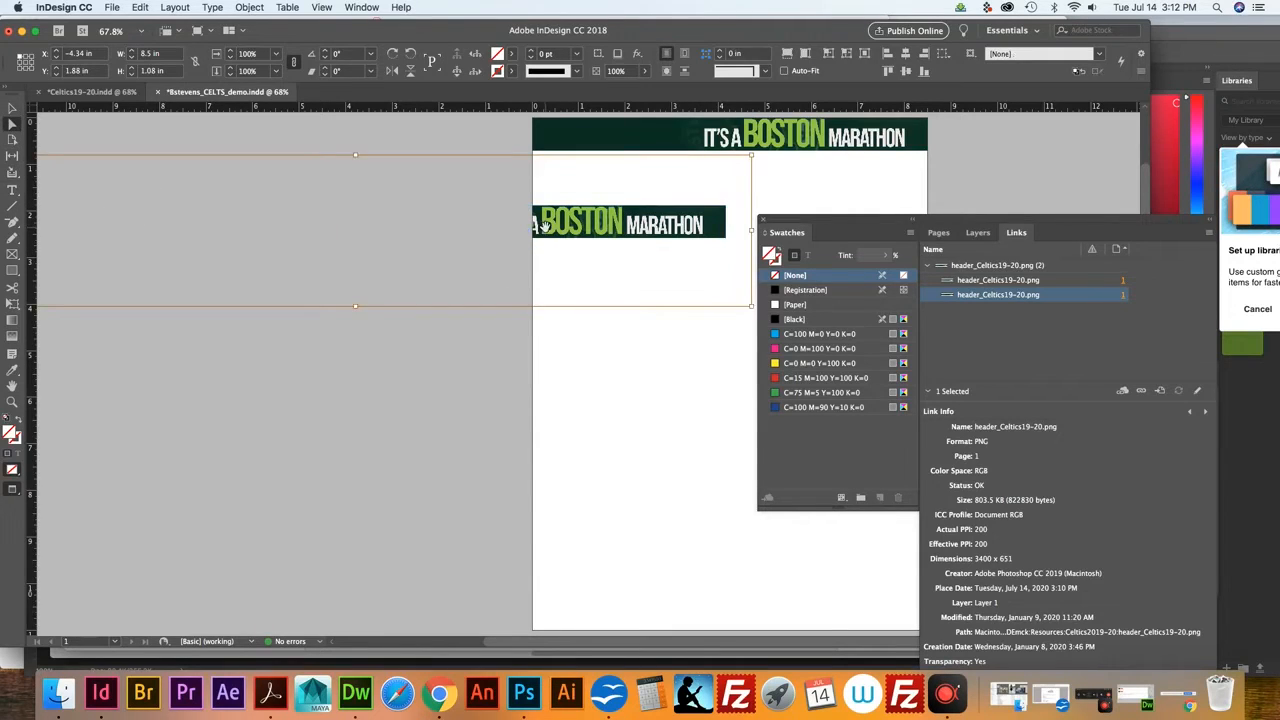
{"action": "left_click_drag", "start_coordinate": [540, 226], "coordinate": [641, 220]}
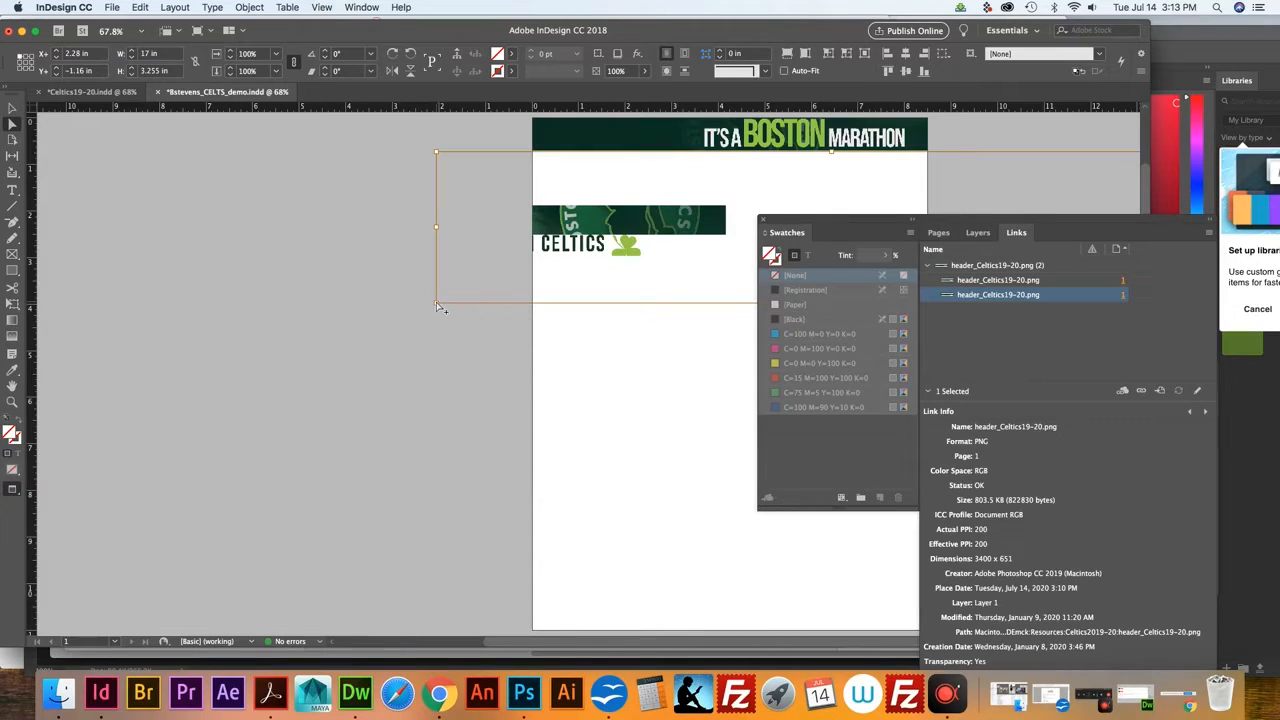
{"action": "left_click_drag", "start_coordinate": [437, 307], "coordinate": [514, 273]}
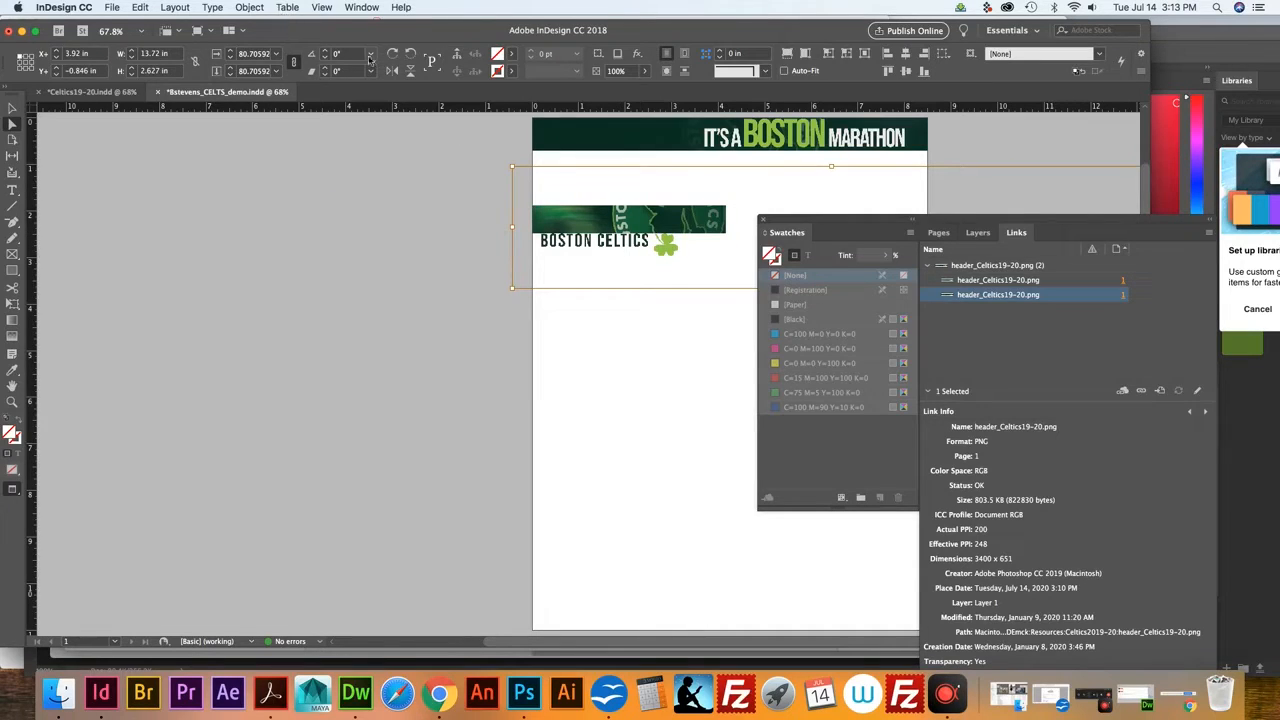
Set the document's display performance to High Quality Display and review the other display options
{"action": "left_click", "coordinate": [320, 9]}
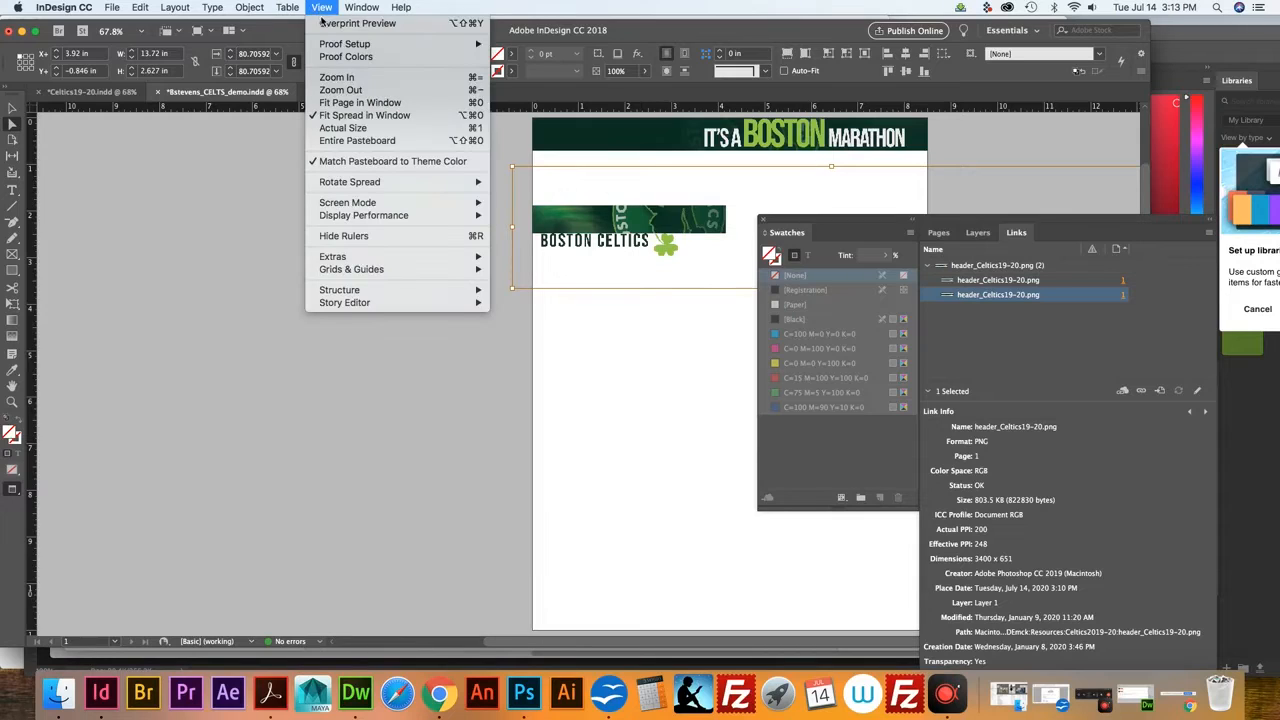
{"action": "mouse_move", "coordinate": [377, 222]}
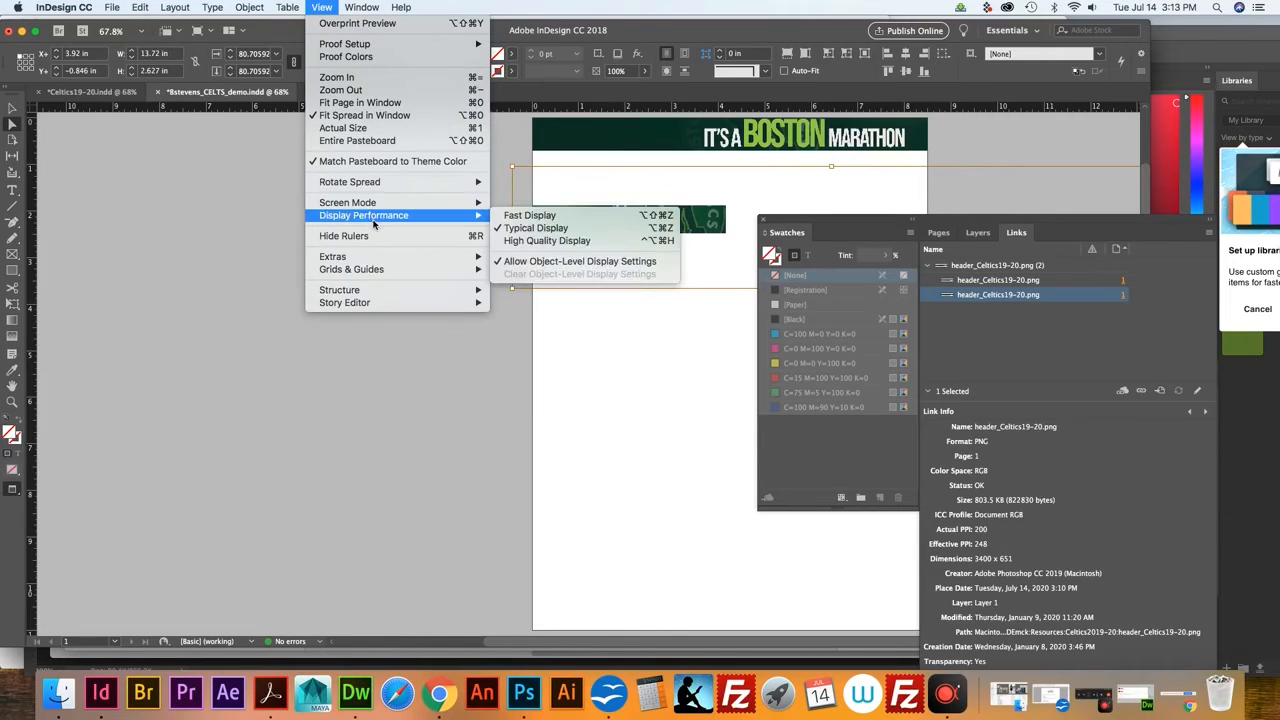
{"action": "left_click", "coordinate": [535, 243]}
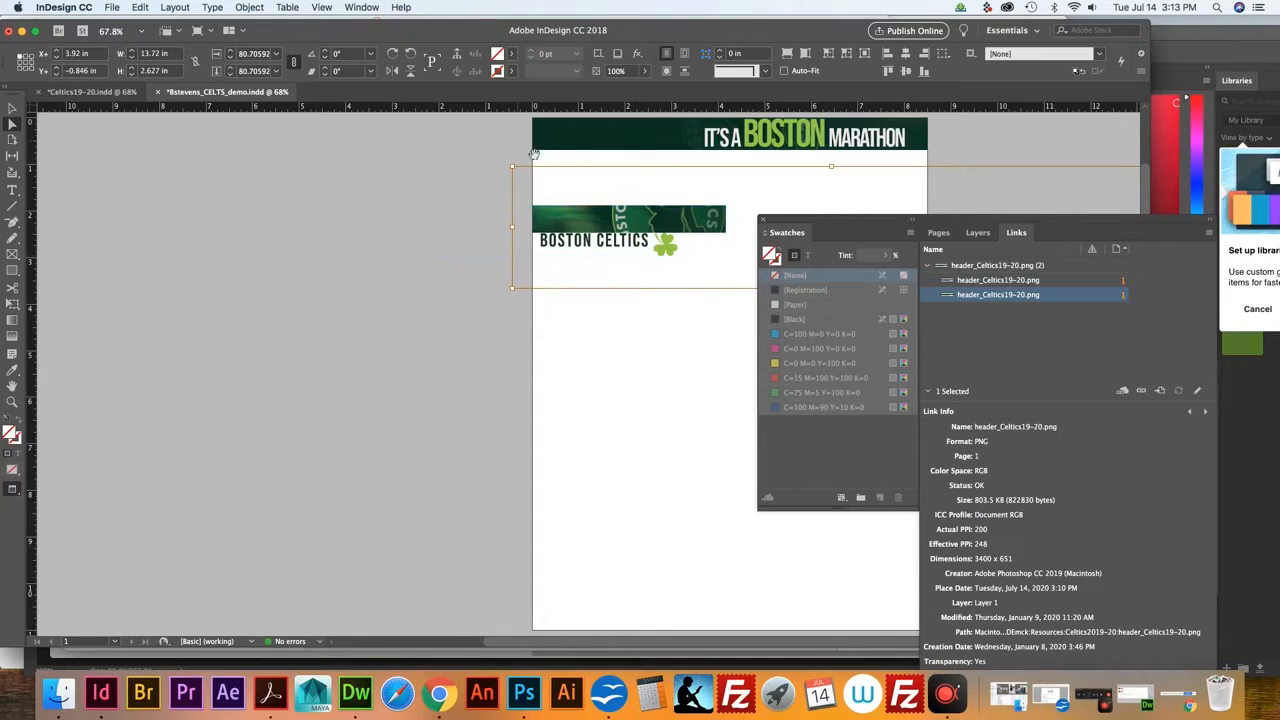
{"action": "left_click", "coordinate": [320, 8]}
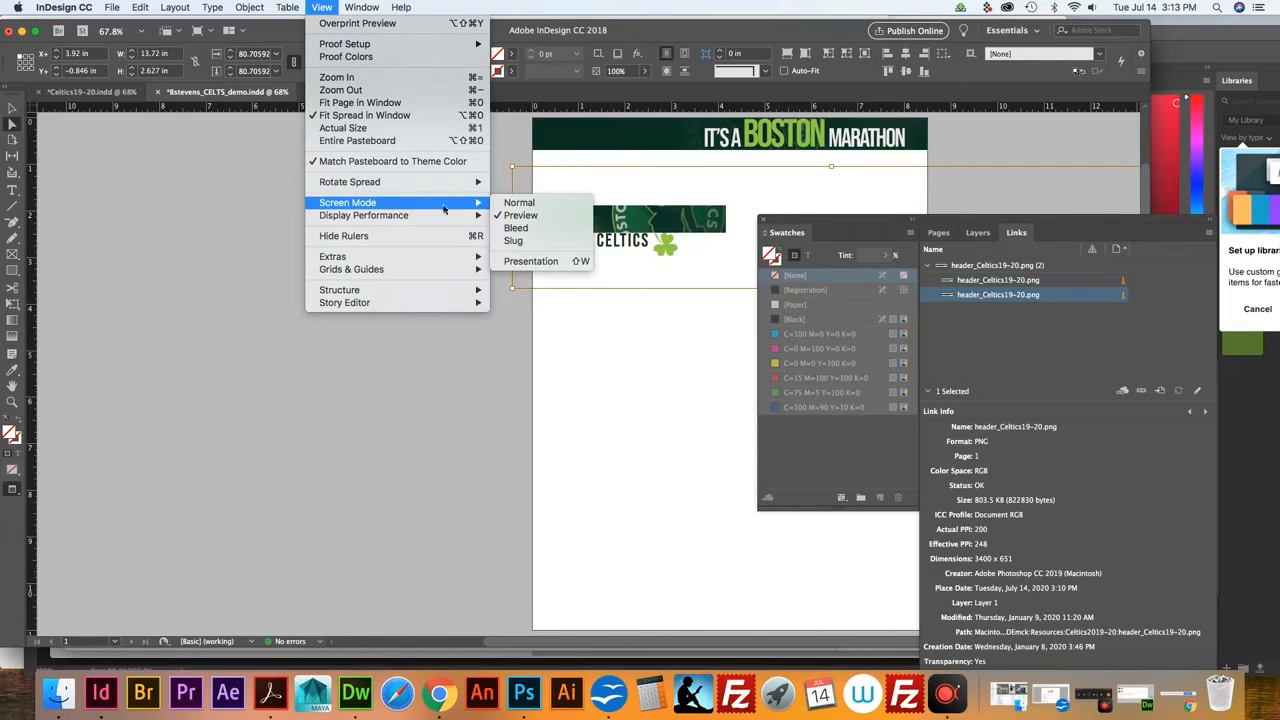
{"action": "mouse_move", "coordinate": [437, 217]}
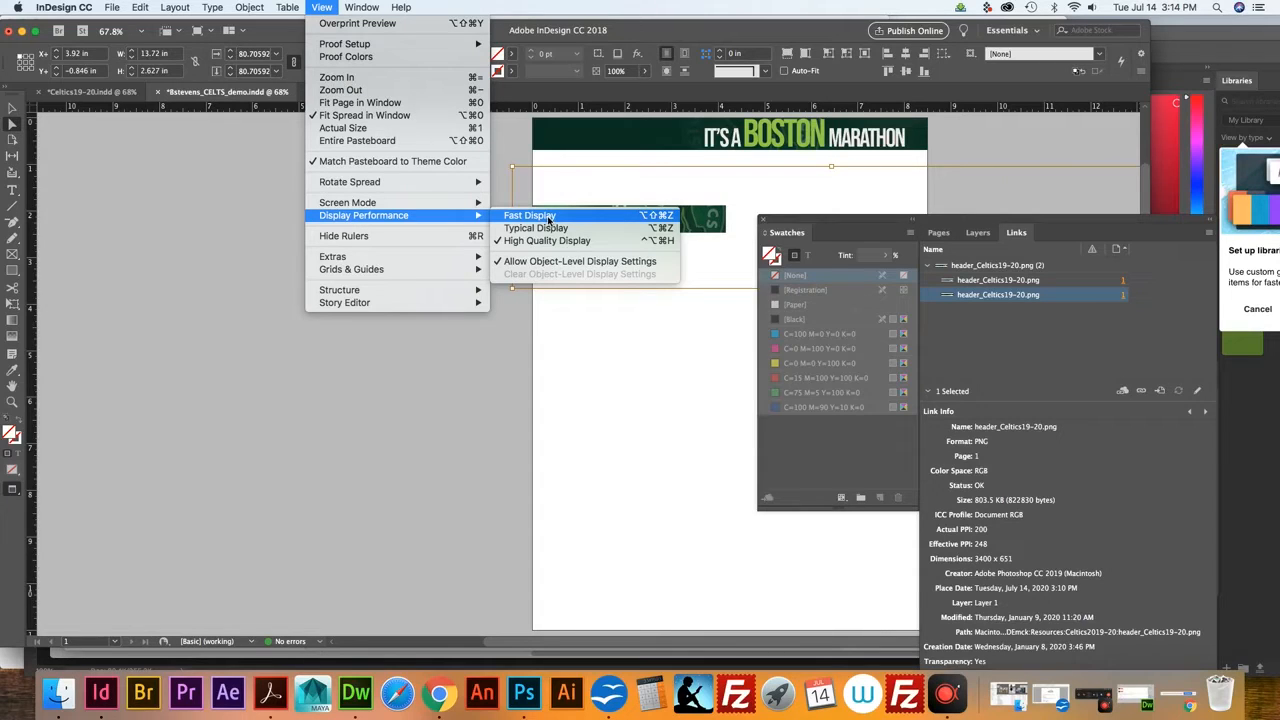
{"action": "left_click", "coordinate": [547, 216]}
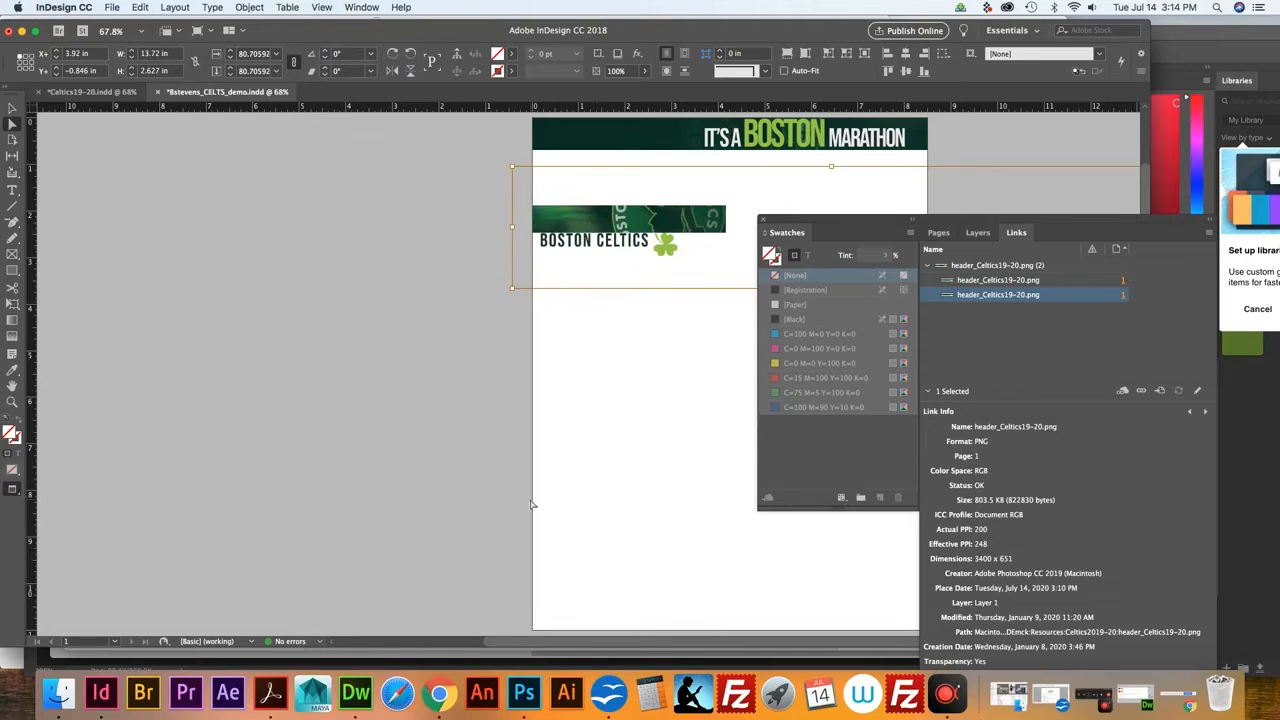
Switch to Chrome, post the comment "Display Types......18:30" on the live video, and return to the InDesign document
{"action": "left_click", "coordinate": [437, 690]}
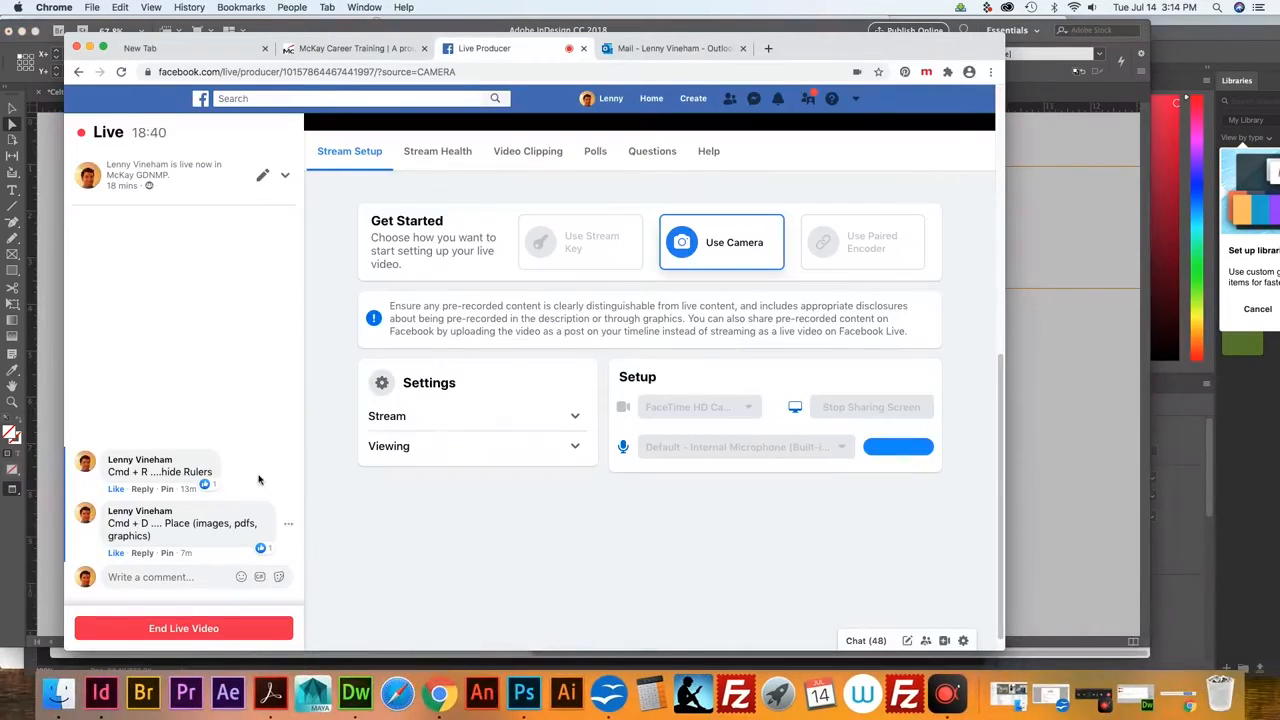
{"action": "left_click", "coordinate": [156, 577]}
{"action": "type", "text": "Display Types......18:30"}
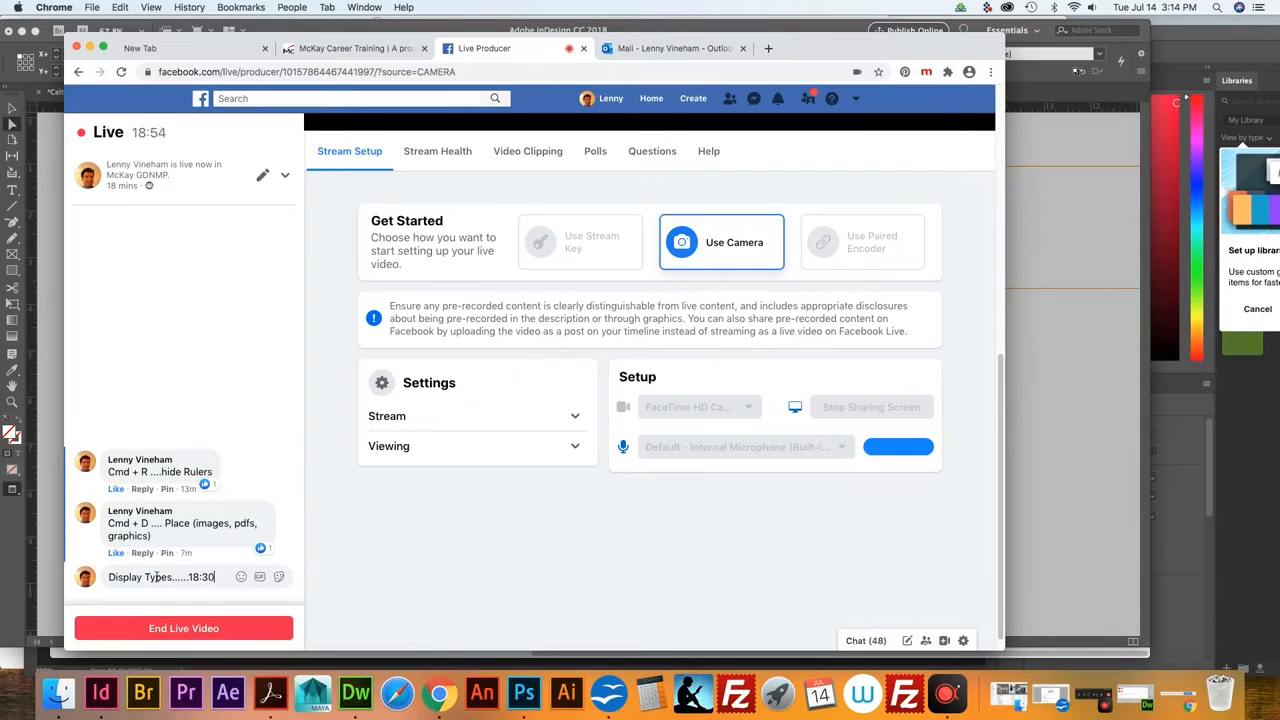
{"action": "key", "text": "Return"}
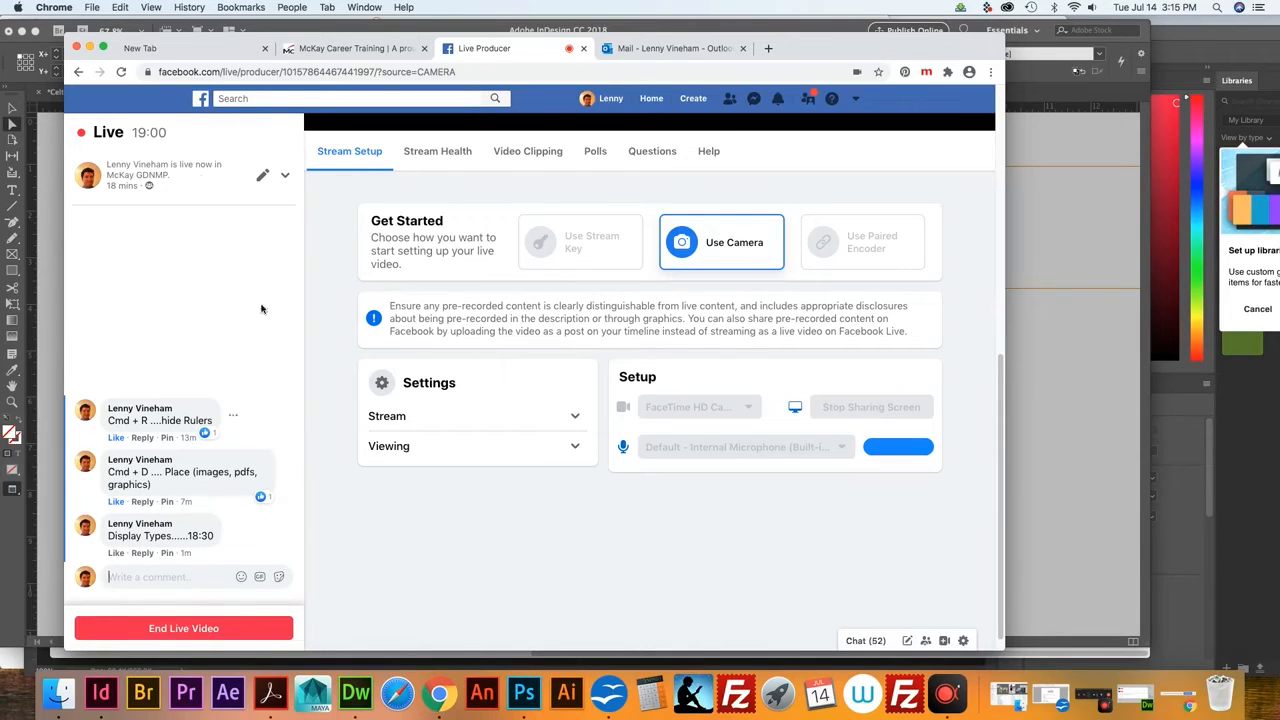
{"action": "left_click", "coordinate": [89, 48]}
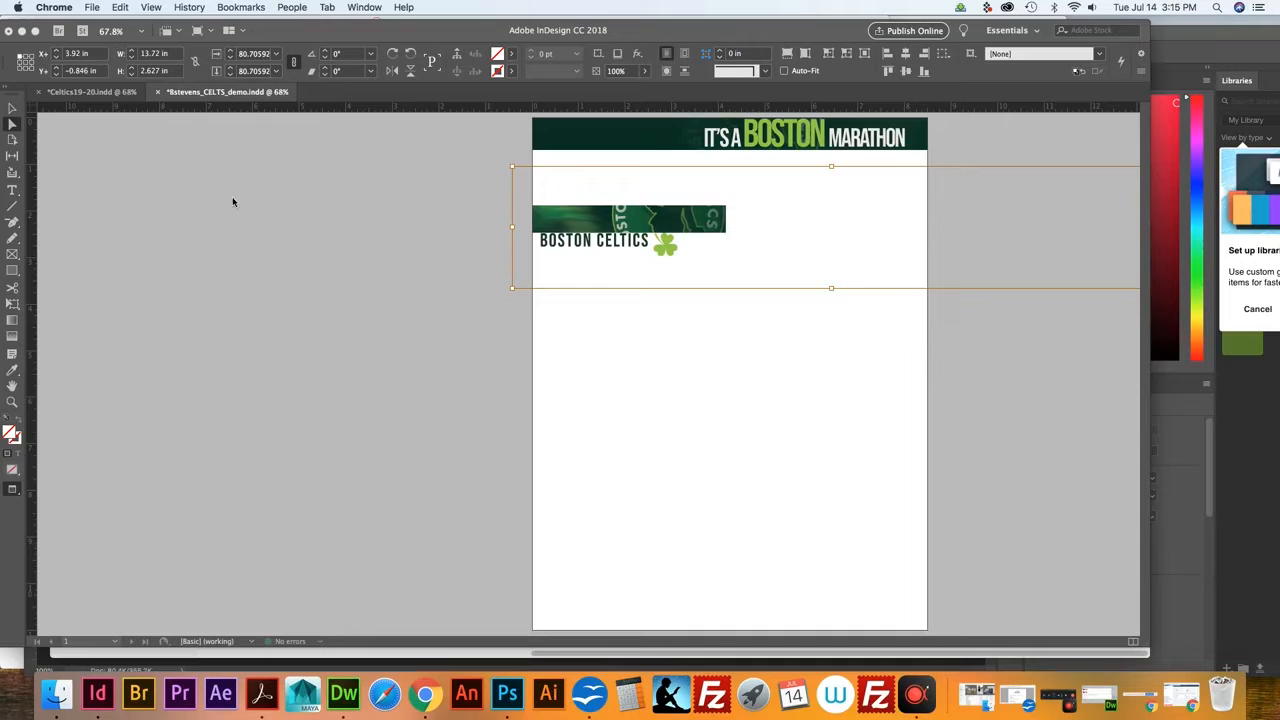
Nudge the image content inside the duplicate frame left and right, leaving it at an X offset of about 3.63 in
{"action": "left_click", "coordinate": [607, 221]}
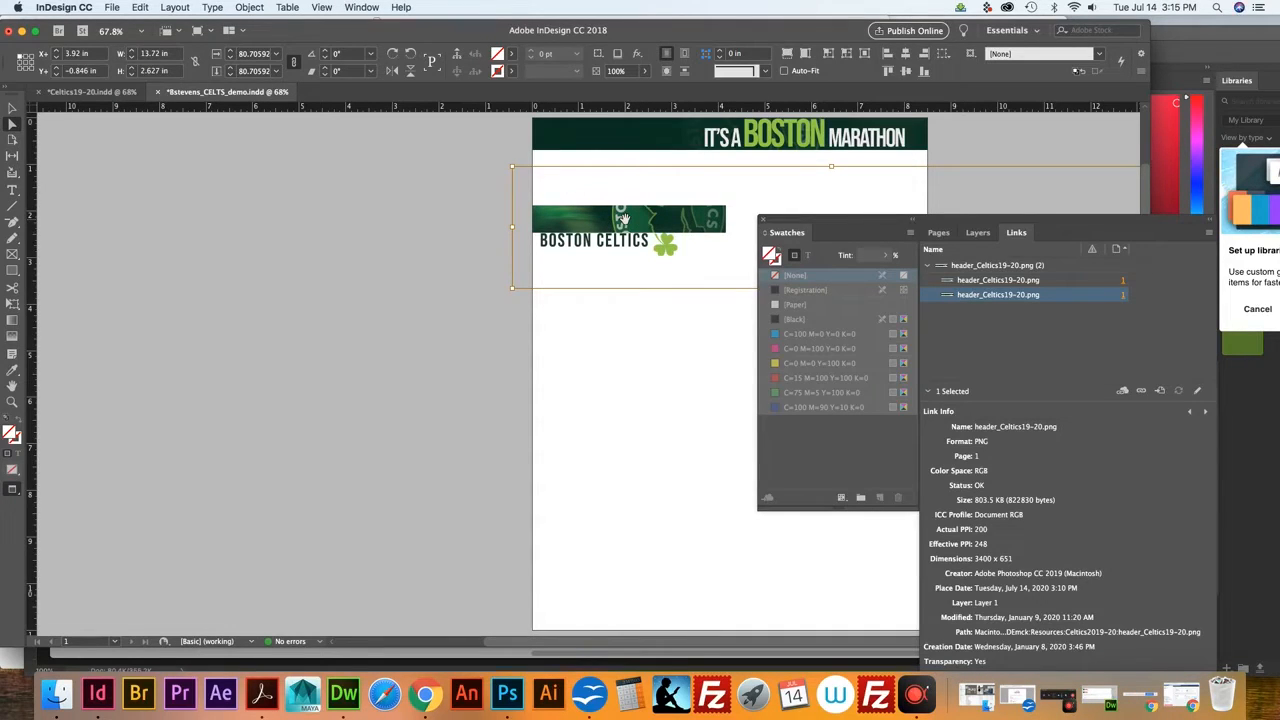
{"action": "key", "text": "Left"}
{"action": "key", "text": "Left"}
{"action": "key", "text": "Left"}
{"action": "key", "text": "Left"}
{"action": "key", "text": "Left"}
{"action": "key", "text": "Left"}
{"action": "key", "text": "Left"}
{"action": "key", "text": "Left"}
{"action": "key", "text": "Left"}
{"action": "key", "text": "Left"}
{"action": "key", "text": "Left"}
{"action": "key", "text": "Left"}
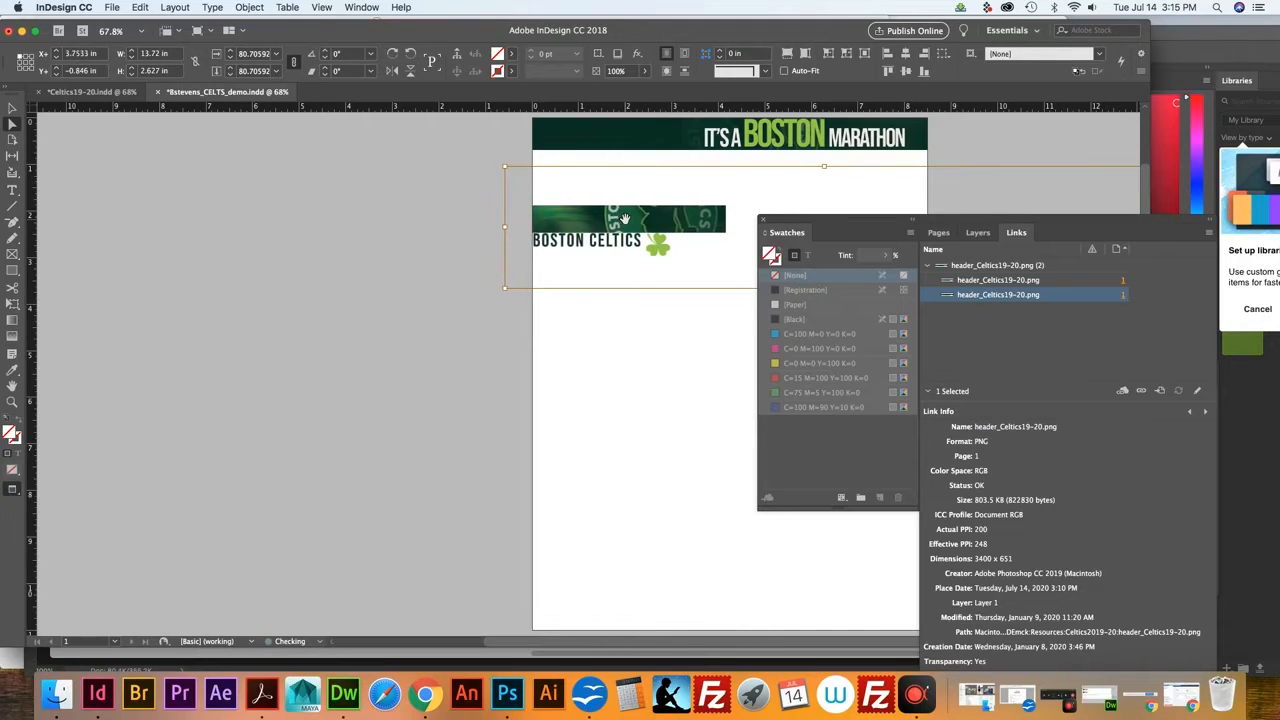
{"action": "key", "text": "Left"}
{"action": "key", "text": "Left"}
{"action": "key", "text": "Left"}
{"action": "key", "text": "Left"}
{"action": "key", "text": "Left"}
{"action": "key", "text": "Left"}
{"action": "key", "text": "Left"}
{"action": "key", "text": "Left"}
{"action": "key", "text": "Left"}
{"action": "key", "text": "Left"}
{"action": "key", "text": "Left"}
{"action": "key", "text": "Left"}
{"action": "key", "text": "Left"}
{"action": "key", "text": "Left"}
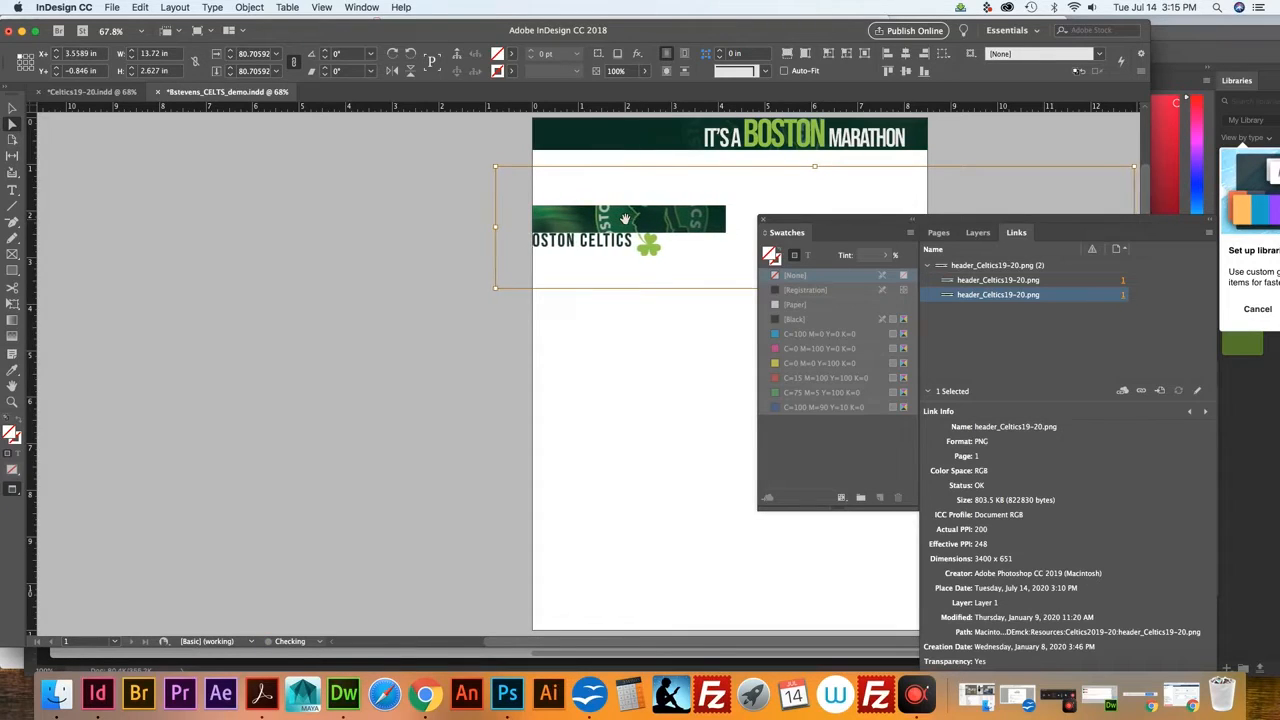
{"action": "key", "text": "Right"}
{"action": "key", "text": "Right"}
{"action": "key", "text": "Right"}
{"action": "key", "text": "Right"}
{"action": "key", "text": "Right"}
{"action": "key", "text": "Right"}
{"action": "key", "text": "Right"}
{"action": "key", "text": "Right"}
{"action": "key", "text": "Right"}
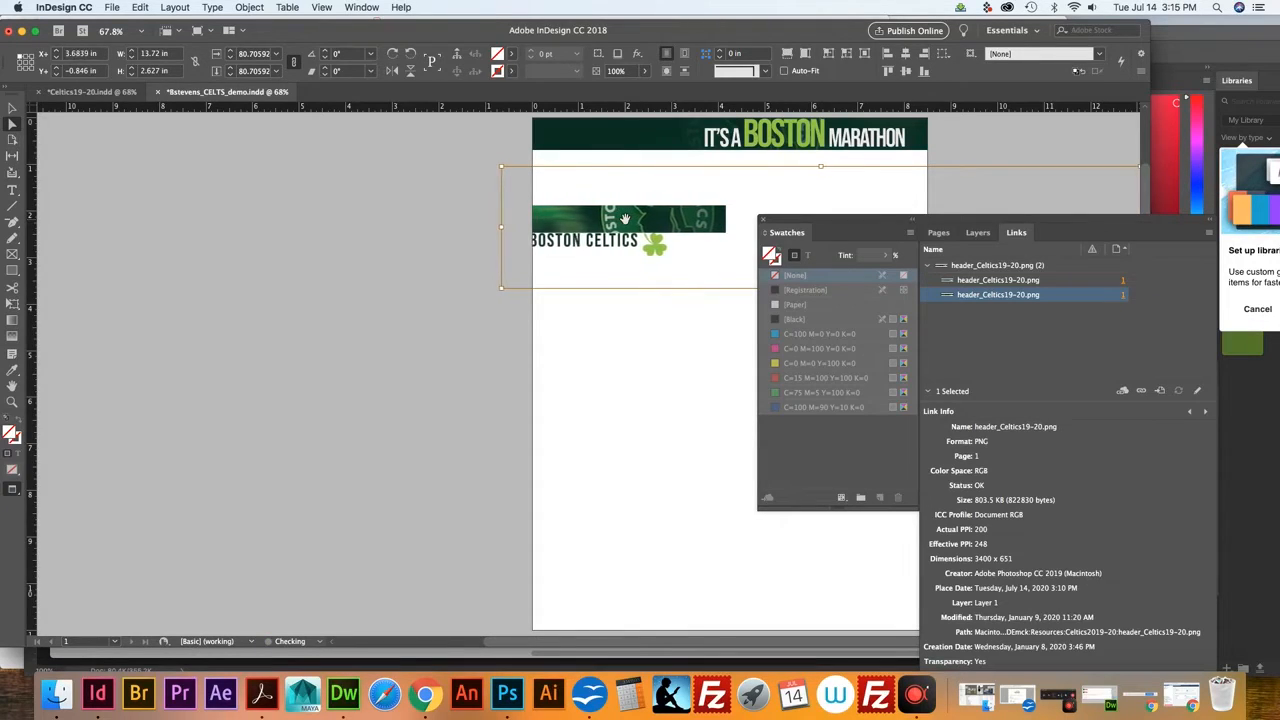
{"action": "key", "text": "Left"}
{"action": "key", "text": "Left"}
{"action": "key", "text": "Left"}
{"action": "key", "text": "Left"}
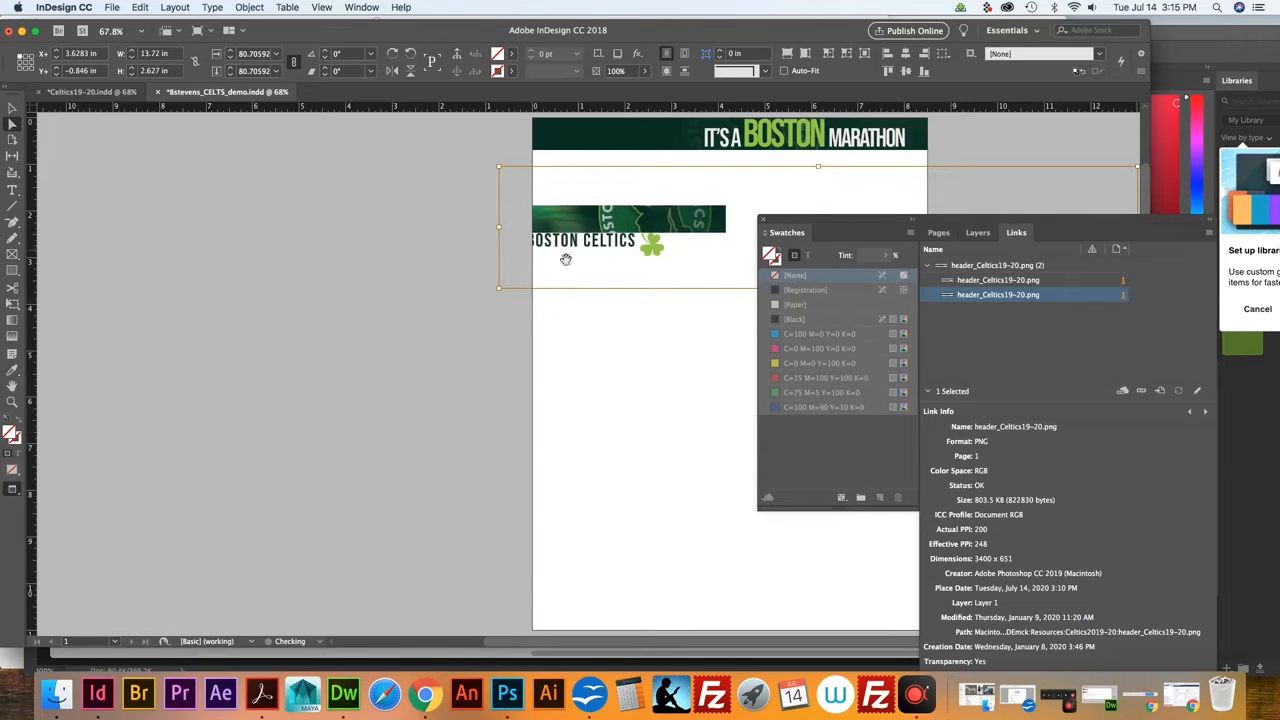
Scale the image content inside the duplicate frame down proportionally to about 73.3%
{"action": "left_click_drag", "start_coordinate": [499, 290], "coordinate": [513, 282]}
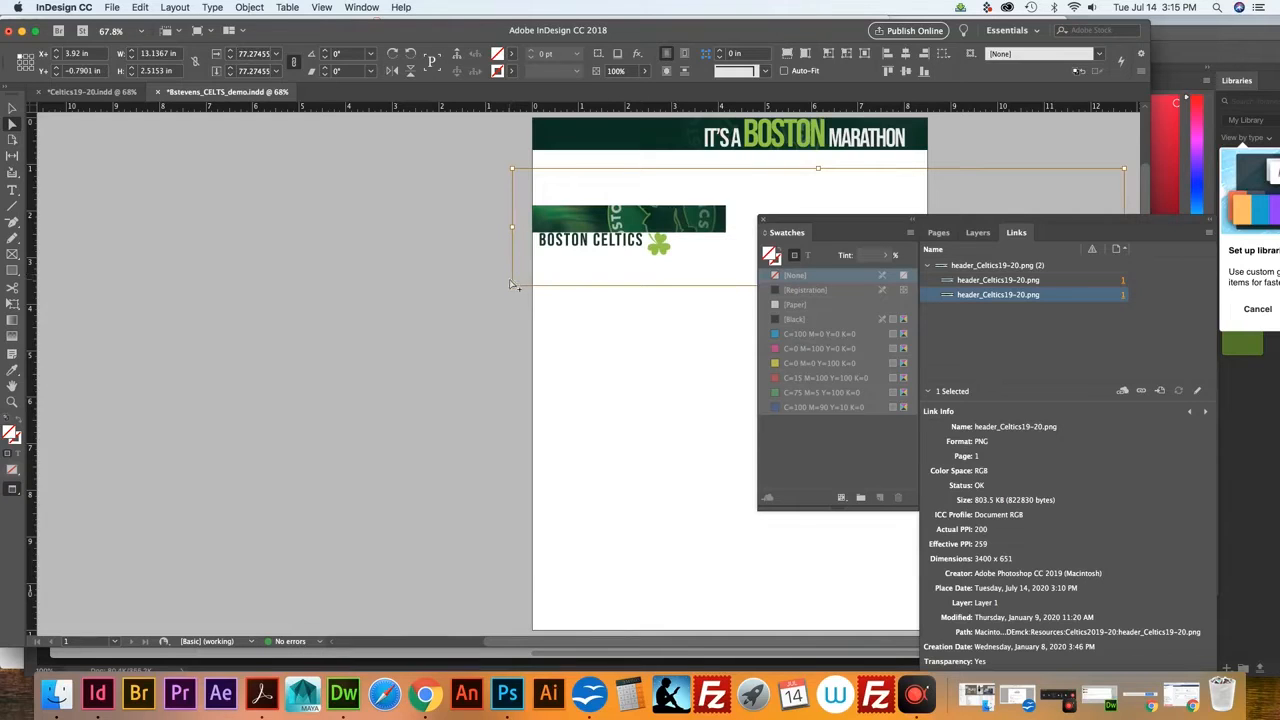
{"action": "left_click_drag", "start_coordinate": [514, 286], "coordinate": [533, 281]}
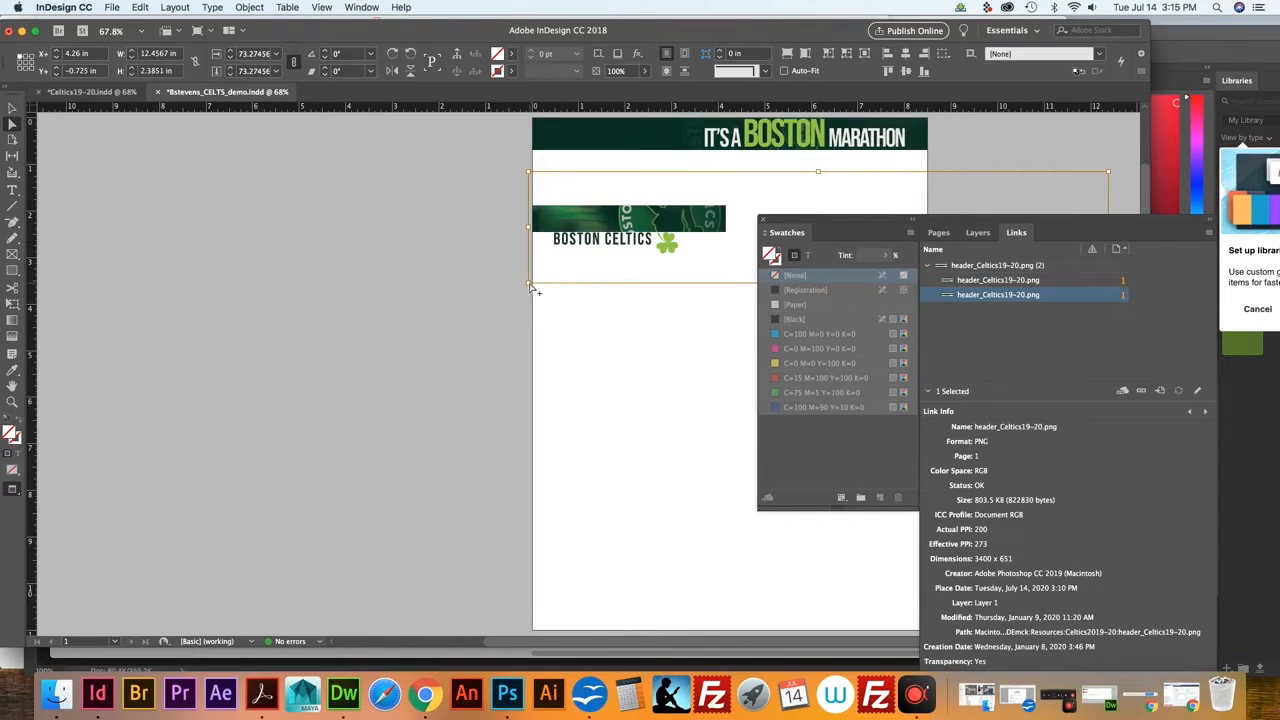
Scale the image content inside the duplicate frame down to about 70.9% and nudge it left to an X offset of about 4.15 in
{"action": "left_click_drag", "start_coordinate": [536, 286], "coordinate": [538, 279]}
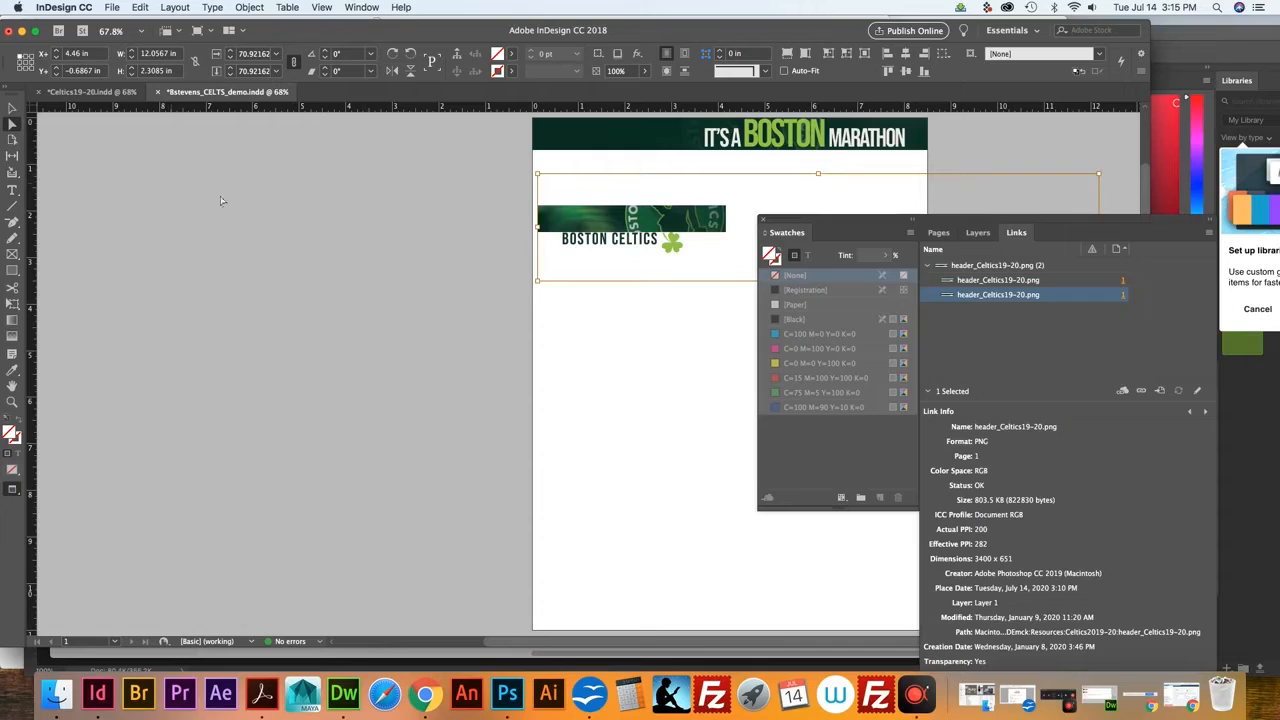
{"action": "key", "text": "Left"}
{"action": "key", "text": "Left"}
{"action": "key", "text": "Left"}
{"action": "key", "text": "Left"}
{"action": "key", "text": "Left"}
{"action": "key", "text": "Left"}
{"action": "key", "text": "Left"}
{"action": "key", "text": "Left"}
{"action": "key", "text": "Left"}
{"action": "key", "text": "Left"}
{"action": "key", "text": "Left"}
{"action": "key", "text": "Left"}
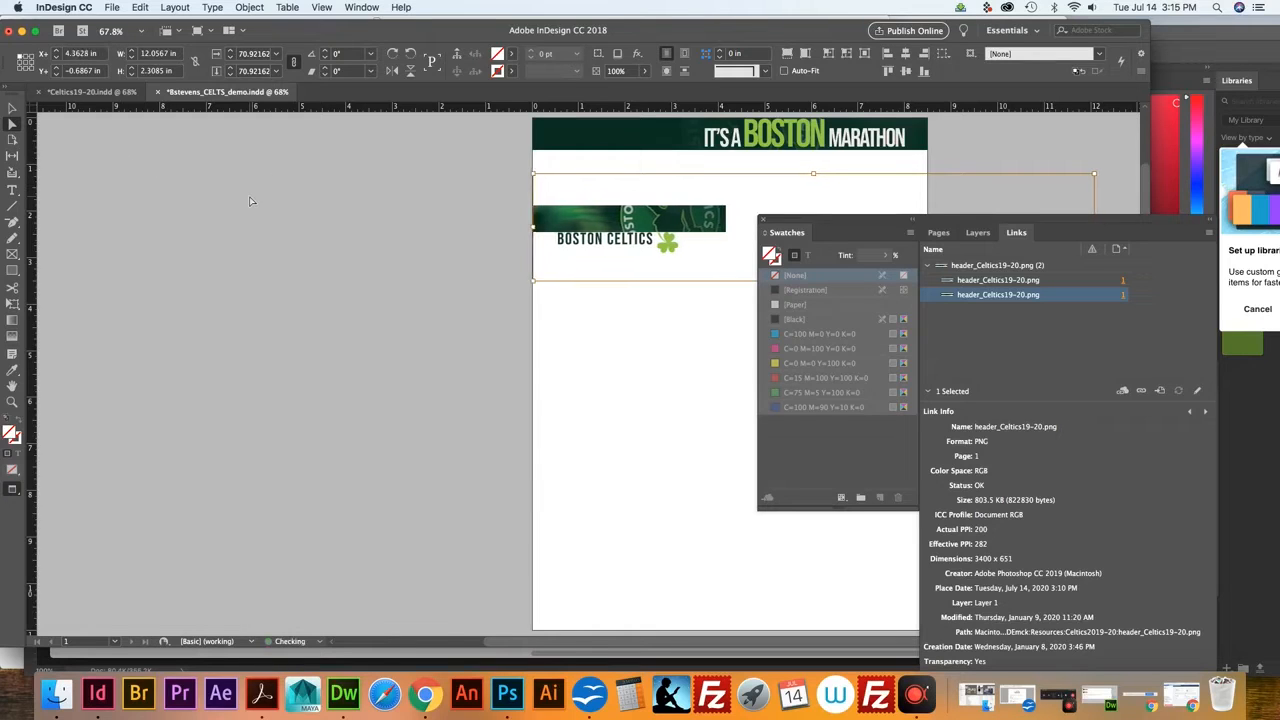
{"action": "key", "text": "Left"}
{"action": "key", "text": "Left"}
{"action": "key", "text": "Left"}
{"action": "key", "text": "Left"}
{"action": "key", "text": "Left"}
{"action": "key", "text": "Left"}
{"action": "key", "text": "Left"}
{"action": "key", "text": "Left"}
{"action": "key", "text": "Left"}
{"action": "key", "text": "Left"}
{"action": "key", "text": "Left"}
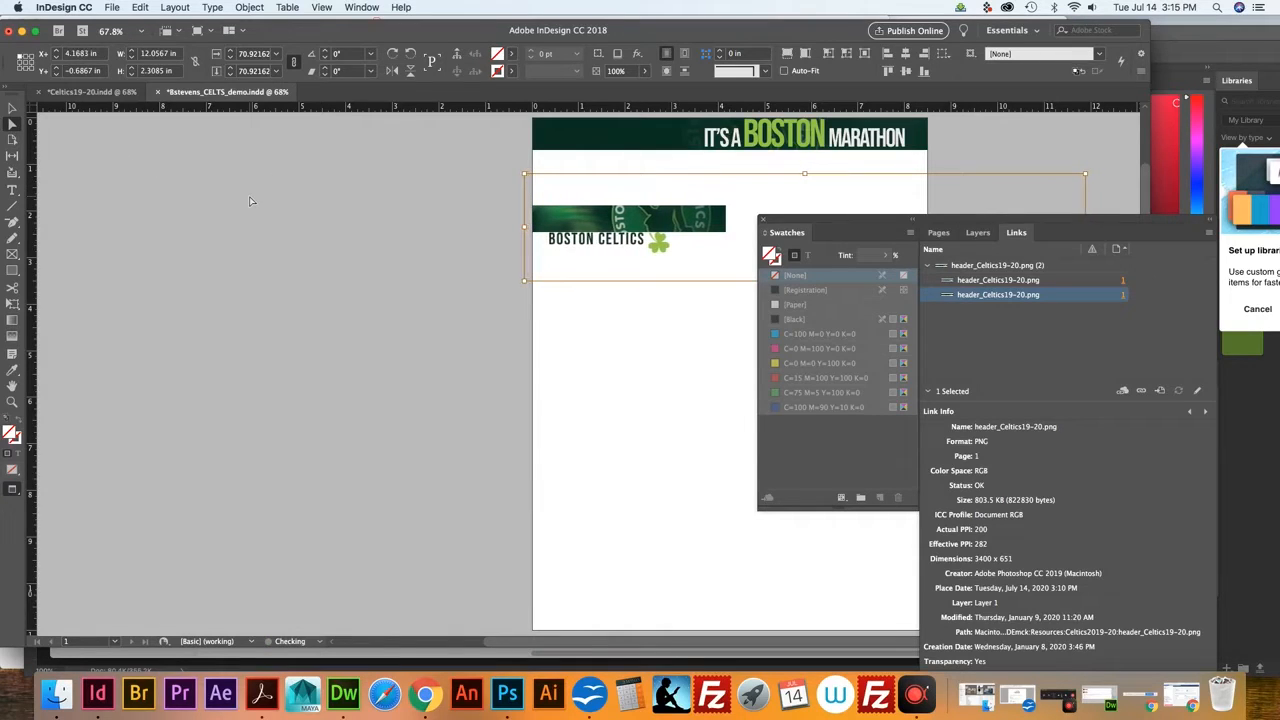
{"action": "key", "text": "Right"}
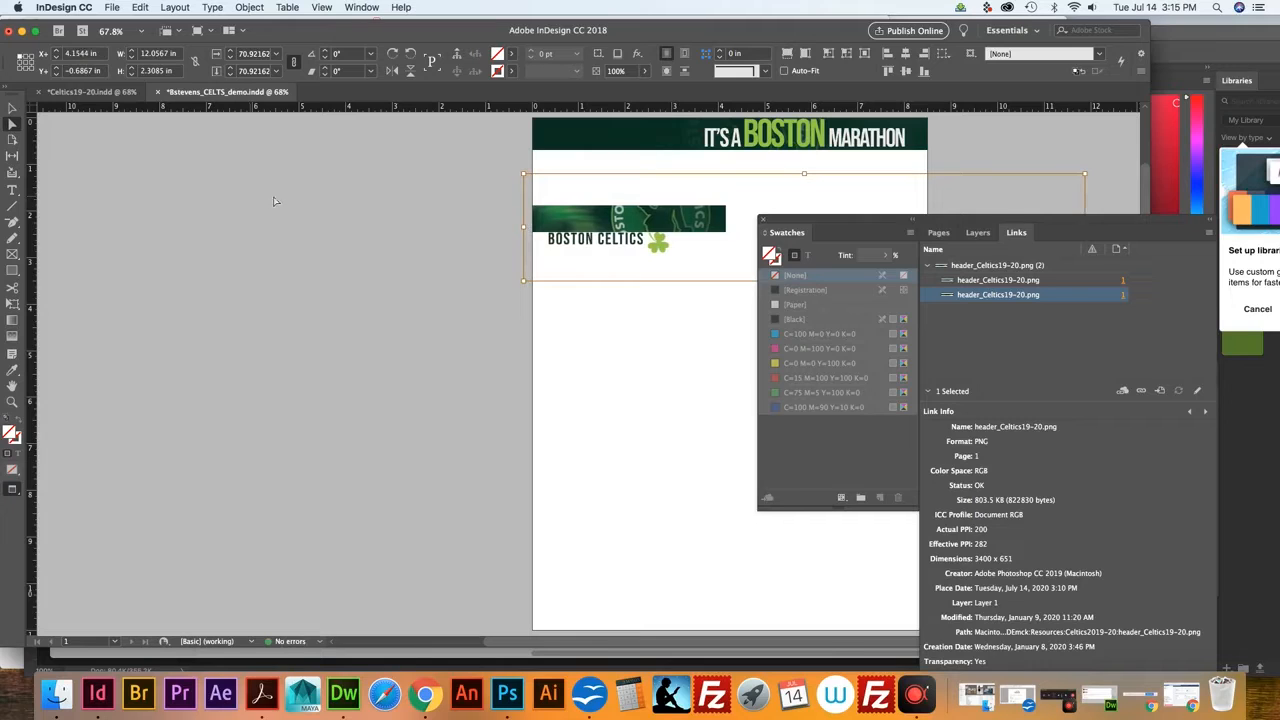
Move the duplicate frame up over the header strip, placing it at about X -4.92 in, Y 0.097 in
{"action": "left_click", "coordinate": [12, 107]}
{"action": "left_click", "coordinate": [178, 238]}
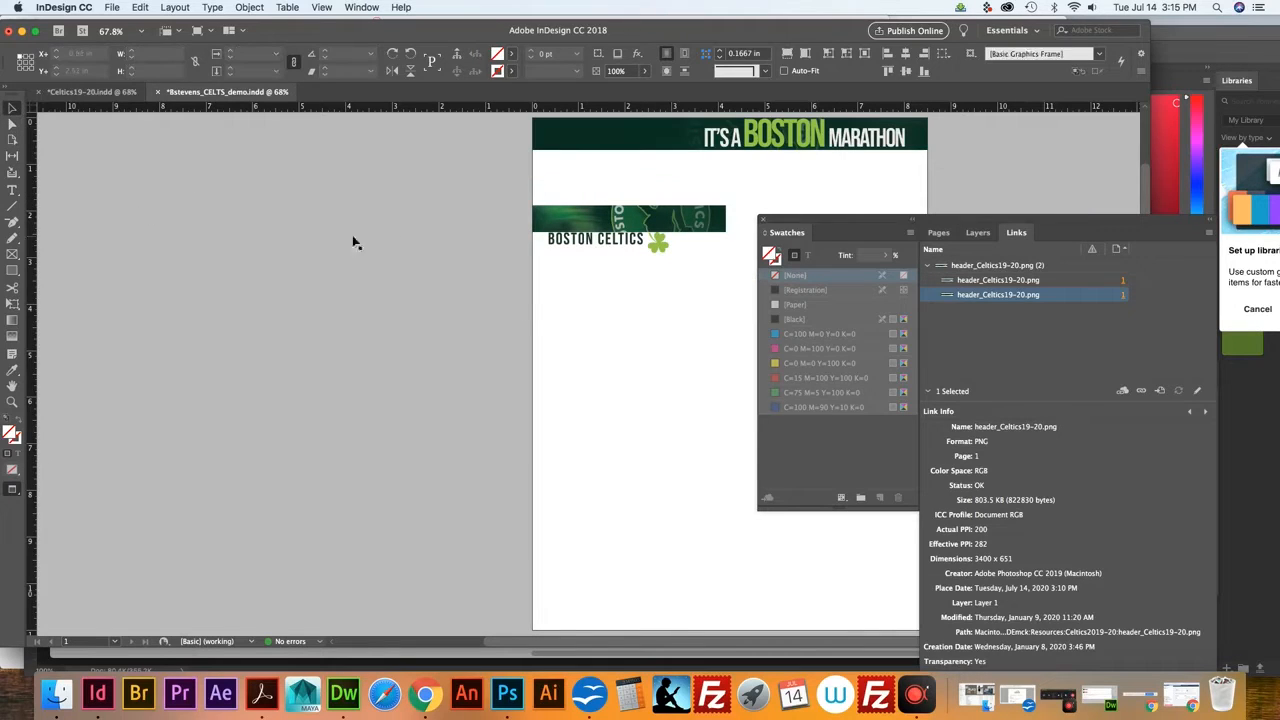
{"action": "left_click", "coordinate": [545, 237]}
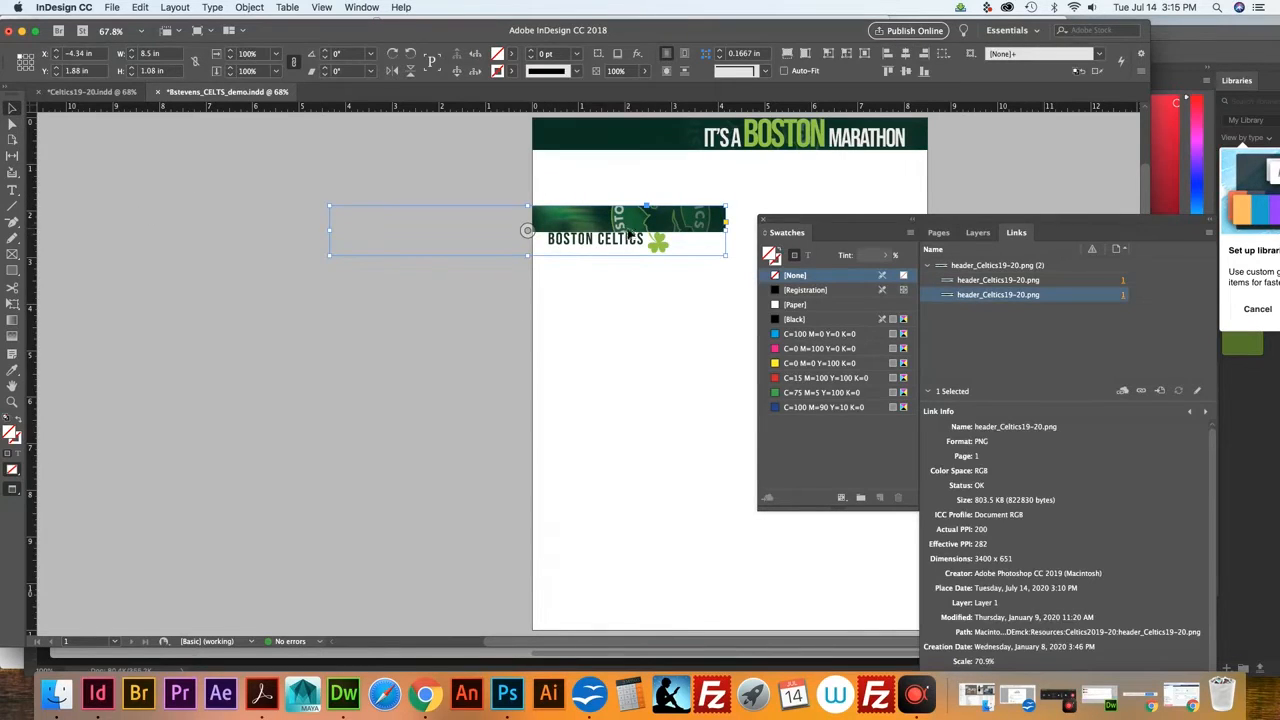
{"action": "left_click_drag", "start_coordinate": [635, 230], "coordinate": [611, 143]}
{"action": "key", "text": "Down"}
{"action": "key", "text": "Down"}
{"action": "key", "text": "Down"}
{"action": "key", "text": "Down"}
{"action": "key", "text": "Down"}
{"action": "key", "text": "Down"}
{"action": "key", "text": "Down"}
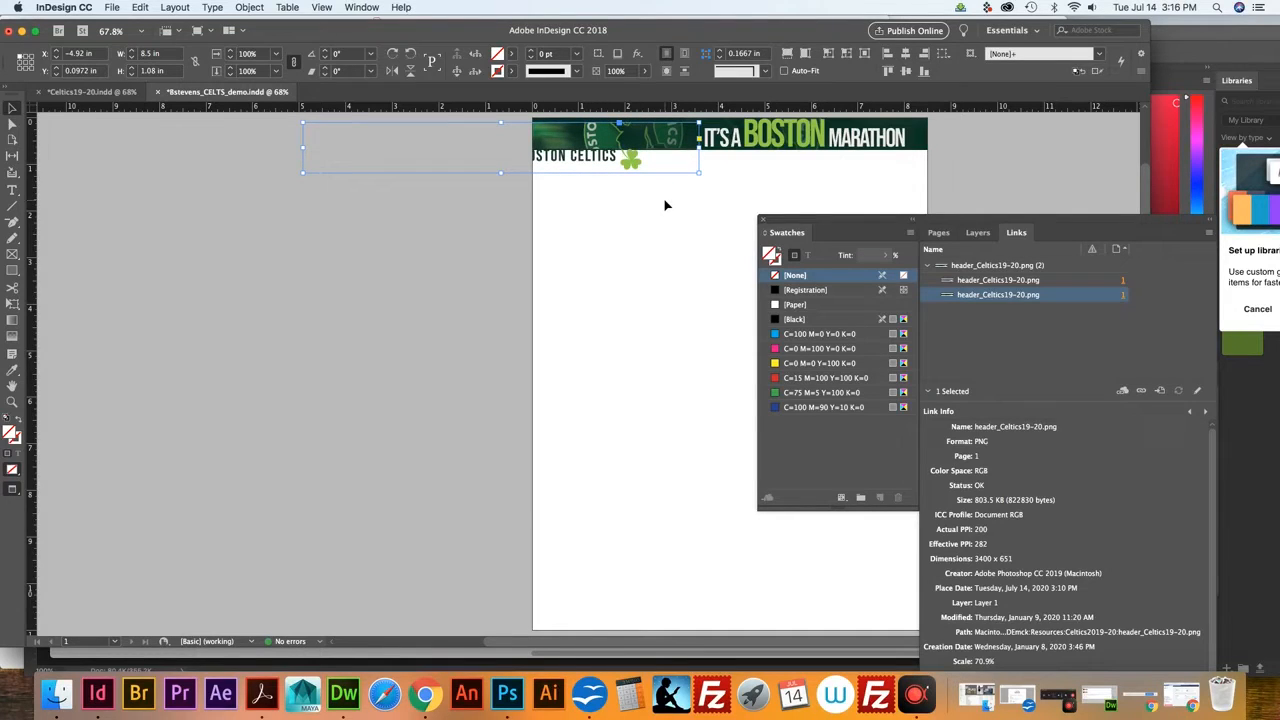
Scale the image content inside the duplicate frame up proportionally to about 77.1%
{"action": "left_click", "coordinate": [12, 123]}
{"action": "left_click", "coordinate": [618, 138]}
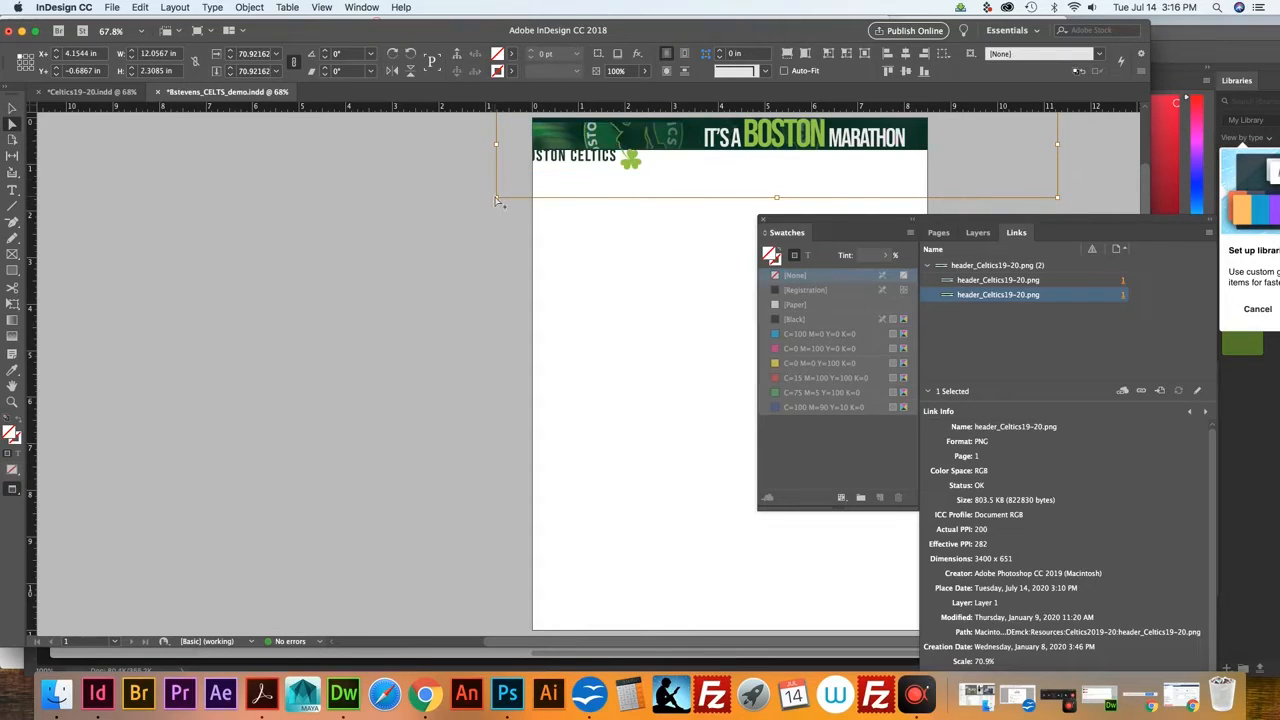
{"action": "left_click_drag", "start_coordinate": [497, 198], "coordinate": [491, 199]}
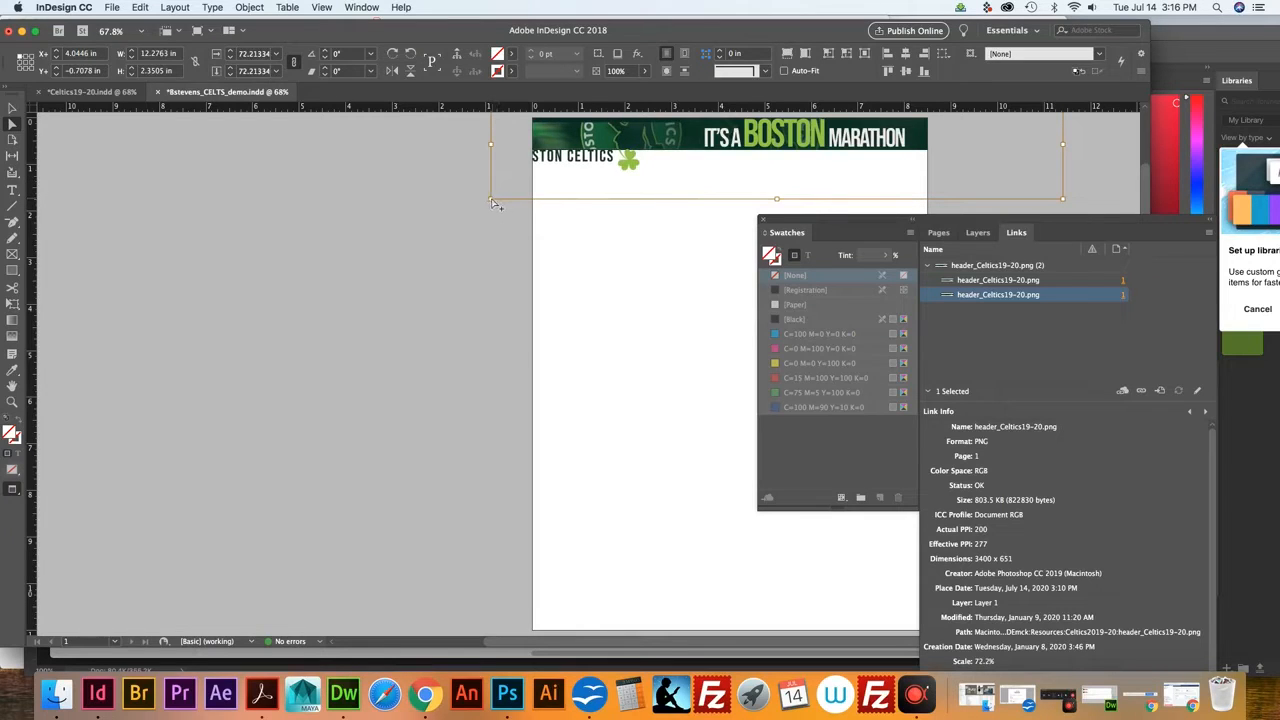
{"action": "left_click_drag", "start_coordinate": [491, 199], "coordinate": [480, 203]}
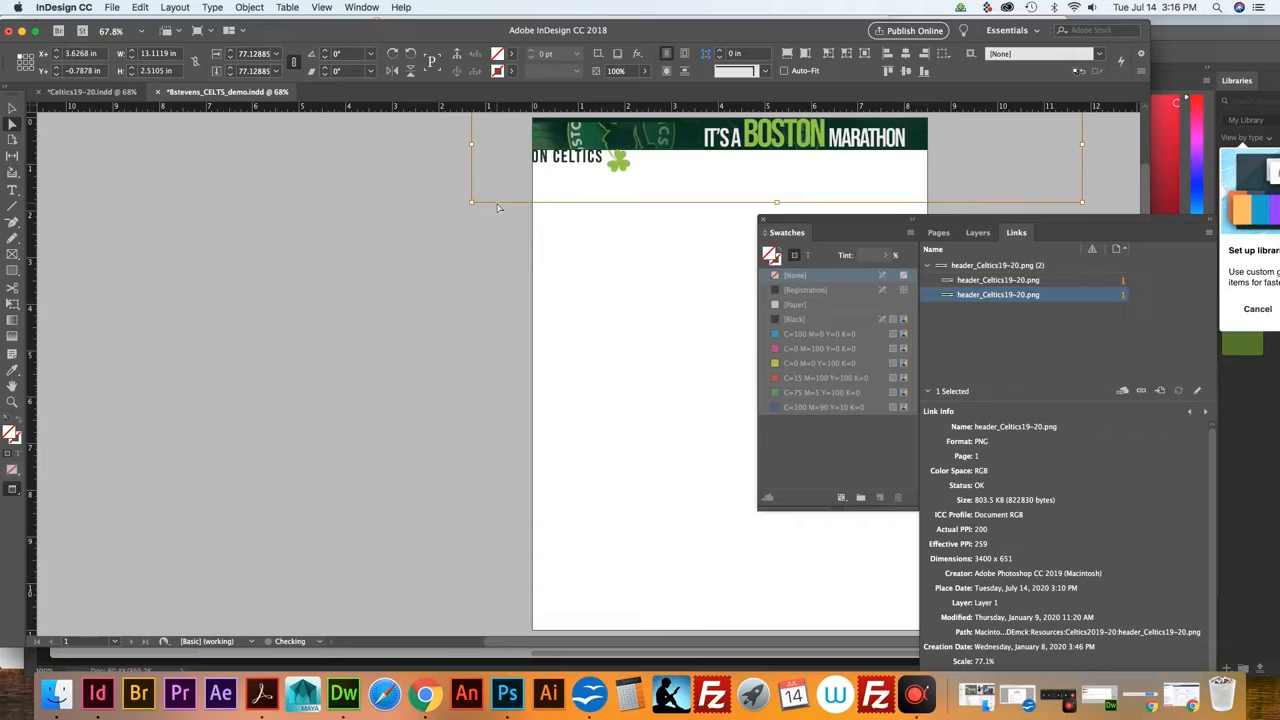
Nudge the duplicate frame's image content right to an X offset of about 4.27 in
{"action": "key", "text": "Right"}
{"action": "key", "text": "Right"}
{"action": "key", "text": "Right"}
{"action": "key", "text": "Right"}
{"action": "key", "text": "Right"}
{"action": "key", "text": "Right"}
{"action": "key", "text": "Right"}
{"action": "key", "text": "Right"}
{"action": "key", "text": "Right"}
{"action": "key", "text": "Right"}
{"action": "key", "text": "Right"}
{"action": "key", "text": "Right"}
{"action": "key", "text": "Right"}
{"action": "key", "text": "Right"}
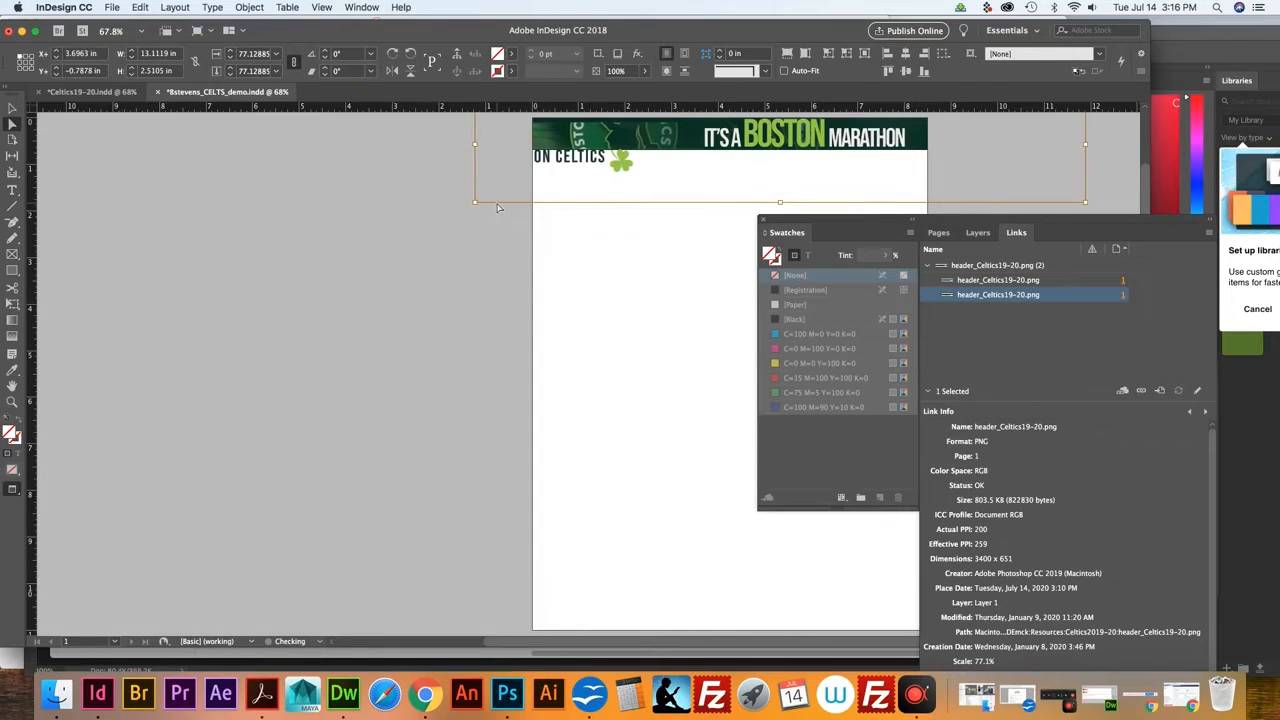
{"action": "key", "text": "Right"}
{"action": "key", "text": "Right"}
{"action": "key", "text": "Right"}
{"action": "key", "text": "Right"}
{"action": "key", "text": "Right"}
{"action": "key", "text": "Right"}
{"action": "key", "text": "Right"}
{"action": "key", "text": "Right"}
{"action": "key", "text": "Right"}
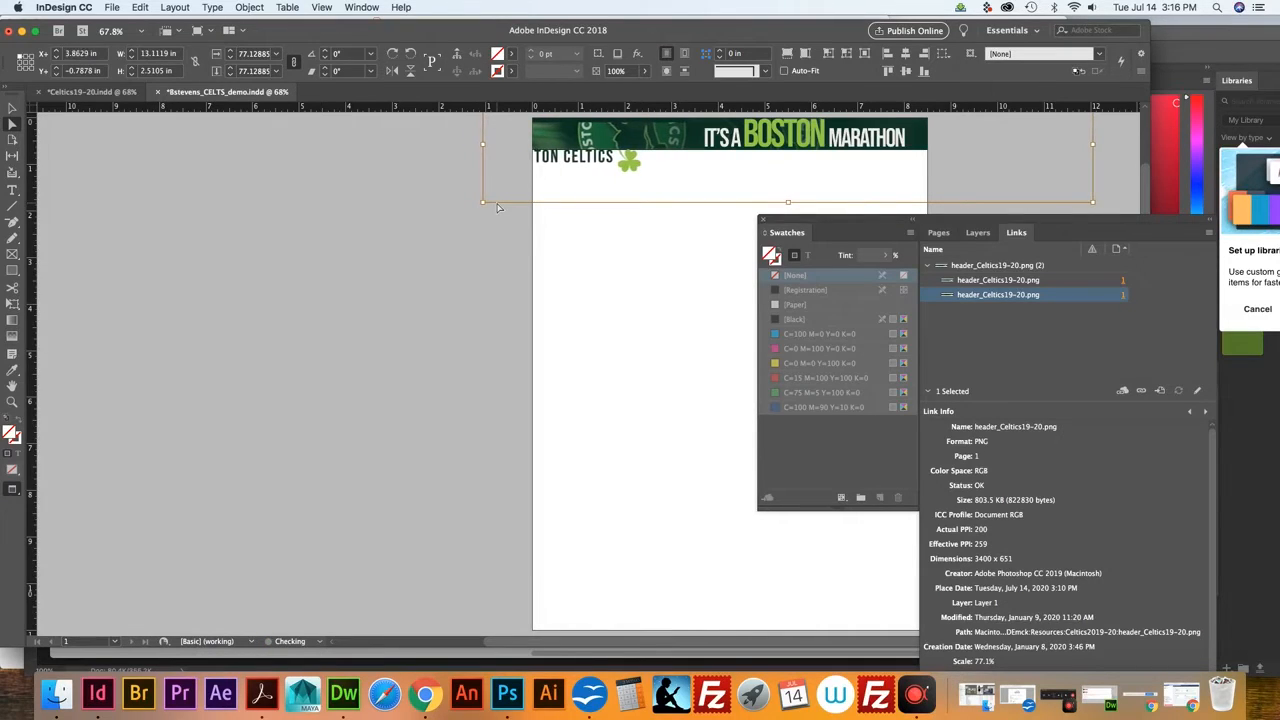
{"action": "key", "text": "Right"}
{"action": "key", "text": "Right"}
{"action": "key", "text": "Right"}
{"action": "key", "text": "Right"}
{"action": "key", "text": "Right"}
{"action": "key", "text": "Right"}
{"action": "key", "text": "Right"}
{"action": "key", "text": "Right"}
{"action": "key", "text": "Right"}
{"action": "key", "text": "Right"}
{"action": "key", "text": "Right"}
{"action": "key", "text": "Right"}
{"action": "key", "text": "Right"}
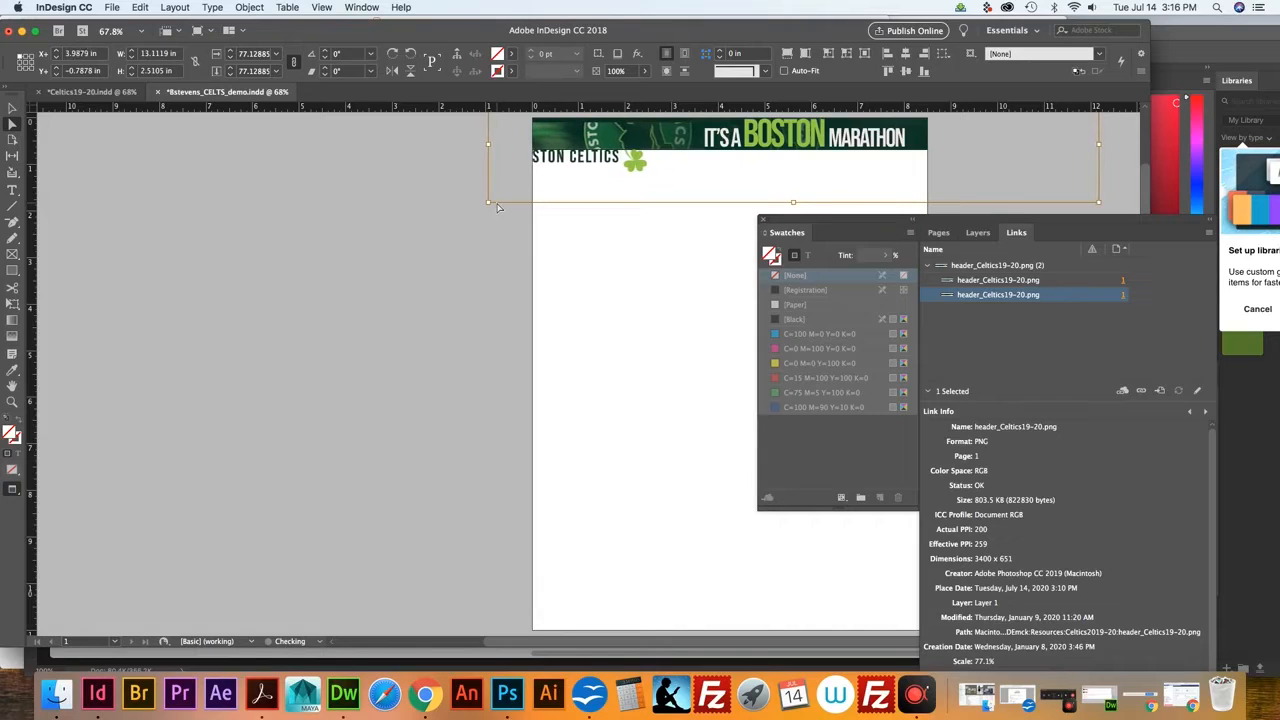
{"action": "key", "text": "Right"}
{"action": "key", "text": "Right"}
{"action": "key", "text": "Right"}
{"action": "key", "text": "Right"}
{"action": "key", "text": "Right"}
{"action": "key", "text": "Right"}
{"action": "key", "text": "Right"}
{"action": "key", "text": "Right"}
{"action": "key", "text": "Right"}
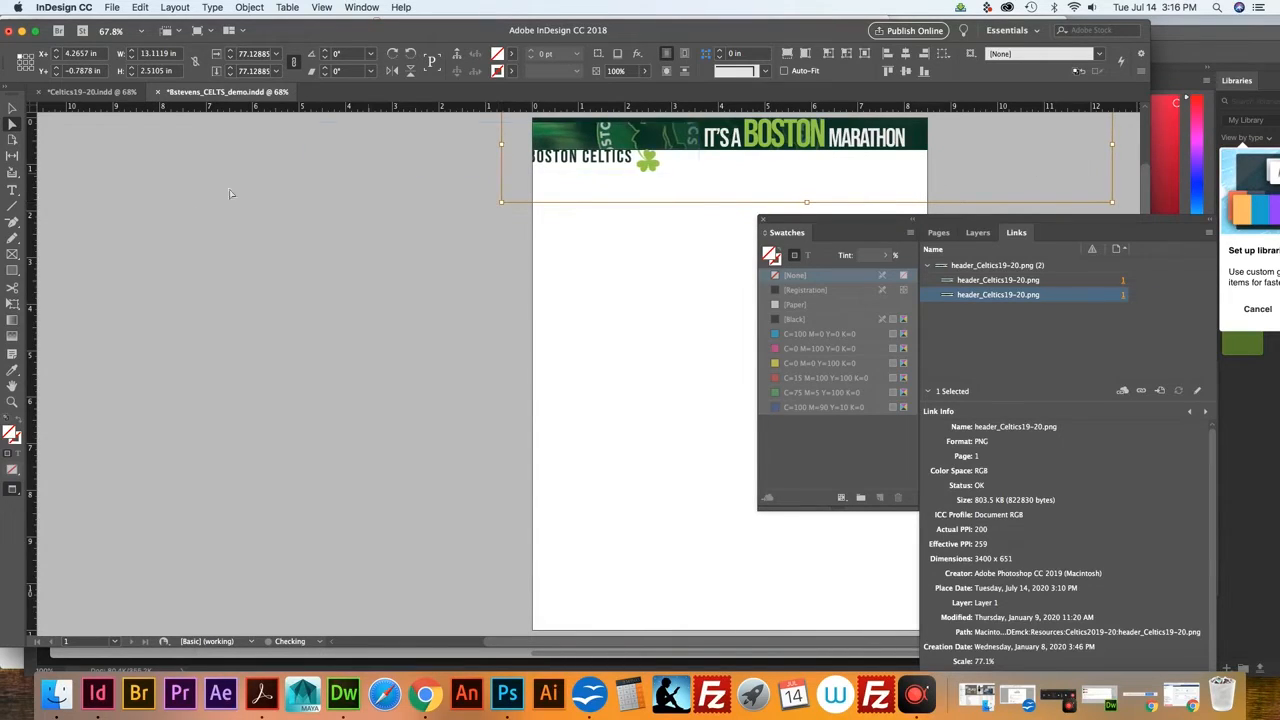
Nudge the image content of the original header frame right to an X offset of about -7.68 in
{"action": "left_click", "coordinate": [760, 134]}
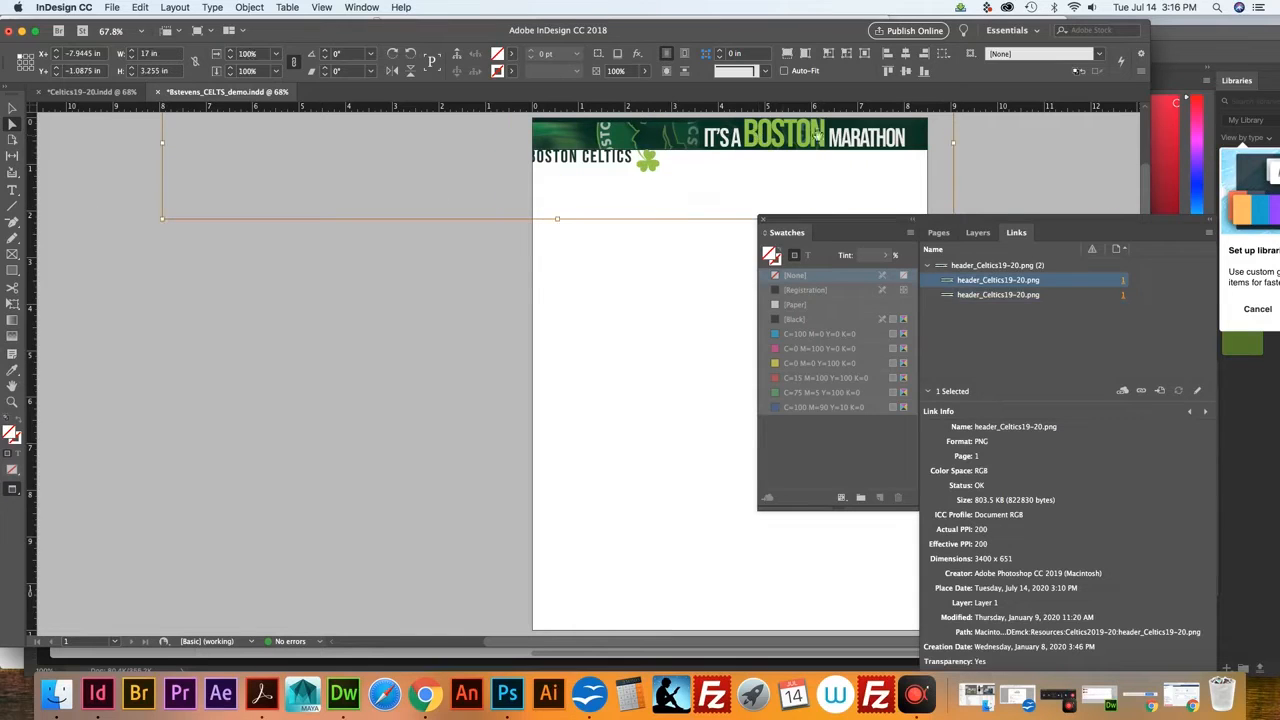
{"action": "key", "text": "Right"}
{"action": "key", "text": "Right"}
{"action": "key", "text": "Right"}
{"action": "key", "text": "Right"}
{"action": "key", "text": "Right"}
{"action": "key", "text": "Right"}
{"action": "key", "text": "Right"}
{"action": "key", "text": "Right"}
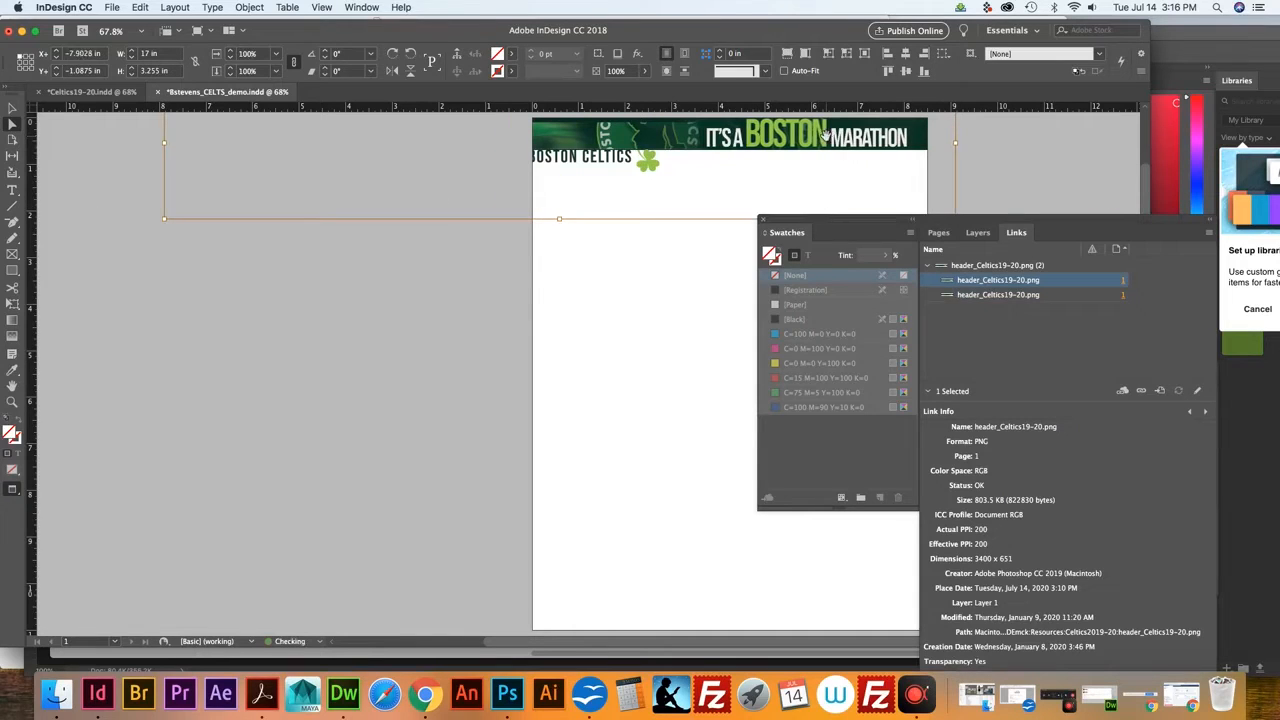
{"action": "key", "text": "Right"}
{"action": "key", "text": "Right"}
{"action": "key", "text": "Right"}
{"action": "key", "text": "Right"}
{"action": "key", "text": "Right"}
{"action": "key", "text": "Right"}
{"action": "key", "text": "Right"}
{"action": "key", "text": "Right"}
{"action": "key", "text": "Right"}
{"action": "key", "text": "Right"}
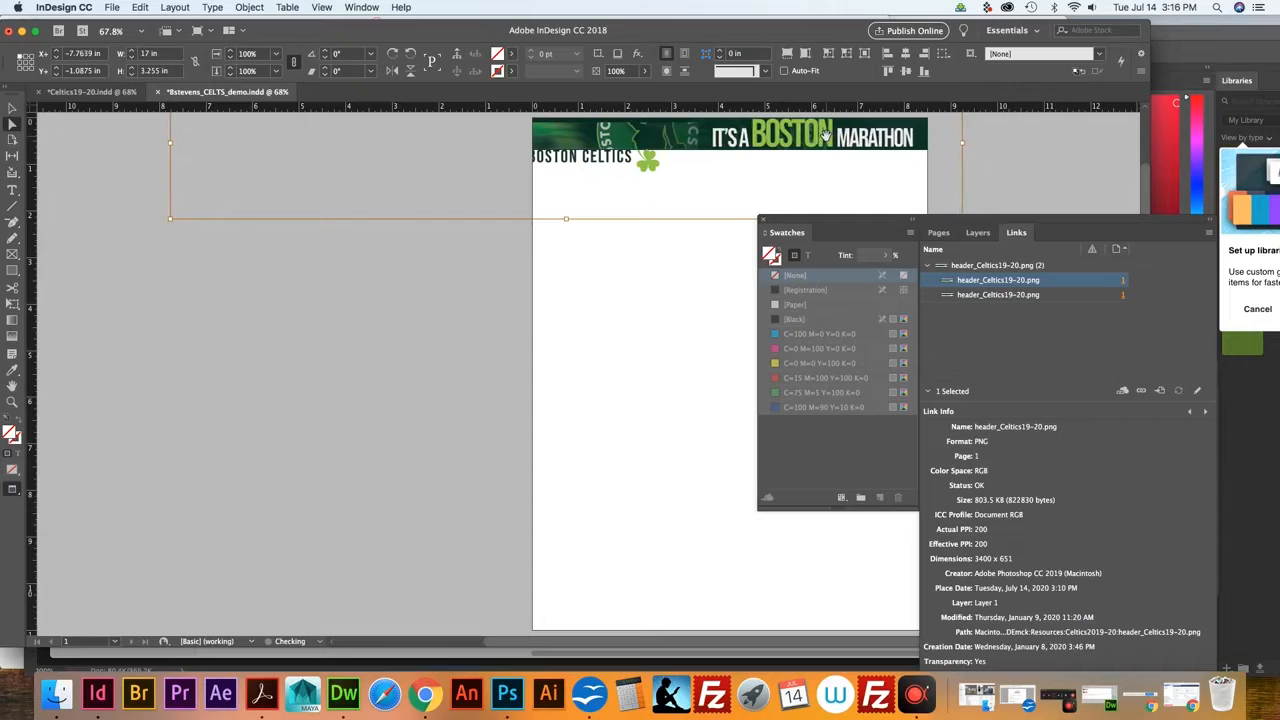
{"action": "key", "text": "Right"}
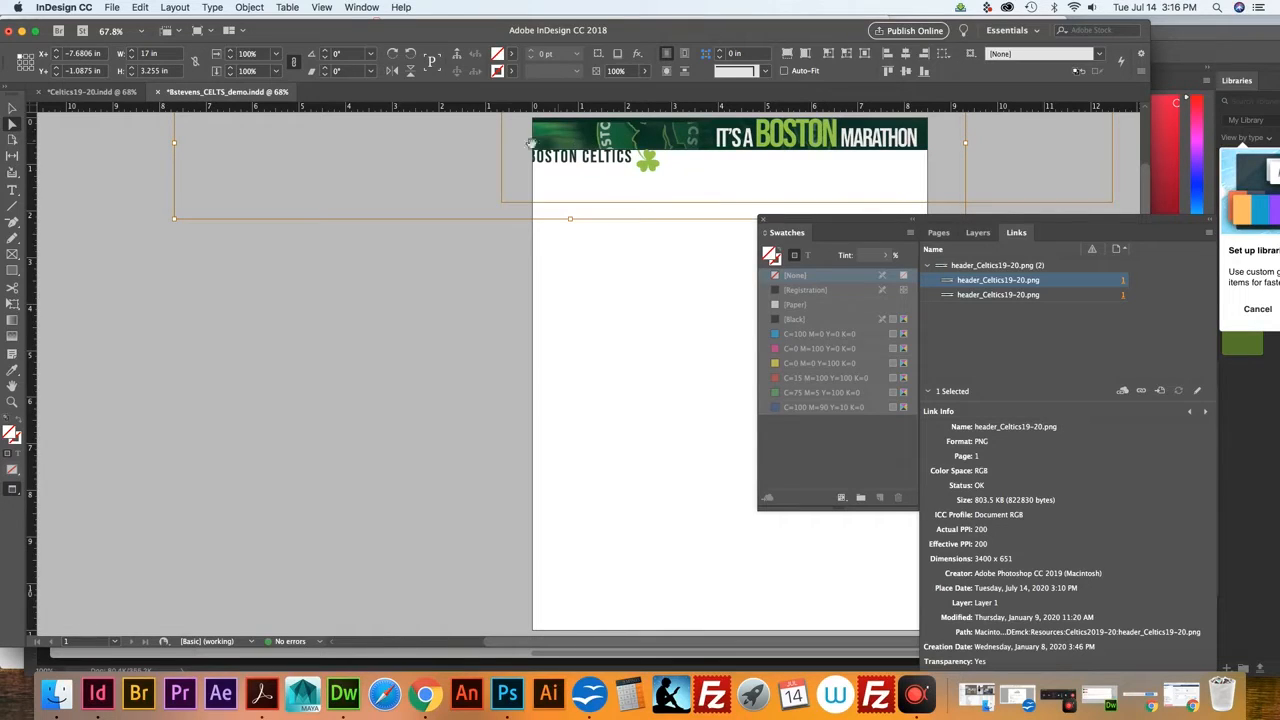
Nudge the duplicate frame's image content down and right to offsets of about X 4.35 in, Y -0.75 in
{"action": "left_click", "coordinate": [592, 137]}
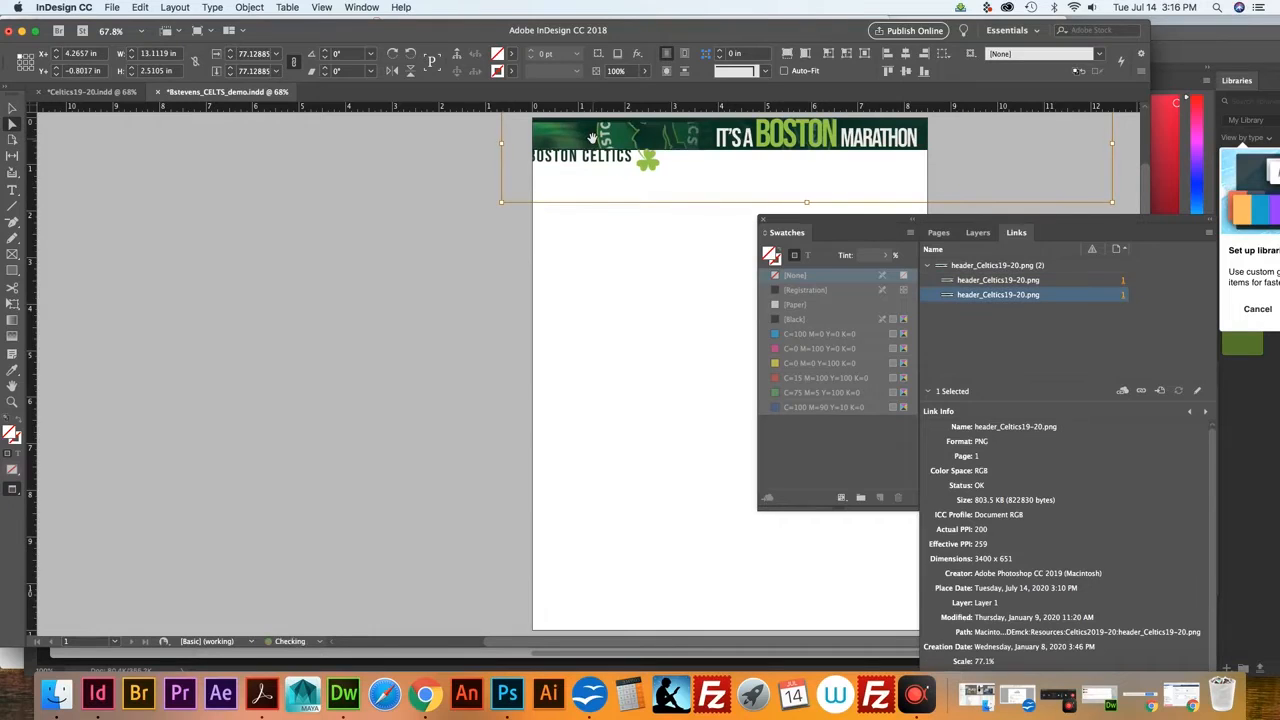
{"action": "key", "text": "Down"}
{"action": "key", "text": "Down"}
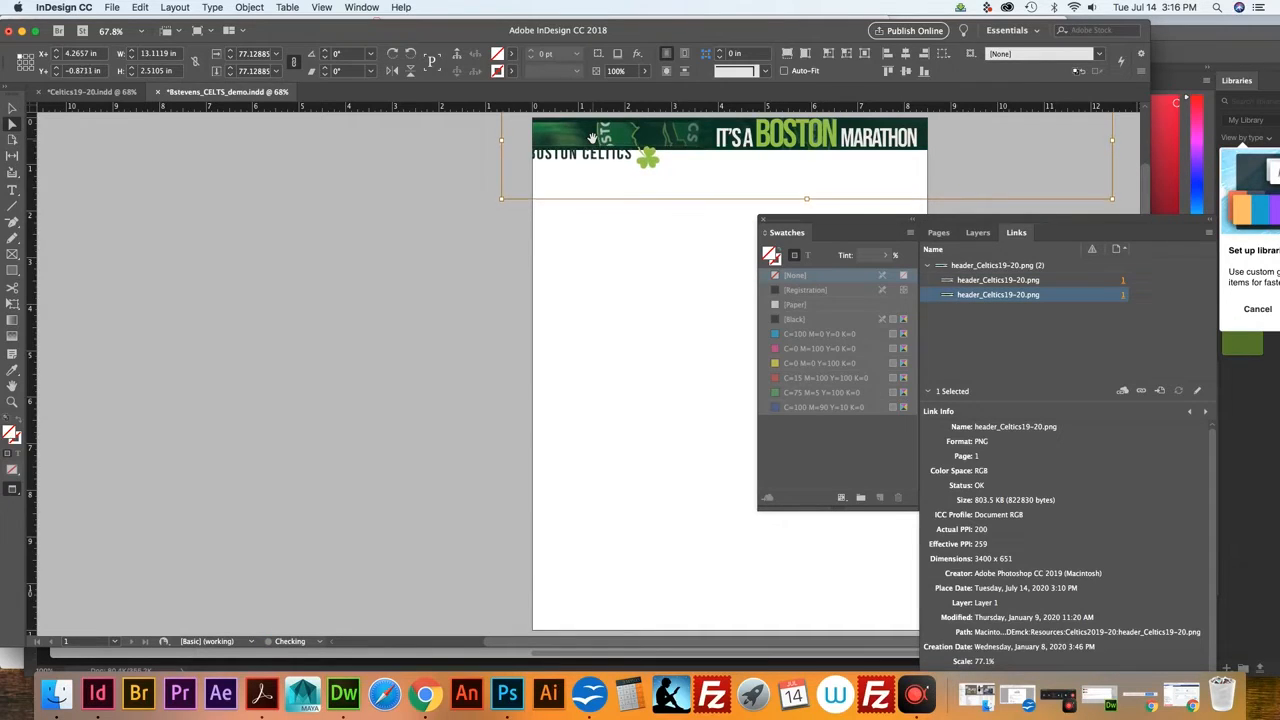
{"action": "key", "text": "Down"}
{"action": "key", "text": "Down"}
{"action": "key", "text": "Down"}
{"action": "key", "text": "Down"}
{"action": "key", "text": "Right"}
{"action": "key", "text": "Right"}
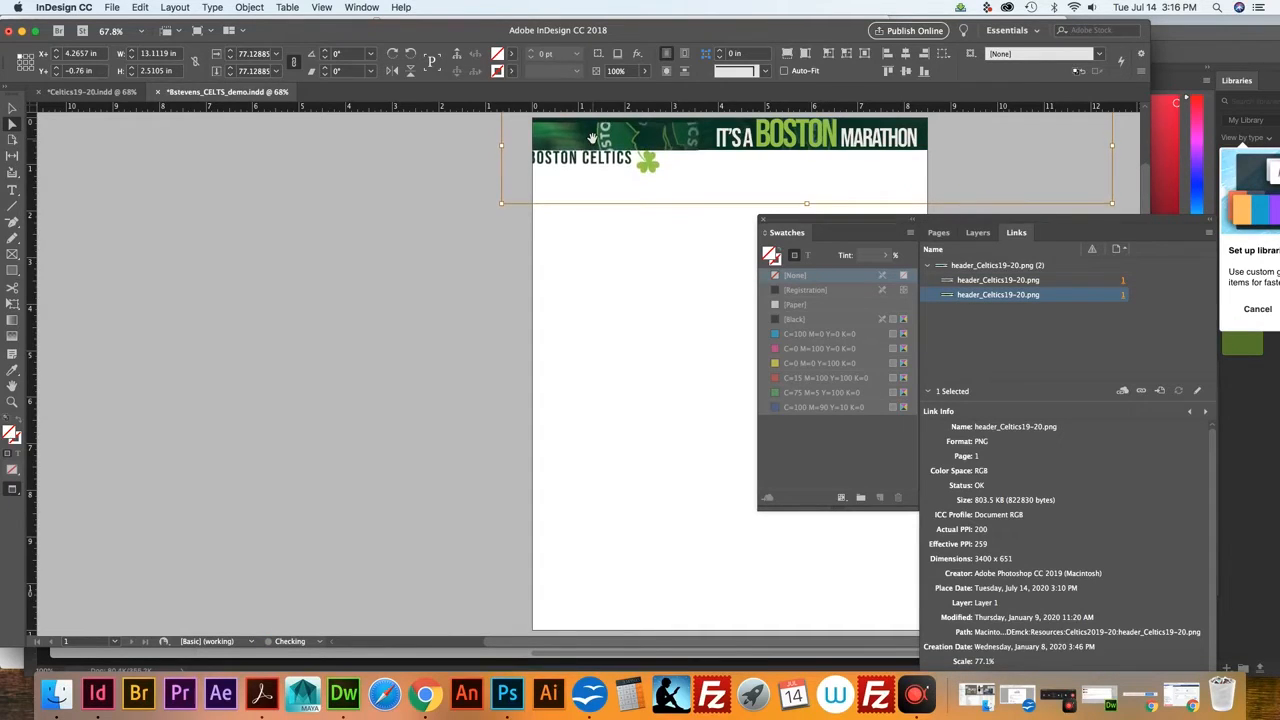
{"action": "key", "text": "Right"}
{"action": "key", "text": "Right"}
{"action": "key", "text": "Right"}
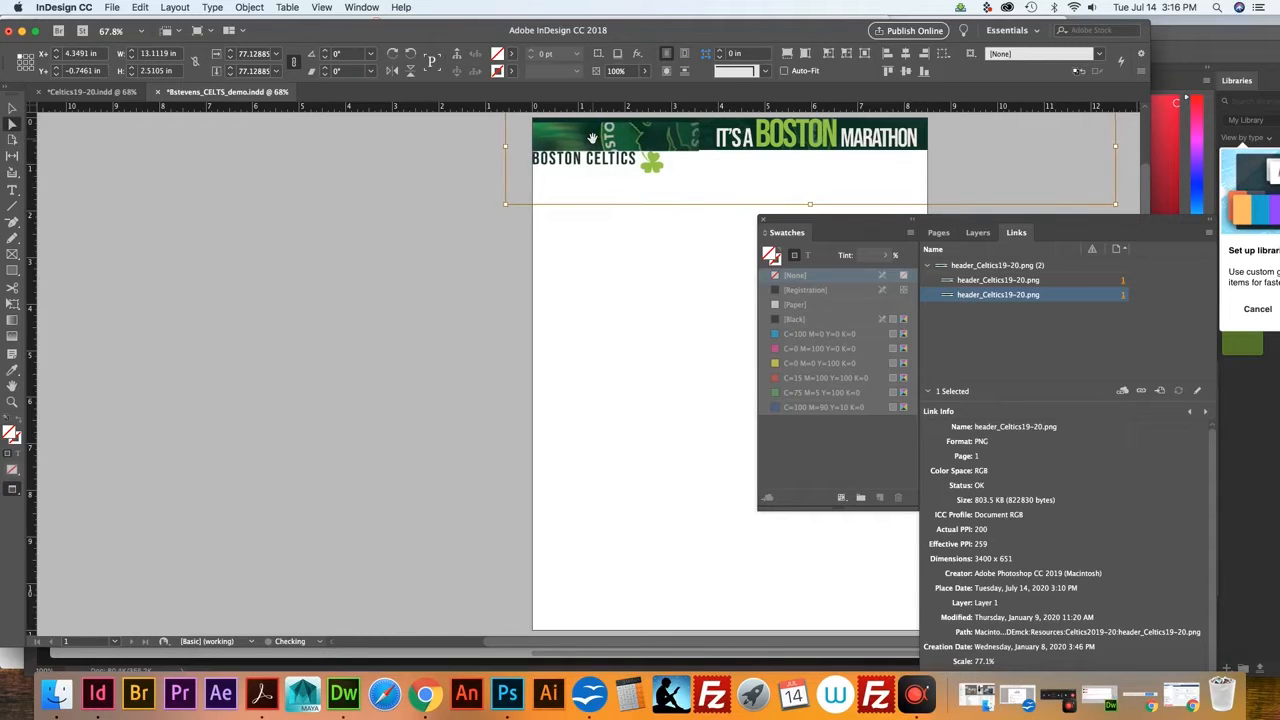
Extend the duplicate frame's right edge to a frame width of 8.76 in and nudge the frame up to Y 0.0694 in
{"action": "left_click", "coordinate": [647, 136]}
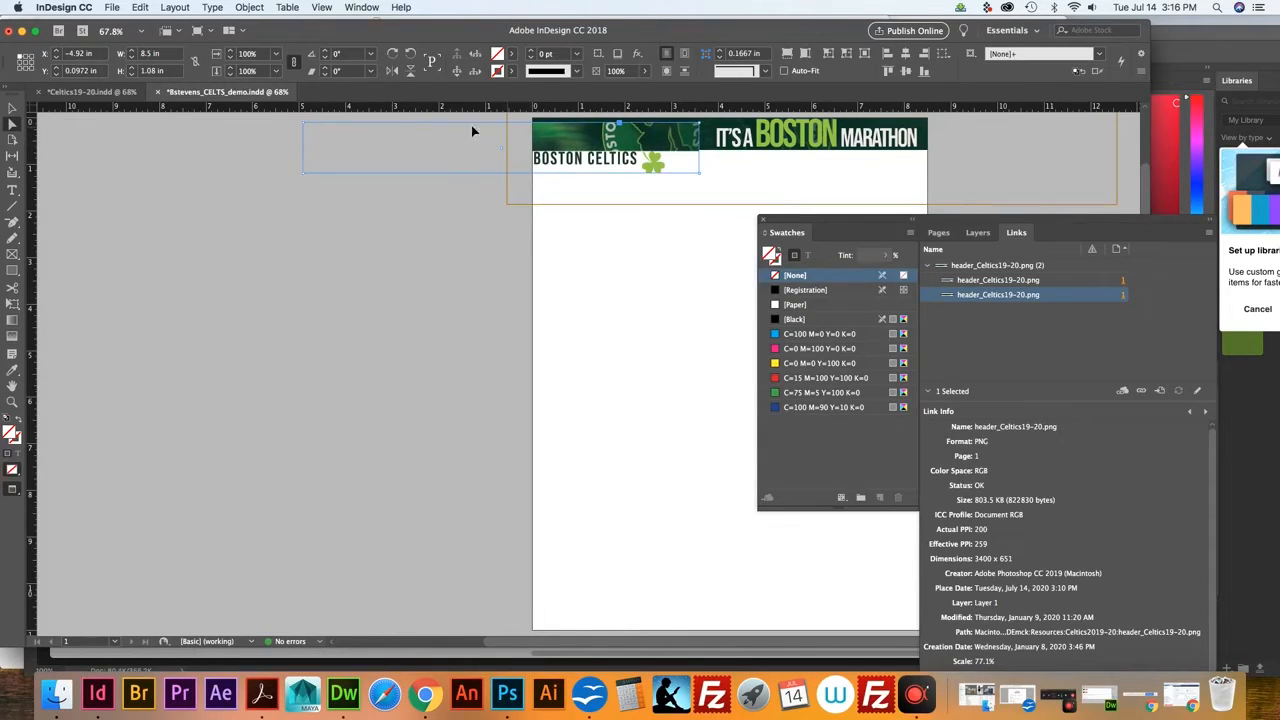
{"action": "left_click", "coordinate": [12, 108]}
{"action": "left_click_drag", "start_coordinate": [699, 147], "coordinate": [711, 147]}
{"action": "left_click", "coordinate": [493, 245]}
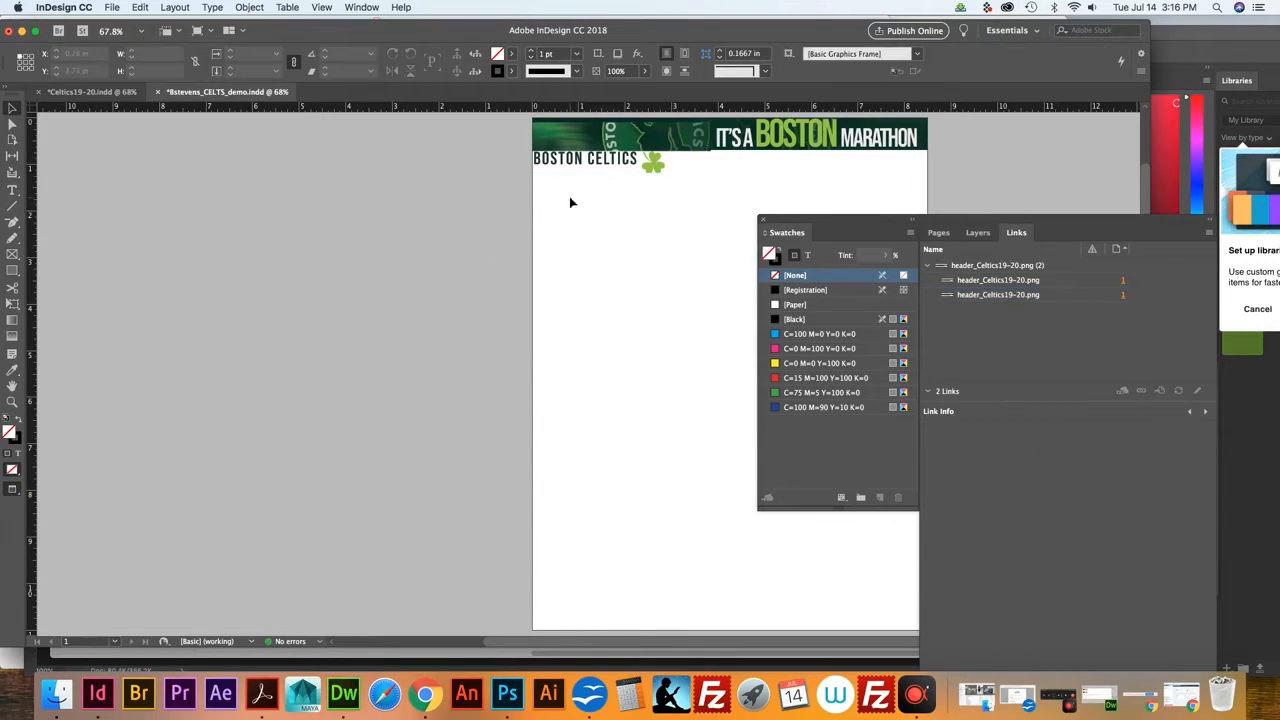
{"action": "left_click", "coordinate": [662, 145]}
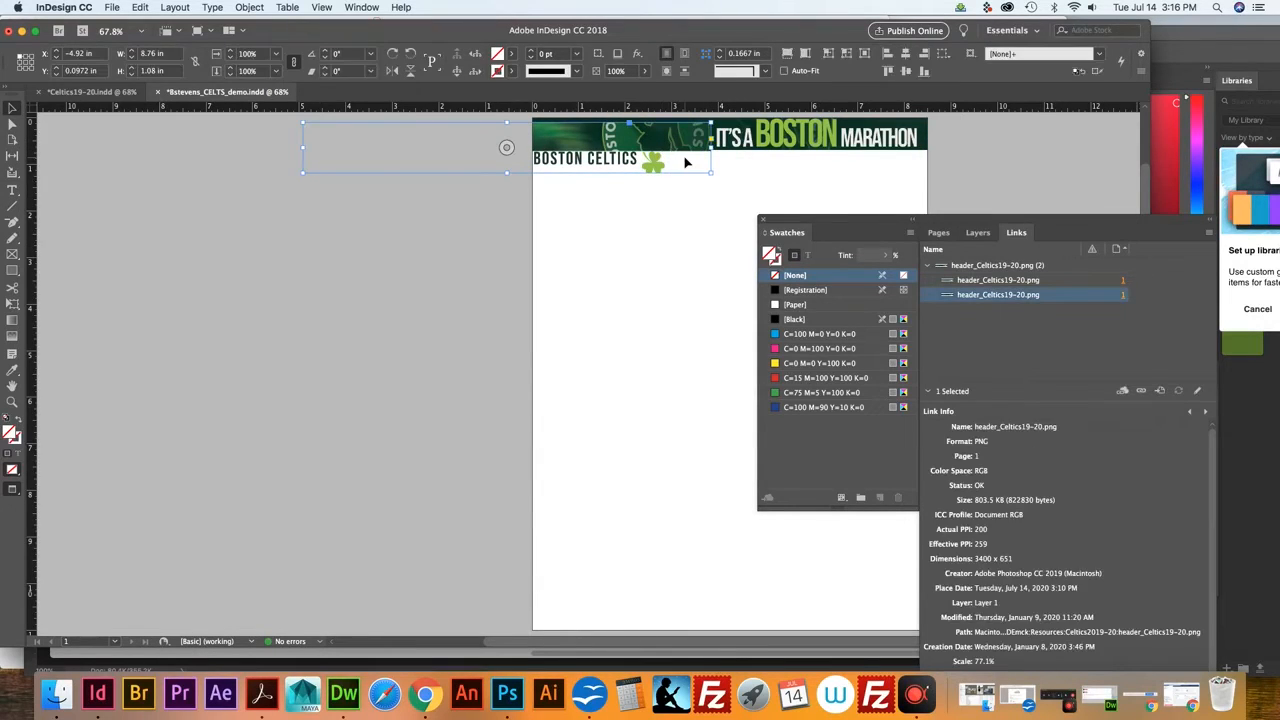
{"action": "key", "text": "Up"}
{"action": "key", "text": "Up"}
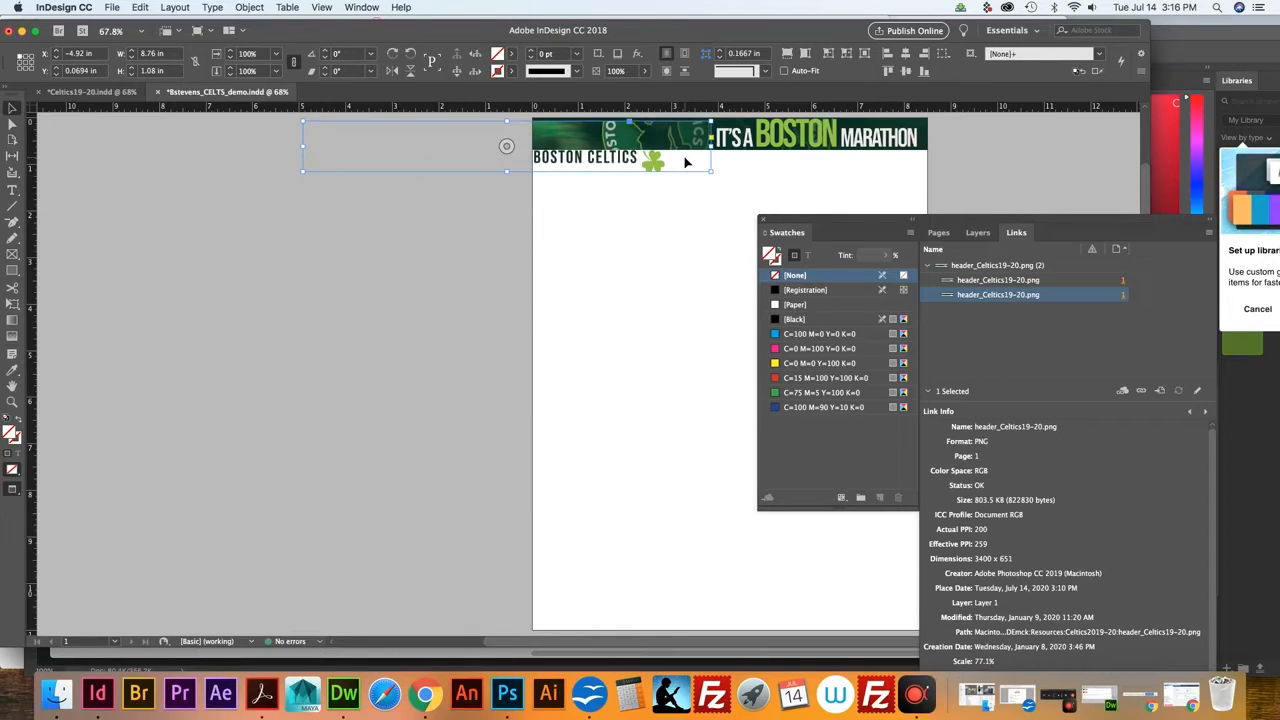
{"action": "left_click", "coordinate": [446, 288]}
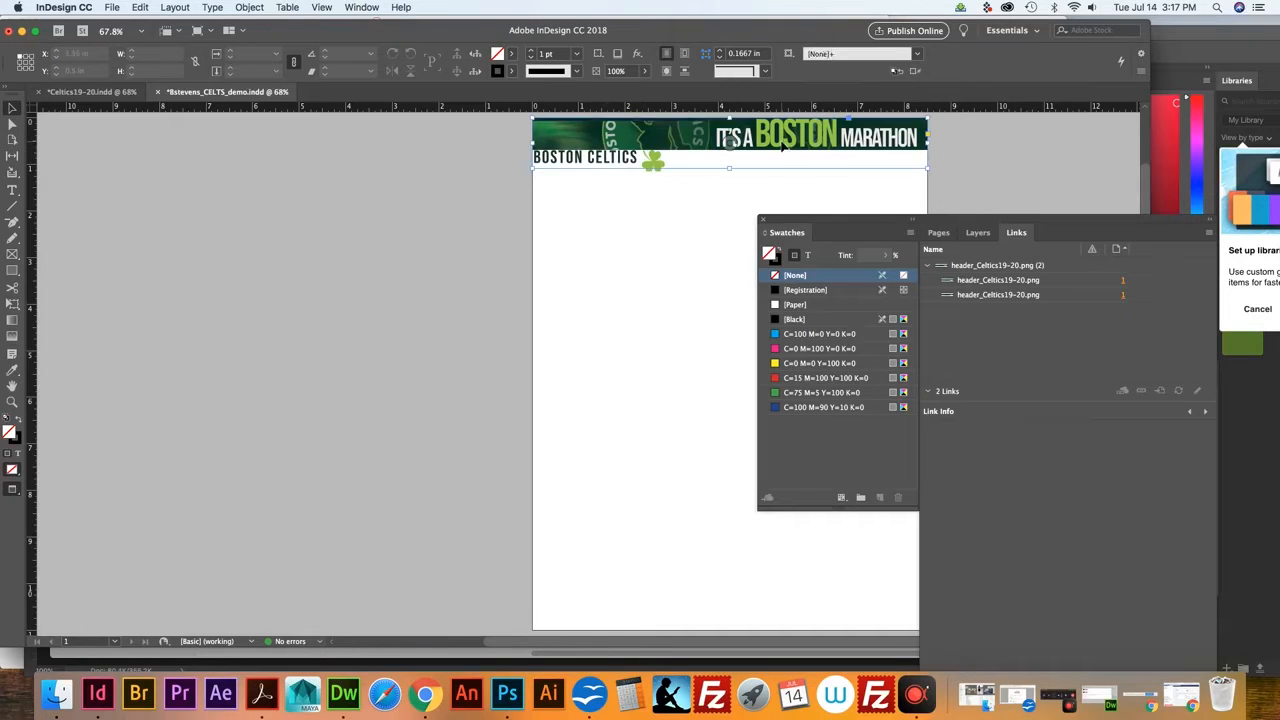
Scale the original header frame's image content down to about 91.1% and nudge it right to an X offset of about -6.53 in
{"action": "left_click", "coordinate": [788, 138]}
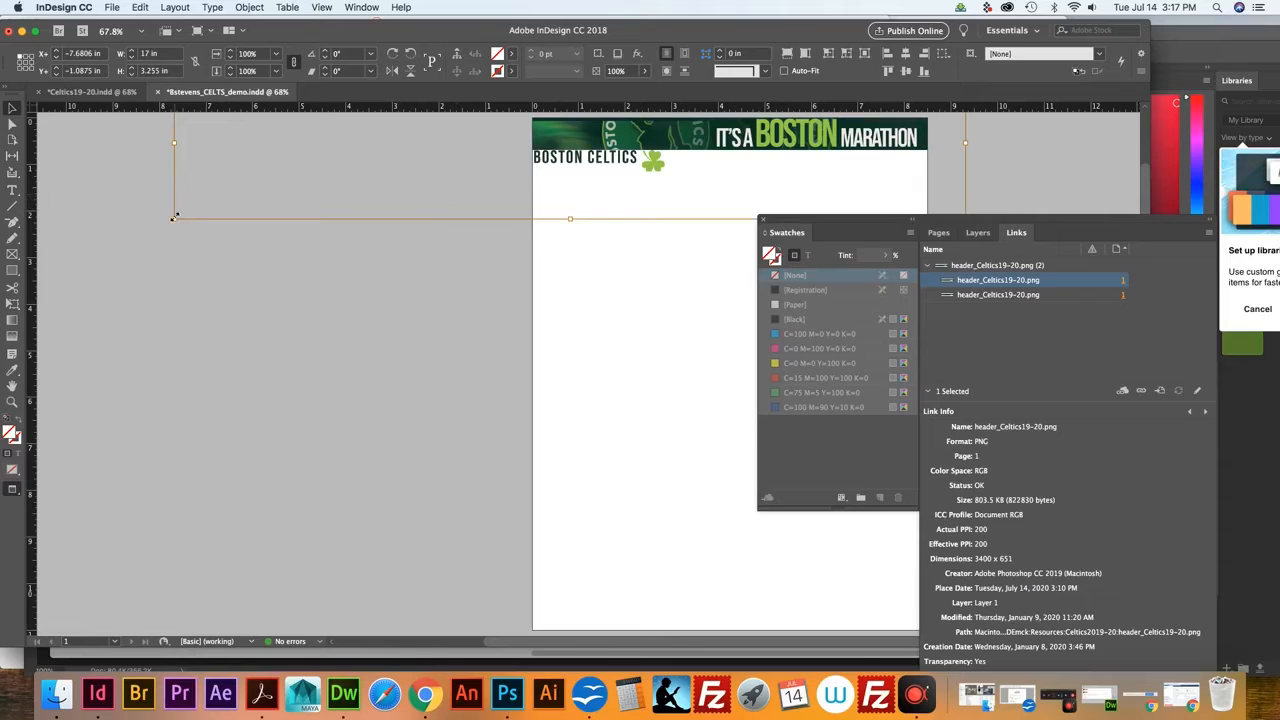
{"action": "left_click_drag", "start_coordinate": [175, 216], "coordinate": [208, 201]}
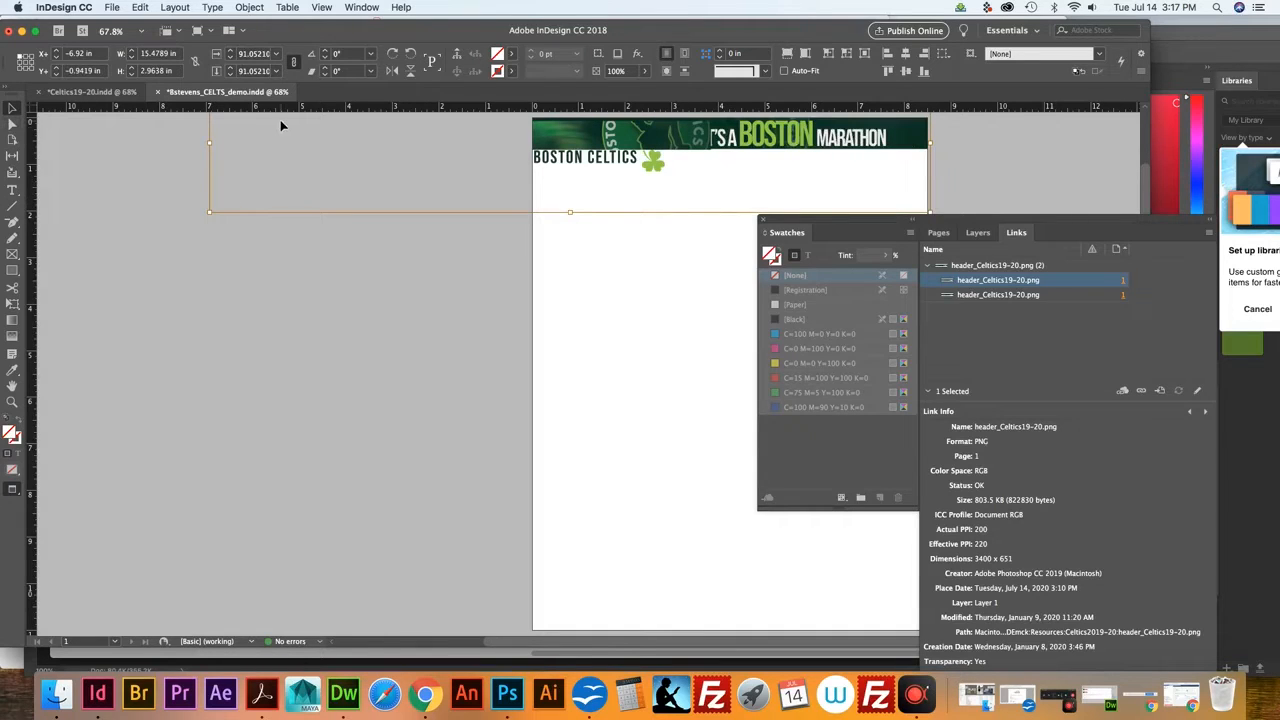
{"action": "key", "text": "Right"}
{"action": "key", "text": "Right"}
{"action": "key", "text": "Right"}
{"action": "key", "text": "Right"}
{"action": "key", "text": "Right"}
{"action": "key", "text": "Right"}
{"action": "key", "text": "Right"}
{"action": "key", "text": "Right"}
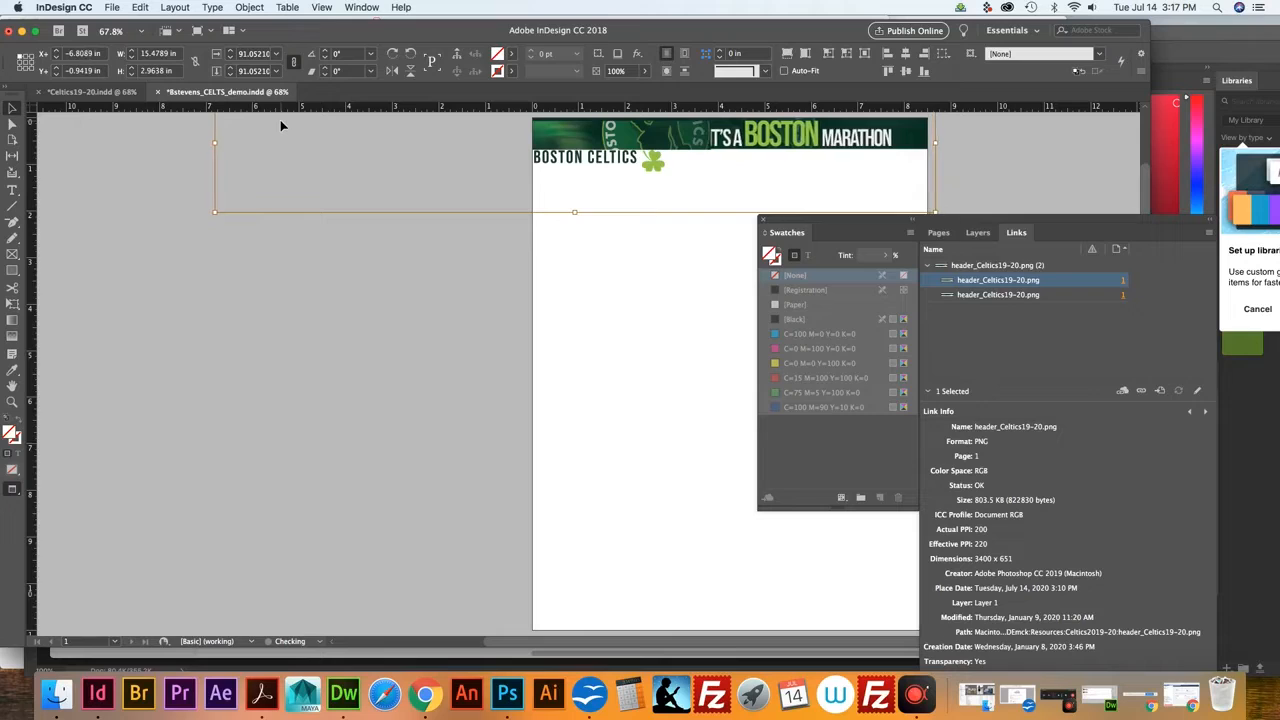
{"action": "key", "text": "Right"}
{"action": "key", "text": "Right"}
{"action": "key", "text": "Right"}
{"action": "key", "text": "Right"}
{"action": "key", "text": "Right"}
{"action": "key", "text": "Right"}
{"action": "key", "text": "Right"}
{"action": "key", "text": "Right"}
{"action": "key", "text": "Right"}
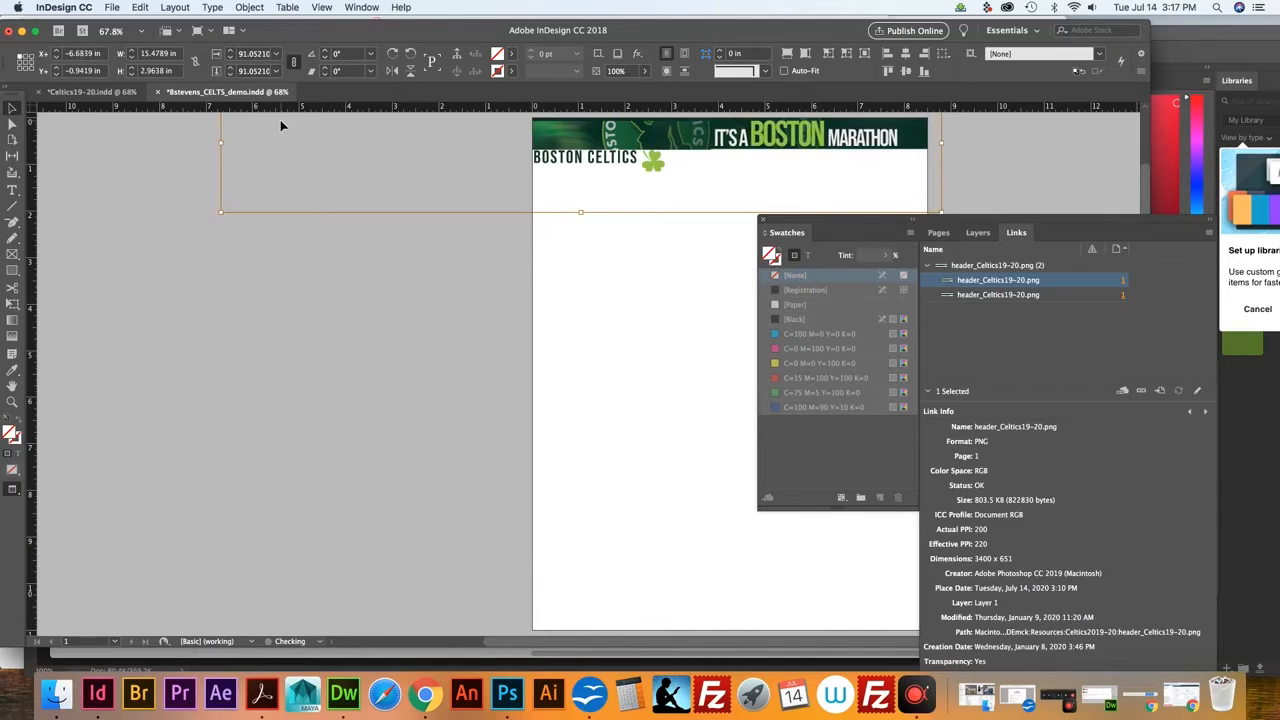
{"action": "key", "text": "Right"}
{"action": "key", "text": "Right"}
{"action": "key", "text": "Right"}
{"action": "key", "text": "Right"}
{"action": "key", "text": "Right"}
{"action": "key", "text": "Right"}
{"action": "key", "text": "Right"}
{"action": "key", "text": "Right"}
{"action": "key", "text": "Right"}
{"action": "key", "text": "Right"}
{"action": "key", "text": "Right"}
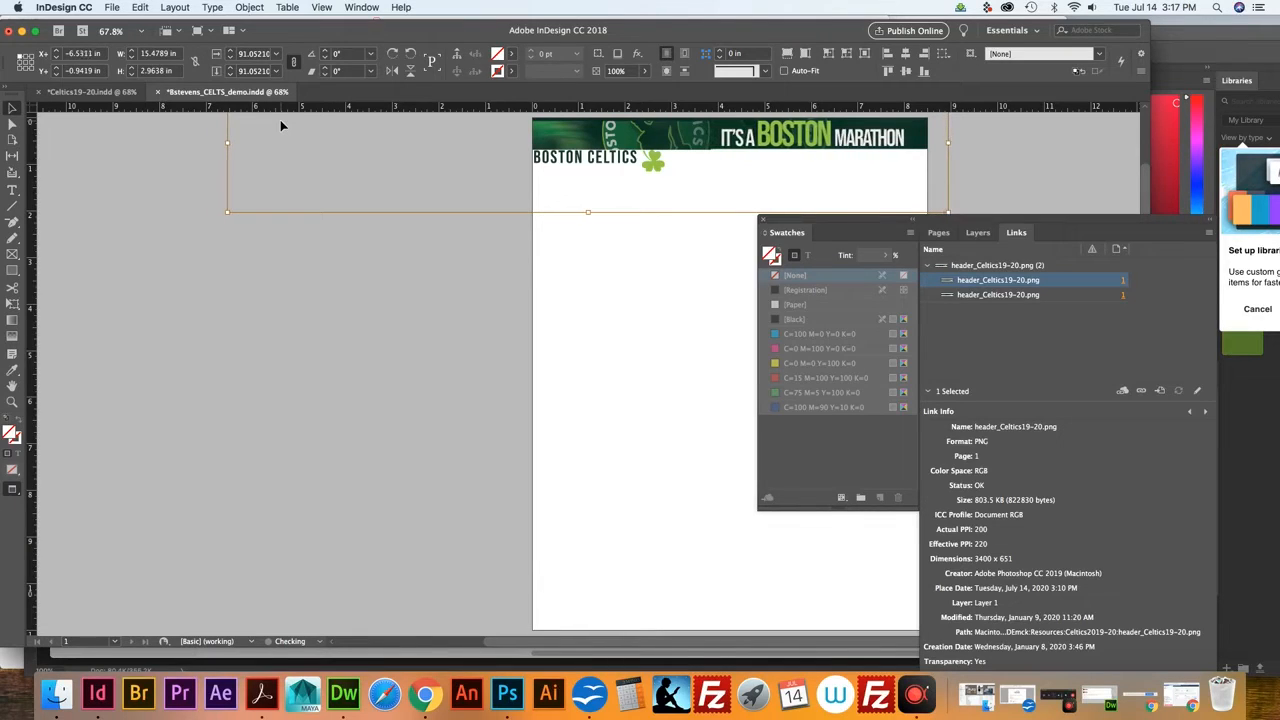
Nudge the original header frame's image content right to an X offset of about -6.33 in
{"action": "key", "text": "Right"}
{"action": "key", "text": "Right"}
{"action": "key", "text": "Right"}
{"action": "key", "text": "Right"}
{"action": "key", "text": "Right"}
{"action": "key", "text": "Right"}
{"action": "key", "text": "Right"}
{"action": "key", "text": "Right"}
{"action": "key", "text": "Right"}
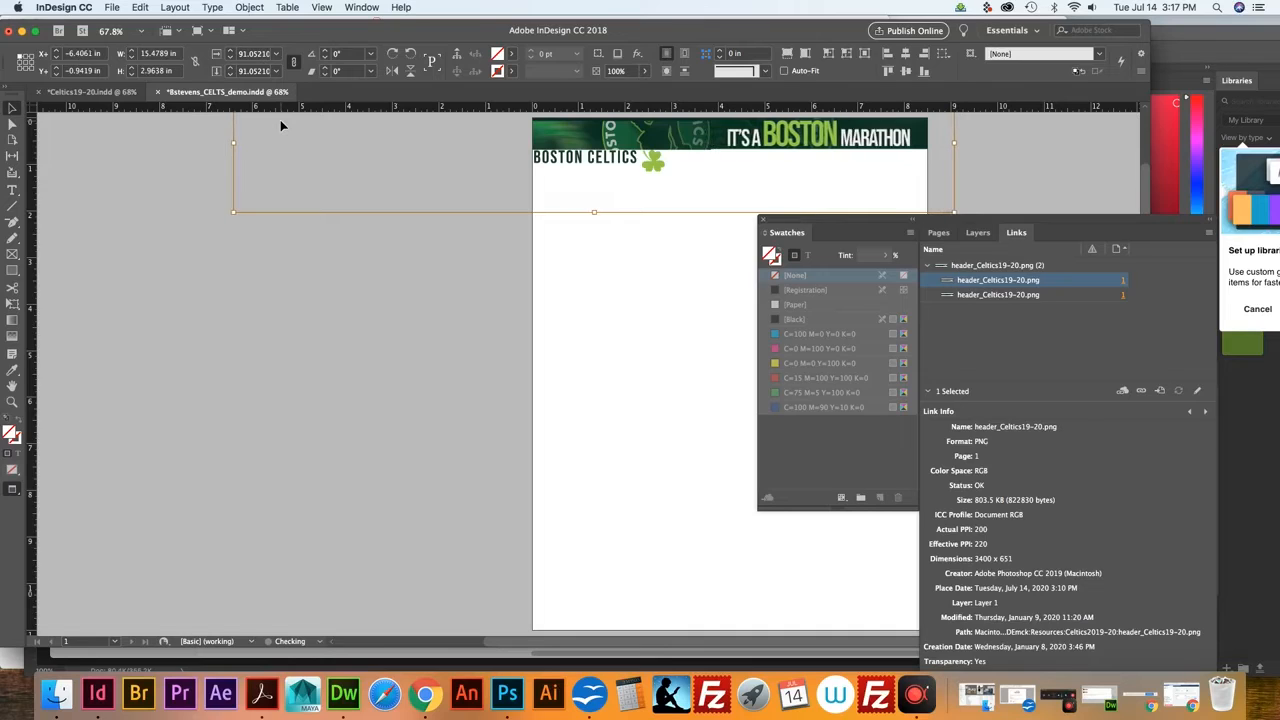
{"action": "key", "text": "Right"}
{"action": "key", "text": "Right"}
{"action": "key", "text": "Right"}
{"action": "key", "text": "Right"}
{"action": "key", "text": "Right"}
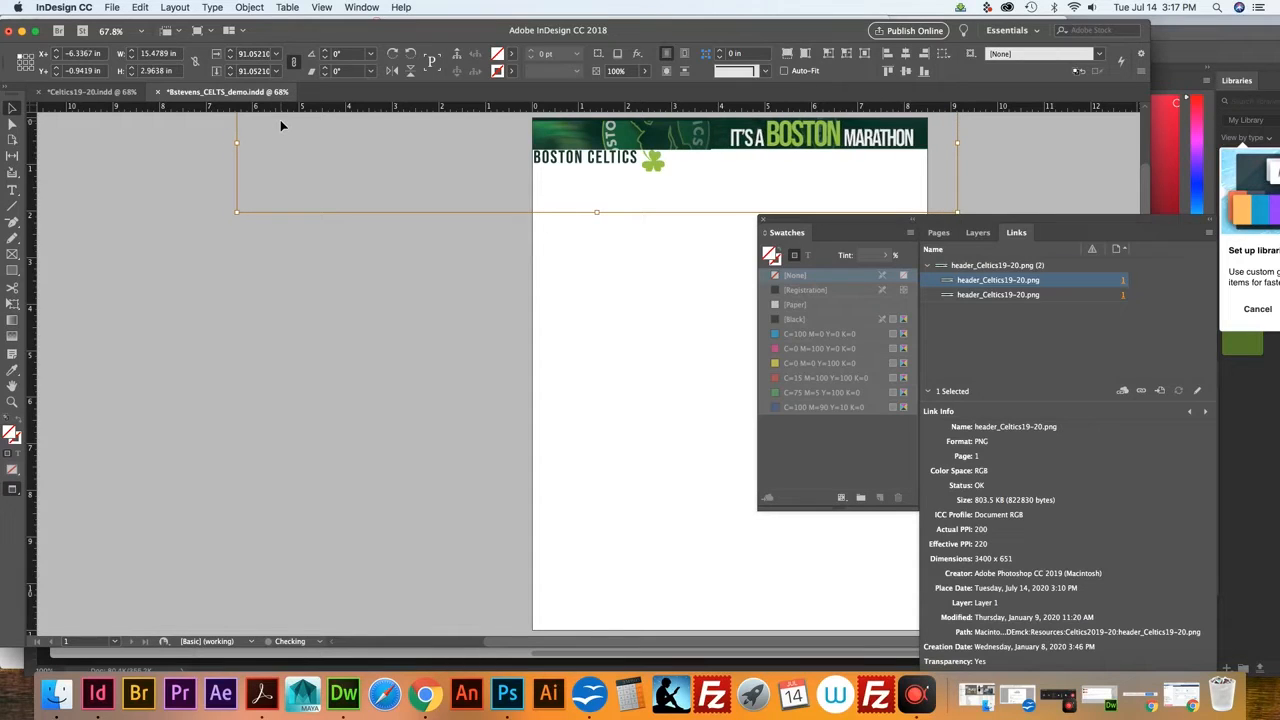
Nudge the duplicate header frame's image content right and slightly up to offsets of about X 4.47 in, Y -0.76 in
{"action": "left_click", "coordinate": [14, 125]}
{"action": "left_click", "coordinate": [637, 135]}
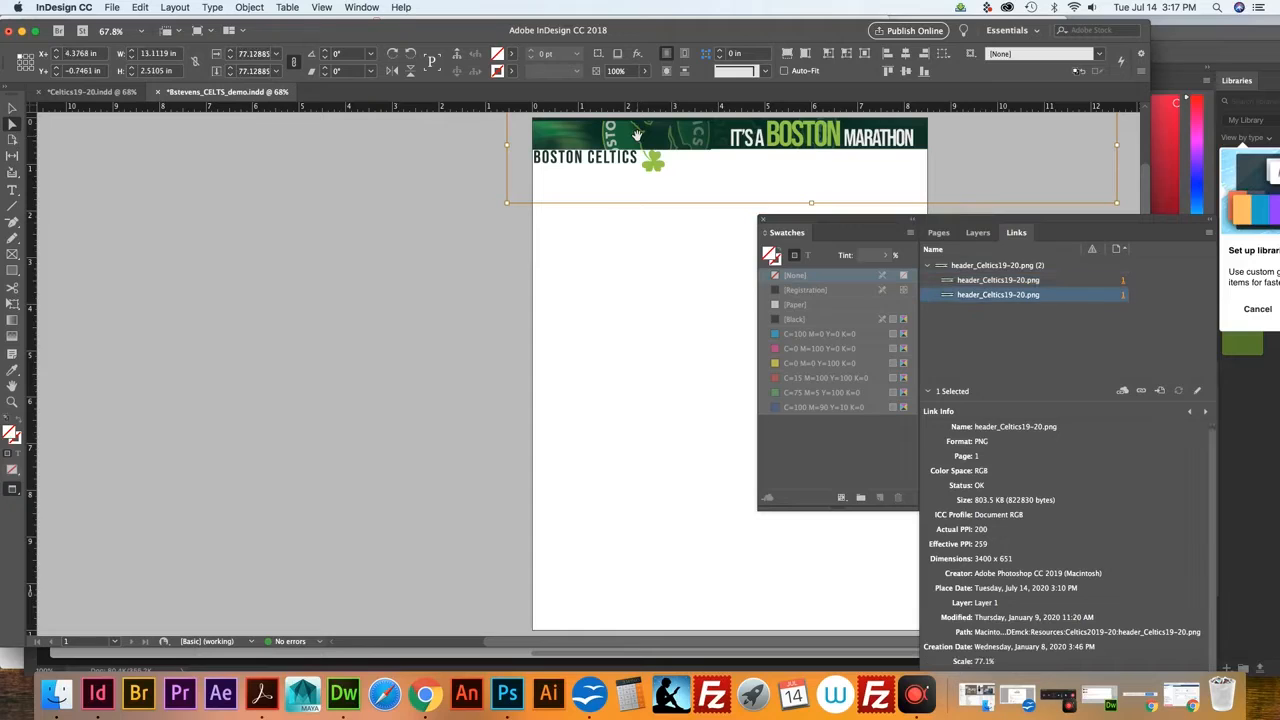
{"action": "key", "text": "Up"}
{"action": "key", "text": "Up"}
{"action": "key", "text": "Up"}
{"action": "key", "text": "Down"}
{"action": "key", "text": "Down"}
{"action": "key", "text": "Right"}
{"action": "key", "text": "Right"}
{"action": "key", "text": "Right"}
{"action": "key", "text": "Right"}
{"action": "key", "text": "Right"}
{"action": "key", "text": "Right"}
{"action": "key", "text": "Right"}
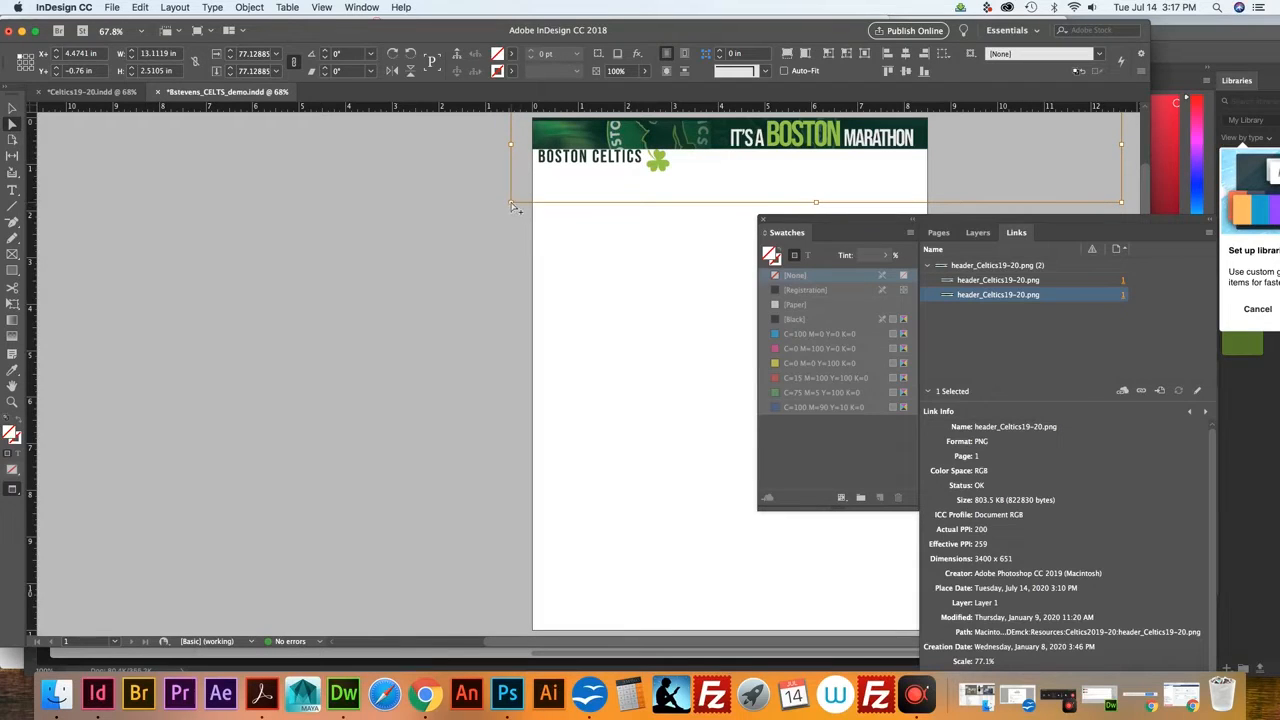
Scale the duplicate frame's image content up to about 82% and nudge it up to a Y offset of about -0.90 in
{"action": "left_click_drag", "start_coordinate": [510, 205], "coordinate": [502, 212]}
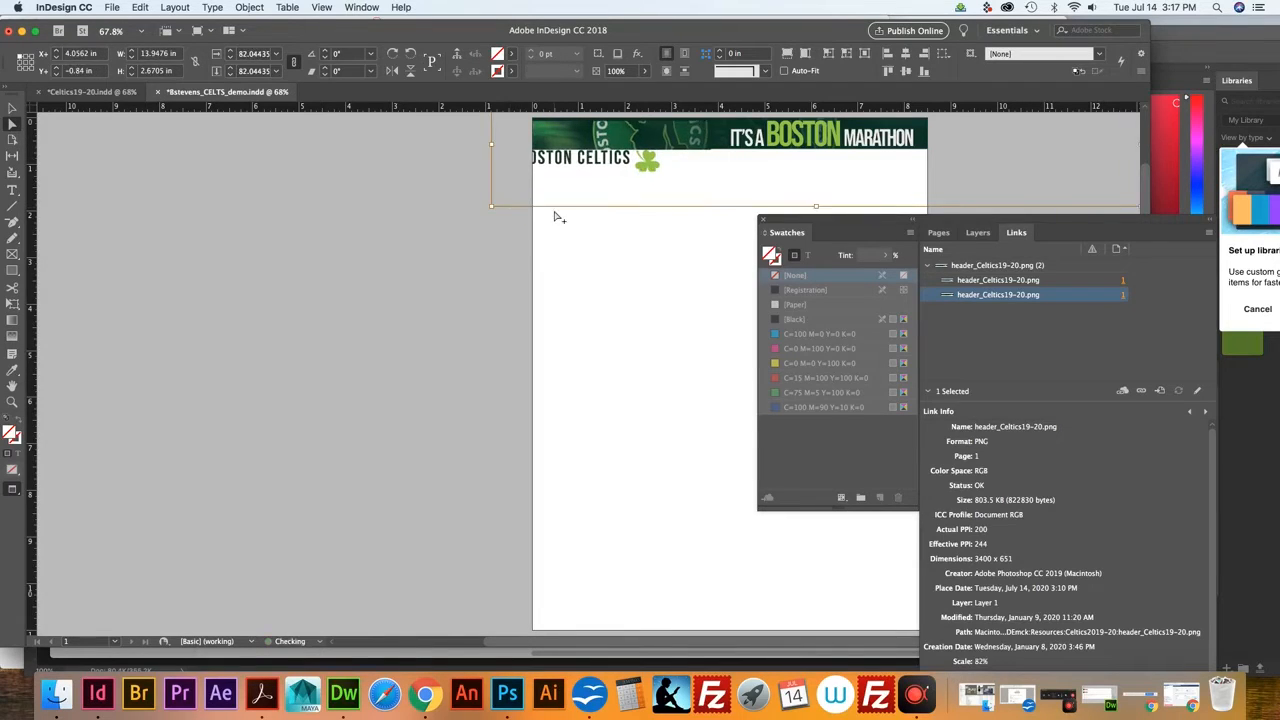
{"action": "key", "text": "Up"}
{"action": "key", "text": "Up"}
{"action": "key", "text": "Up"}
{"action": "key", "text": "Up"}
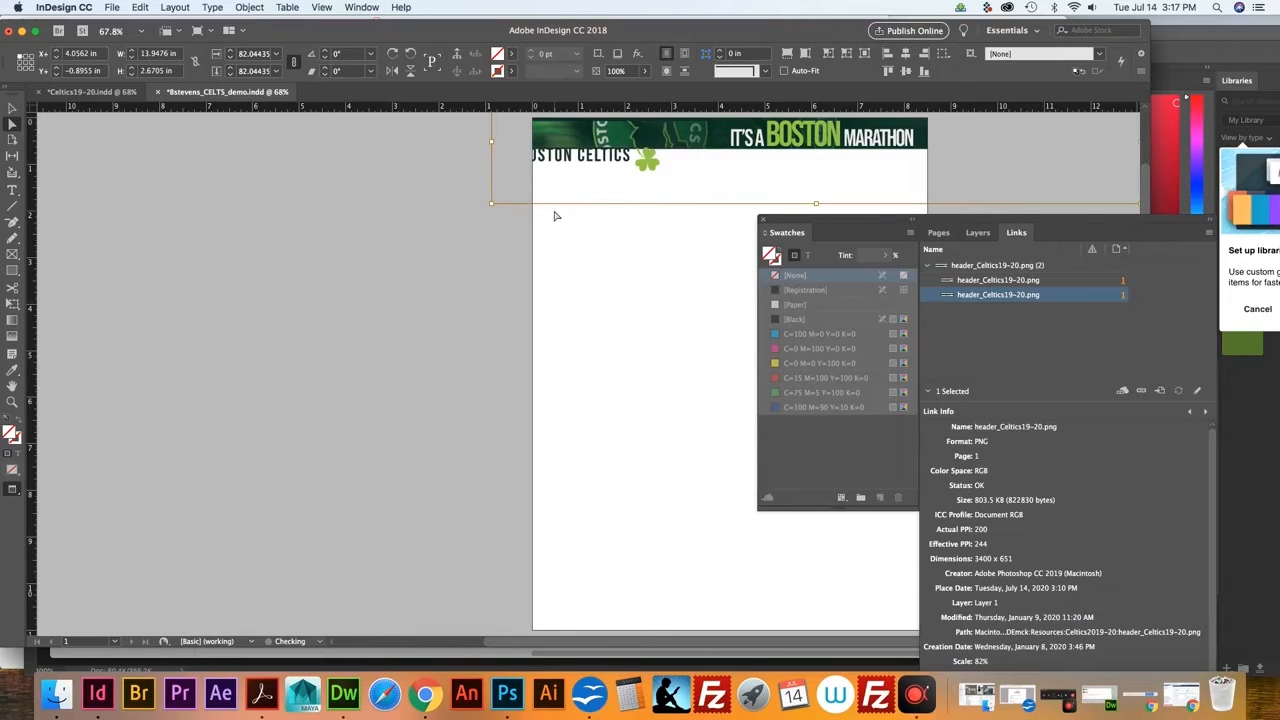
Extend the duplicate frame's top edge to the page top at Y 0 in, for a frame height of about 1.15 in
{"action": "left_click", "coordinate": [620, 142]}
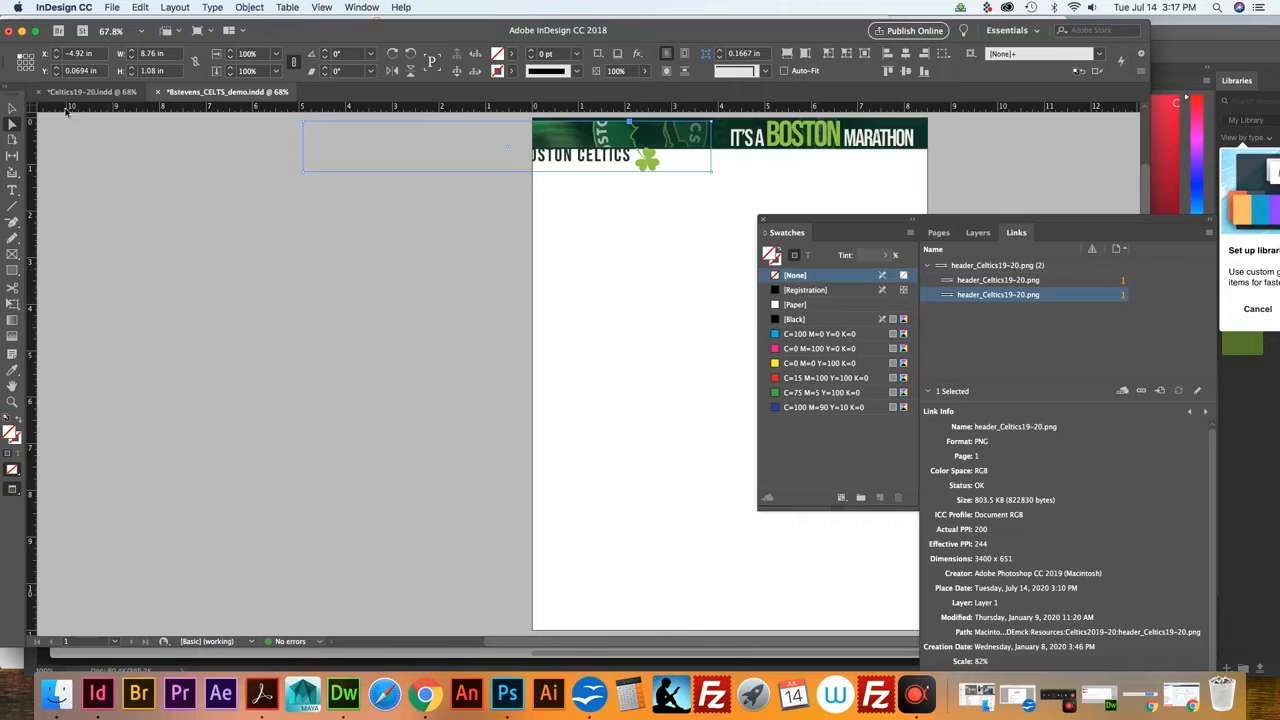
{"action": "left_click", "coordinate": [12, 108]}
{"action": "left_click_drag", "start_coordinate": [507, 121], "coordinate": [507, 117]}
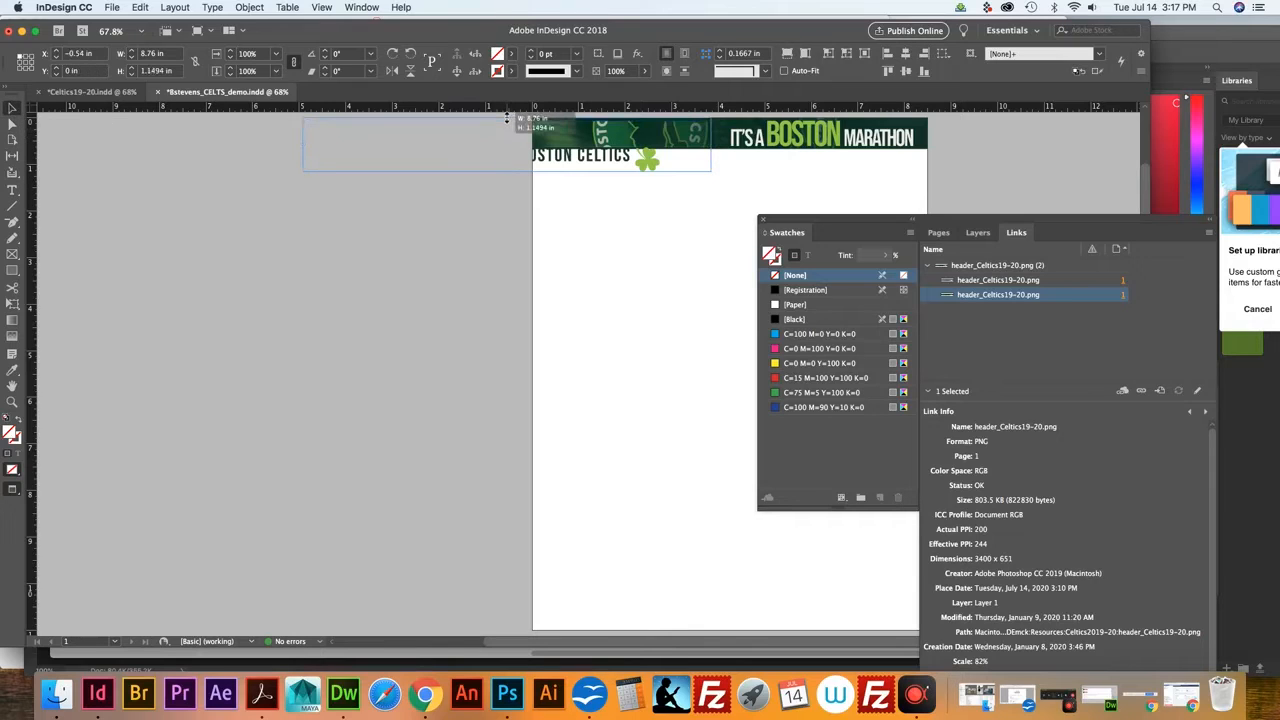
{"action": "left_click", "coordinate": [455, 265]}
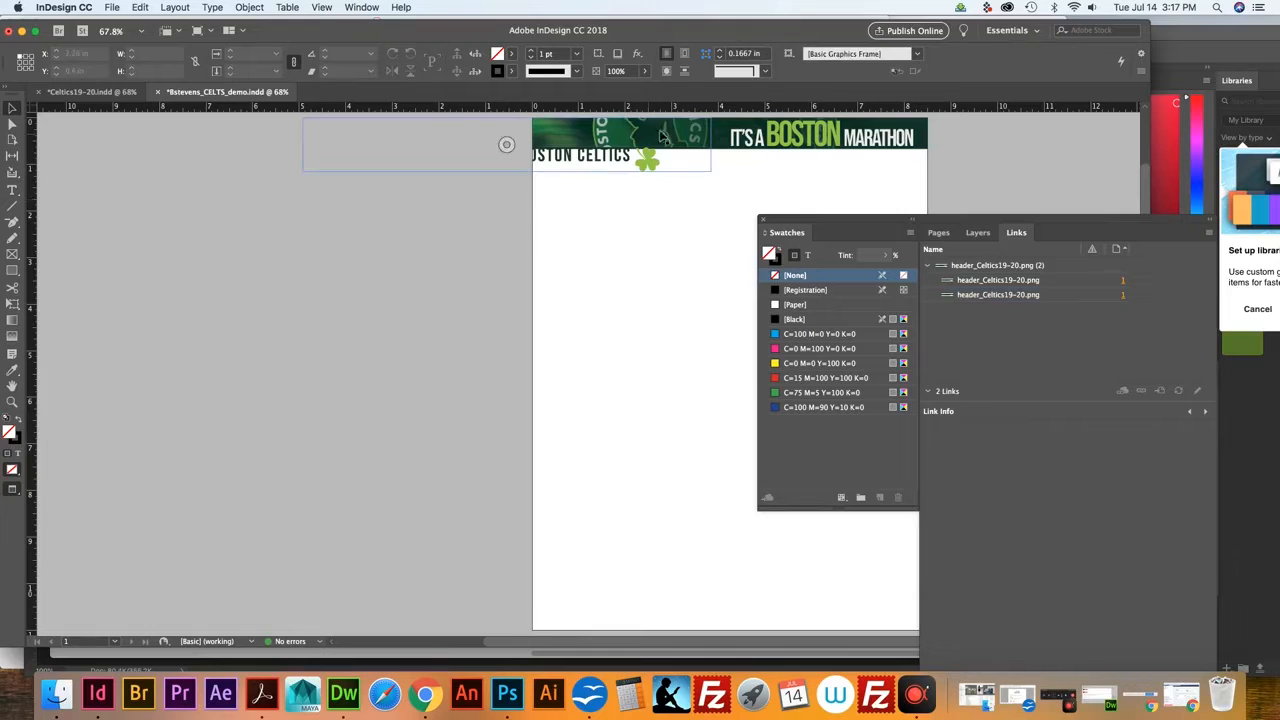
Nudge the duplicate header frame right to an X position of about -4.56 in
{"action": "left_click", "coordinate": [12, 124]}
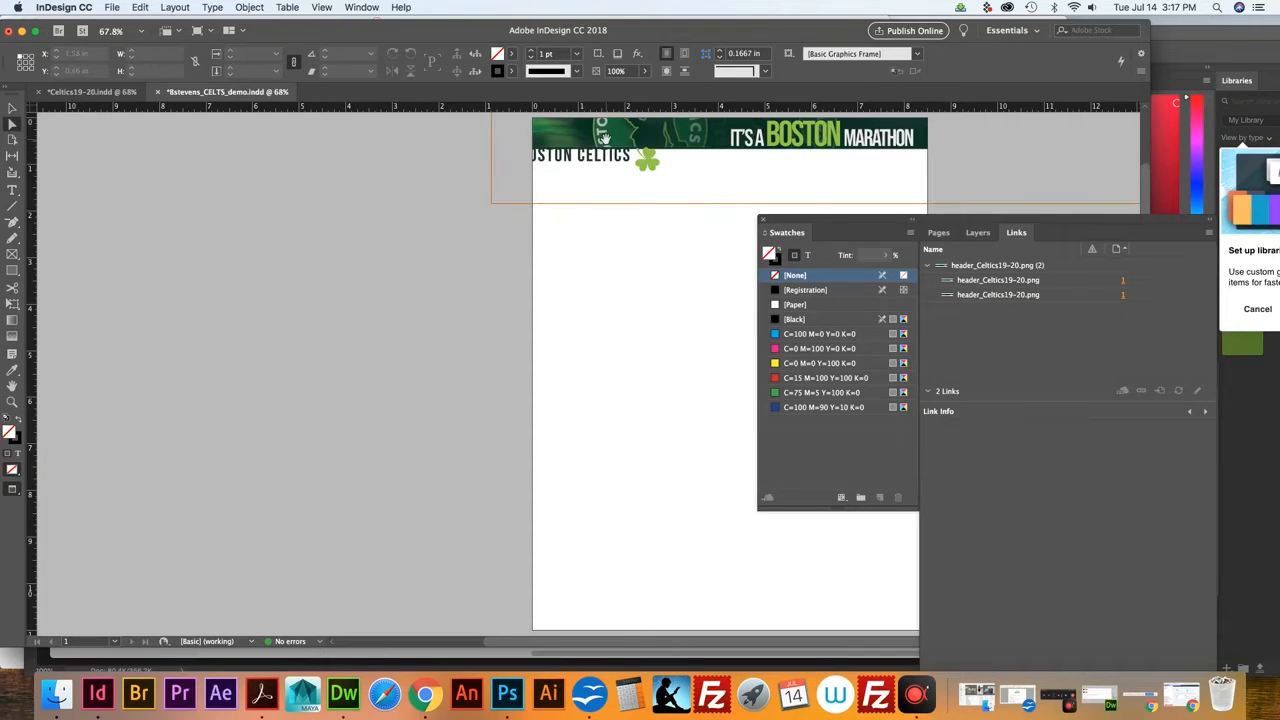
{"action": "left_click", "coordinate": [604, 137]}
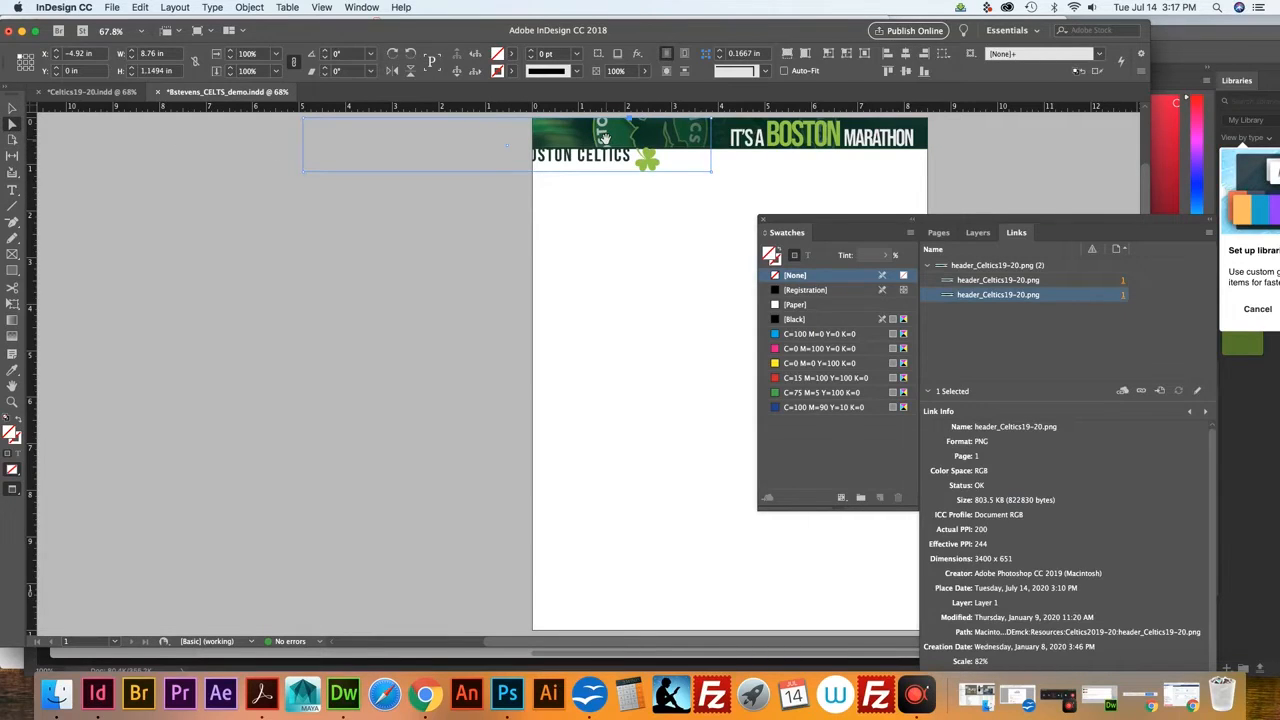
{"action": "left_click", "coordinate": [13, 108]}
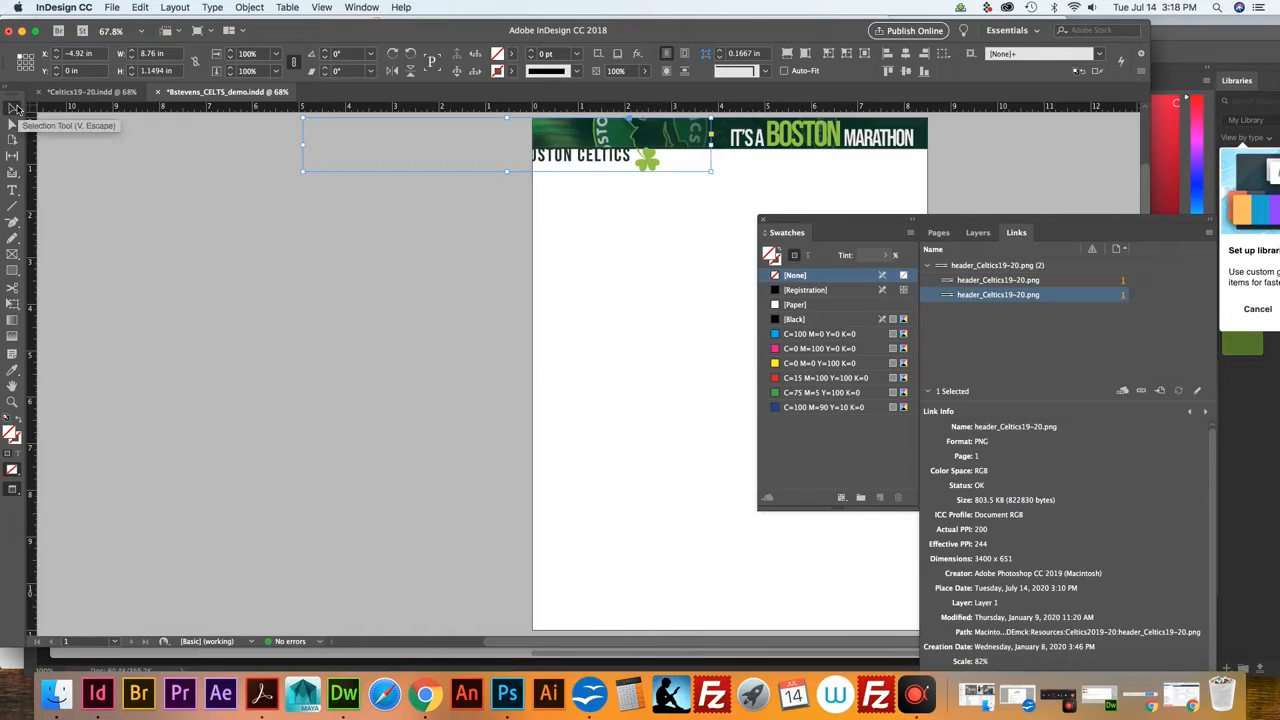
{"action": "key", "text": "Right"}
{"action": "key", "text": "Right"}
{"action": "key", "text": "Right"}
{"action": "key", "text": "Right"}
{"action": "key", "text": "Right"}
{"action": "key", "text": "Right"}
{"action": "key", "text": "Right"}
{"action": "key", "text": "Right"}
{"action": "key", "text": "Right"}
{"action": "key", "text": "Right"}
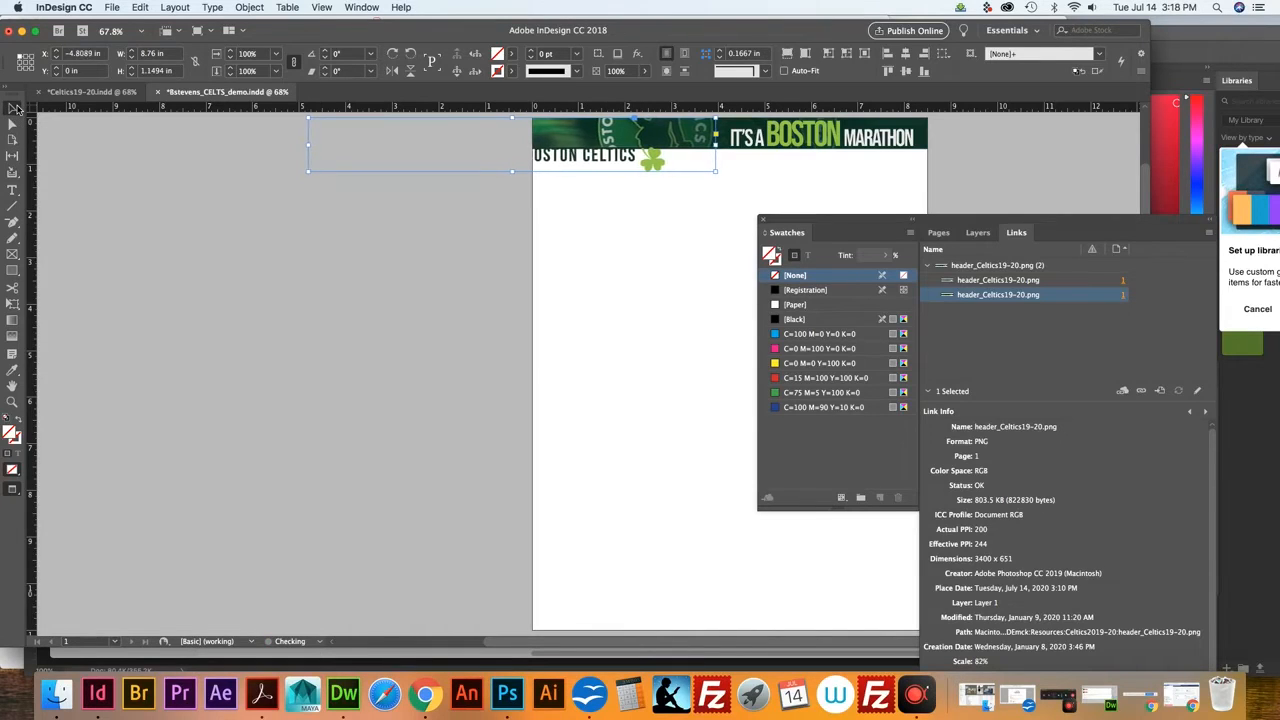
{"action": "key", "text": "Right"}
{"action": "key", "text": "Right"}
{"action": "key", "text": "Right"}
{"action": "key", "text": "Right"}
{"action": "key", "text": "Right"}
{"action": "key", "text": "Right"}
{"action": "key", "text": "Right"}
{"action": "key", "text": "Right"}
{"action": "key", "text": "Right"}
{"action": "key", "text": "Right"}
{"action": "key", "text": "Right"}
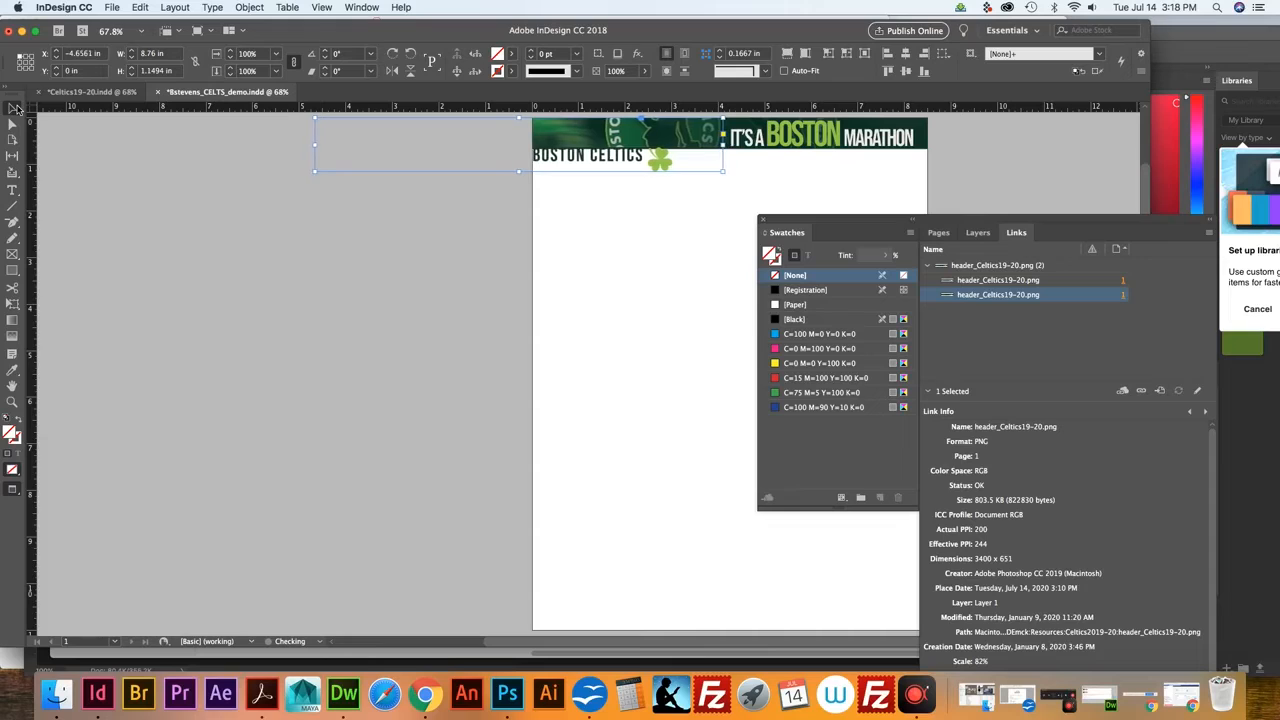
{"action": "key", "text": "Right"}
{"action": "key", "text": "Right"}
{"action": "key", "text": "Right"}
{"action": "key", "text": "Right"}
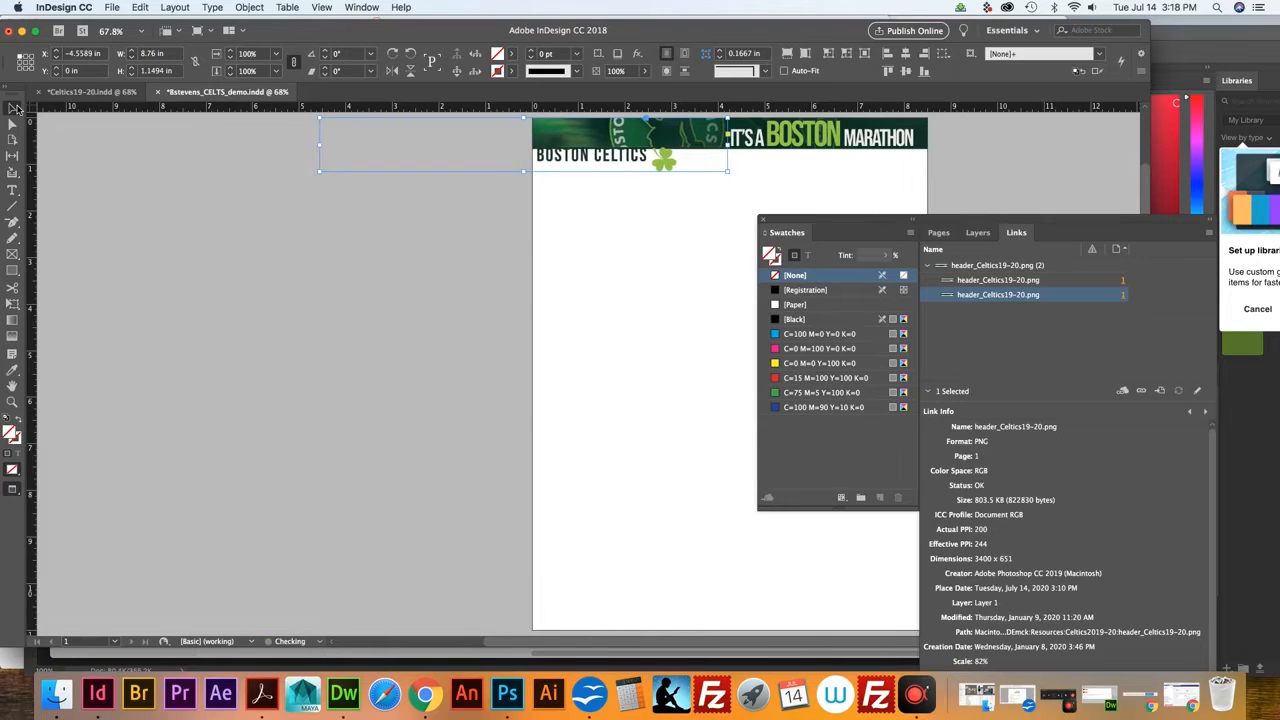
{"action": "left_click", "coordinate": [305, 403]}
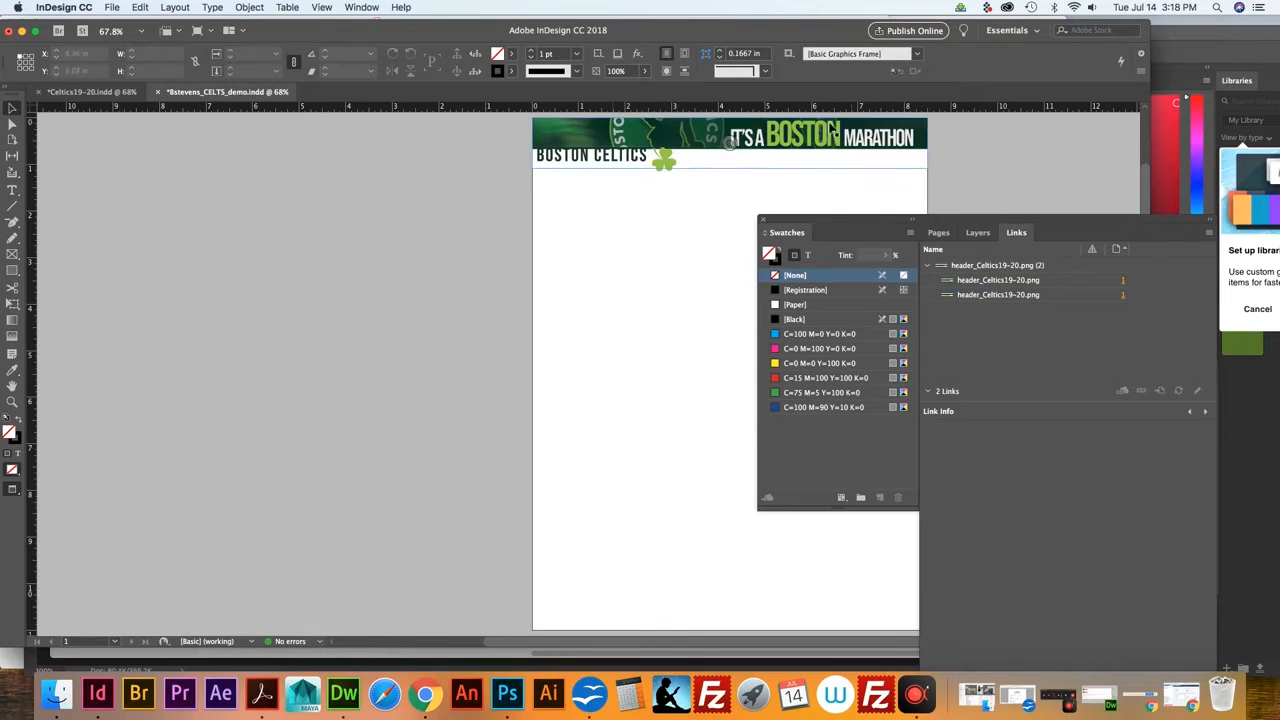
Shift the duplicate frame's image content down to a Y offset of about -0.80 in and deselect it
{"action": "left_click", "coordinate": [802, 168]}
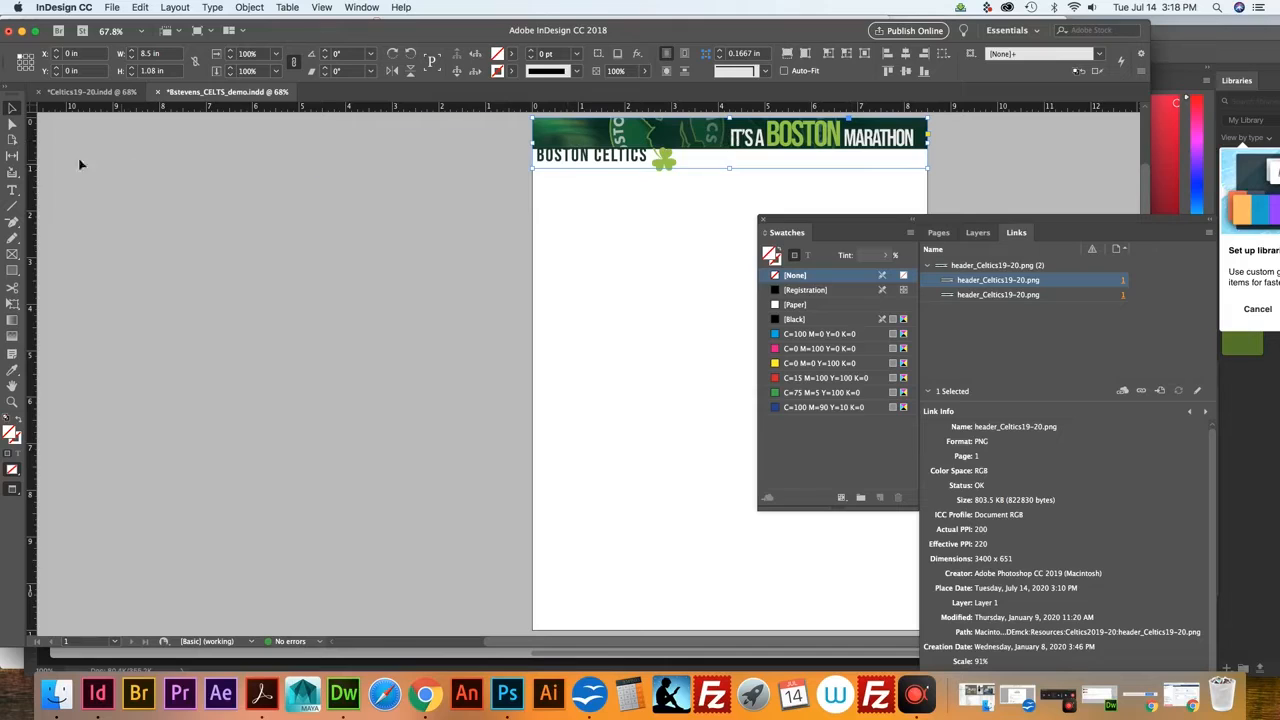
{"action": "left_click", "coordinate": [13, 124]}
{"action": "left_click", "coordinate": [554, 154]}
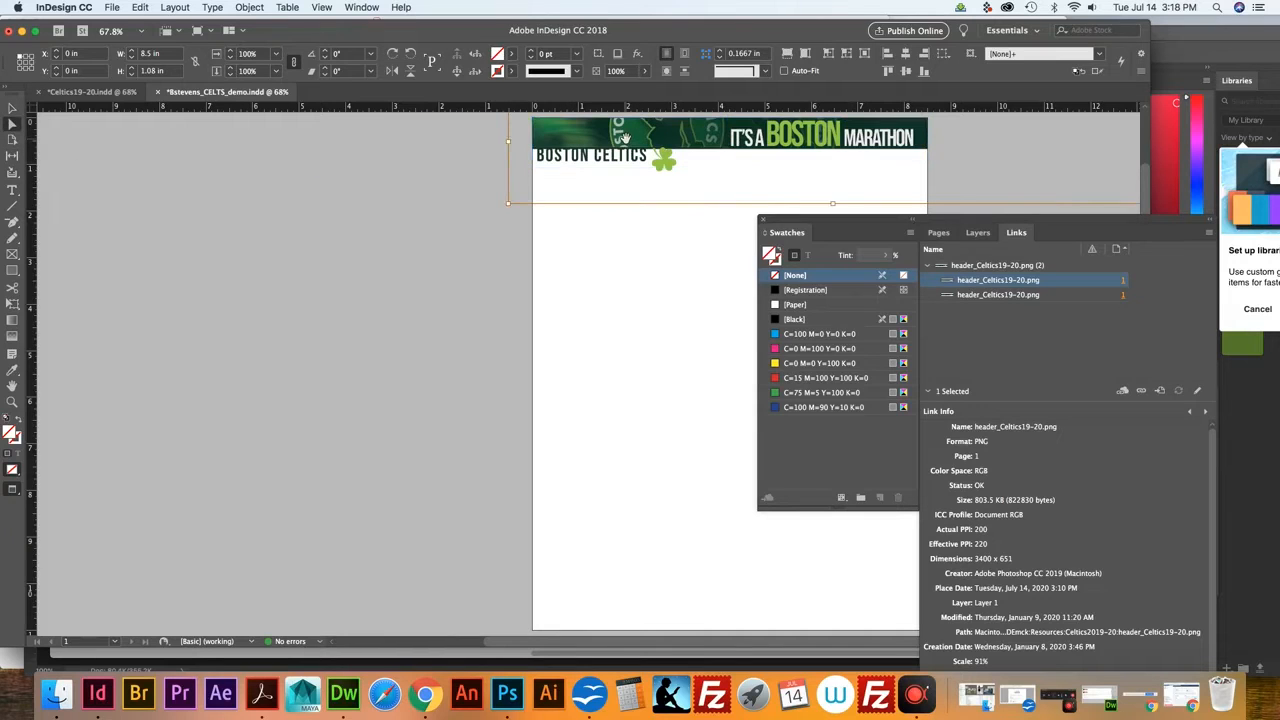
{"action": "left_click_drag", "start_coordinate": [622, 135], "coordinate": [623, 137]}
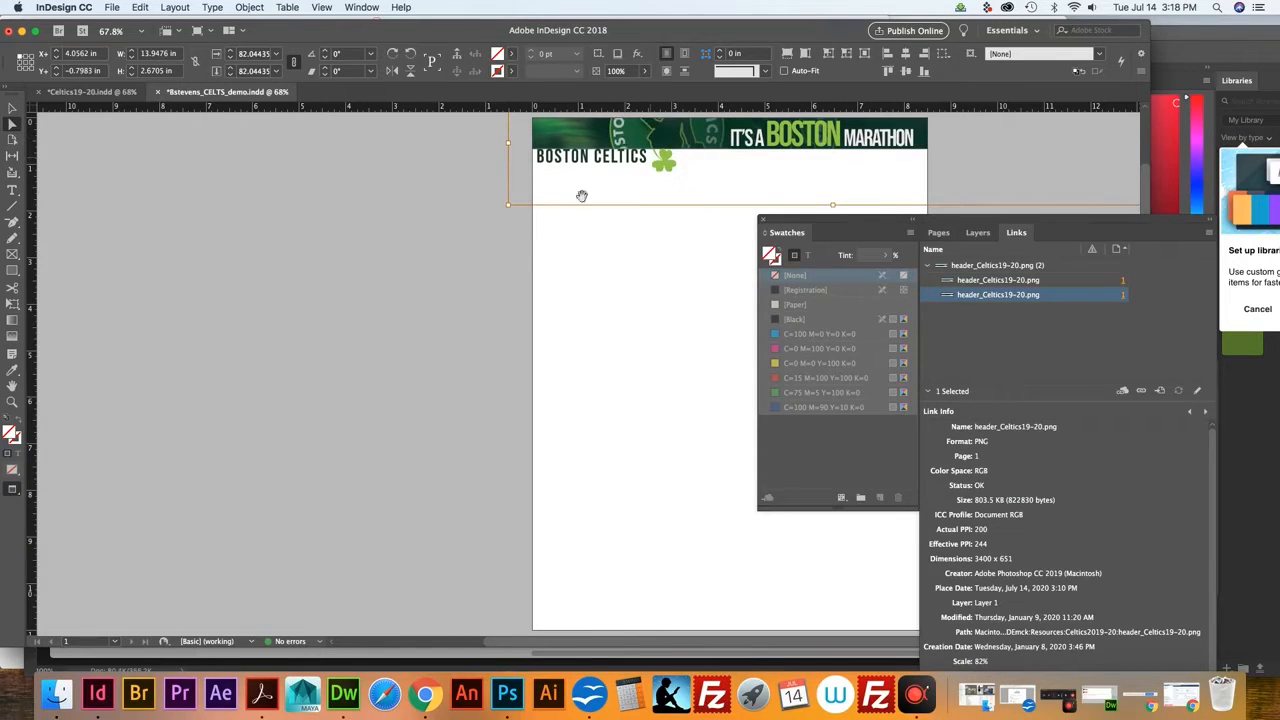
{"action": "left_click", "coordinate": [349, 266]}
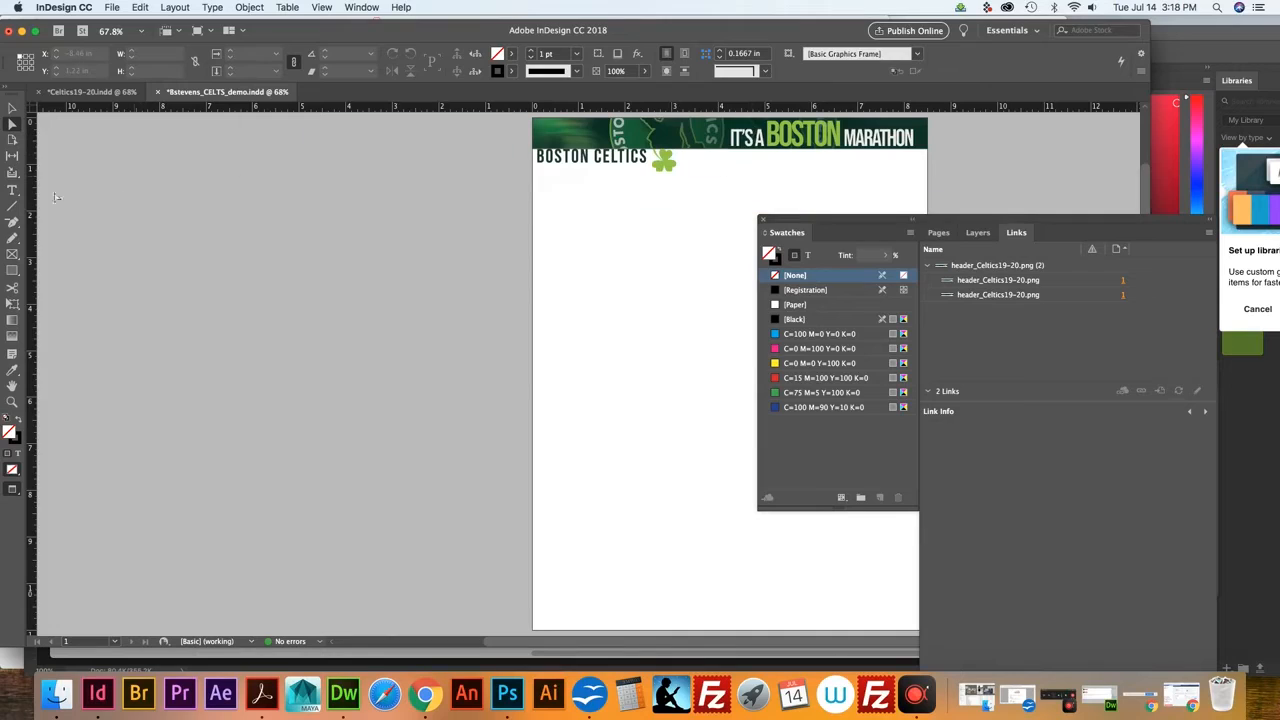
Save the new document with the combined header strip
{"action": "left_click", "coordinate": [12, 253]}
{"action": "left_click", "coordinate": [12, 107]}
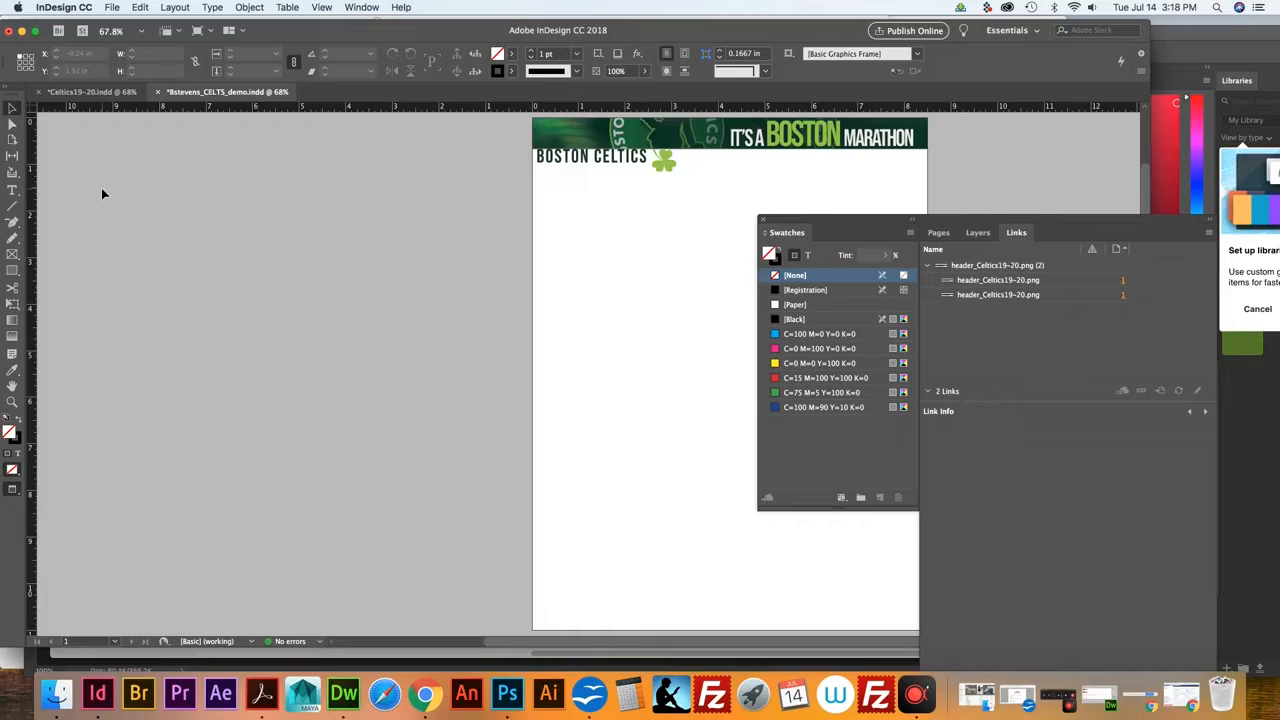
{"action": "key", "text": "super+s"}
Review the coach page in Celtics19-20.indd, return to the new document and move the floating panels away from the header area
{"action": "left_click", "coordinate": [88, 91]}
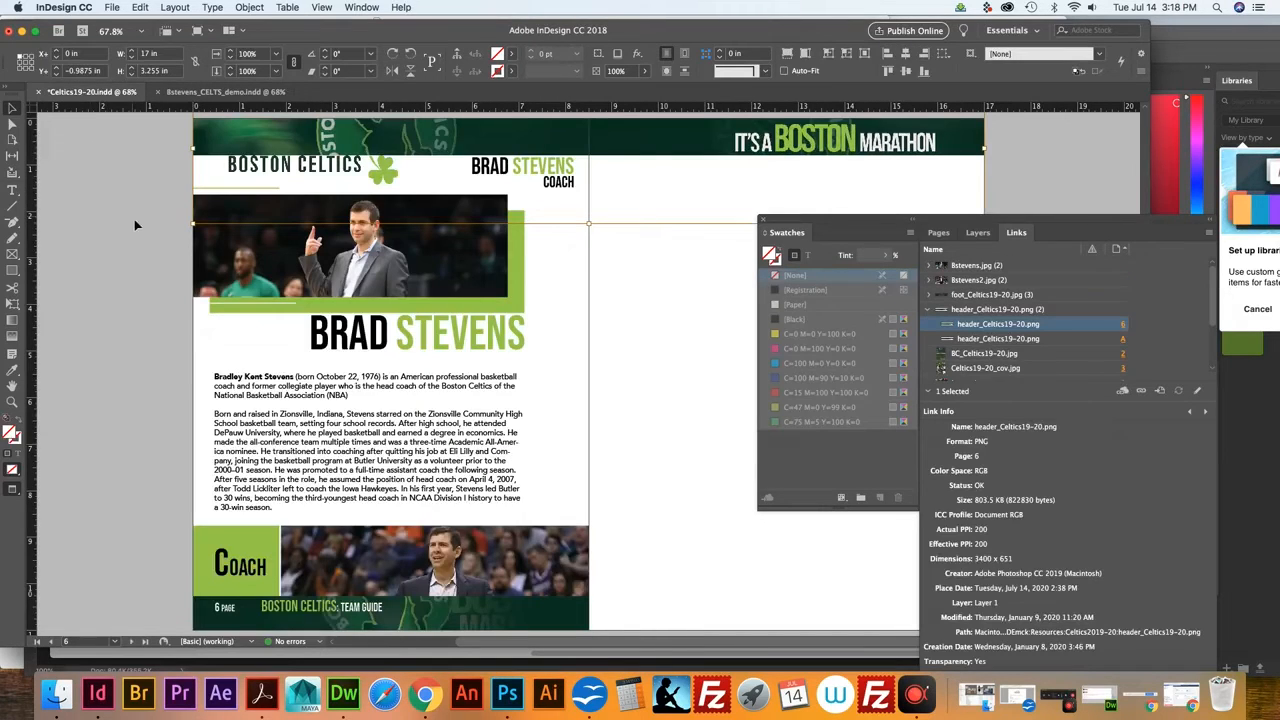
{"action": "left_click", "coordinate": [152, 336]}
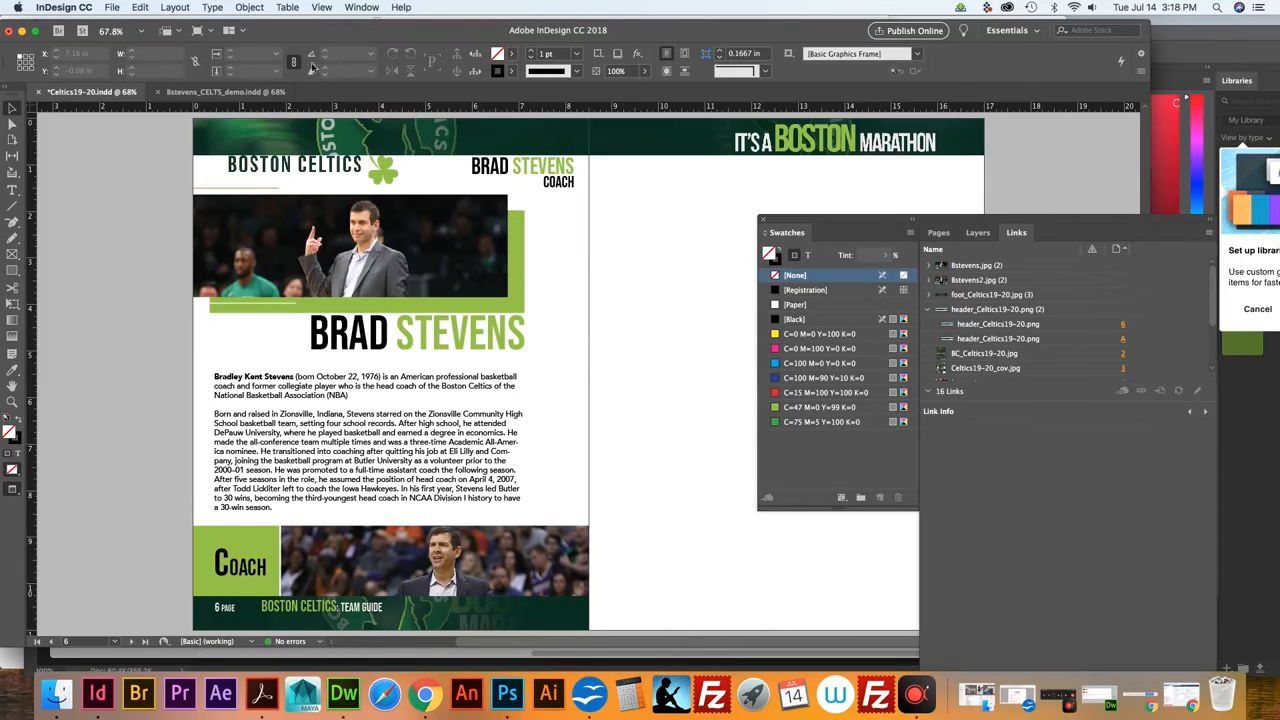
{"action": "left_click", "coordinate": [212, 92]}
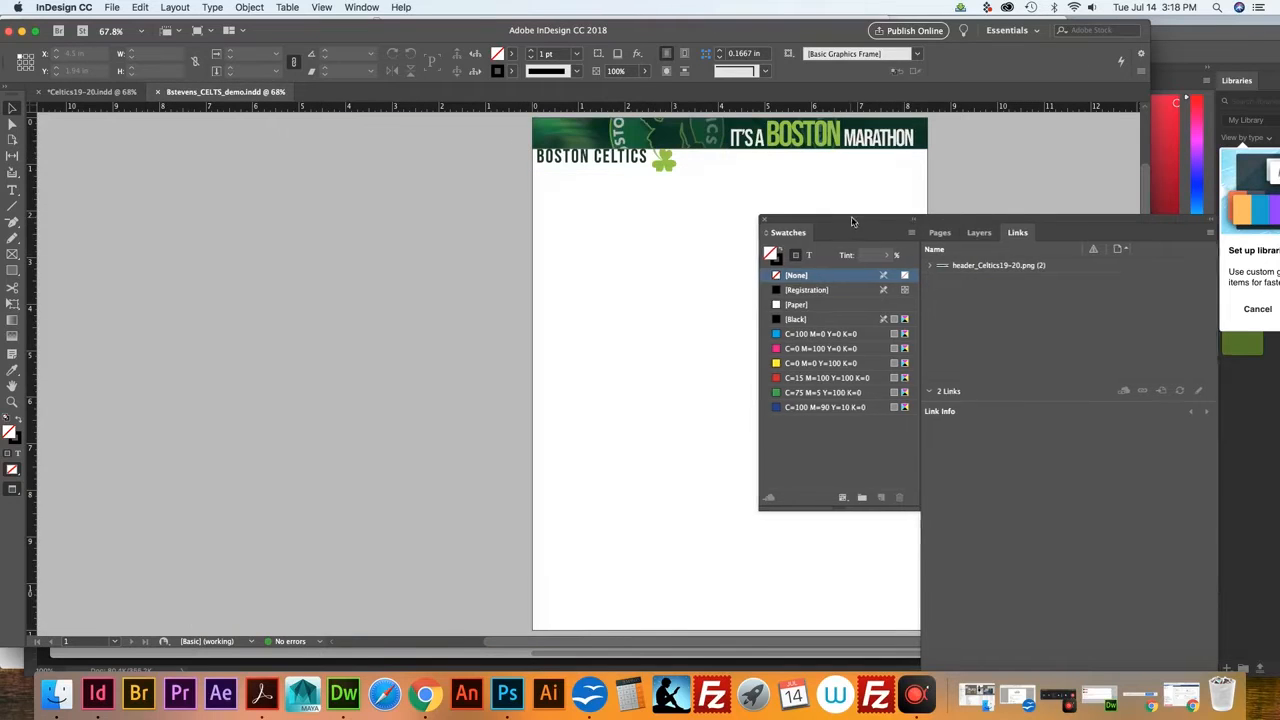
{"action": "left_click_drag", "start_coordinate": [858, 232], "coordinate": [988, 325]}
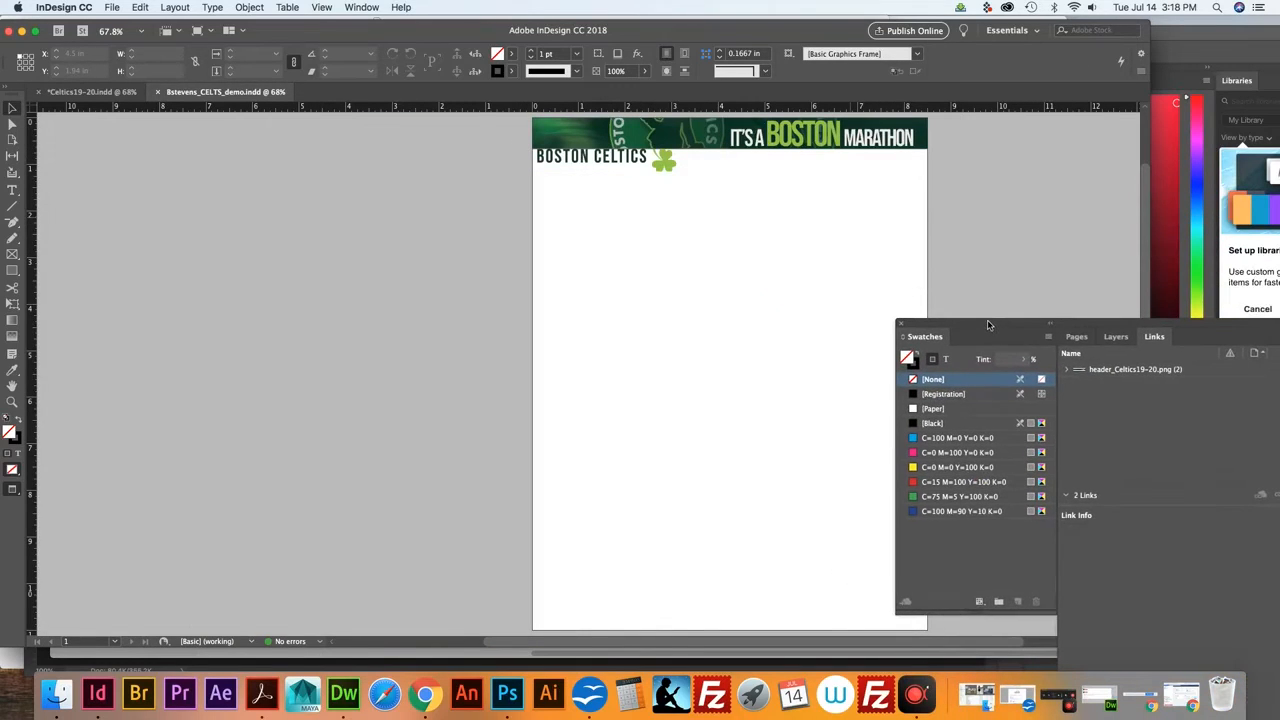
{"action": "left_click", "coordinate": [11, 193]}
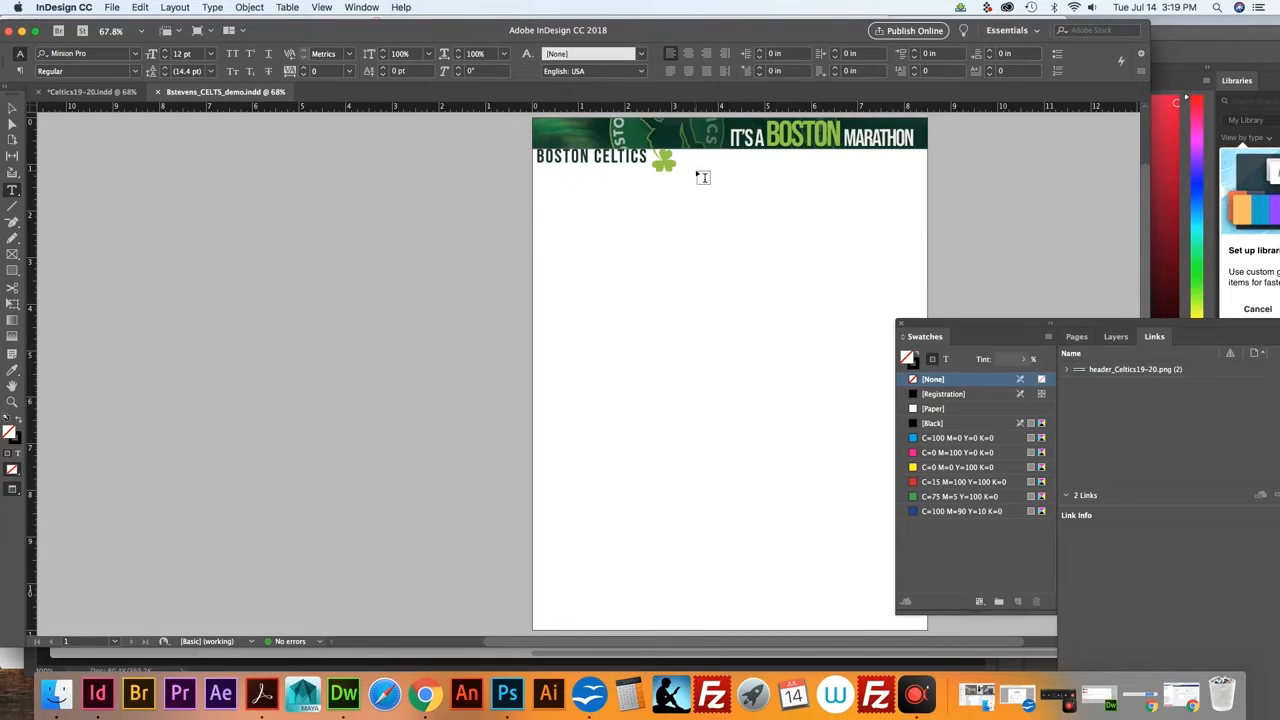
{"action": "left_click_drag", "start_coordinate": [695, 172], "coordinate": [913, 216]}
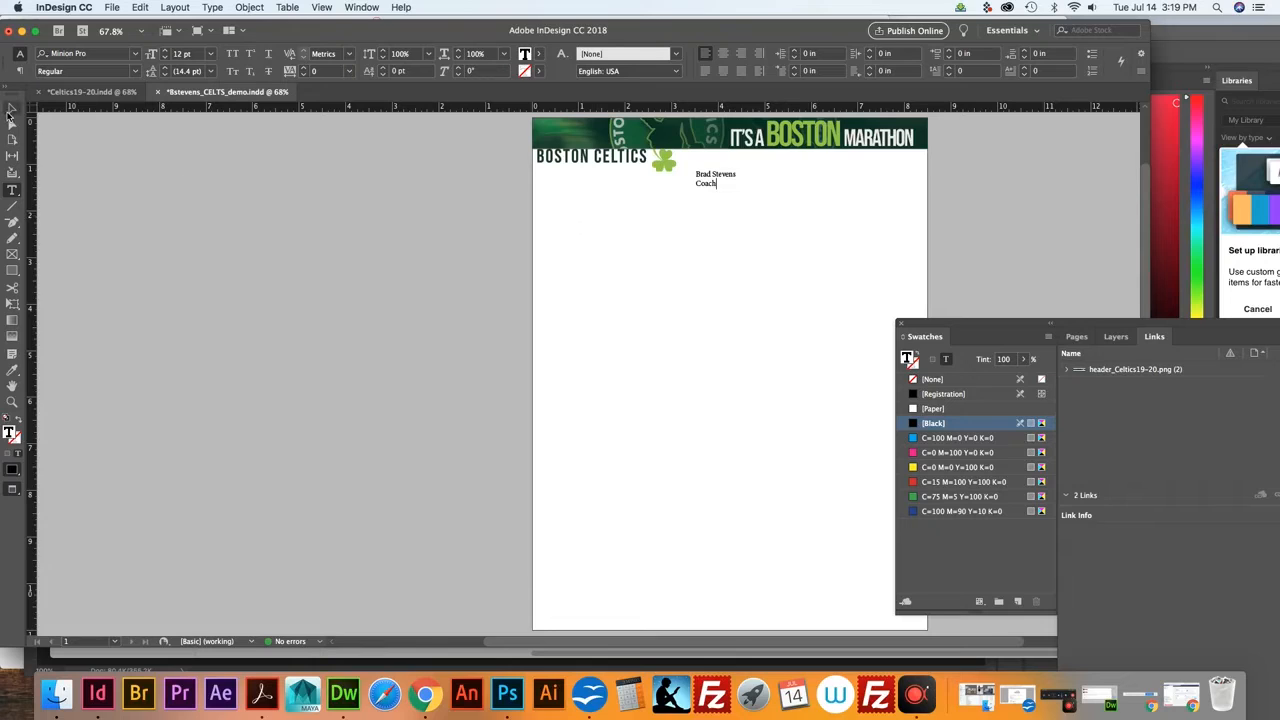
{"action": "left_click", "coordinate": [10, 112]}
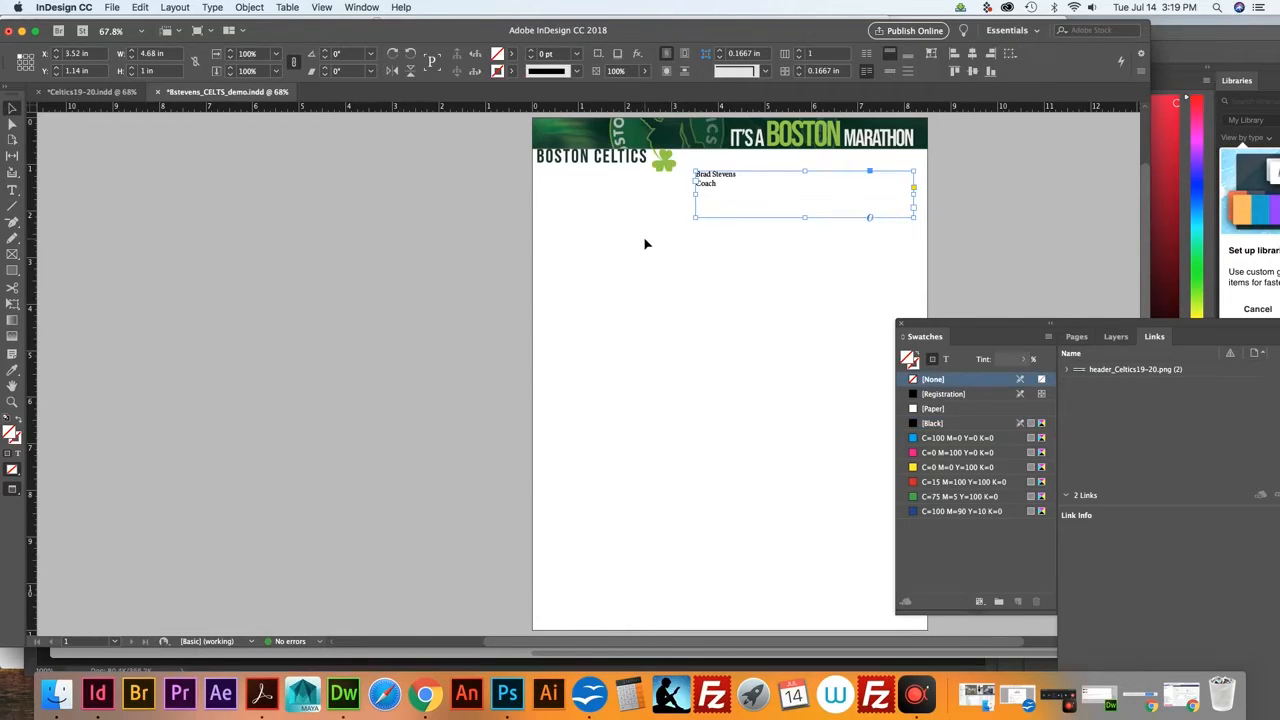
{"action": "key", "text": "Delete"}
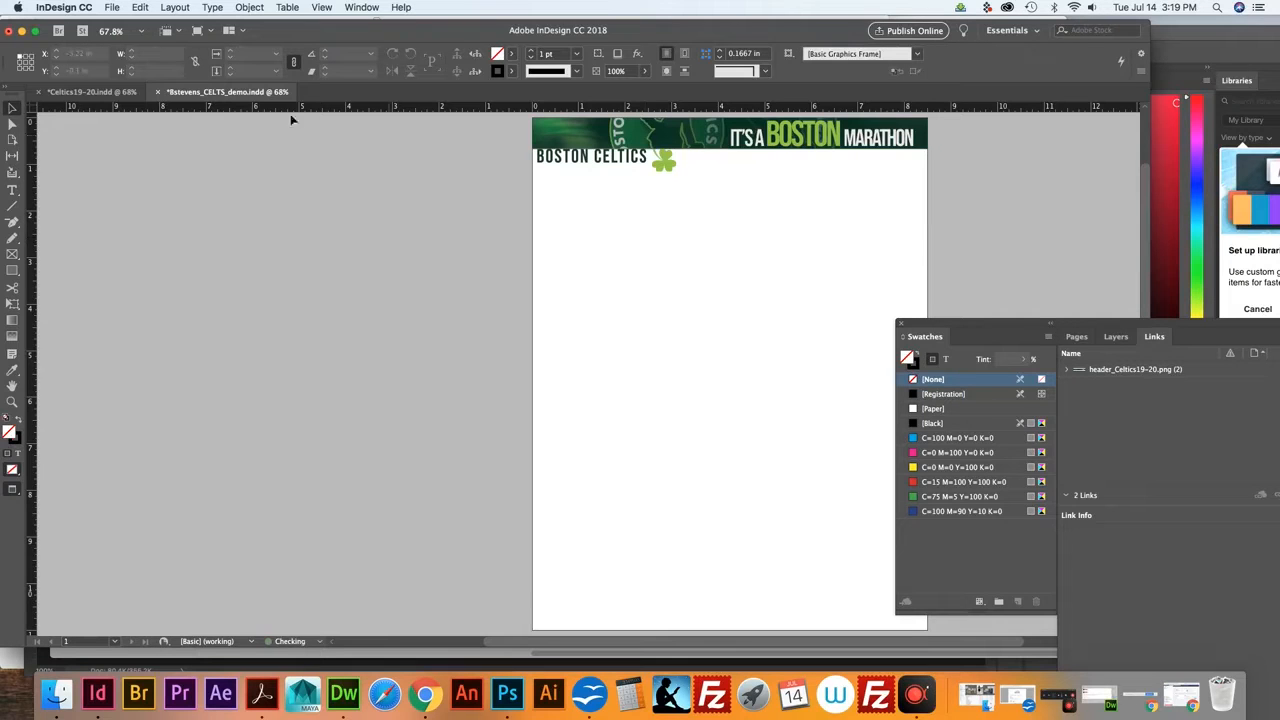
Copy the coach name and title text frame from the header of Celtics19-20.indd and paste it into the new document
{"action": "left_click", "coordinate": [93, 95]}
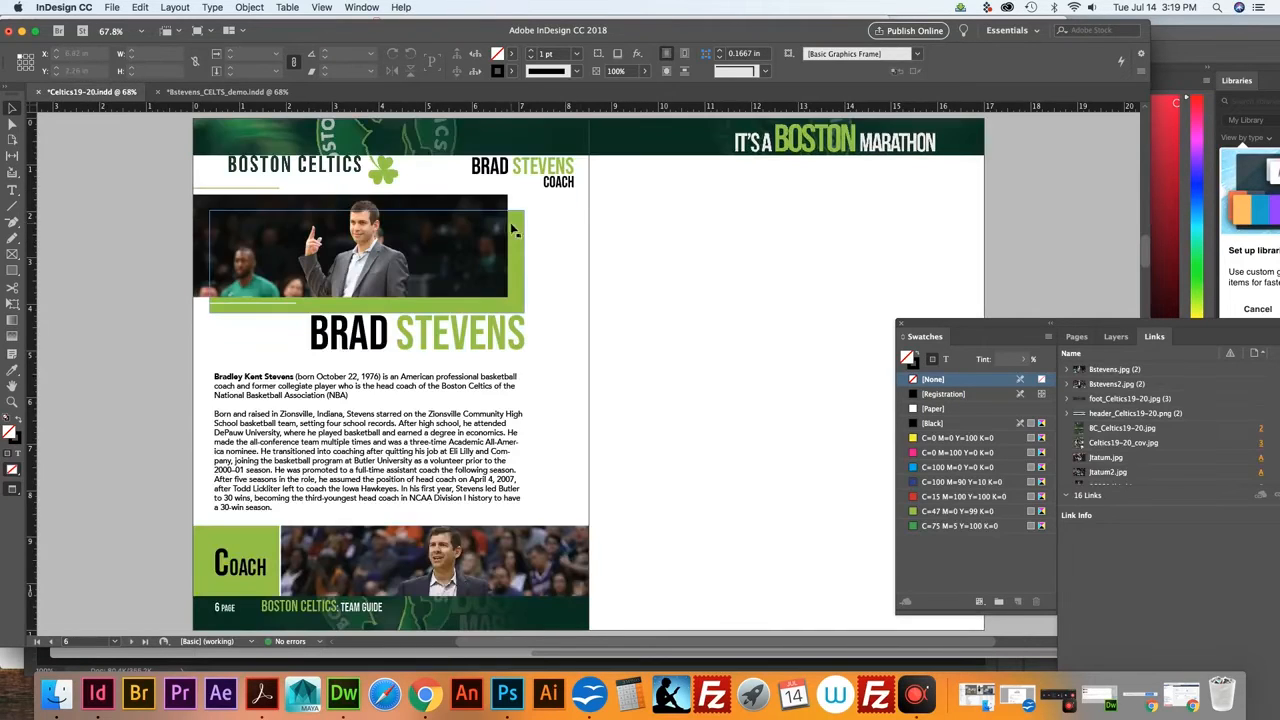
{"action": "left_click", "coordinate": [553, 183]}
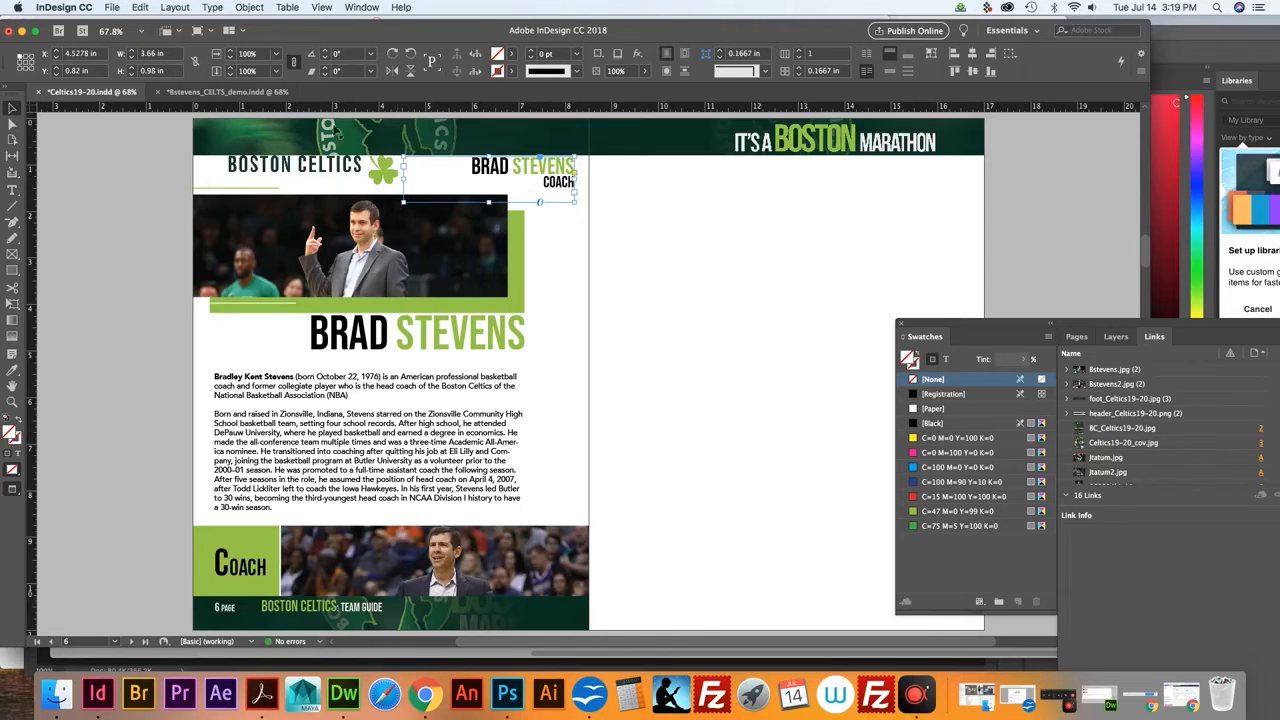
{"action": "left_click", "coordinate": [228, 92]}
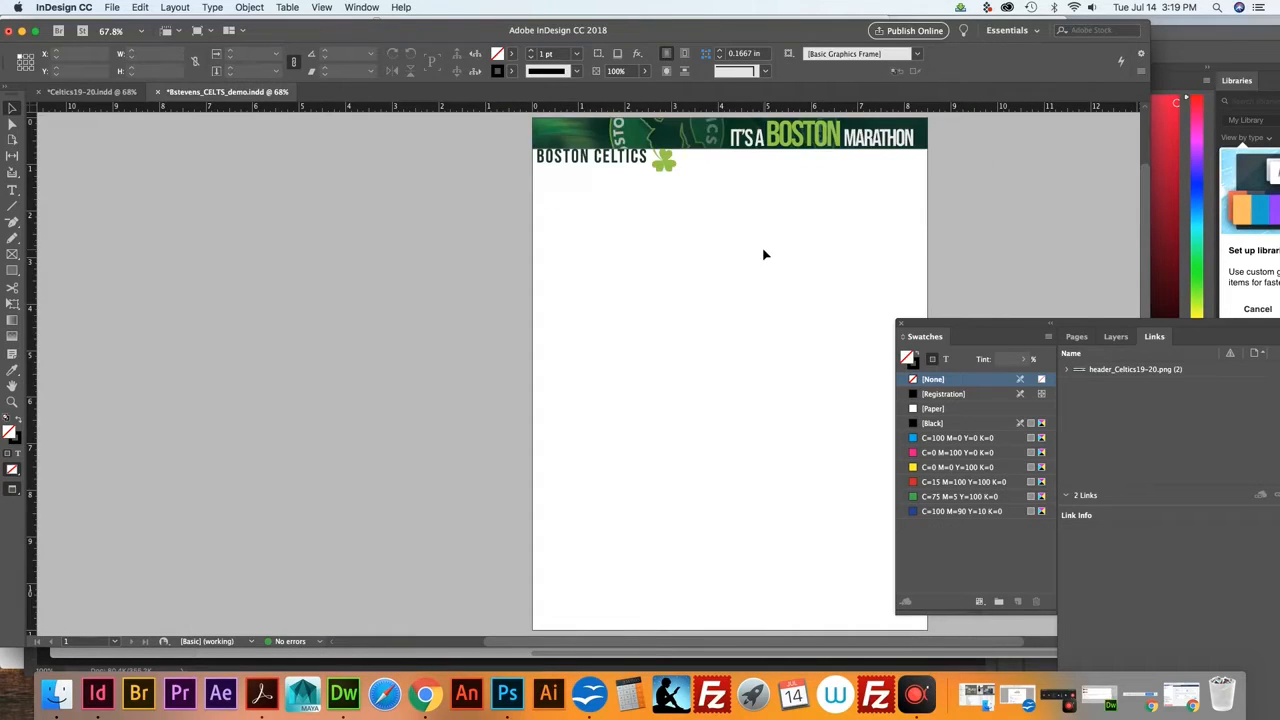
{"action": "key", "text": "super+v"}
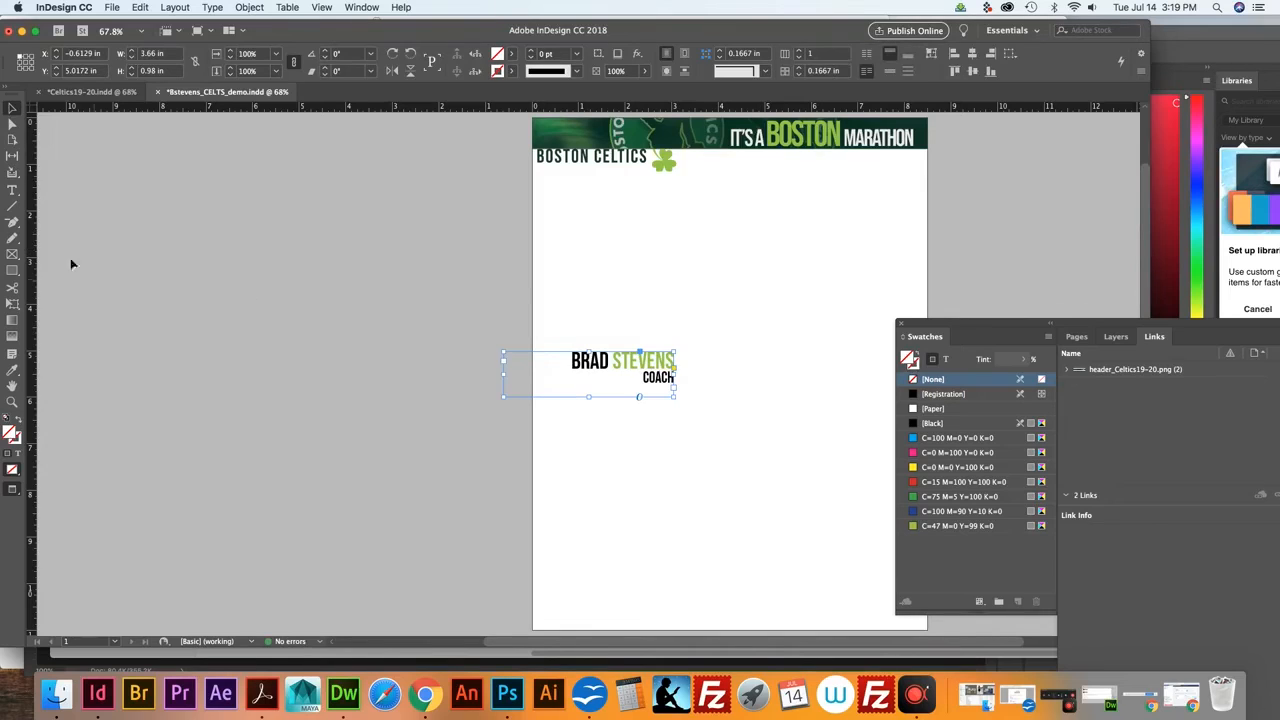
Position the pasted name and title frame below the header near the page's right edge, at about X 4.56 in, Y 0.98 in
{"action": "left_click_drag", "start_coordinate": [660, 375], "coordinate": [895, 186]}
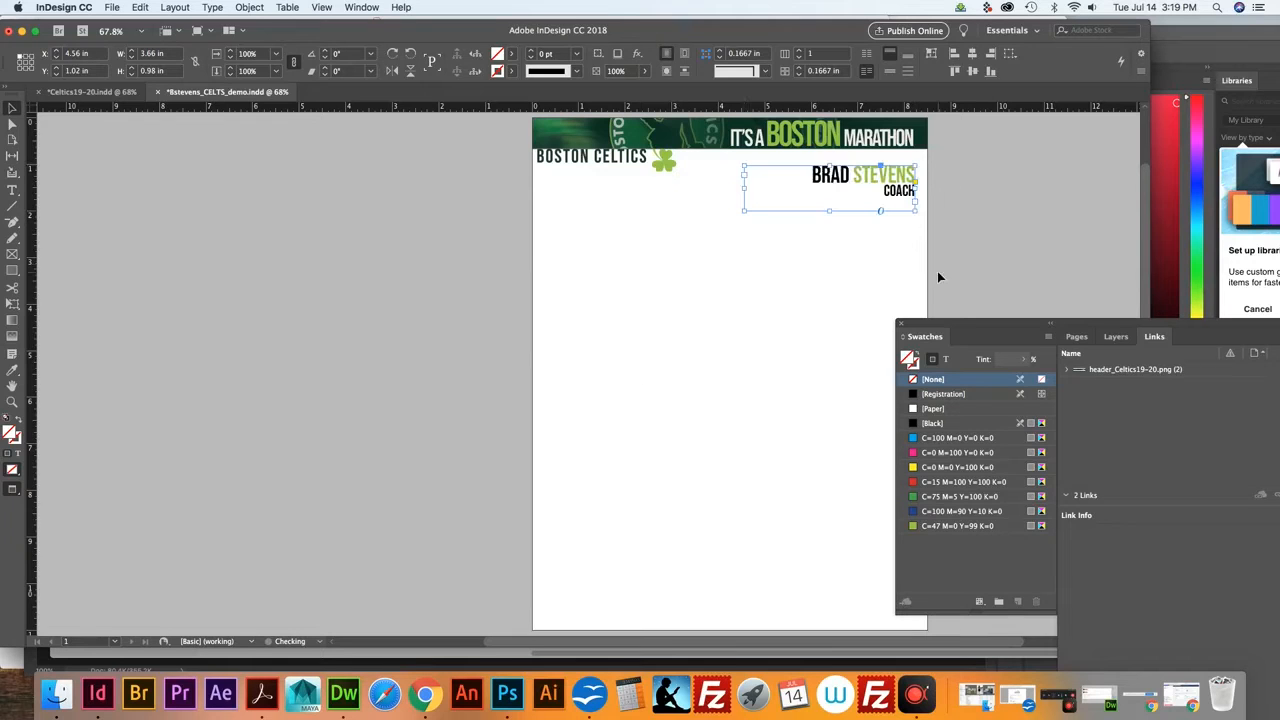
{"action": "key", "text": "Left"}
{"action": "key", "text": "Up"}
{"action": "key", "text": "Up"}
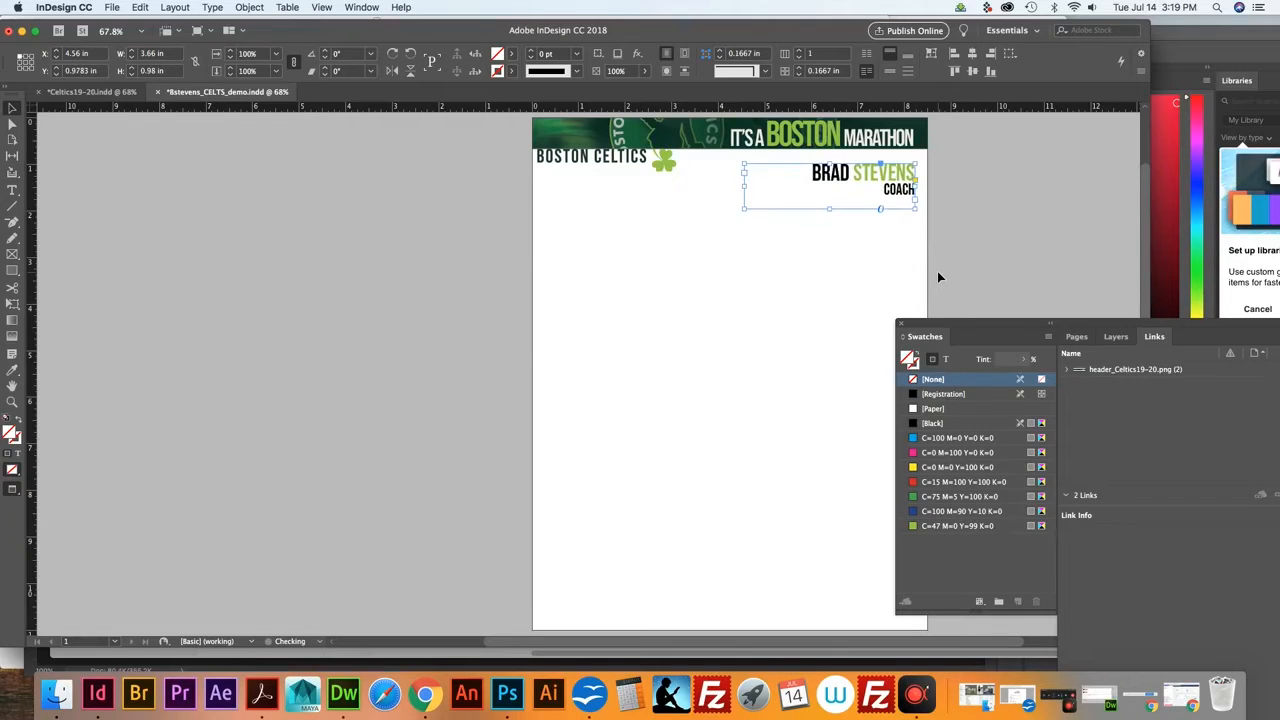
Nudge the coach name and title frame slightly left and down to X 4.5322 in, Y 0.9922 in
{"action": "key", "text": "Left"}
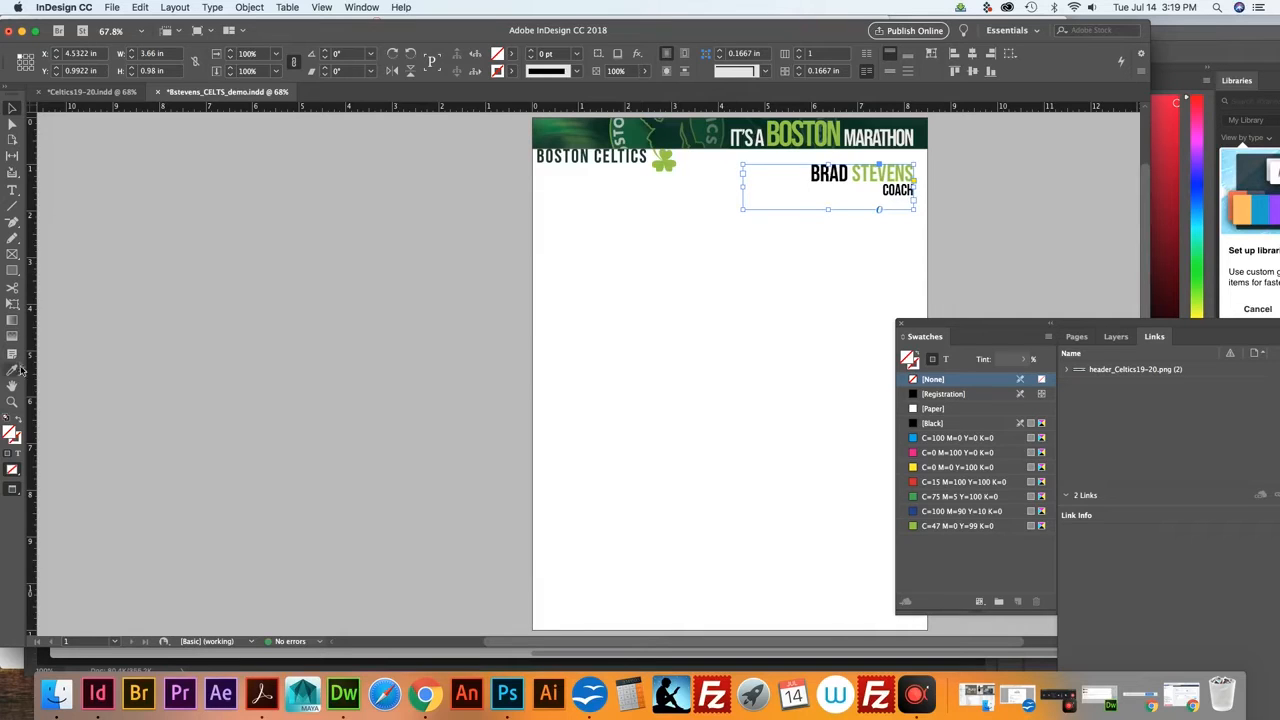
Draw an empty text frame about 4.21 in wide and 1.035 in high at about X 1.25 in, Y 3.84 in, and deselect it
{"action": "left_click", "coordinate": [12, 190]}
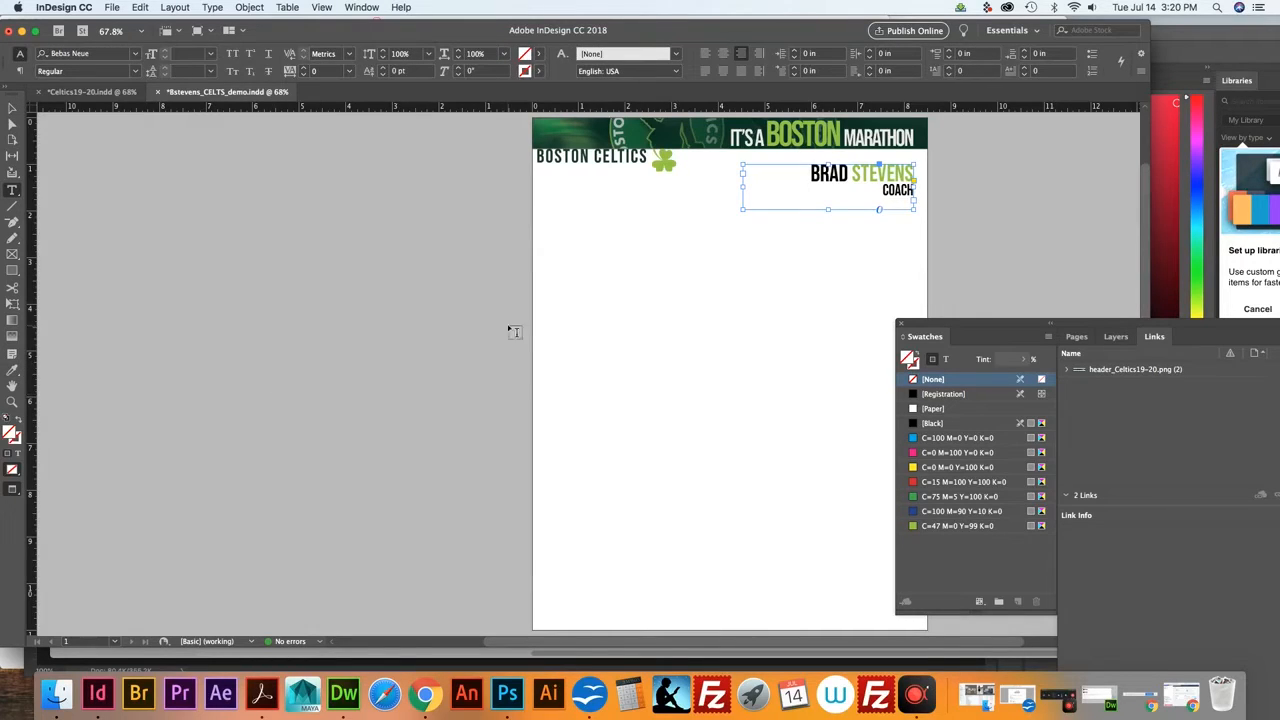
{"action": "left_click_drag", "start_coordinate": [590, 298], "coordinate": [785, 344]}
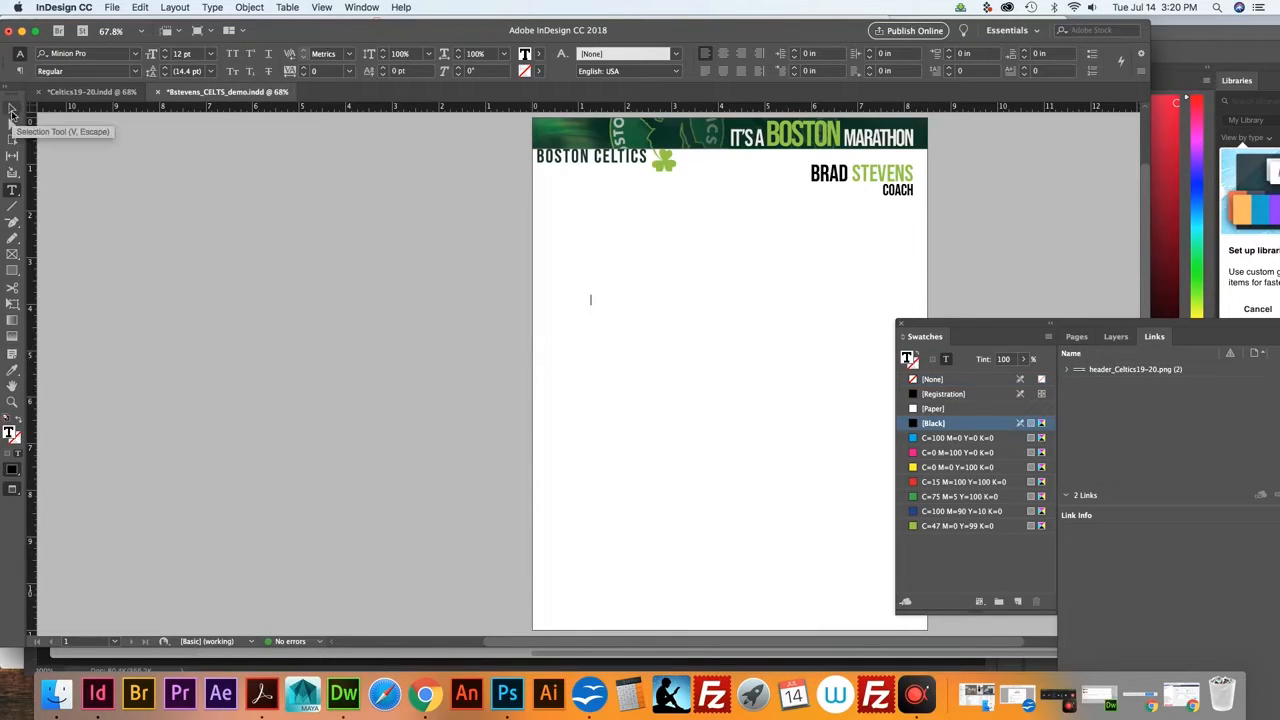
{"action": "left_click", "coordinate": [12, 110]}
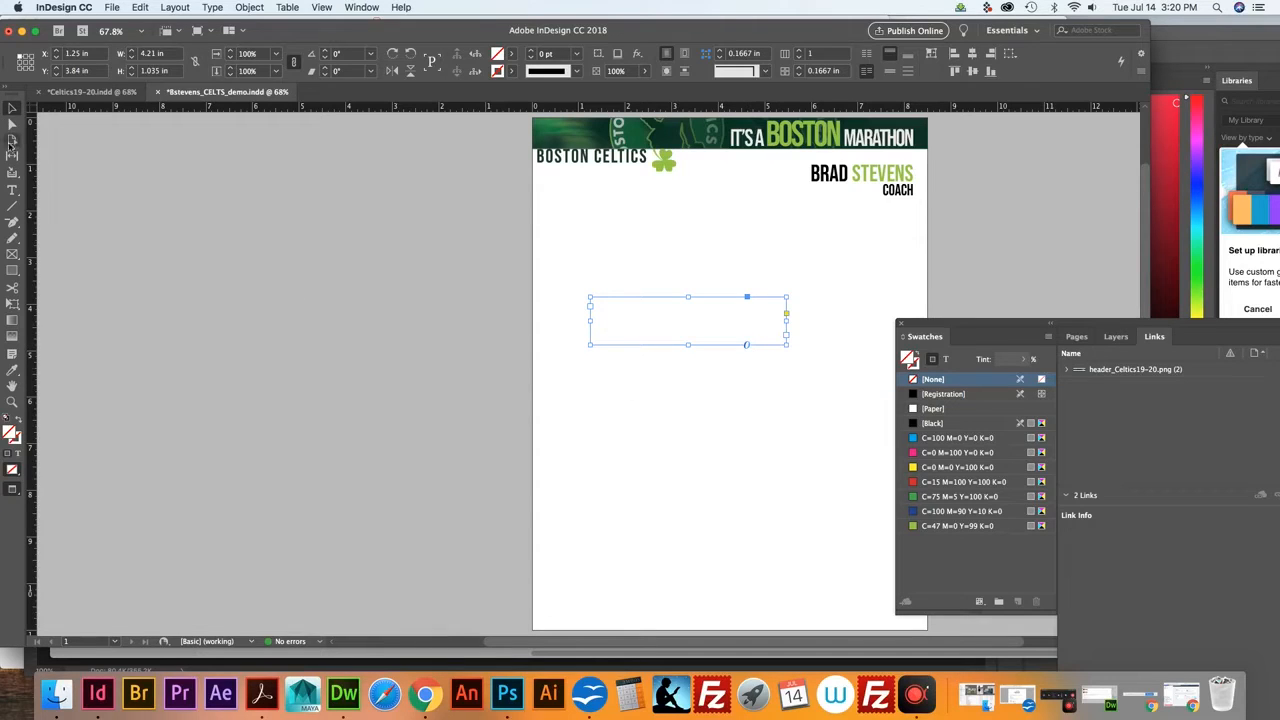
{"action": "left_click", "coordinate": [12, 191]}
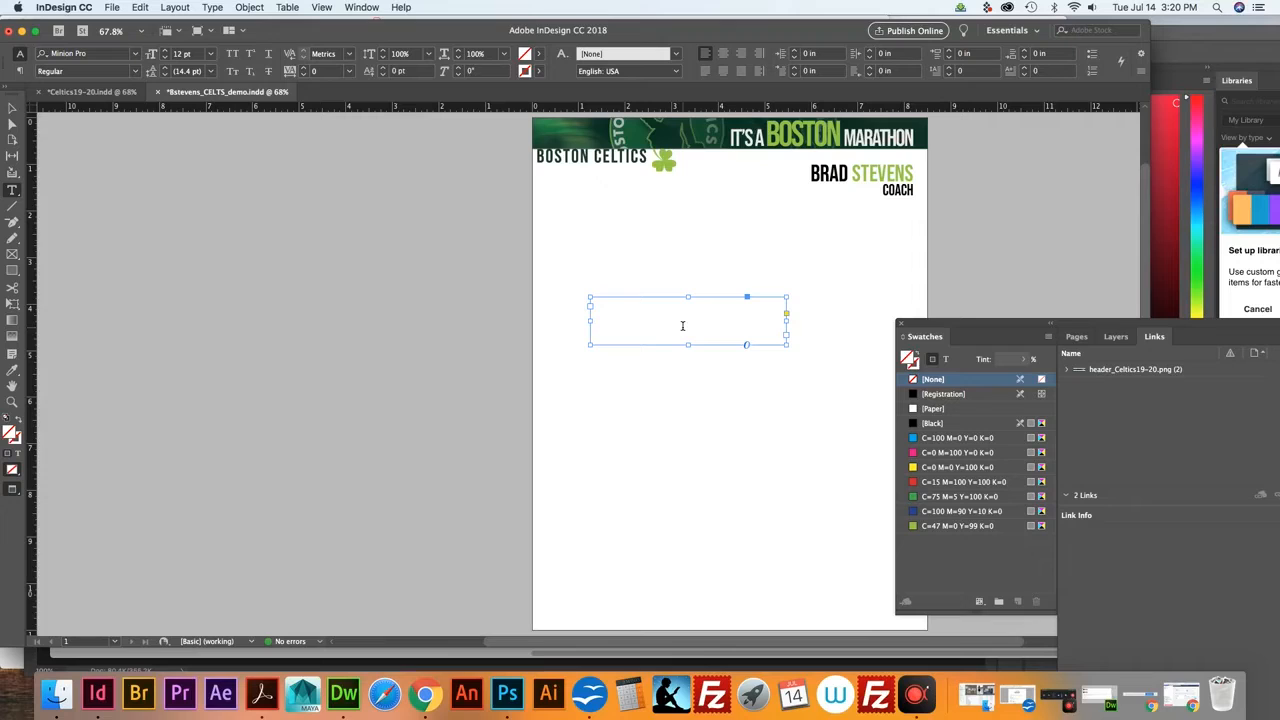
{"action": "left_click", "coordinate": [12, 107]}
{"action": "left_click", "coordinate": [740, 414]}
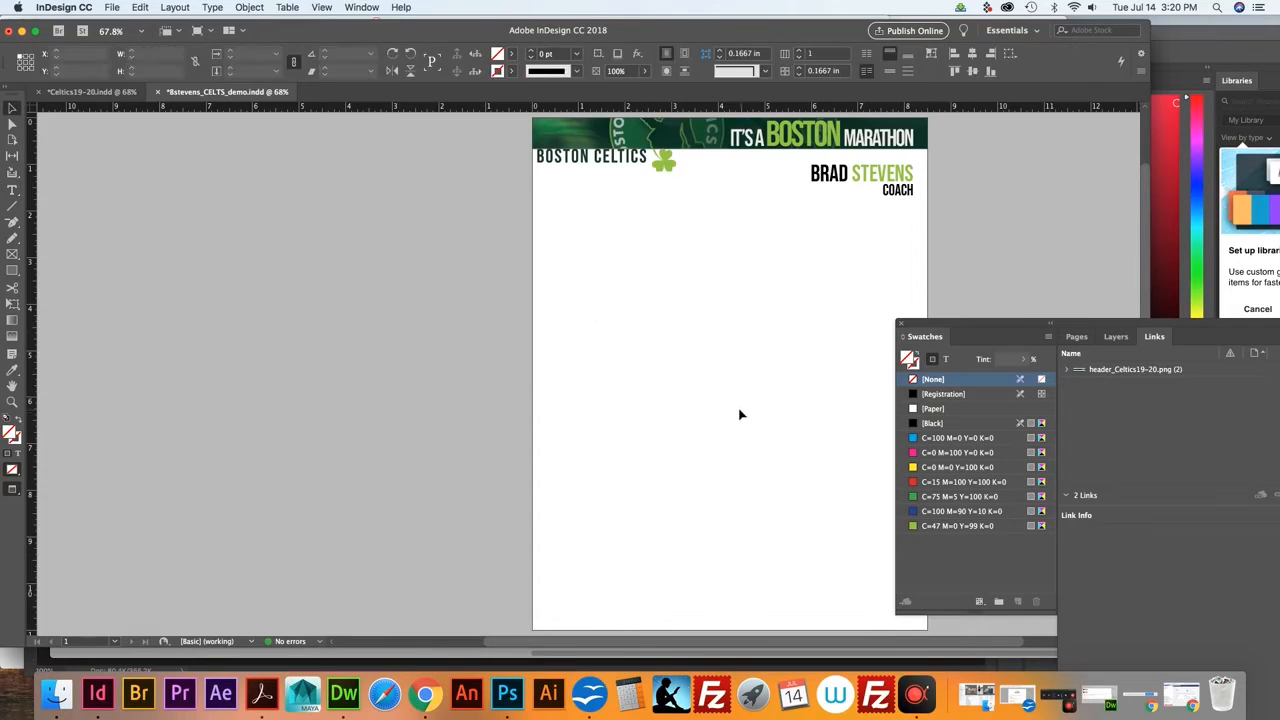
{"action": "left_click", "coordinate": [726, 343]}
{"action": "key", "text": "Delete"}
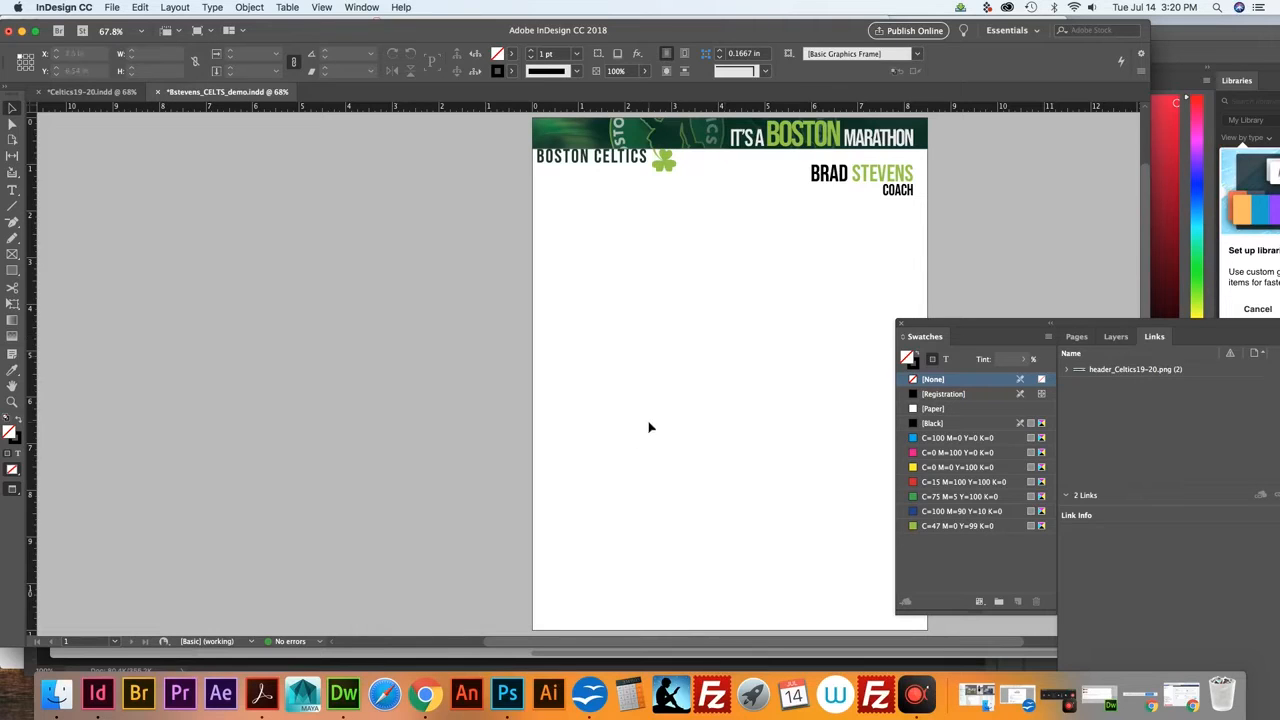
Switch to Facebook Live Producer in Chrome and begin a comment: "TIP ::: don't make Rectangular Frames and Text Boxes larger than needed......."
{"action": "left_click", "coordinate": [418, 680]}
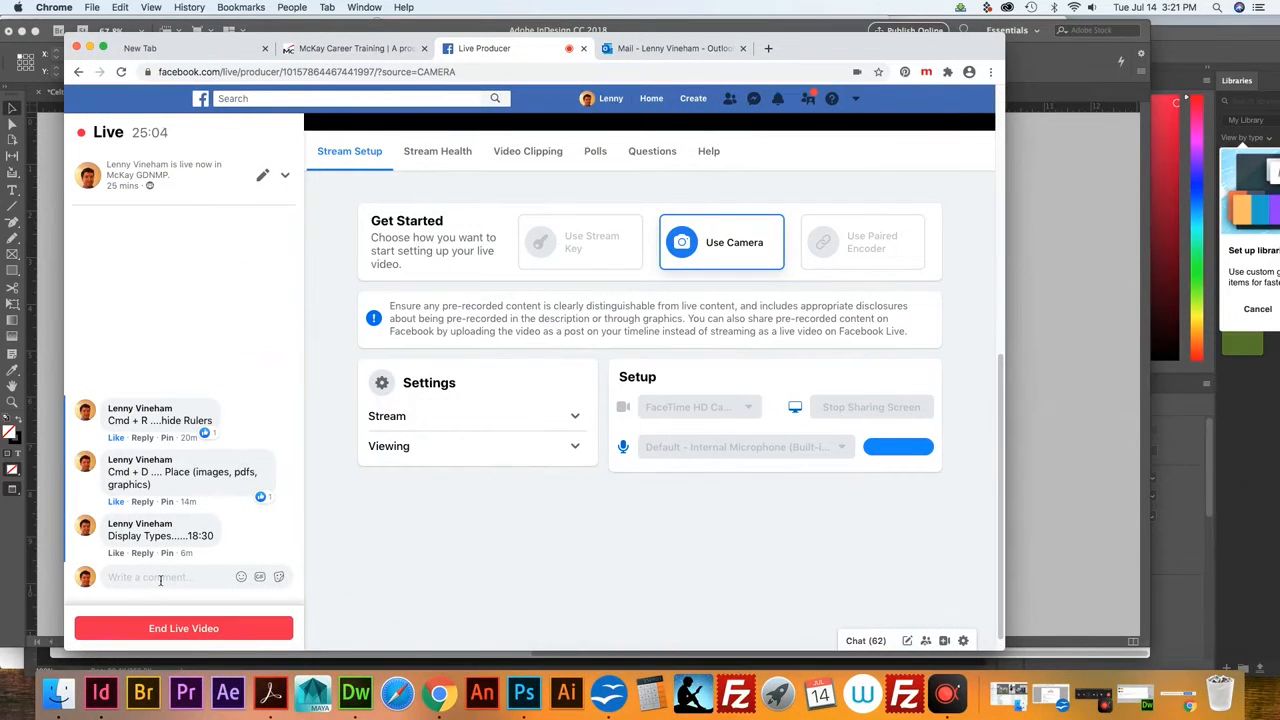
{"action": "left_click", "coordinate": [160, 578]}
{"action": "type", "text": "TIP ::: don't make Rectangualr"}
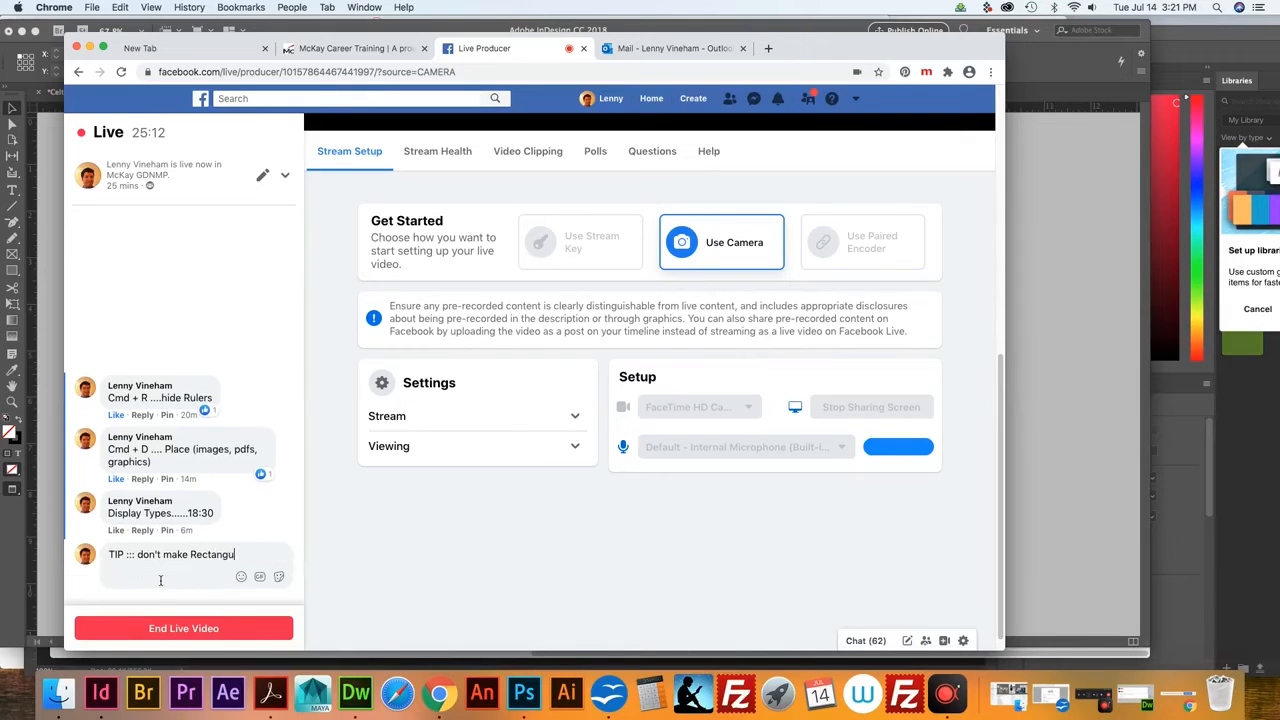
{"action": "key", "text": "BackSpace"}
{"action": "key", "text": "BackSpace"}
{"action": "key", "text": "BackSpace"}
{"action": "key", "text": "BackSpace"}
{"action": "type", "text": "lar Frames and"}
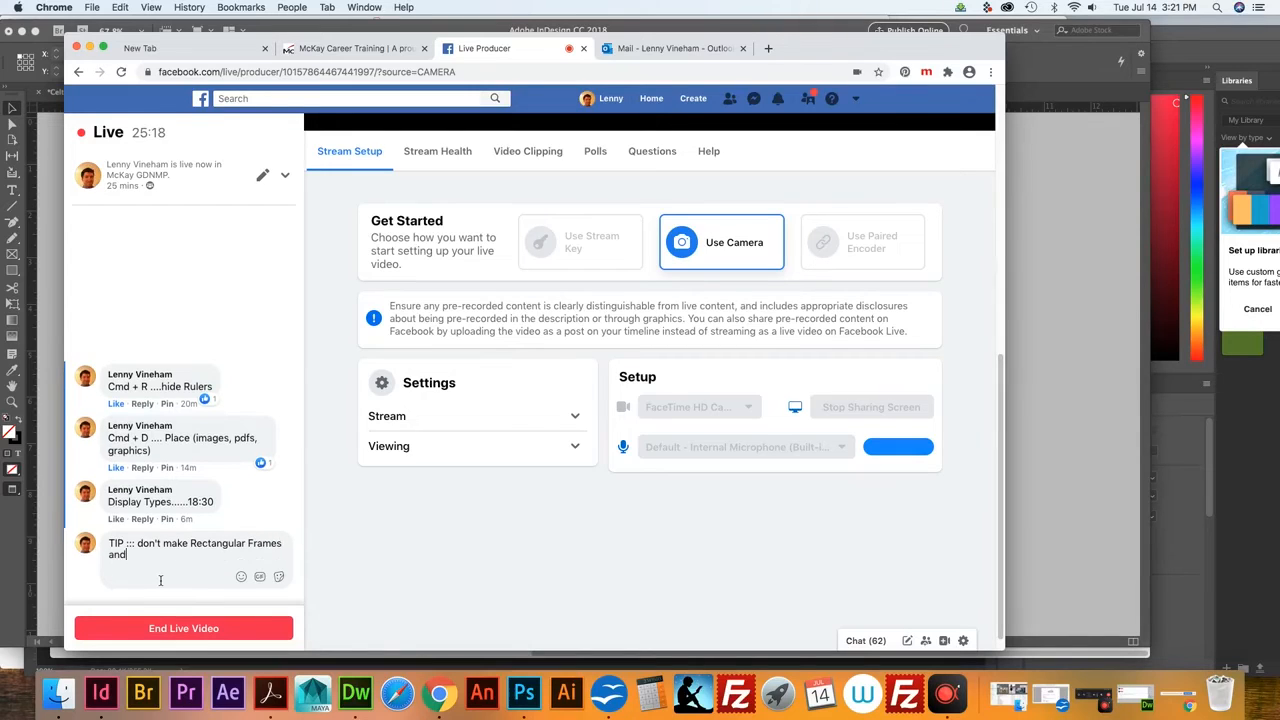
{"action": "type", "text": " Text Boxes larger than th"}
{"action": "key", "text": "BackSpace"}
{"action": "type", "text": "needed......they can"}
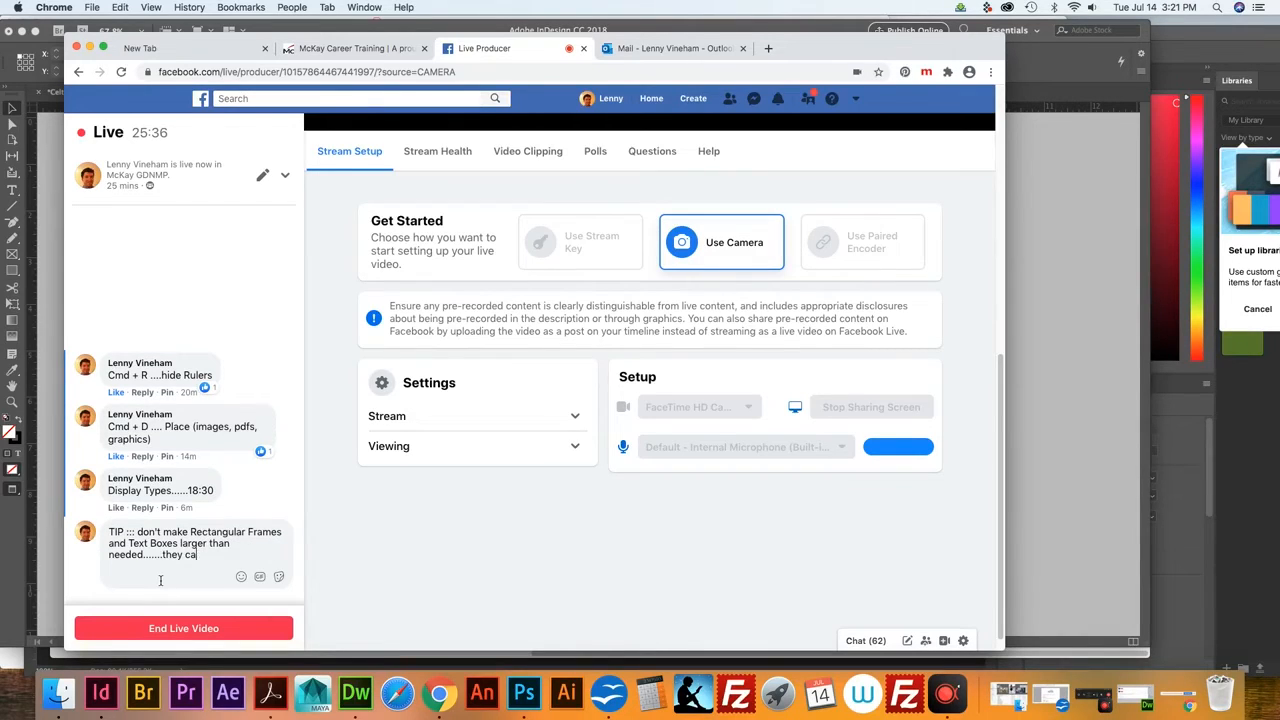
Finish the tip comment with "extra space can affect print quality/ accuracy" and post it
{"action": "key", "text": "BackSpace"}
{"action": "key", "text": "BackSpace"}
{"action": "key", "text": "BackSpace"}
{"action": "key", "text": "BackSpace"}
{"action": "key", "text": "BackSpace"}
{"action": "key", "text": "BackSpace"}
{"action": "key", "text": "BackSpace"}
{"action": "type", "text": "ext"}
{"action": "type", "text": "ra space can affect print"}
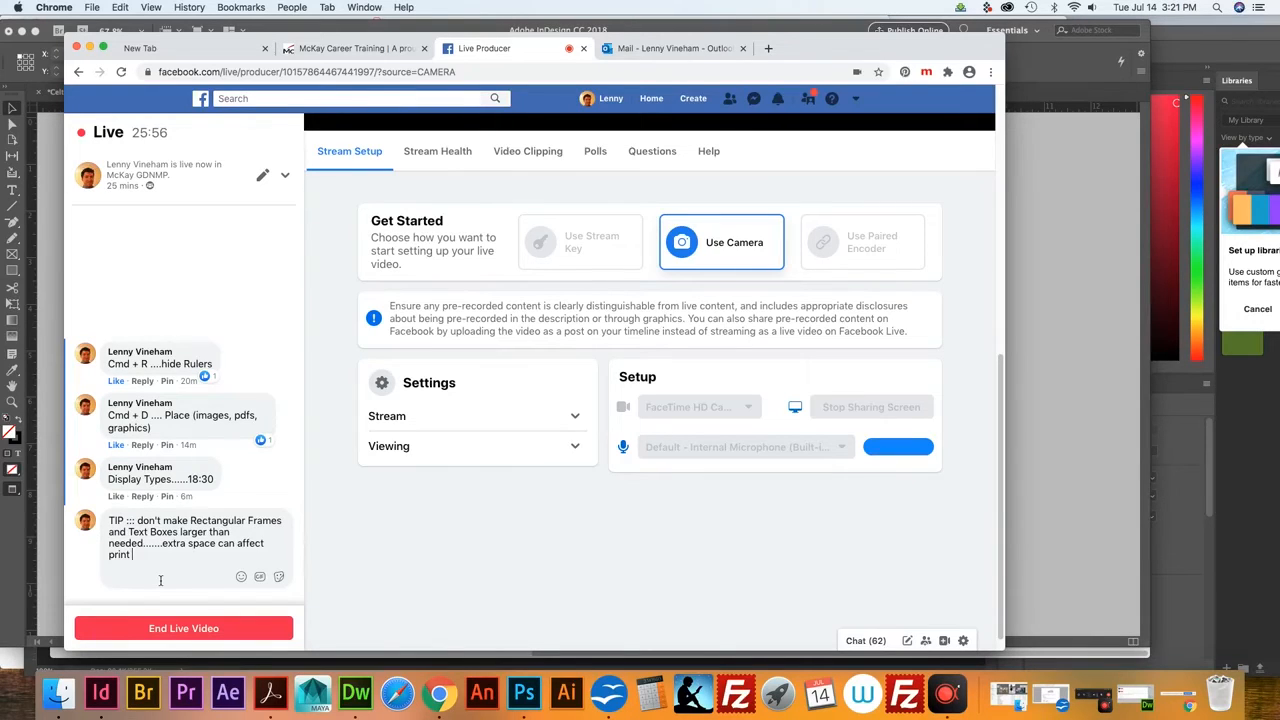
{"action": "type", "text": " quality/ accurary"}
{"action": "key", "text": "BackSpace"}
{"action": "key", "text": "BackSpace"}
{"action": "key", "text": "BackSpace"}
{"action": "type", "text": "acy"}
{"action": "key", "text": "Return"}
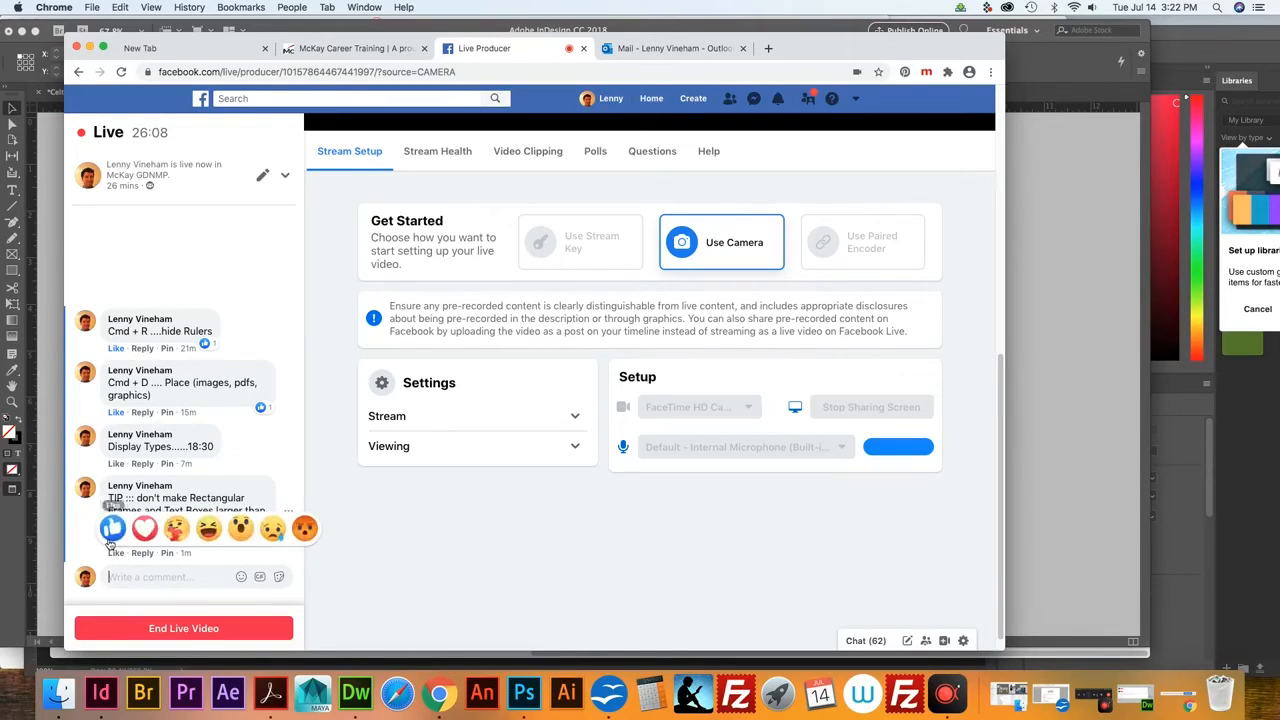
Like the new tip comment and the "Display Types" comment, and switch back to InDesign
{"action": "left_click", "coordinate": [112, 527]}
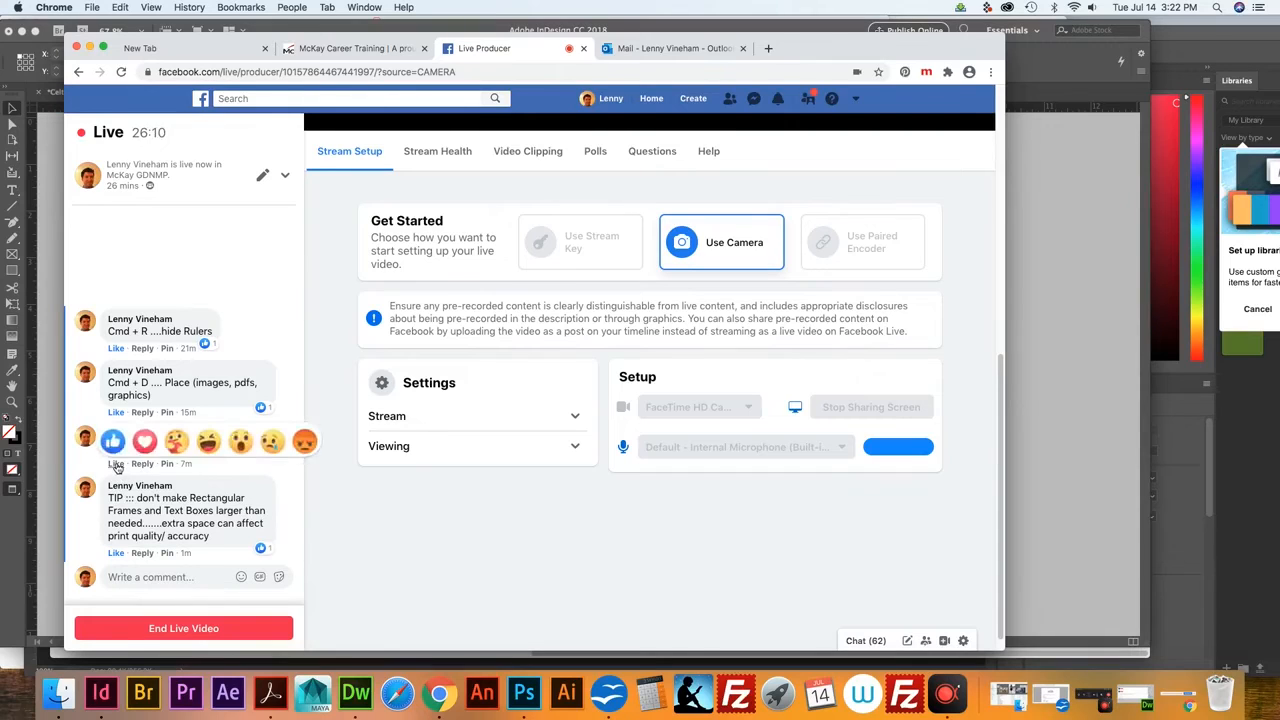
{"action": "left_click", "coordinate": [116, 464]}
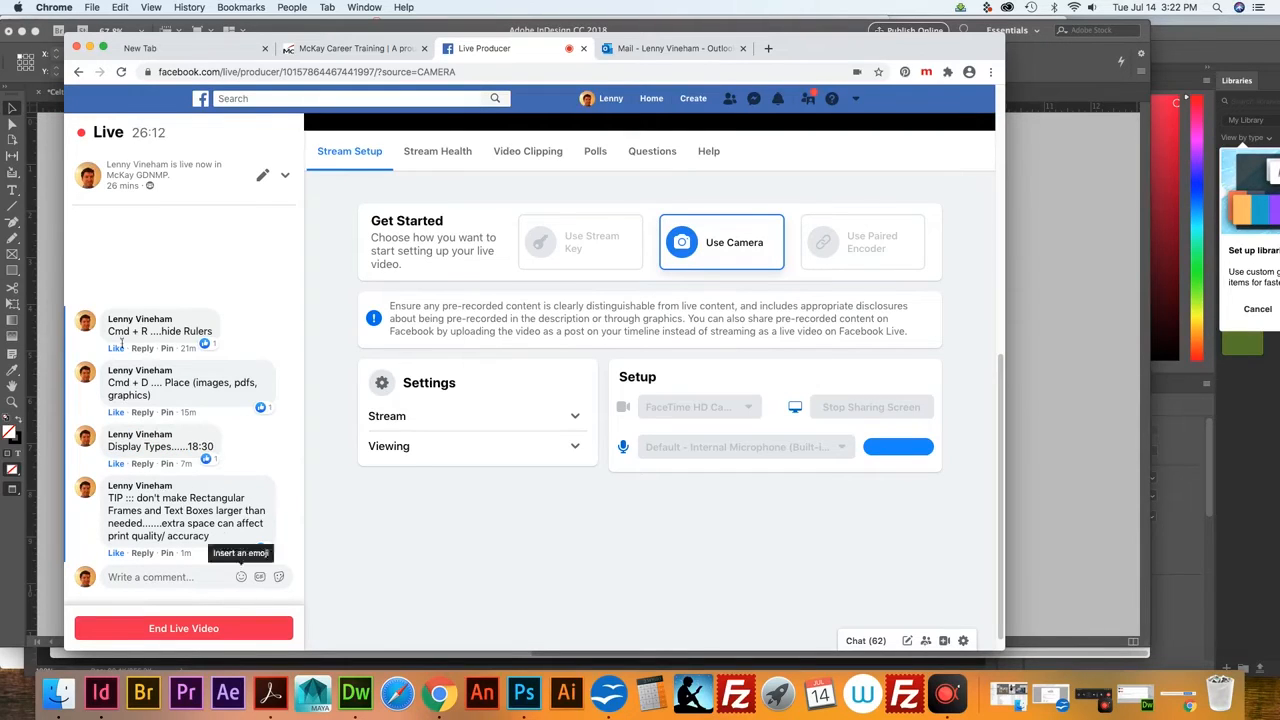
{"action": "left_click", "coordinate": [330, 28]}
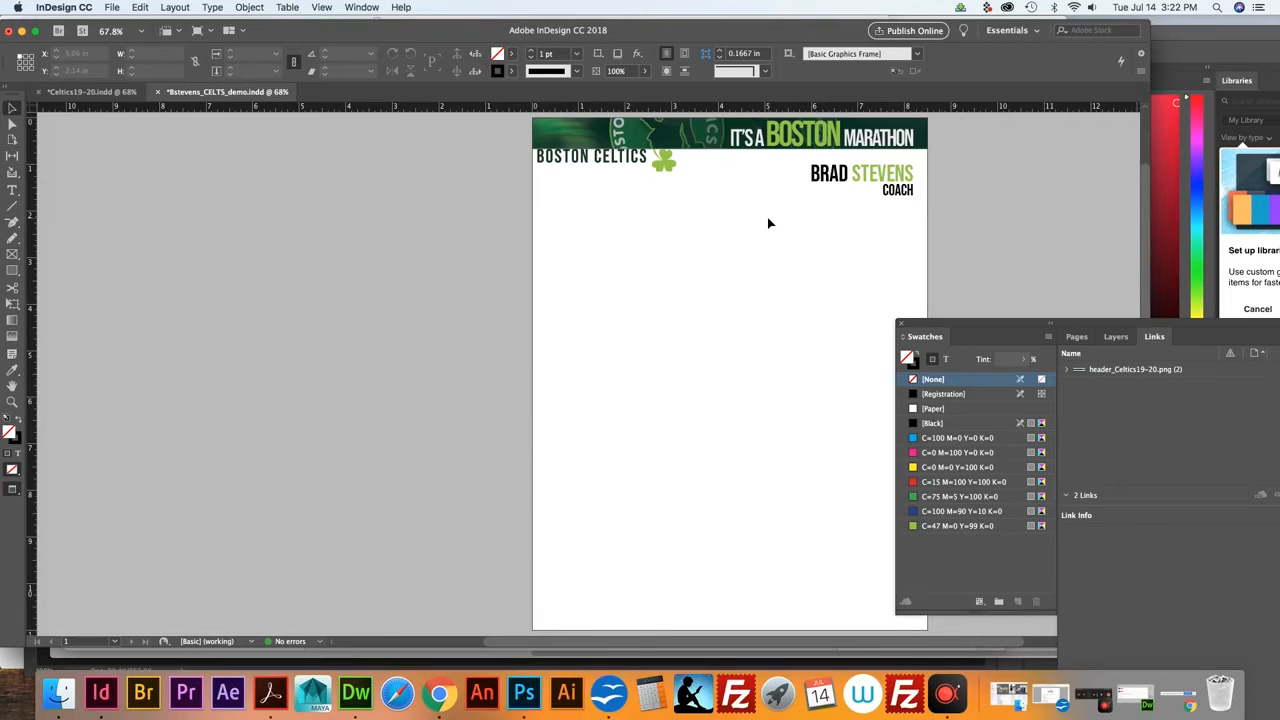
Check the reference page in Celtics19-20.indd and draw a frame about 6.1 by 1.88 in at the demo page's left edge, below the logo
{"action": "left_click", "coordinate": [78, 92]}
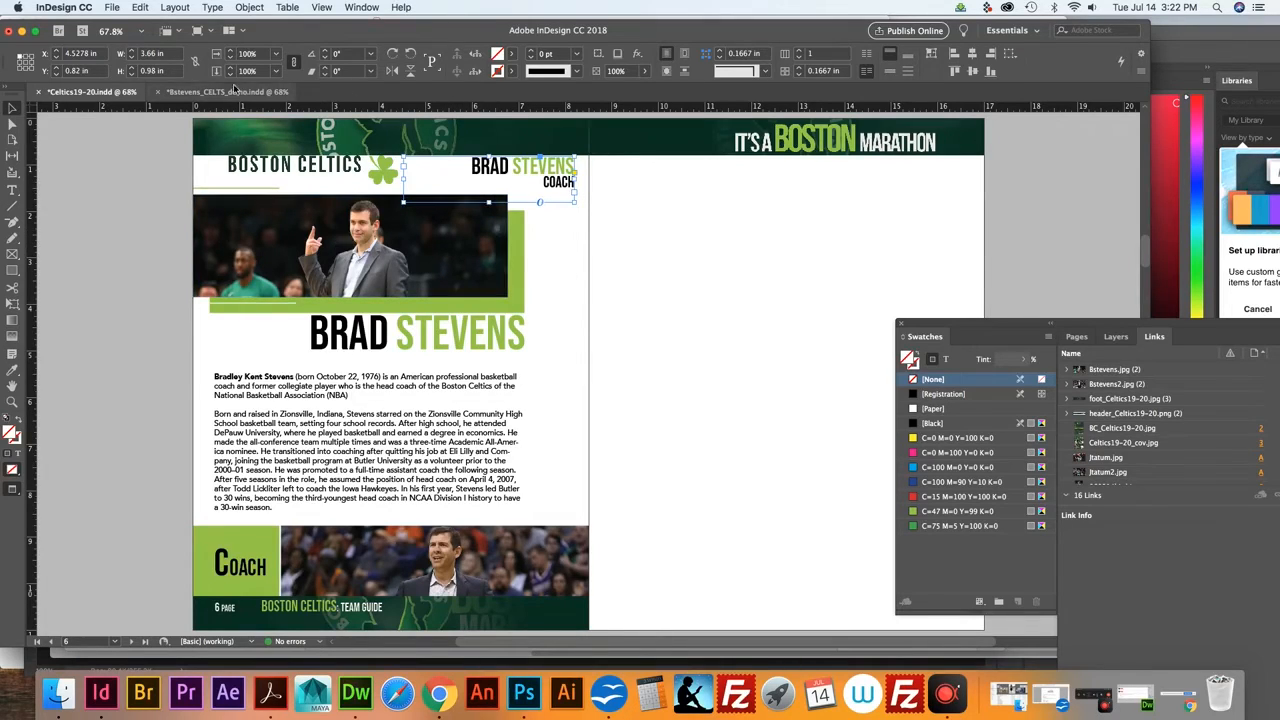
{"action": "left_click", "coordinate": [234, 92]}
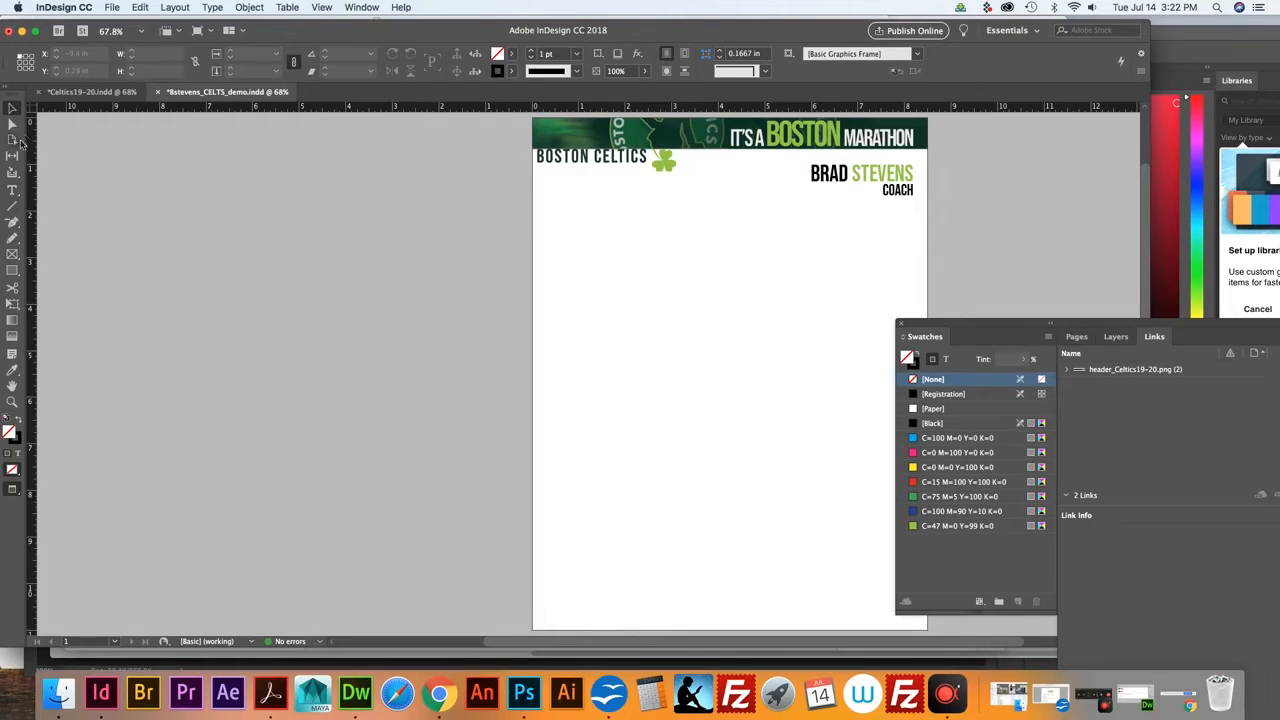
{"action": "left_click", "coordinate": [12, 254]}
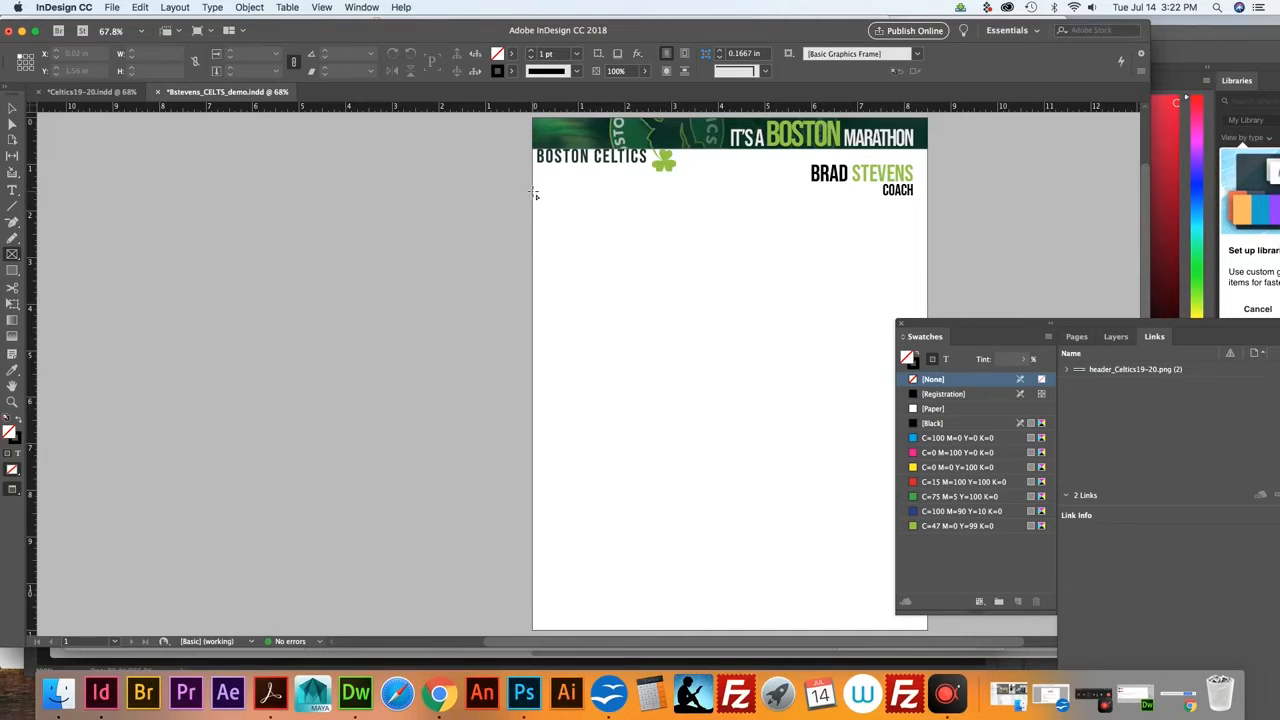
{"action": "left_click_drag", "start_coordinate": [533, 193], "coordinate": [815, 279]}
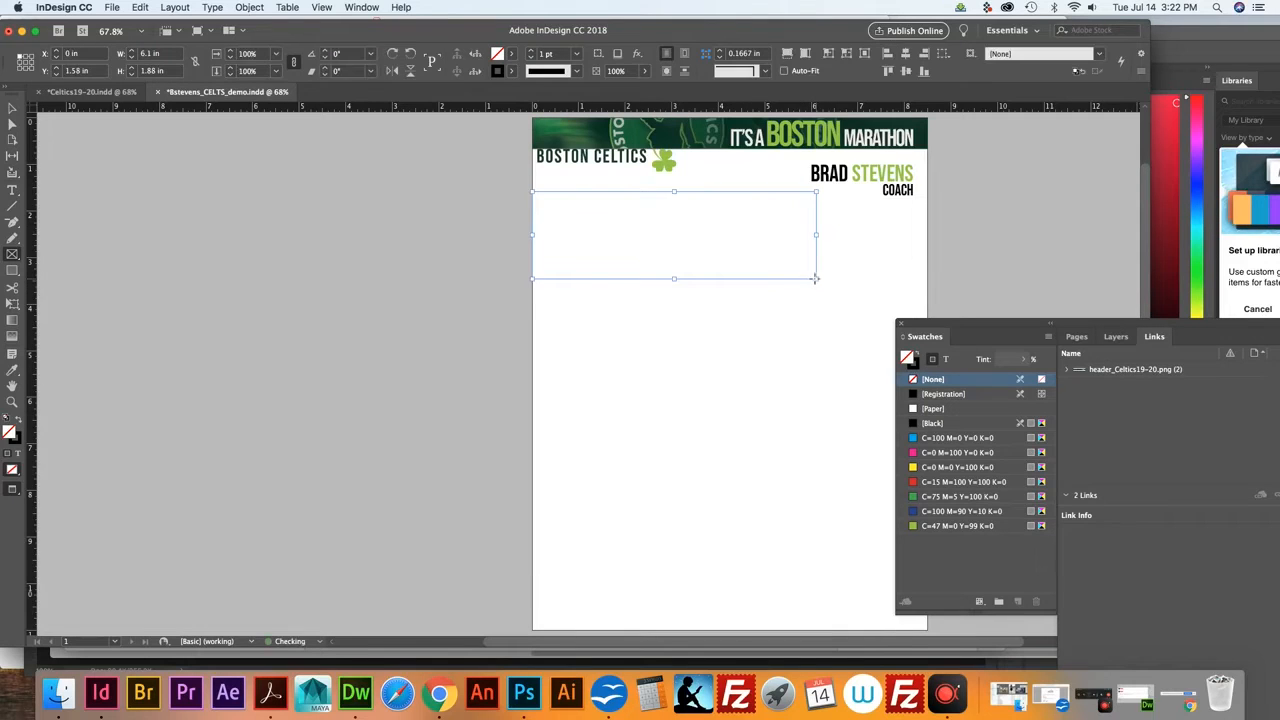
{"action": "key", "text": "v"}
{"action": "left_click", "coordinate": [508, 305]}
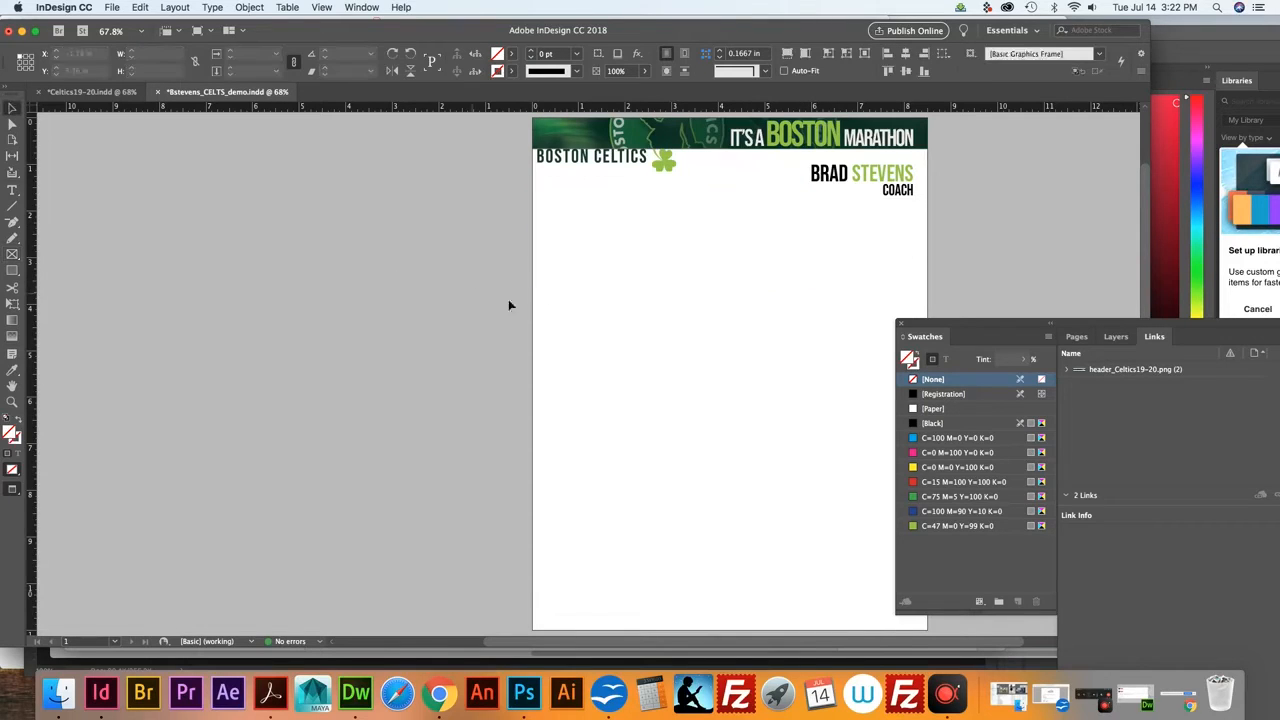
Place the image Bstevens.jpg from the Celtics2019-20 folder into the empty frame below the logo
{"action": "left_click", "coordinate": [651, 257]}
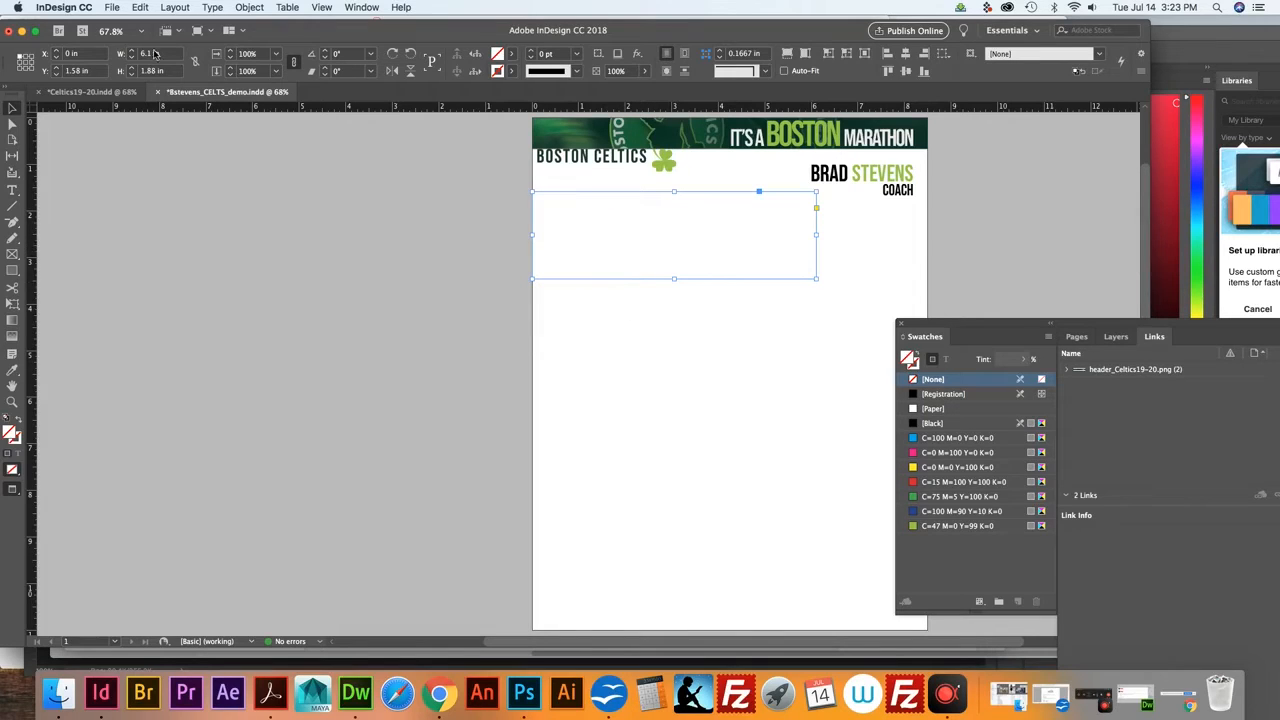
{"action": "left_click", "coordinate": [114, 8]}
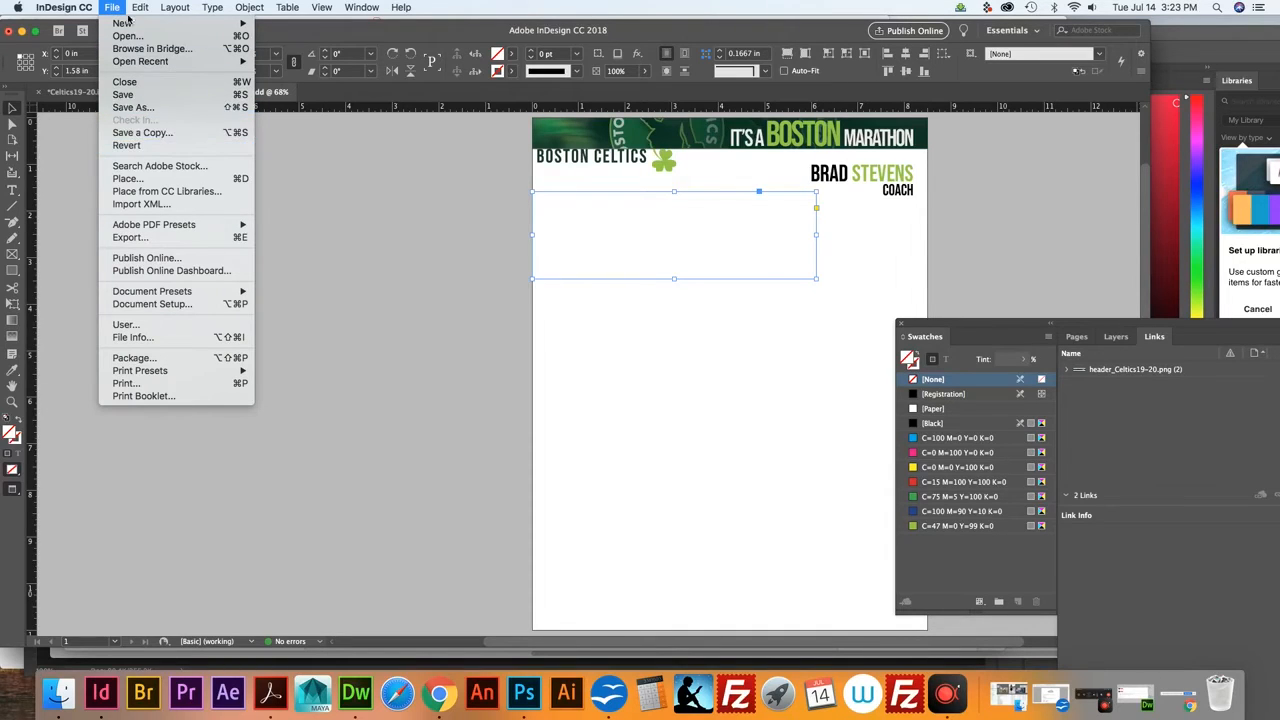
{"action": "left_click", "coordinate": [160, 179]}
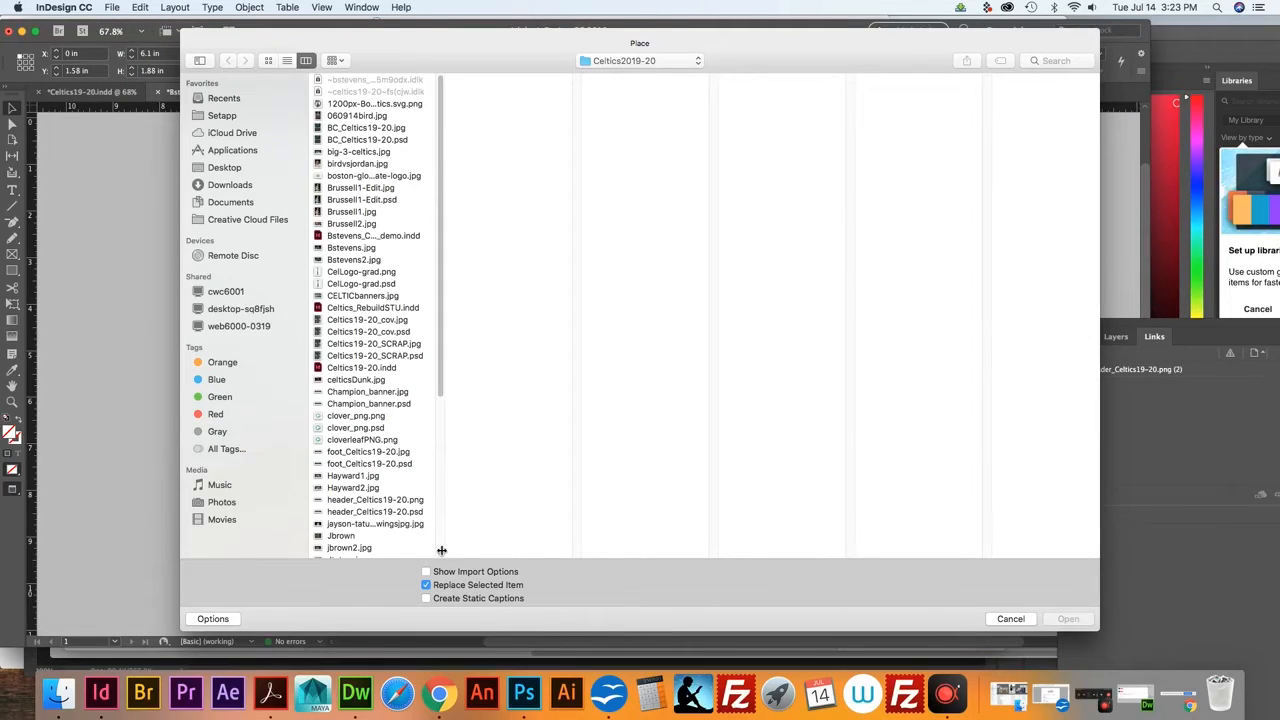
{"action": "left_click_drag", "start_coordinate": [442, 548], "coordinate": [571, 549]}
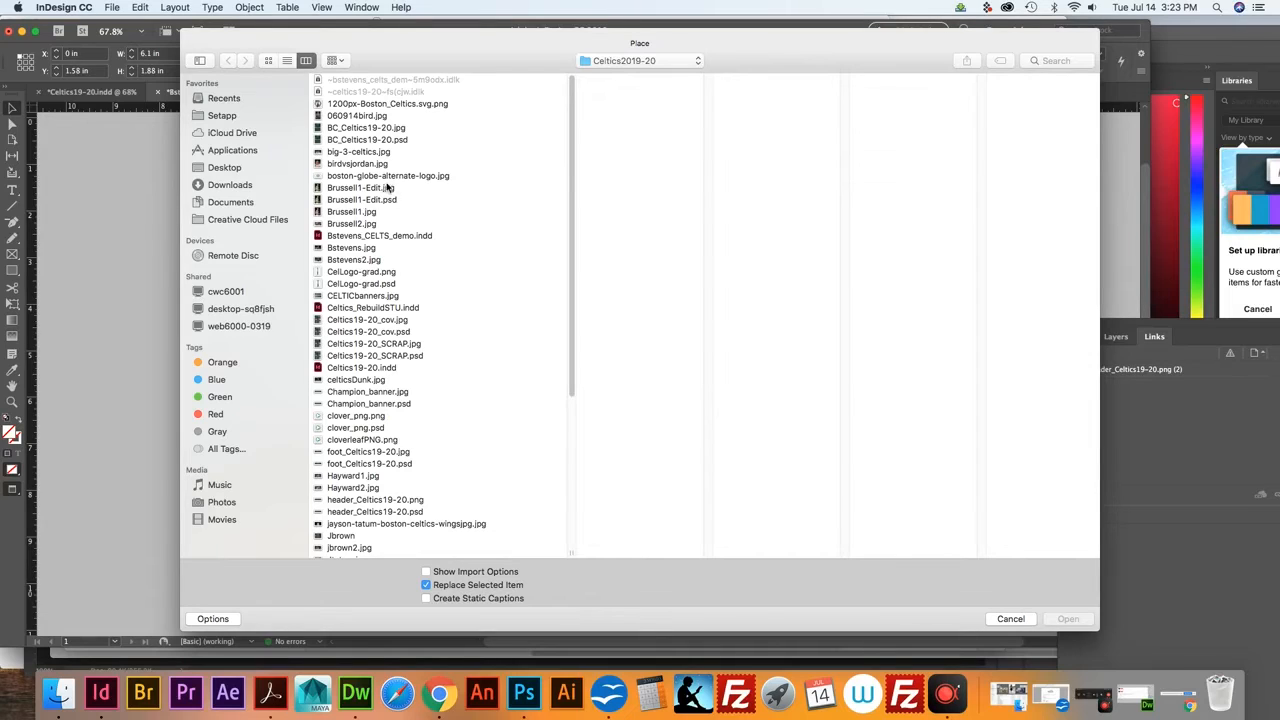
{"action": "left_click", "coordinate": [363, 249]}
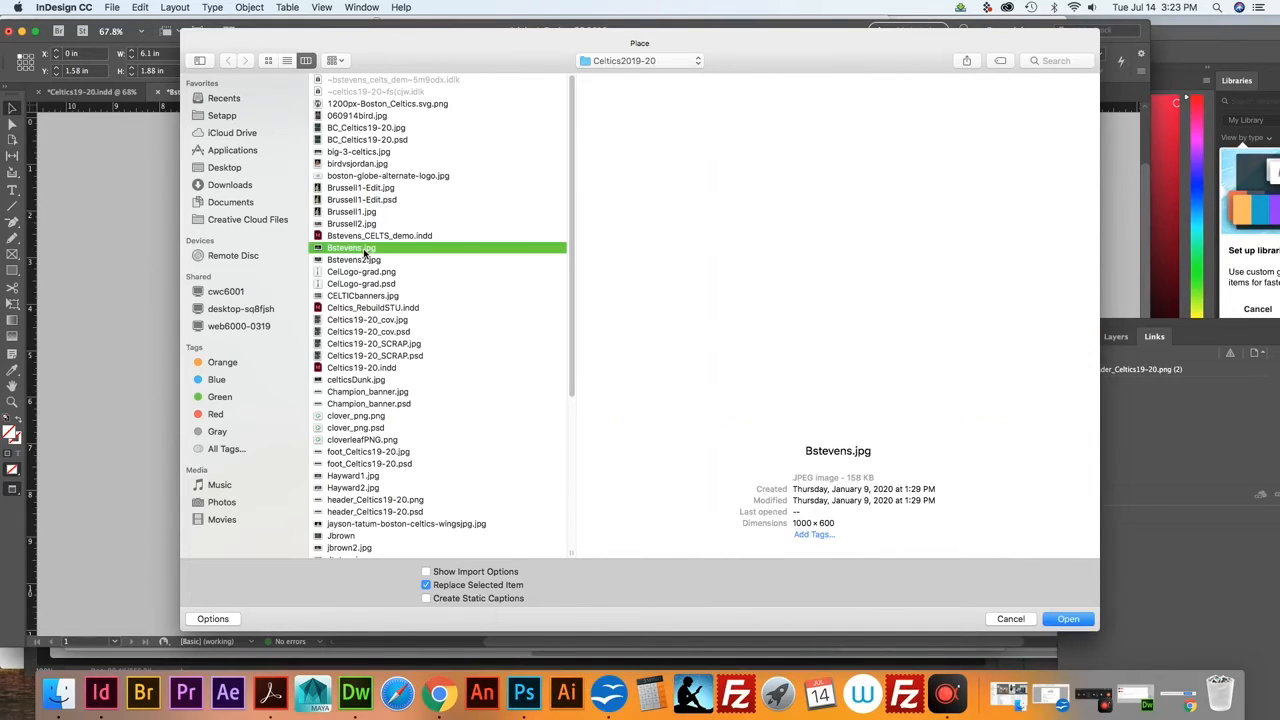
{"action": "left_click", "coordinate": [1068, 619]}
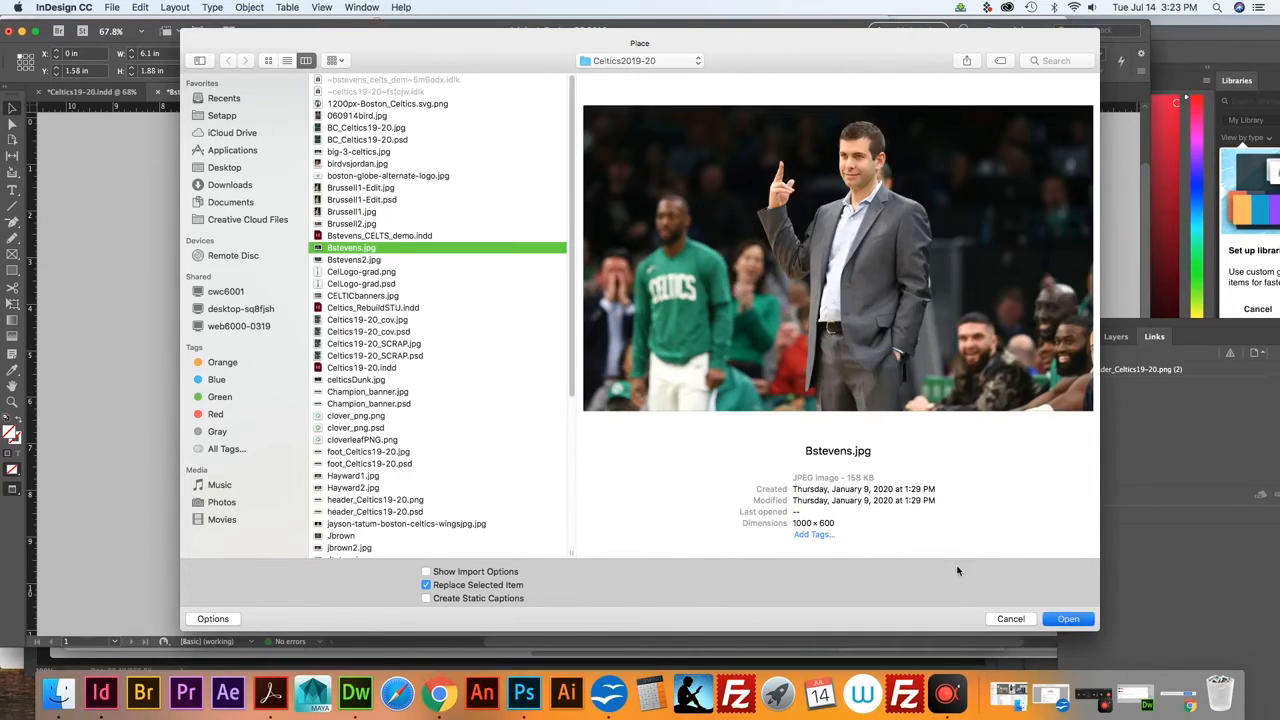
Shift the coach photo down inside its frame, without moving the frame, so his whole head falls within the crop
{"action": "left_click", "coordinate": [12, 123]}
{"action": "left_click", "coordinate": [636, 215]}
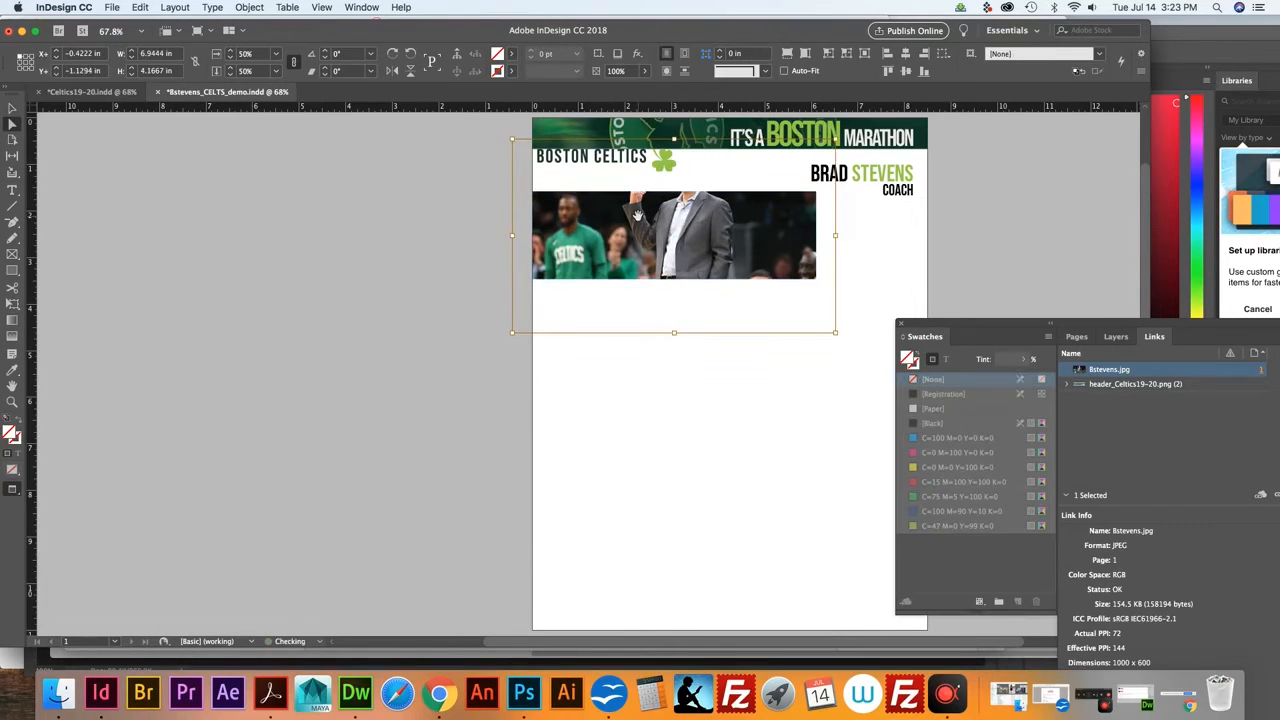
{"action": "left_click_drag", "start_coordinate": [636, 214], "coordinate": [637, 213]}
{"action": "key", "text": "Down"}
{"action": "key", "text": "Down"}
{"action": "key", "text": "Down"}
{"action": "key", "text": "Down"}
{"action": "key", "text": "Down"}
{"action": "key", "text": "Down"}
{"action": "key", "text": "Down"}
{"action": "key", "text": "Down"}
{"action": "key", "text": "Down"}
{"action": "key", "text": "Down"}
{"action": "key", "text": "Down"}
{"action": "key", "text": "Down"}
{"action": "key", "text": "Down"}
{"action": "key", "text": "Down"}
{"action": "key", "text": "Down"}
{"action": "key", "text": "Down"}
{"action": "key", "text": "Down"}
{"action": "key", "text": "Down"}
{"action": "key", "text": "Down"}
{"action": "key", "text": "Down"}
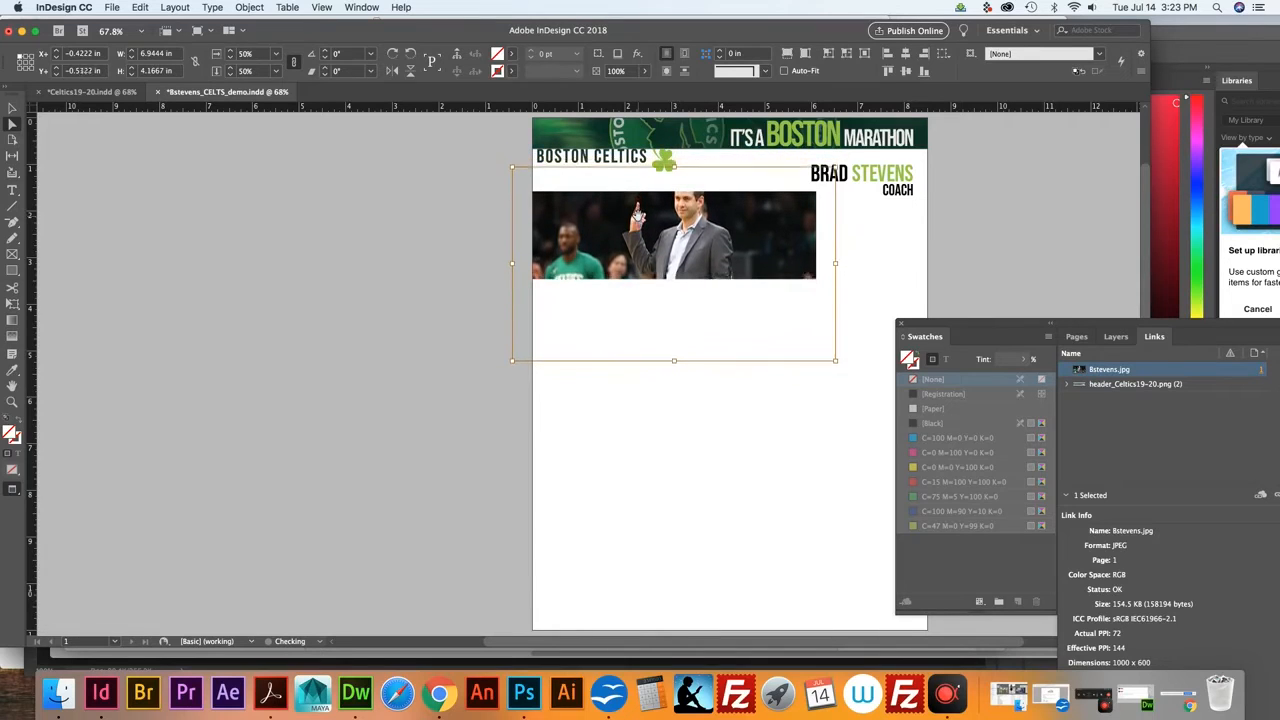
{"action": "key", "text": "Down"}
{"action": "key", "text": "Down"}
{"action": "key", "text": "Down"}
{"action": "key", "text": "Down"}
{"action": "key", "text": "Down"}
{"action": "key", "text": "Down"}
{"action": "key", "text": "Down"}
{"action": "key", "text": "Down"}
{"action": "key", "text": "Down"}
{"action": "key", "text": "Down"}
{"action": "key", "text": "Down"}
{"action": "key", "text": "Down"}
{"action": "key", "text": "Down"}
{"action": "key", "text": "Down"}
{"action": "key", "text": "Down"}
{"action": "key", "text": "Down"}
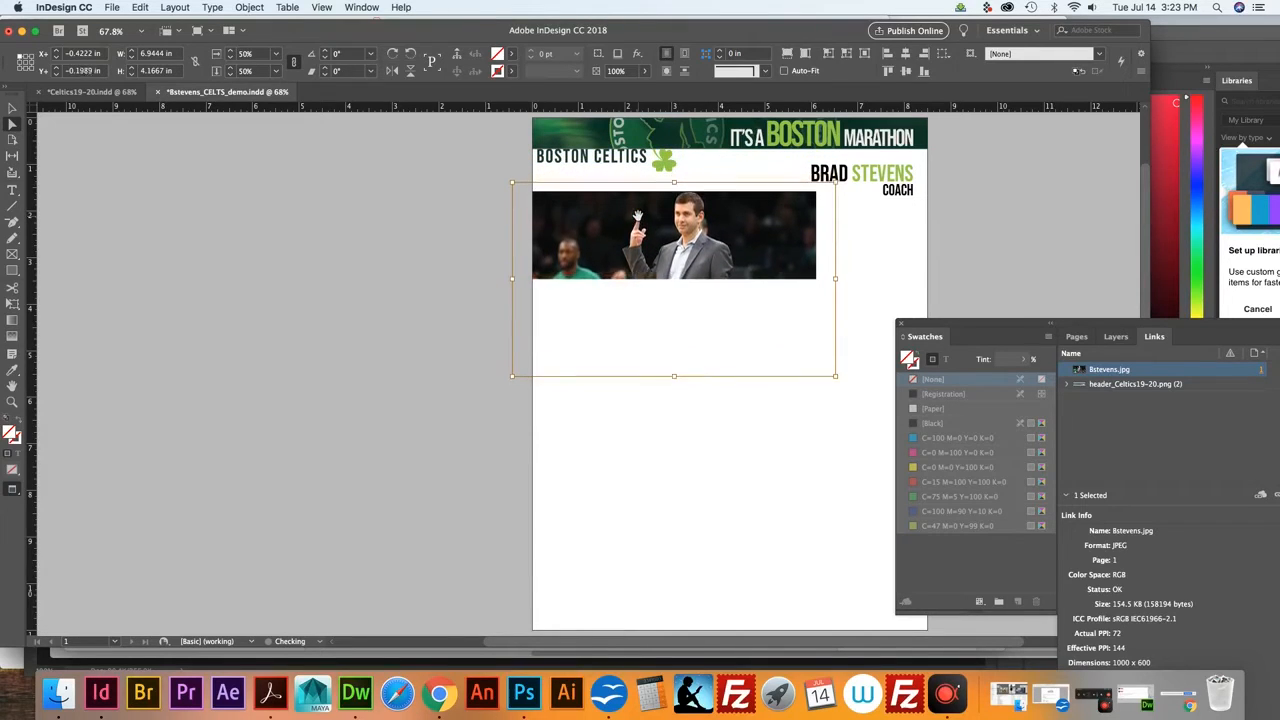
{"action": "key", "text": "Up"}
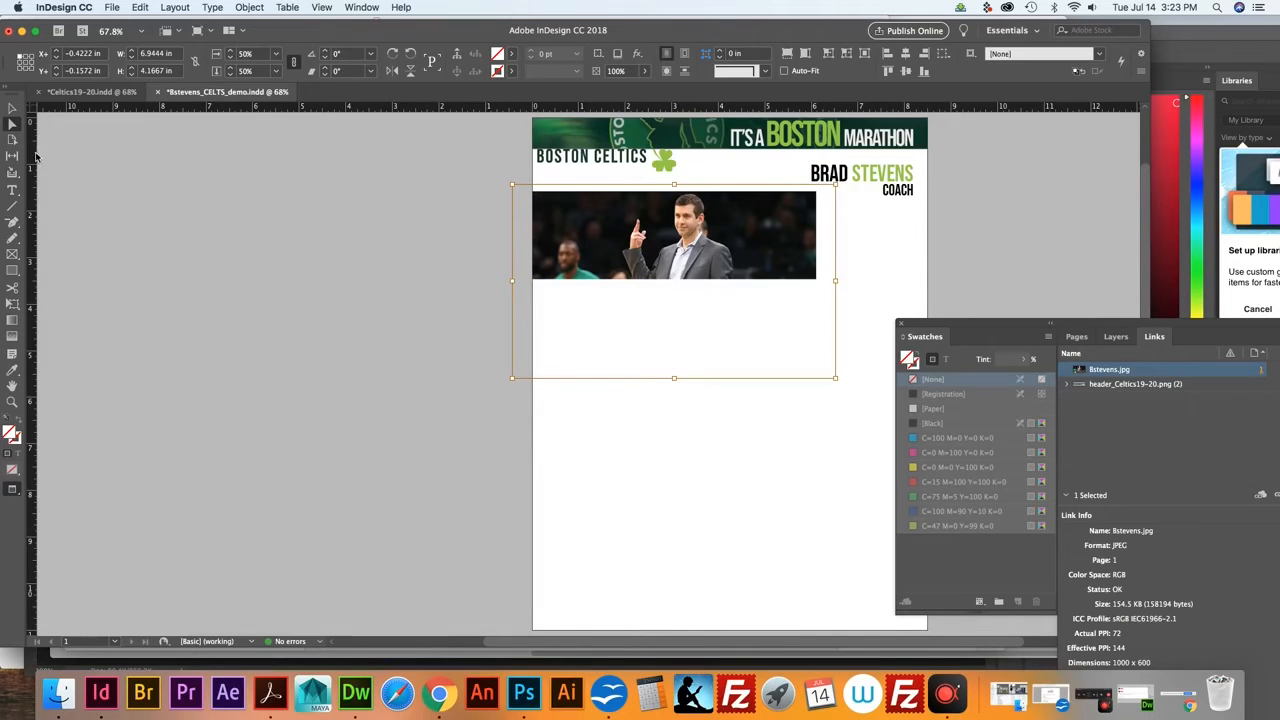
Extend the photo frame's lower edge to a height of about 2.5 in without scaling the image
{"action": "left_click", "coordinate": [11, 108]}
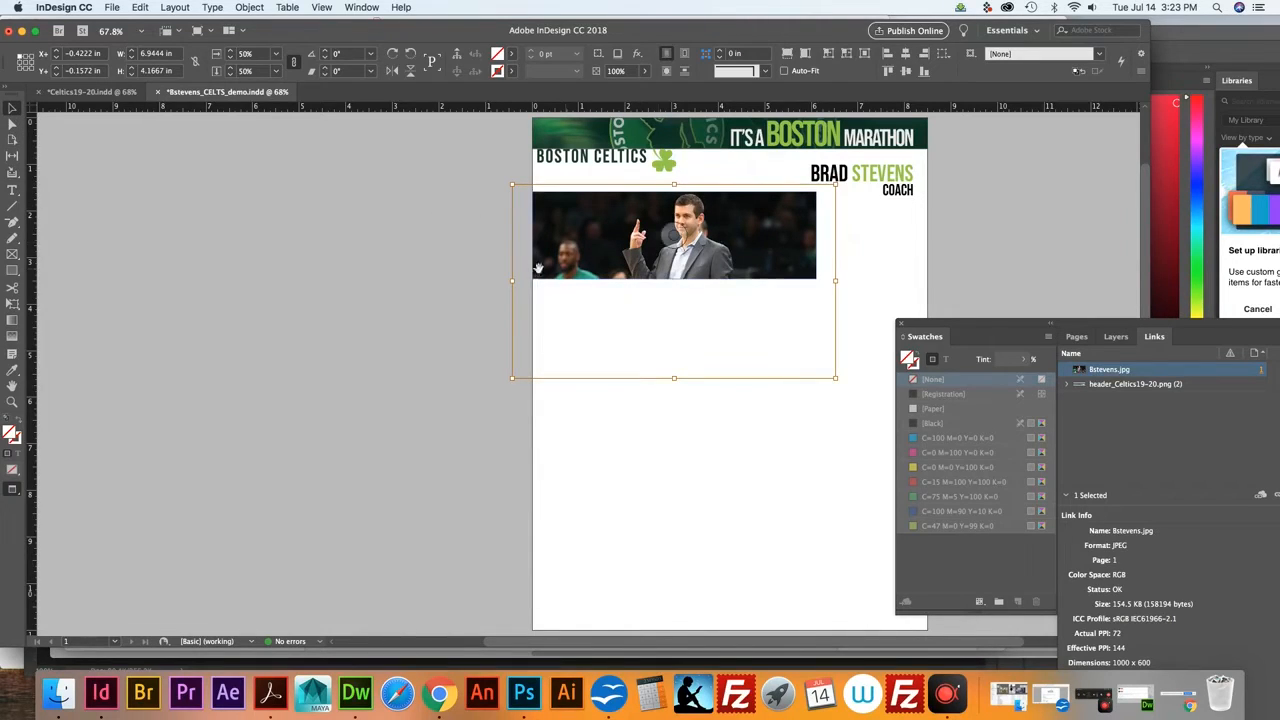
{"action": "left_click", "coordinate": [385, 275]}
{"action": "left_click", "coordinate": [612, 263]}
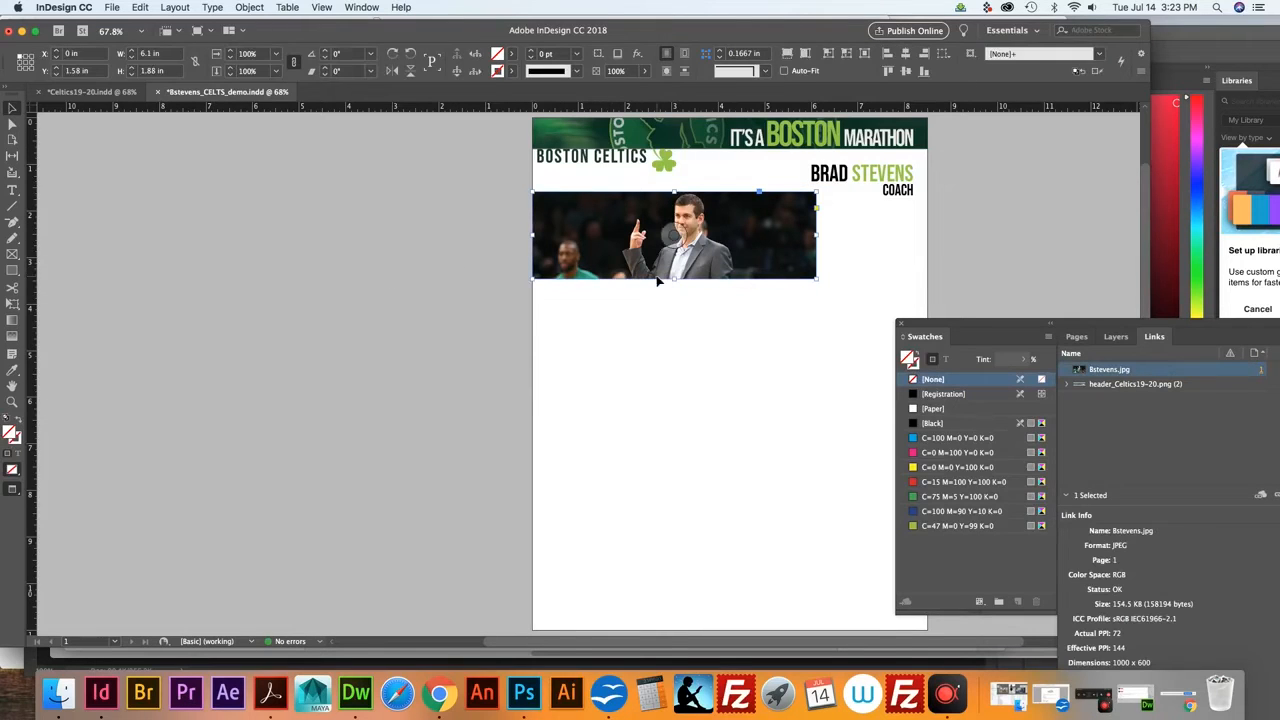
{"action": "left_click_drag", "start_coordinate": [674, 279], "coordinate": [674, 301]}
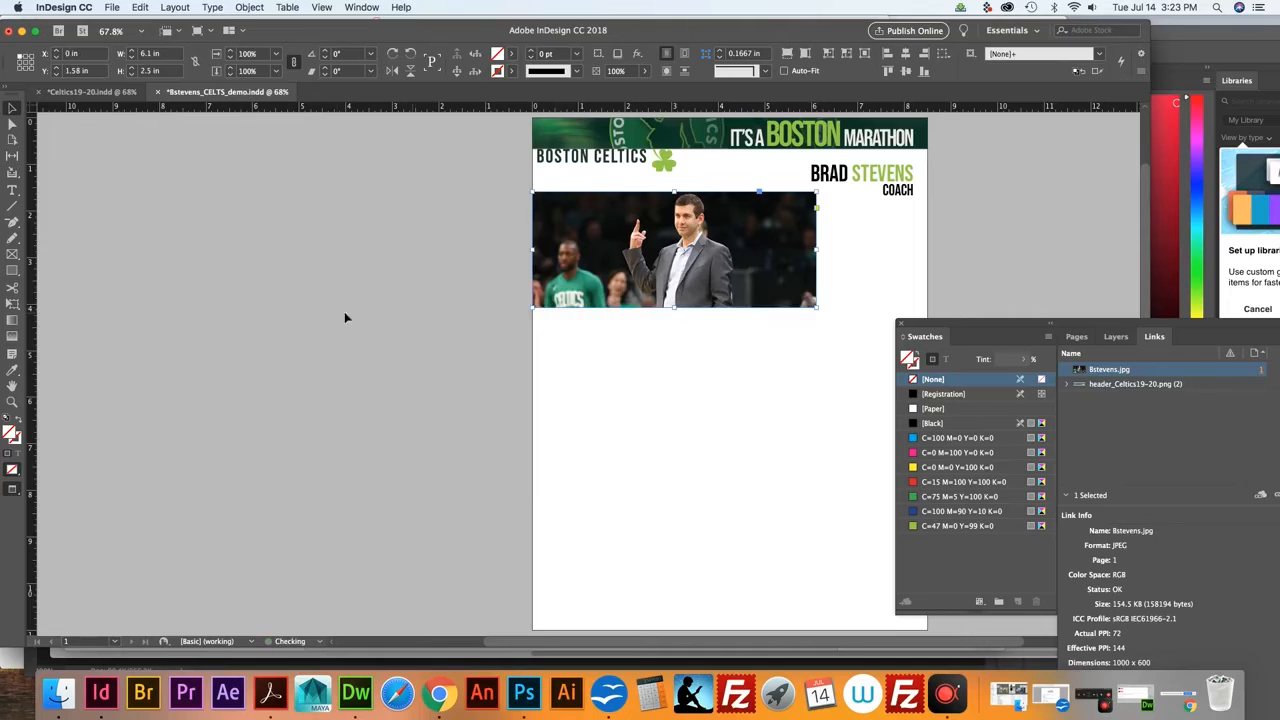
{"action": "left_click", "coordinate": [405, 307]}
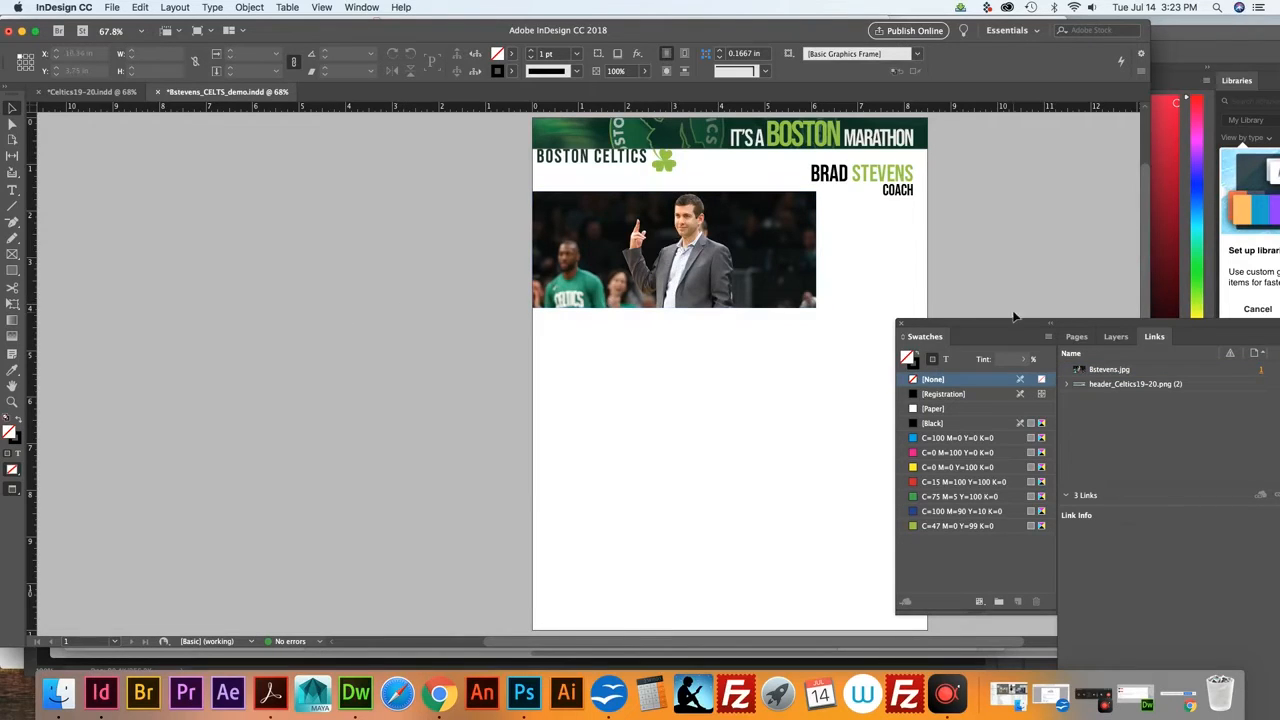
Move the floating panels clear of the page, compare with Celtics19-20.indd, and resize the demo's photo frame to about 6.32 by 2.2 in
{"action": "left_click_drag", "start_coordinate": [989, 322], "coordinate": [1054, 309]}
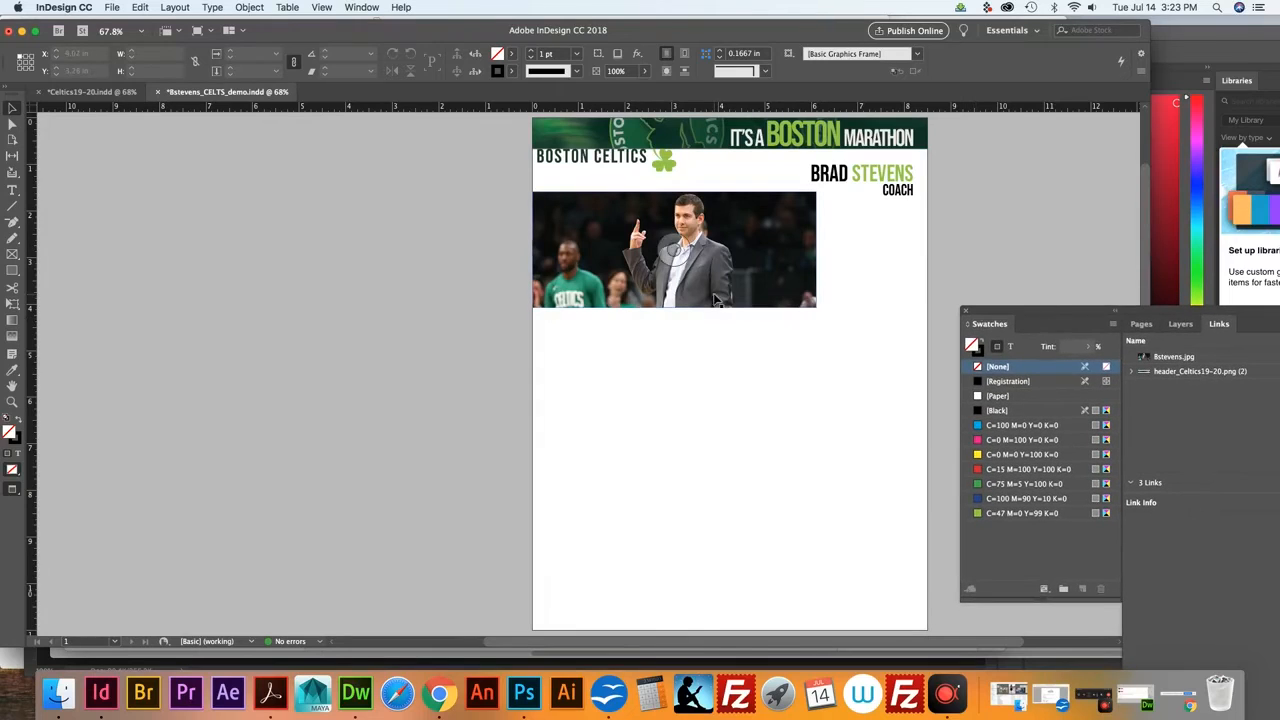
{"action": "left_click", "coordinate": [92, 91]}
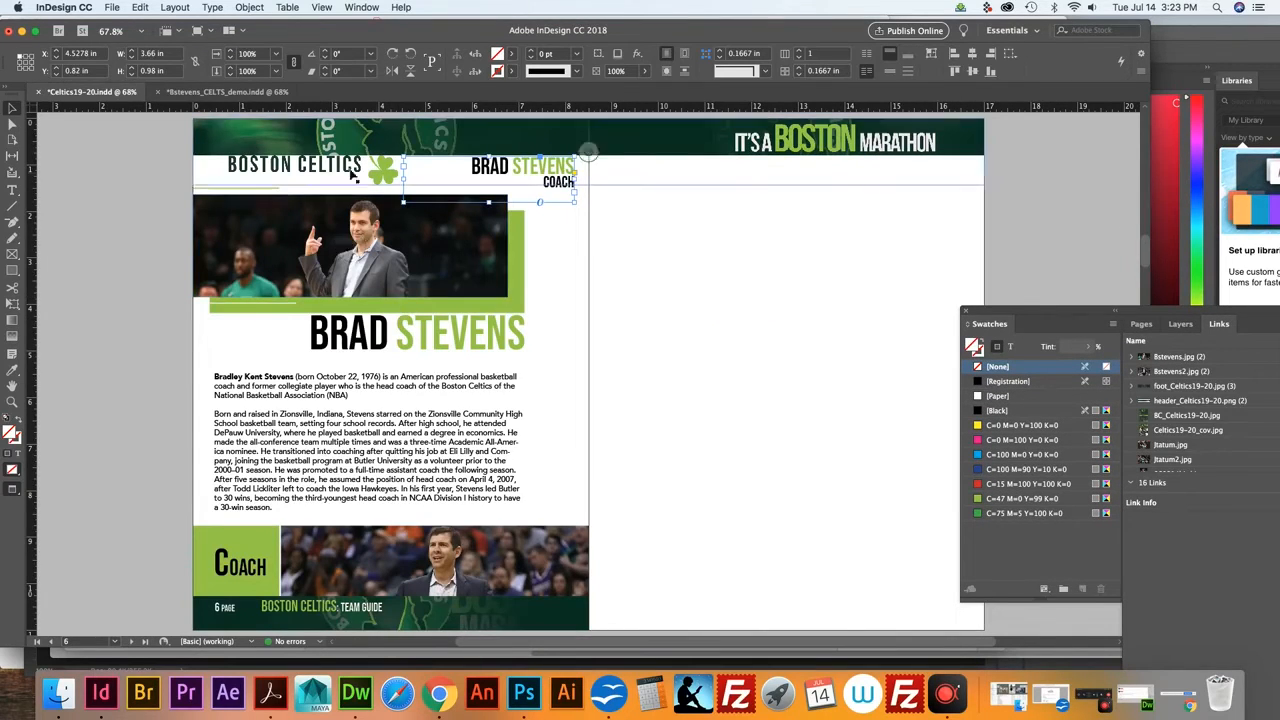
{"action": "left_click", "coordinate": [197, 91]}
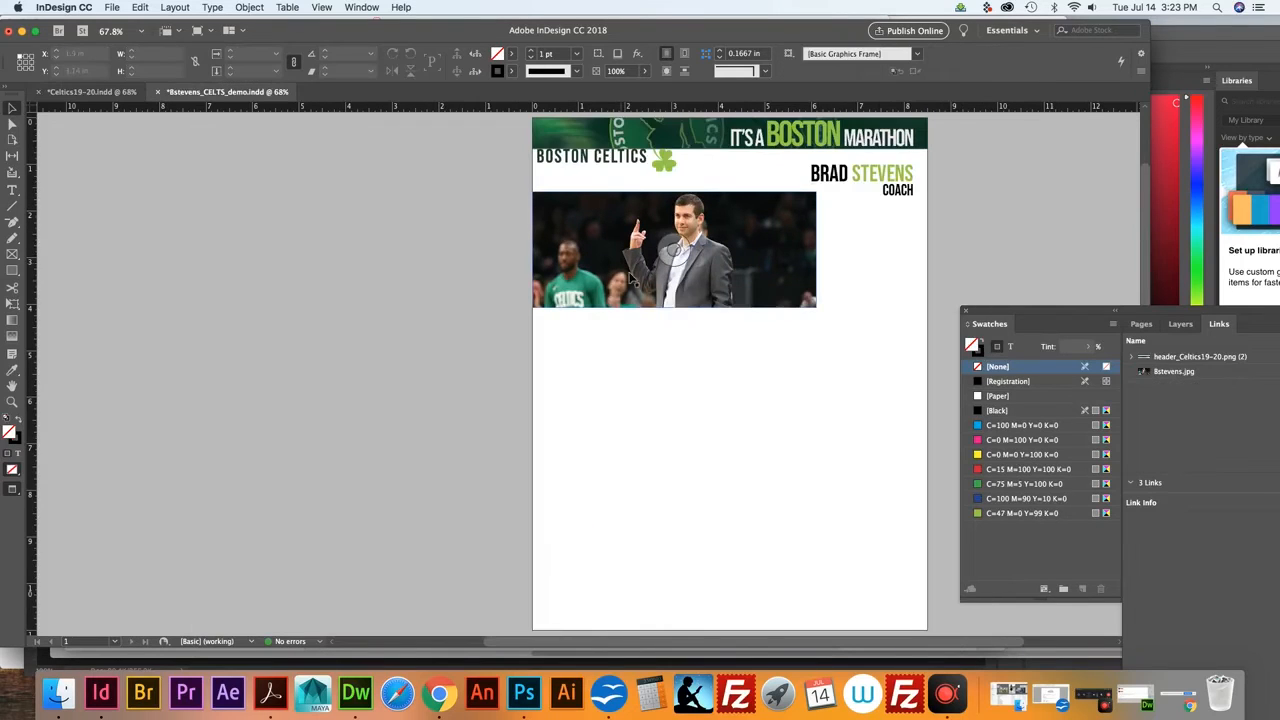
{"action": "left_click", "coordinate": [680, 312]}
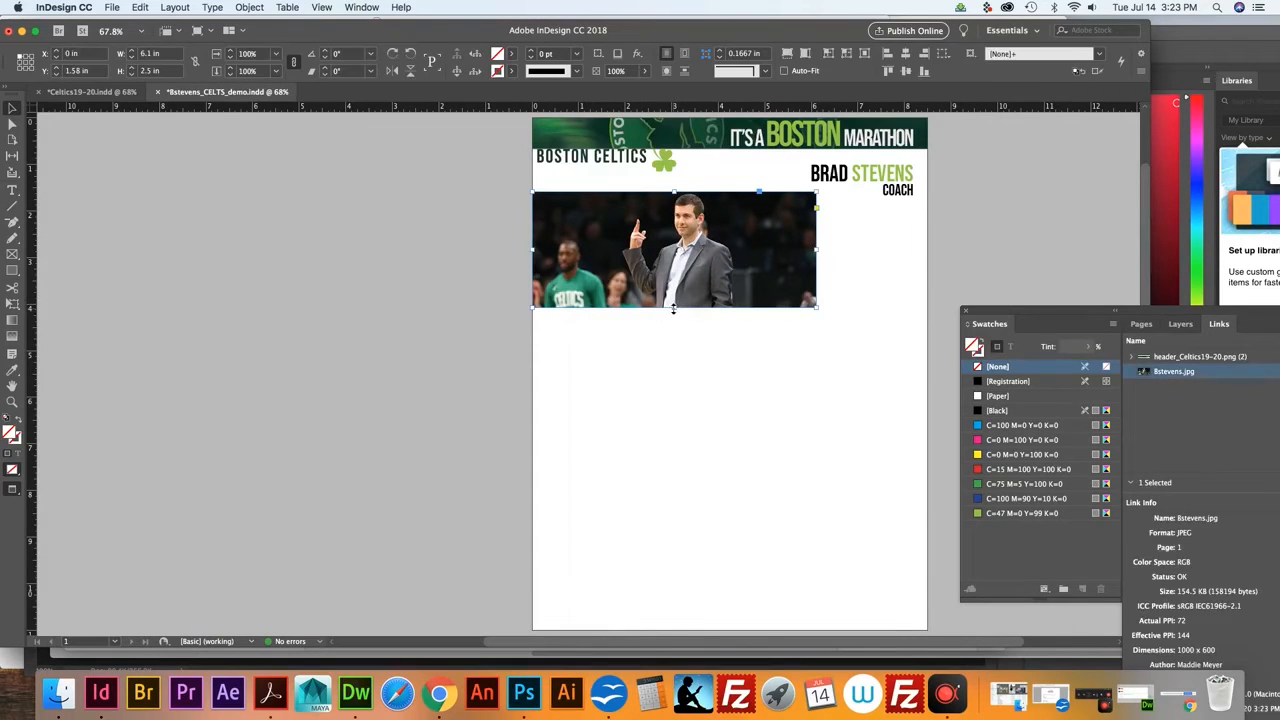
{"action": "left_click_drag", "start_coordinate": [678, 308], "coordinate": [673, 293]}
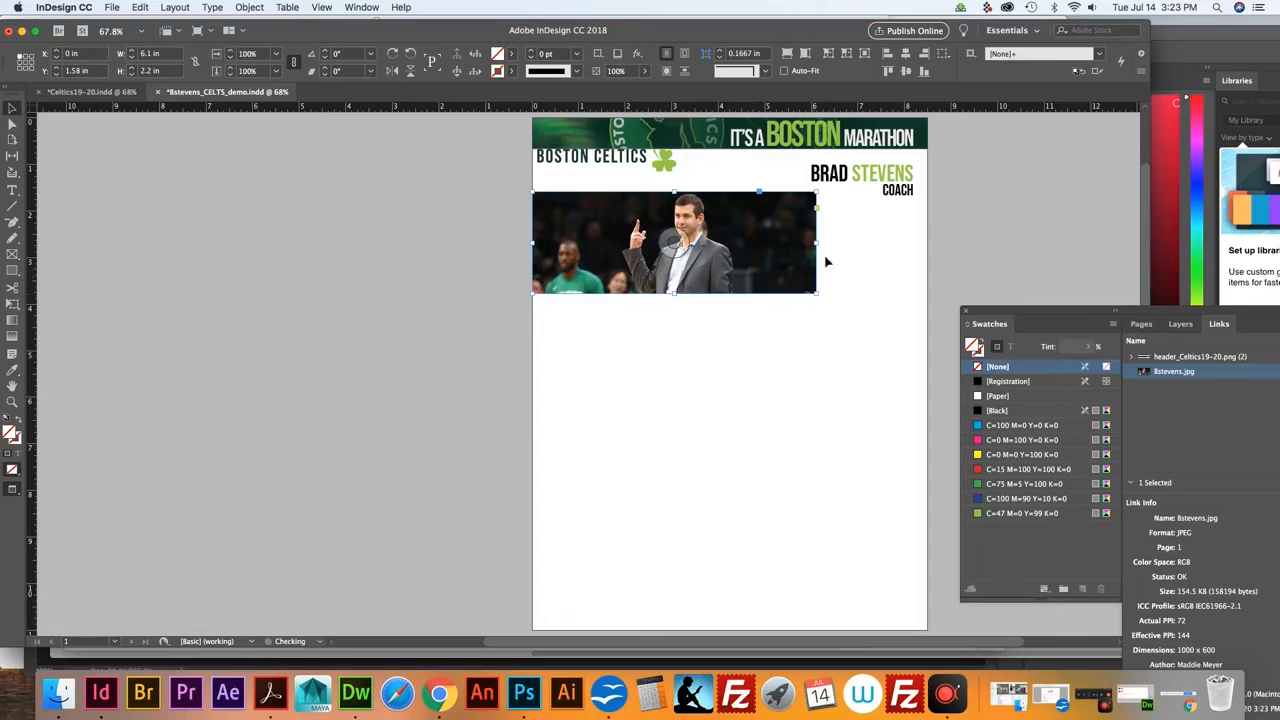
{"action": "left_click_drag", "start_coordinate": [817, 241], "coordinate": [827, 242]}
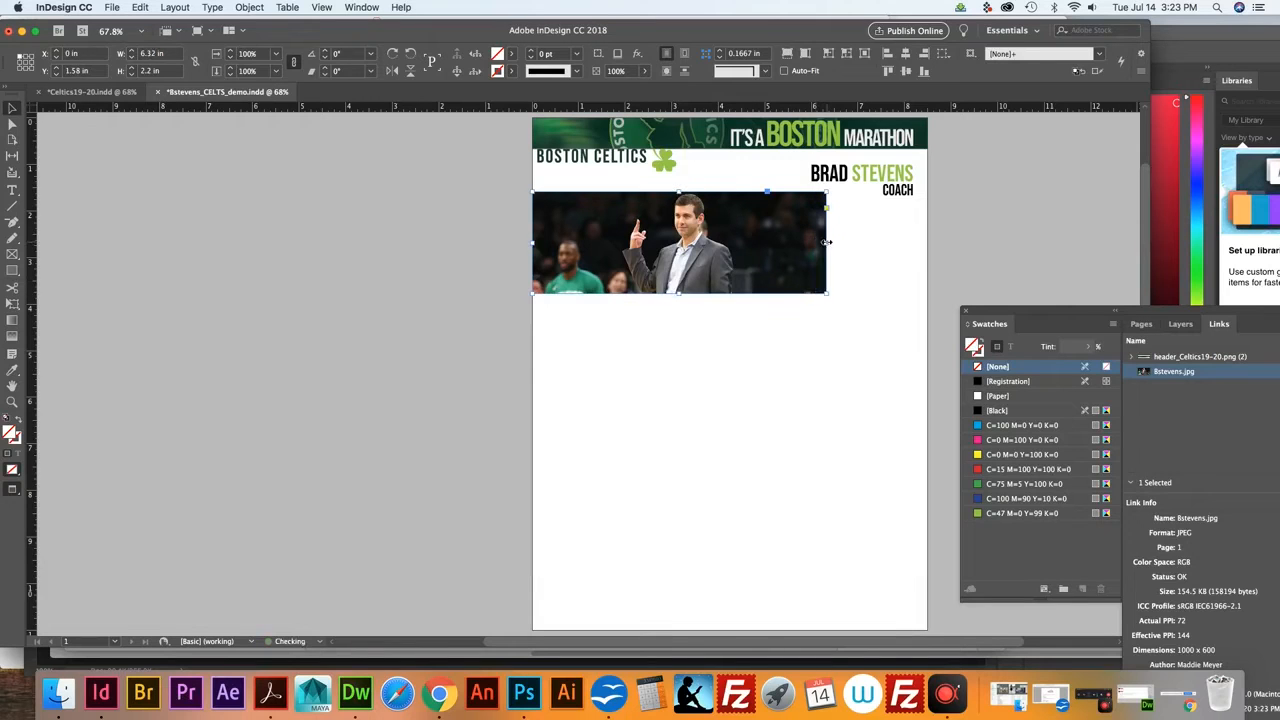
Compare the demo with the finished coach page in Celtics19-20.indd, and duplicate the demo's photo frame below the original
{"action": "left_click", "coordinate": [367, 301]}
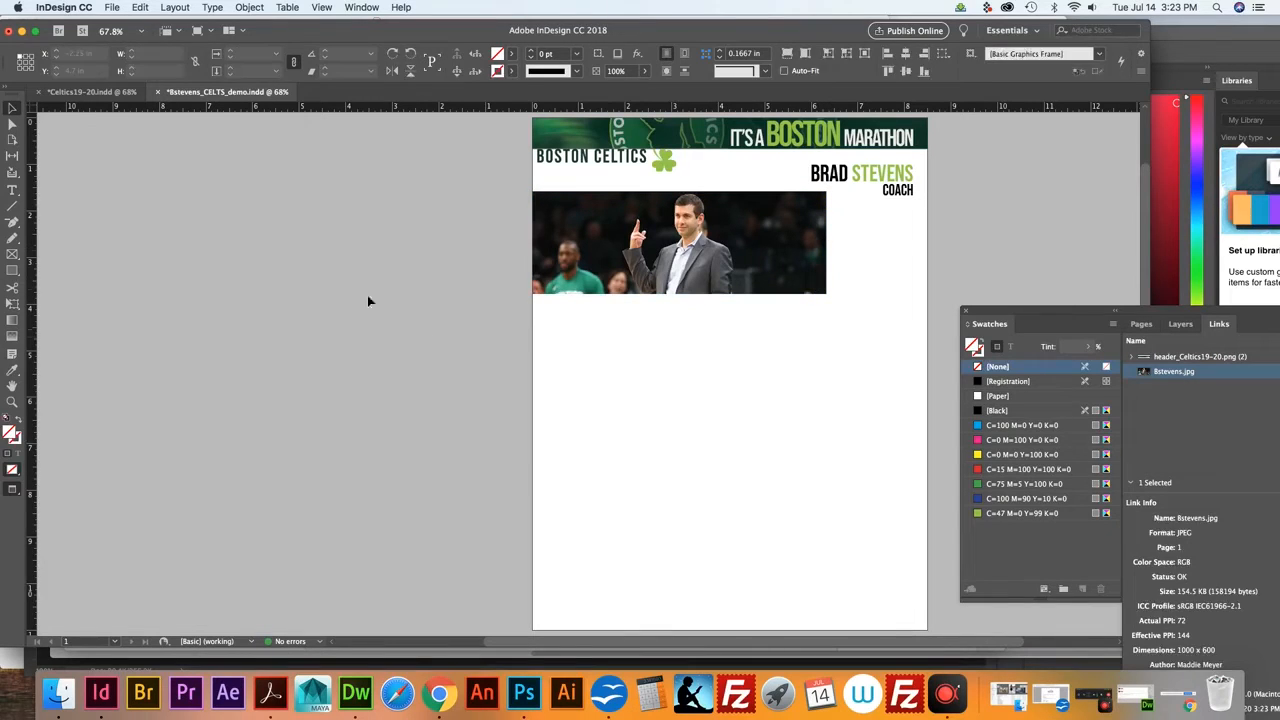
{"action": "left_click", "coordinate": [92, 92]}
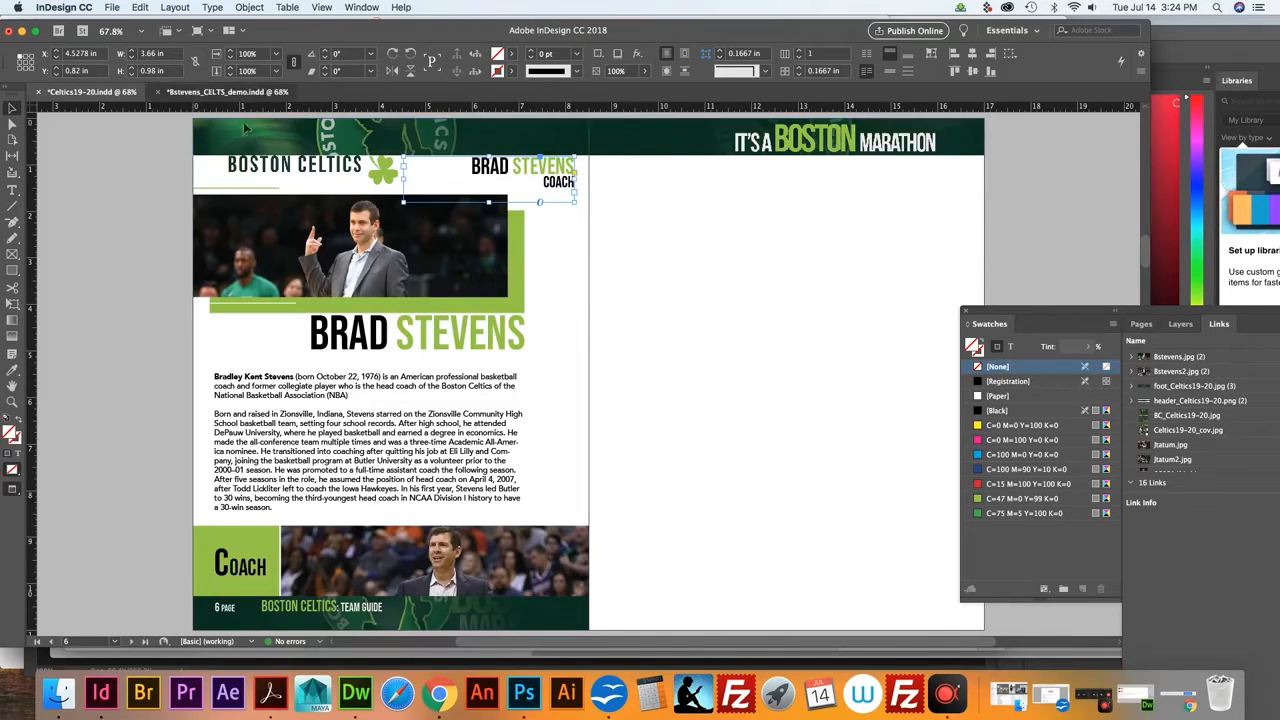
{"action": "left_click", "coordinate": [205, 92]}
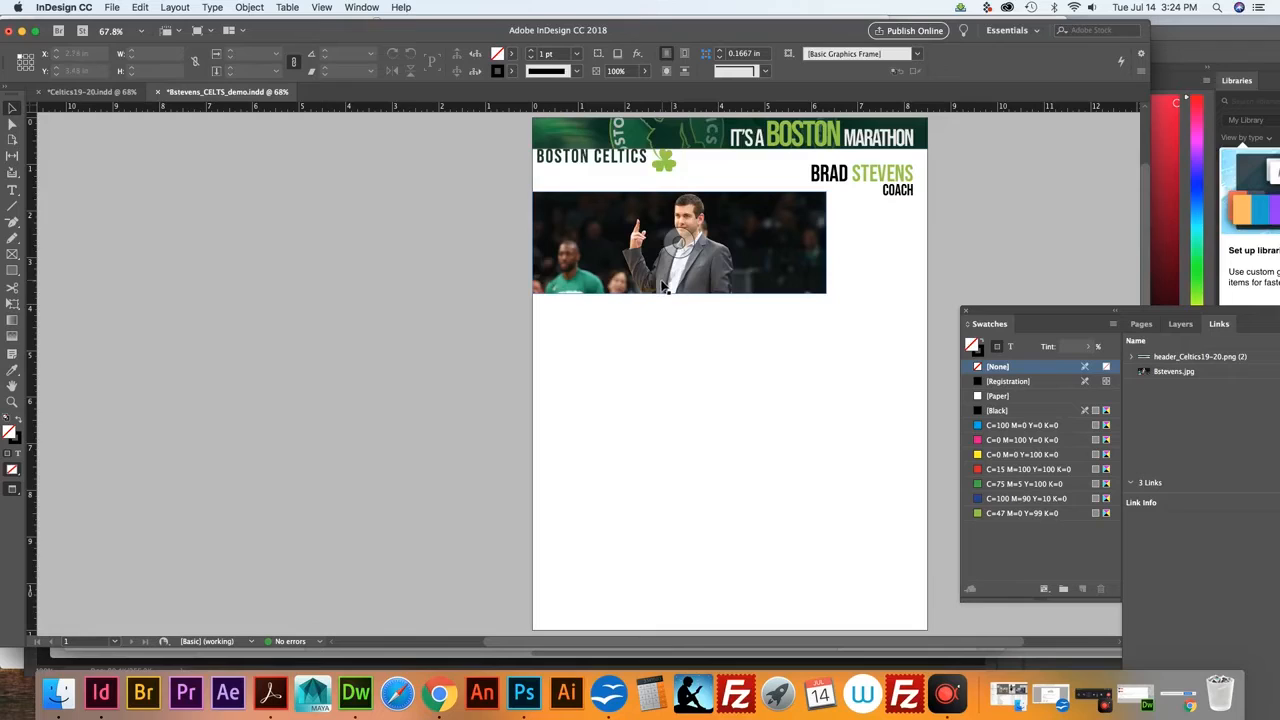
{"action": "left_click", "coordinate": [735, 257]}
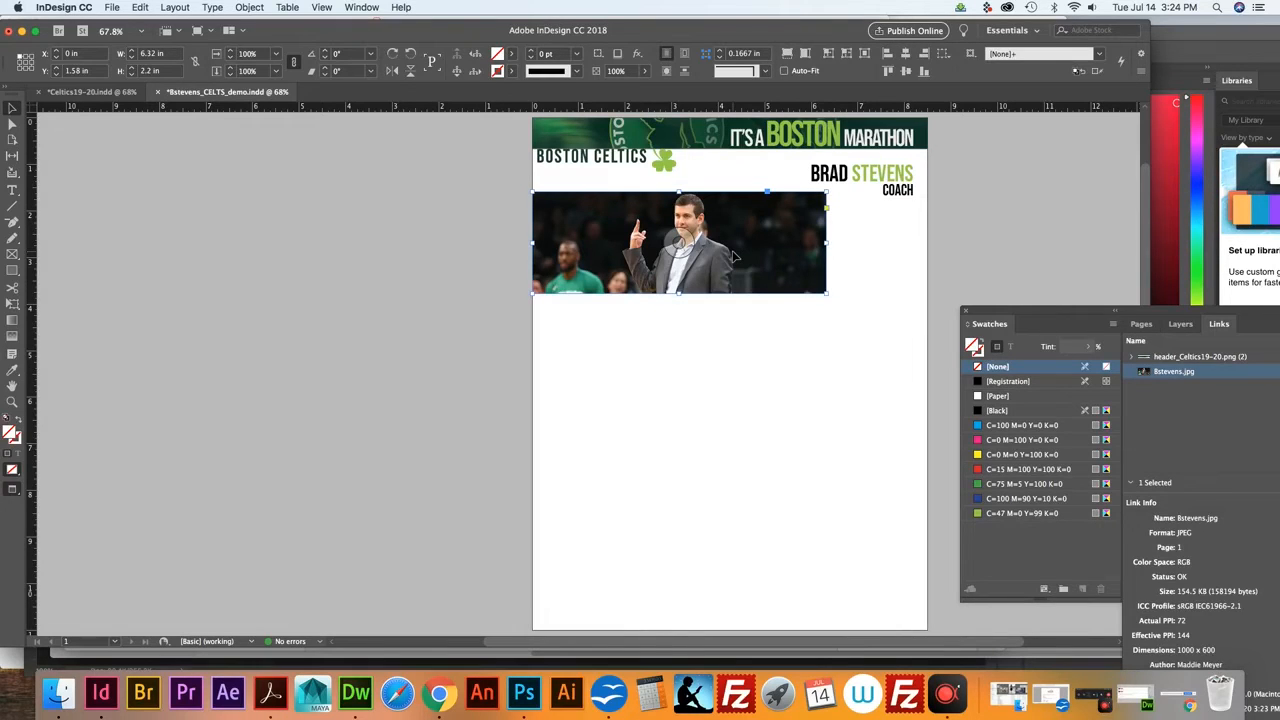
{"action": "left_click_drag", "start_coordinate": [735, 257], "coordinate": [644, 389]}
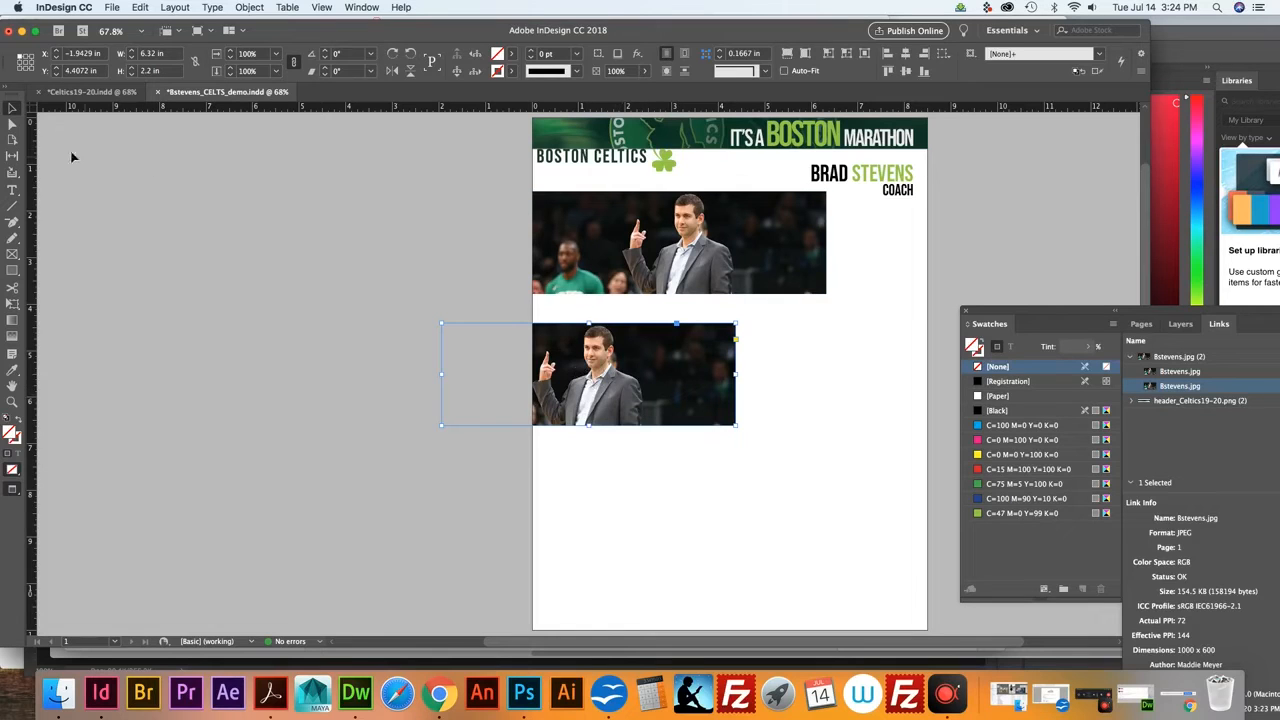
Delete the image inside the duplicated frame, keep the empty frame, and select that frame
{"action": "left_click", "coordinate": [12, 126]}
{"action": "left_click", "coordinate": [483, 383]}
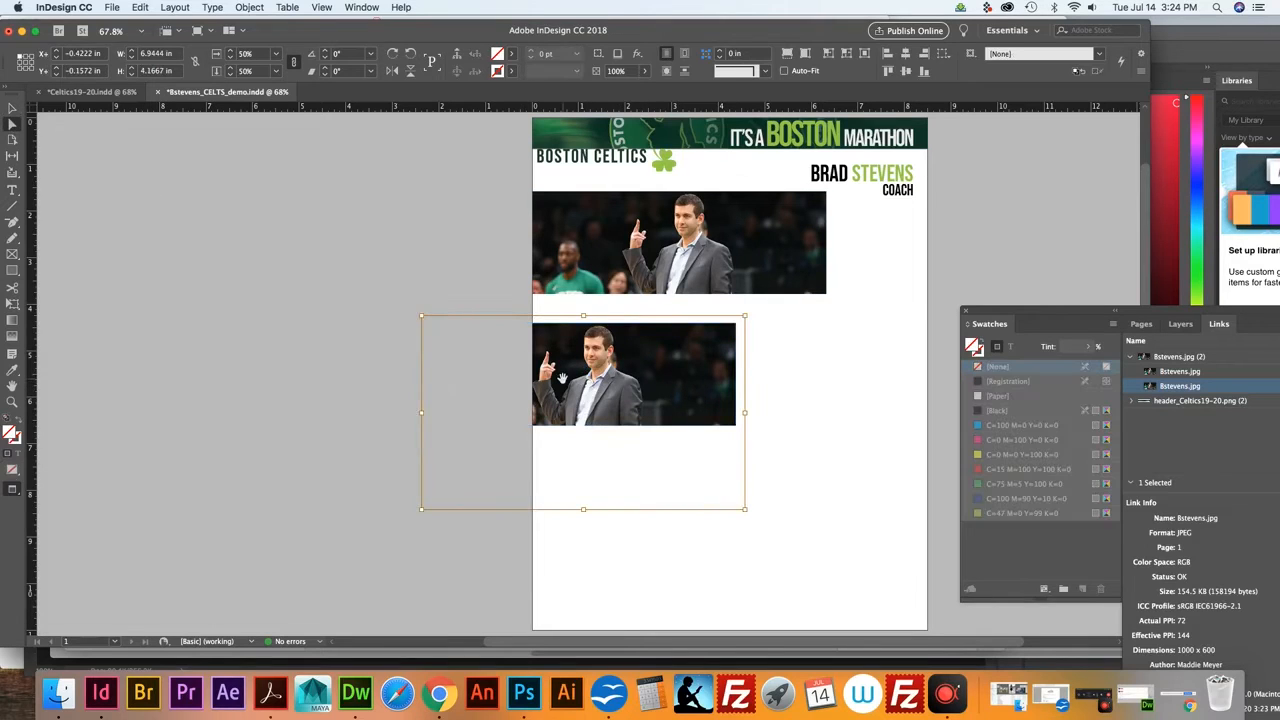
{"action": "key", "text": "Delete"}
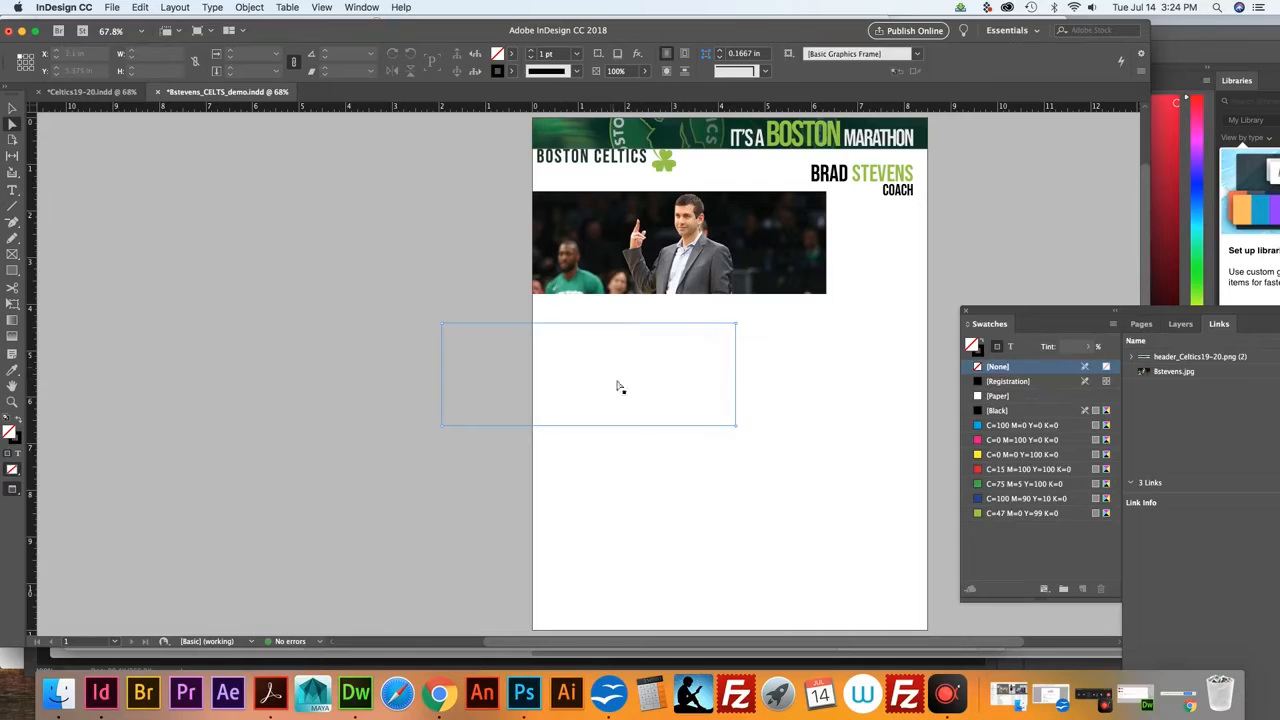
{"action": "key", "text": "Delete"}
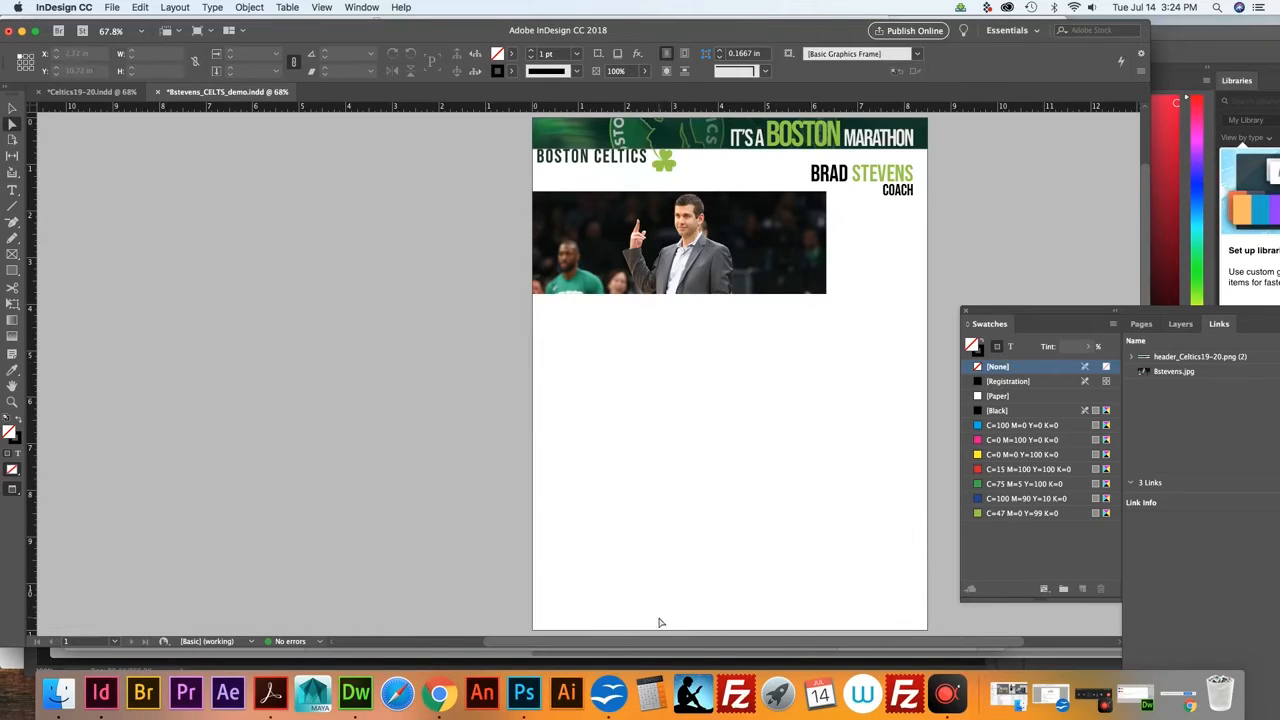
{"action": "left_click", "coordinate": [630, 378]}
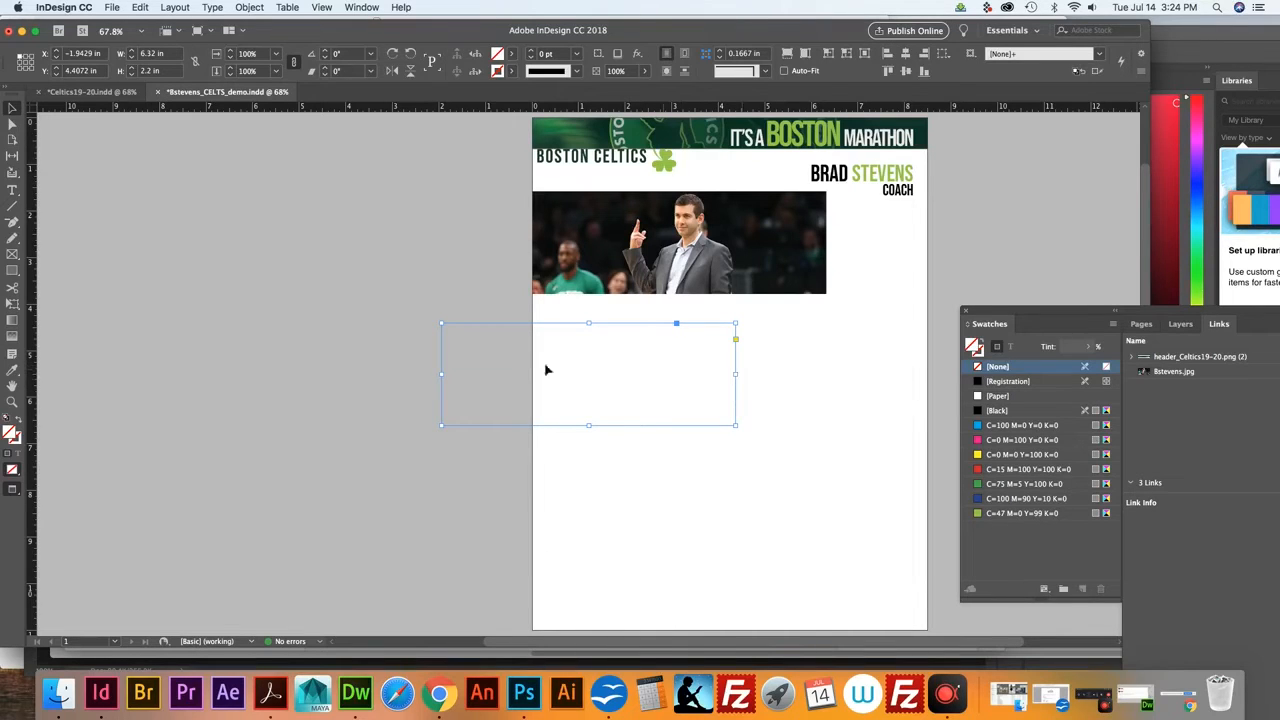
Switch to the Facebook Live Producer page in Chrome, post the comment "Swatches ... 28:55", and minimize the browser
{"action": "left_click", "coordinate": [439, 692]}
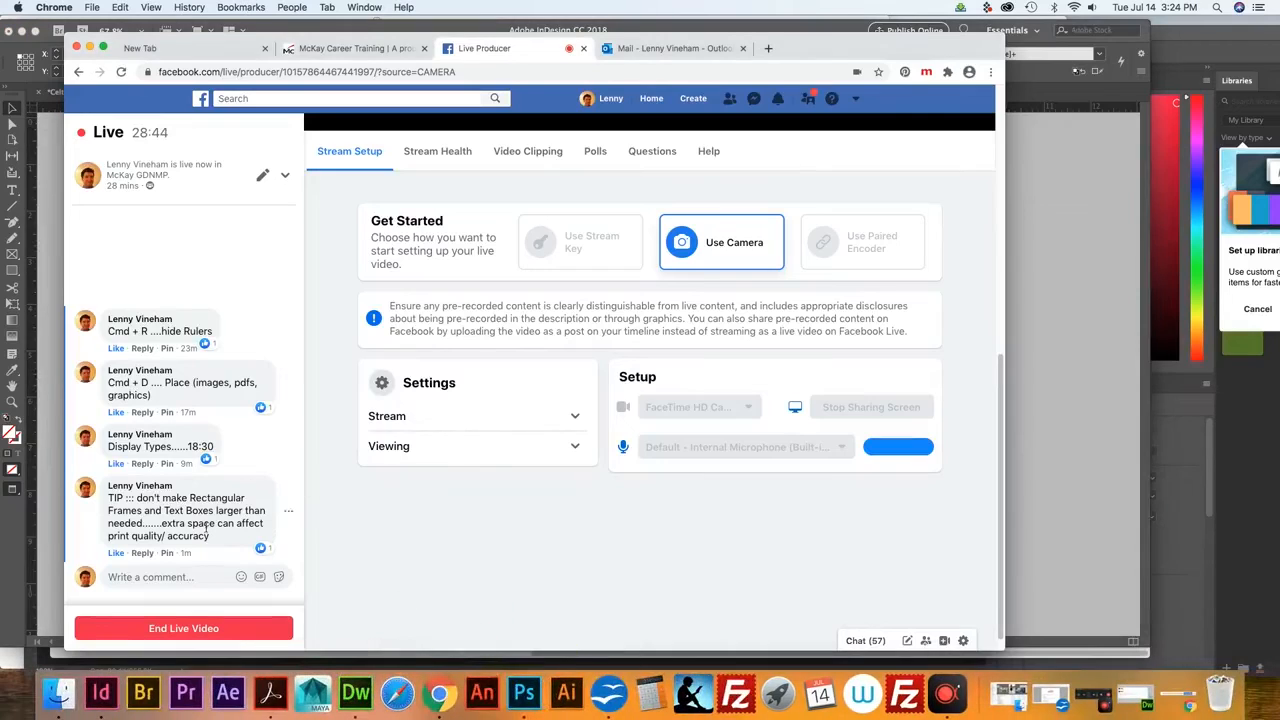
{"action": "left_click", "coordinate": [160, 579]}
{"action": "type", "text": "Swatche"}
{"action": "type", "text": "55"}
{"action": "key", "text": "Return"}
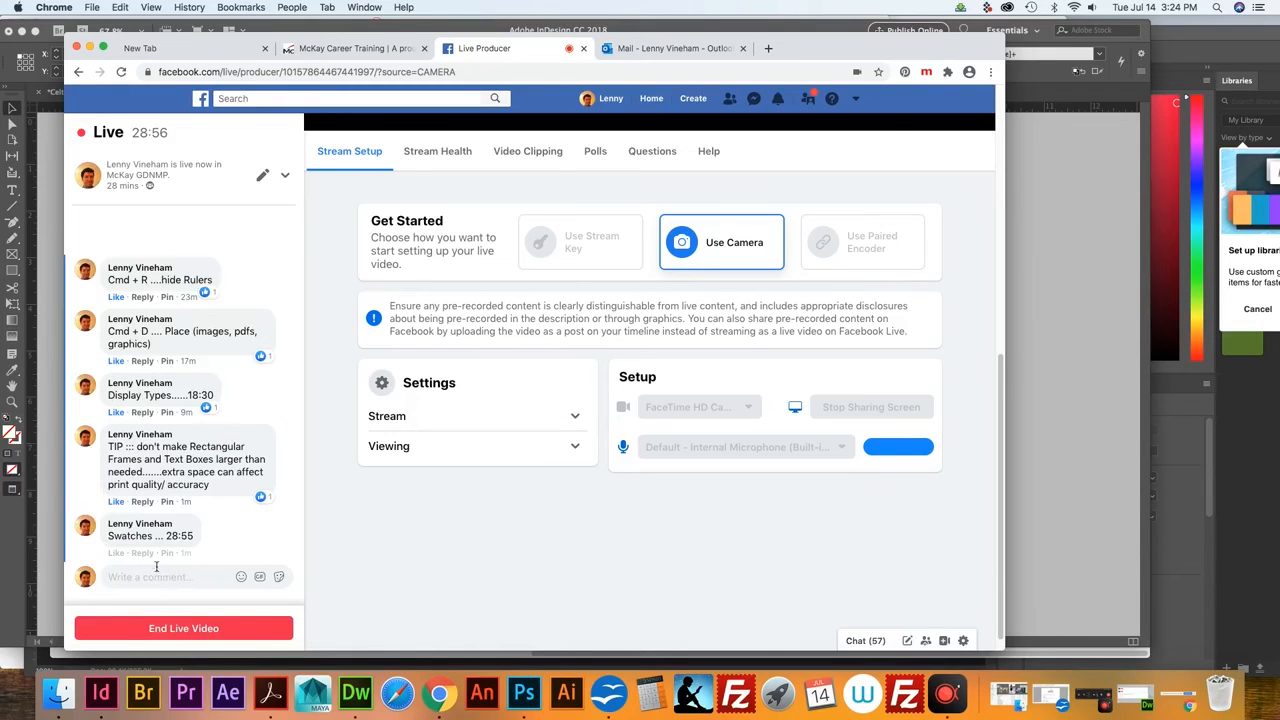
{"action": "left_click", "coordinate": [89, 48]}
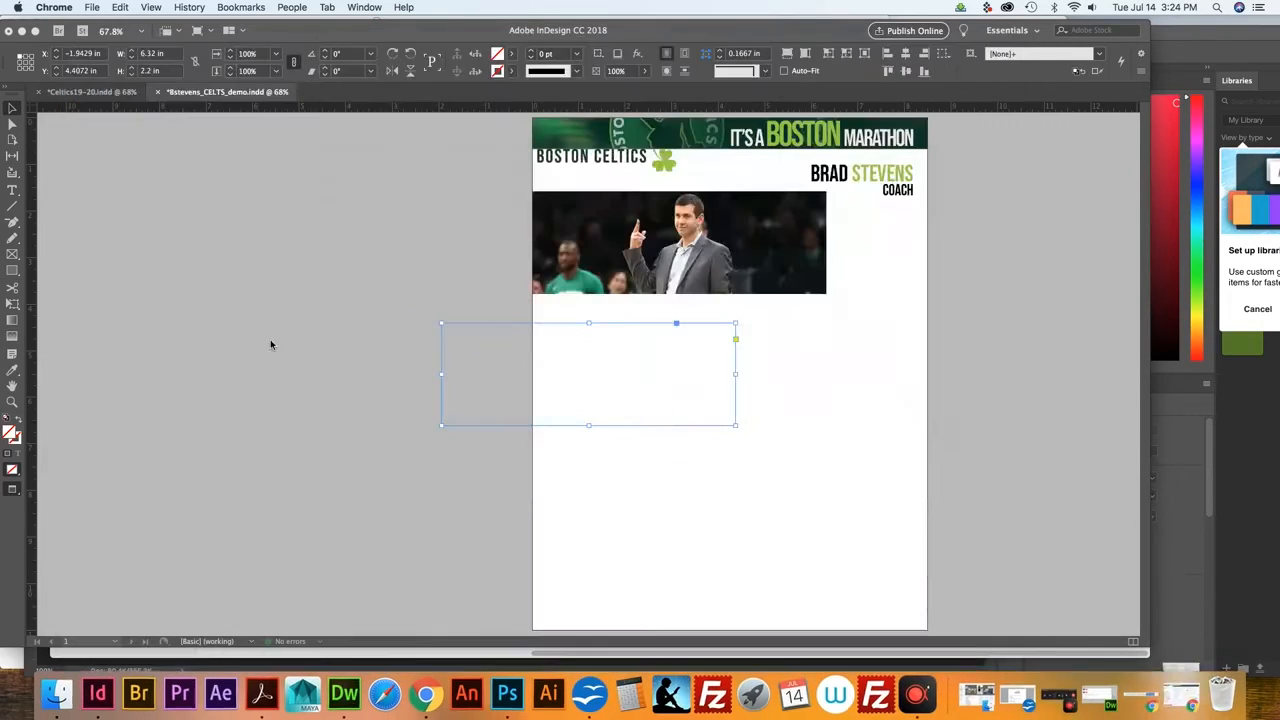
Return to InDesign, show where the Swatches panel is found, and fill the empty frame with C=47 M=0 Y=99 K=0
{"action": "left_click", "coordinate": [352, 332]}
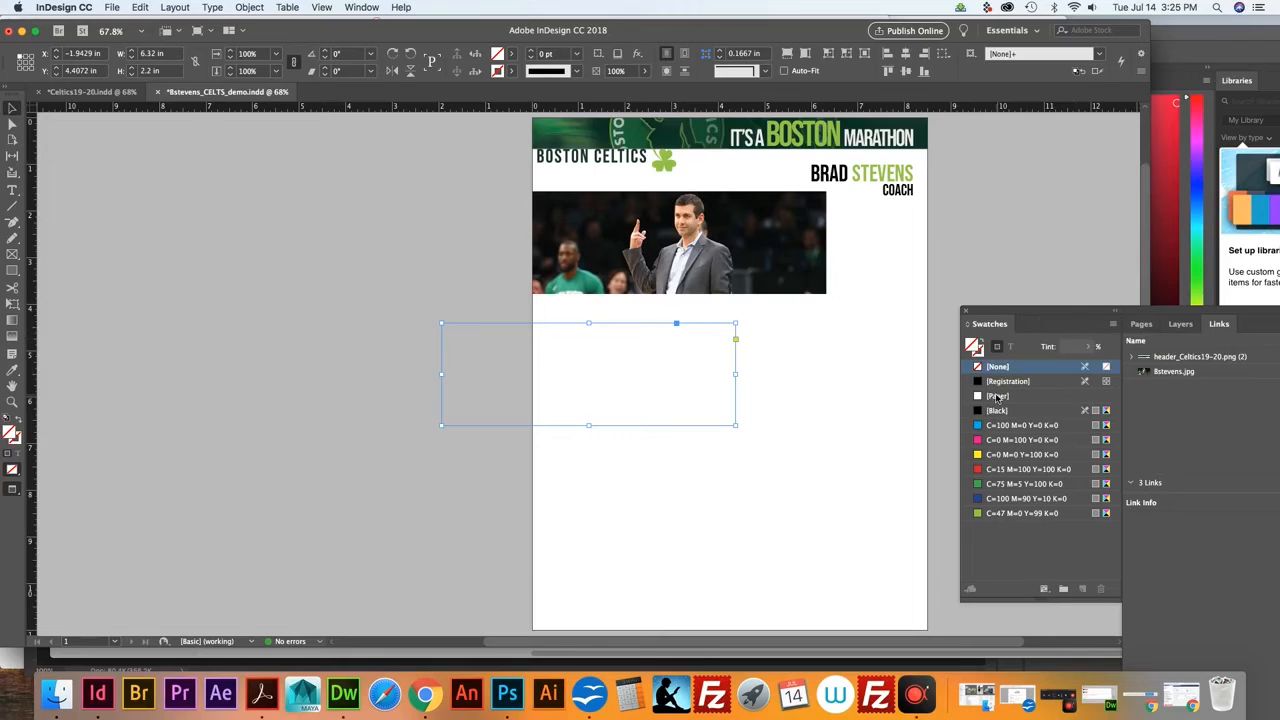
{"action": "left_click", "coordinate": [369, 8]}
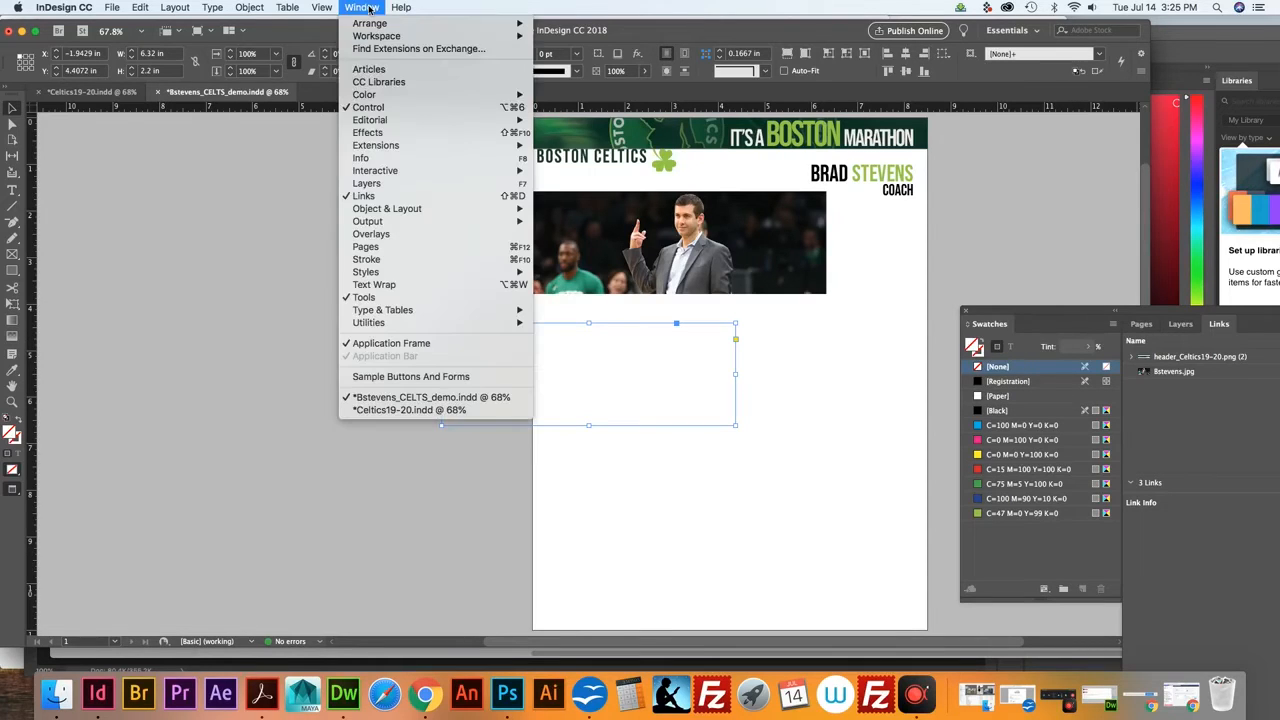
{"action": "mouse_move", "coordinate": [391, 210]}
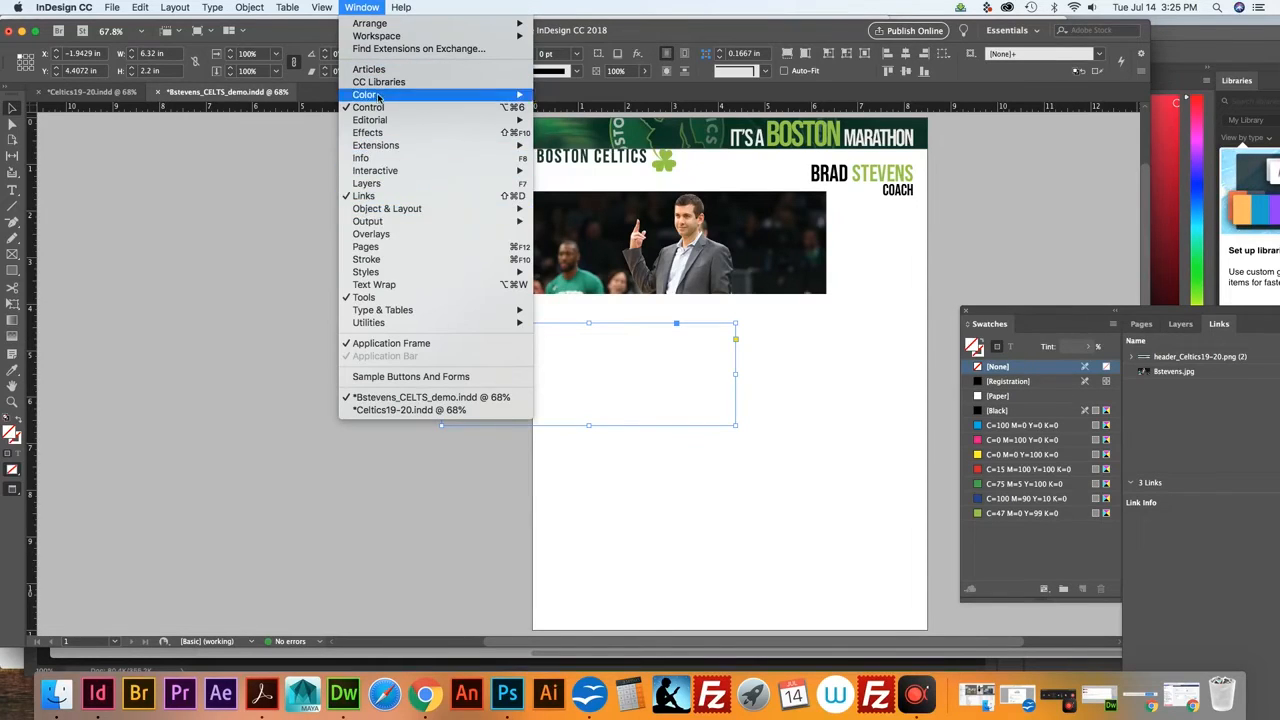
{"action": "mouse_move", "coordinate": [380, 95]}
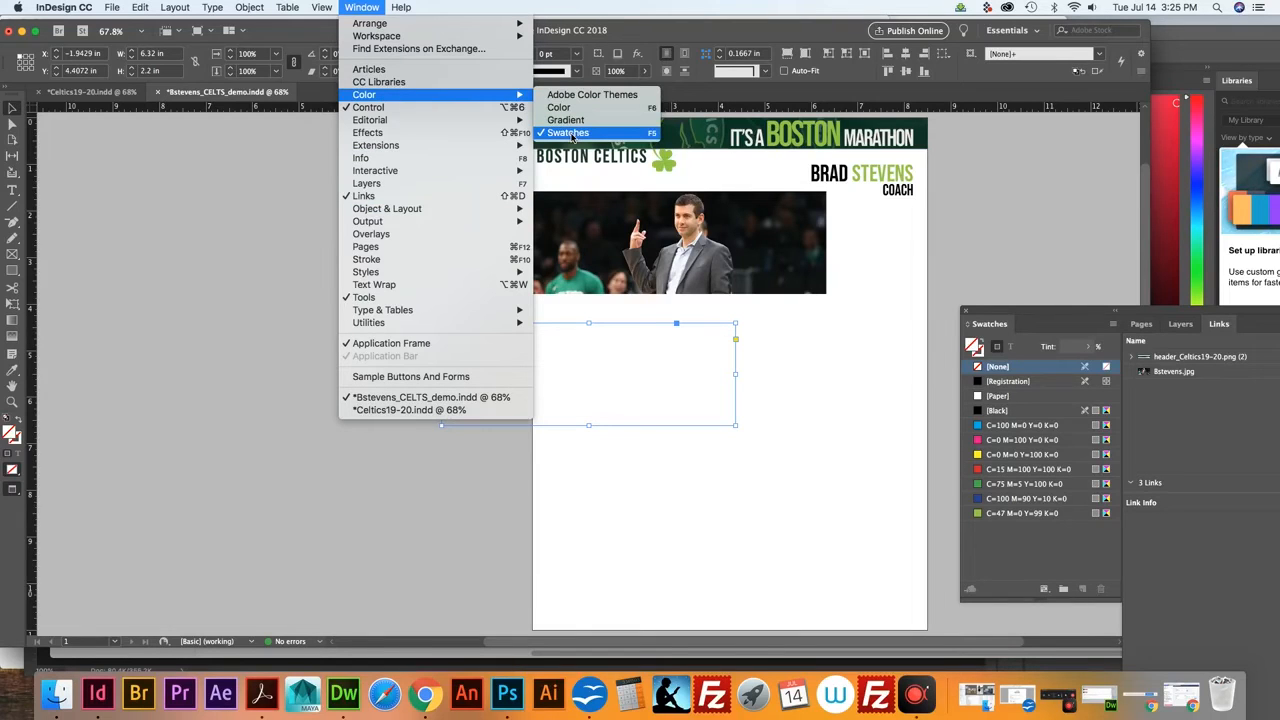
{"action": "left_click", "coordinate": [478, 333]}
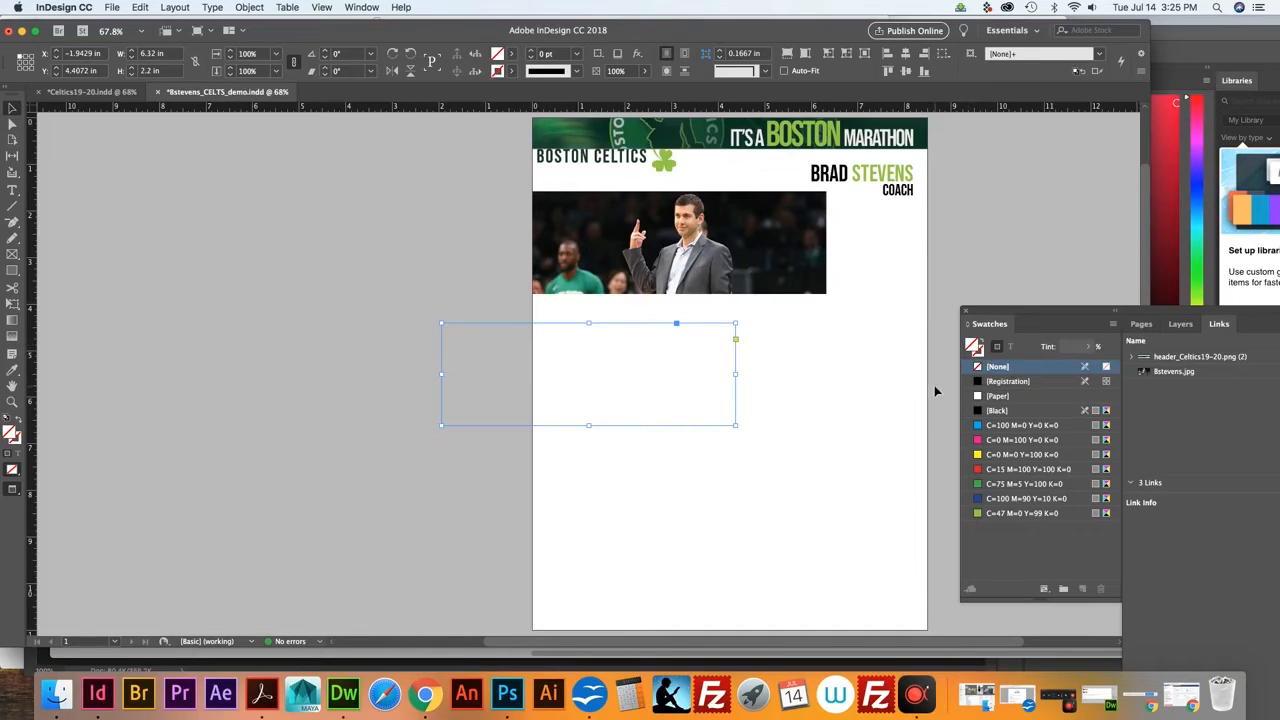
{"action": "left_click", "coordinate": [1001, 513]}
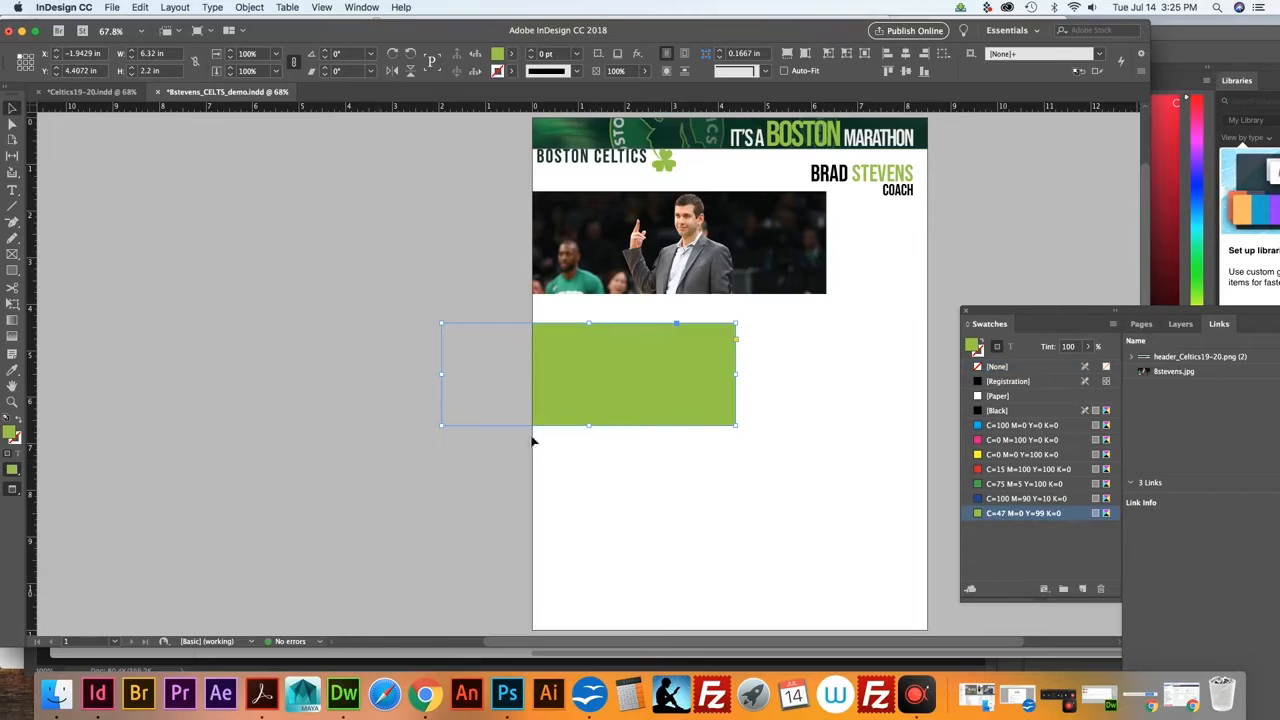
{"action": "left_click", "coordinate": [690, 480]}
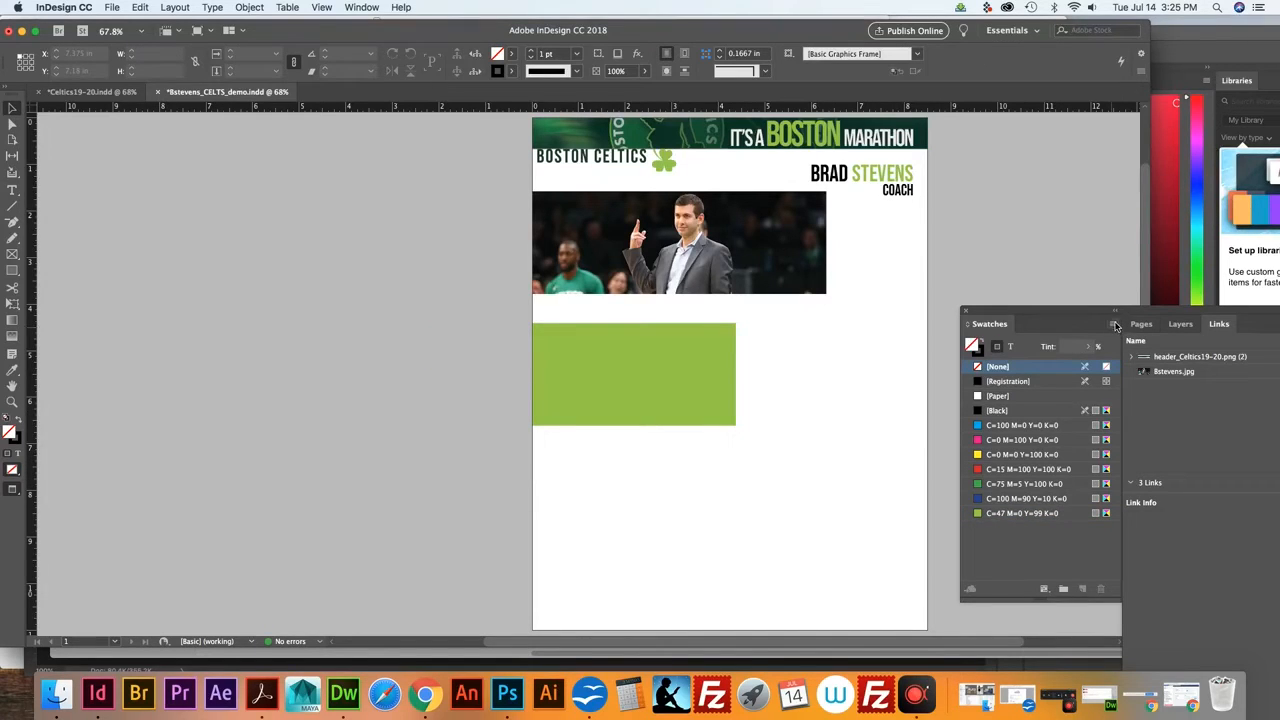
Create a CMYK process swatch of cyan 47, magenta 62, yellow 40 and black 0, and name it Dusty Rose
{"action": "left_click", "coordinate": [1114, 324]}
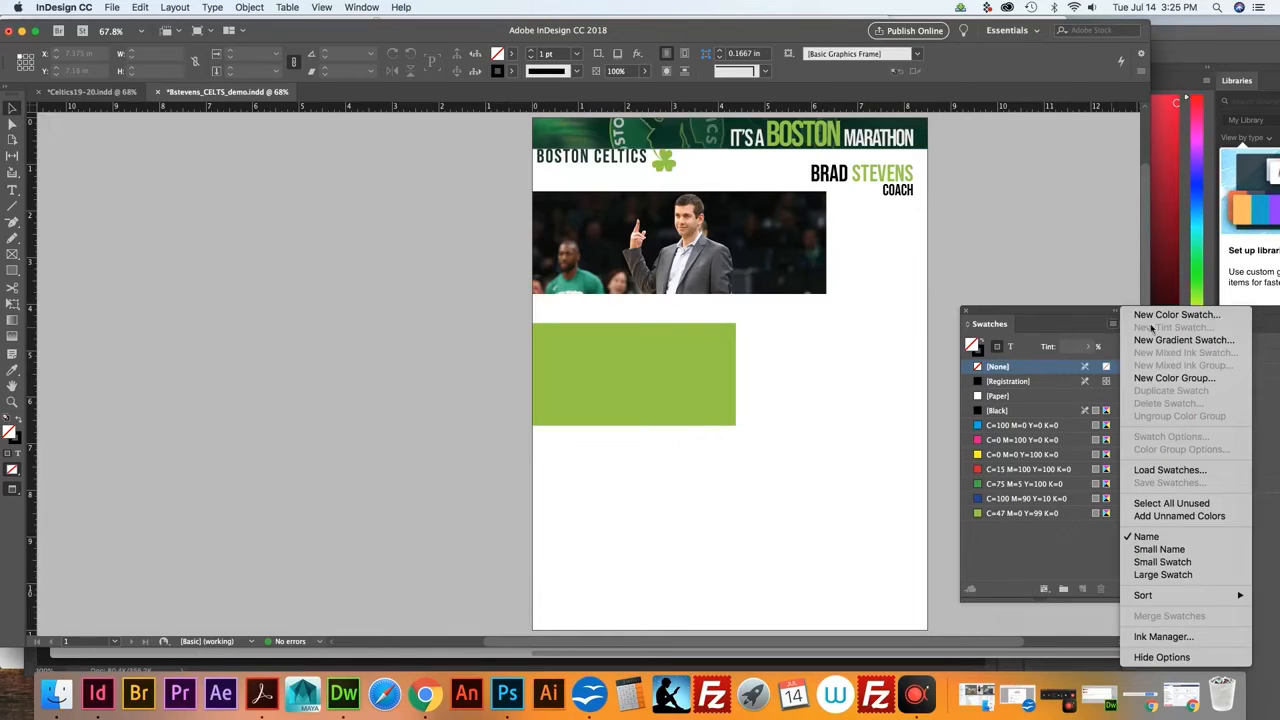
{"action": "left_click", "coordinate": [1155, 316]}
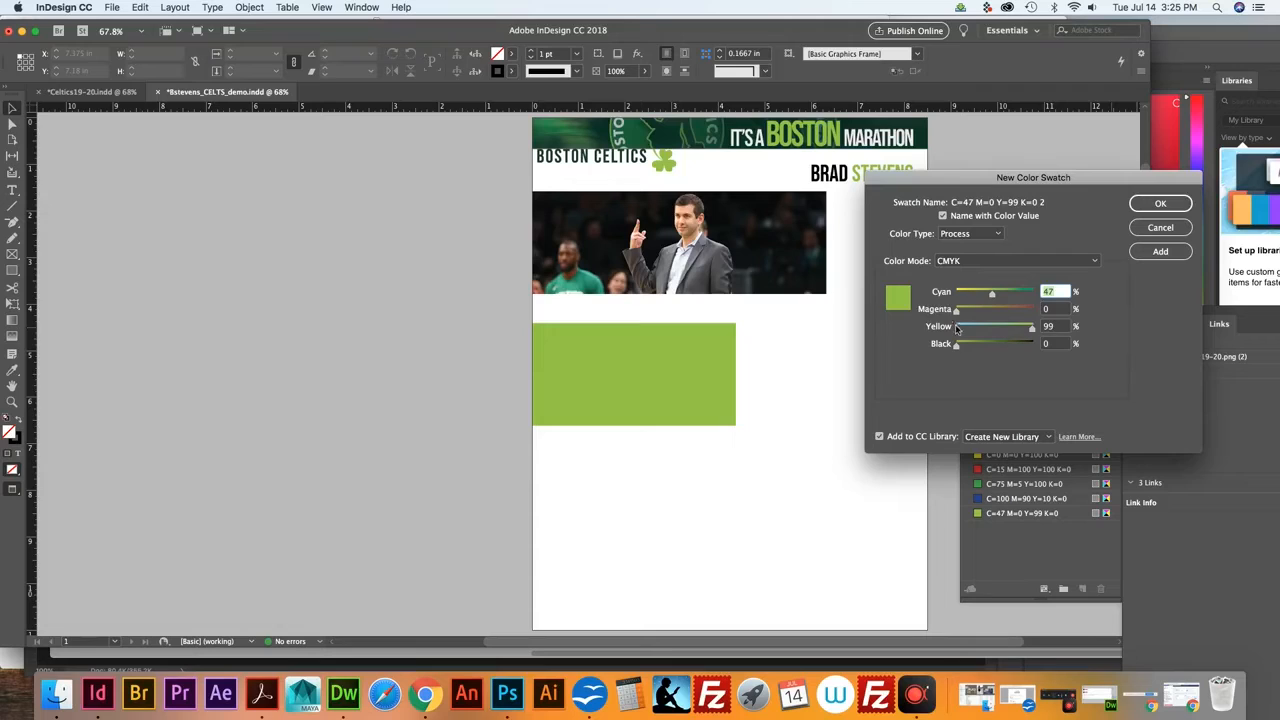
{"action": "left_click_drag", "start_coordinate": [957, 311], "coordinate": [987, 329]}
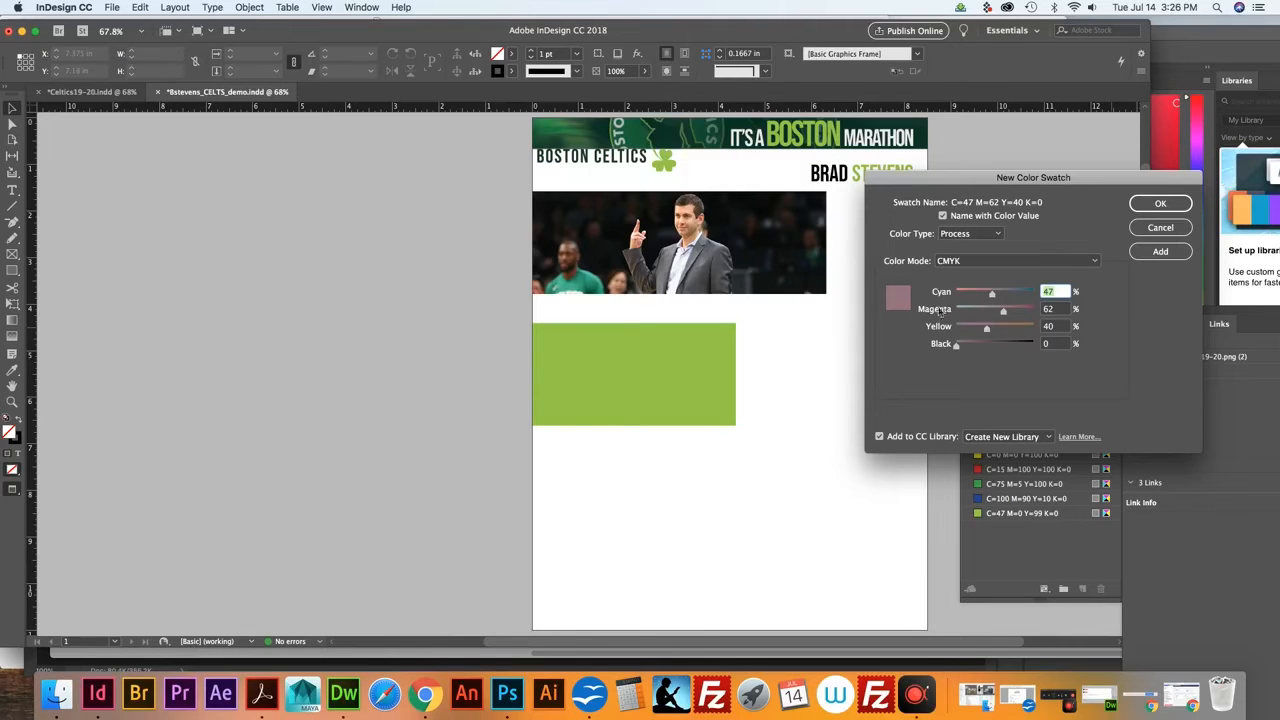
{"action": "left_click", "coordinate": [943, 217]}
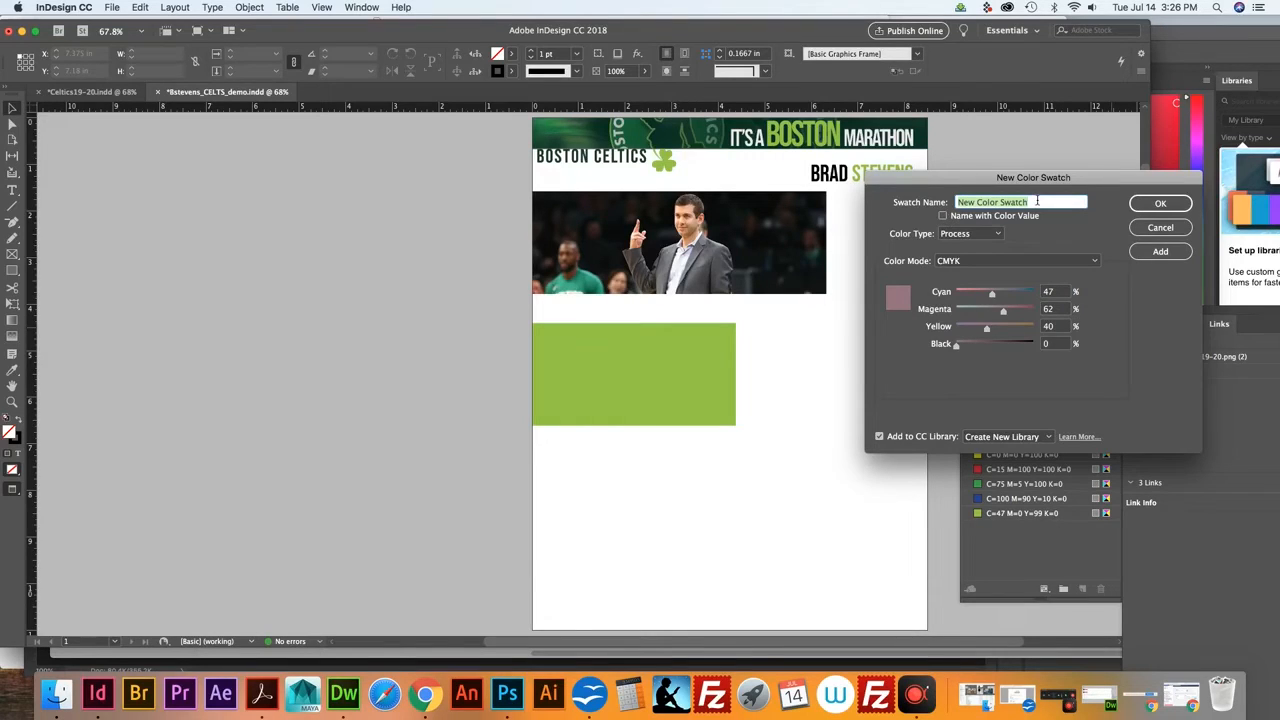
{"action": "type", "text": "C"}
{"action": "left_click", "coordinate": [1158, 203]}
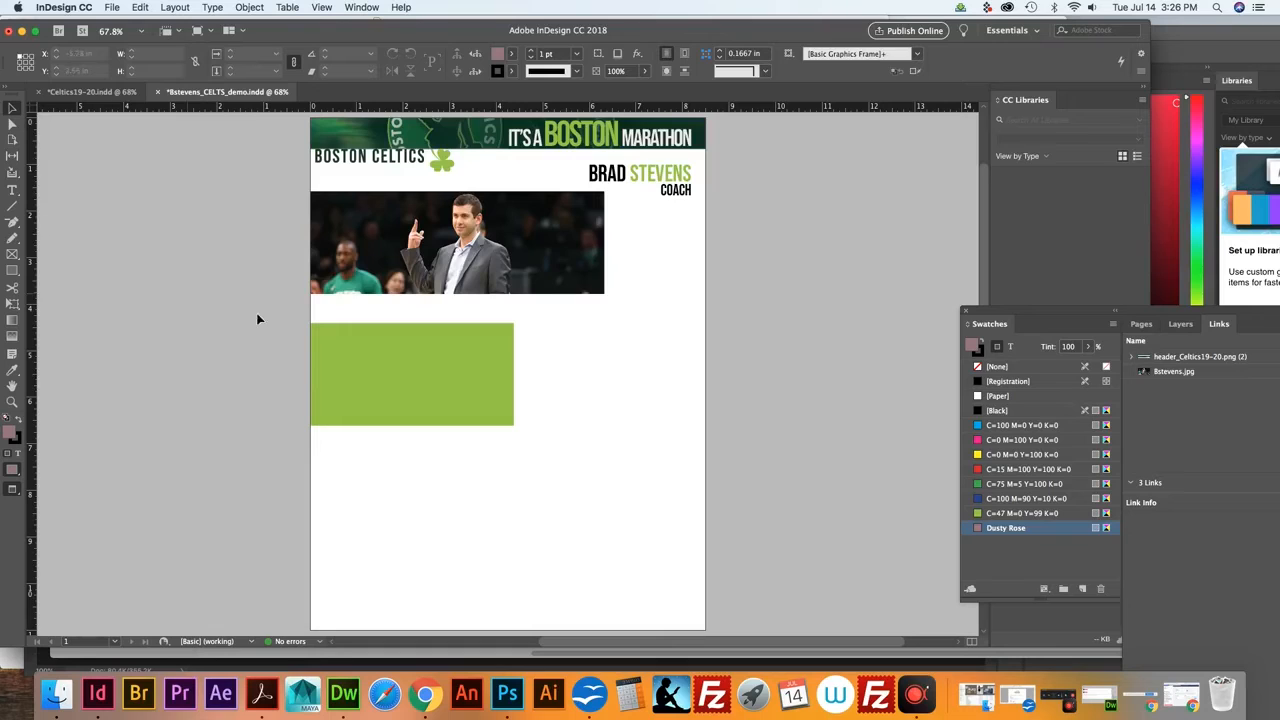
Move the green rectangle over the coach photo, offset down and to the right, at about X 0.625 in, Y 2.18 in
{"action": "left_click", "coordinate": [369, 370]}
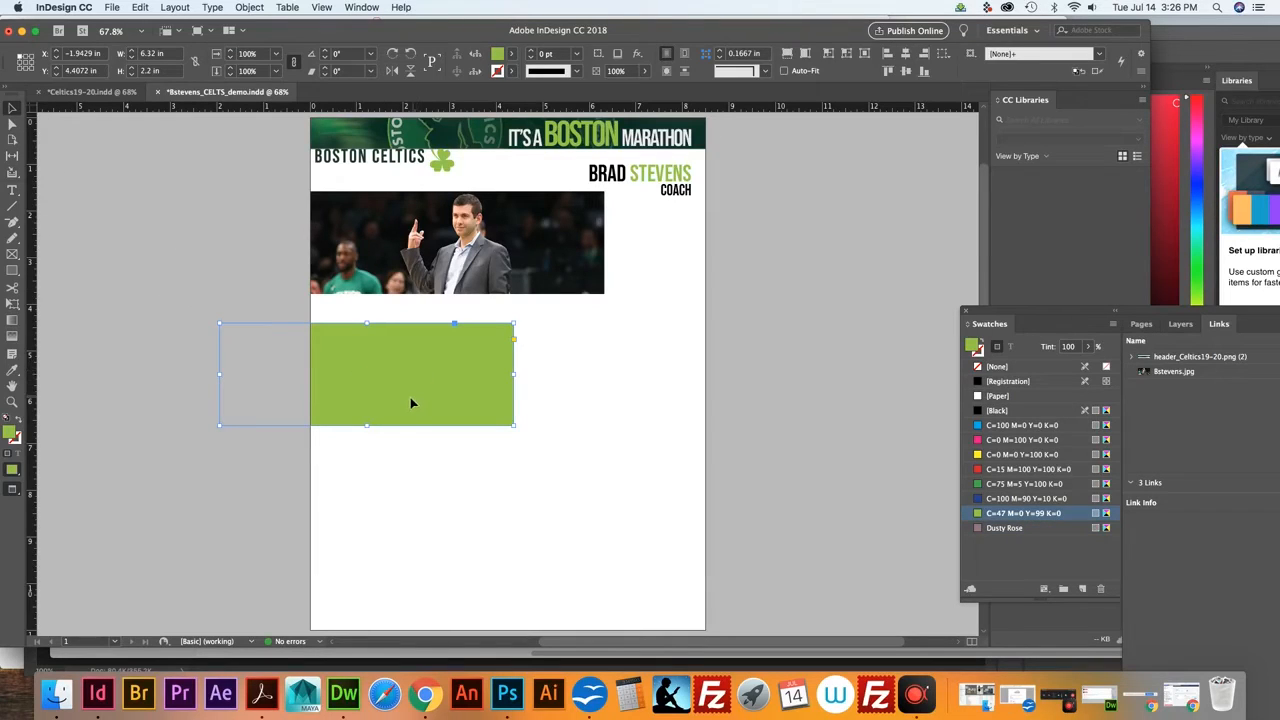
{"action": "left_click_drag", "start_coordinate": [410, 403], "coordinate": [529, 293]}
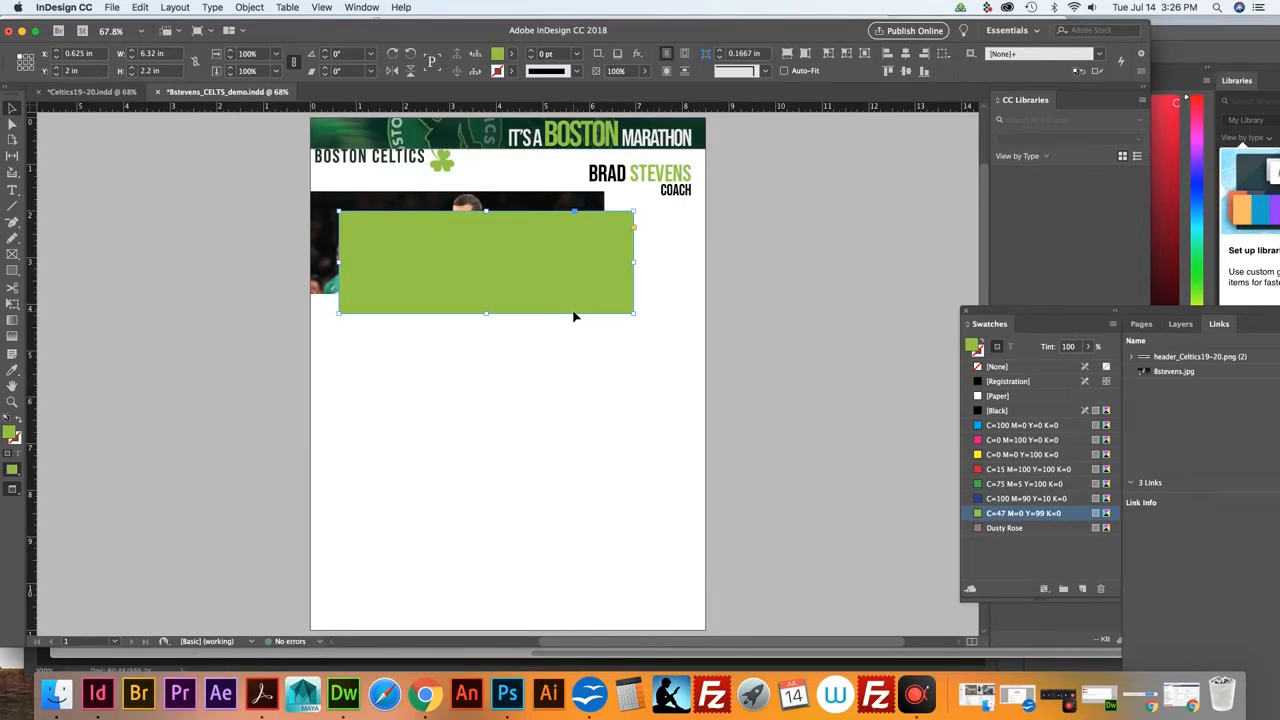
{"action": "key", "text": "Down"}
{"action": "key", "text": "Down"}
{"action": "key", "text": "Down"}
{"action": "key", "text": "Down"}
{"action": "key", "text": "Down"}
{"action": "key", "text": "Down"}
{"action": "key", "text": "Down"}
{"action": "key", "text": "Down"}
{"action": "key", "text": "Down"}
{"action": "key", "text": "Down"}
{"action": "key", "text": "Down"}
{"action": "key", "text": "Down"}
{"action": "key", "text": "Down"}
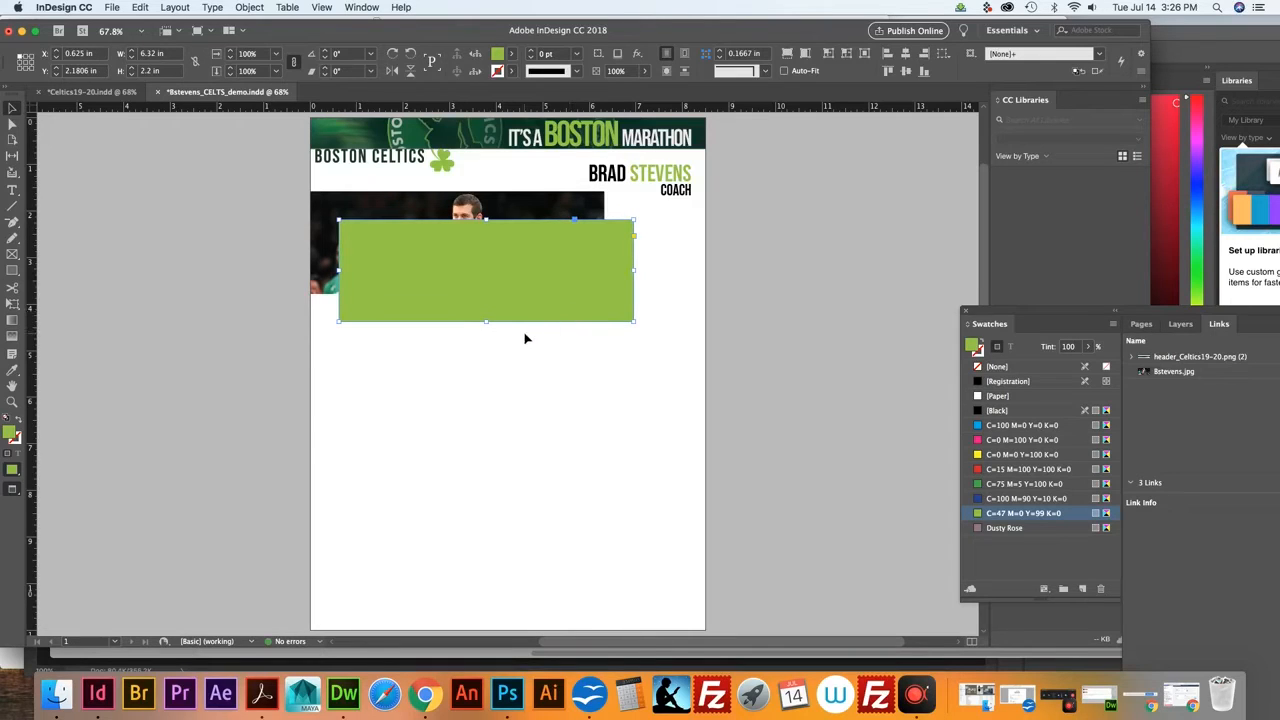
Send the green rectangle backward so that it sits behind the coach photo
{"action": "right_click", "coordinate": [532, 281]}
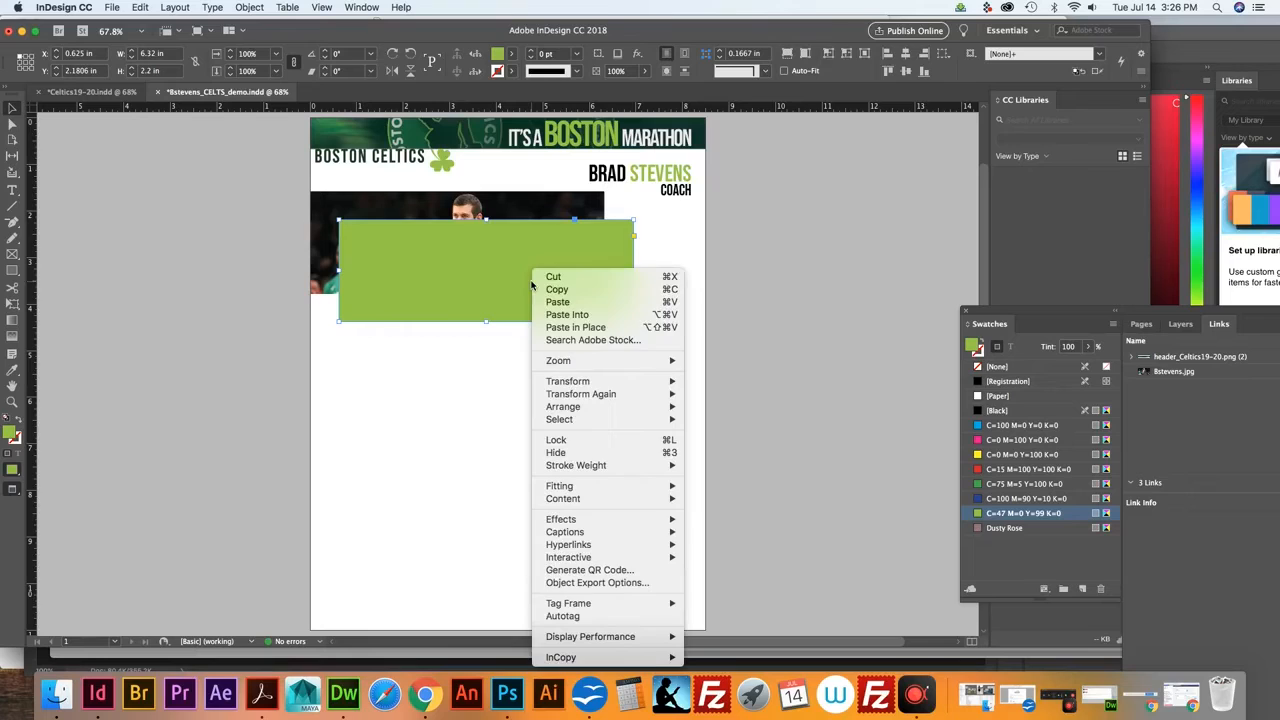
{"action": "mouse_move", "coordinate": [605, 410]}
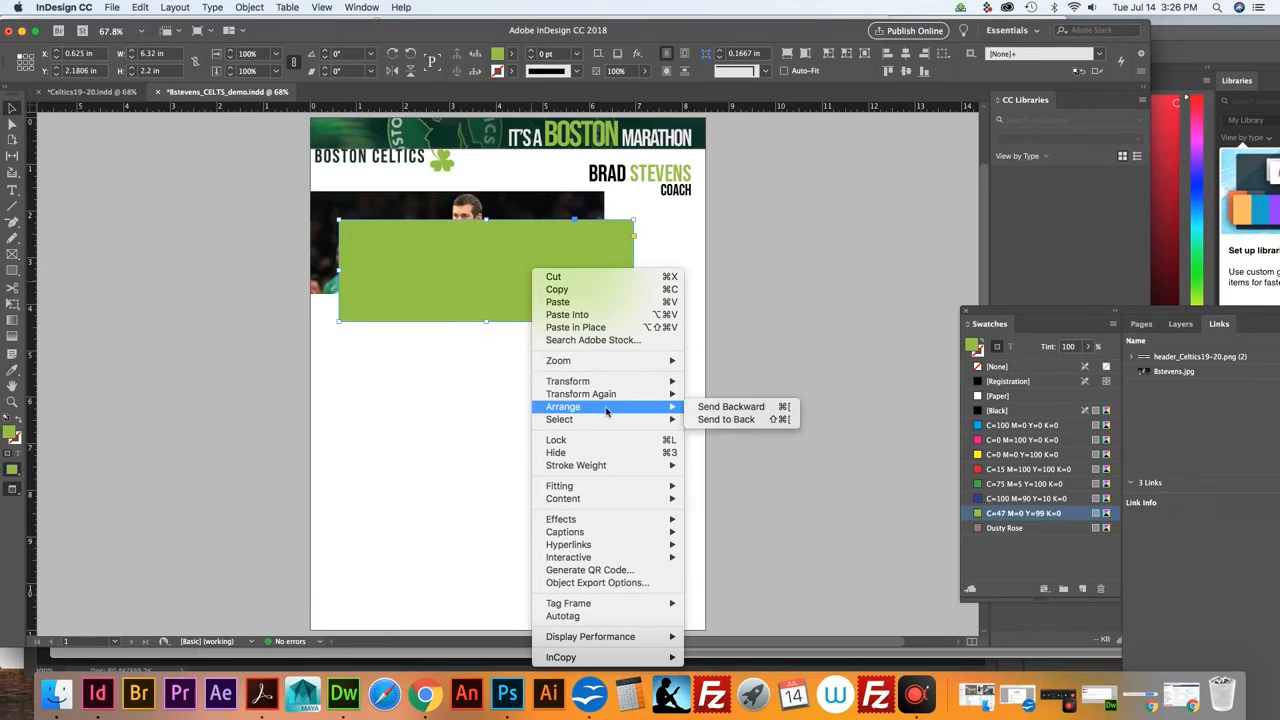
{"action": "left_click", "coordinate": [732, 411]}
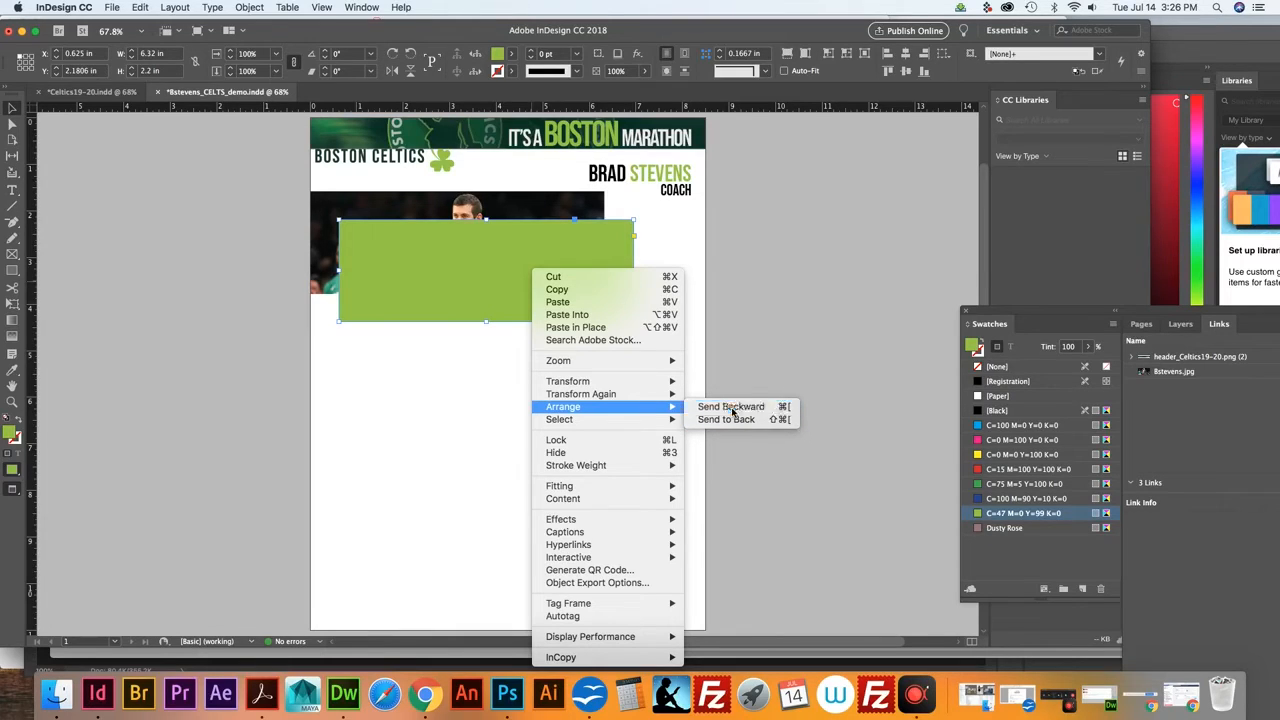
Nudge the green rectangle up and left to X 0.375 in, Y 1.9722 in for an even offset behind the photo, then deselect it
{"action": "key", "text": "Up"}
{"action": "key", "text": "Up"}
{"action": "key", "text": "Up"}
{"action": "key", "text": "Up"}
{"action": "key", "text": "Up"}
{"action": "key", "text": "Up"}
{"action": "key", "text": "Up"}
{"action": "key", "text": "Up"}
{"action": "key", "text": "Up"}
{"action": "key", "text": "Up"}
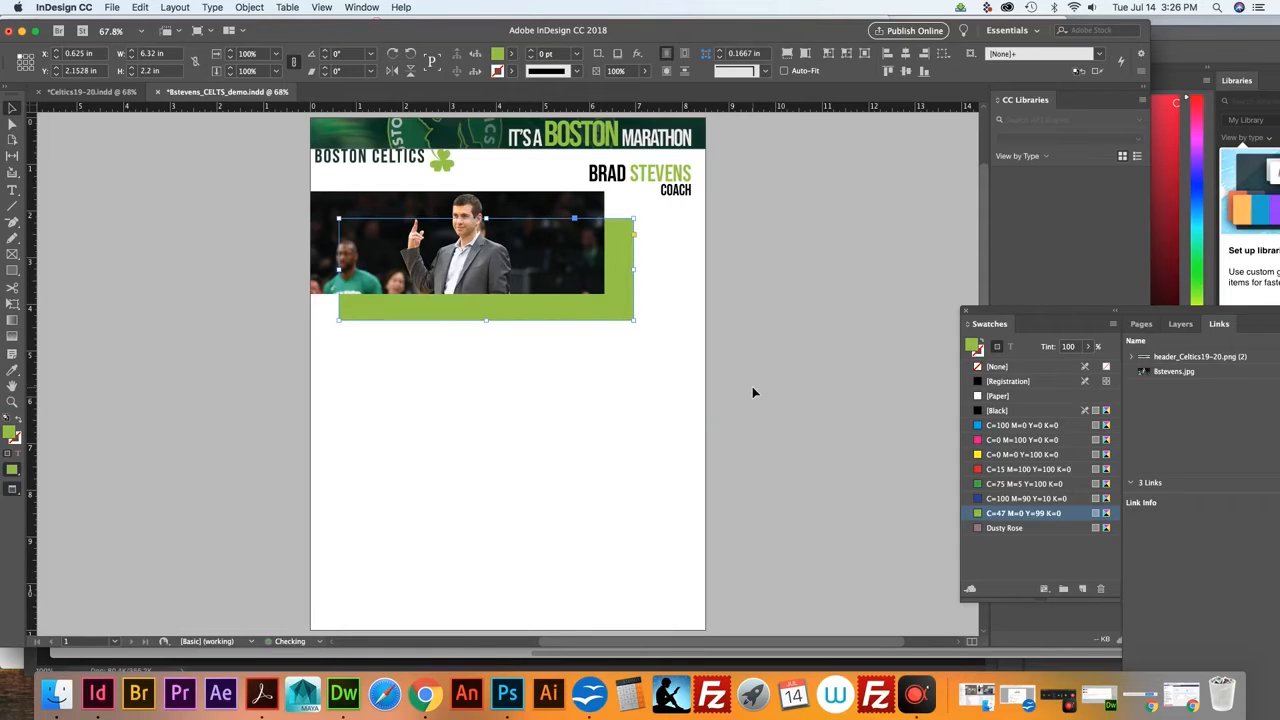
{"action": "key", "text": "Up"}
{"action": "key", "text": "Up"}
{"action": "key", "text": "Up"}
{"action": "key", "text": "Up"}
{"action": "key", "text": "Up"}
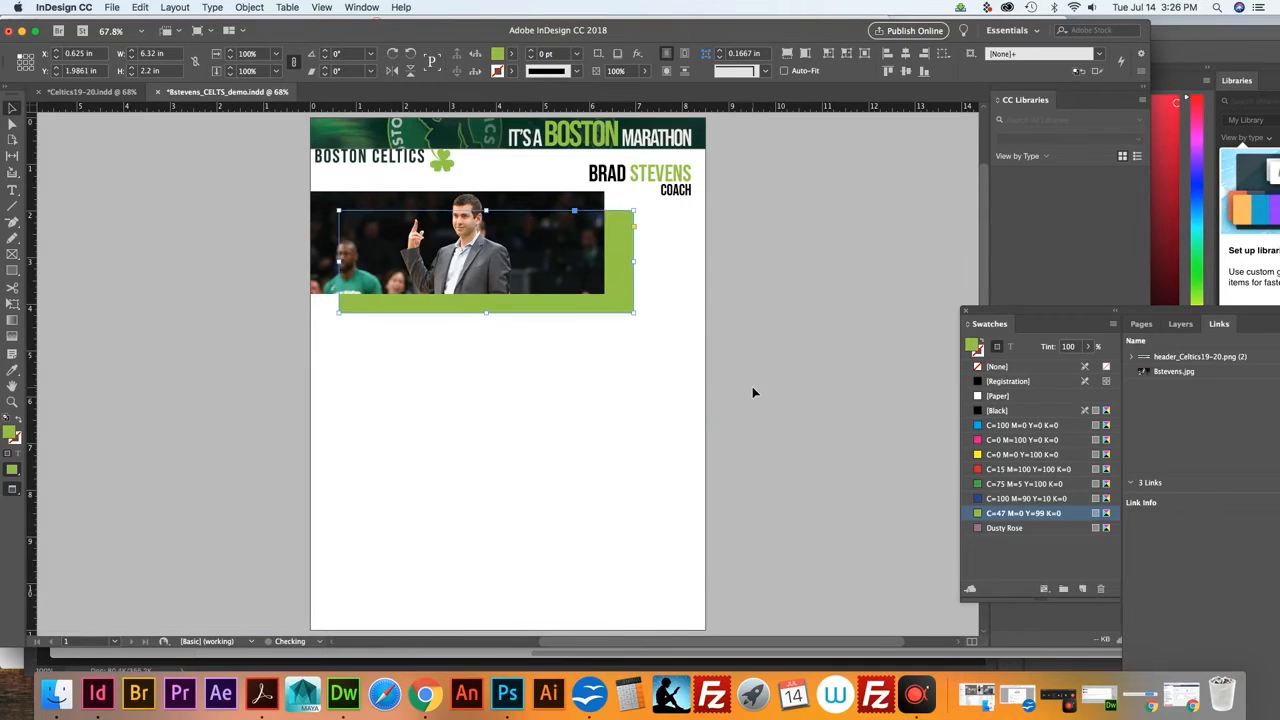
{"action": "key", "text": "Left"}
{"action": "key", "text": "Left"}
{"action": "key", "text": "Left"}
{"action": "key", "text": "Left"}
{"action": "key", "text": "Left"}
{"action": "key", "text": "Left"}
{"action": "key", "text": "Left"}
{"action": "key", "text": "Left"}
{"action": "key", "text": "Left"}
{"action": "key", "text": "Left"}
{"action": "key", "text": "Left"}
{"action": "key", "text": "Left"}
{"action": "key", "text": "Left"}
{"action": "key", "text": "Left"}
{"action": "key", "text": "Left"}
{"action": "key", "text": "Left"}
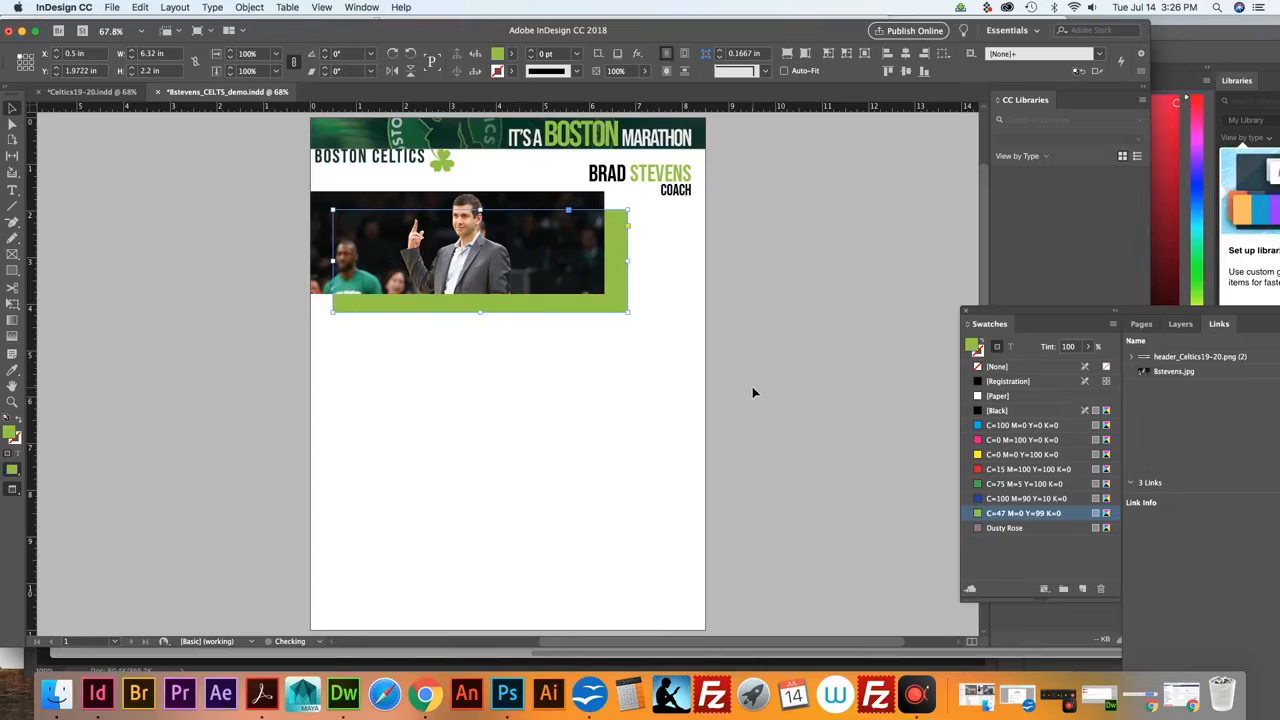
{"action": "key", "text": "Left"}
{"action": "key", "text": "Left"}
{"action": "key", "text": "Left"}
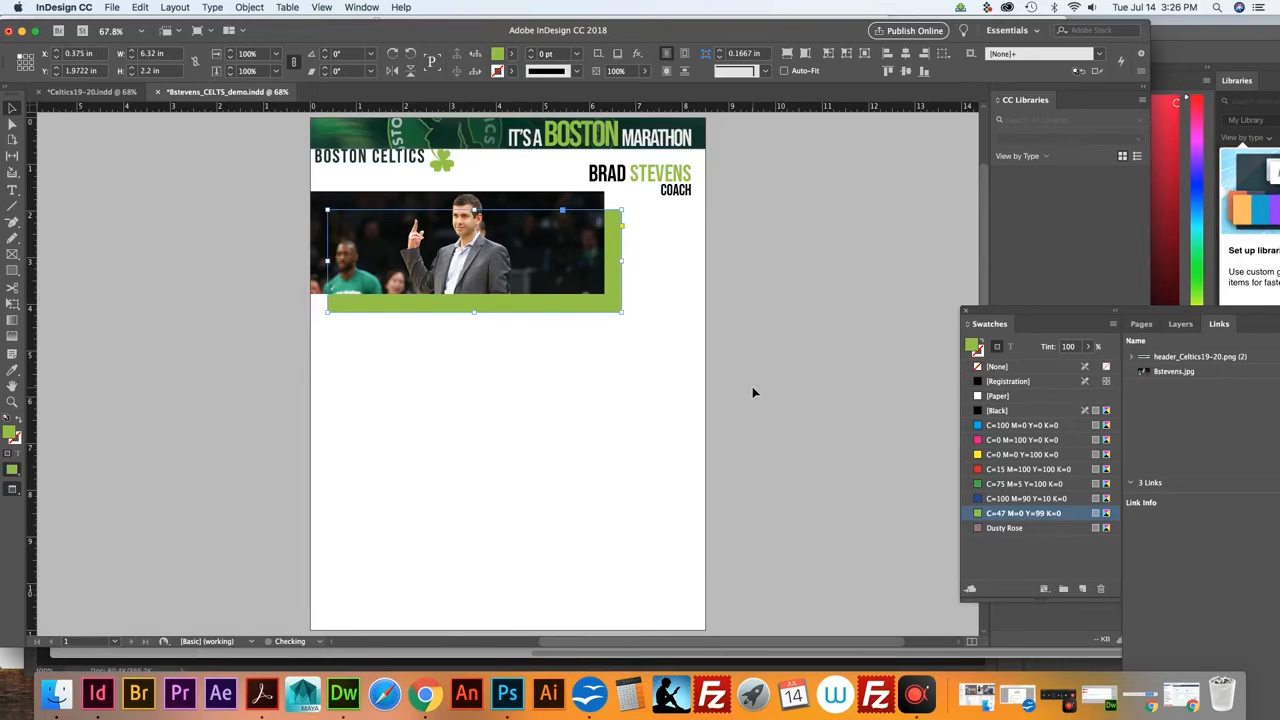
{"action": "left_click", "coordinate": [753, 387]}
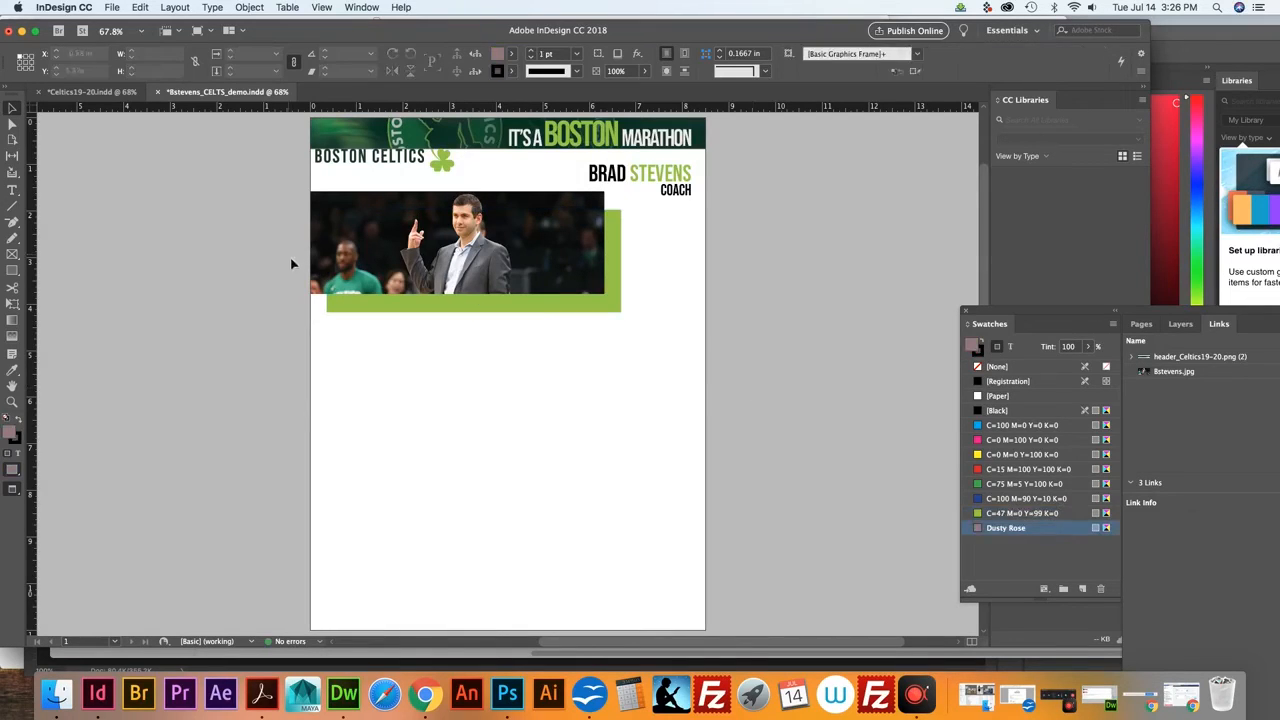
Compare the demo page with the finished Brad Stevens page in Celtics19-20.indd
{"action": "left_click", "coordinate": [103, 91]}
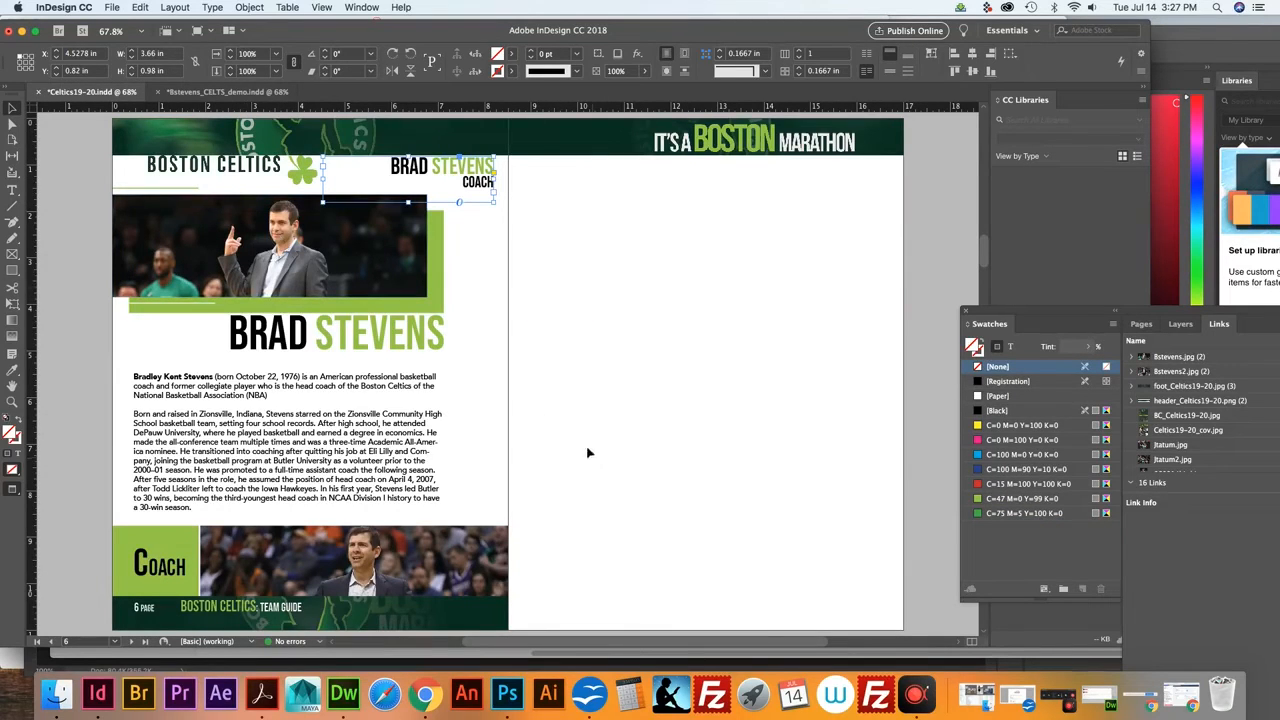
{"action": "left_click", "coordinate": [229, 92]}
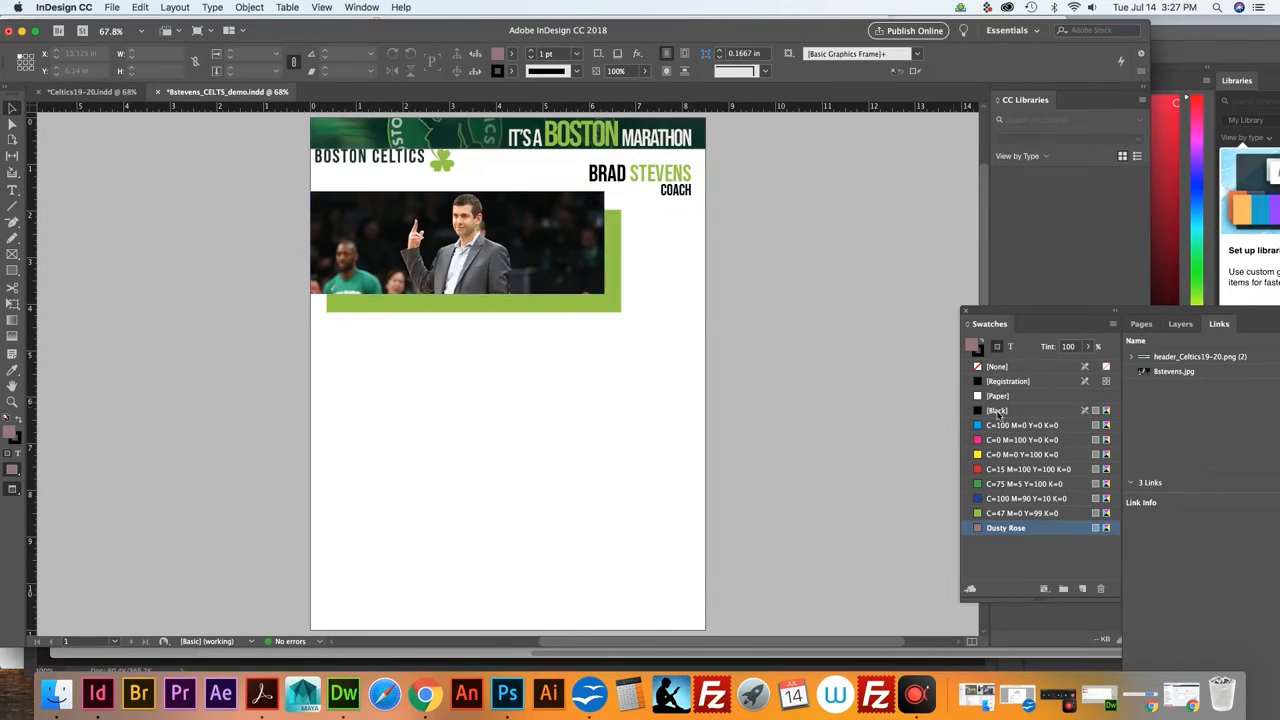
{"action": "left_click", "coordinate": [90, 92]}
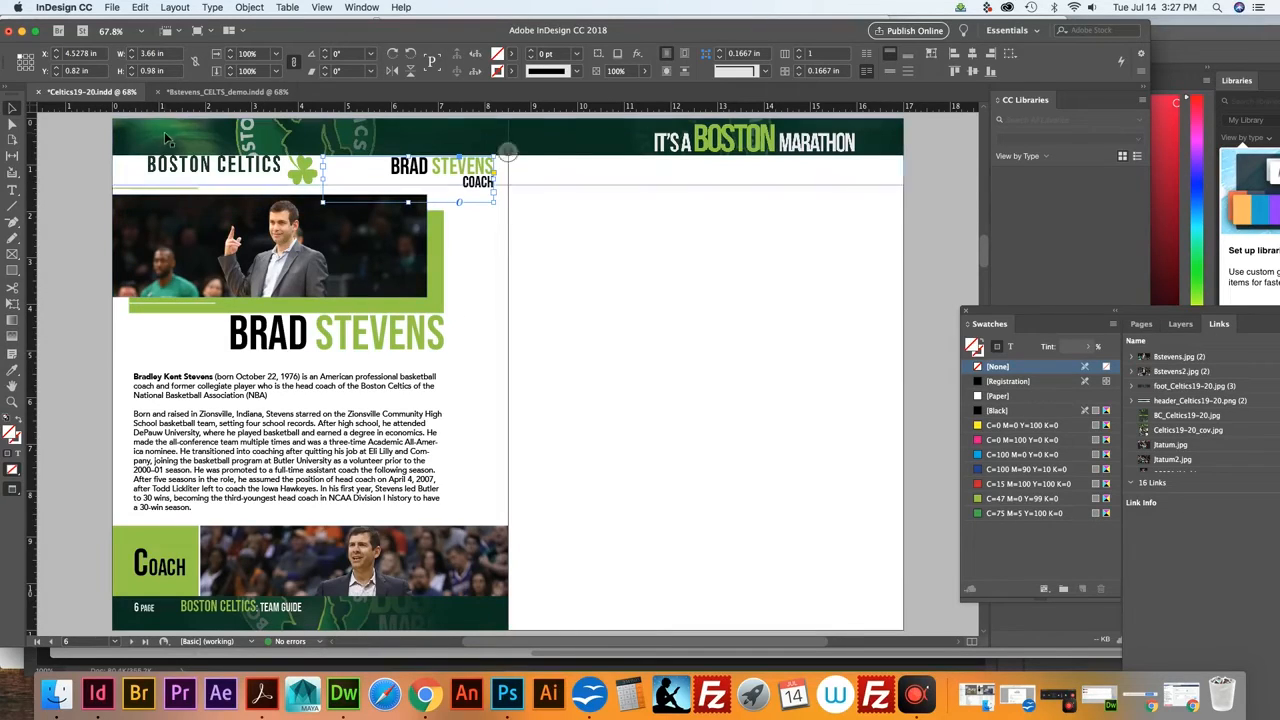
{"action": "left_click", "coordinate": [244, 95]}
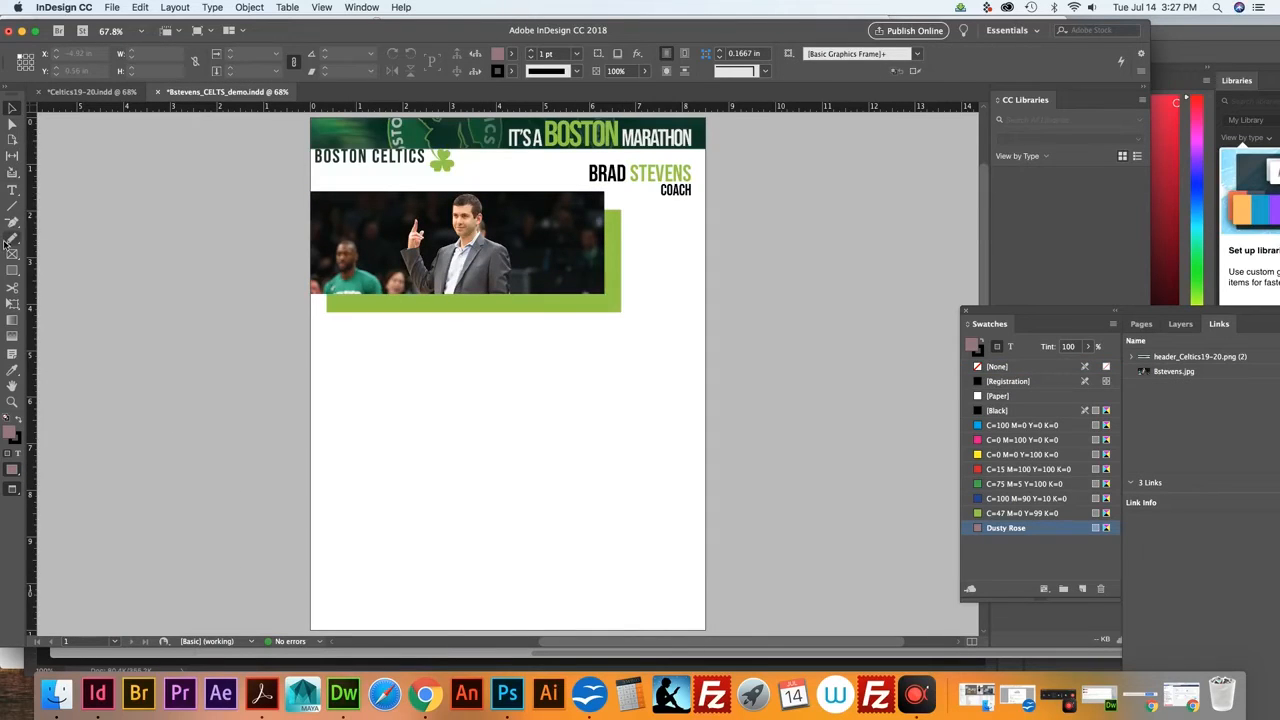
Draw a flat horizontal frame about 1.84 in long below the green backing and fill it with swatch C=47 M=0 Y=99 K=0
{"action": "left_click", "coordinate": [14, 258]}
{"action": "left_click_drag", "start_coordinate": [364, 347], "coordinate": [453, 347]}
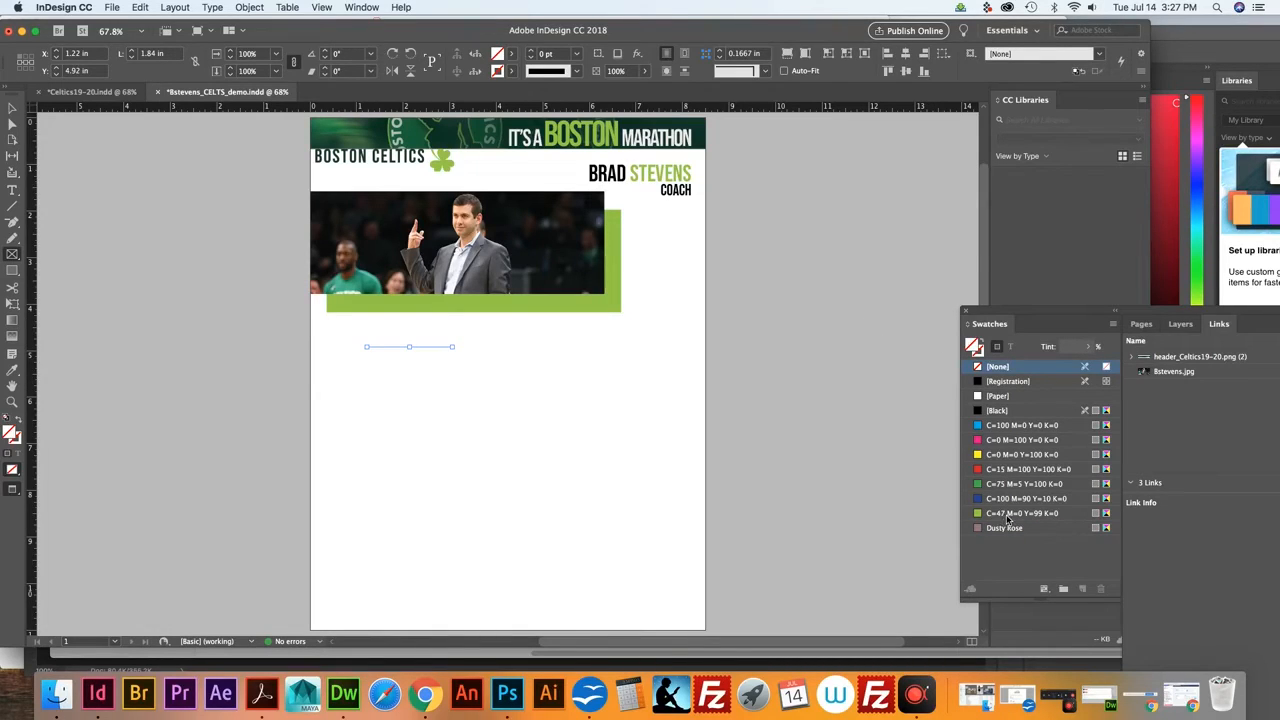
{"action": "left_click", "coordinate": [1004, 514]}
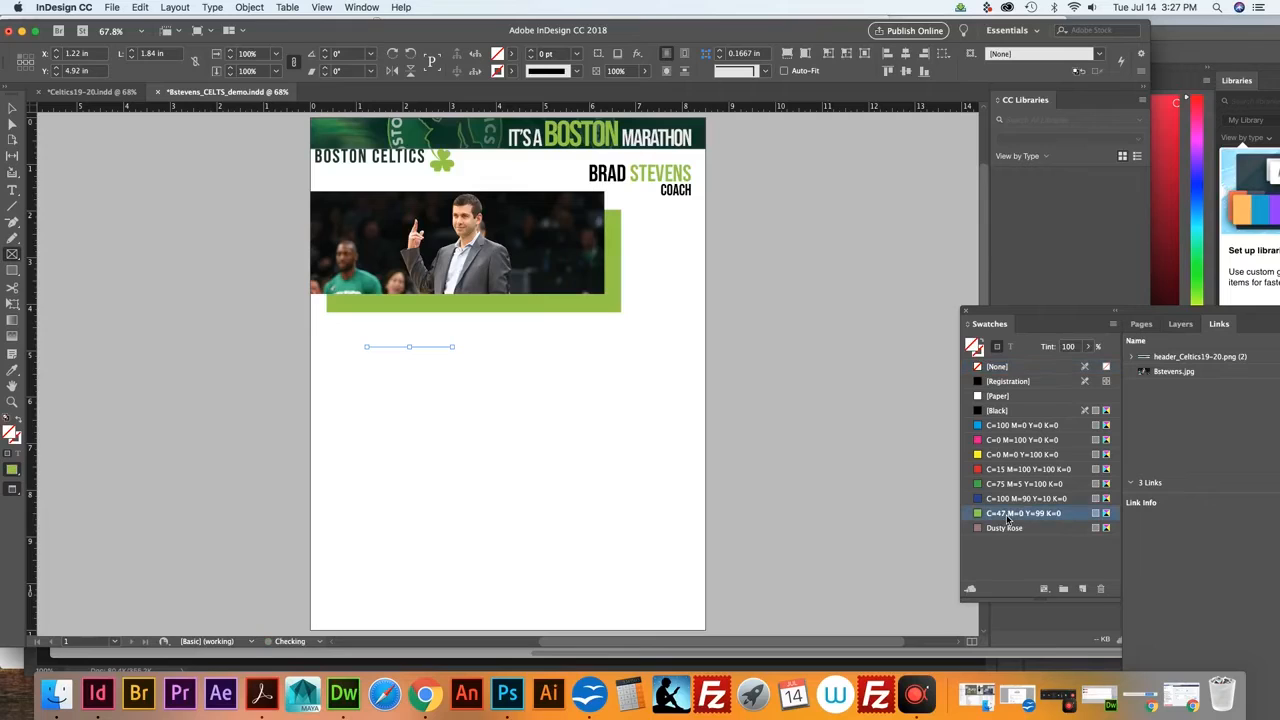
{"action": "left_click", "coordinate": [12, 107]}
{"action": "left_click", "coordinate": [445, 362]}
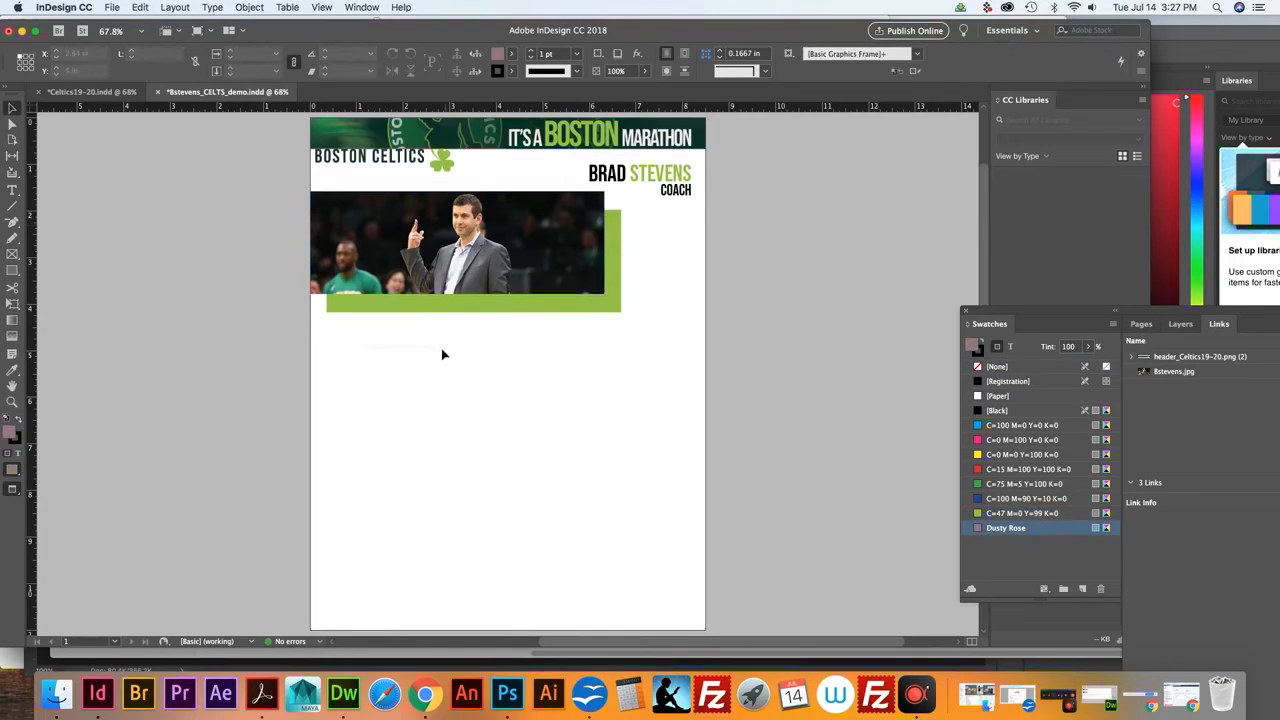
{"action": "left_click", "coordinate": [441, 347]}
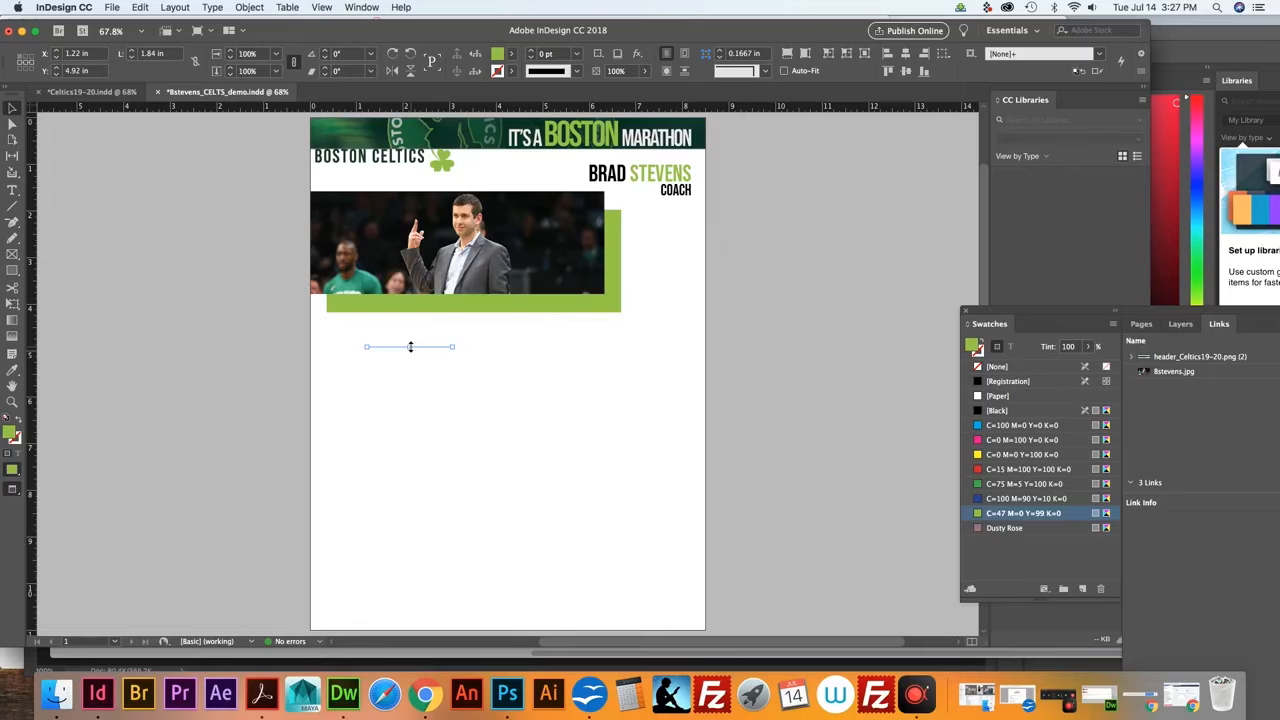
Try to thicken the flat green frame by stretching its middle handle, and look for a panel that could help
{"action": "mouse_move", "coordinate": [410, 346]}
{"action": "left_mouse_down"}
{"action": "mouse_move", "coordinate": [409, 358]}
{"action": "mouse_move", "coordinate": [409, 347]}
{"action": "left_mouse_up"}
{"action": "key", "text": "super+equal"}
{"action": "key", "text": "super+equal"}
{"action": "key", "text": "super+equal"}
{"action": "key", "text": "super+equal"}
{"action": "key", "text": "super+equal"}
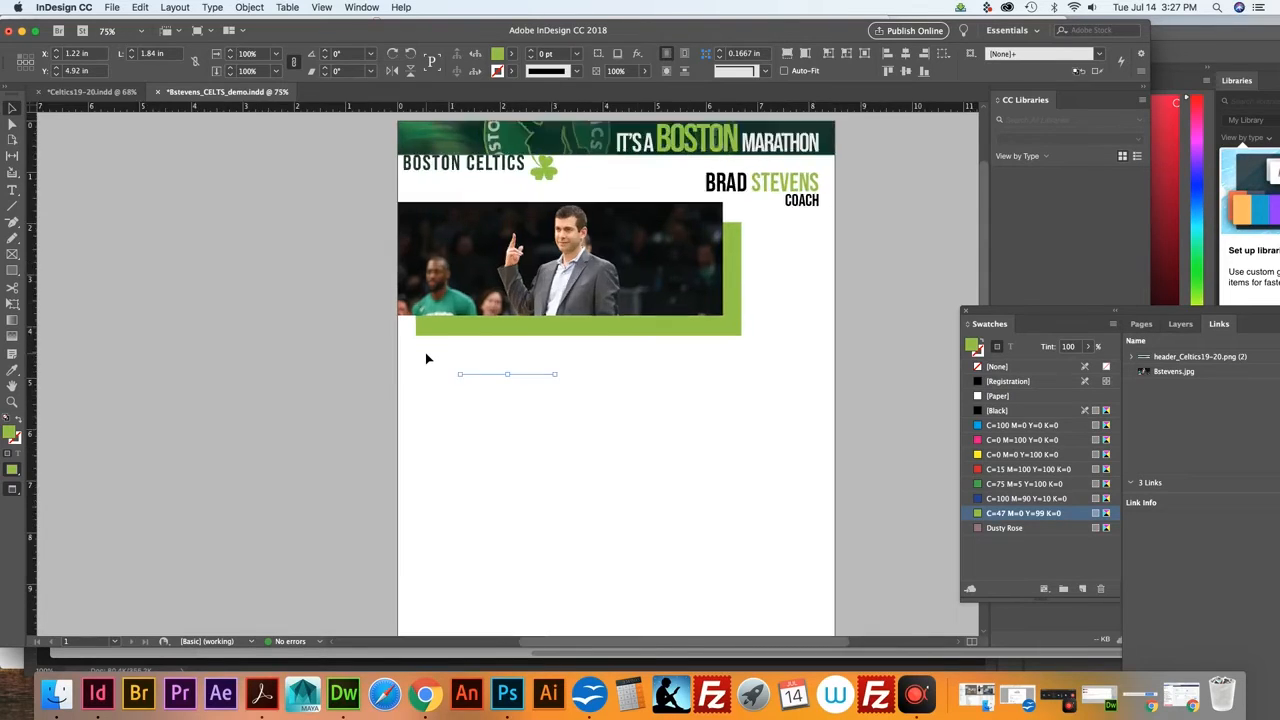
{"action": "key", "text": "super+equal"}
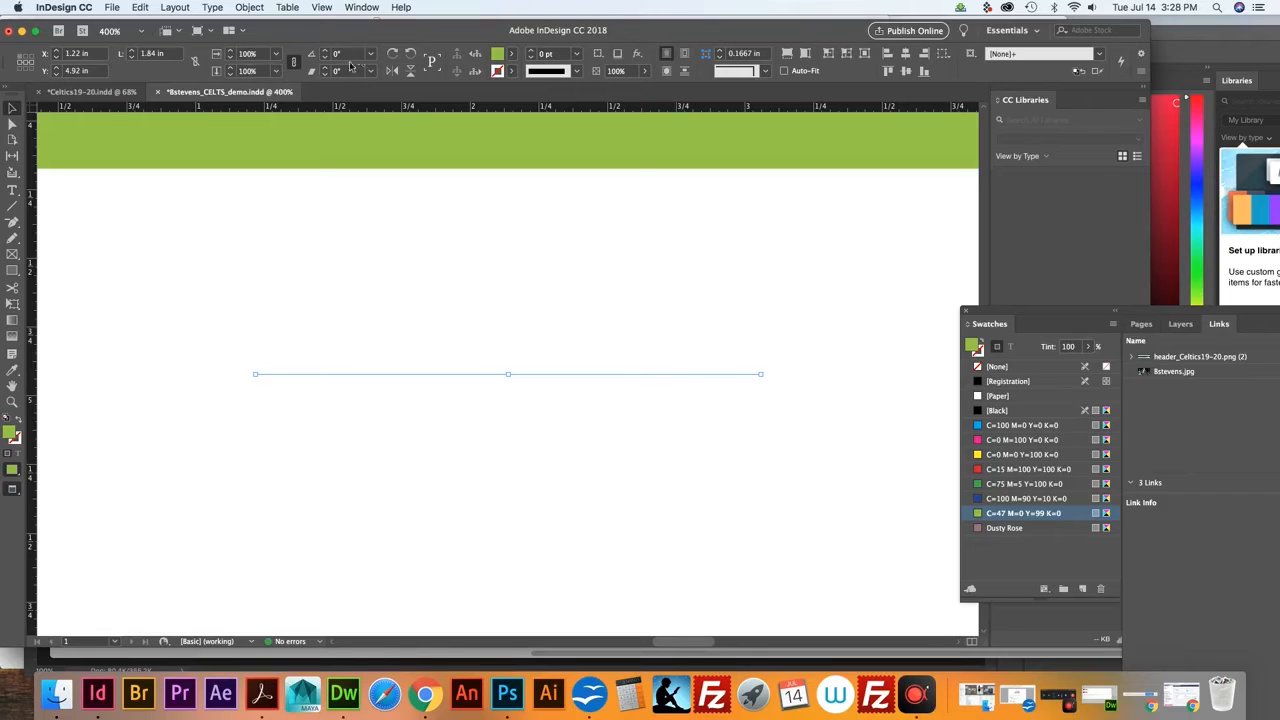
{"action": "left_click", "coordinate": [372, 8]}
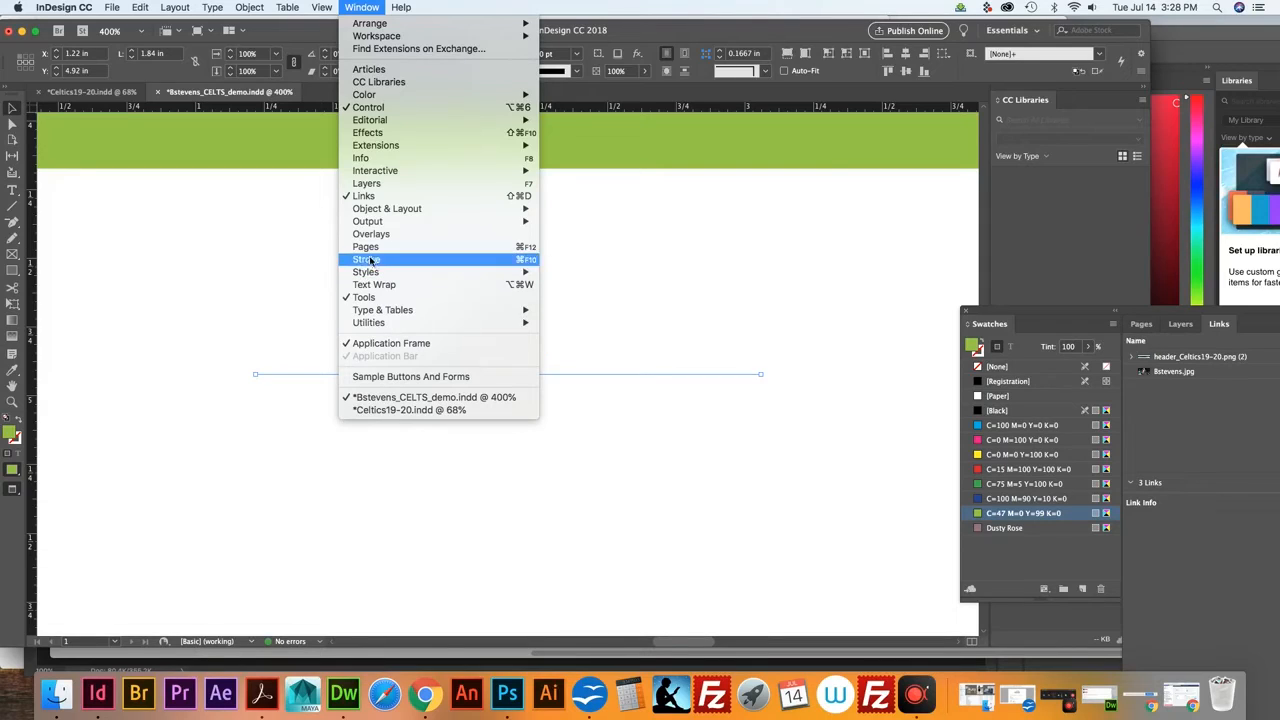
{"action": "left_click", "coordinate": [215, 304]}
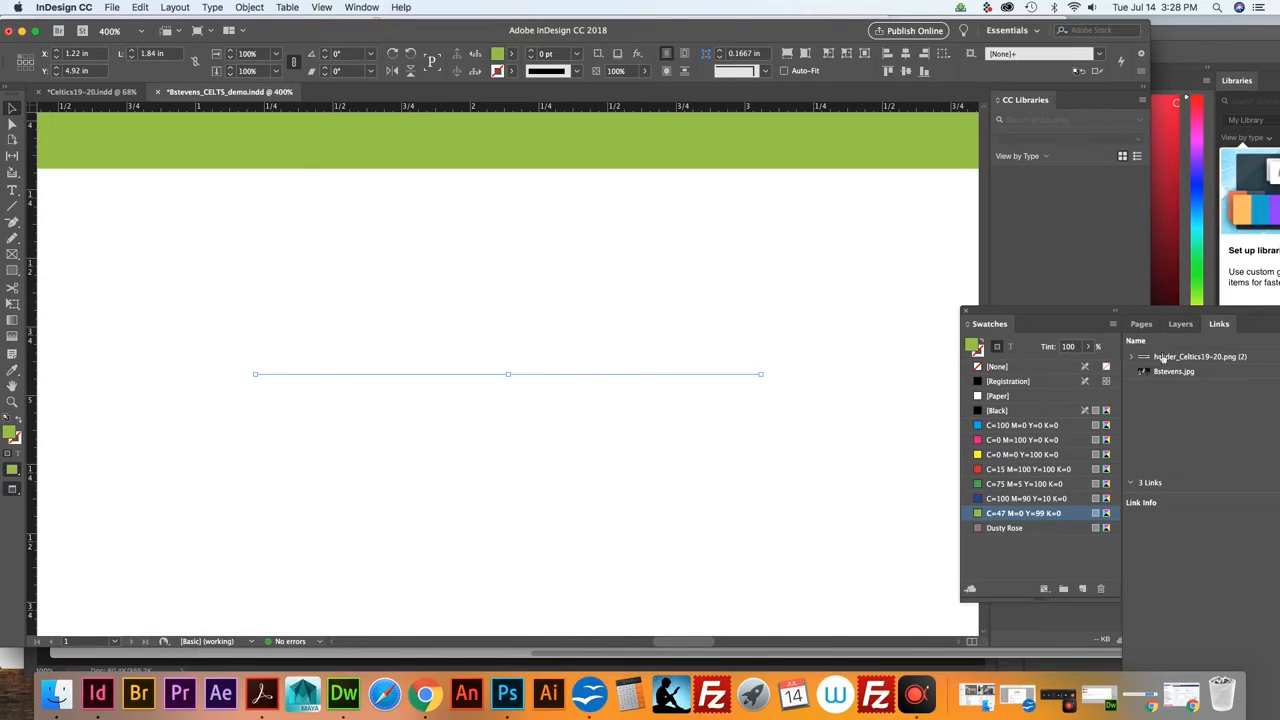
Try scaling the flat frame to 150%, turn off constrained scaling proportions, and undo the scaling
{"action": "left_click", "coordinate": [250, 71]}
{"action": "type", "text": "150"}
{"action": "key", "text": "Return"}
{"action": "scroll", "coordinate": [512, 374], "scroll_direction": "down", "scroll_amount": 5}
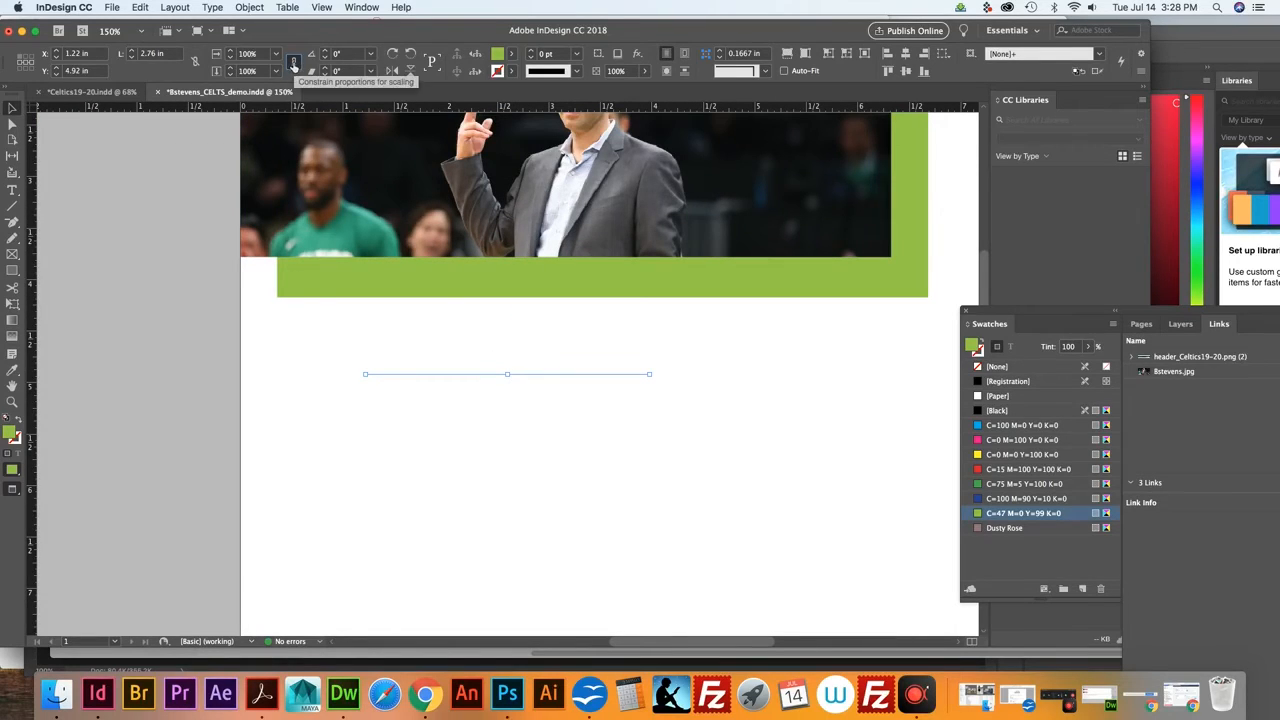
{"action": "left_click", "coordinate": [293, 64]}
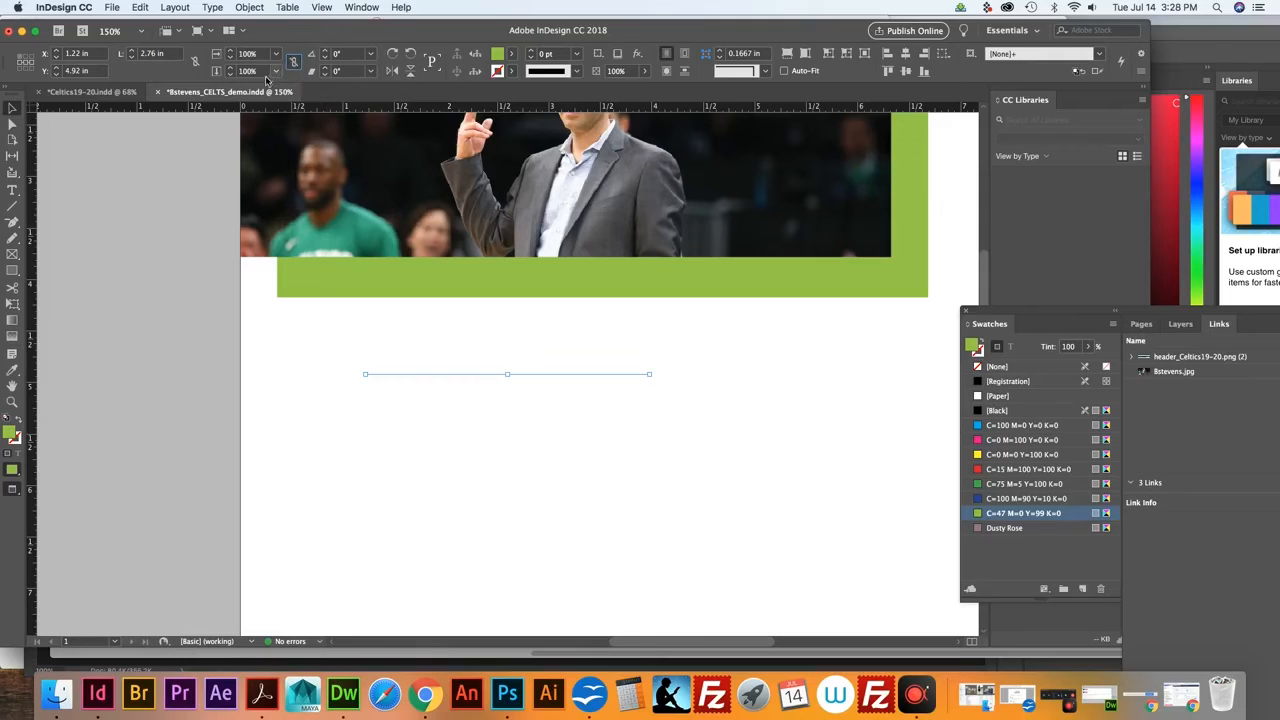
{"action": "key", "text": "super+z"}
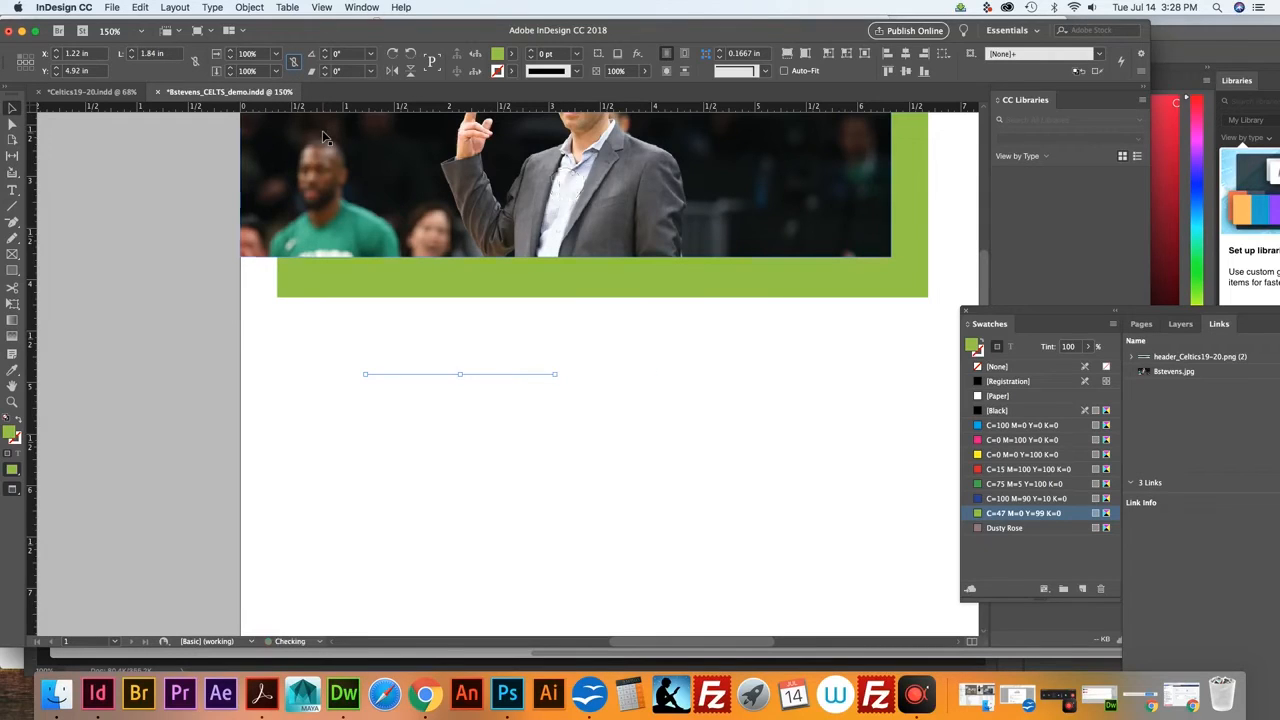
Try to thicken the flat frame by setting its vertical scale to 150%, 300% and 200%
{"action": "left_click", "coordinate": [258, 72]}
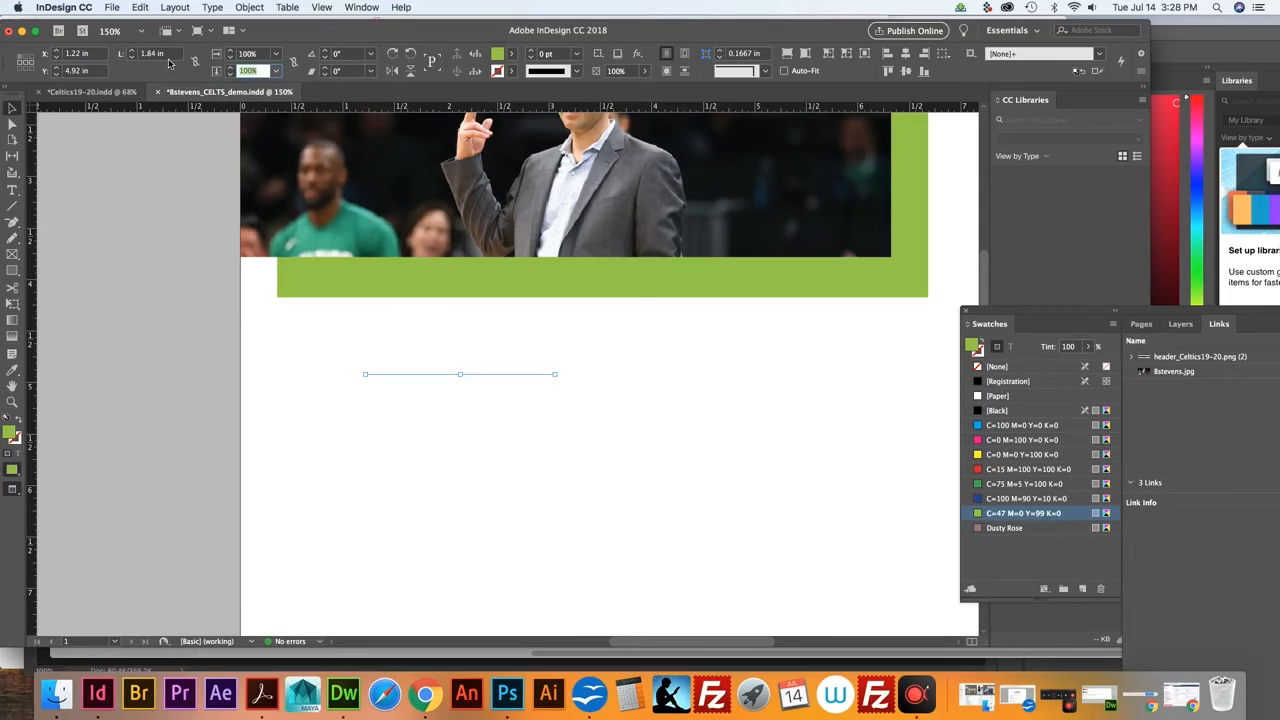
{"action": "type", "text": "150"}
{"action": "key", "text": "Return"}
{"action": "type", "text": "300"}
{"action": "key", "text": "Return"}
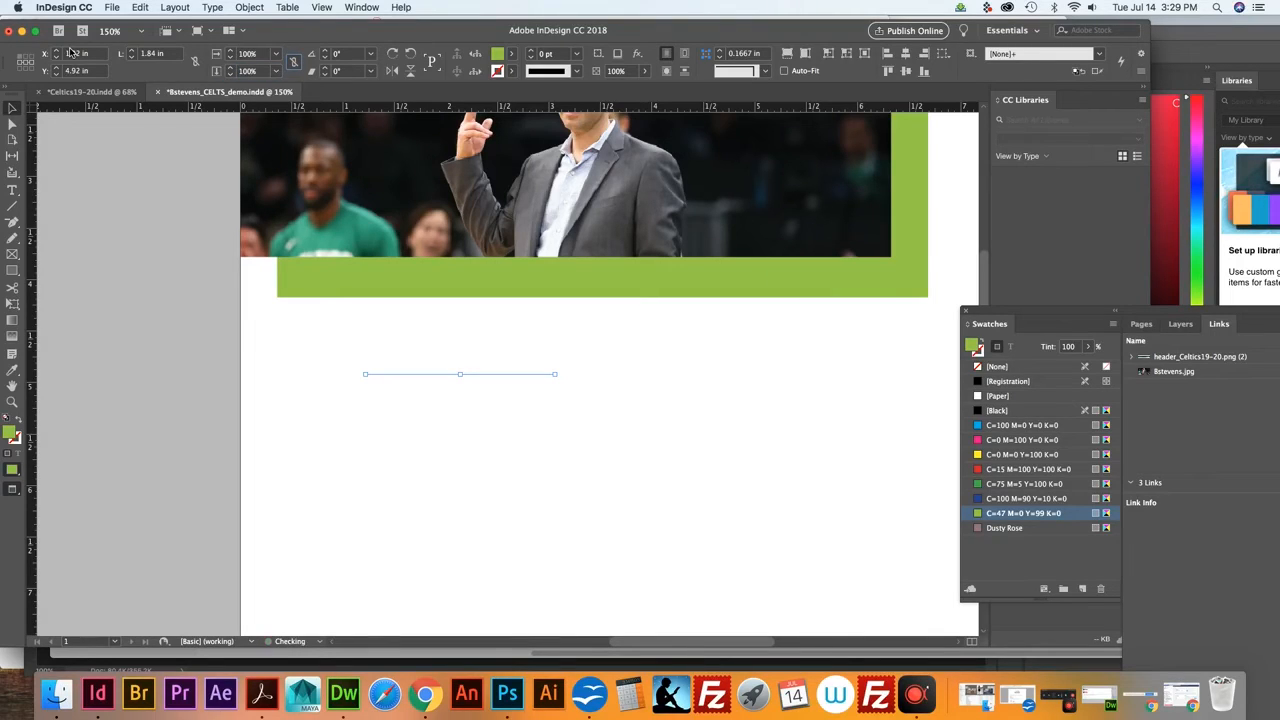
{"action": "left_click", "coordinate": [218, 70]}
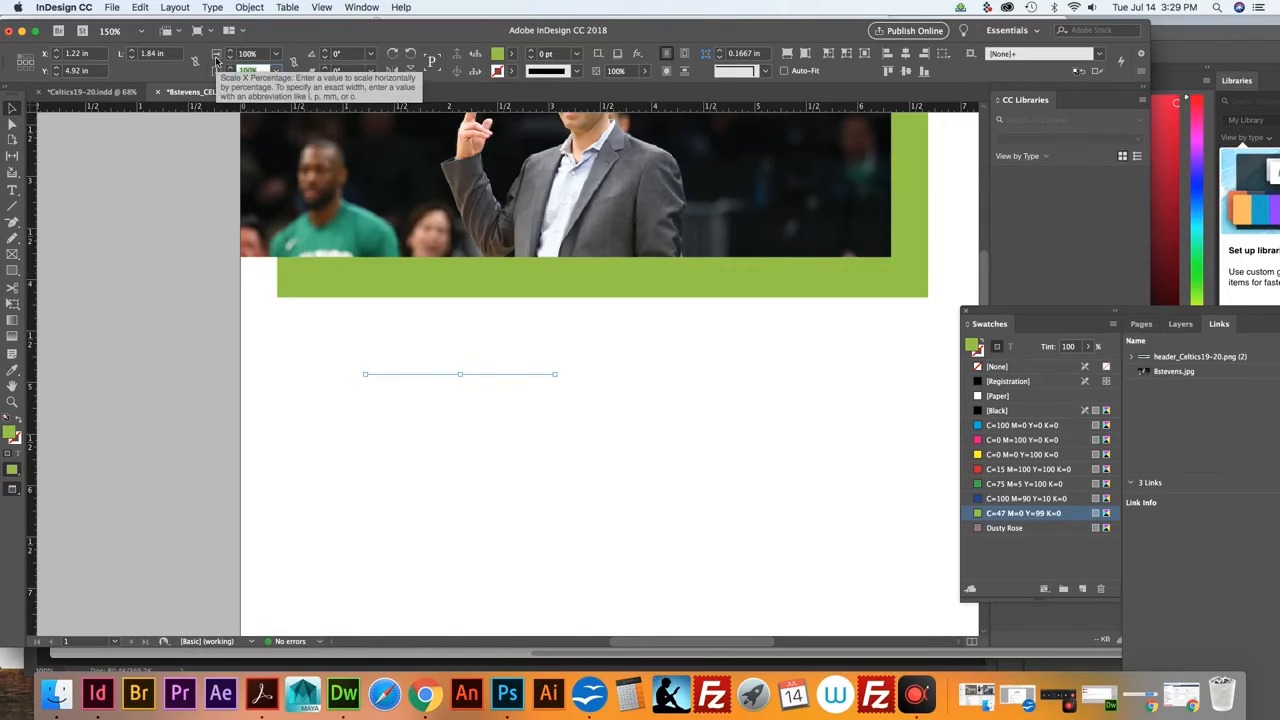
{"action": "type", "text": "2"}
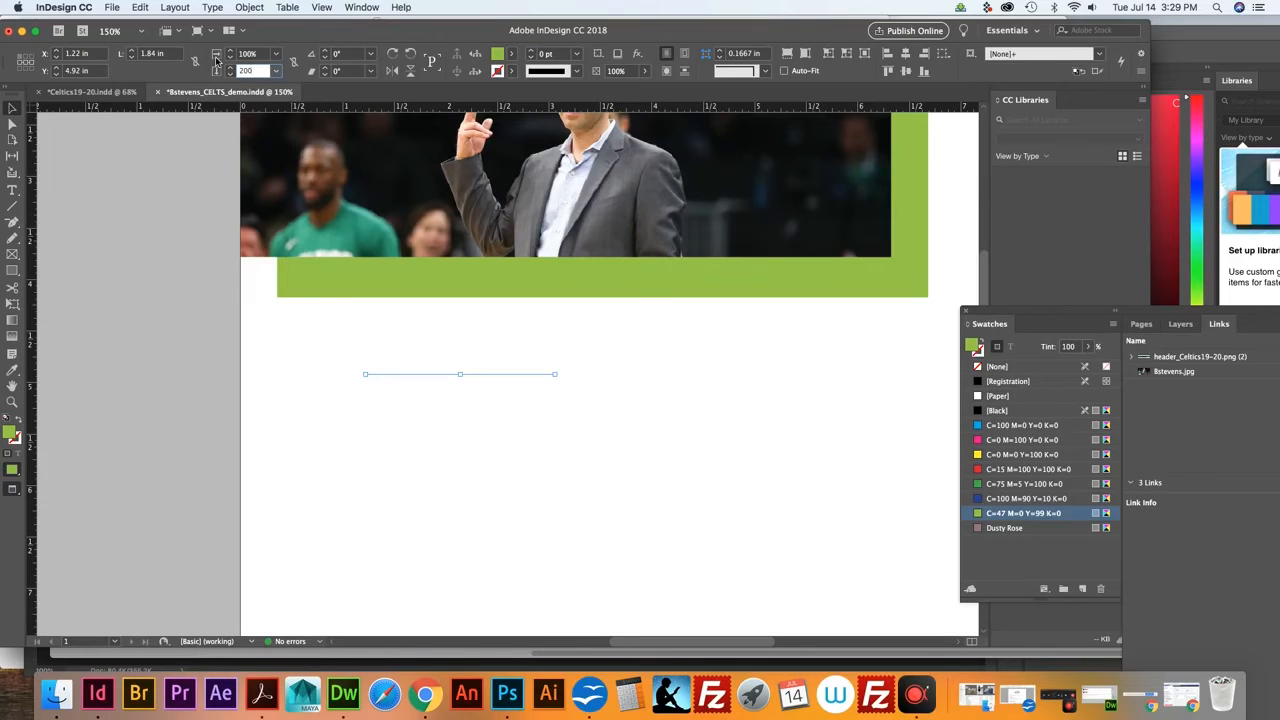
{"action": "key", "text": "Return"}
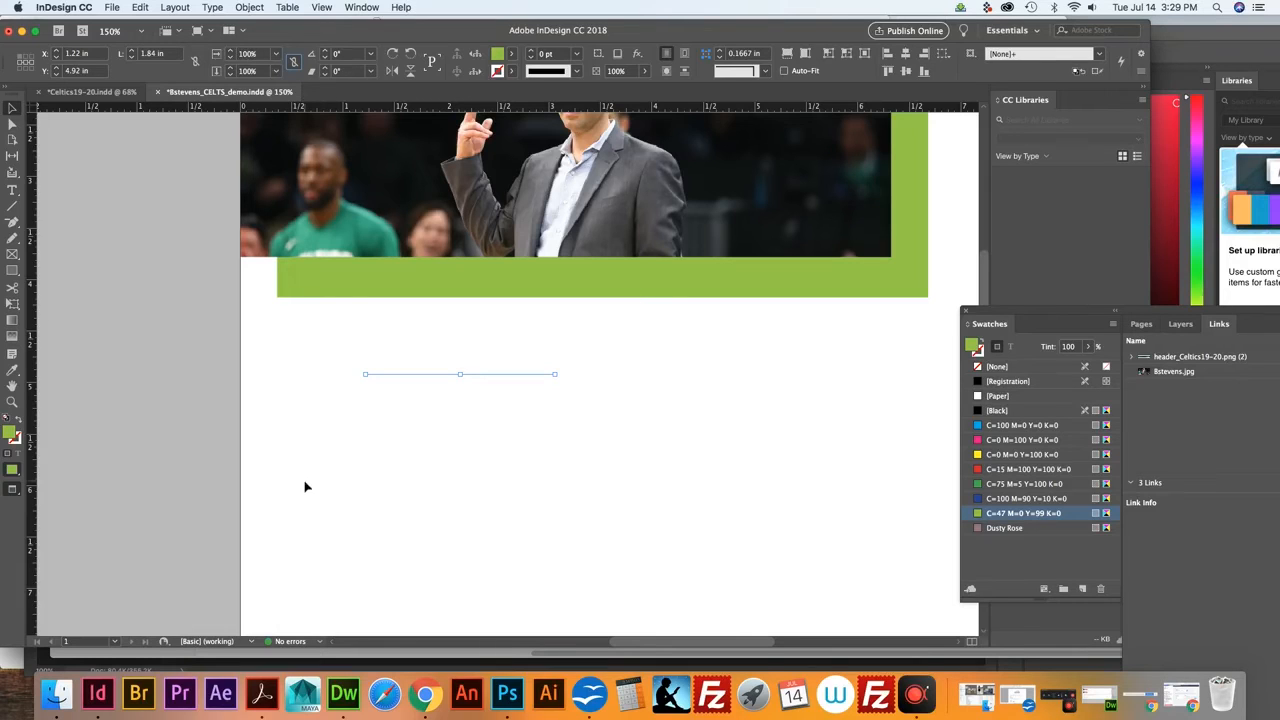
Delete the flat horizontal frame below the green backing
{"action": "left_click", "coordinate": [437, 420]}
{"action": "left_click", "coordinate": [450, 381]}
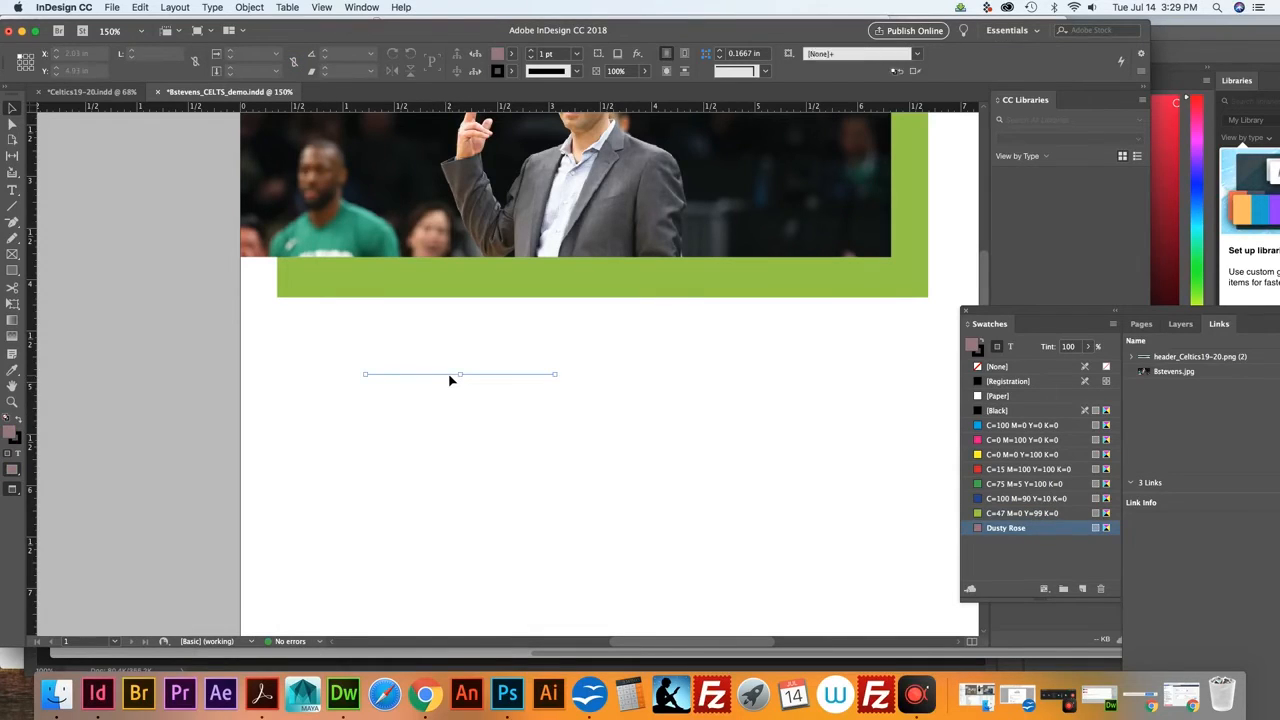
{"action": "key", "text": "BackSpace"}
Draw a thin frame about 1.48 in wide and 0.02 in high below the green backing, and fill it with C=47 M=0 Y=99 K=0
{"action": "left_click", "coordinate": [13, 254]}
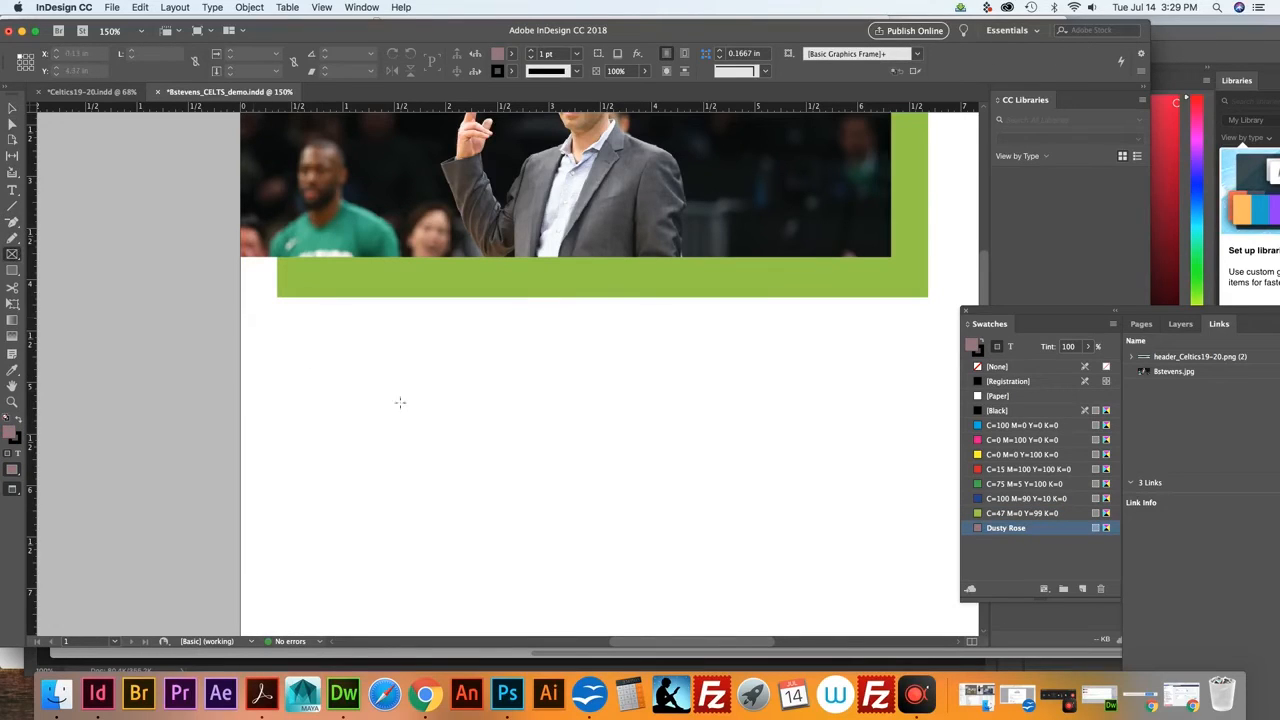
{"action": "left_click_drag", "start_coordinate": [344, 358], "coordinate": [495, 360]}
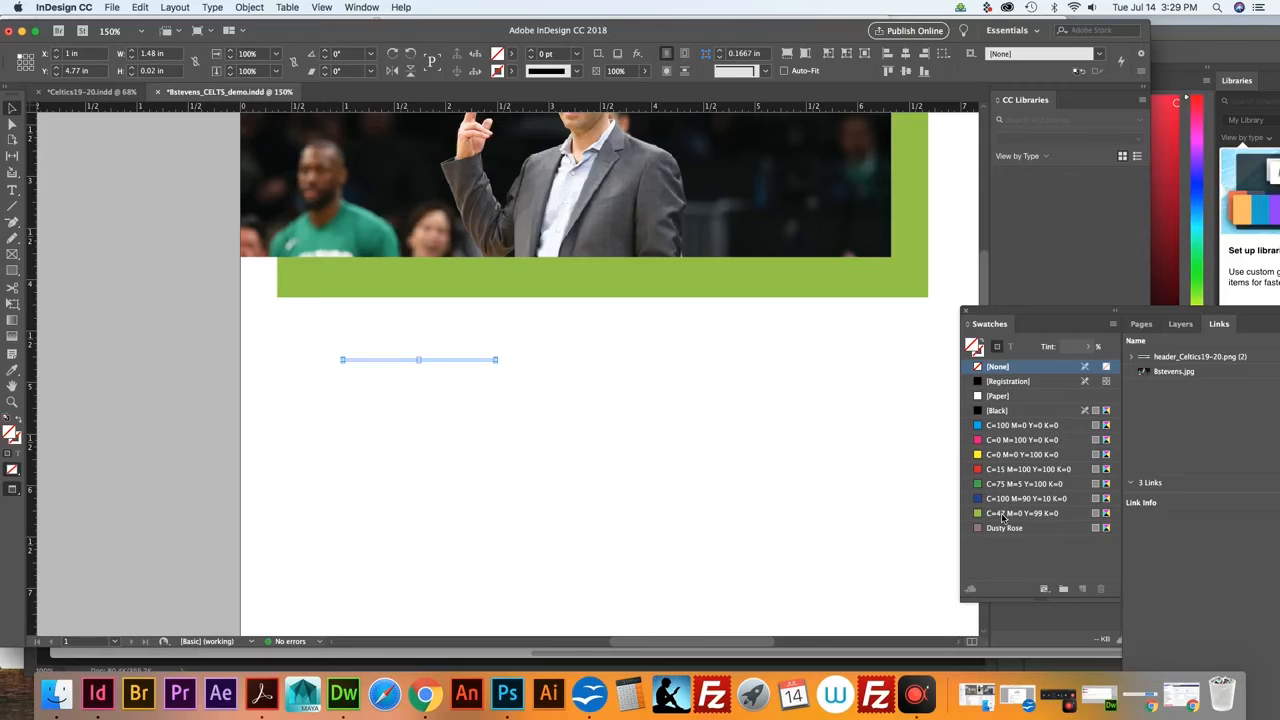
{"action": "left_click", "coordinate": [1005, 513]}
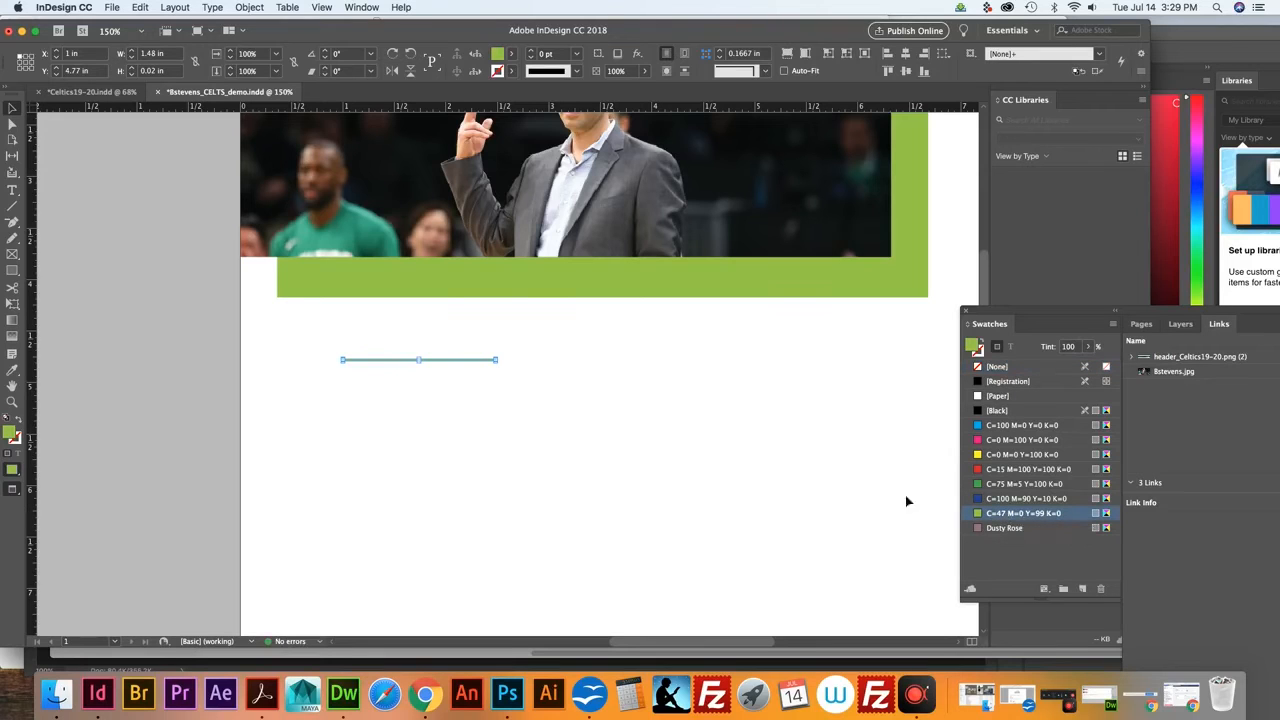
{"action": "left_click", "coordinate": [547, 493]}
Move the thin green line just above the coach photo, flush with the page's left edge at X 0 in, Y 1.4494 in, and deselect it
{"action": "scroll", "coordinate": [485, 442], "scroll_direction": "up", "scroll_amount": 5}
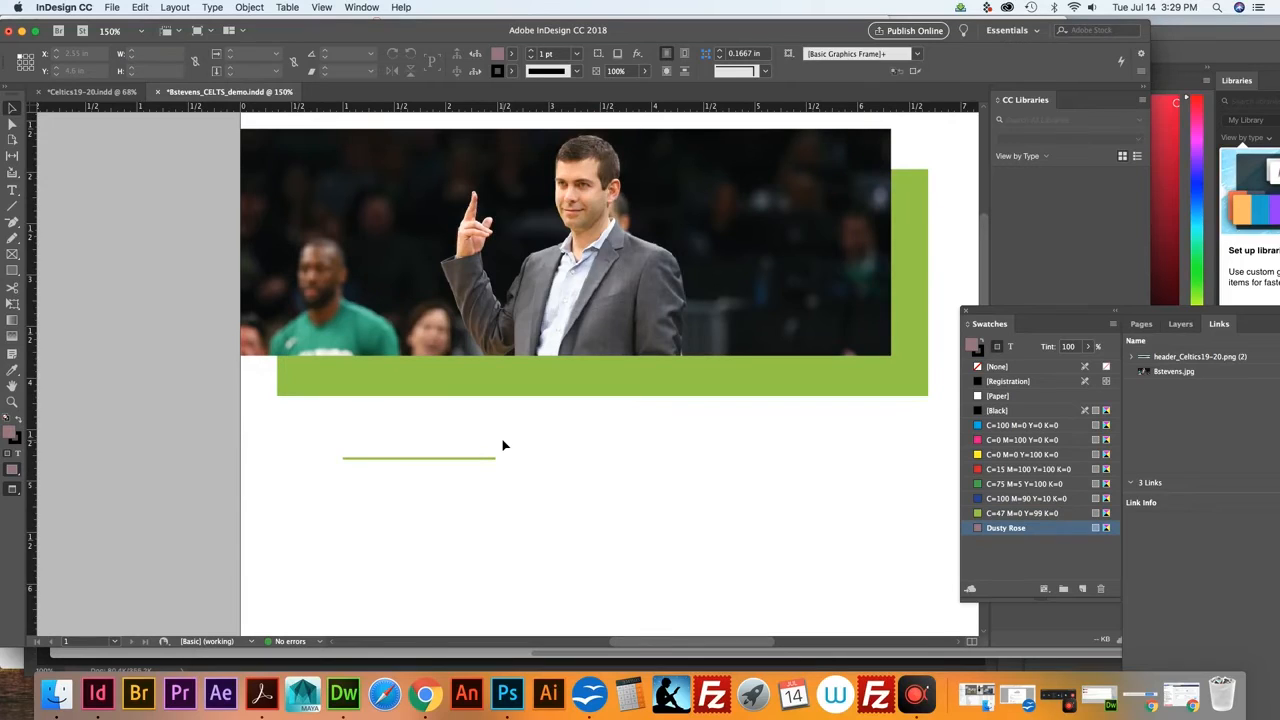
{"action": "scroll", "coordinate": [503, 445], "scroll_direction": "down", "scroll_amount": 1}
{"action": "scroll", "coordinate": [503, 445], "scroll_direction": "down", "scroll_amount": 1}
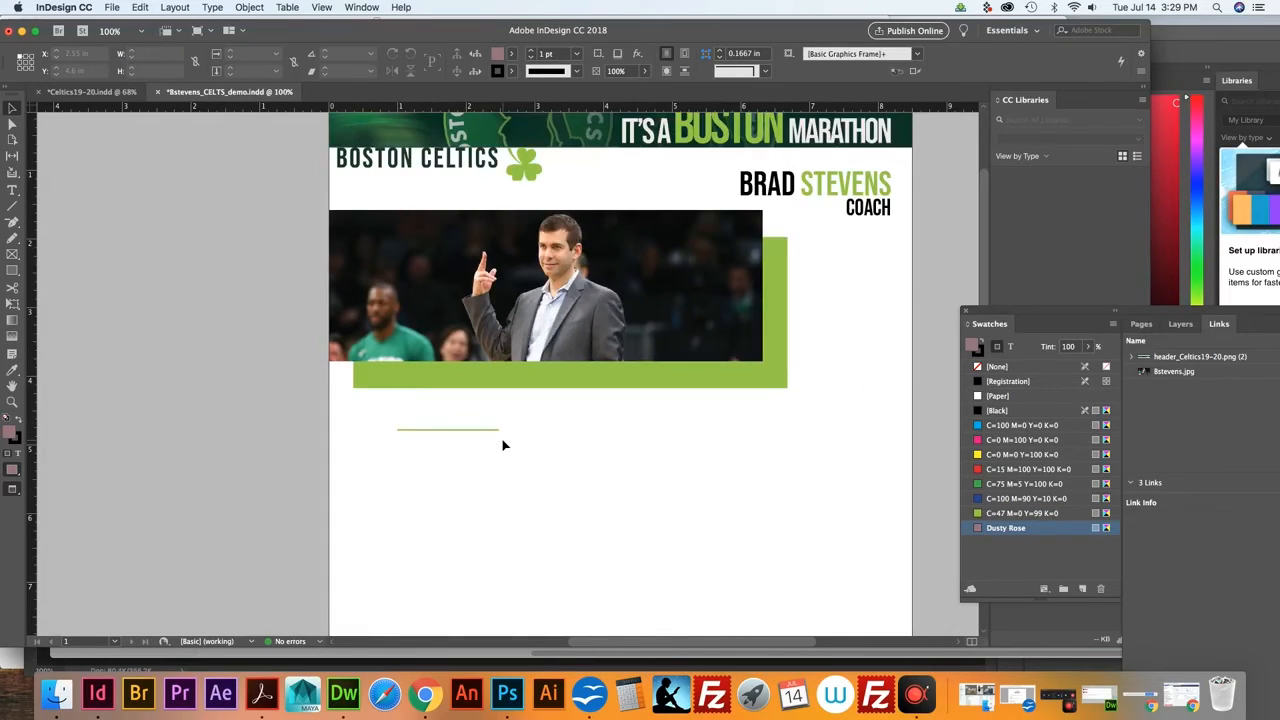
{"action": "left_click", "coordinate": [440, 430]}
{"action": "left_click_drag", "start_coordinate": [465, 433], "coordinate": [399, 203]}
{"action": "key", "text": "Down"}
{"action": "key", "text": "Down"}
{"action": "key", "text": "Down"}
{"action": "key", "text": "Down"}
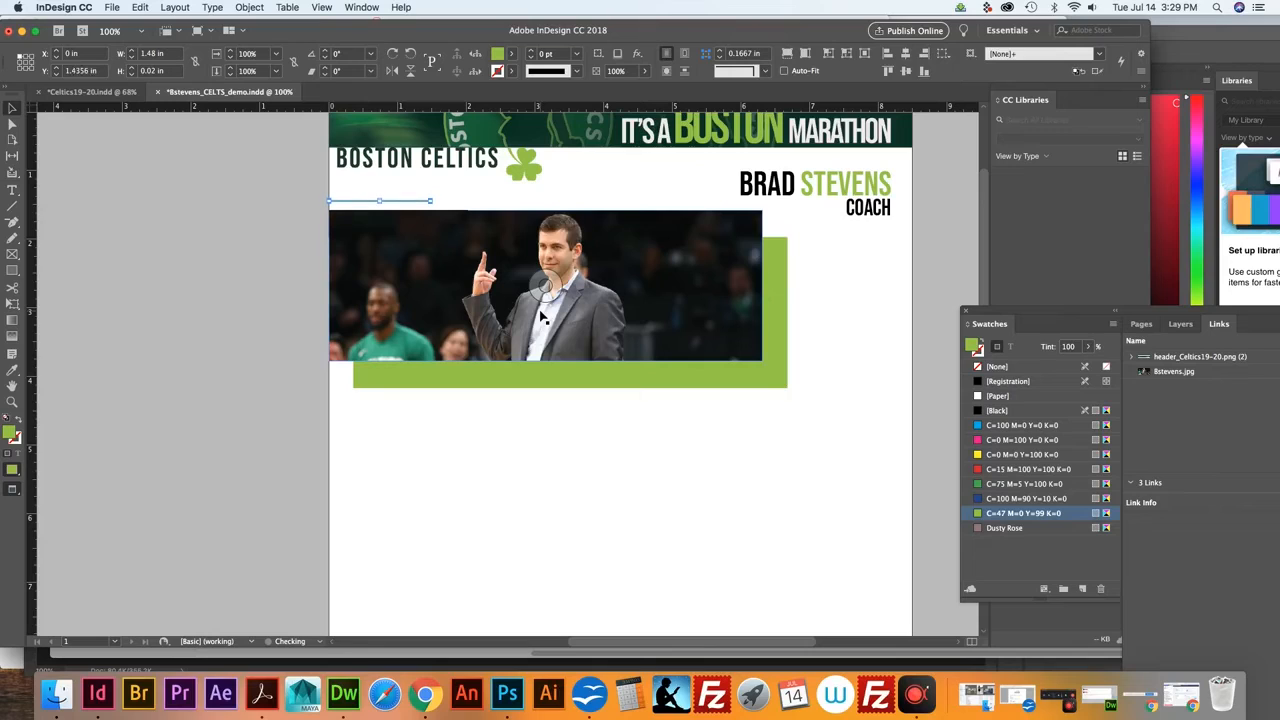
{"action": "key", "text": "Down"}
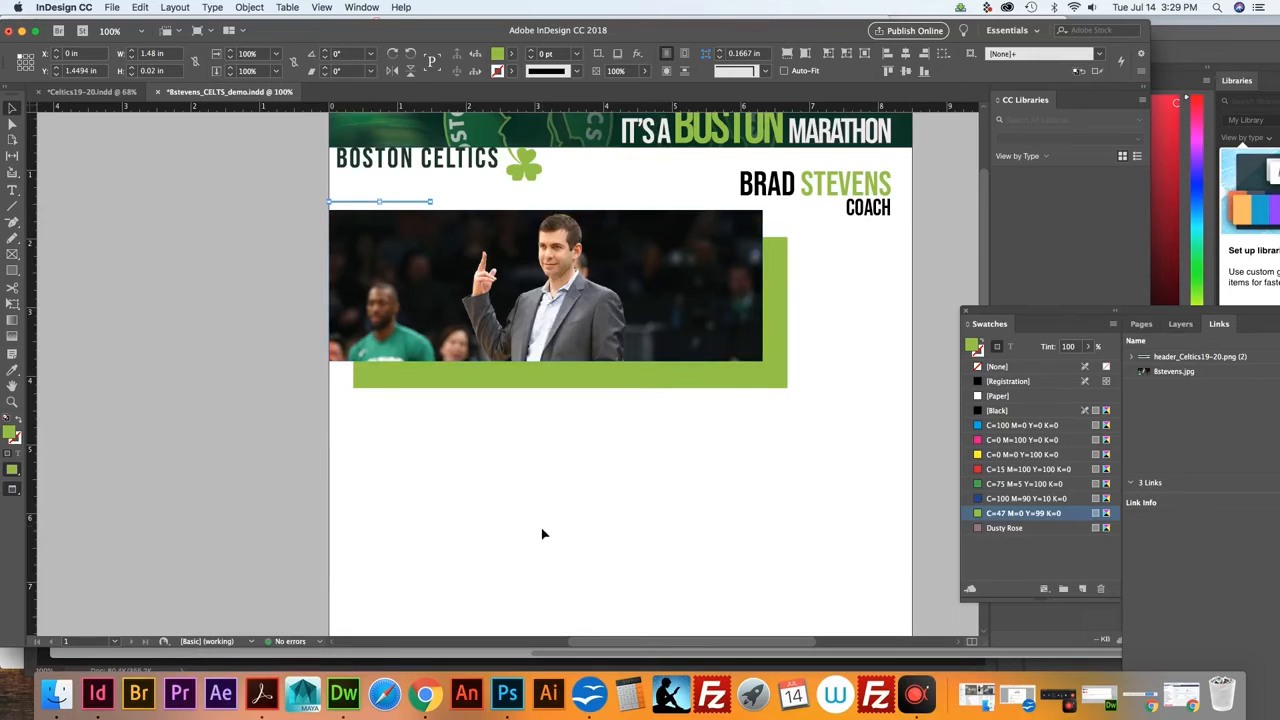
{"action": "left_click", "coordinate": [505, 492]}
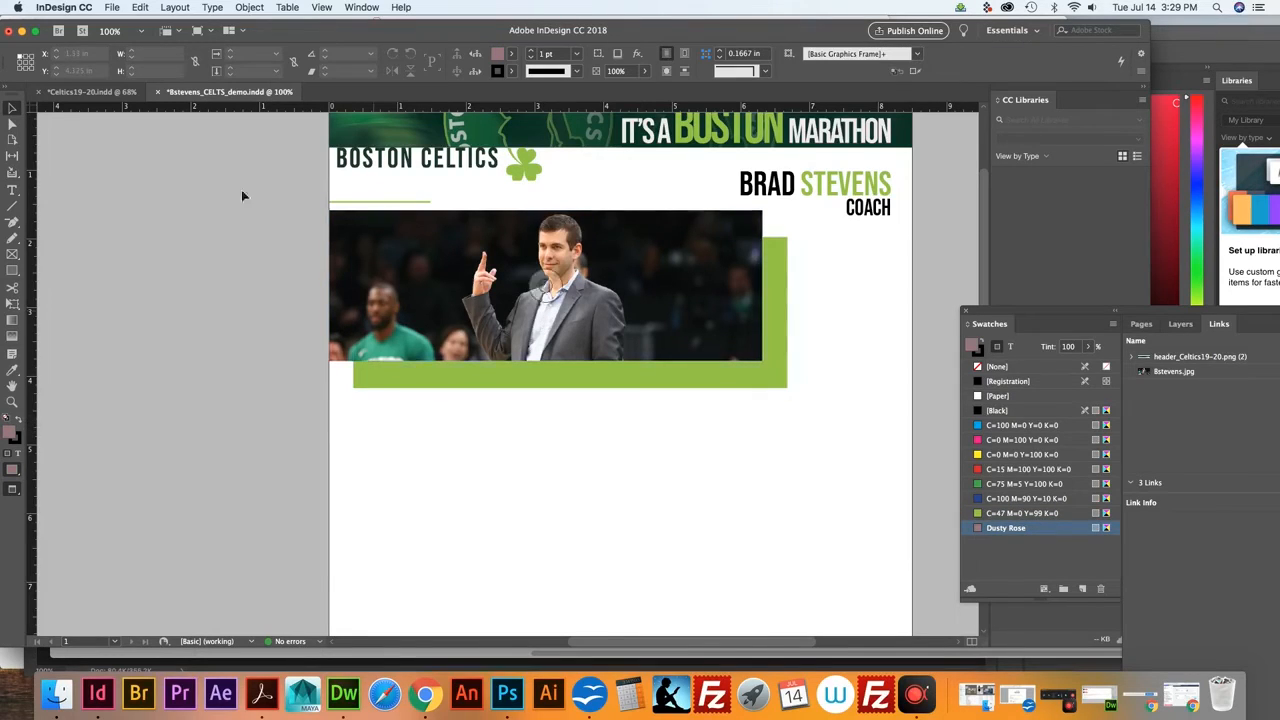
Check the reference page's line and thin the green line above the photo to a height of 0.0134 in by lowering its top edge
{"action": "left_click", "coordinate": [135, 92]}
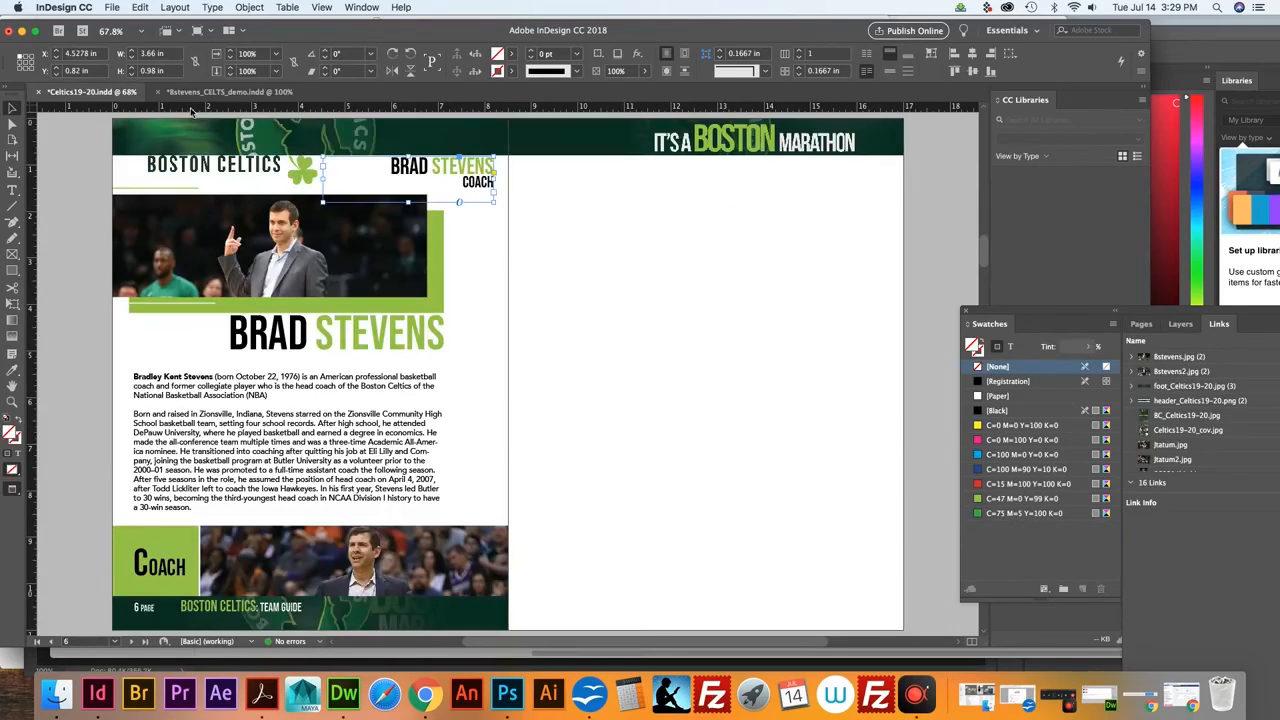
{"action": "left_click", "coordinate": [216, 92]}
{"action": "left_click", "coordinate": [389, 201]}
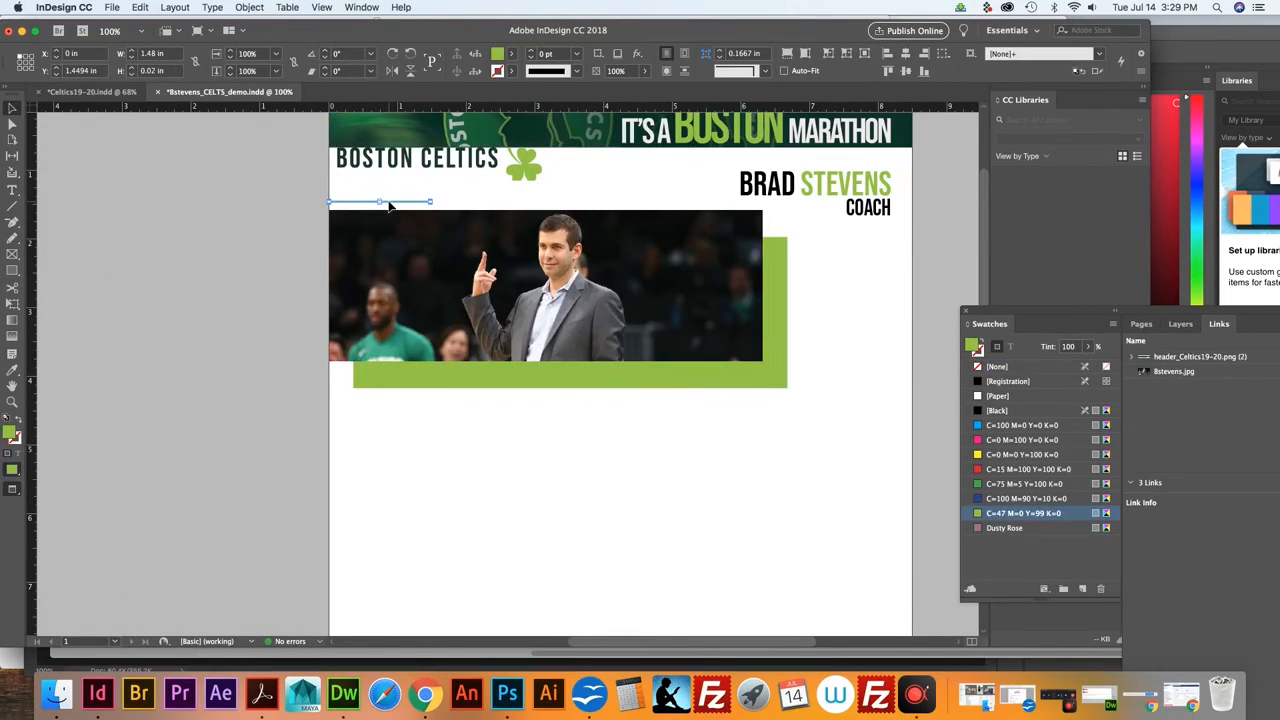
{"action": "key", "text": "super+equal"}
{"action": "key", "text": "super+equal"}
{"action": "key", "text": "super+equal"}
{"action": "key", "text": "super+equal"}
{"action": "key", "text": "super+equal"}
{"action": "key", "text": "super+equal"}
{"action": "key", "text": "super+equal"}
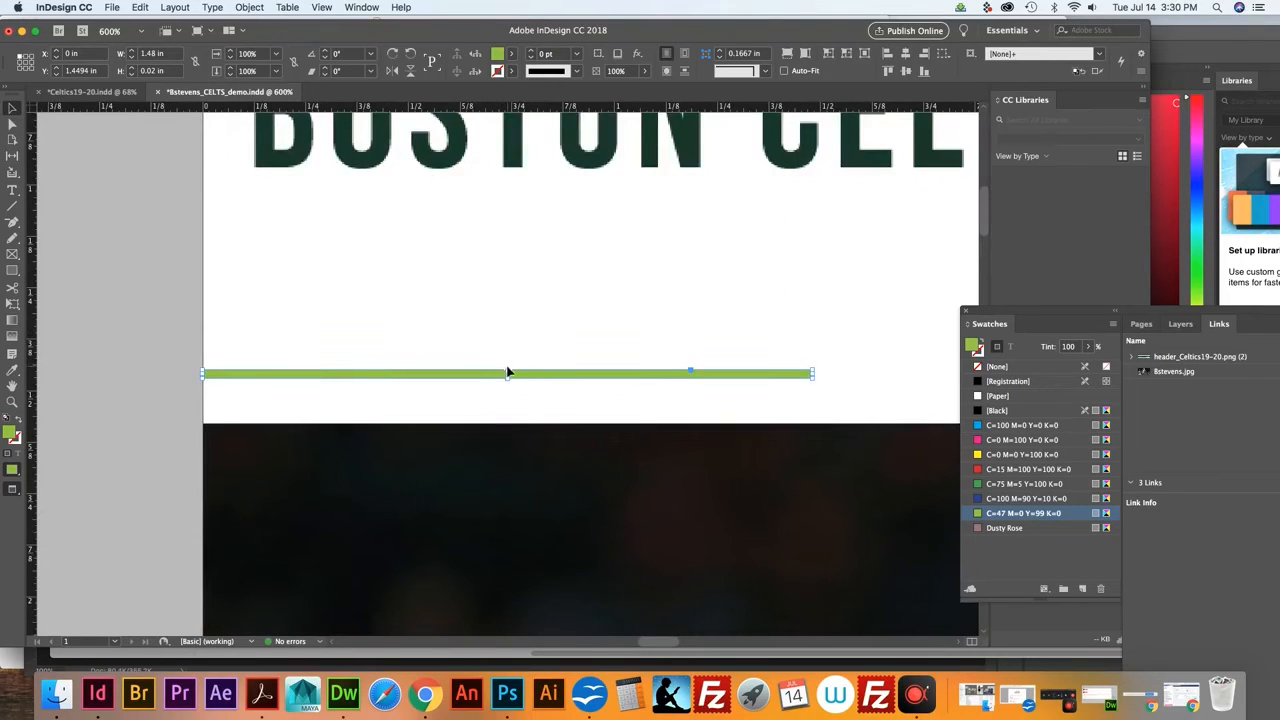
{"action": "left_click_drag", "start_coordinate": [507, 368], "coordinate": [506, 372]}
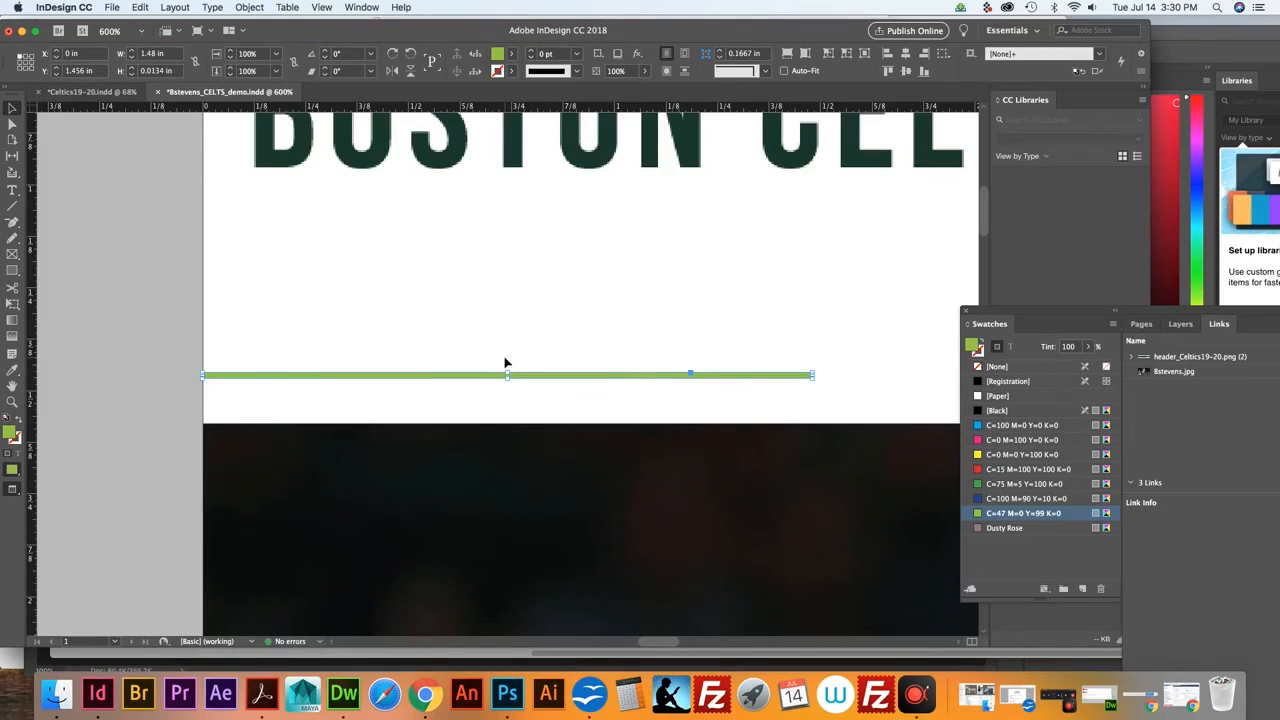
{"action": "key", "text": "super+minus"}
{"action": "key", "text": "super+minus"}
{"action": "key", "text": "super+minus"}
{"action": "key", "text": "super+minus"}
{"action": "key", "text": "super+minus"}
{"action": "key", "text": "super+minus"}
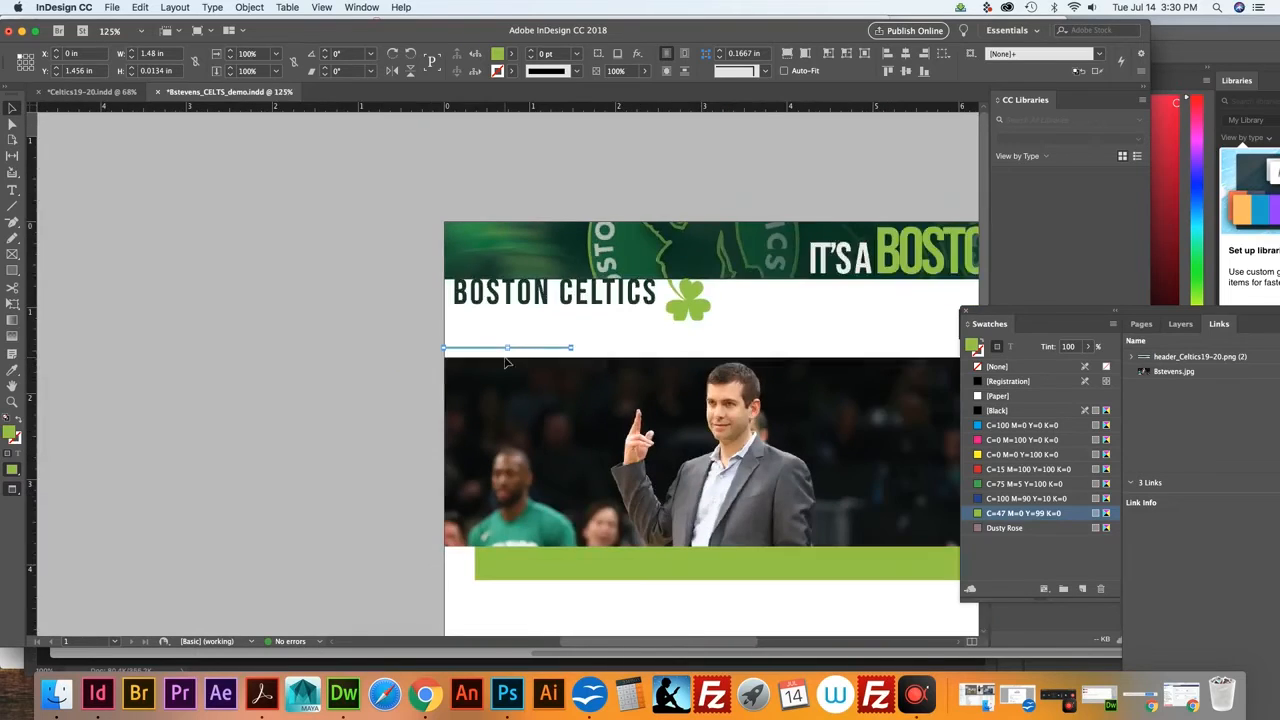
{"action": "key", "text": "super+minus"}
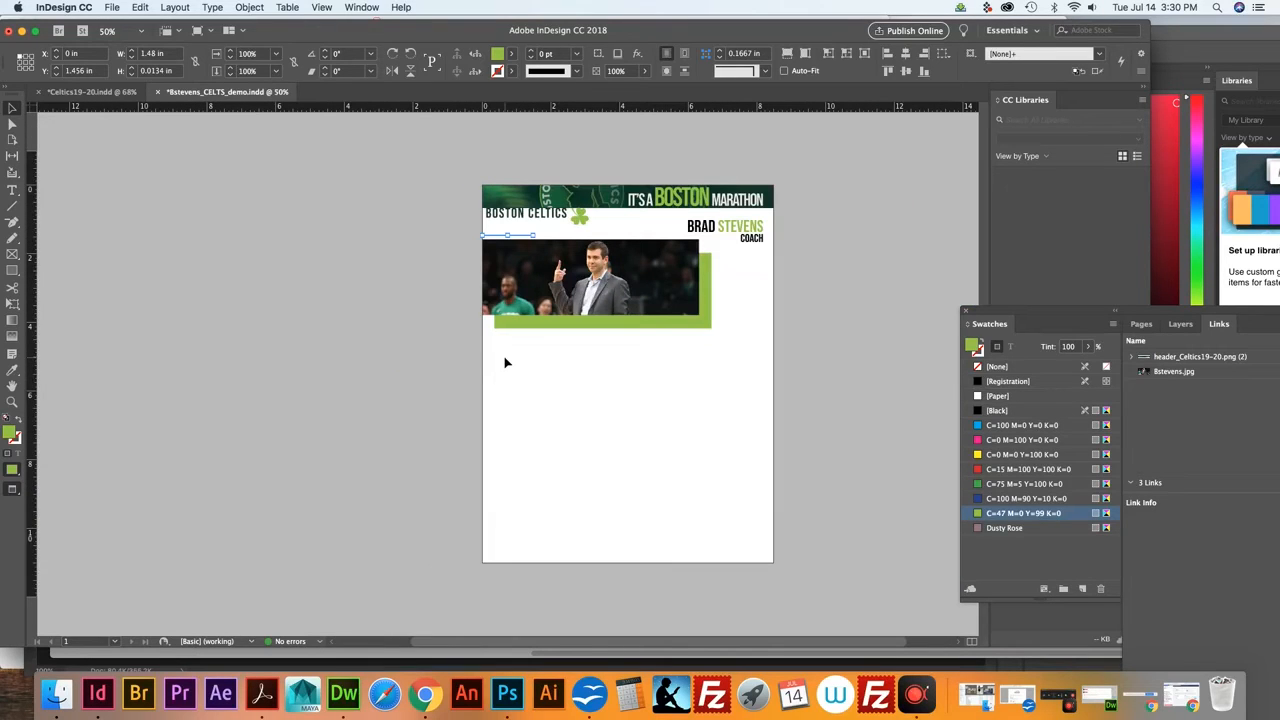
Check the reference page and duplicate the thin green line above the photo down to the green backing's lower edge, at about Y 4.1535 in
{"action": "key", "text": "super+equal"}
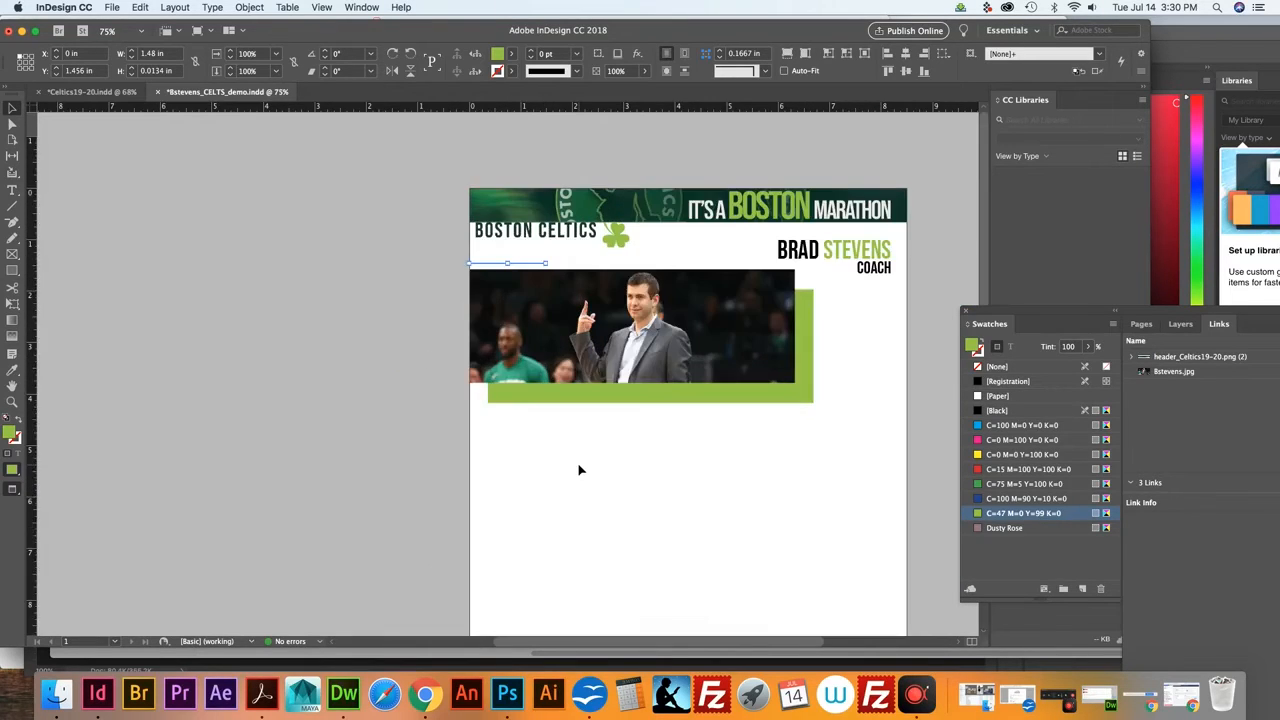
{"action": "left_click", "coordinate": [437, 406]}
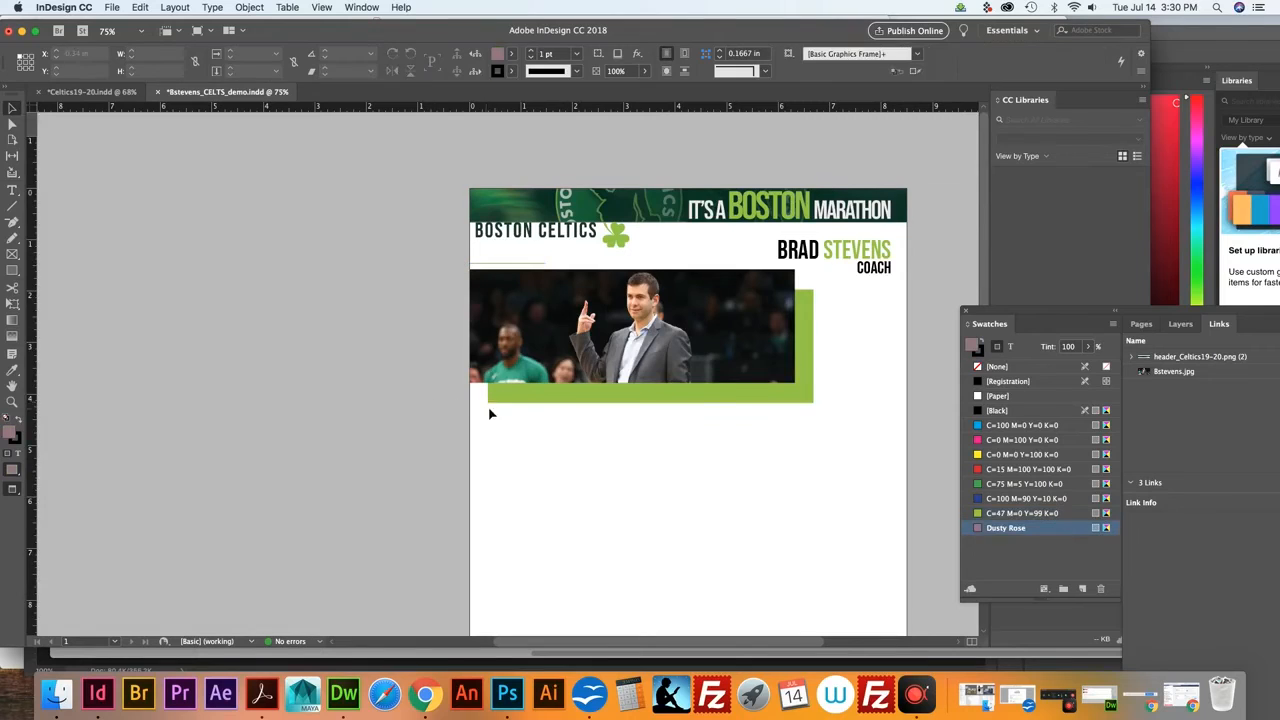
{"action": "left_click", "coordinate": [88, 92]}
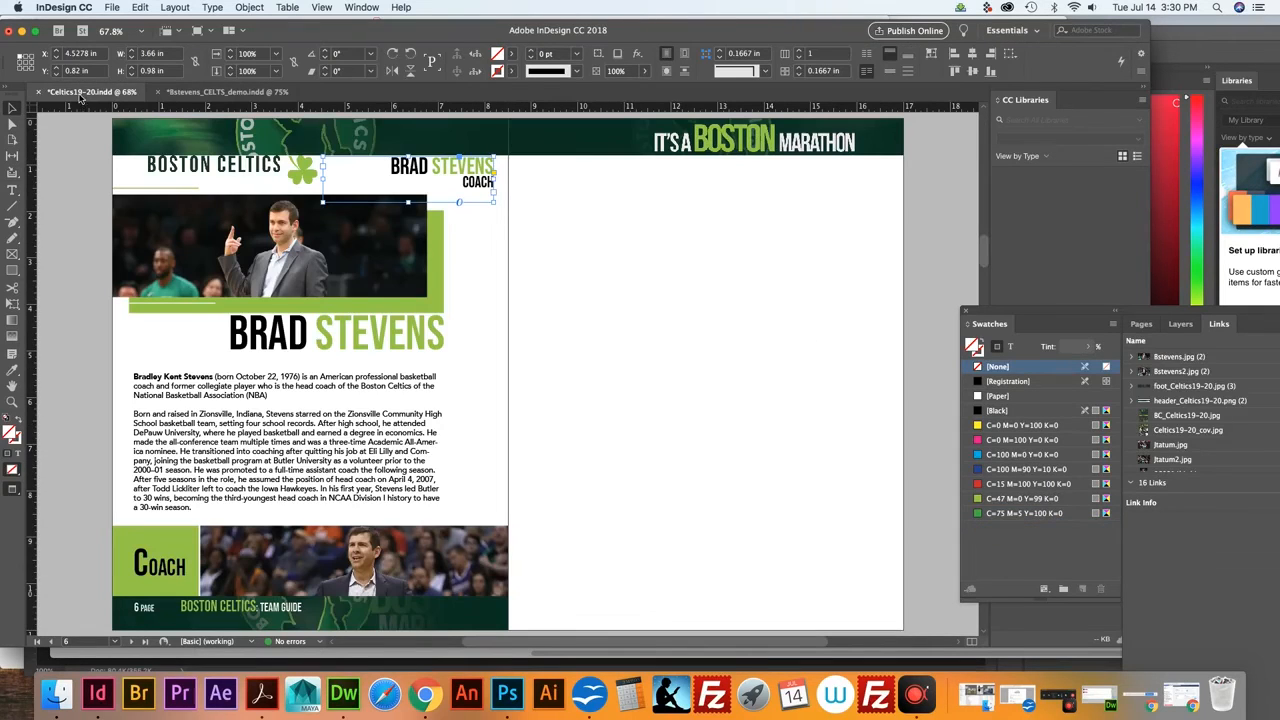
{"action": "left_click", "coordinate": [227, 92]}
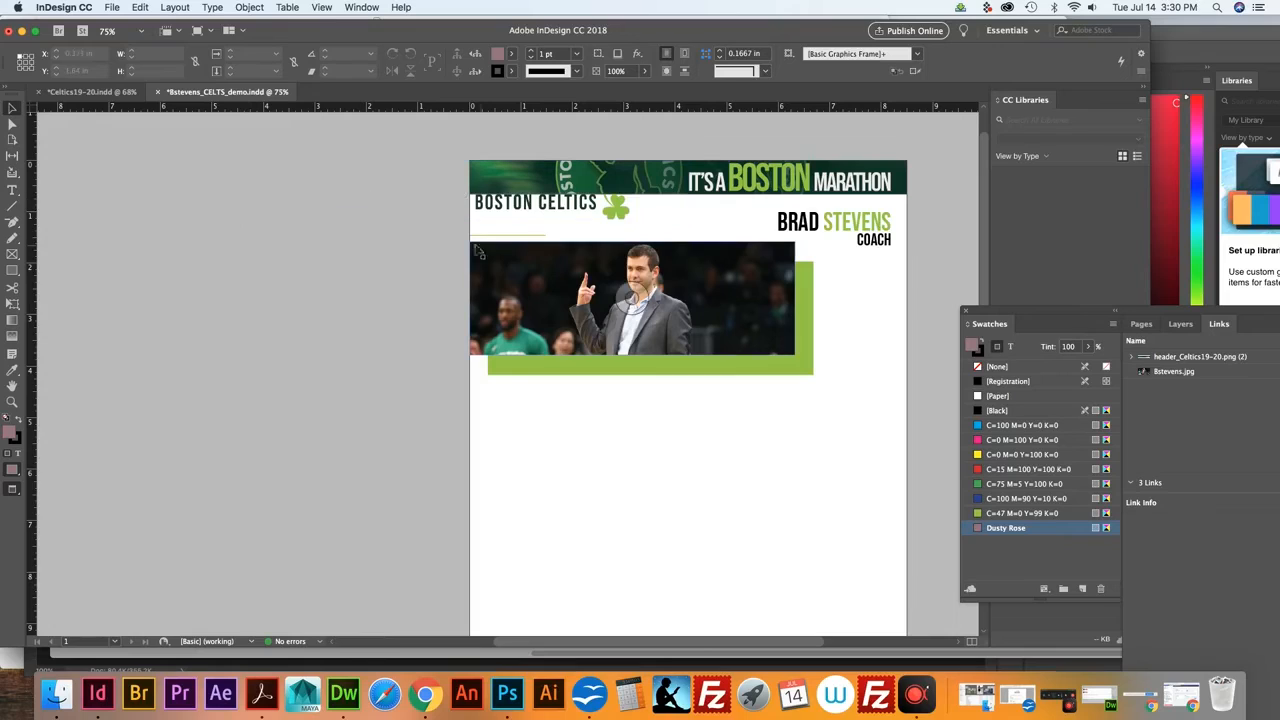
{"action": "left_click", "coordinate": [506, 234]}
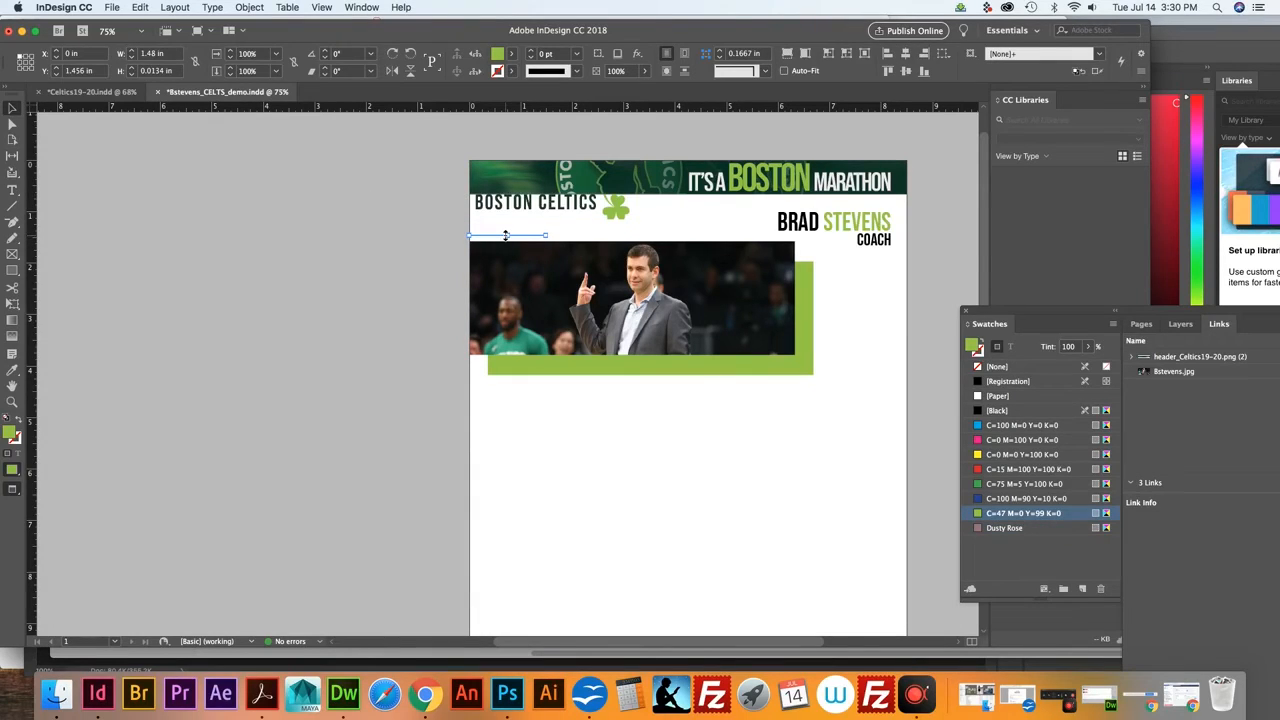
{"action": "left_click_drag", "start_coordinate": [506, 234], "coordinate": [507, 372]}
Nudge the duplicated line up to Y 3.959 in so it crosses the green strip below the photo
{"action": "left_click", "coordinate": [101, 93]}
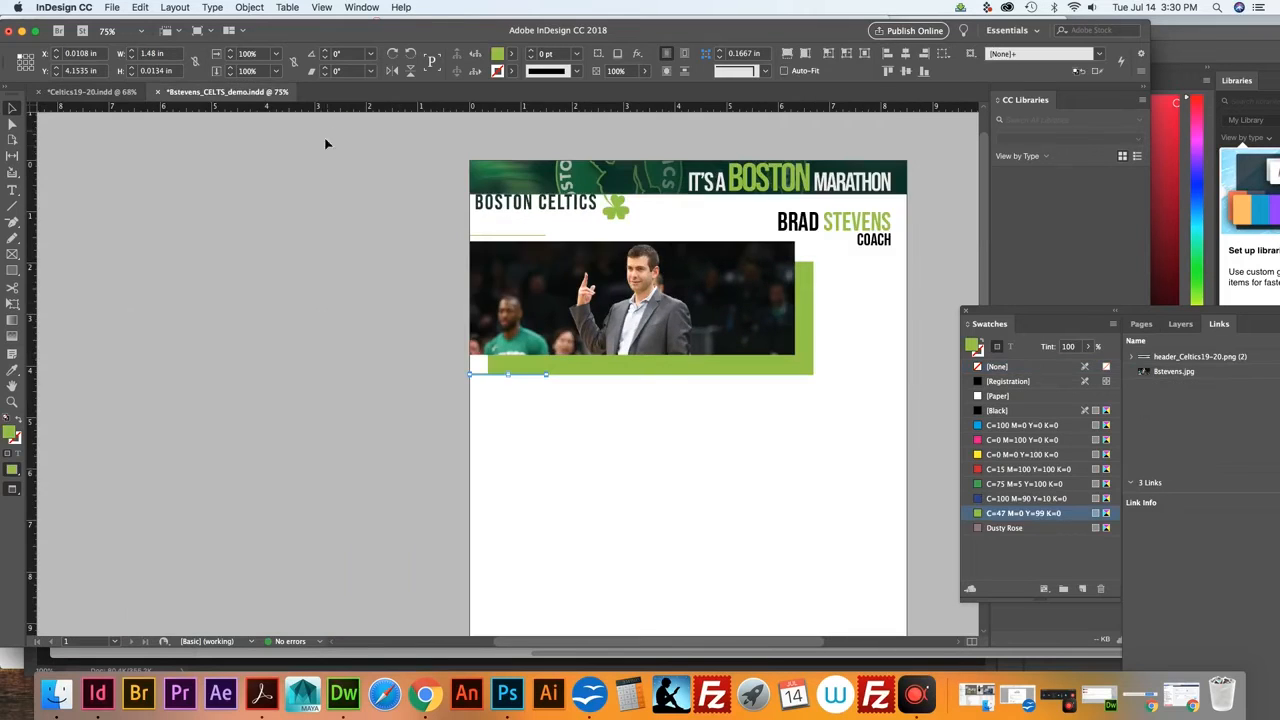
{"action": "left_click", "coordinate": [224, 93]}
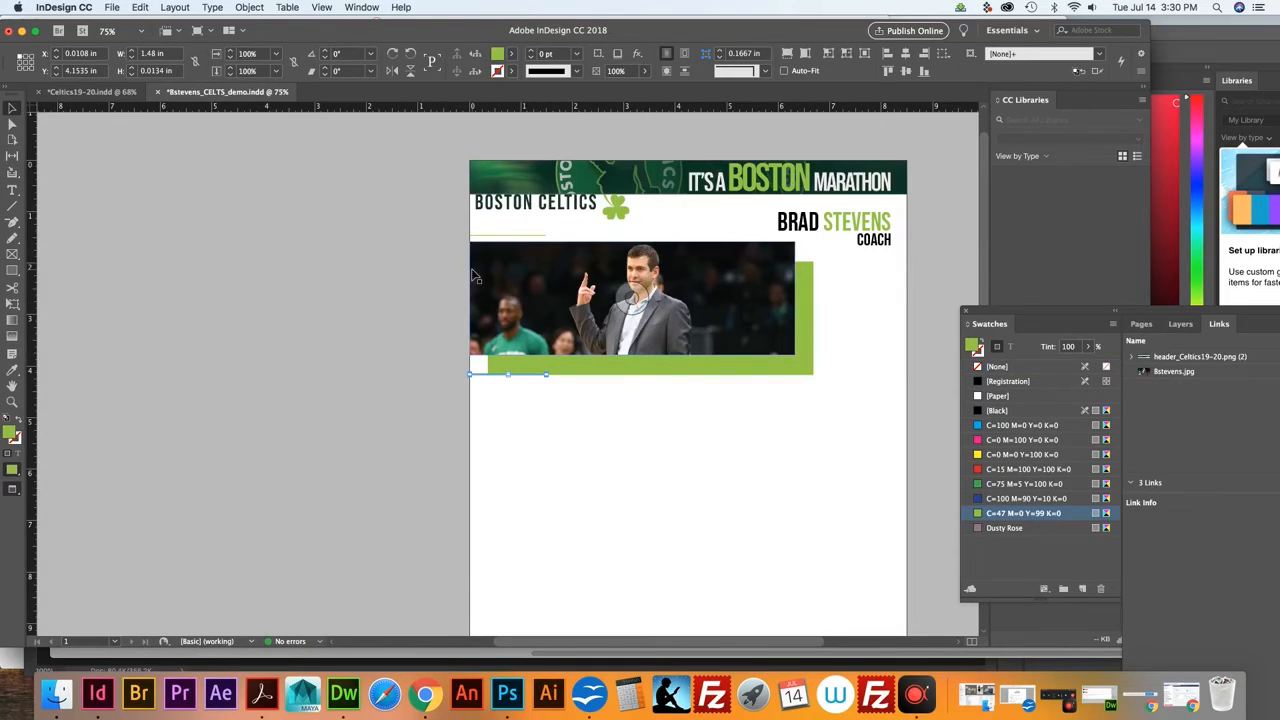
{"action": "key", "text": "Up"}
{"action": "key", "text": "Up"}
{"action": "key", "text": "Up"}
{"action": "key", "text": "Up"}
{"action": "key", "text": "Up"}
{"action": "key", "text": "Up"}
{"action": "key", "text": "Up"}
{"action": "key", "text": "Up"}
{"action": "key", "text": "Up"}
{"action": "key", "text": "Up"}
{"action": "key", "text": "Up"}
{"action": "key", "text": "Up"}
{"action": "key", "text": "Up"}
{"action": "key", "text": "Up"}
Extend the duplicated line's right end to a total width of about 1.6611 in and deselect it
{"action": "key", "text": "super+equal"}
{"action": "key", "text": "super+equal"}
{"action": "key", "text": "super+equal"}
{"action": "key", "text": "super+equal"}
{"action": "key", "text": "super+equal"}
{"action": "key", "text": "super+equal"}
{"action": "key", "text": "super+equal"}
{"action": "key", "text": "super+equal"}
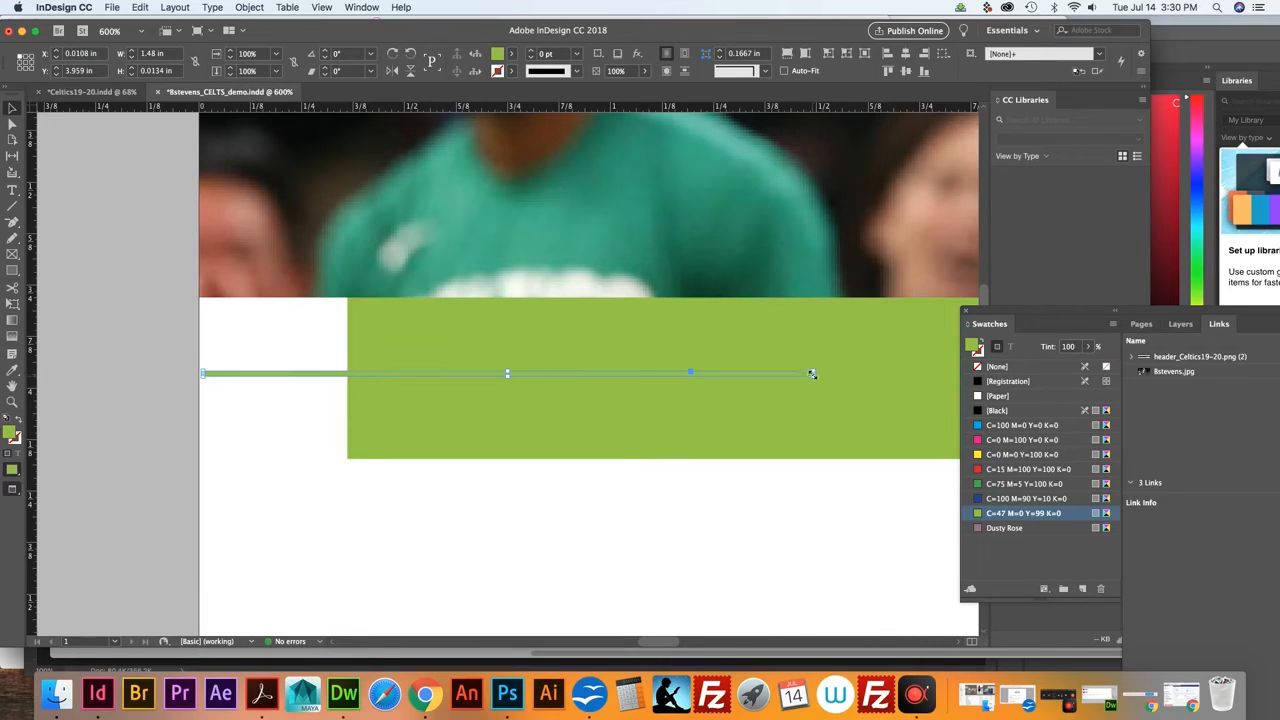
{"action": "key", "text": "super+equal"}
{"action": "key", "text": "super+equal"}
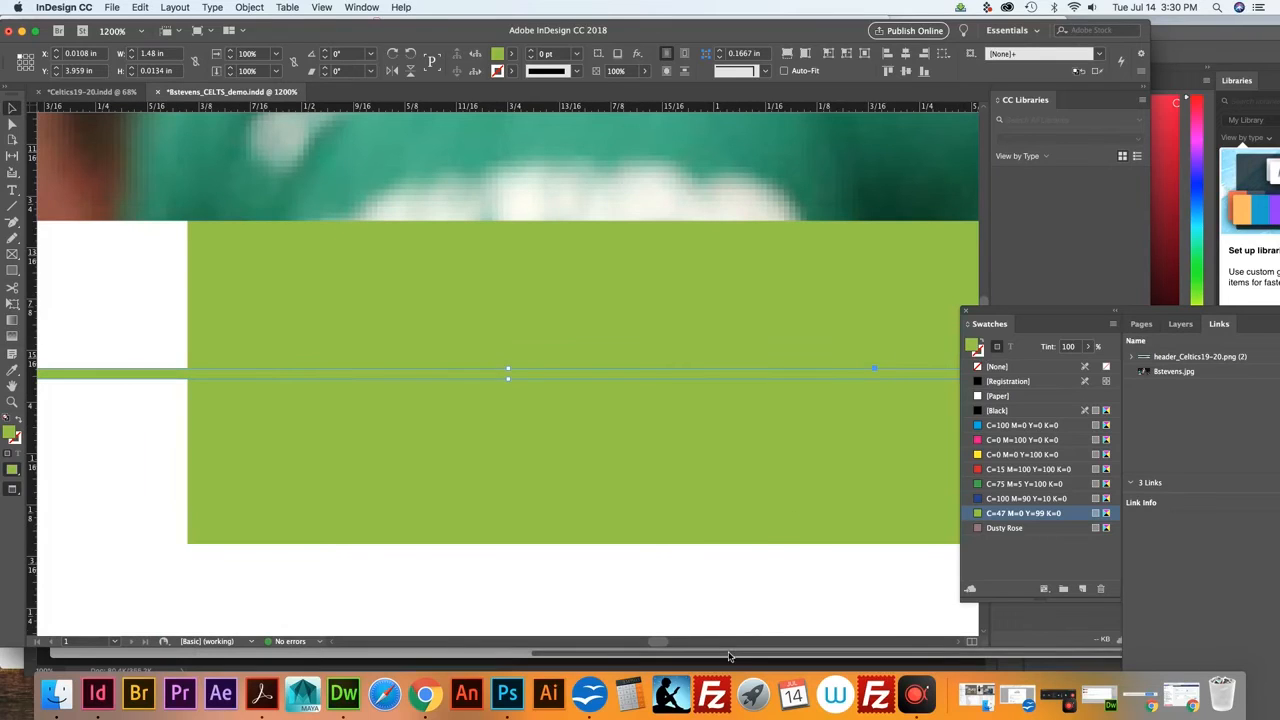
{"action": "left_click", "coordinate": [759, 652]}
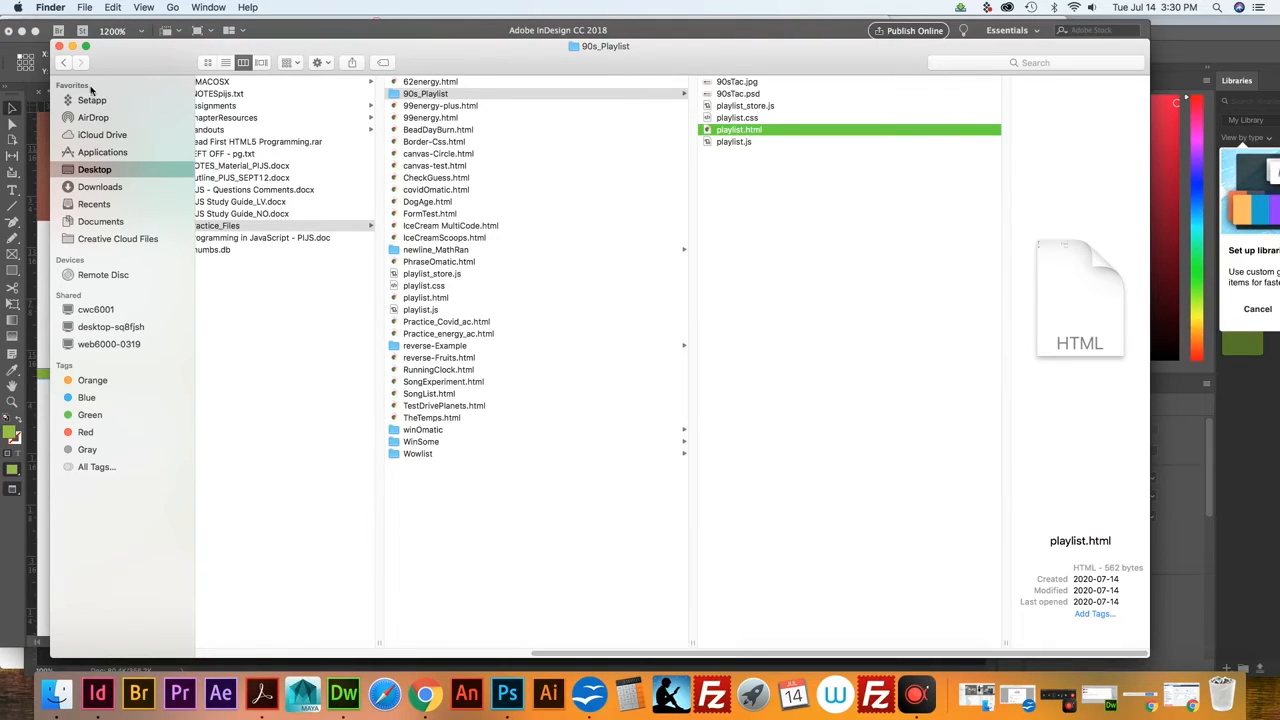
{"action": "left_click", "coordinate": [71, 47]}
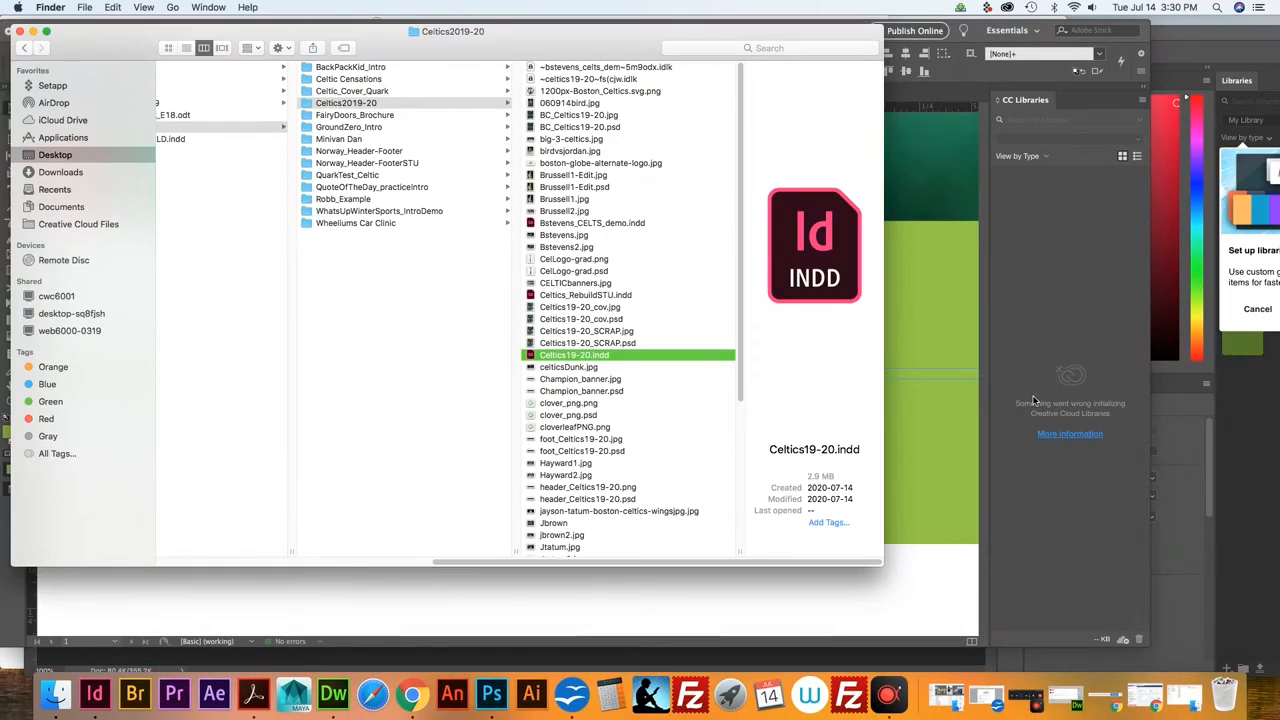
{"action": "left_click", "coordinate": [934, 386]}
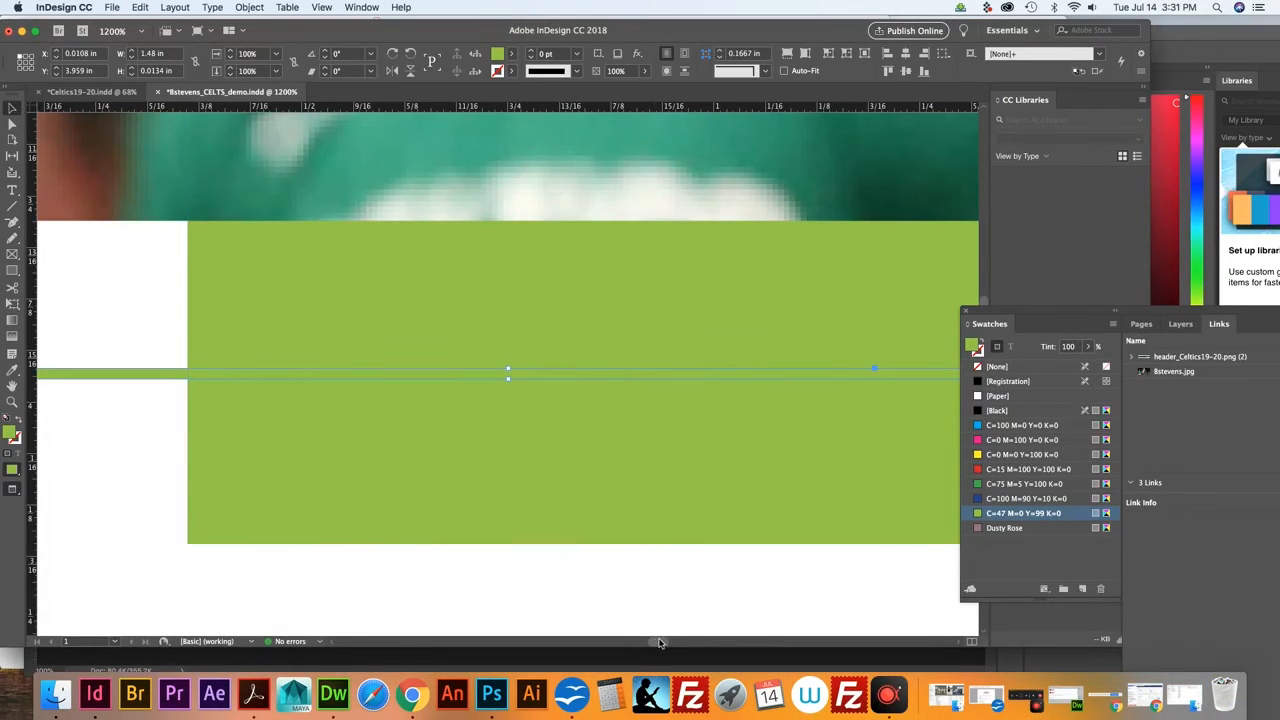
{"action": "mouse_move", "coordinate": [656, 642]}
{"action": "left_mouse_down"}
{"action": "mouse_move", "coordinate": [686, 642]}
{"action": "mouse_move", "coordinate": [675, 642]}
{"action": "left_mouse_up"}
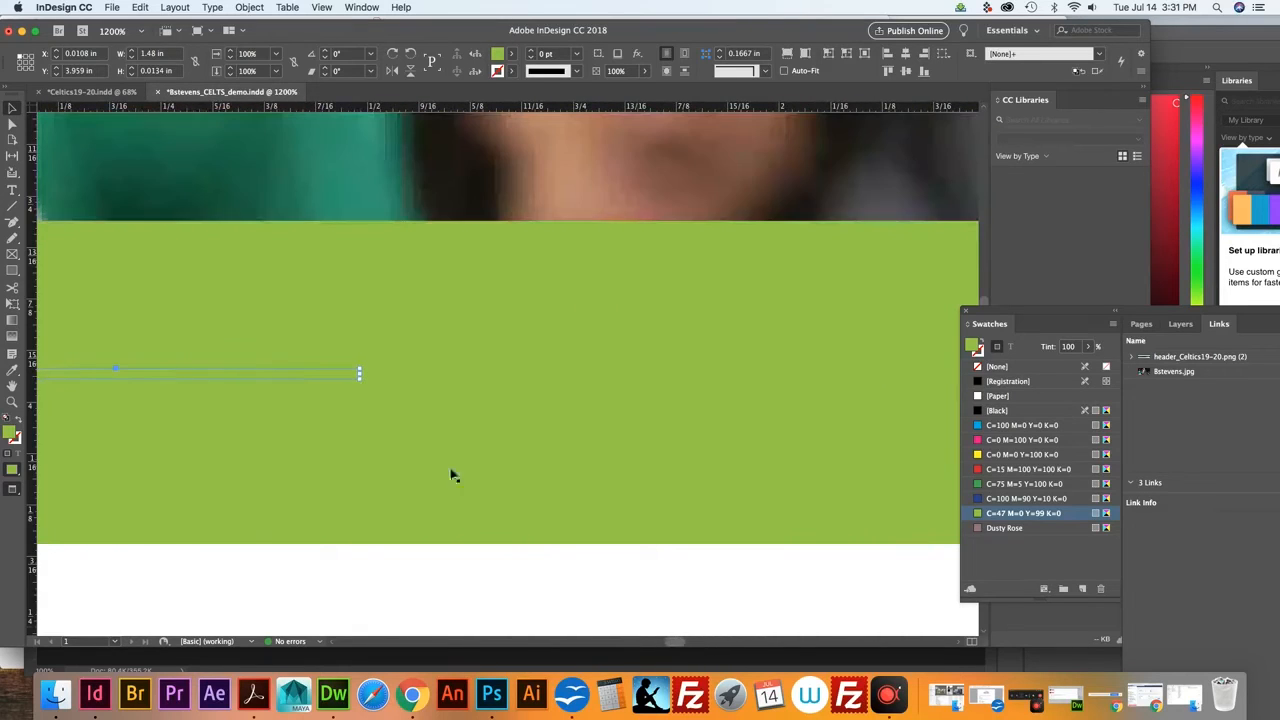
{"action": "left_click_drag", "start_coordinate": [360, 372], "coordinate": [508, 374]}
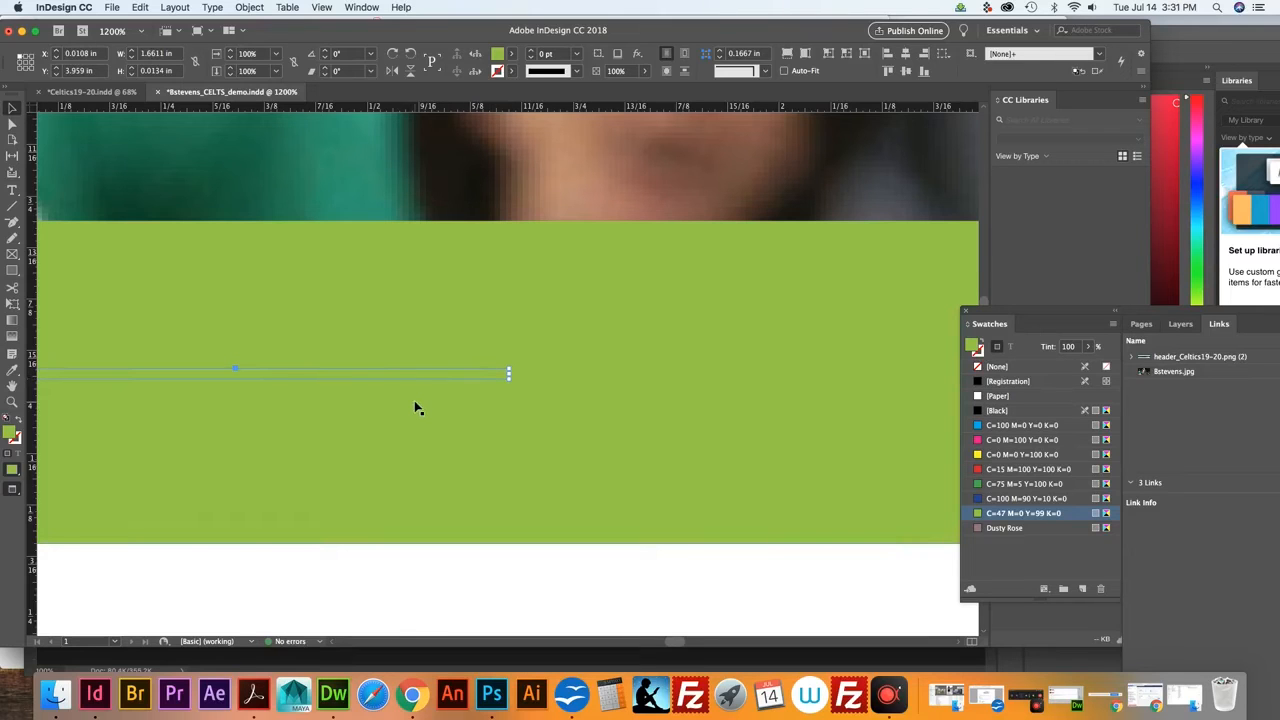
{"action": "key", "text": "super+alt+2"}
{"action": "key", "text": "super+1"}
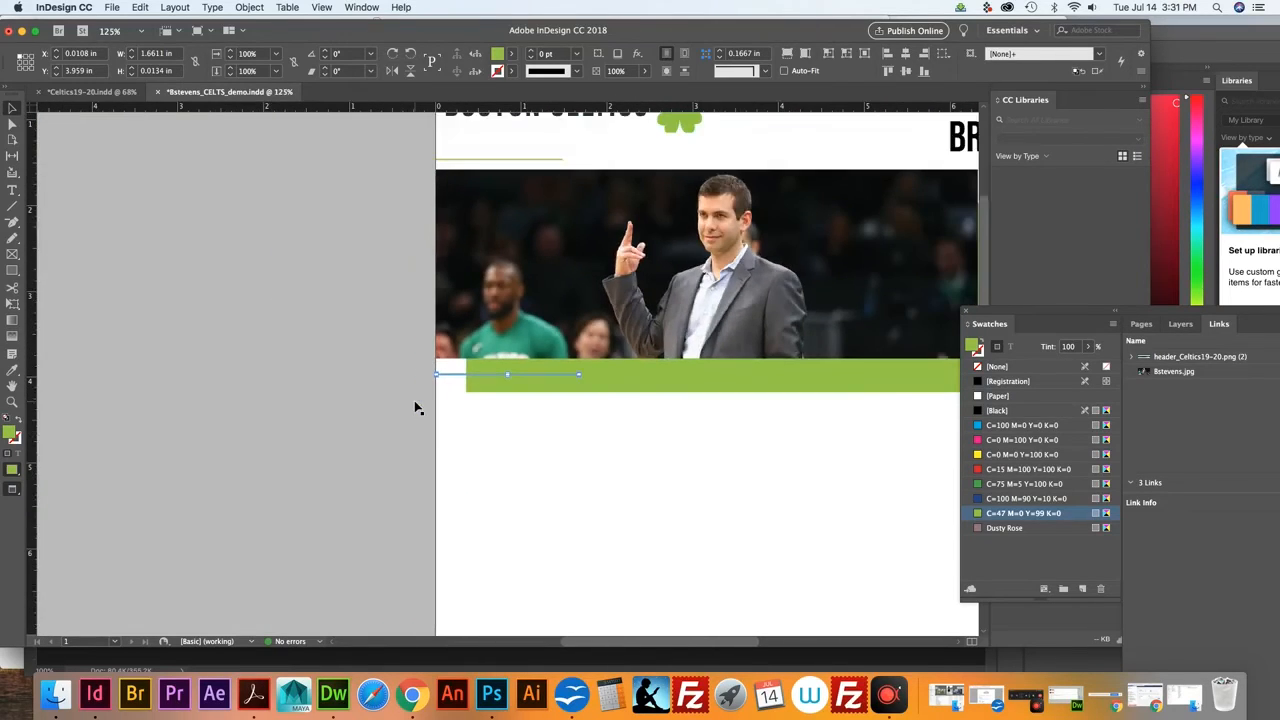
{"action": "key", "text": "super+minus"}
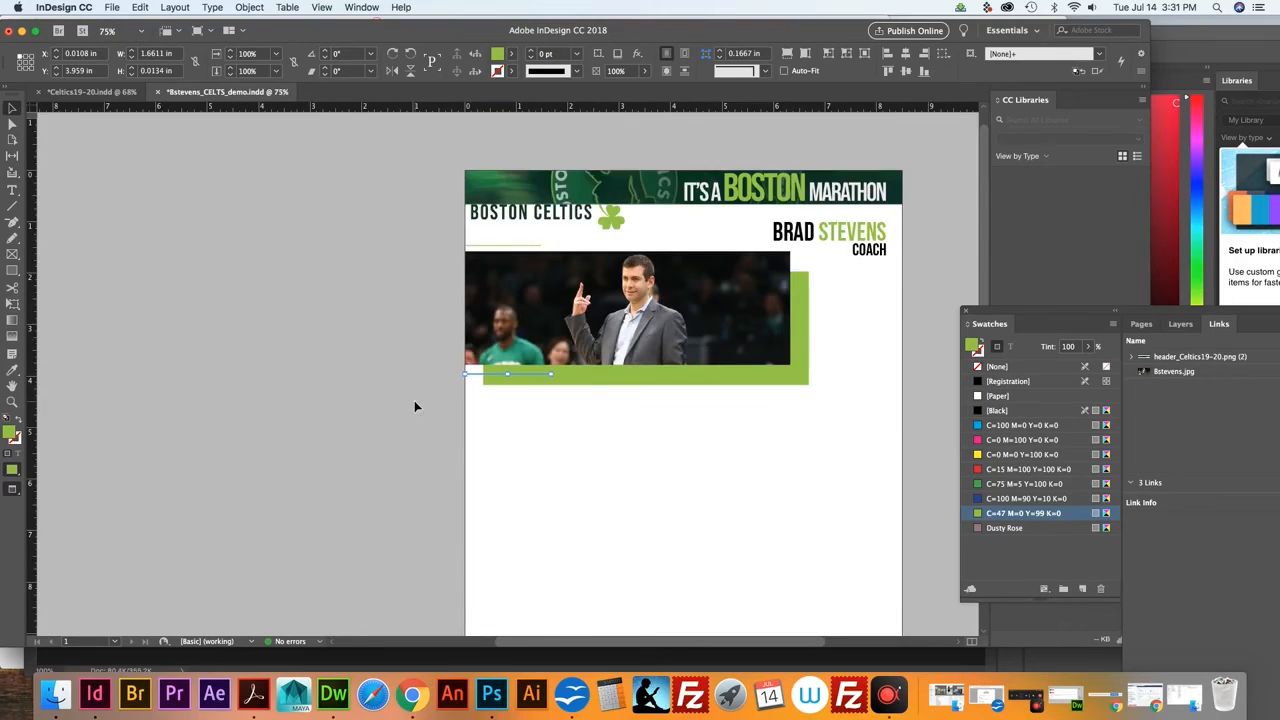
{"action": "left_click", "coordinate": [418, 405]}
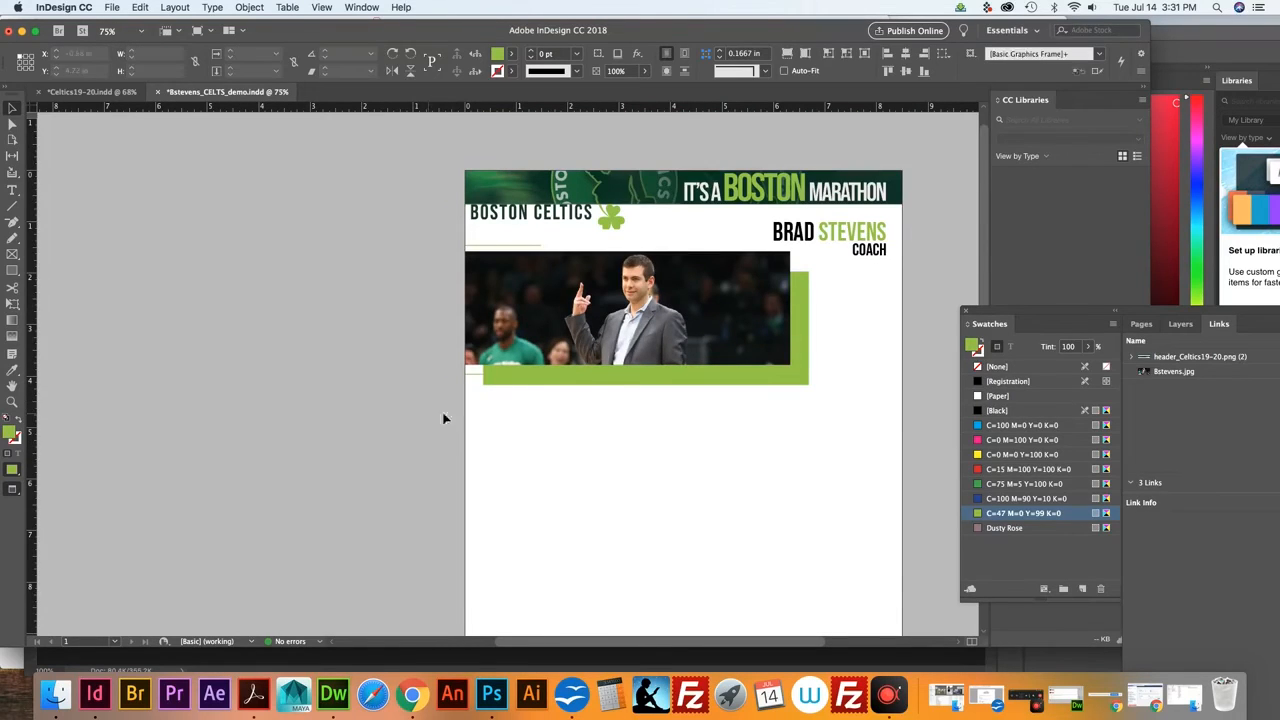
Fill the duplicated line on the green strip with [Paper], deselect it and compare it with the reference page
{"action": "left_click", "coordinate": [476, 373]}
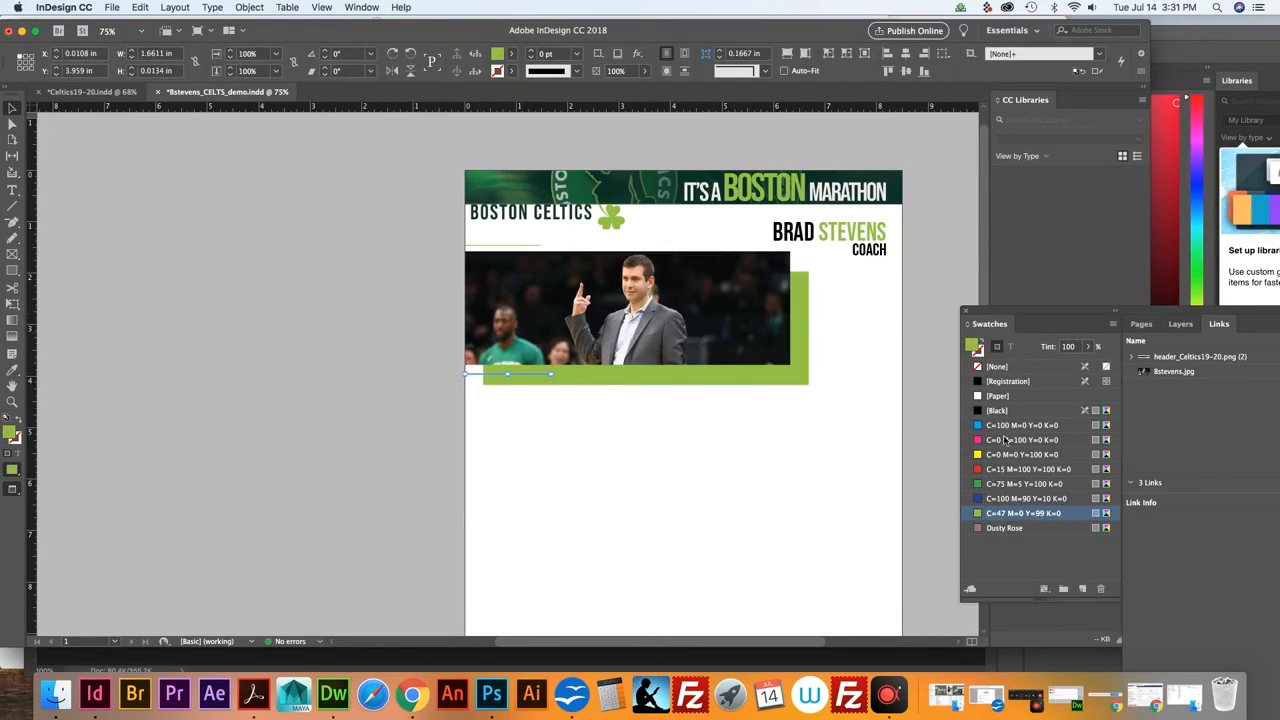
{"action": "left_click", "coordinate": [998, 397]}
{"action": "left_click", "coordinate": [410, 478]}
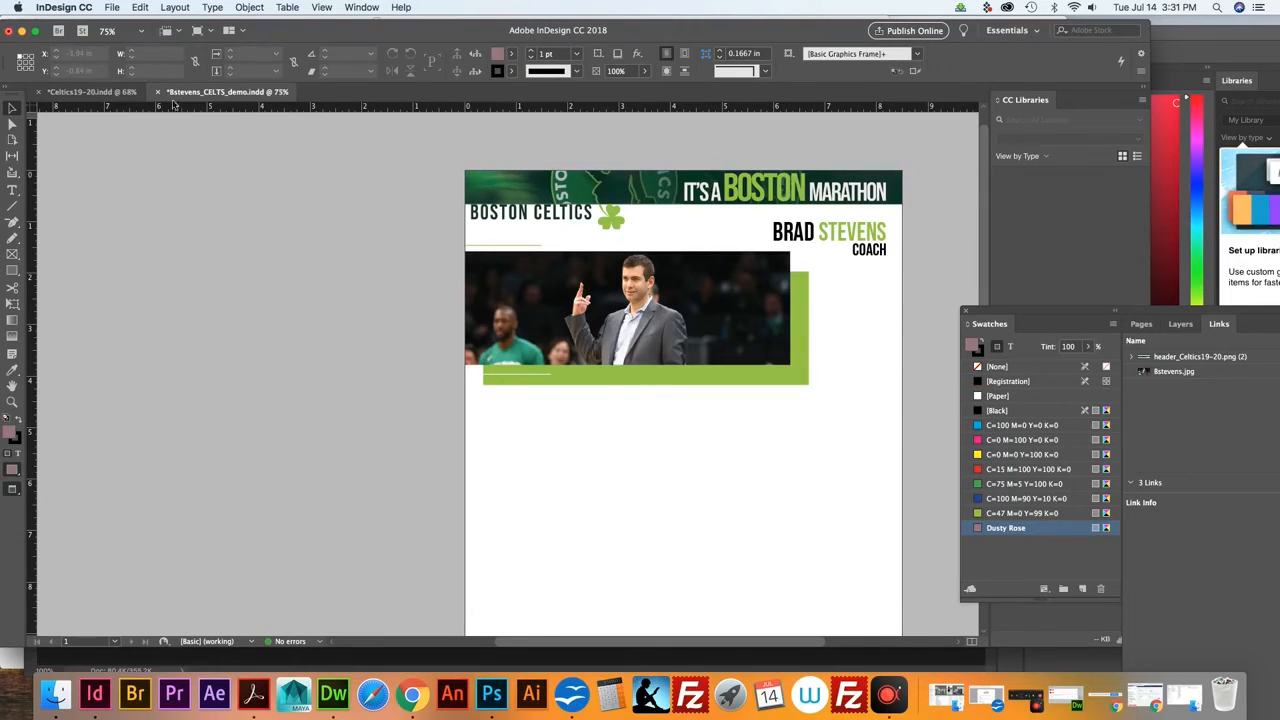
{"action": "left_click", "coordinate": [100, 92]}
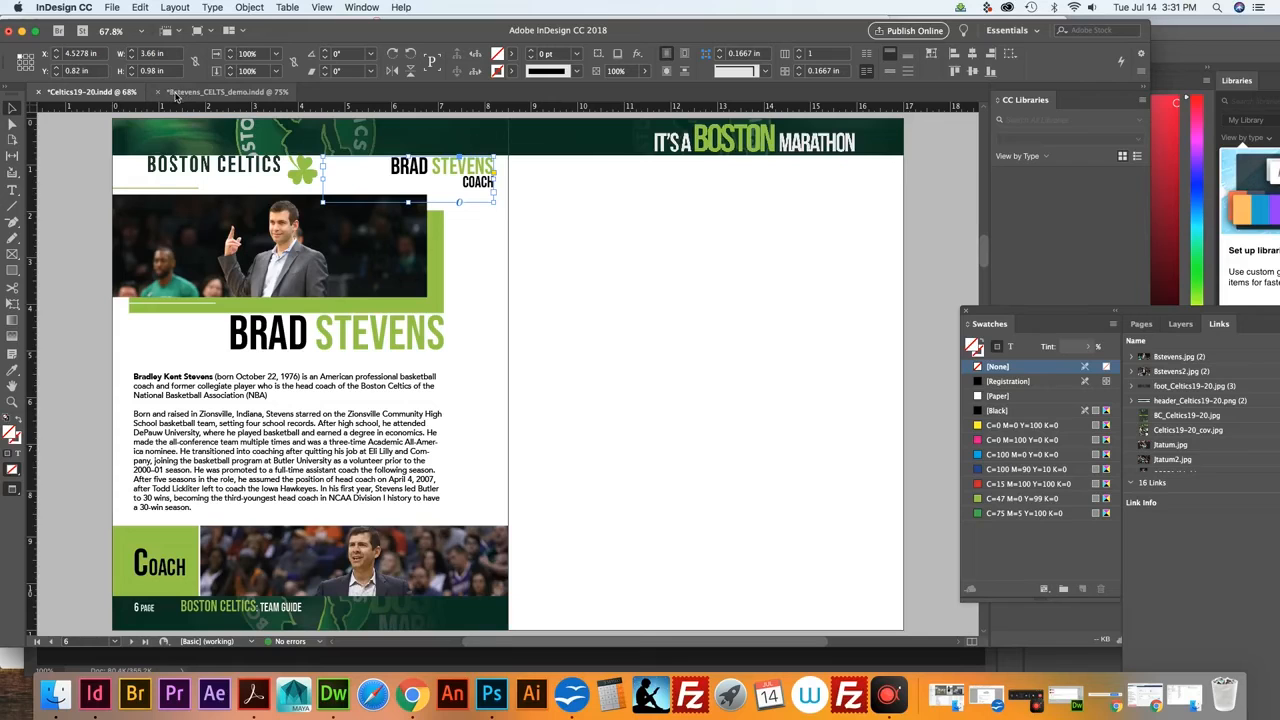
{"action": "left_click", "coordinate": [190, 92]}
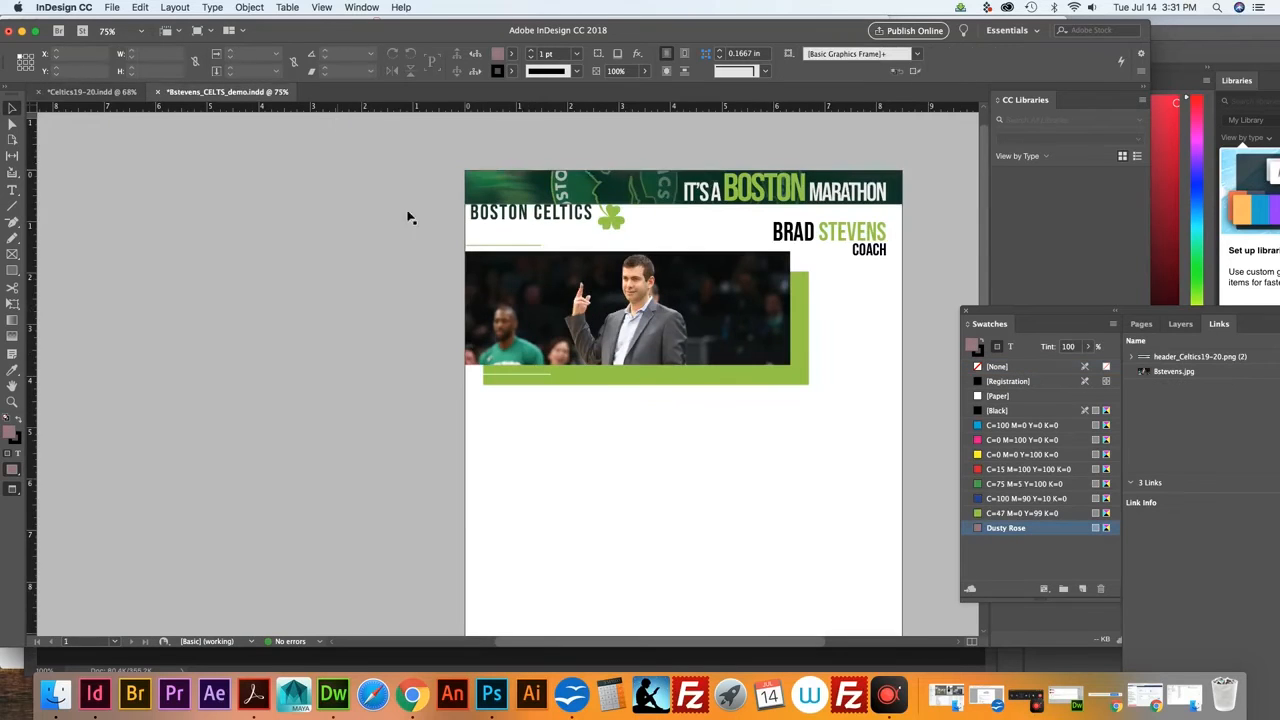
Check the reference page's large name heading and duplicate the Brad Stevens Coach text frame below the green backing, at about X 1.2743 in, Y 4.2502 in
{"action": "left_click", "coordinate": [92, 92]}
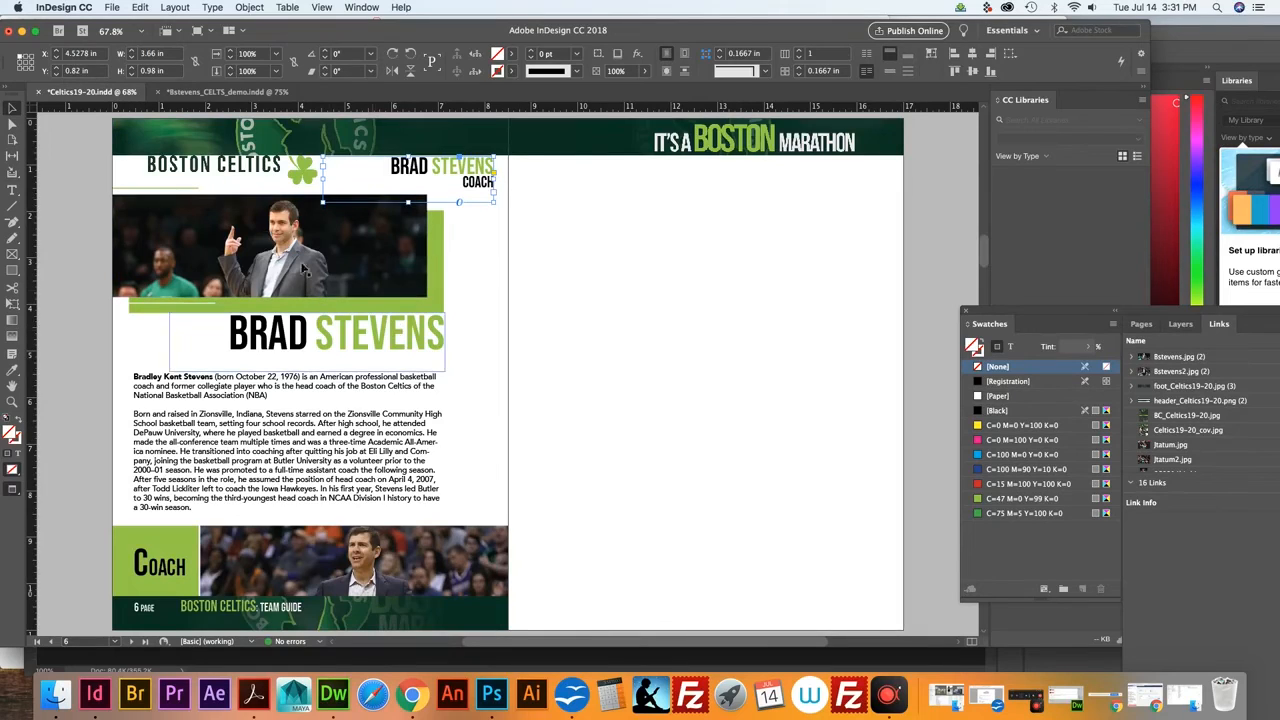
{"action": "left_click", "coordinate": [204, 93]}
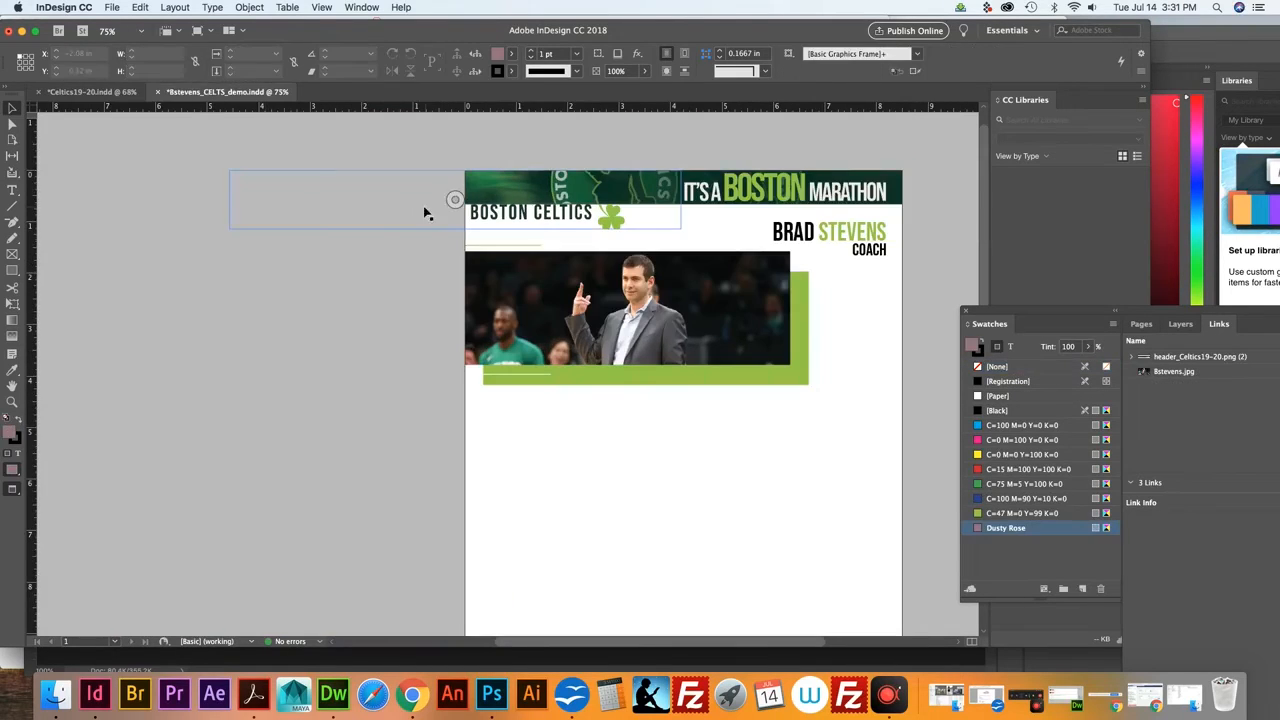
{"action": "left_click", "coordinate": [836, 249]}
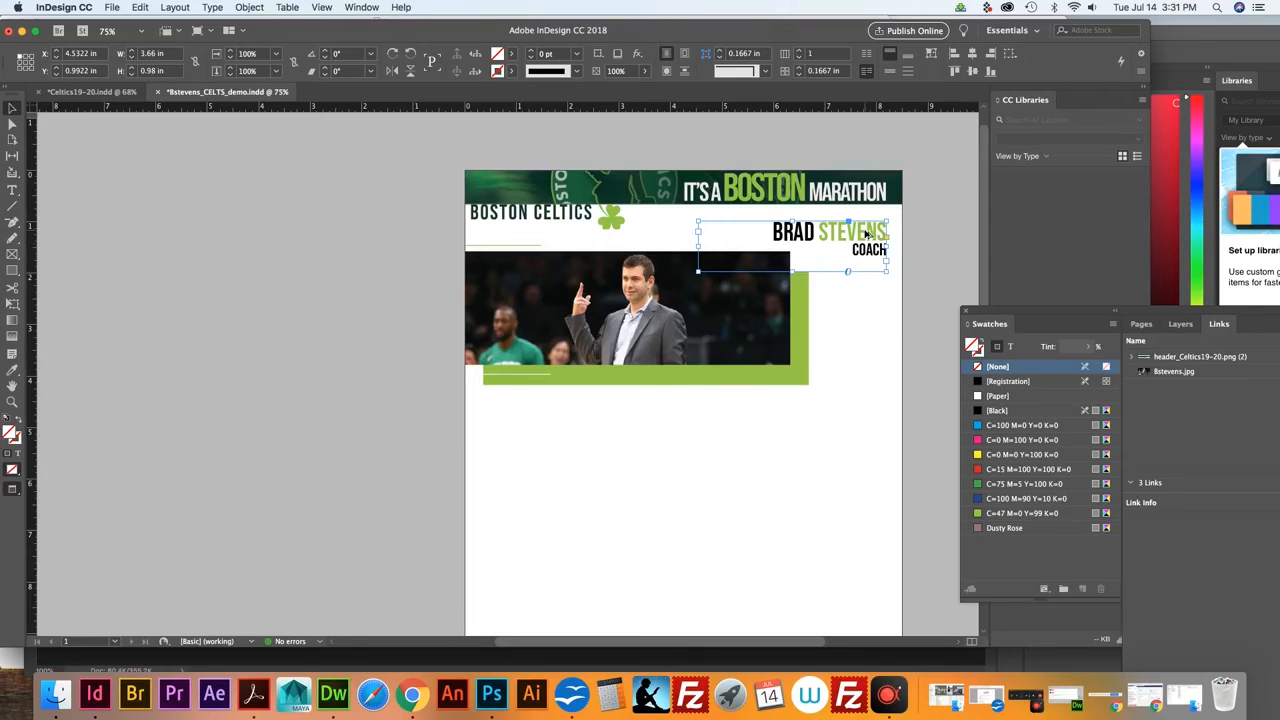
{"action": "left_click_drag", "start_coordinate": [866, 234], "coordinate": [698, 402]}
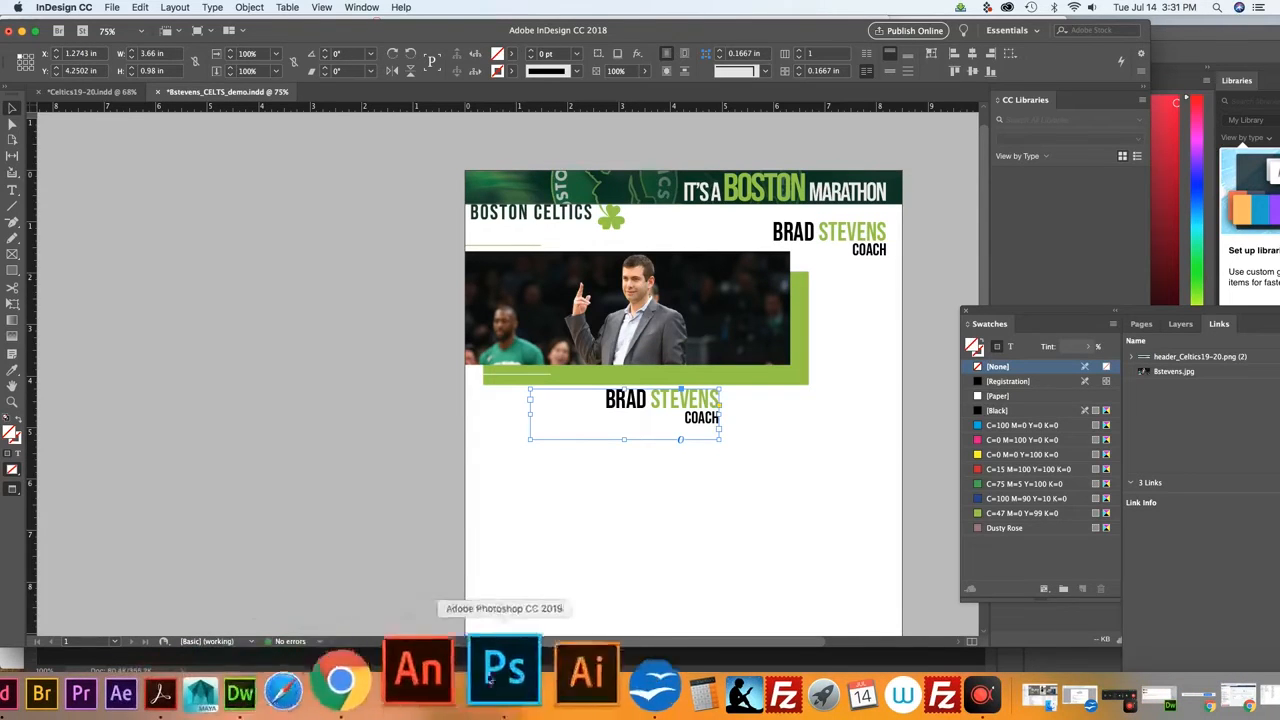
Switch to Chrome, post the live-video comment "Shift + Option + drag .... duplicate", like it, and return to InDesign
{"action": "left_click", "coordinate": [410, 680]}
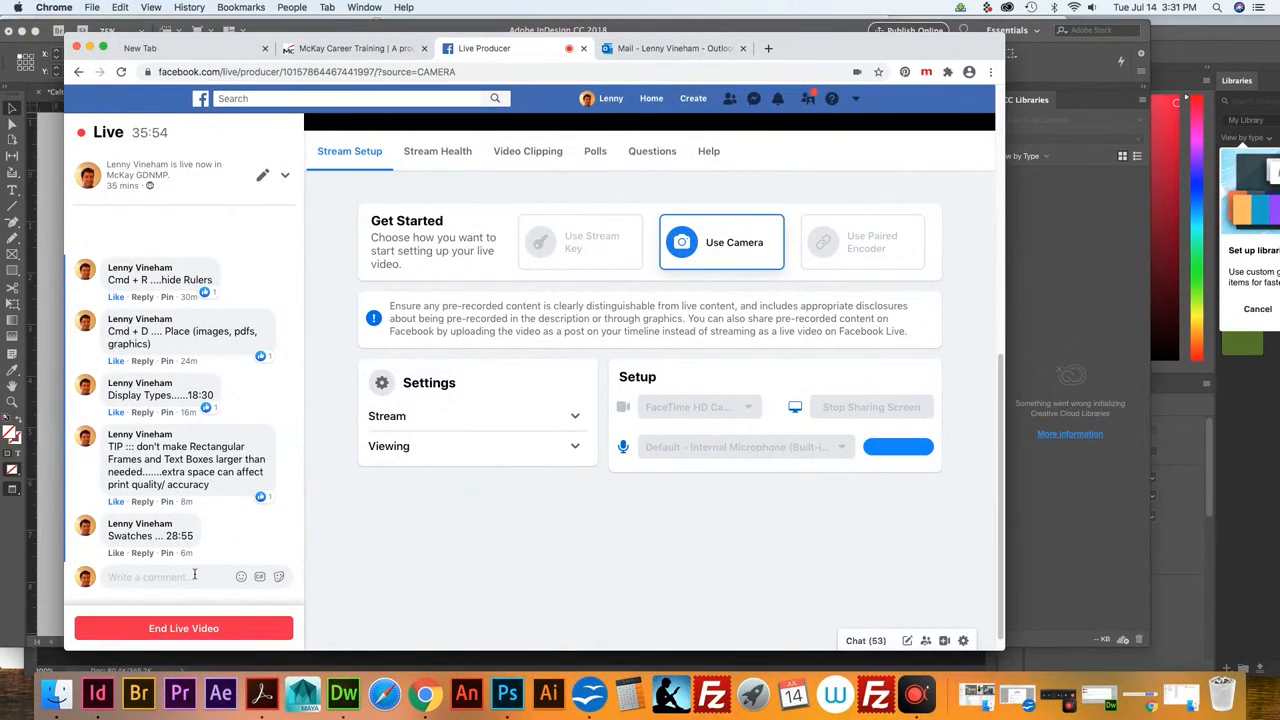
{"action": "type", "text": "Sh"}
{"action": "type", "text": "iftr"}
{"action": "type", "text": " + Option"}
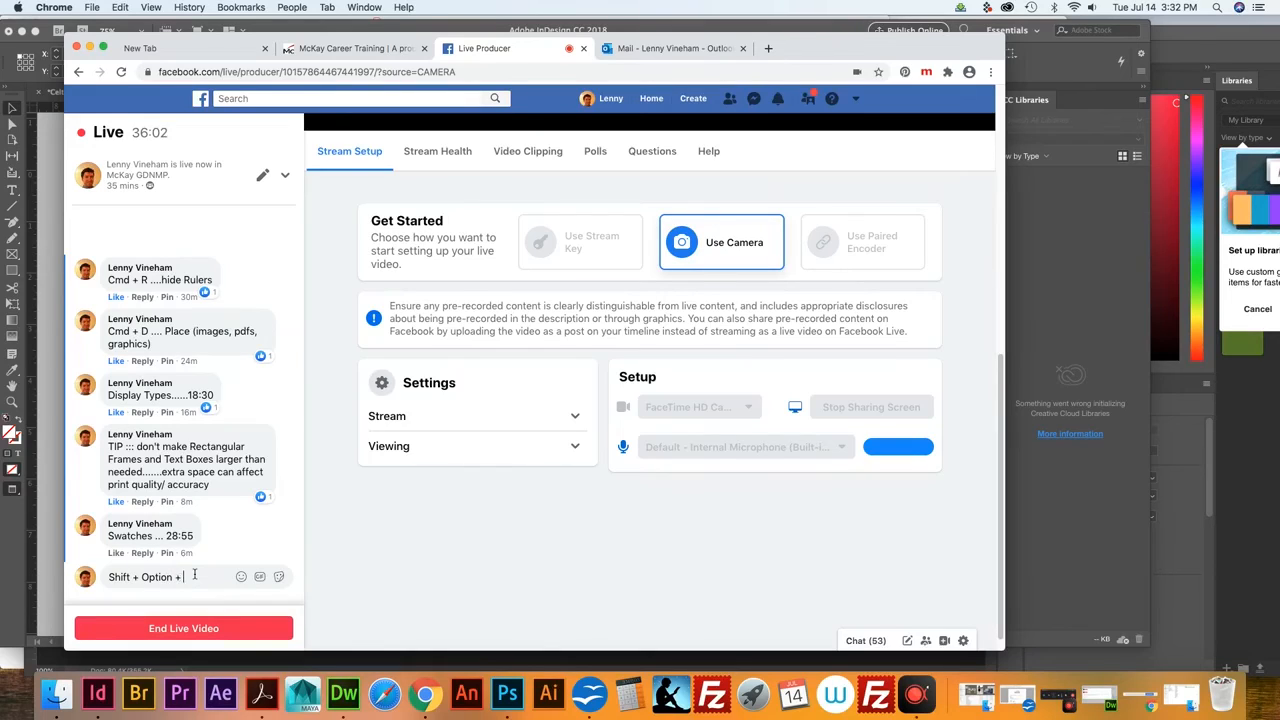
{"action": "type", "text": " + drag .... dup"}
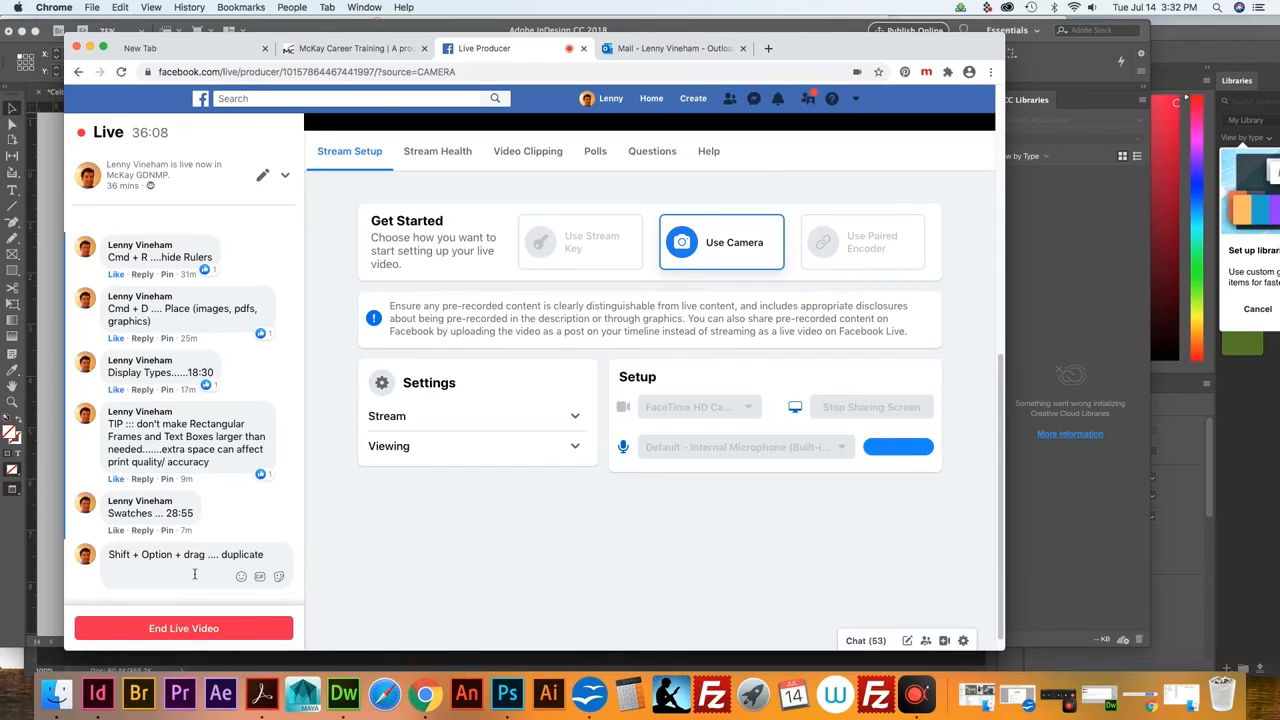
{"action": "type", "text": "licate"}
{"action": "key", "text": "Return"}
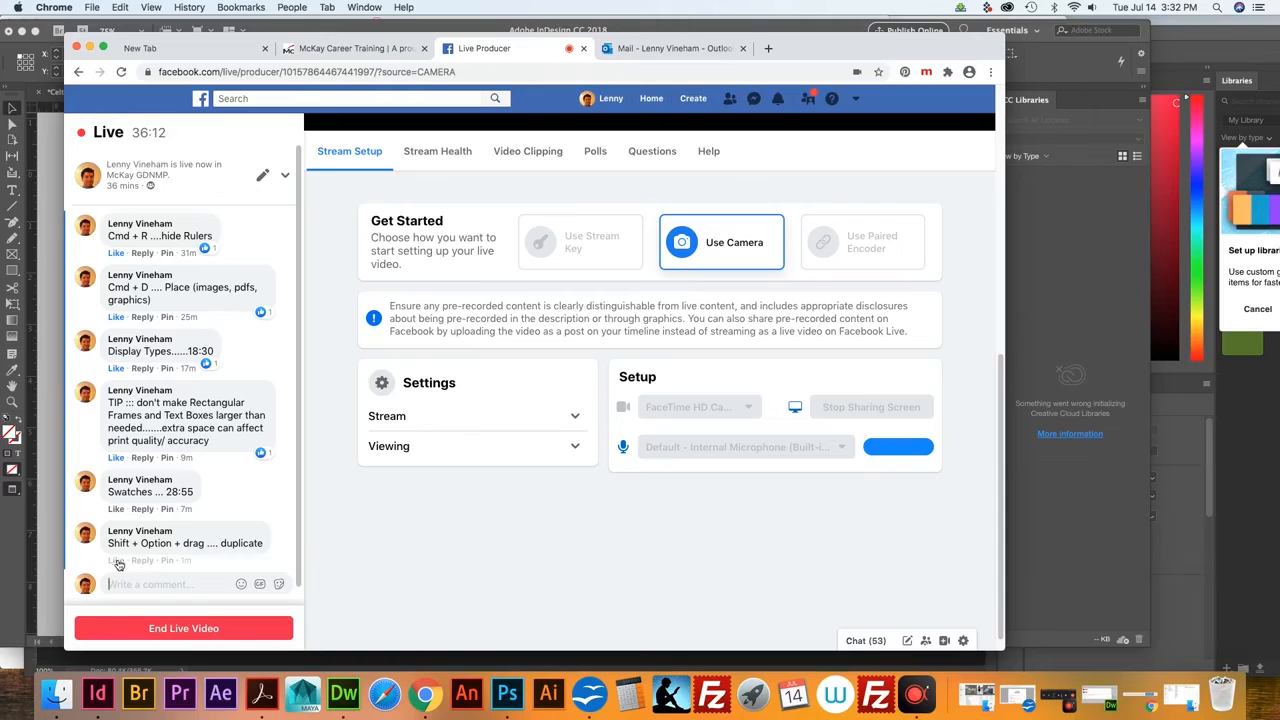
{"action": "mouse_move", "coordinate": [117, 561]}
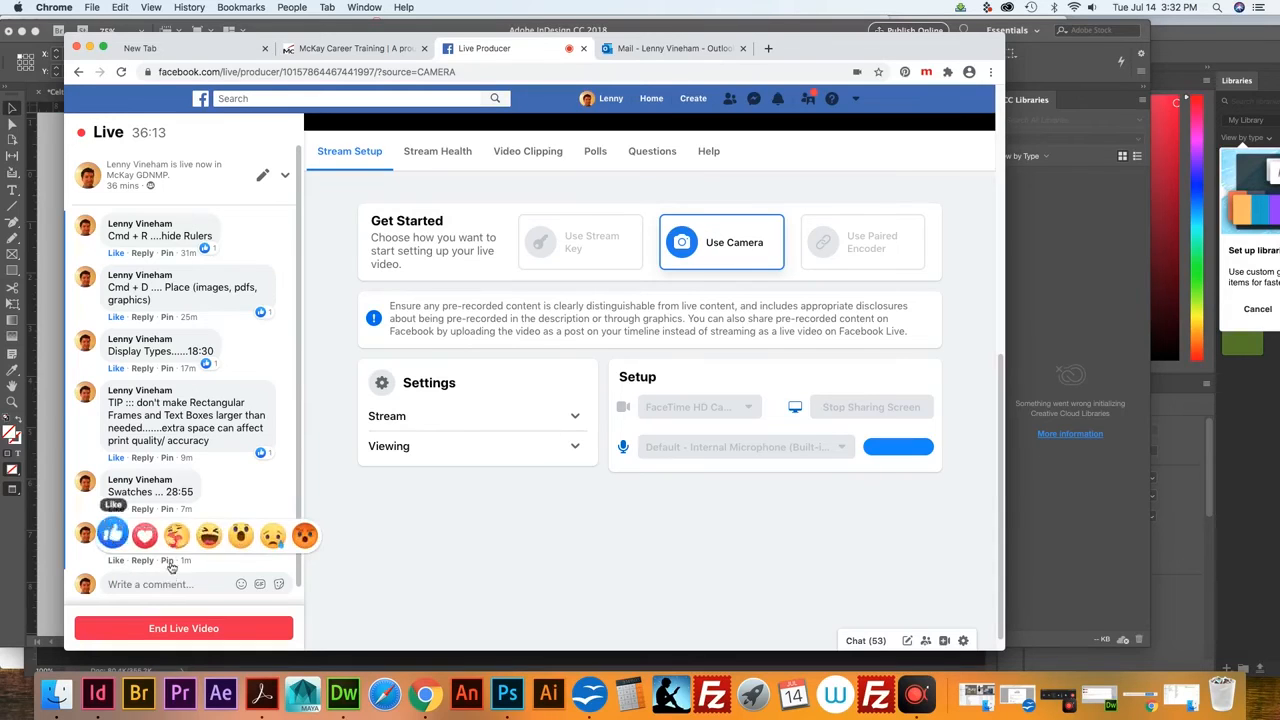
{"action": "left_click", "coordinate": [113, 537]}
{"action": "left_click", "coordinate": [90, 47]}
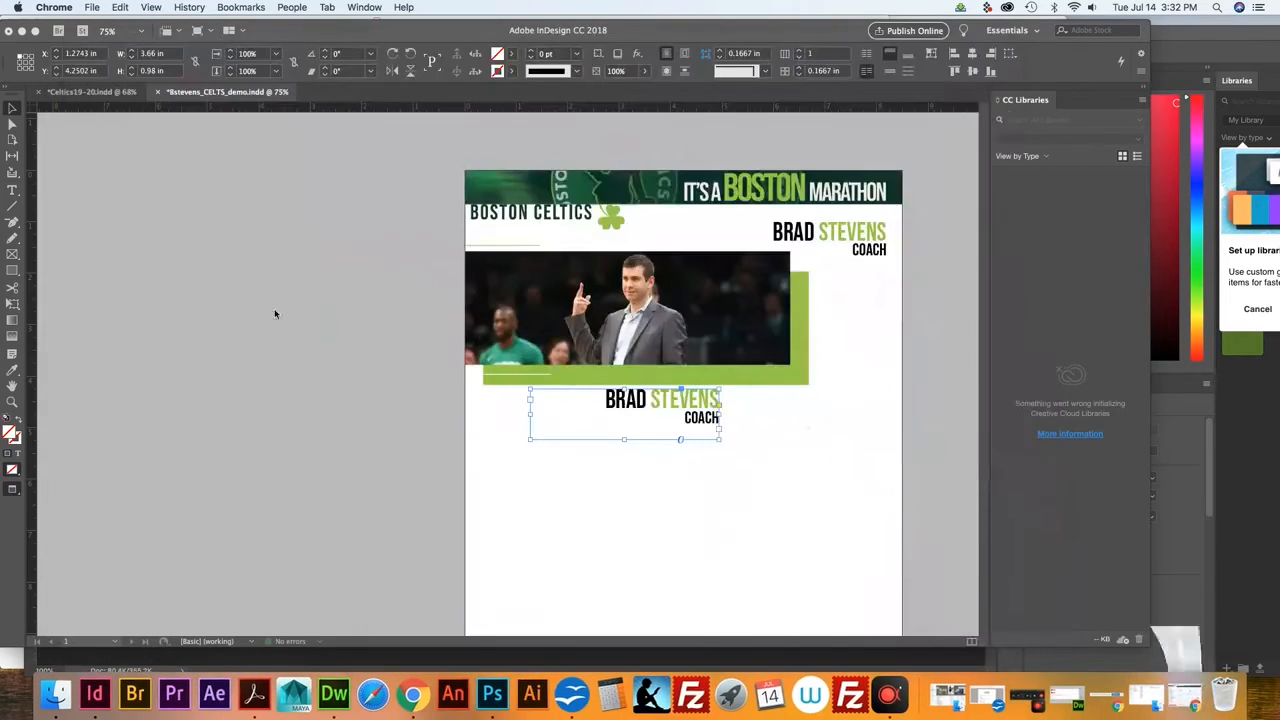
Delete the word Coach and its line break from the duplicated text frame below the green backing, leaving only Brad Stevens
{"action": "left_click", "coordinate": [705, 425]}
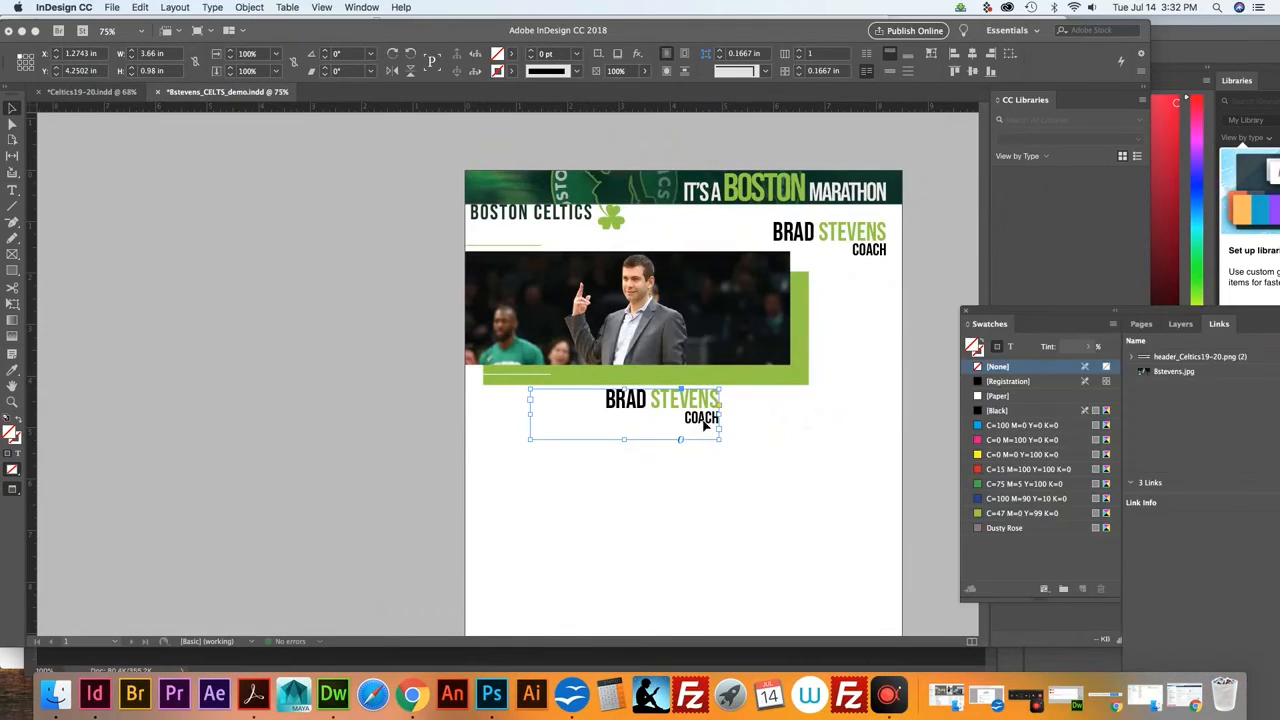
{"action": "double_click", "coordinate": [700, 418]}
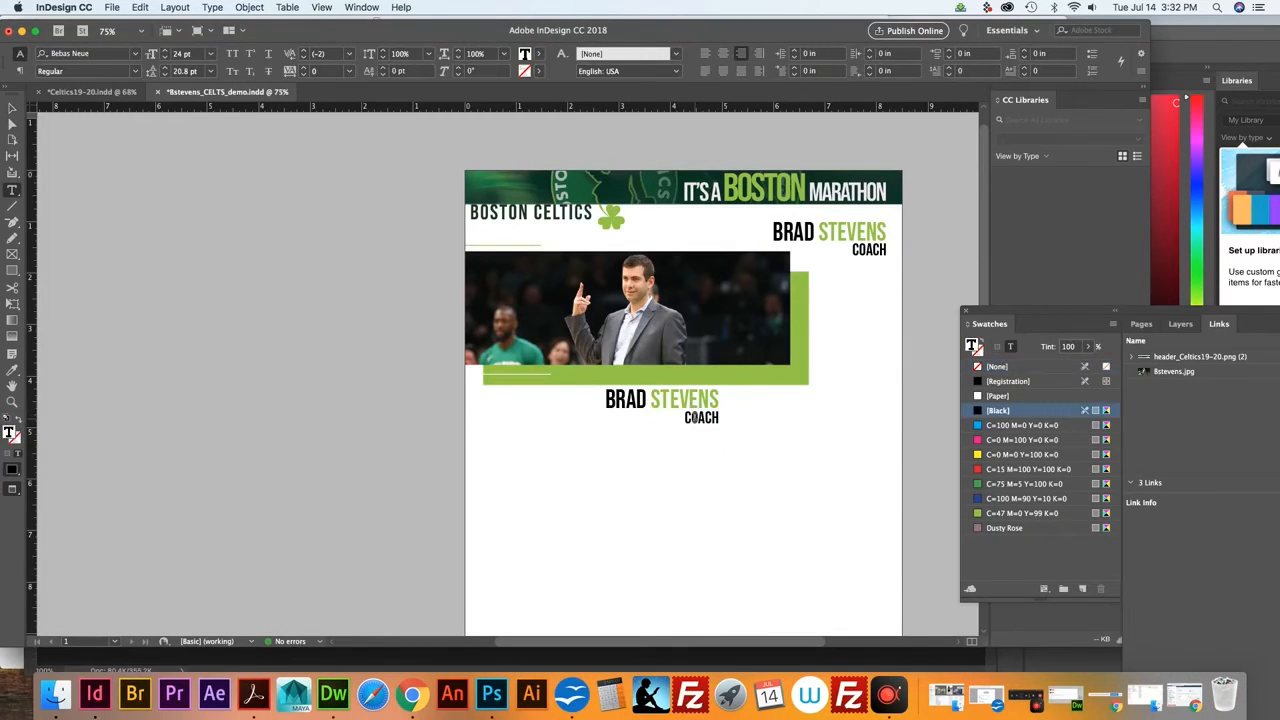
{"action": "double_click", "coordinate": [694, 417]}
{"action": "left_click", "coordinate": [703, 418]}
{"action": "double_click", "coordinate": [703, 418]}
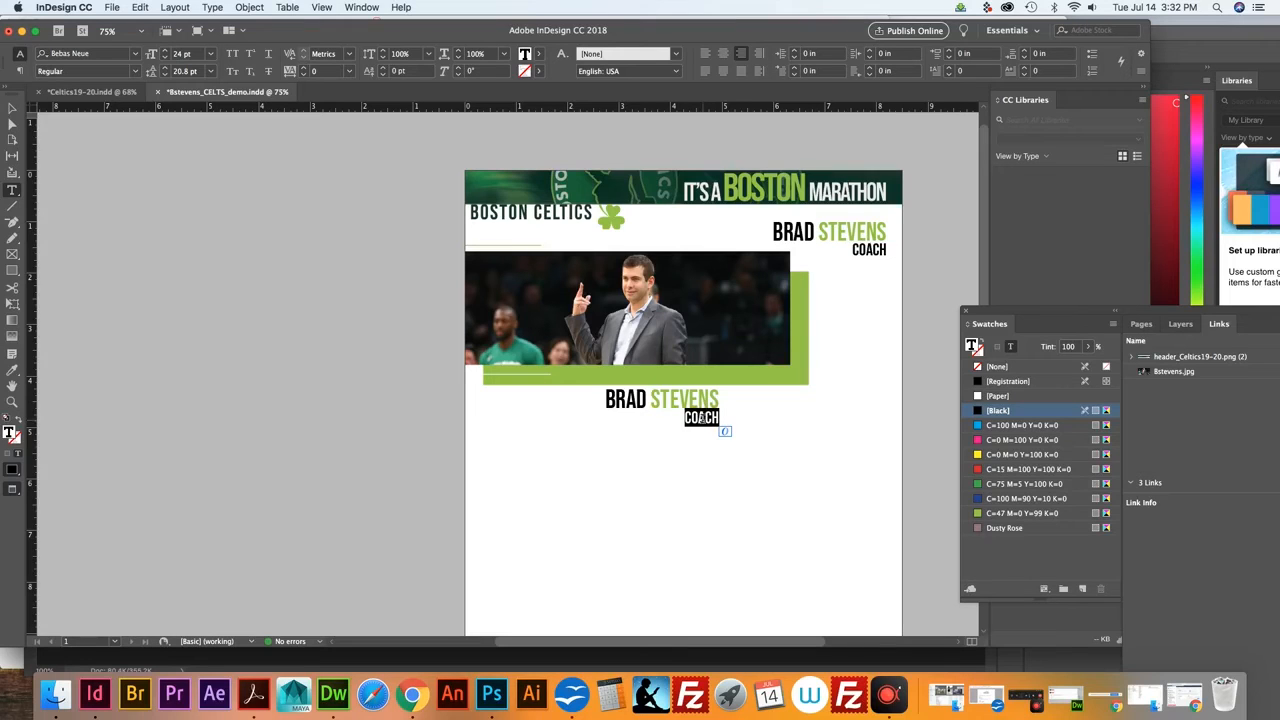
{"action": "left_click", "coordinate": [702, 417]}
{"action": "double_click", "coordinate": [701, 417]}
{"action": "triple_click", "coordinate": [701, 417]}
{"action": "left_click", "coordinate": [701, 417]}
{"action": "double_click", "coordinate": [701, 417]}
{"action": "triple_click", "coordinate": [701, 417]}
{"action": "left_click", "coordinate": [701, 417]}
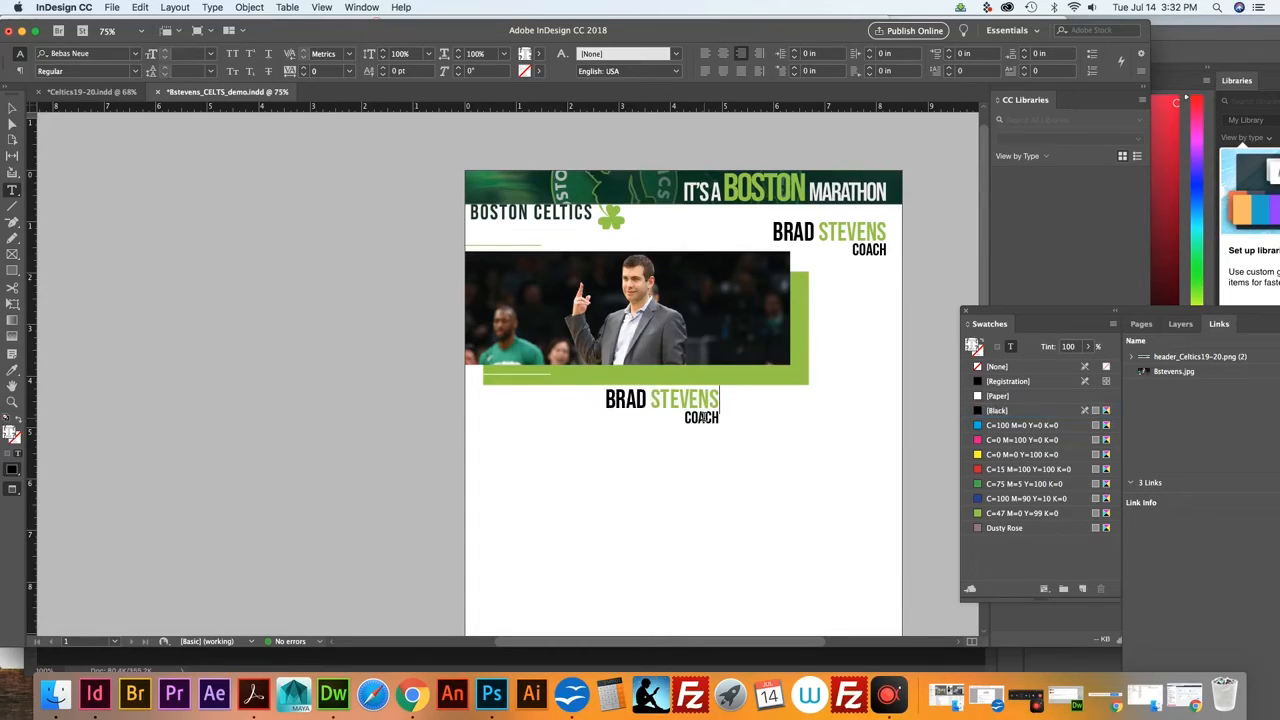
{"action": "double_click", "coordinate": [701, 417]}
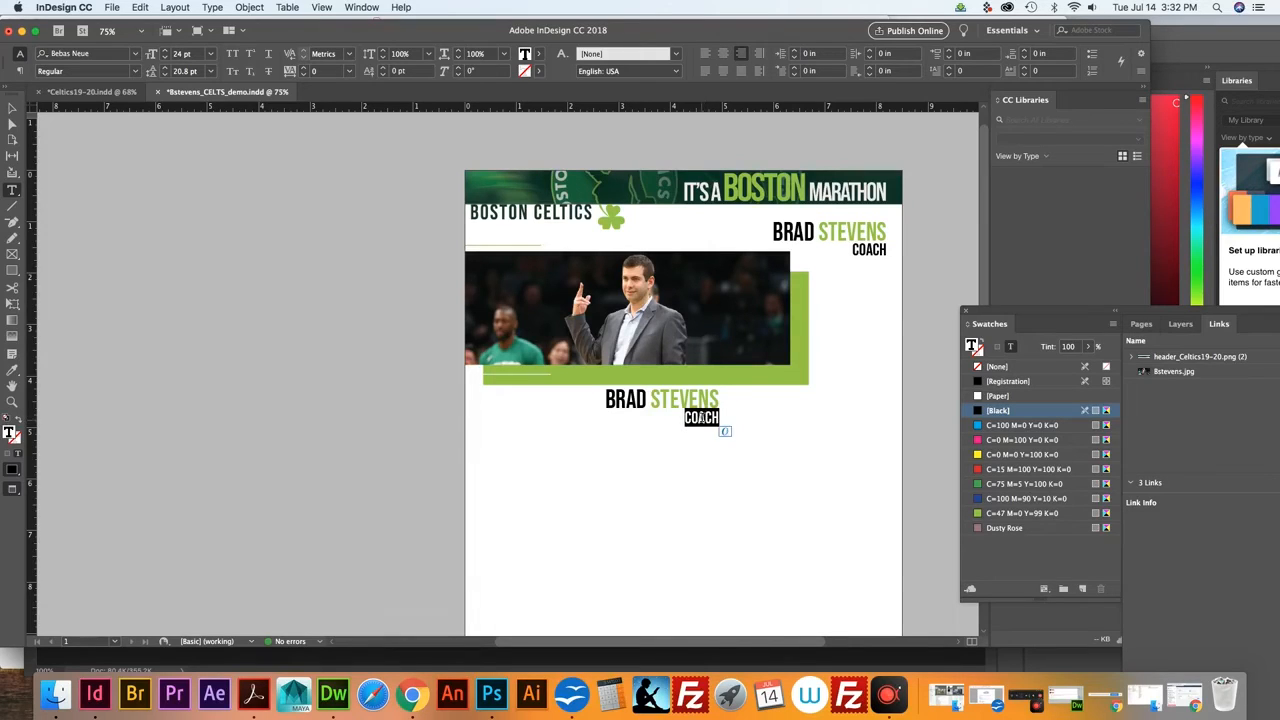
{"action": "key", "text": "super+a"}
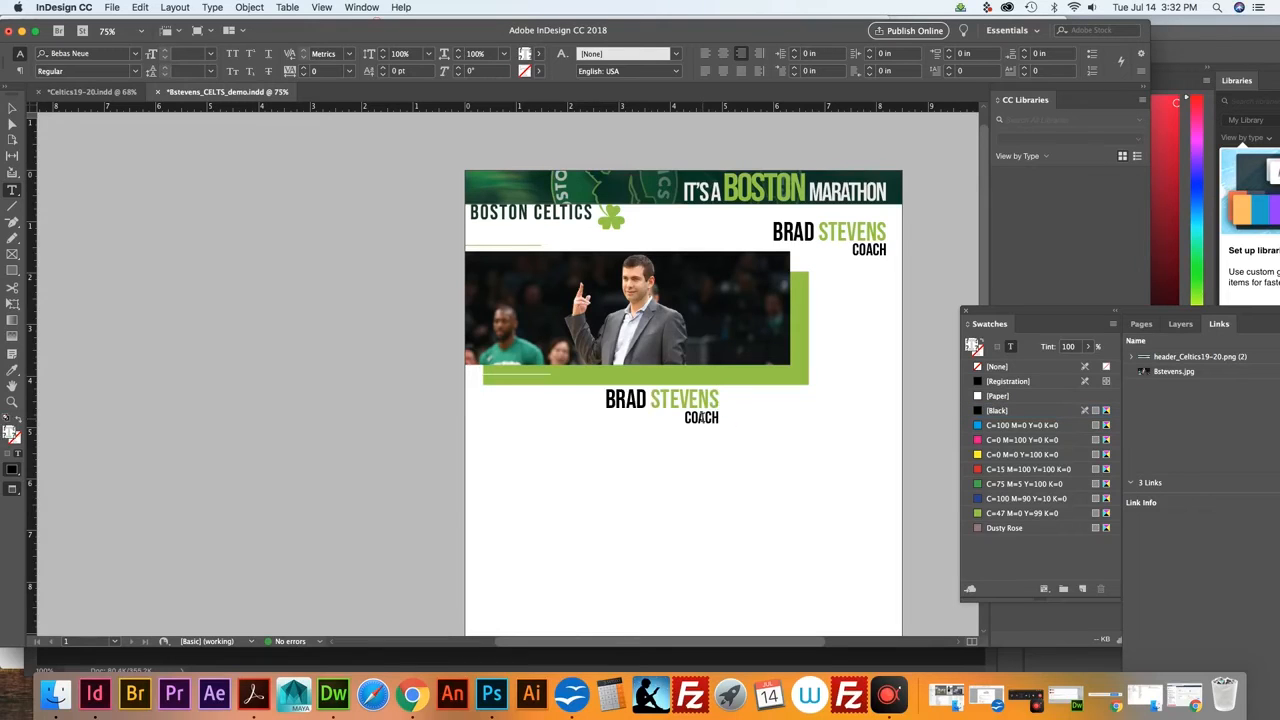
{"action": "left_click", "coordinate": [701, 416]}
{"action": "left_click_drag", "start_coordinate": [720, 418], "coordinate": [684, 418]}
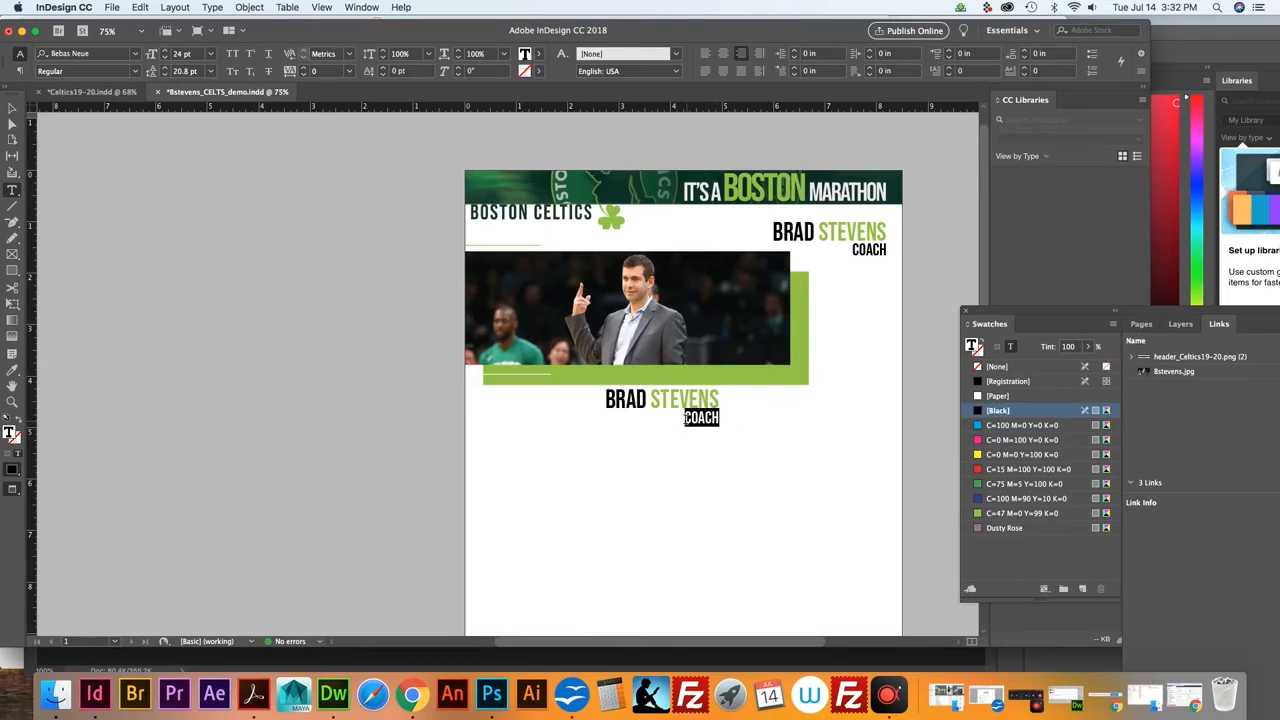
{"action": "key", "text": "BackSpace"}
{"action": "key", "text": "BackSpace"}
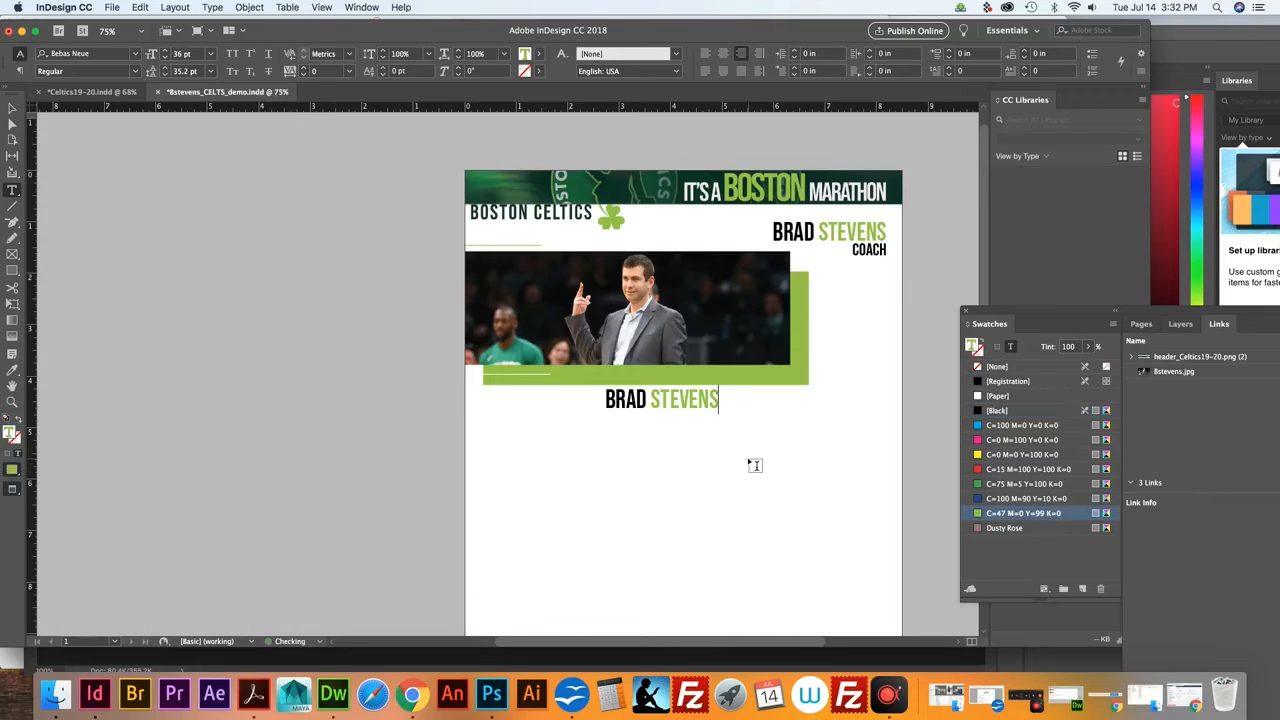
Shrink the duplicated frame around the Brad Stevens text to about 2.2743 in wide and 0.5098 in high
{"action": "left_click", "coordinate": [12, 107]}
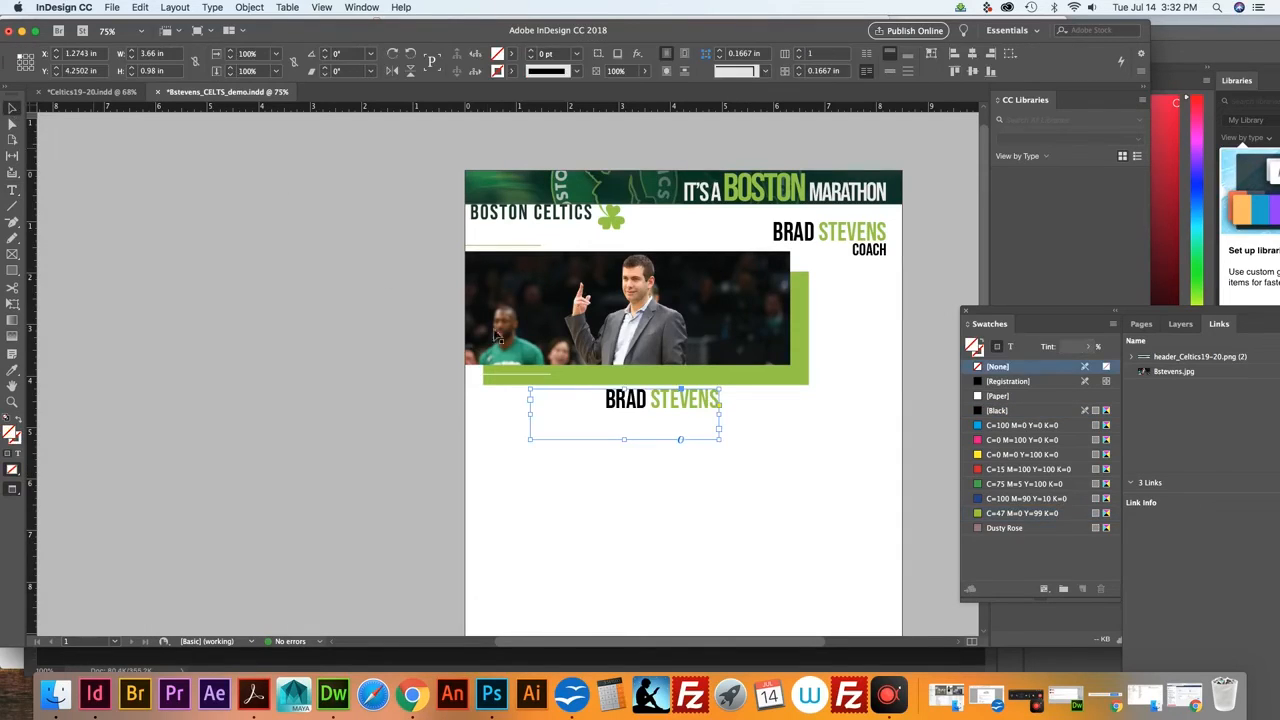
{"action": "left_click_drag", "start_coordinate": [625, 439], "coordinate": [626, 436]}
{"action": "left_click_drag", "start_coordinate": [628, 435], "coordinate": [628, 416]}
{"action": "left_click_drag", "start_coordinate": [531, 404], "coordinate": [600, 405]}
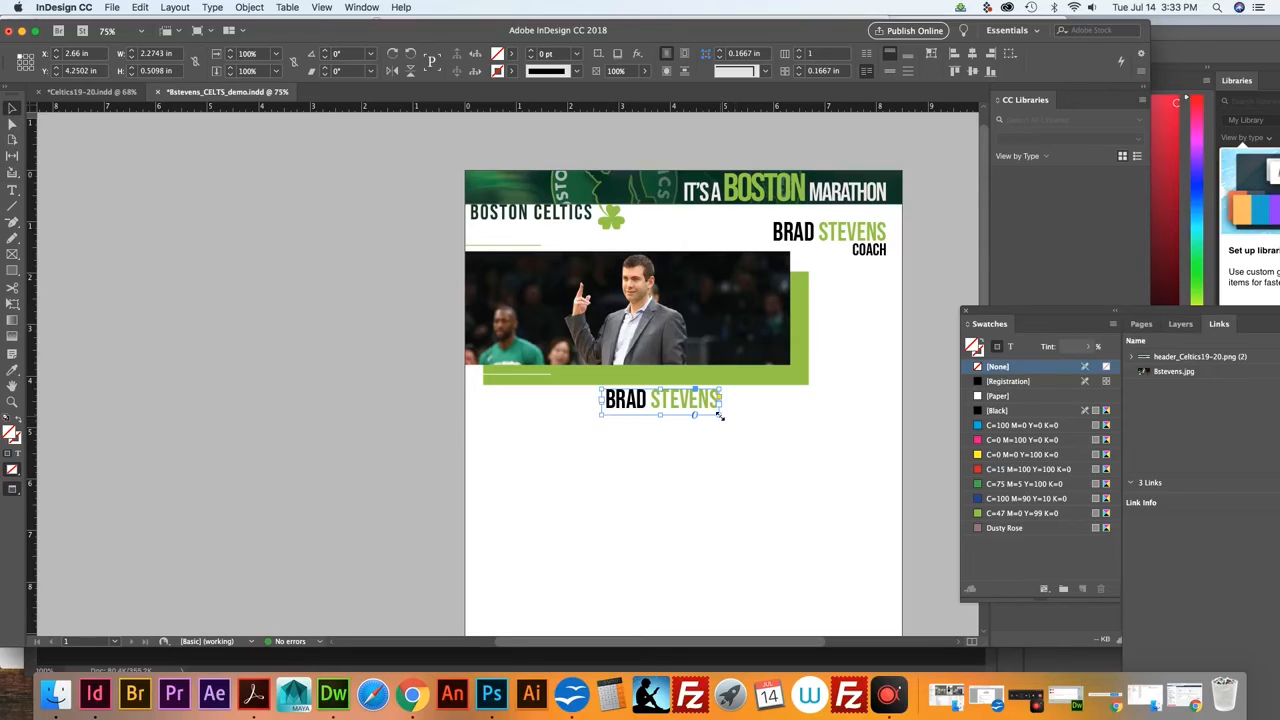
{"action": "left_click_drag", "start_coordinate": [720, 415], "coordinate": [739, 434]}
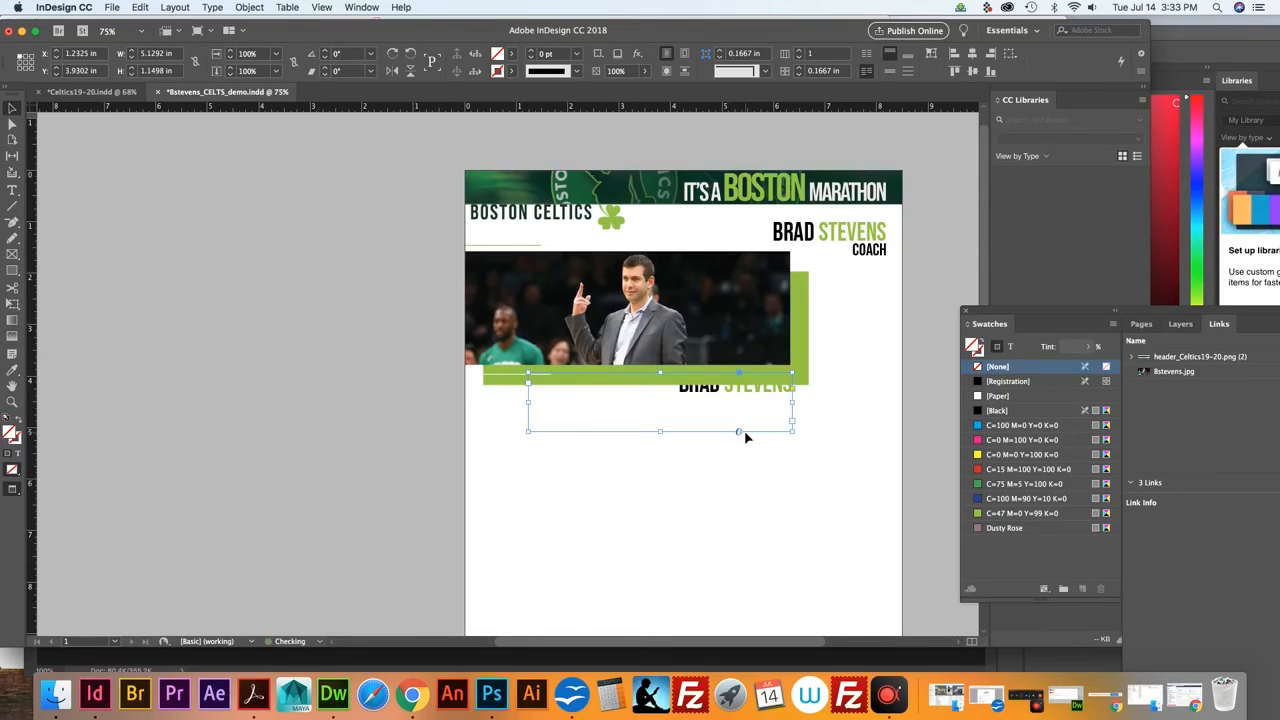
{"action": "key", "text": "Down"}
{"action": "key", "text": "Down"}
{"action": "key", "text": "Down"}
{"action": "key", "text": "Down"}
{"action": "key", "text": "Down"}
{"action": "key", "text": "Down"}
{"action": "key", "text": "Down"}
{"action": "key", "text": "Down"}
{"action": "key", "text": "Down"}
{"action": "key", "text": "Down"}
{"action": "key", "text": "Down"}
{"action": "key", "text": "Down"}
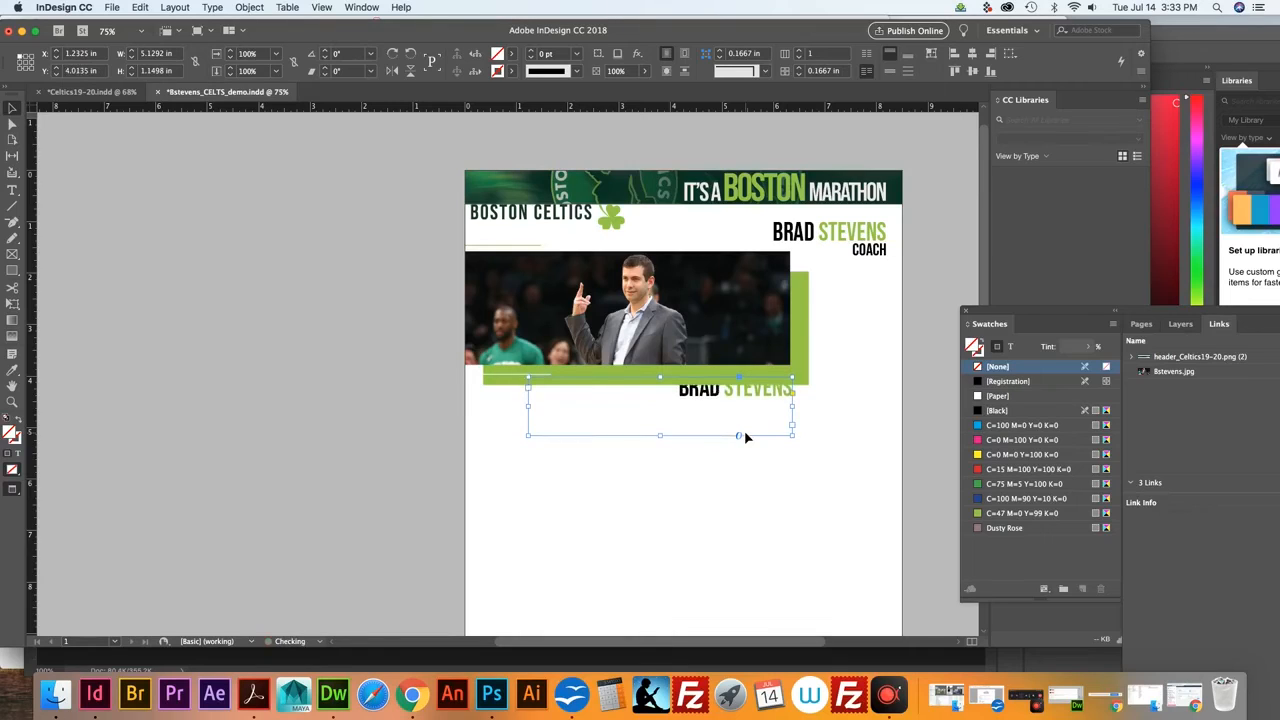
{"action": "key", "text": "Down"}
{"action": "key", "text": "Down"}
{"action": "key", "text": "Down"}
{"action": "key", "text": "Down"}
{"action": "key", "text": "Down"}
{"action": "key", "text": "Down"}
{"action": "key", "text": "Down"}
{"action": "key", "text": "Down"}
{"action": "key", "text": "Down"}
{"action": "key", "text": "Down"}
{"action": "key", "text": "Down"}
{"action": "key", "text": "Down"}
{"action": "key", "text": "Down"}
{"action": "key", "text": "Down"}
{"action": "key", "text": "Down"}
{"action": "key", "text": "Down"}
{"action": "key", "text": "Down"}
{"action": "key", "text": "Down"}
{"action": "key", "text": "Down"}
{"action": "key", "text": "Down"}
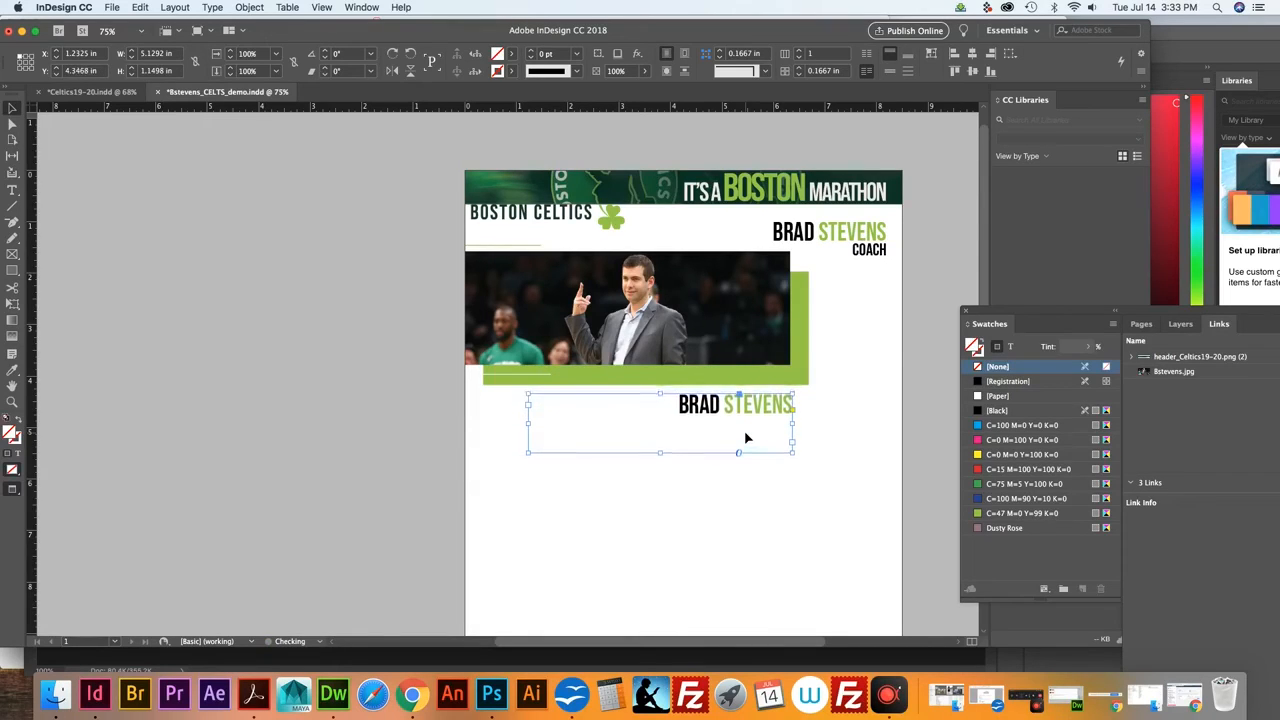
{"action": "key", "text": "Down"}
{"action": "key", "text": "Down"}
{"action": "key", "text": "Down"}
{"action": "key", "text": "Down"}
{"action": "key", "text": "Down"}
{"action": "key", "text": "Down"}
{"action": "key", "text": "Down"}
{"action": "key", "text": "Down"}
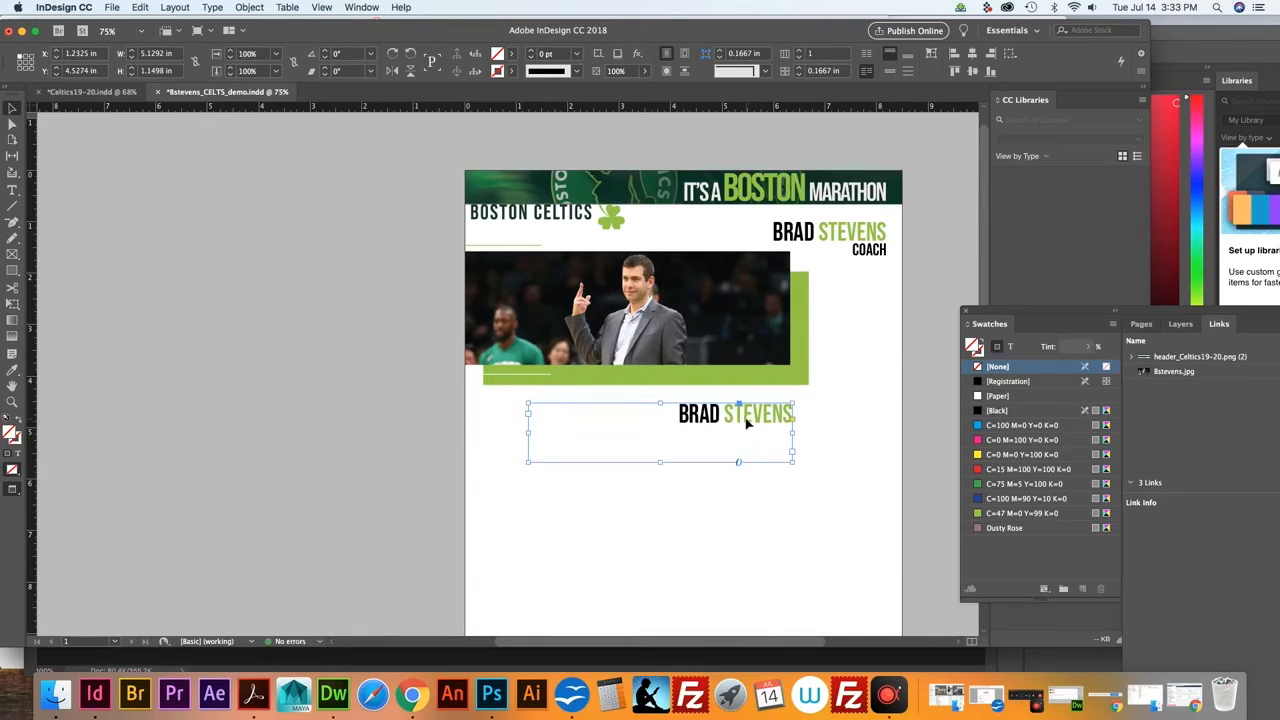
{"action": "triple_click", "coordinate": [747, 418]}
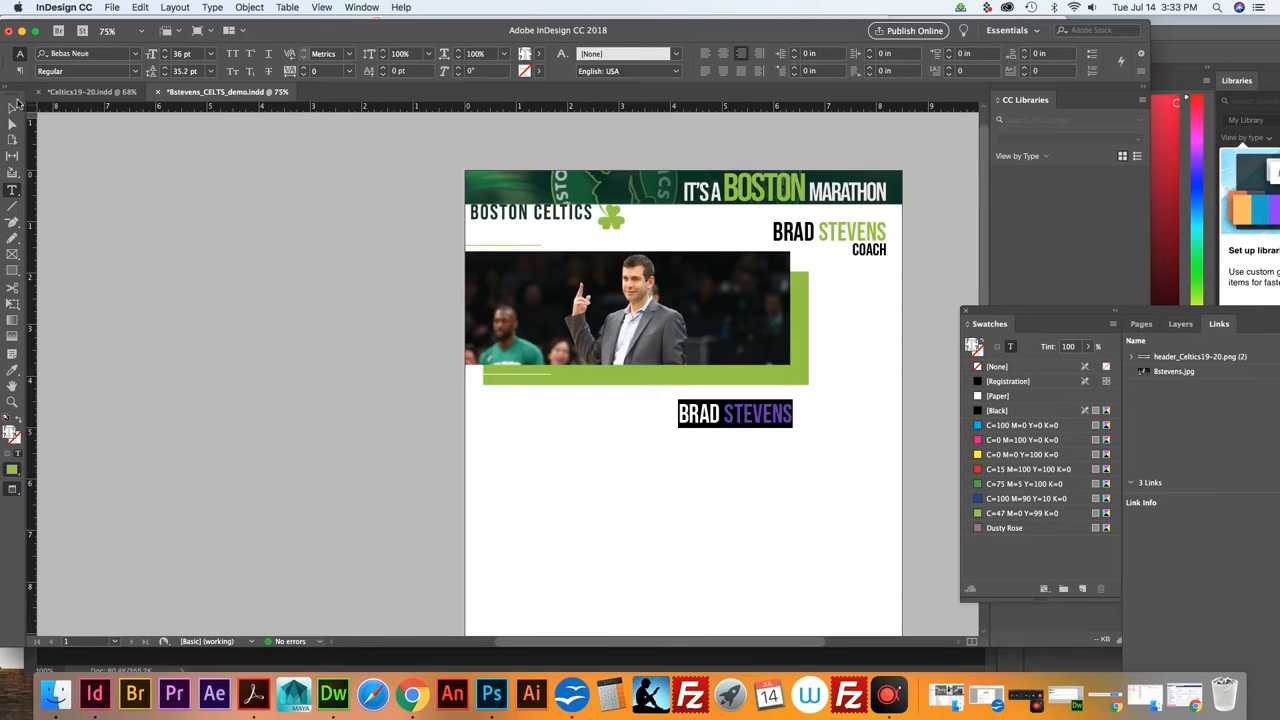
{"action": "left_click", "coordinate": [13, 107]}
{"action": "key", "text": "Up"}
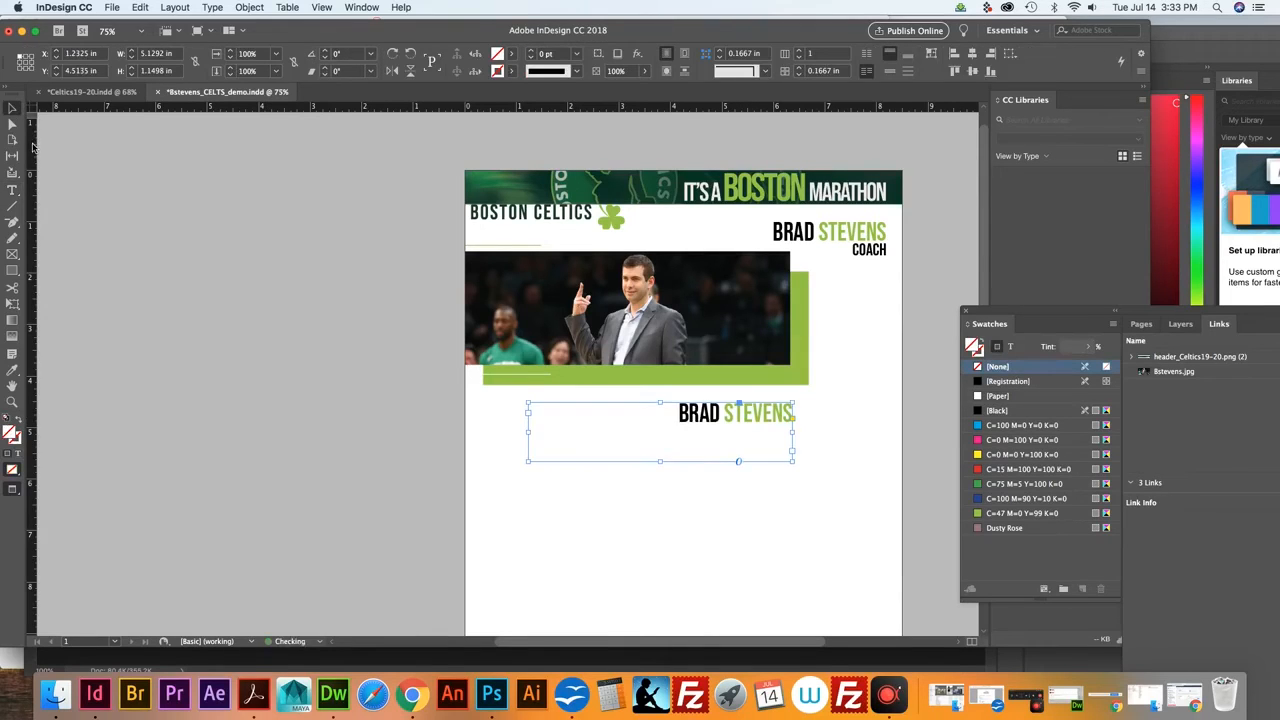
{"action": "key", "text": "Up"}
{"action": "key", "text": "Up"}
{"action": "key", "text": "Up"}
{"action": "key", "text": "Up"}
{"action": "key", "text": "Up"}
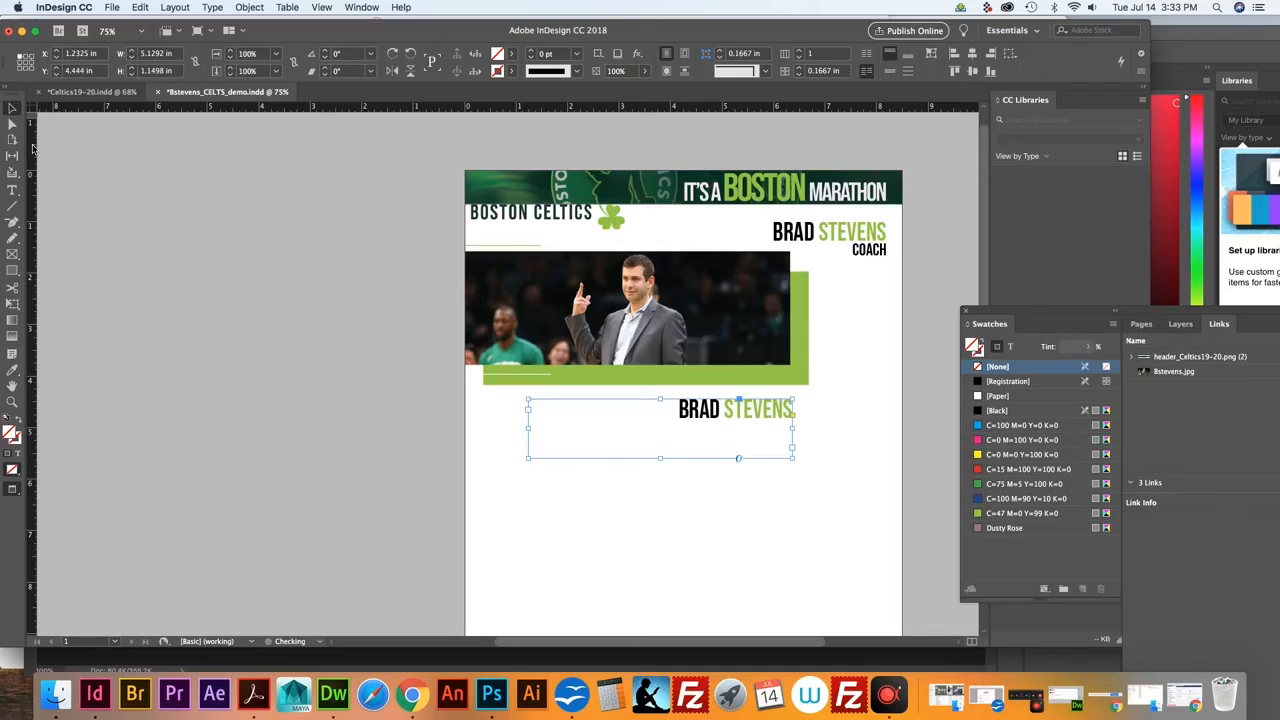
{"action": "key", "text": "Up"}
{"action": "key", "text": "Up"}
{"action": "key", "text": "Up"}
{"action": "key", "text": "Up"}
{"action": "key", "text": "Up"}
{"action": "key", "text": "Up"}
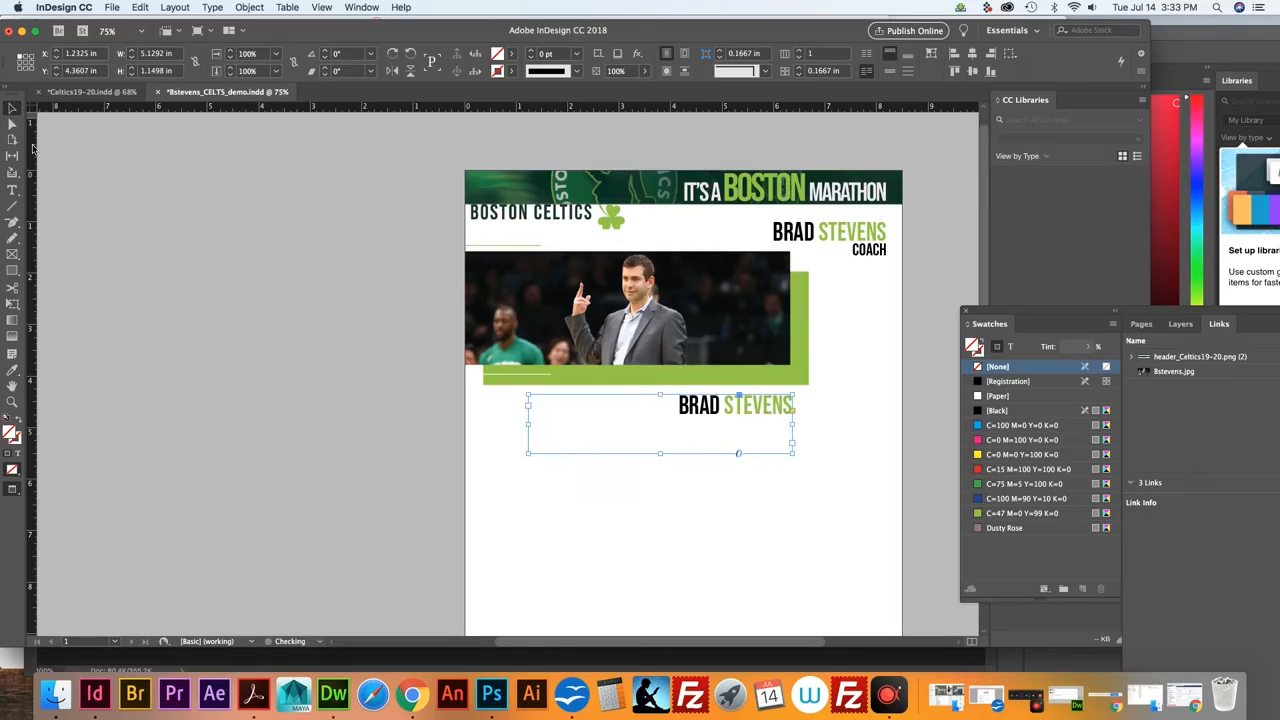
{"action": "key", "text": "Up"}
{"action": "key", "text": "Up"}
{"action": "key", "text": "Up"}
{"action": "key", "text": "Up"}
{"action": "key", "text": "Up"}
{"action": "key", "text": "Up"}
{"action": "key", "text": "Up"}
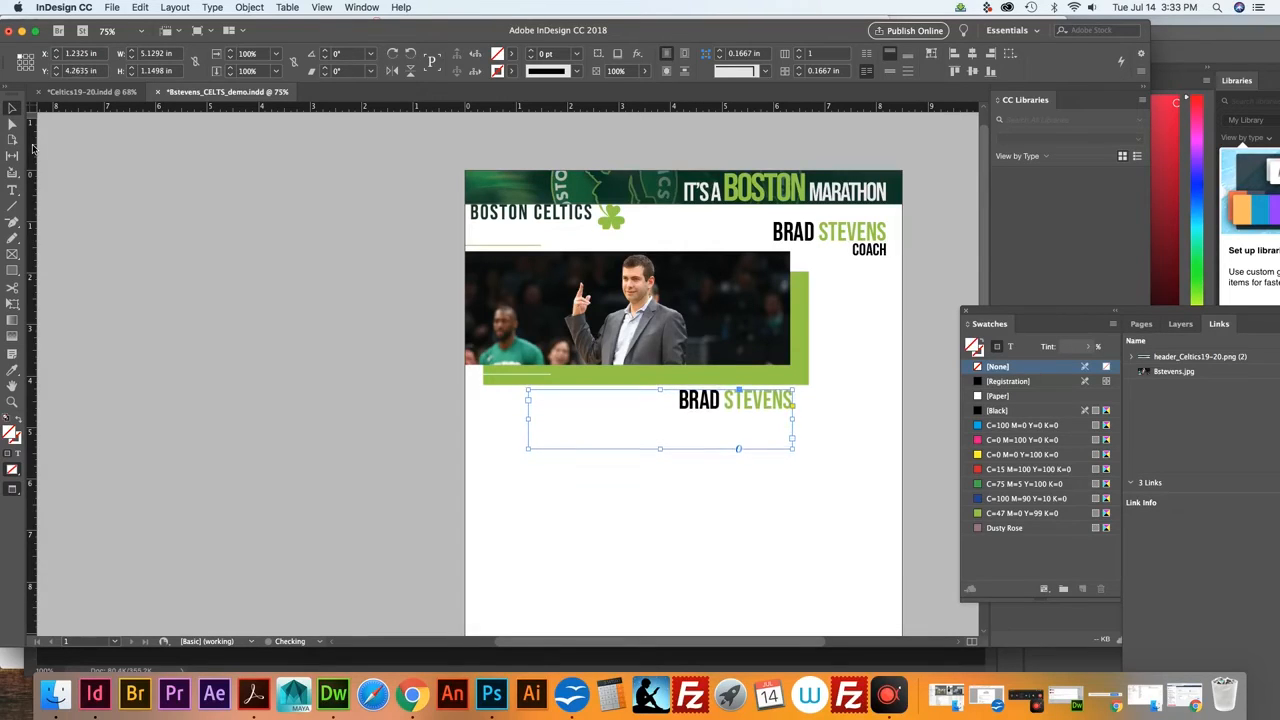
{"action": "key", "text": "Up"}
{"action": "key", "text": "Up"}
{"action": "key", "text": "Up"}
{"action": "key", "text": "Up"}
{"action": "key", "text": "Up"}
{"action": "key", "text": "Up"}
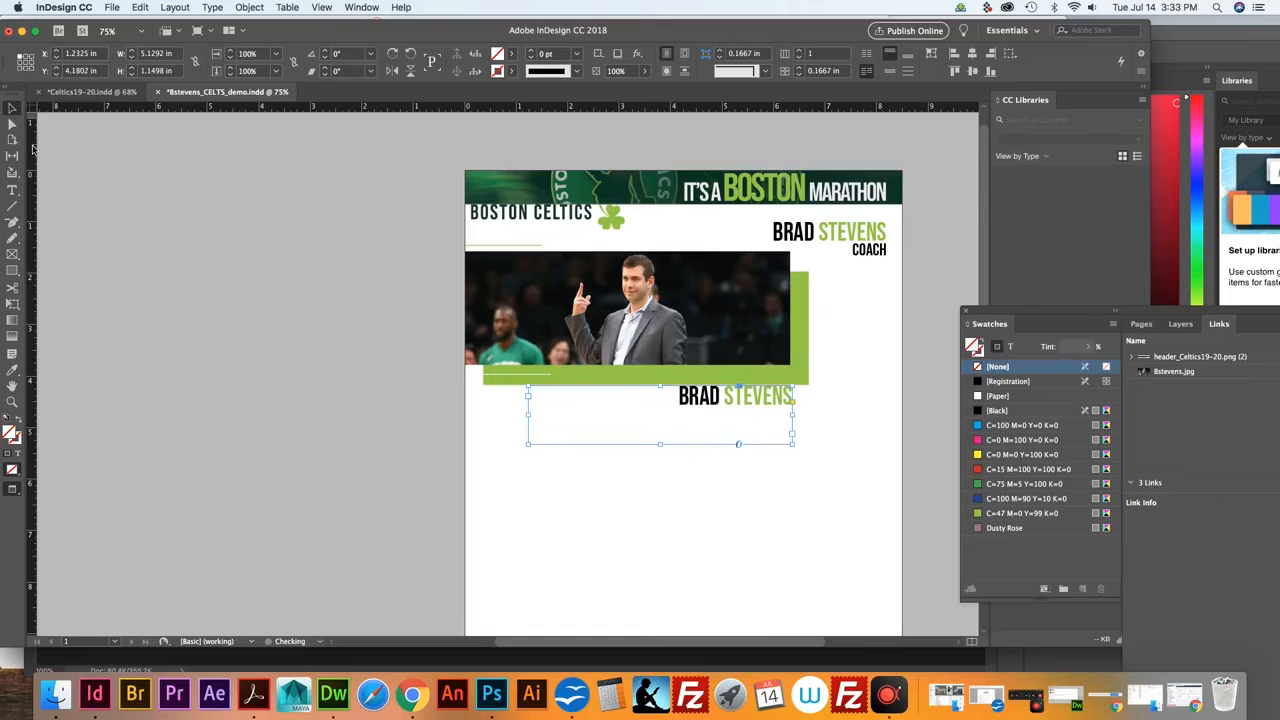
{"action": "key", "text": "Up"}
{"action": "key", "text": "Up"}
{"action": "key", "text": "Up"}
{"action": "key", "text": "Up"}
{"action": "key", "text": "Up"}
{"action": "key", "text": "Up"}
{"action": "key", "text": "Up"}
{"action": "key", "text": "Up"}
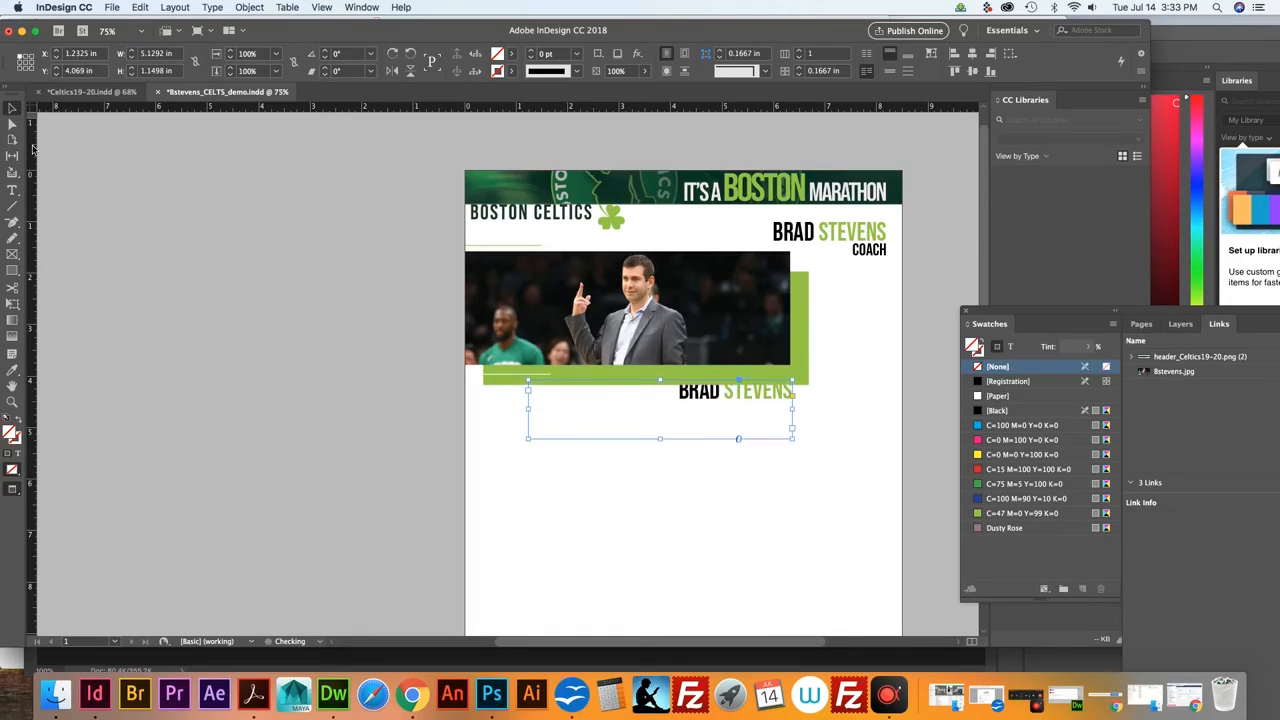
{"action": "key", "text": "Up"}
{"action": "key", "text": "Up"}
{"action": "key", "text": "Up"}
{"action": "key", "text": "Up"}
{"action": "key", "text": "Up"}
{"action": "key", "text": "Up"}
{"action": "key", "text": "Up"}
{"action": "key", "text": "Up"}
{"action": "key", "text": "Up"}
{"action": "key", "text": "Up"}
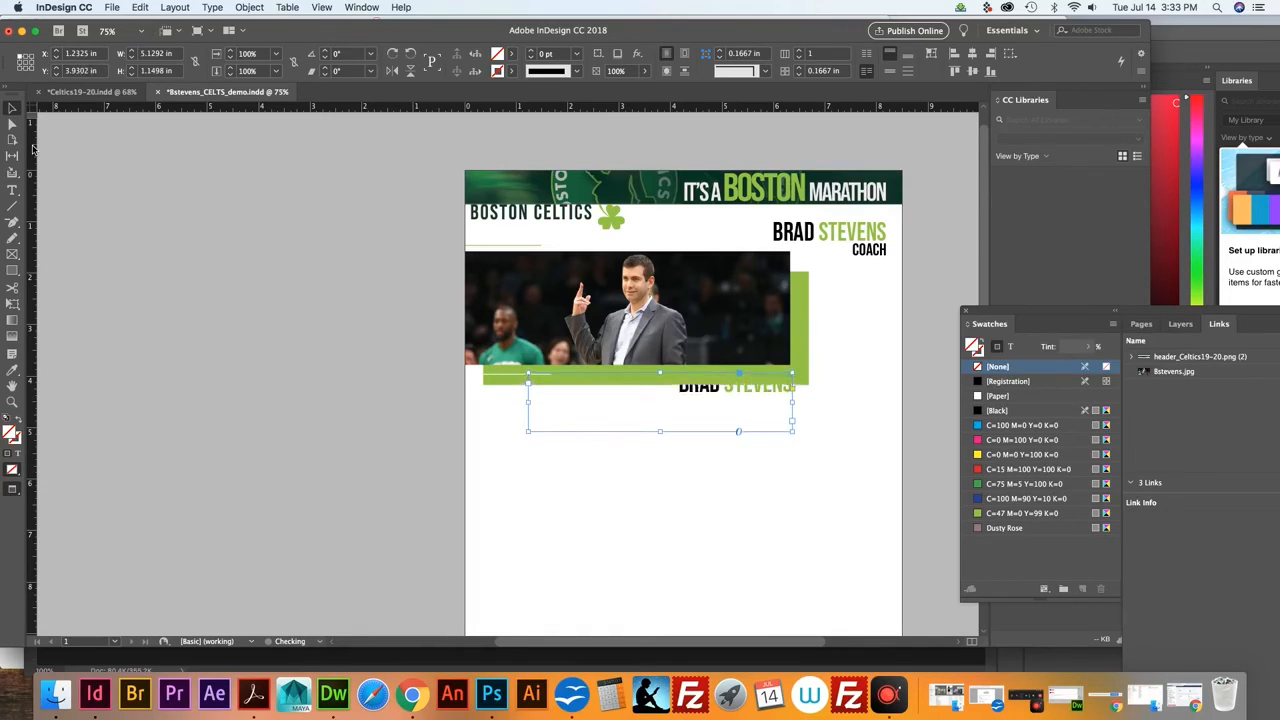
{"action": "key", "text": "super+z"}
{"action": "key", "text": "super+z"}
{"action": "key", "text": "super+z"}
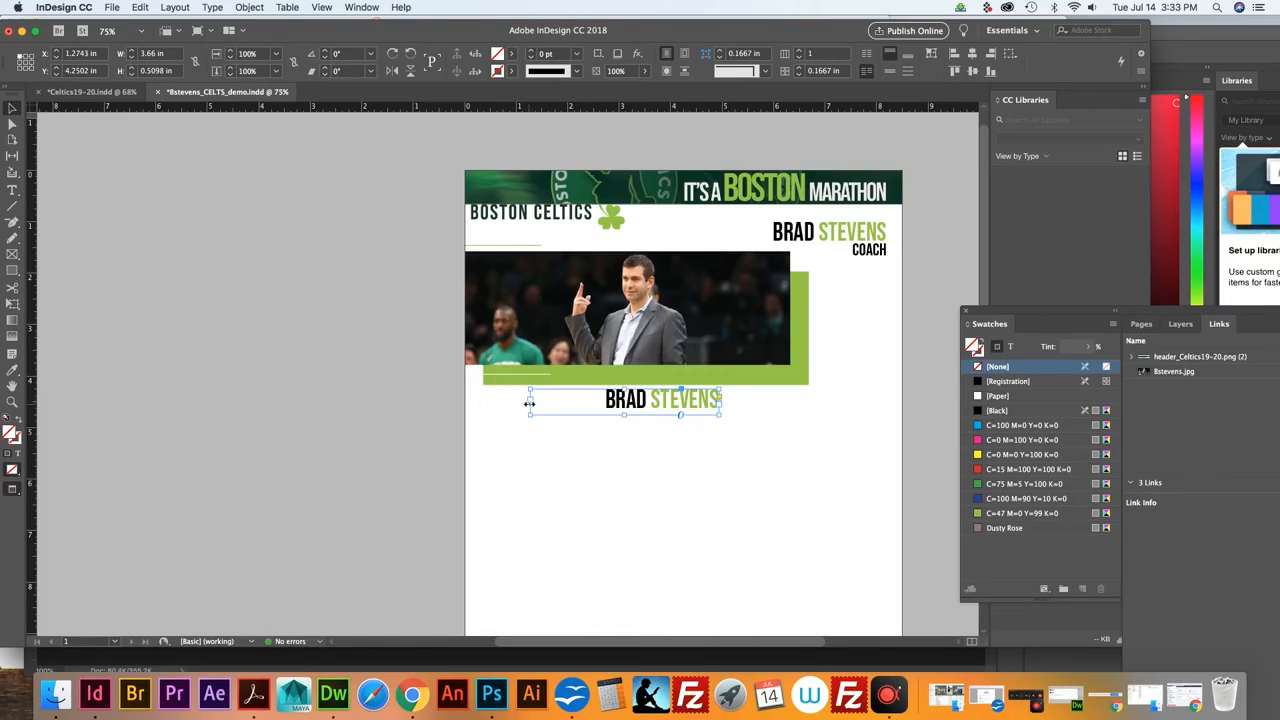
Narrow the name frame, scale it with its text to about 4.944 × 1.0707 in, and move it to about X 1.4657 in, Y 4.1781 in
{"action": "left_click_drag", "start_coordinate": [530, 401], "coordinate": [597, 404]}
{"action": "left_click_drag", "start_coordinate": [721, 414], "coordinate": [770, 440]}
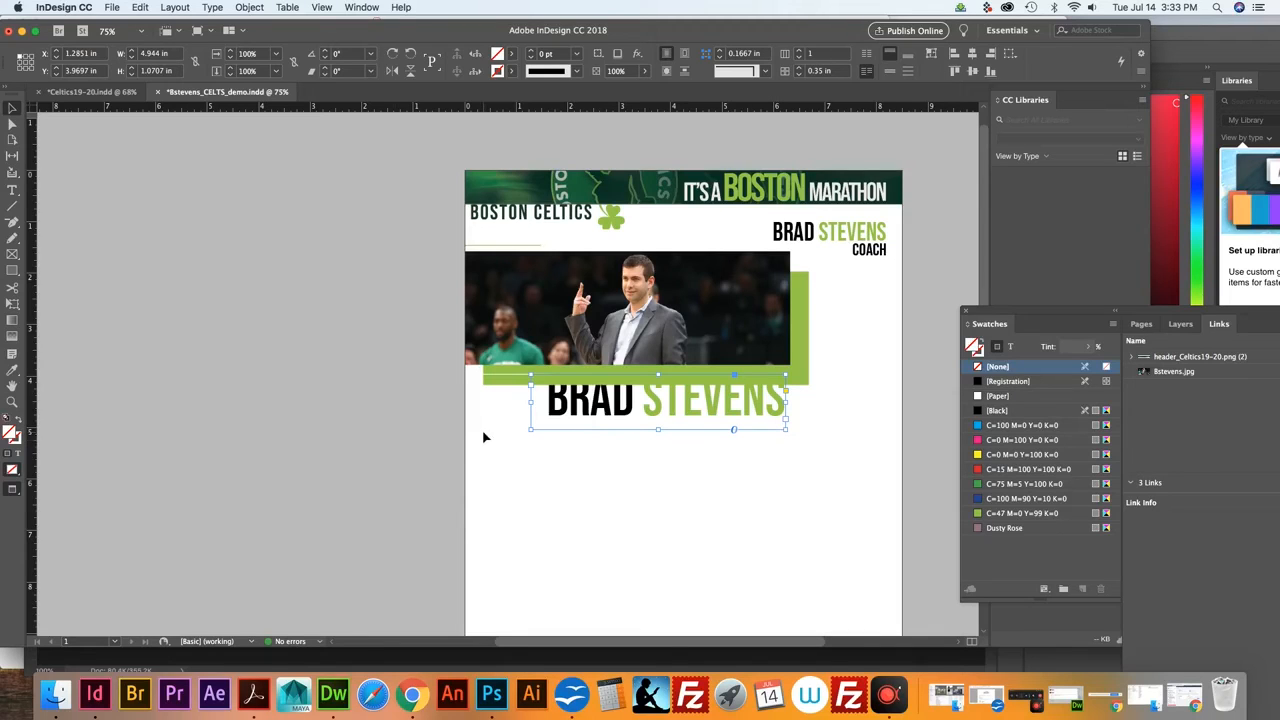
{"action": "key", "text": "Down"}
{"action": "key", "text": "Down"}
{"action": "key", "text": "Down"}
{"action": "key", "text": "Down"}
{"action": "key", "text": "Down"}
{"action": "key", "text": "Down"}
{"action": "key", "text": "Down"}
{"action": "key", "text": "Down"}
{"action": "key", "text": "Down"}
{"action": "key", "text": "Down"}
{"action": "key", "text": "Down"}
{"action": "key", "text": "Down"}
{"action": "key", "text": "Down"}
{"action": "key", "text": "Down"}
{"action": "key", "text": "Down"}
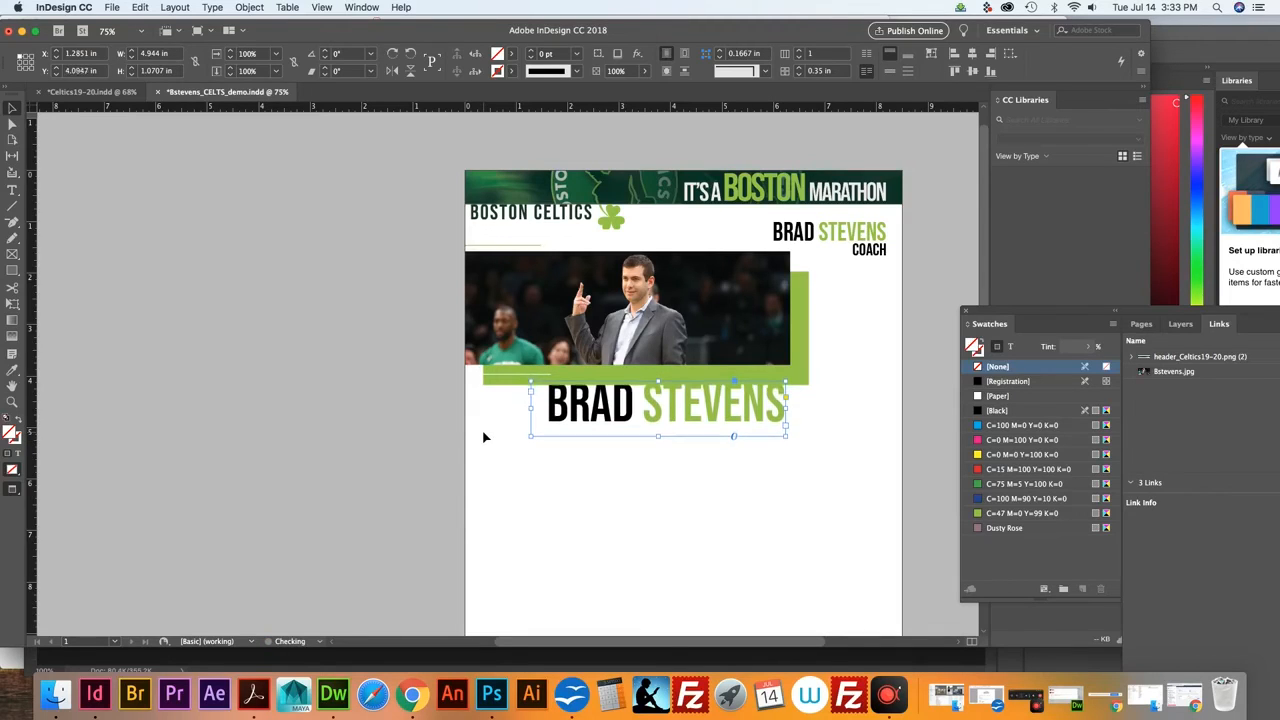
{"action": "key", "text": "Right"}
{"action": "key", "text": "Right"}
{"action": "key", "text": "Right"}
{"action": "key", "text": "Right"}
{"action": "key", "text": "Right"}
{"action": "key", "text": "Right"}
{"action": "key", "text": "Right"}
{"action": "key", "text": "Right"}
{"action": "key", "text": "Right"}
{"action": "key", "text": "Right"}
{"action": "key", "text": "Right"}
{"action": "key", "text": "Right"}
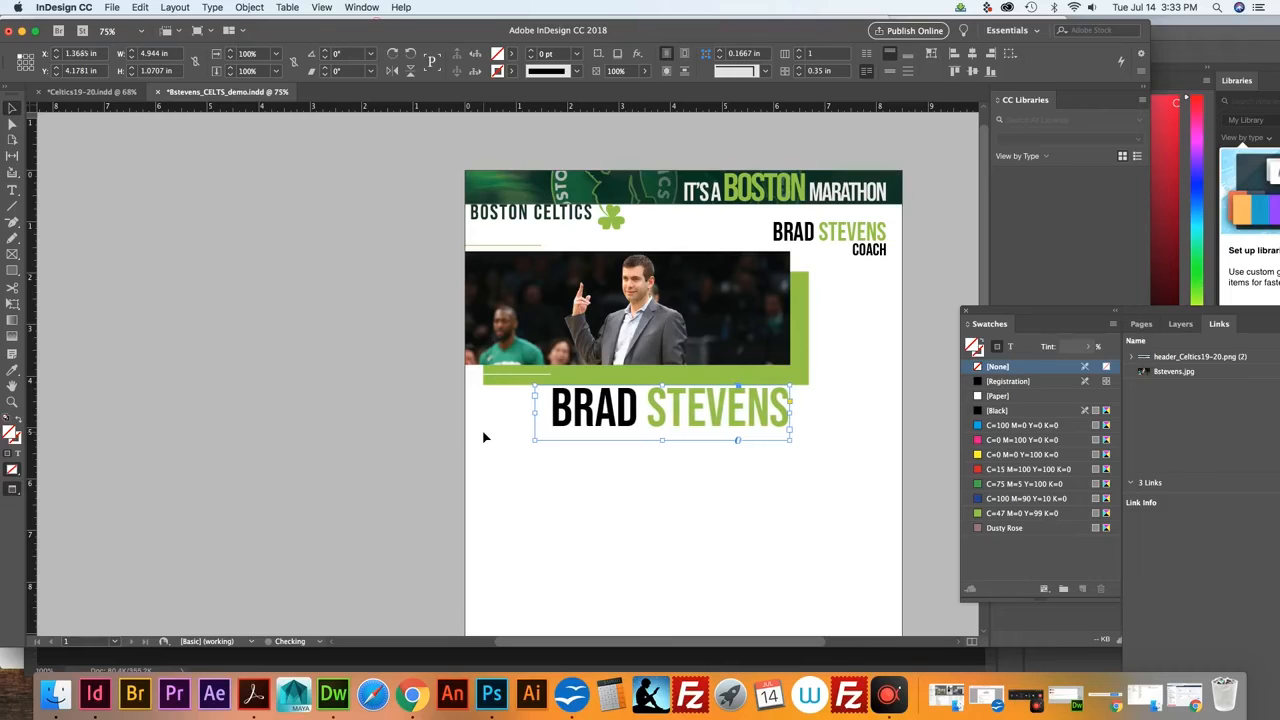
{"action": "key", "text": "Right"}
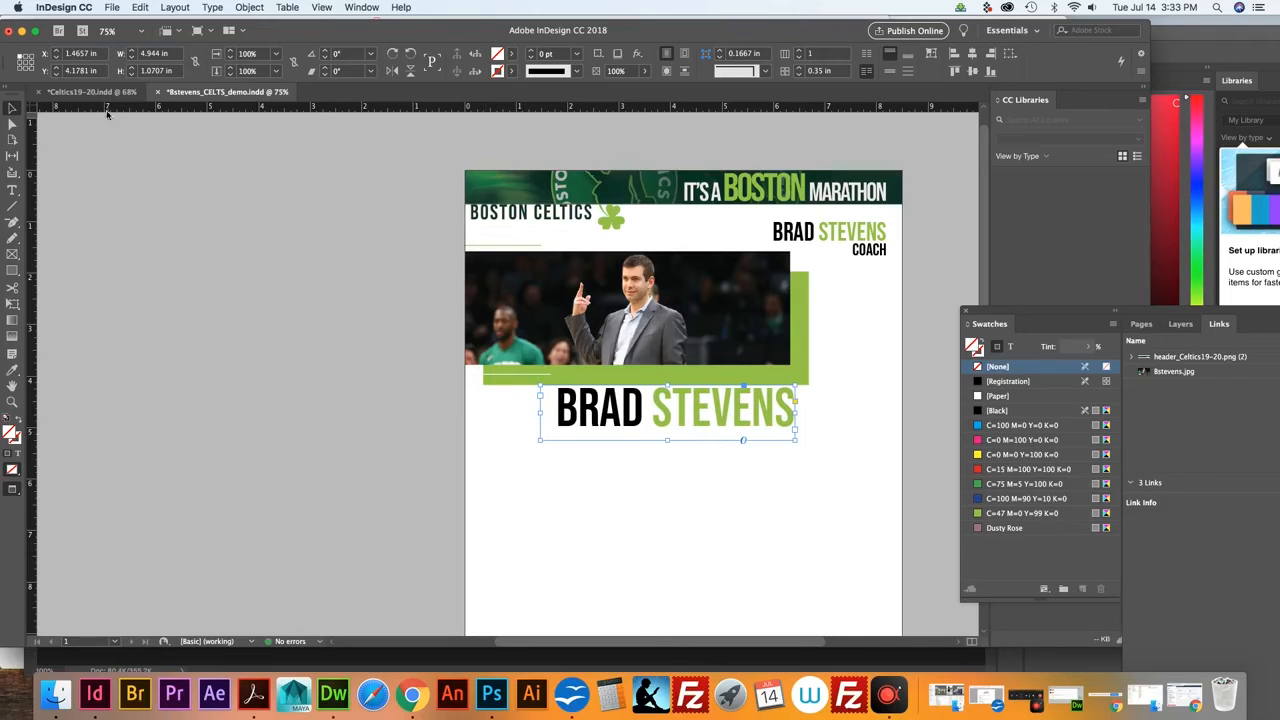
Compare the name heading's placement with the reference page and nudge the heading right to about X 1.6046 in
{"action": "left_click", "coordinate": [103, 94]}
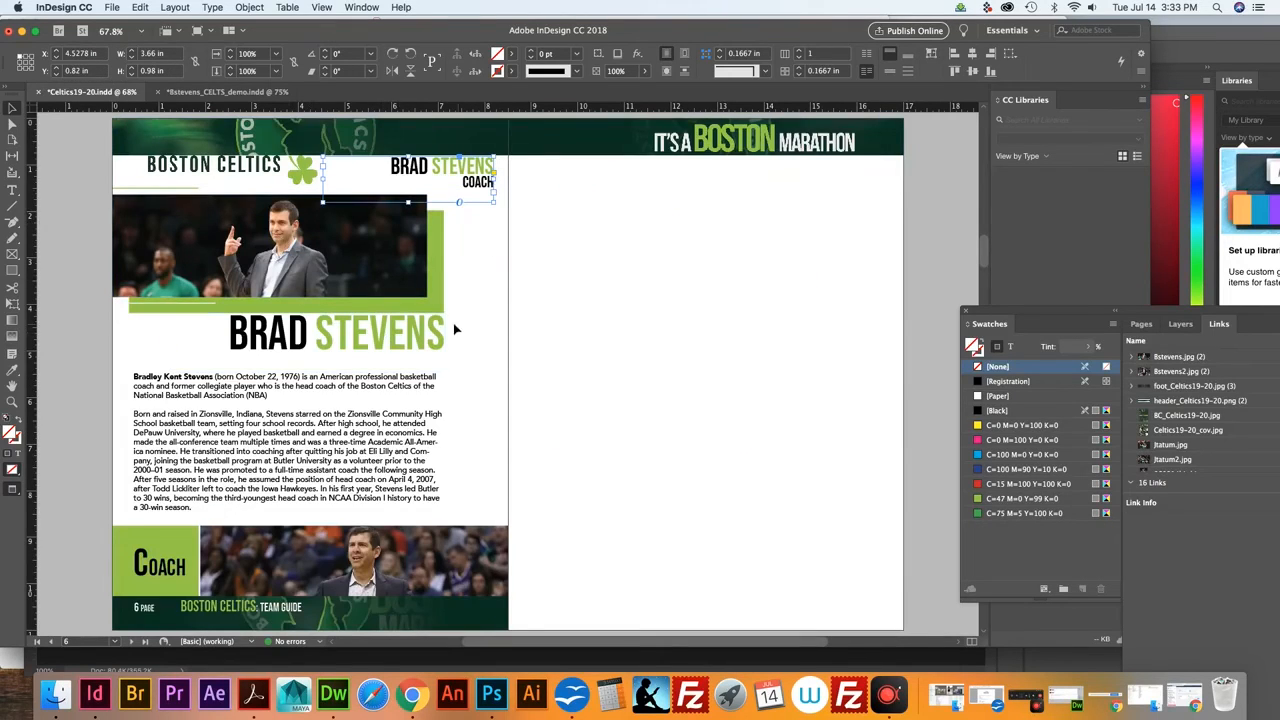
{"action": "left_click", "coordinate": [240, 92]}
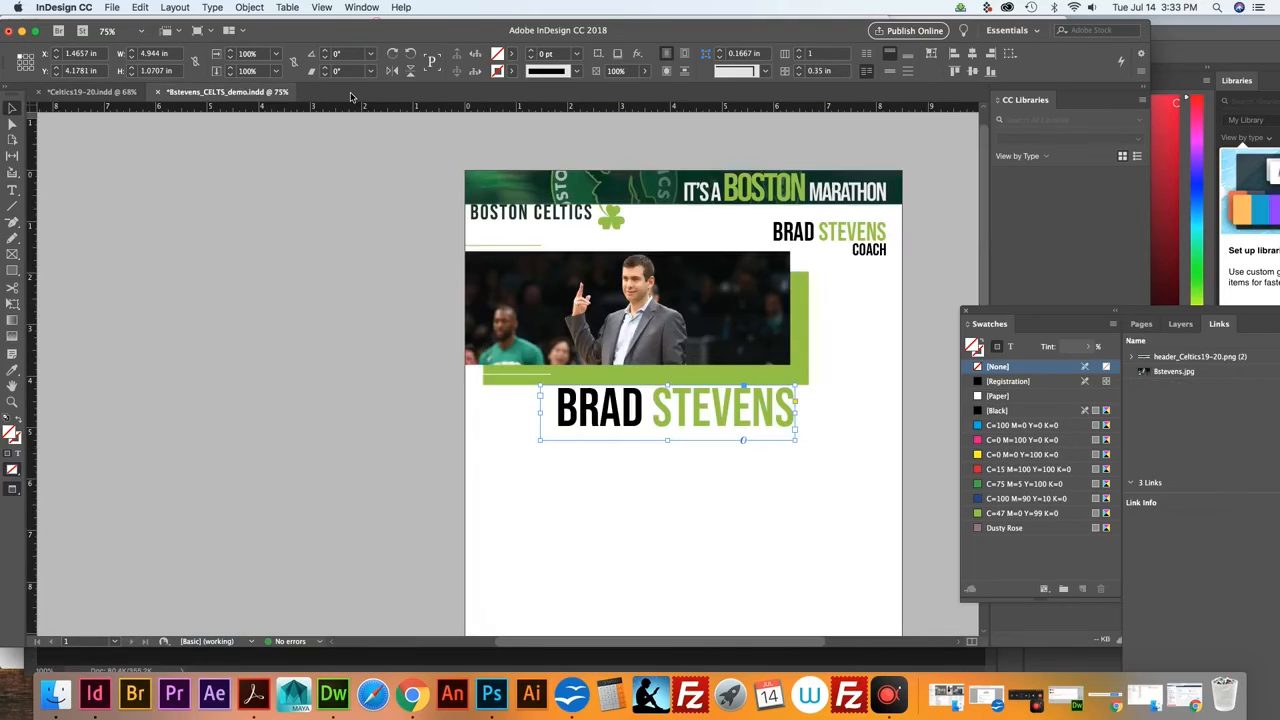
{"action": "key", "text": "Right"}
{"action": "key", "text": "Right"}
{"action": "key", "text": "Right"}
{"action": "key", "text": "Right"}
{"action": "key", "text": "Right"}
{"action": "key", "text": "Right"}
{"action": "key", "text": "Right"}
{"action": "key", "text": "Right"}
{"action": "key", "text": "Right"}
{"action": "key", "text": "Right"}
{"action": "key", "text": "Right"}
{"action": "key", "text": "Right"}
{"action": "key", "text": "Right"}
{"action": "key", "text": "Right"}
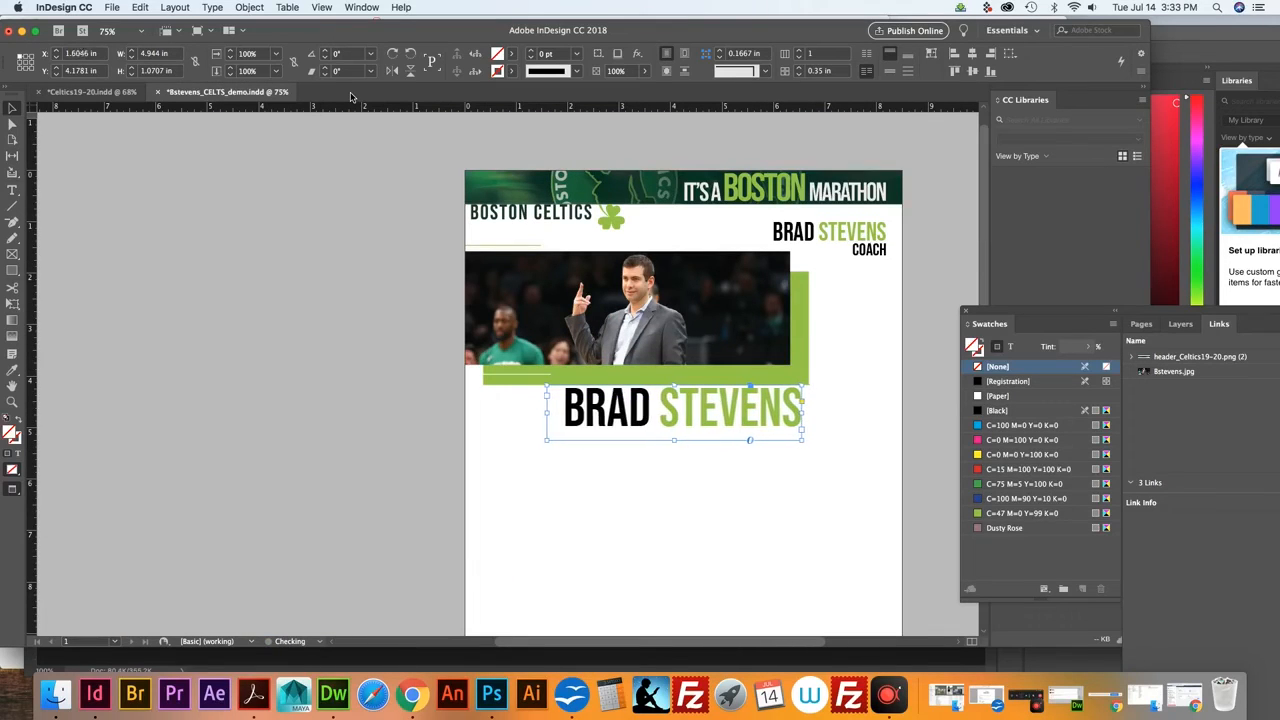
Nudge the large Brad Stevens heading right to about X 1.7435 in, in line with the green backing's right edge, and deselect it
{"action": "key", "text": "Right"}
{"action": "key", "text": "Right"}
{"action": "key", "text": "Right"}
{"action": "key", "text": "Right"}
{"action": "key", "text": "Right"}
{"action": "key", "text": "Right"}
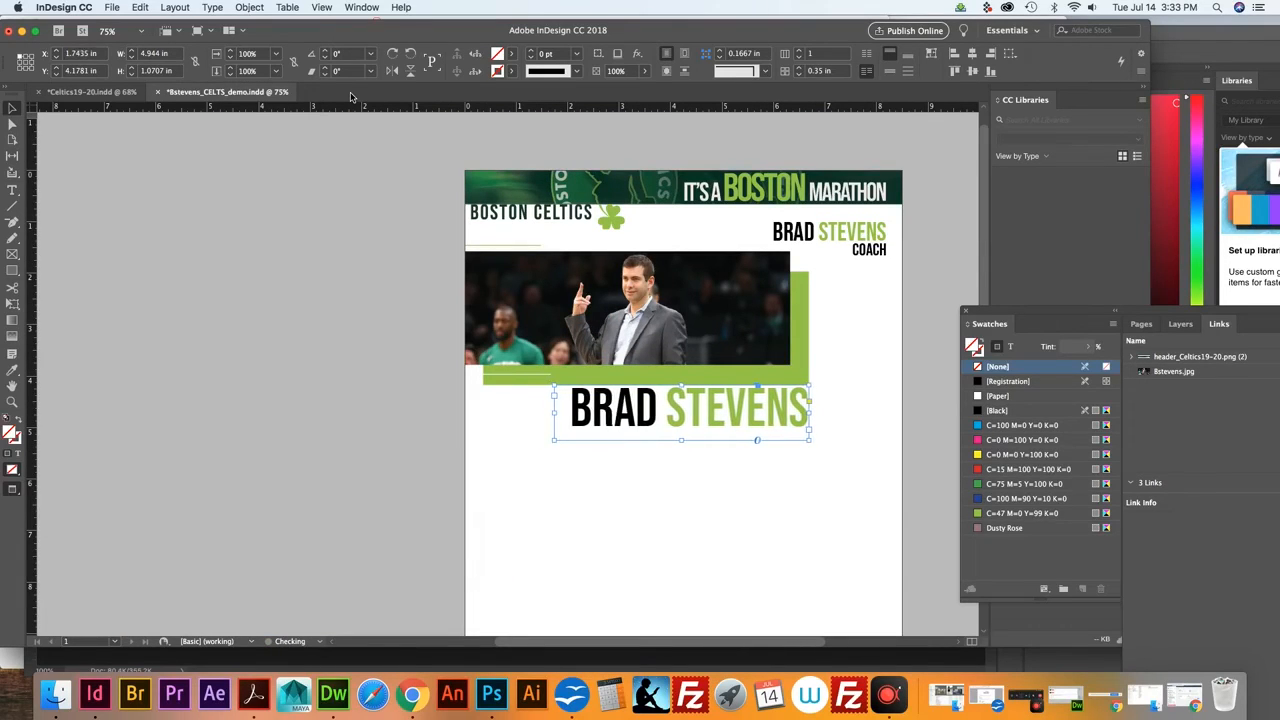
{"action": "left_click", "coordinate": [669, 543]}
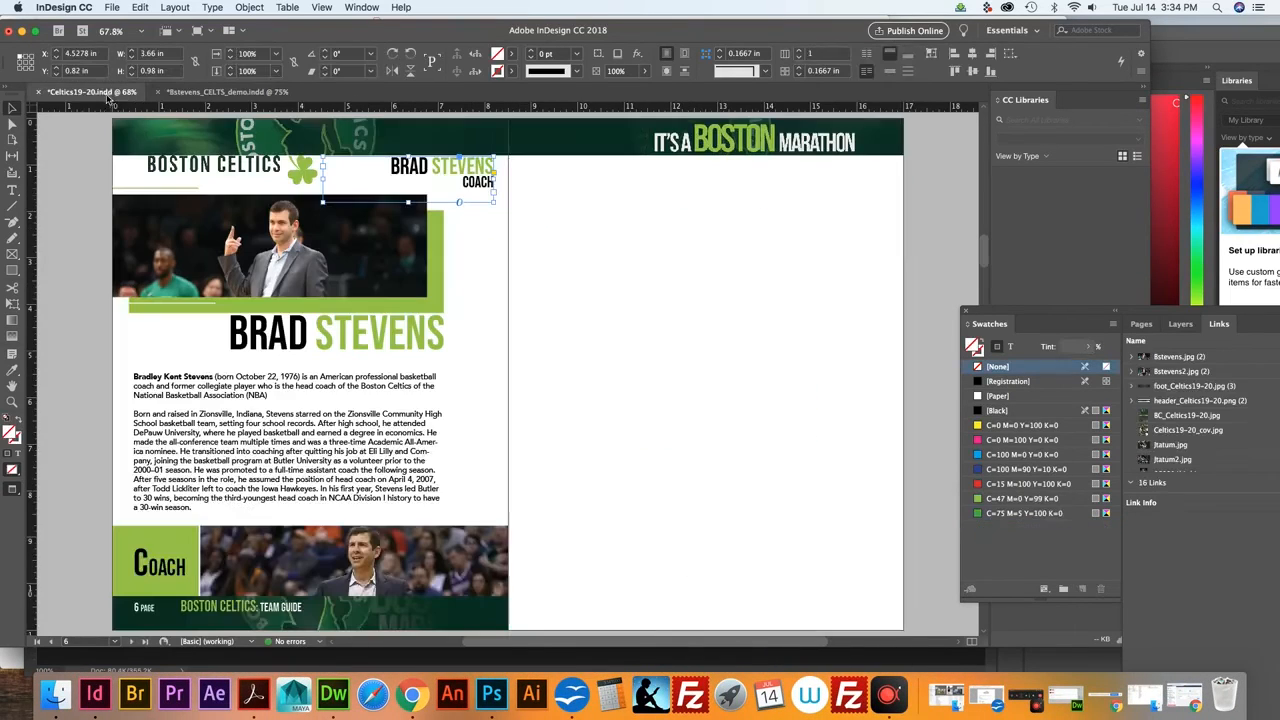
Copy the biography text frame from the Celtics19-20 reference page into Bstevens_CELTS_demo and place it below the heading at about X 0.42 in, Y 5.34 in
{"action": "left_click", "coordinate": [90, 91]}
{"action": "left_click_drag", "start_coordinate": [310, 117], "coordinate": [670, 340]}
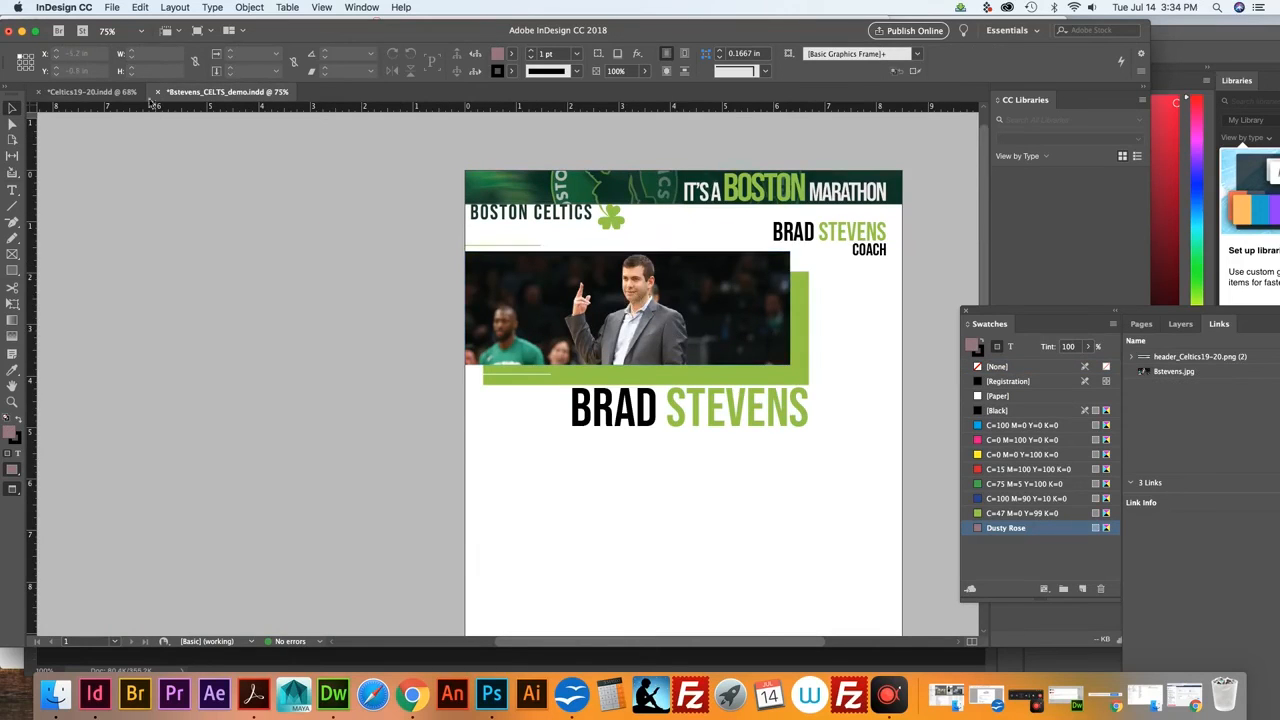
{"action": "left_click", "coordinate": [90, 91]}
{"action": "scroll", "coordinate": [428, 310], "scroll_direction": "down", "scroll_amount": 1}
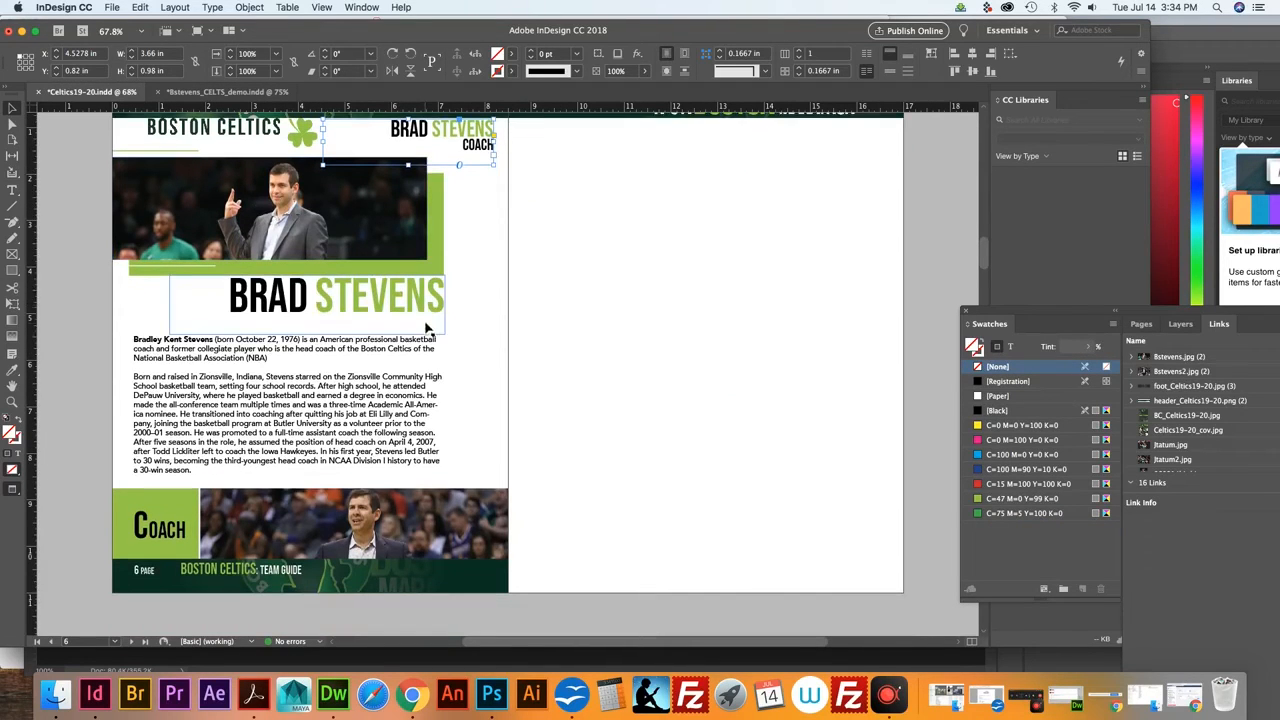
{"action": "left_click", "coordinate": [312, 396]}
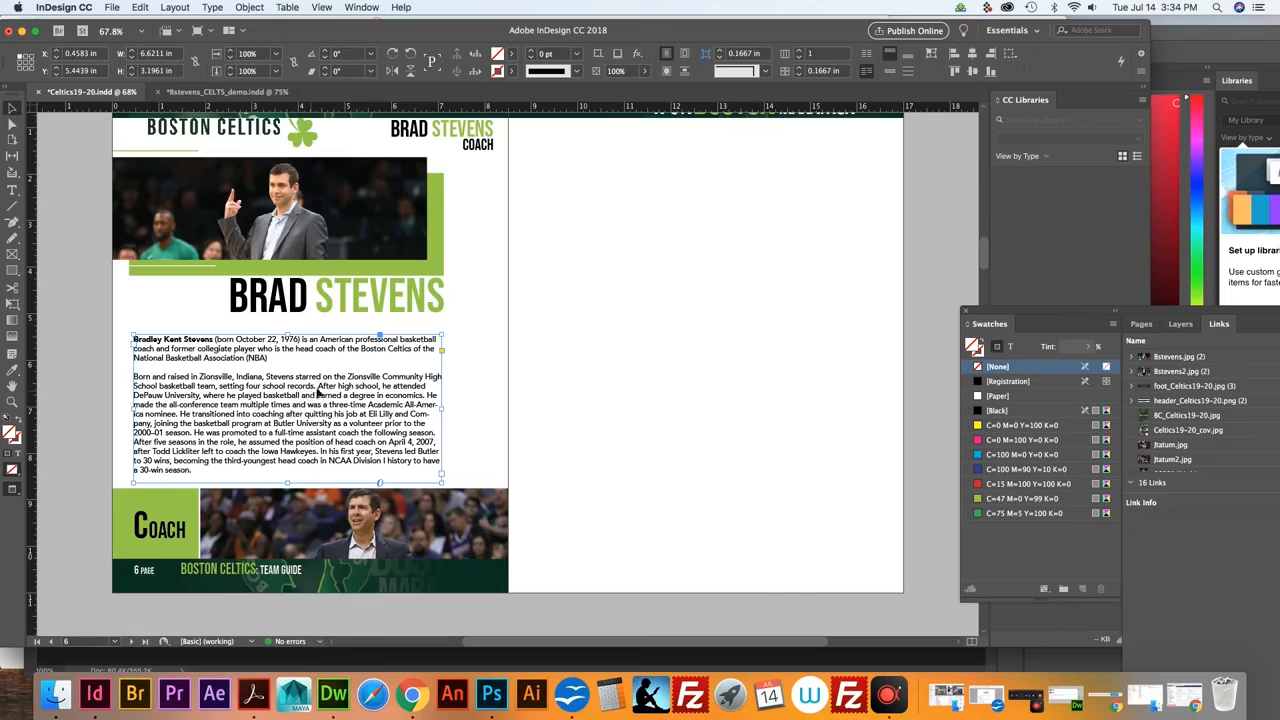
{"action": "left_click", "coordinate": [242, 92]}
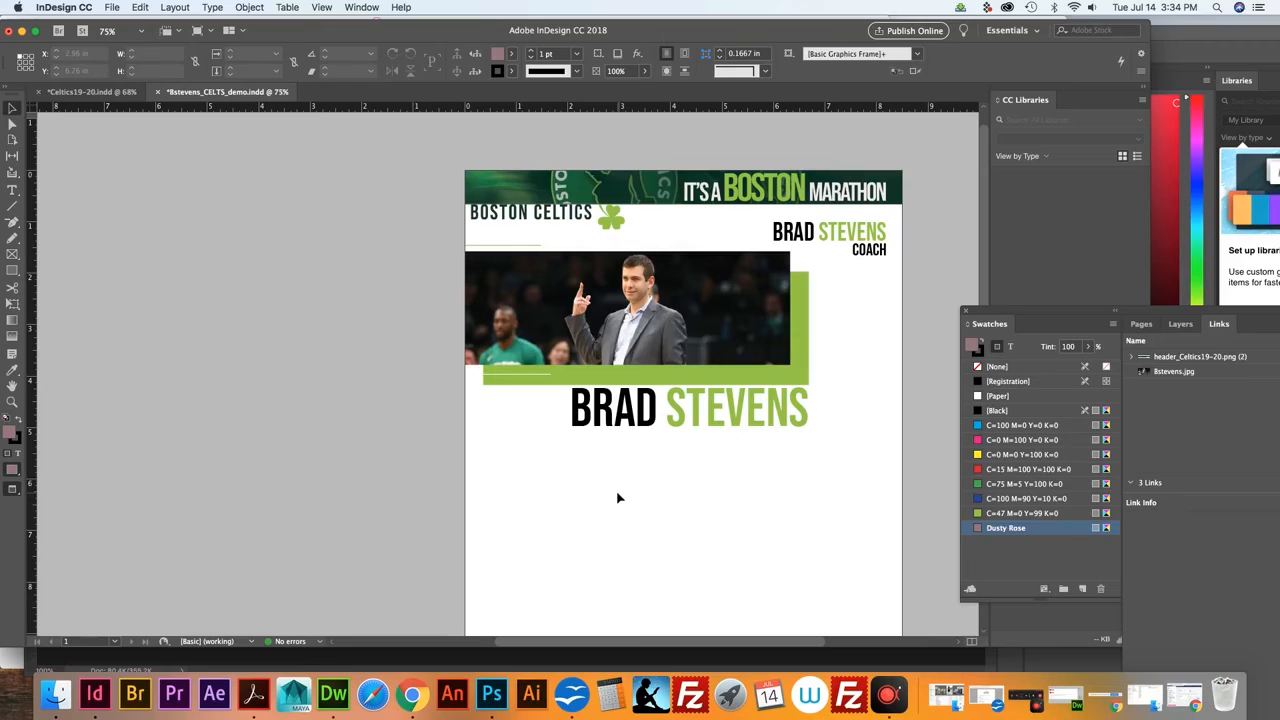
{"action": "key", "text": "super+v"}
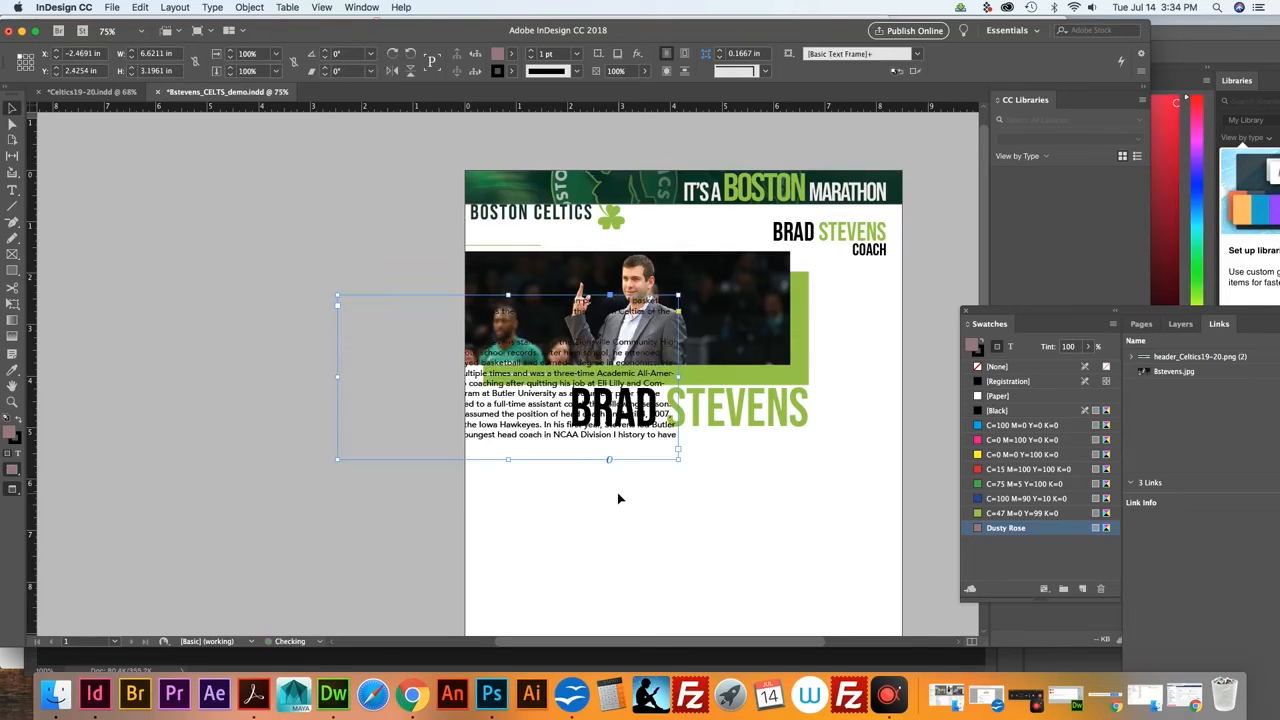
{"action": "left_click_drag", "start_coordinate": [521, 416], "coordinate": [650, 541]}
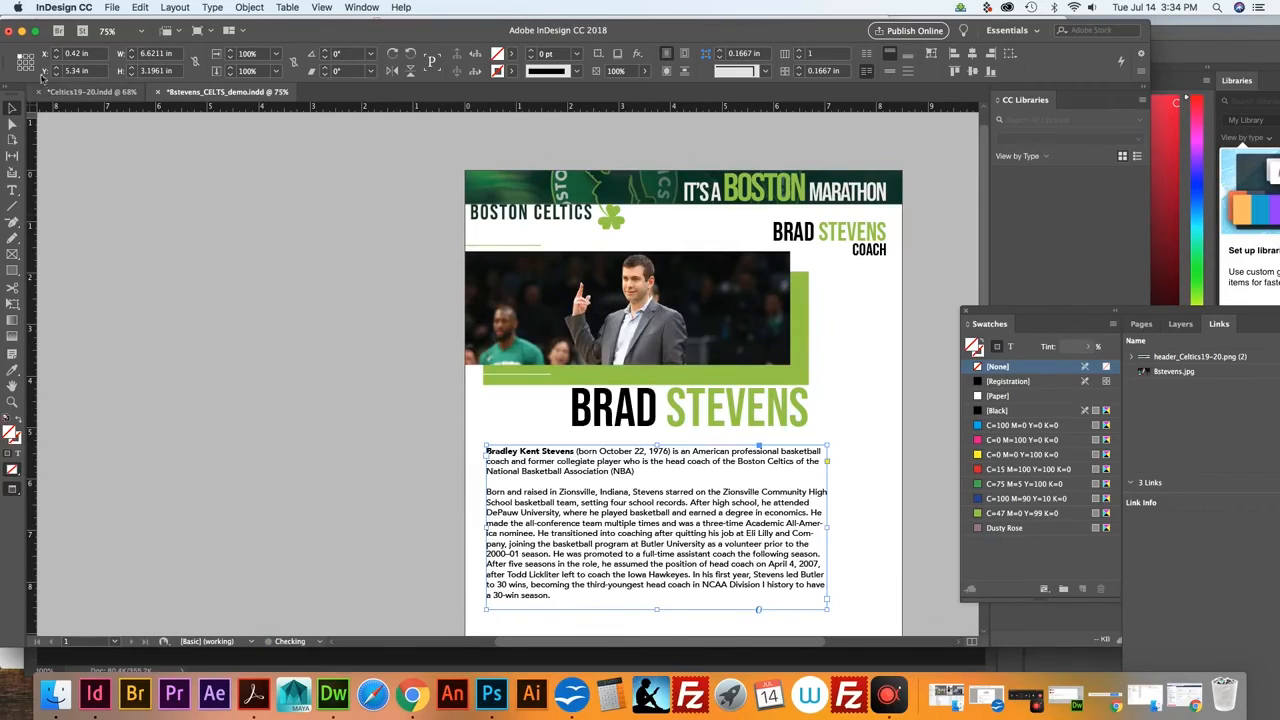
Compare the biography's placement with the reference page and nudge its frame to about X 0.4061 in, Y 5.2428 in
{"action": "left_click", "coordinate": [92, 91]}
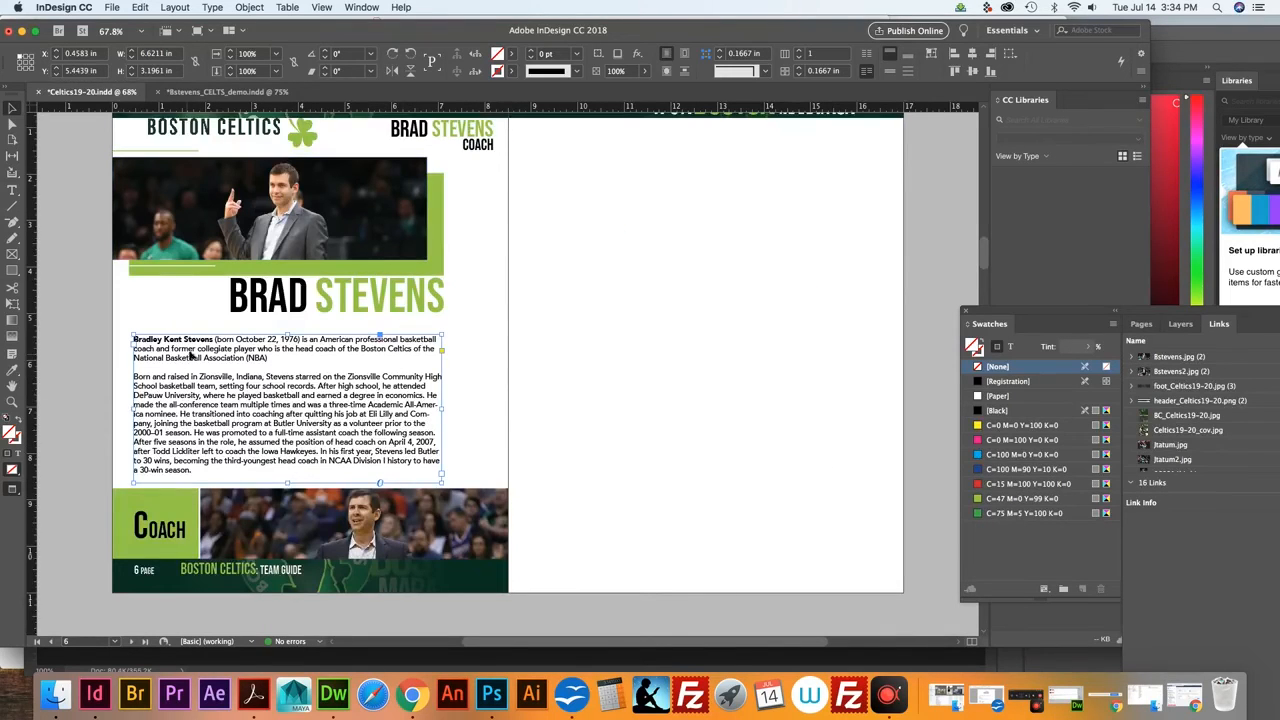
{"action": "left_click", "coordinate": [215, 93]}
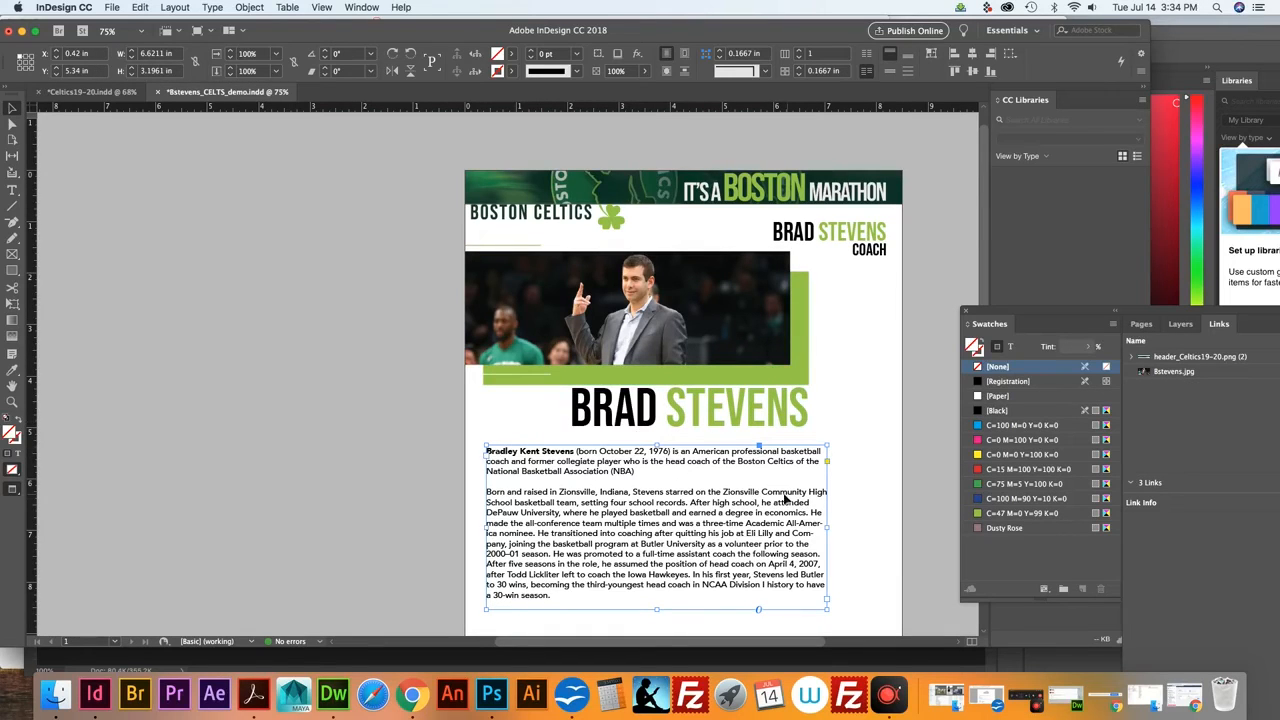
{"action": "key", "text": "Up"}
{"action": "key", "text": "Up"}
{"action": "key", "text": "Up"}
{"action": "key", "text": "Up"}
{"action": "key", "text": "Up"}
{"action": "key", "text": "Up"}
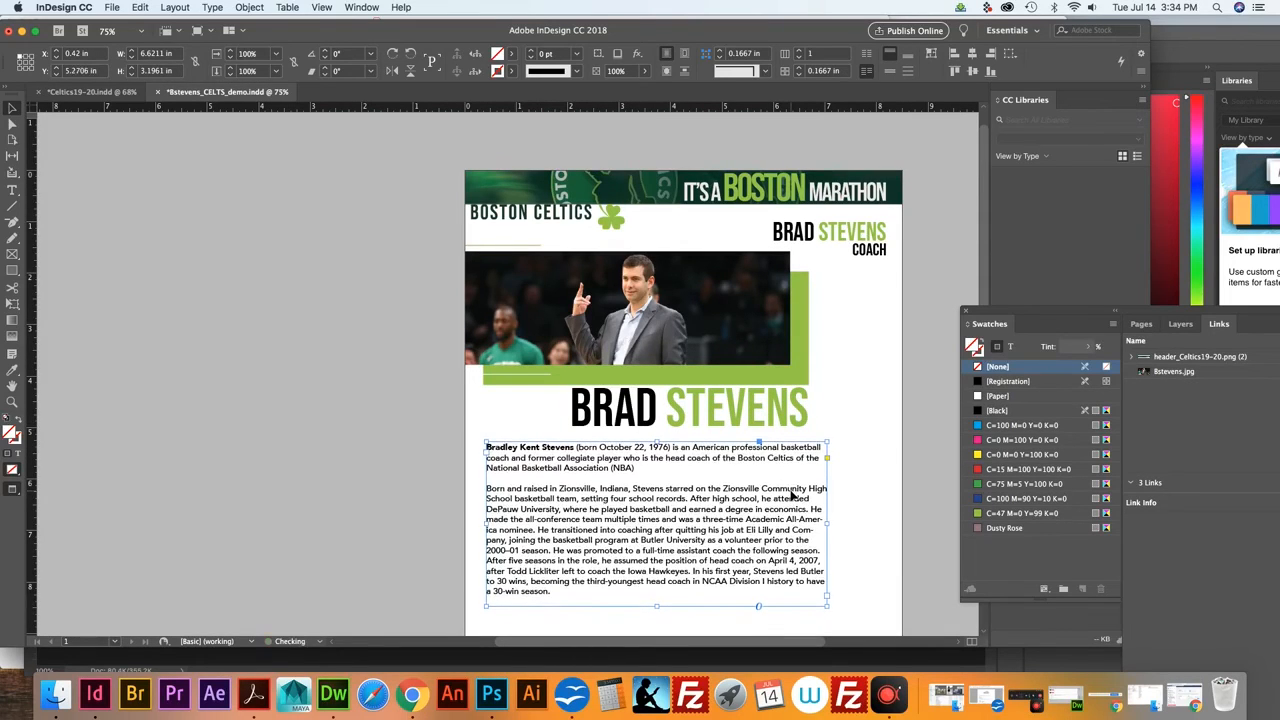
{"action": "key", "text": "Left"}
{"action": "key", "text": "Up"}
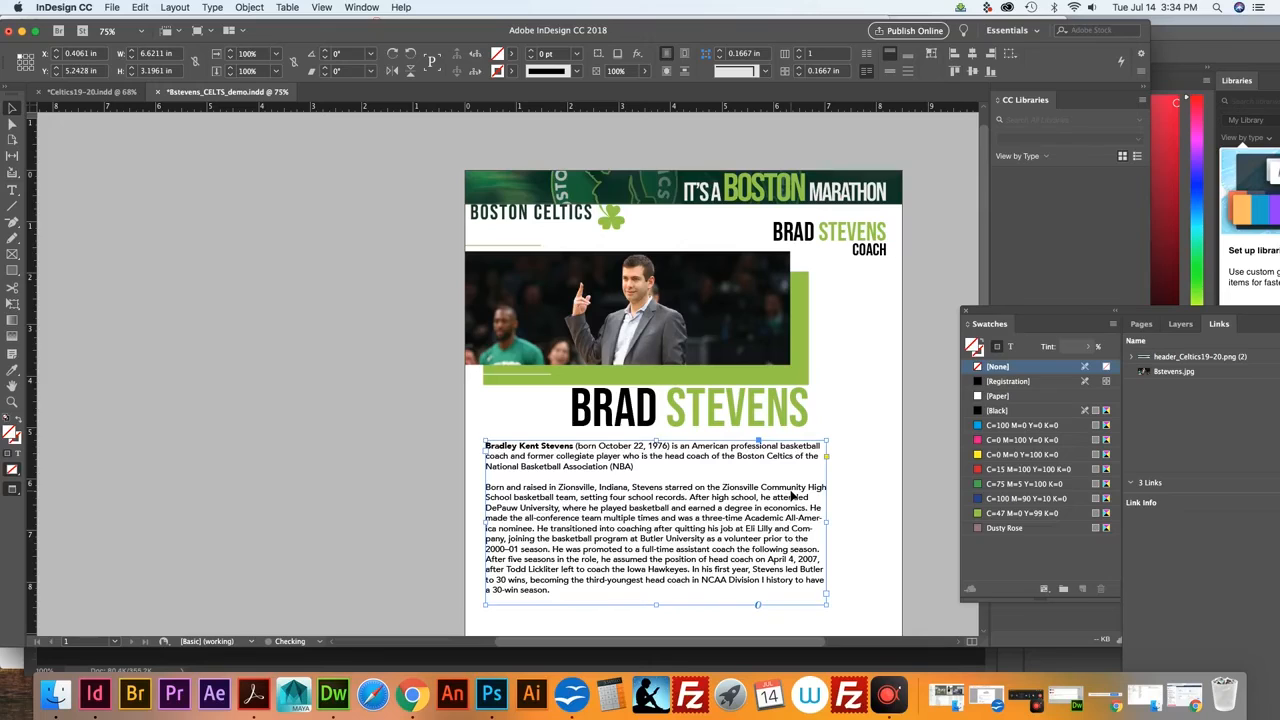
Delete all the biography text from the demo page's frame, keeping the empty frame
{"action": "double_click", "coordinate": [596, 541]}
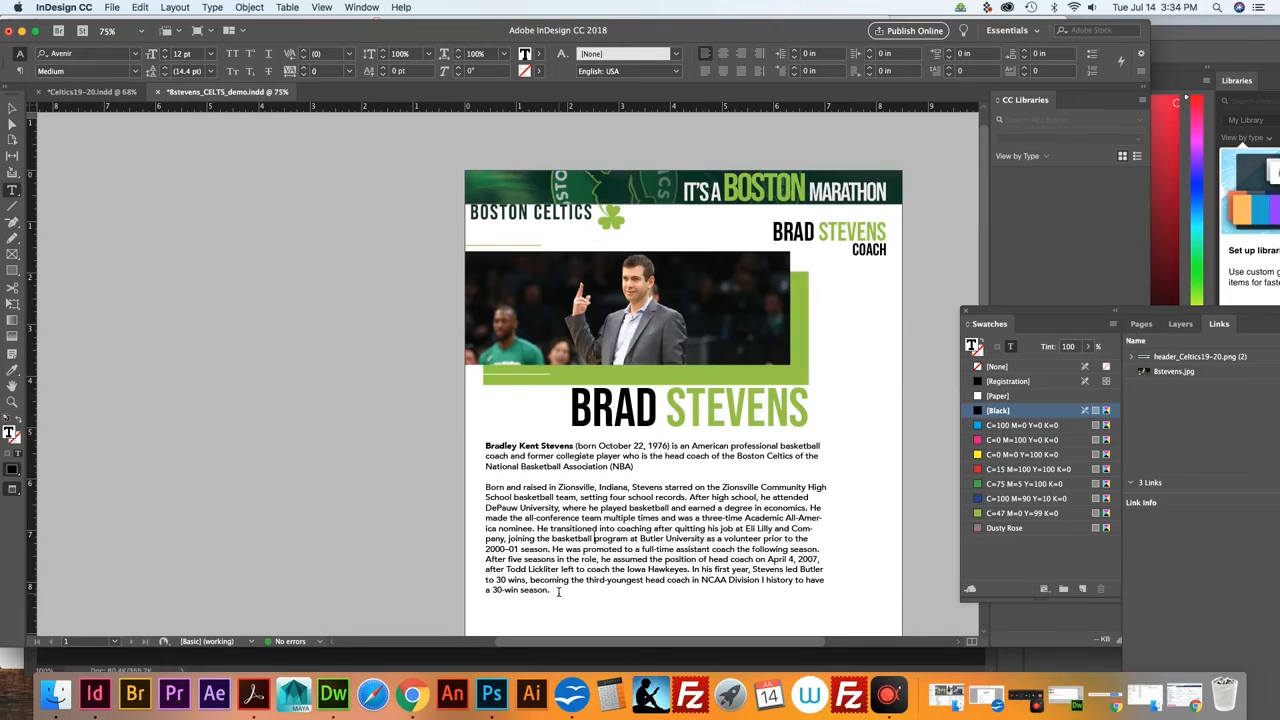
{"action": "left_click_drag", "start_coordinate": [558, 591], "coordinate": [476, 430]}
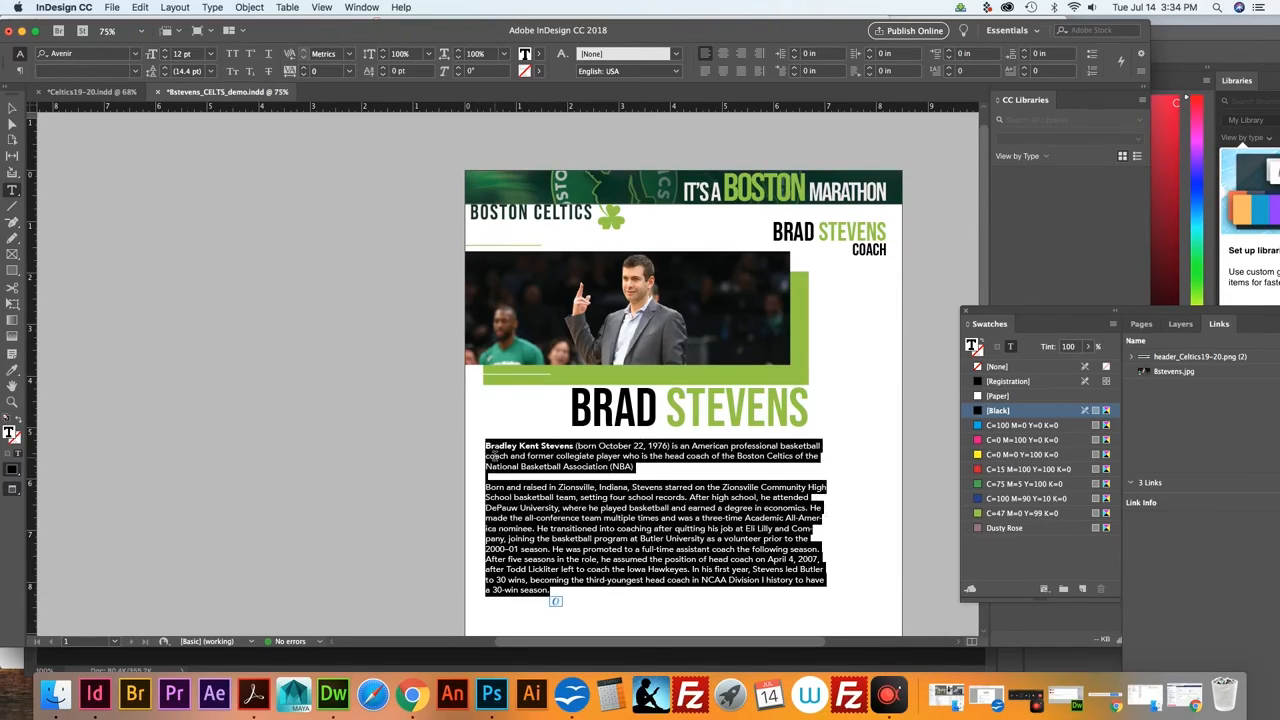
{"action": "key", "text": "BackSpace"}
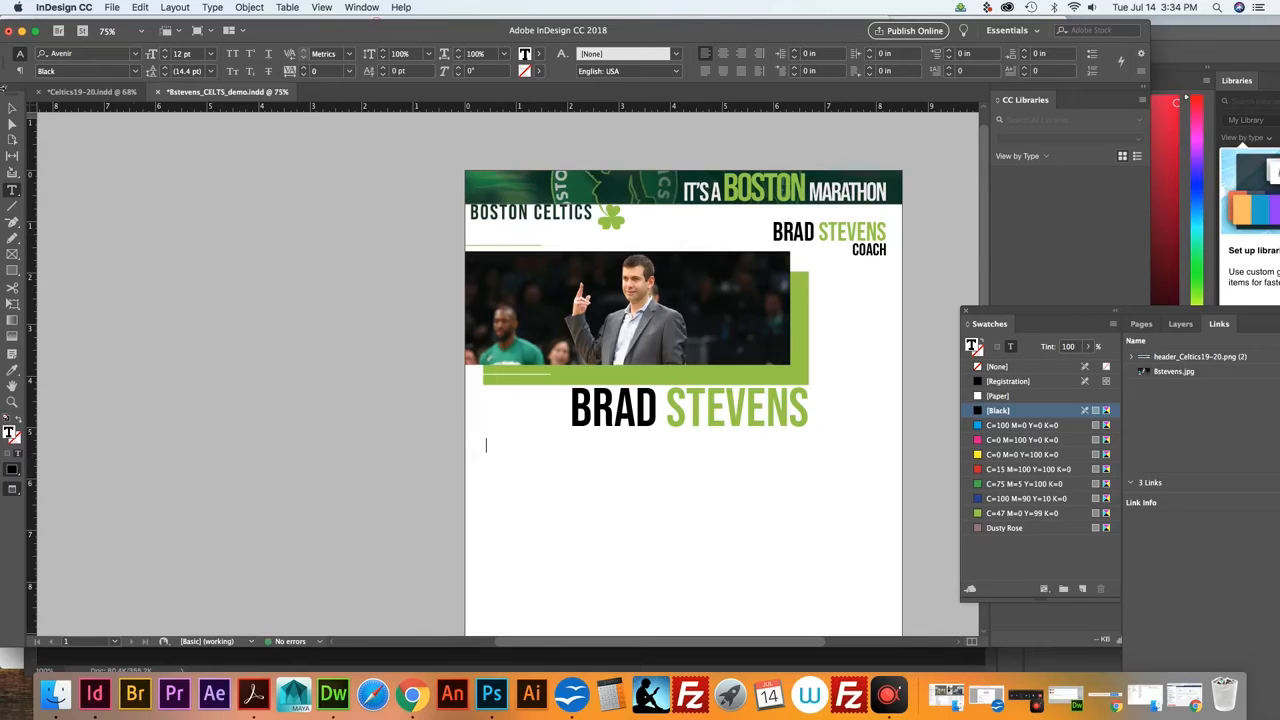
{"action": "key", "text": "Escape"}
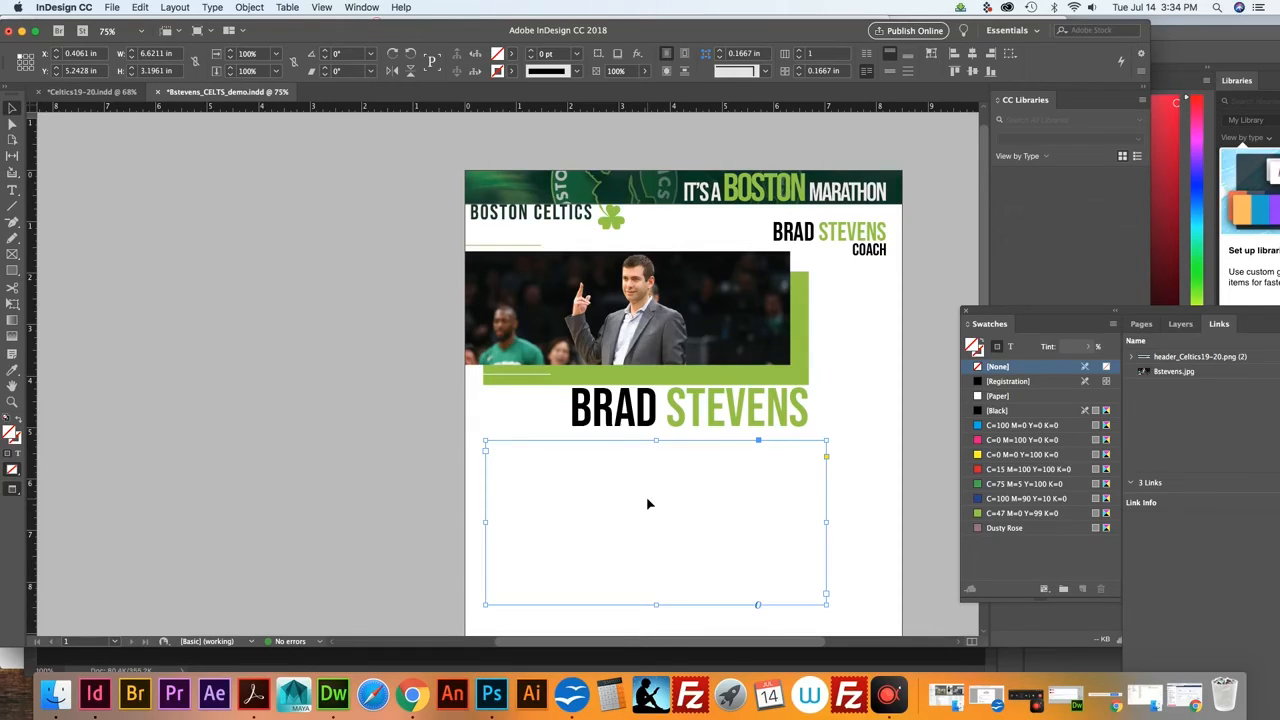
Check the biography on the reference page and shorten the empty text frame from its lower edge to about 1.7772 in high
{"action": "left_click", "coordinate": [90, 91]}
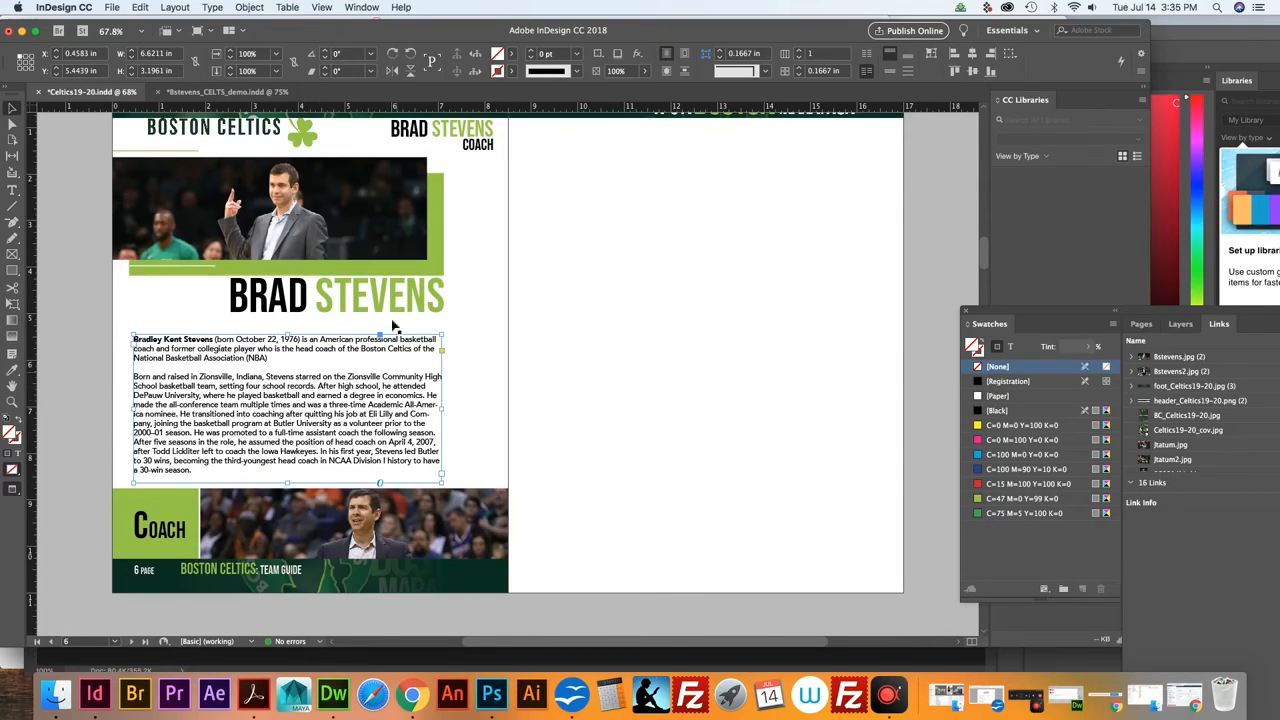
{"action": "left_click", "coordinate": [228, 91]}
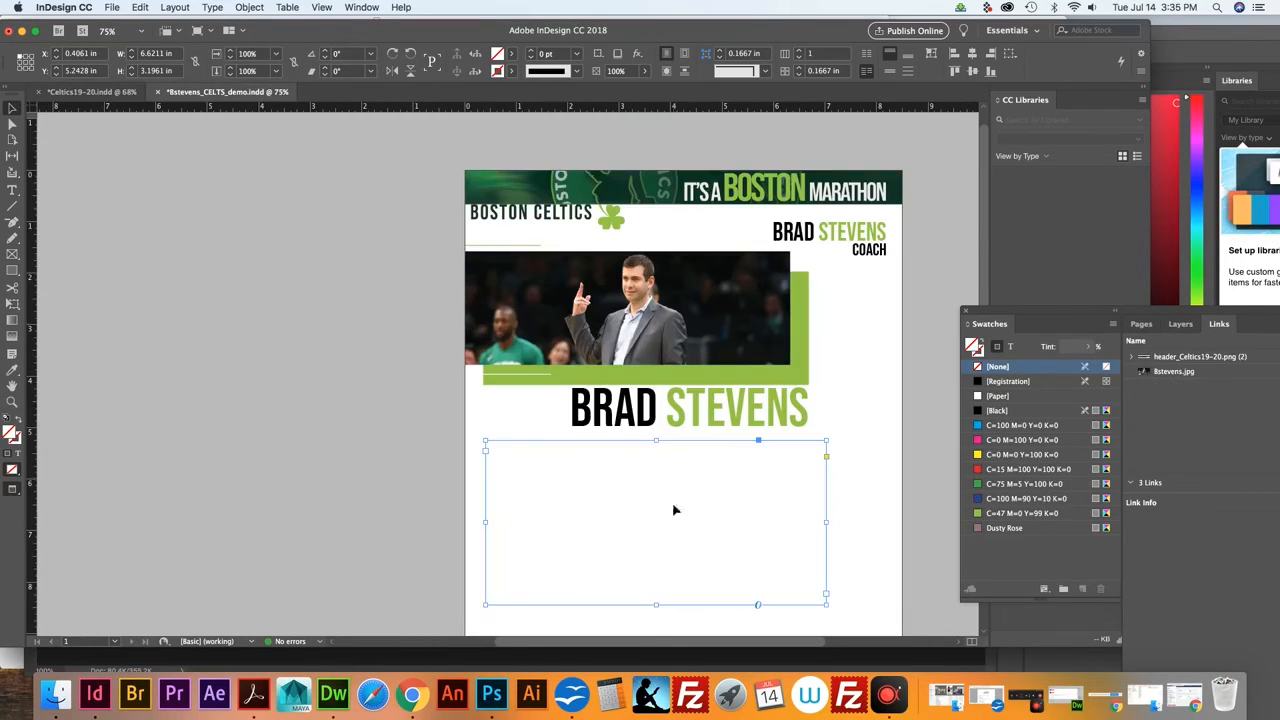
{"action": "left_click_drag", "start_coordinate": [656, 604], "coordinate": [656, 531]}
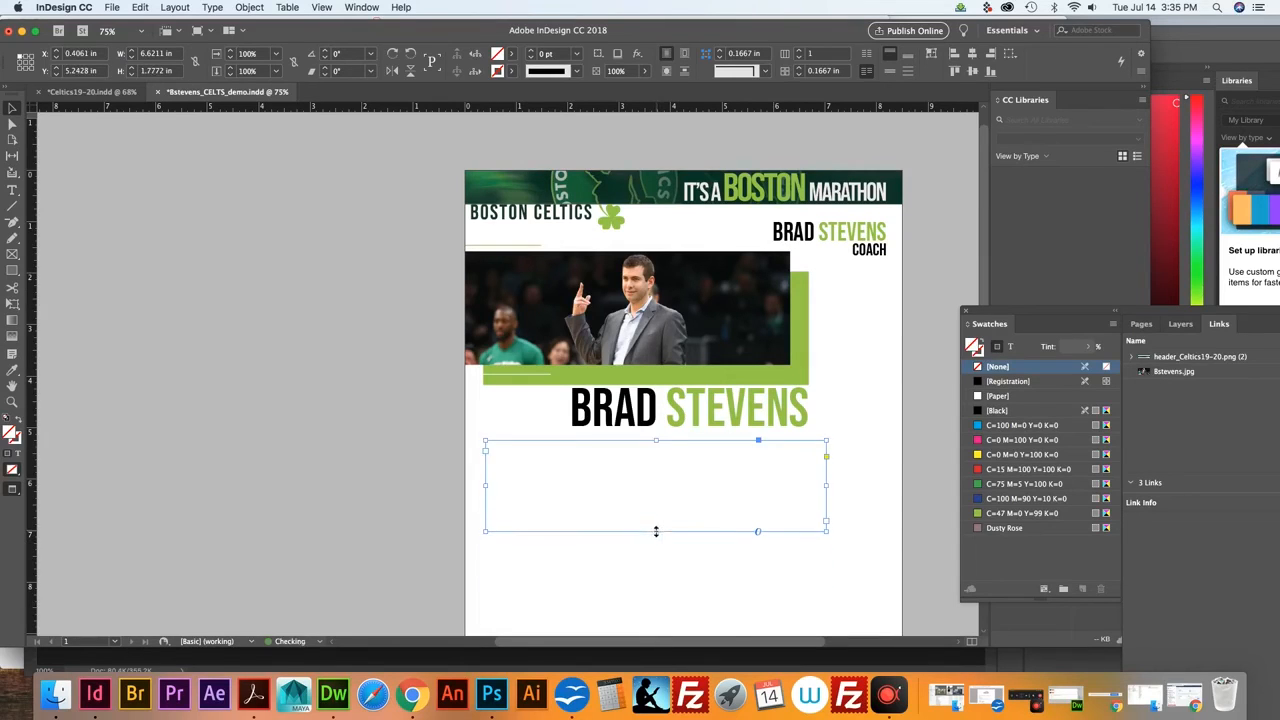
Copy the full biography text from the Celtics19-20 reference page and paste it into the shortened frame on the demo page
{"action": "left_click", "coordinate": [108, 95]}
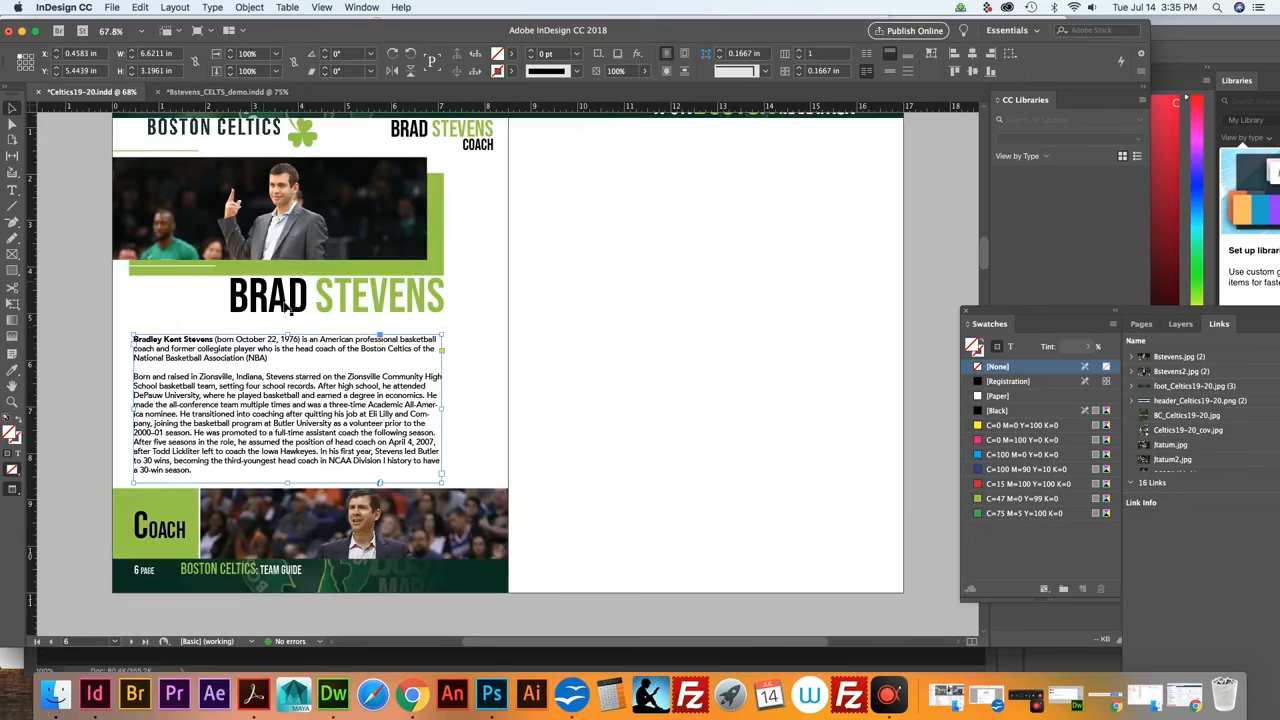
{"action": "double_click", "coordinate": [215, 423]}
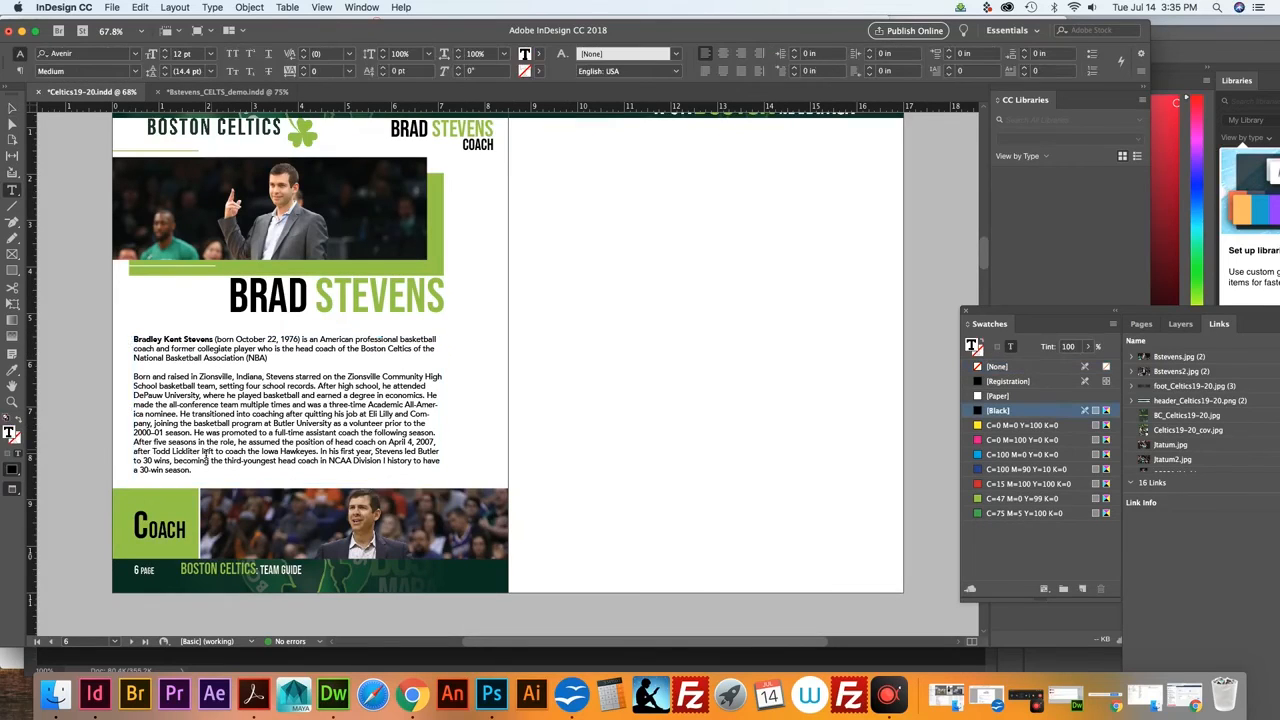
{"action": "left_click_drag", "start_coordinate": [193, 471], "coordinate": [132, 334]}
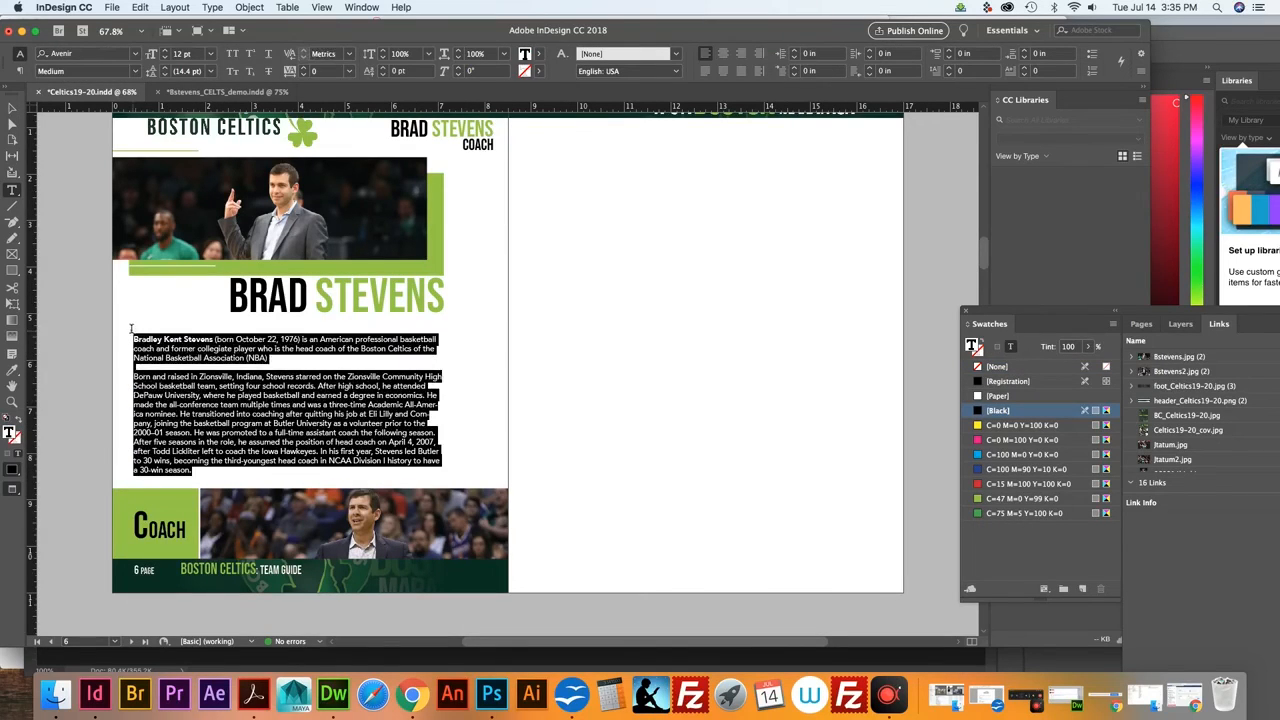
{"action": "right_click", "coordinate": [241, 351]}
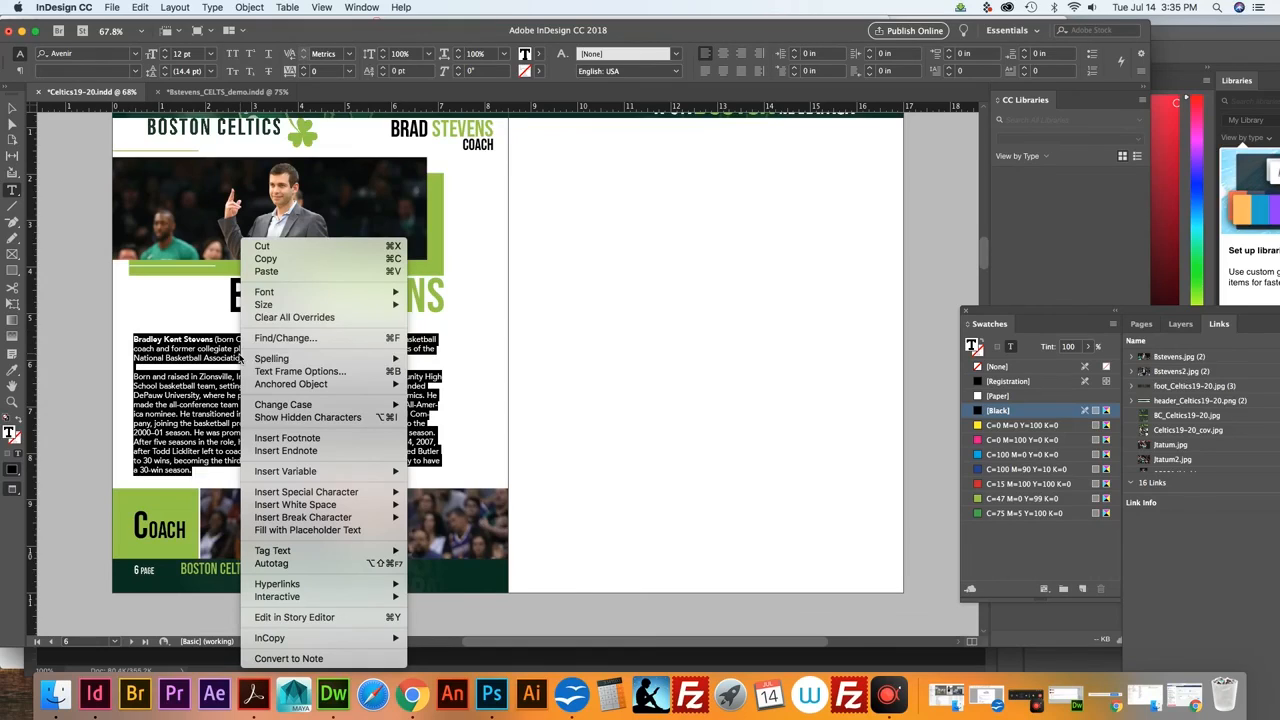
{"action": "left_click", "coordinate": [265, 260]}
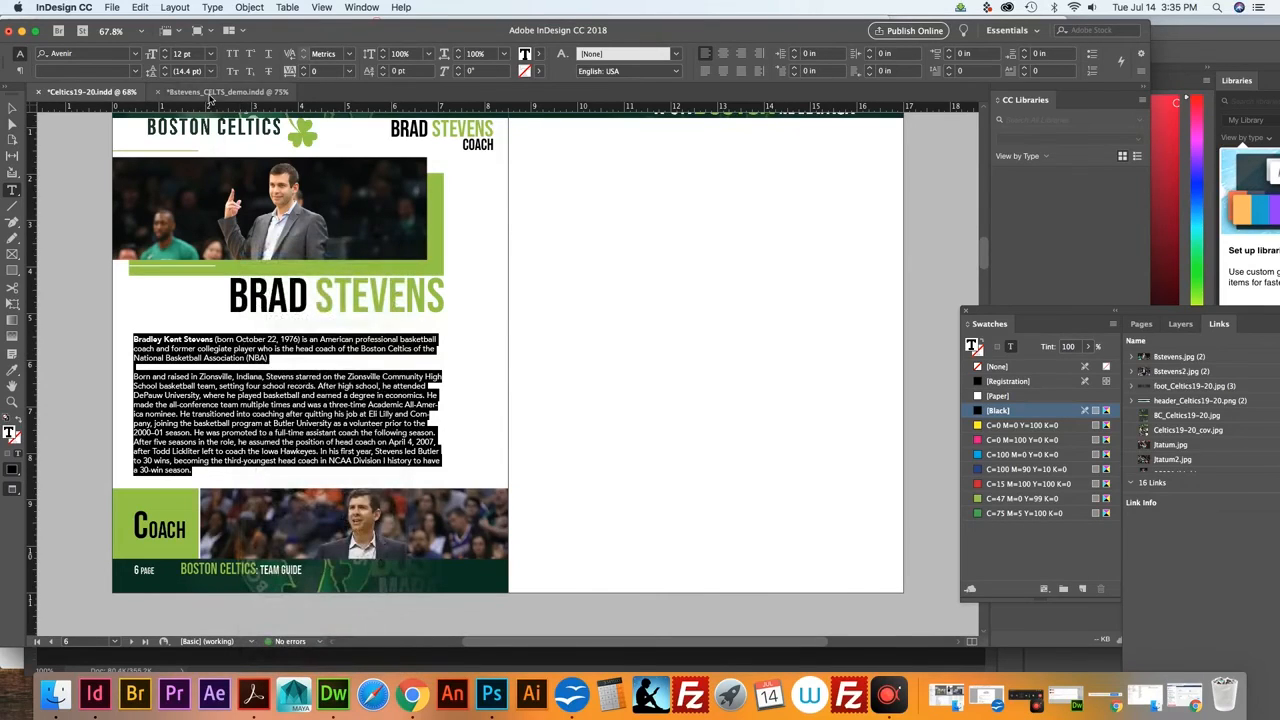
{"action": "left_click", "coordinate": [227, 91]}
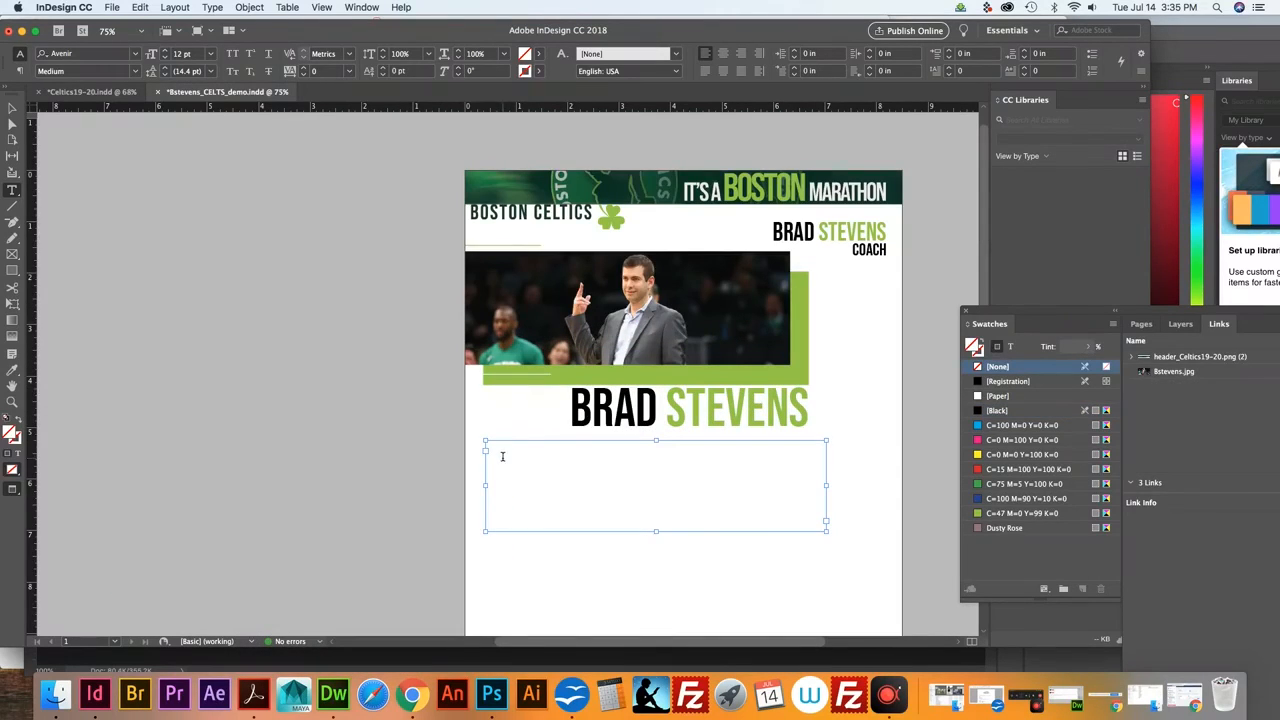
{"action": "left_click", "coordinate": [502, 456]}
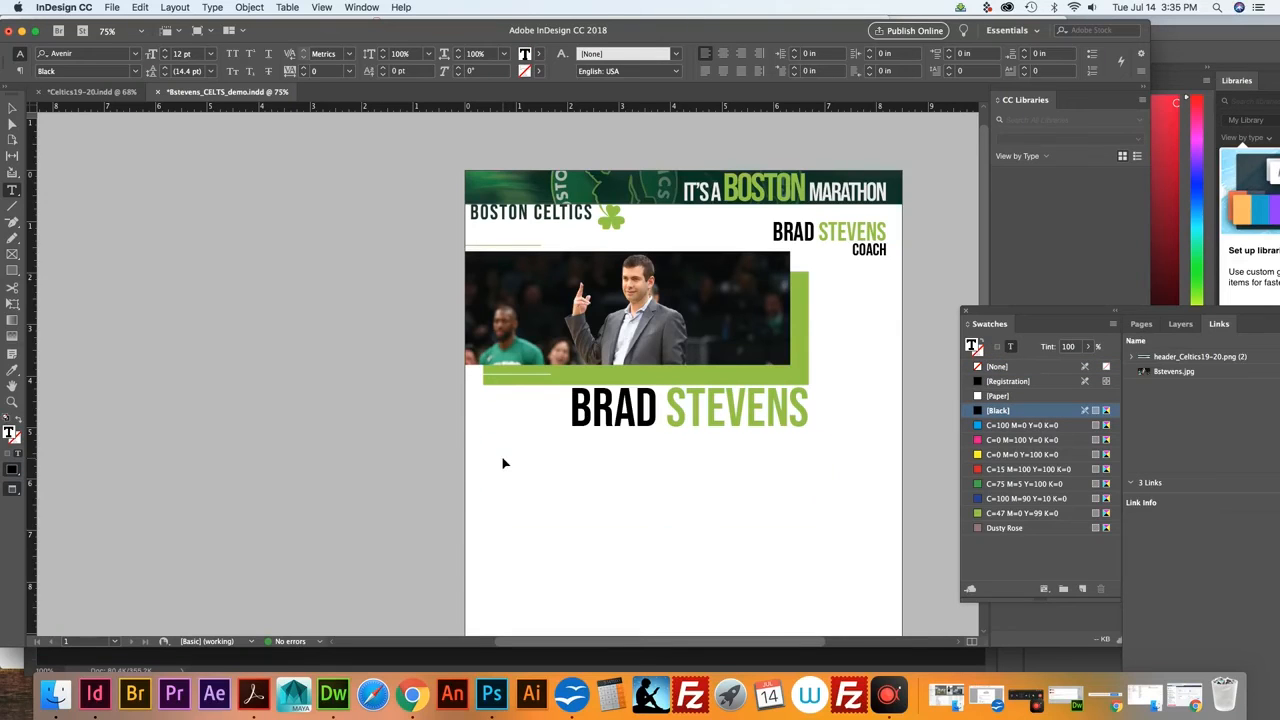
{"action": "key", "text": "super+v"}
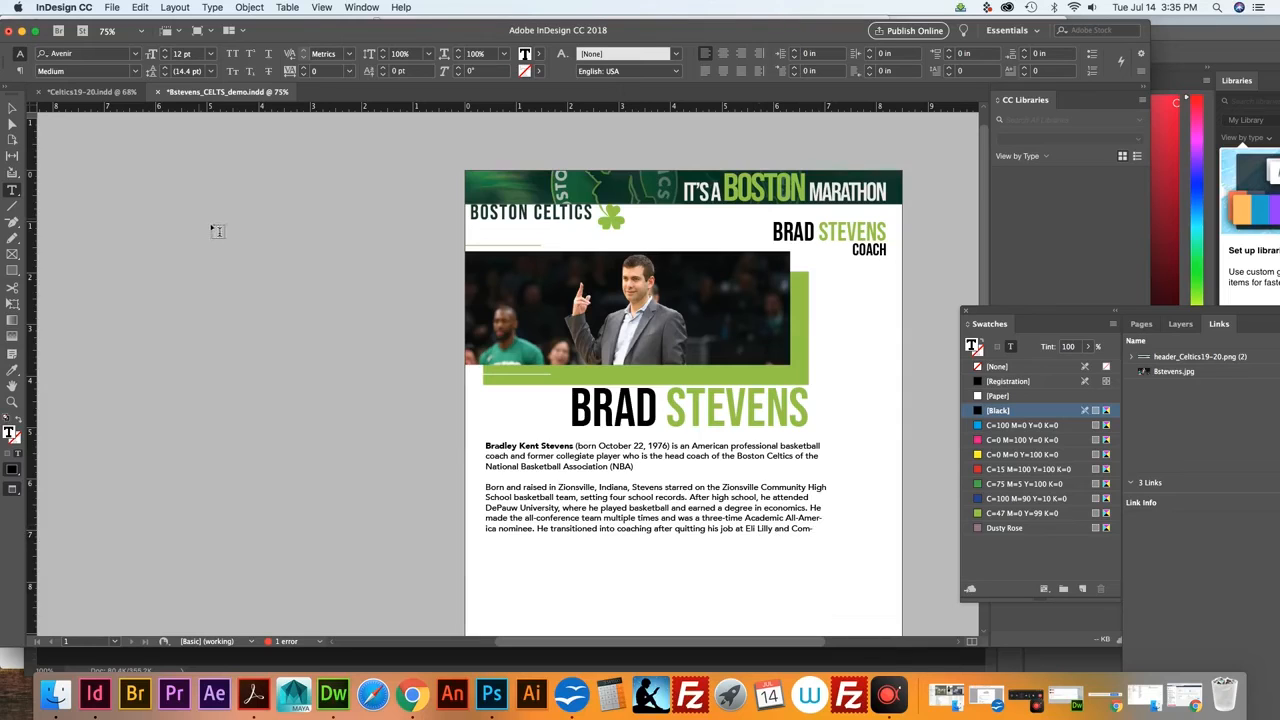
Locate "Eli Lilly and Com-" in the reference biography, then select the demo page's biography frame to examine its overset text indicator
{"action": "left_click", "coordinate": [85, 92]}
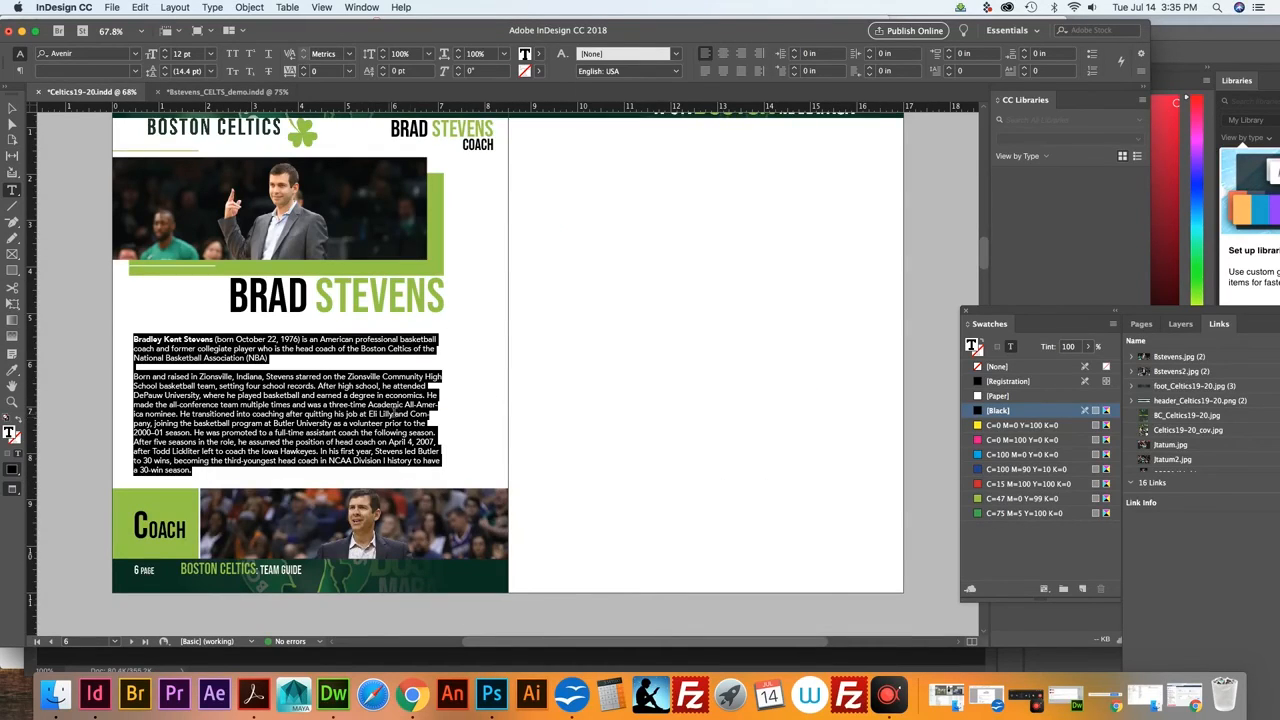
{"action": "left_click", "coordinate": [397, 413]}
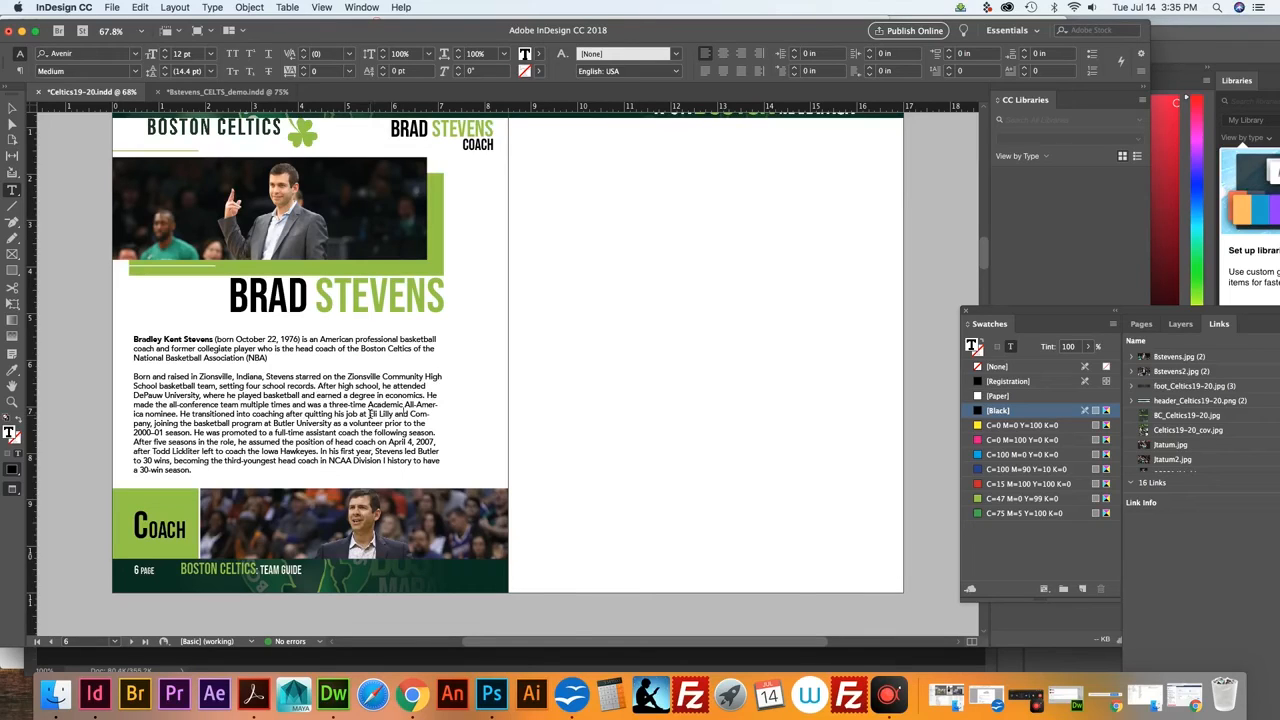
{"action": "left_click_drag", "start_coordinate": [371, 414], "coordinate": [435, 424]}
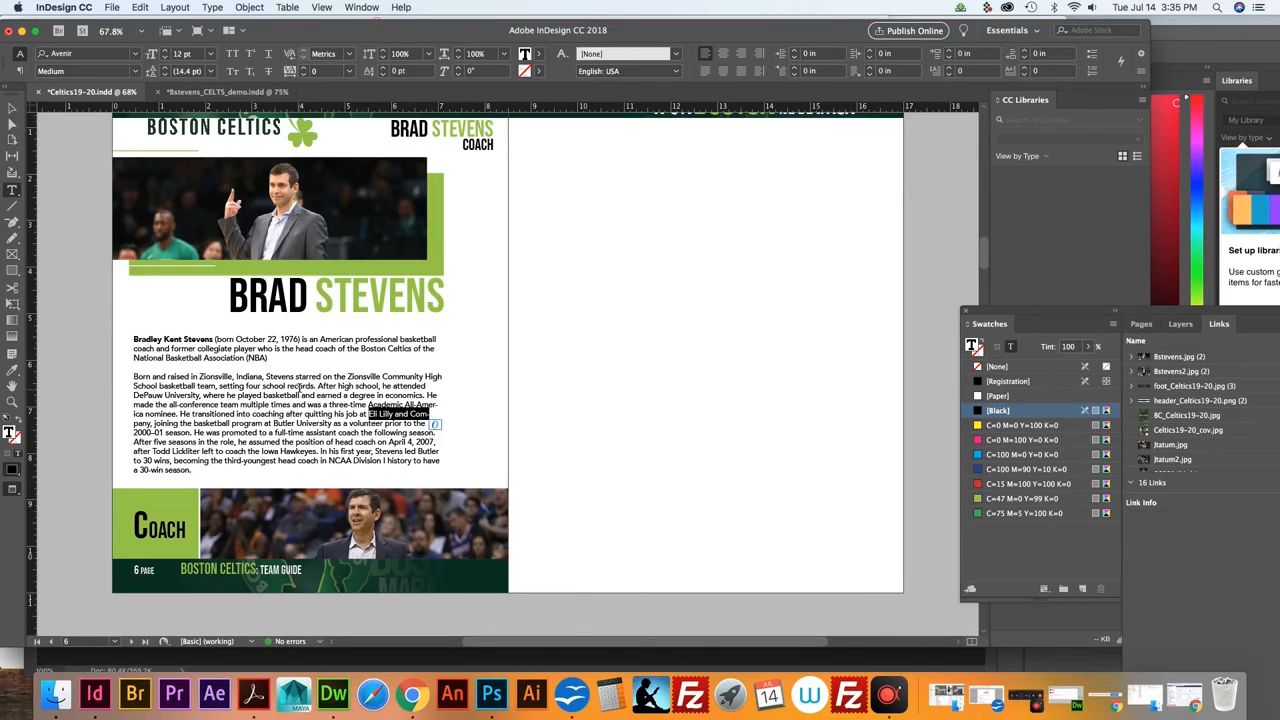
{"action": "left_click", "coordinate": [215, 92]}
{"action": "left_click", "coordinate": [12, 107]}
{"action": "left_click", "coordinate": [495, 456]}
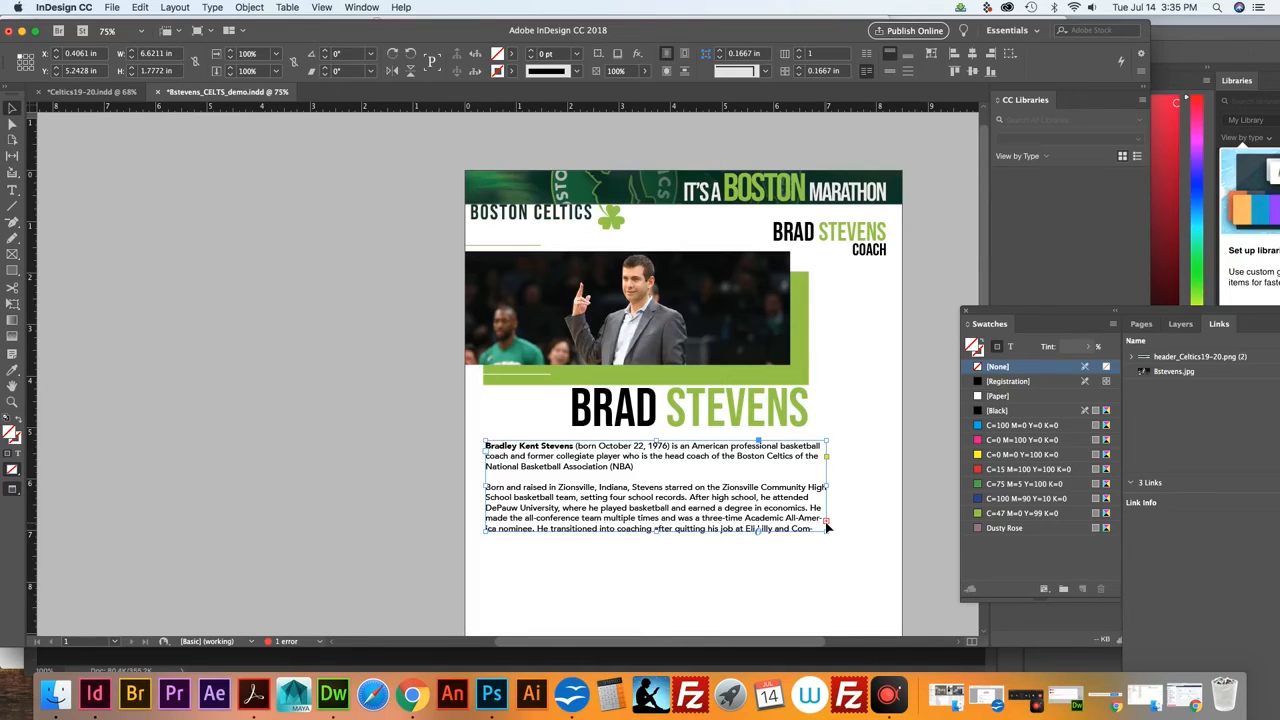
Switch to the Facebook live stream in Chrome, post the comment "Red Block (plus sign inside; text) ..... refers to text that is not visible contained in block", and like it
{"action": "left_click", "coordinate": [411, 693]}
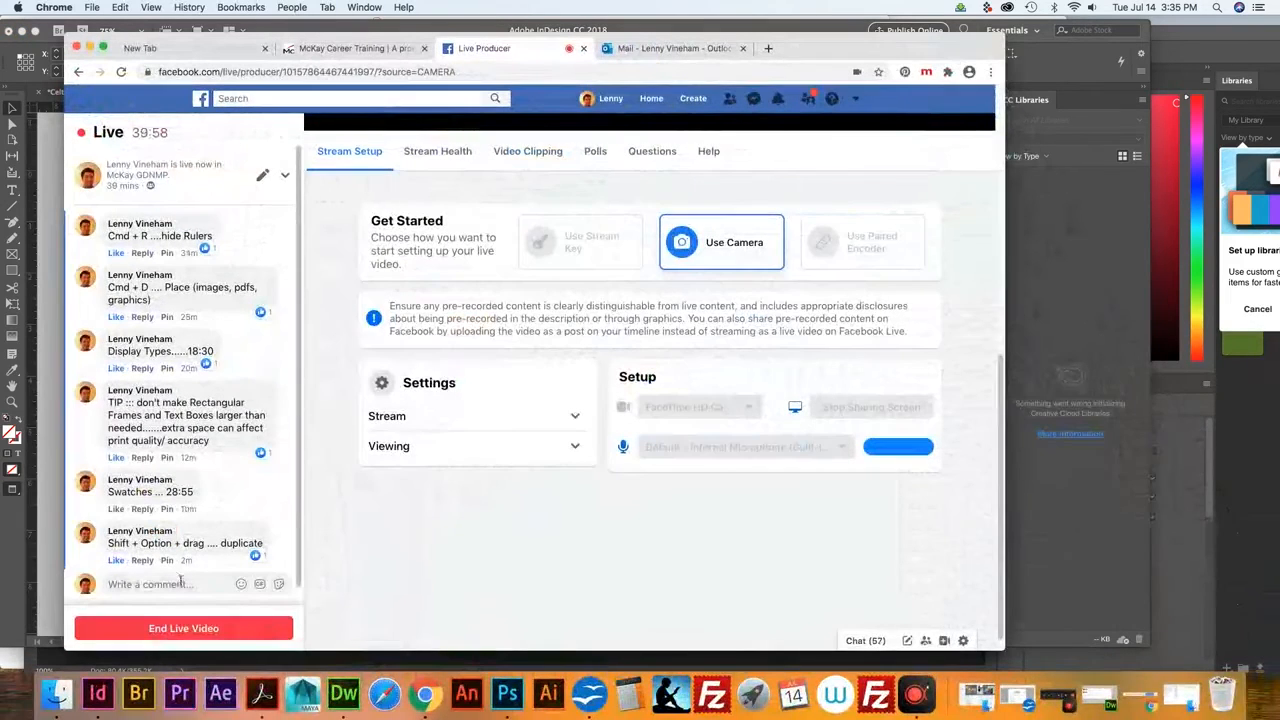
{"action": "left_click", "coordinate": [216, 589]}
{"action": "type", "text": "Red Block (pl"}
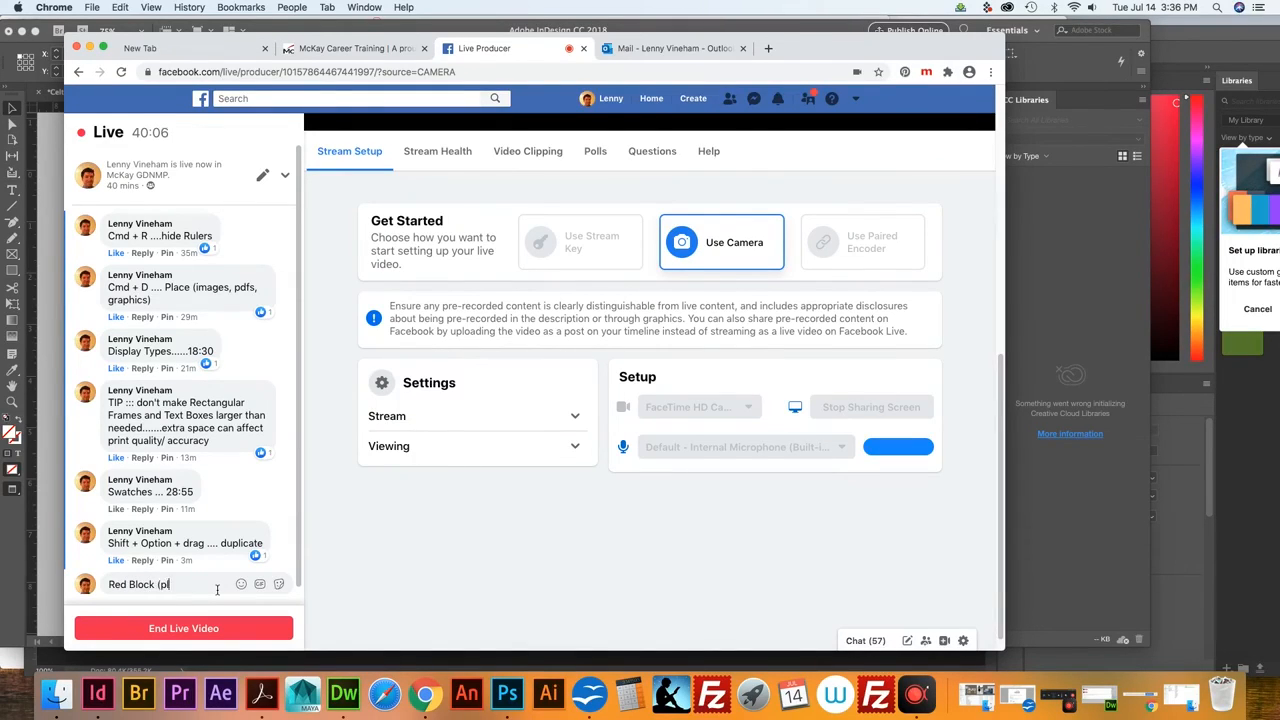
{"action": "type", "text": "us sign inside"}
{"action": "key", "text": "BackSpace"}
{"action": "type", "text": "xt"}
{"action": "type", "text": " ..... refo"}
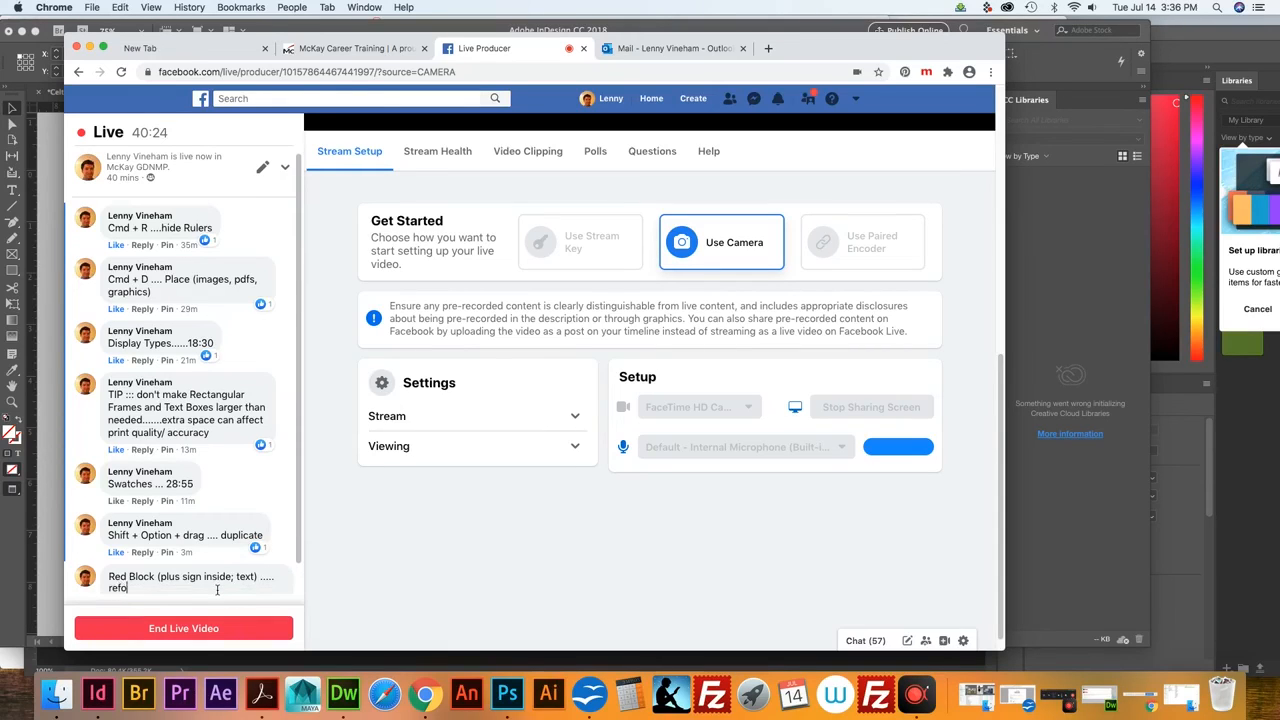
{"action": "type", "text": "to text that is not visible contained in "}
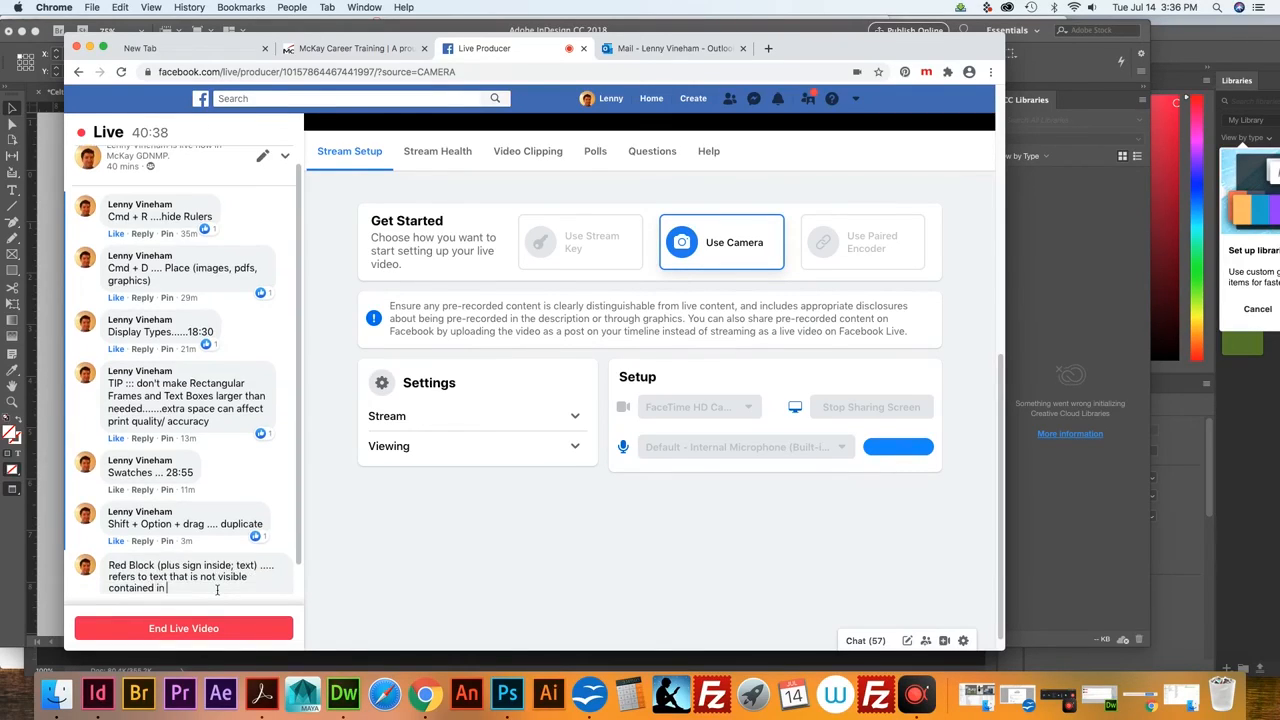
{"action": "type", "text": "blok"}
{"action": "key", "text": "Return"}
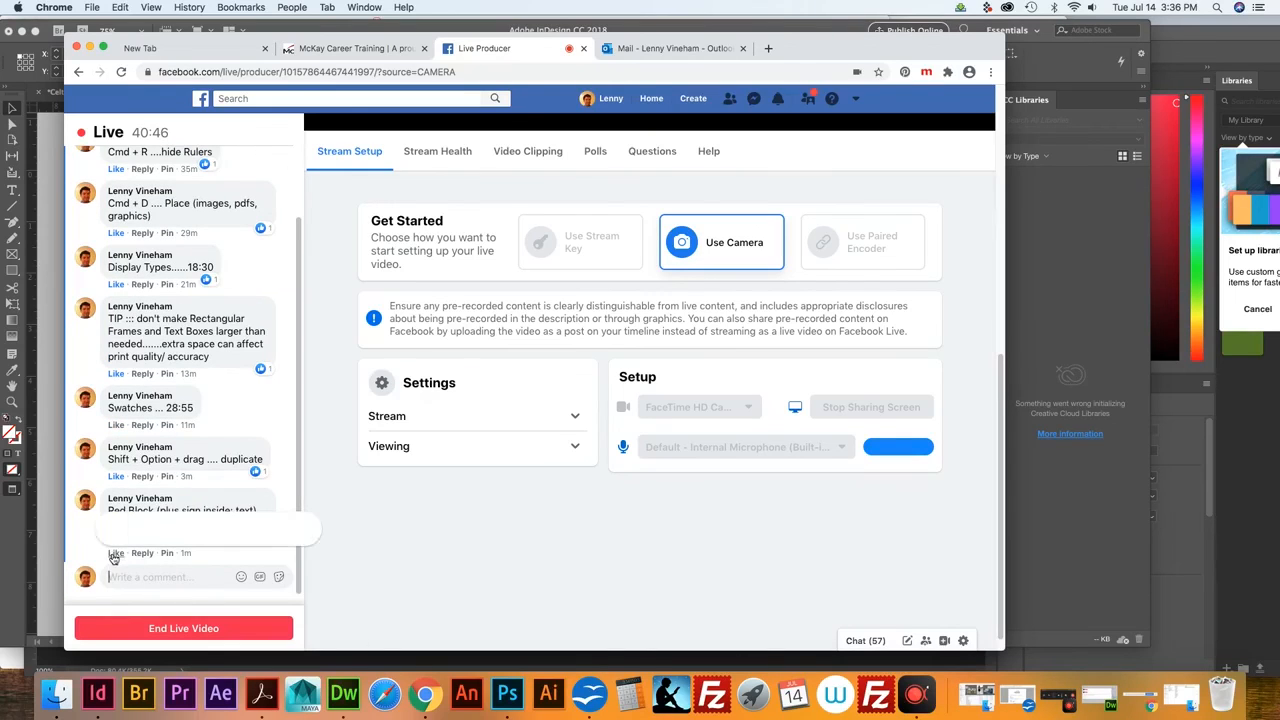
{"action": "left_click", "coordinate": [114, 553]}
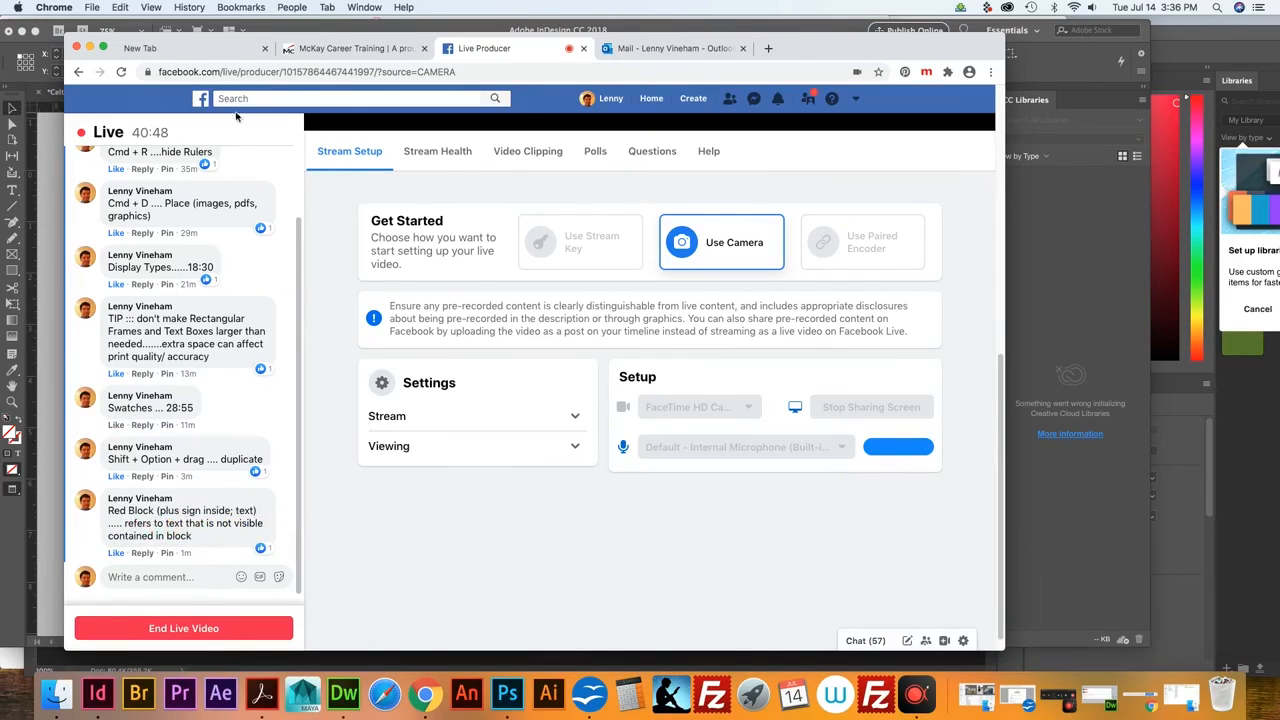
Return to InDesign and extend the demo page's biography frame from its lower edge to about 3.1172 in high, fitting all its text
{"action": "left_click", "coordinate": [294, 31]}
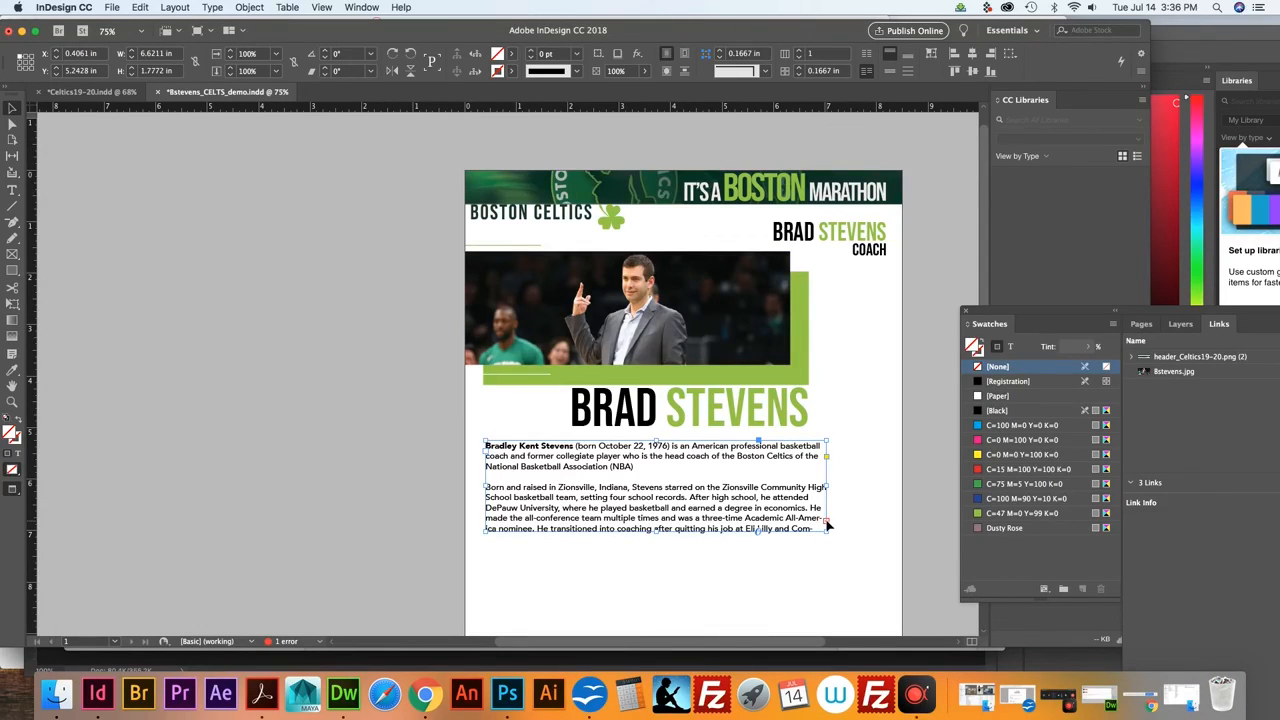
{"action": "scroll", "coordinate": [830, 515], "scroll_direction": "down", "scroll_amount": 2}
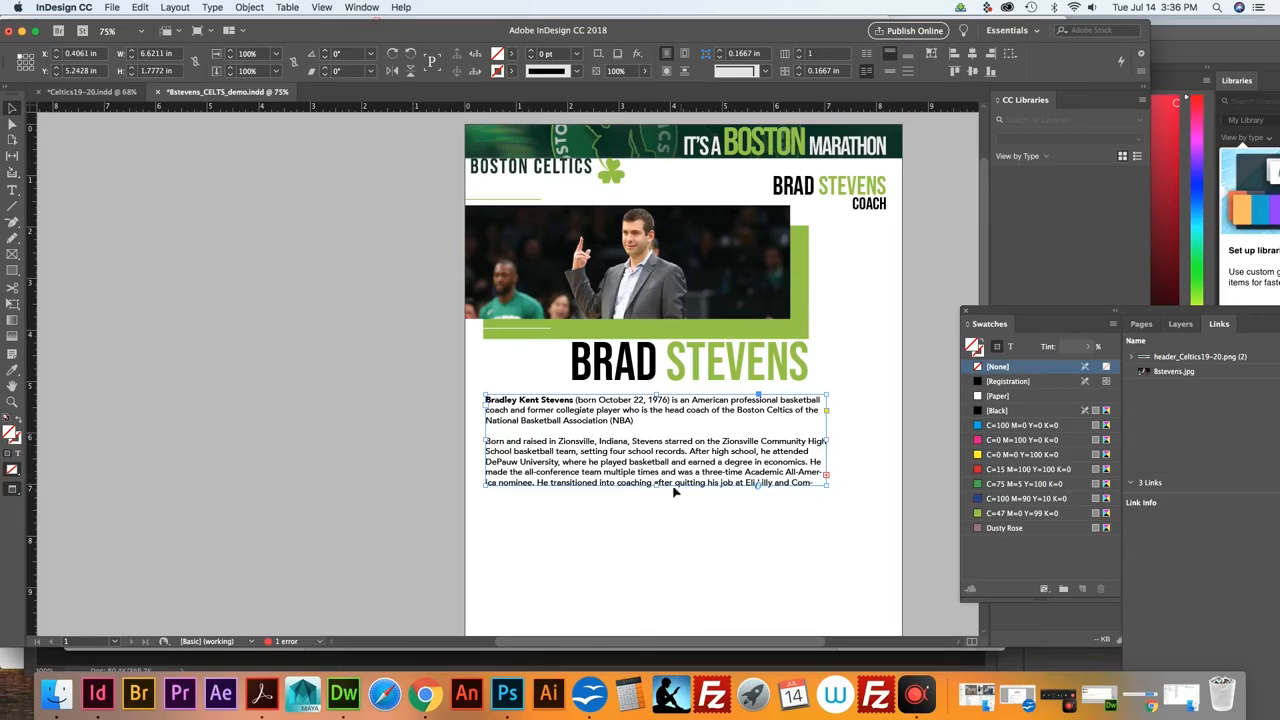
{"action": "left_click_drag", "start_coordinate": [657, 485], "coordinate": [815, 519]}
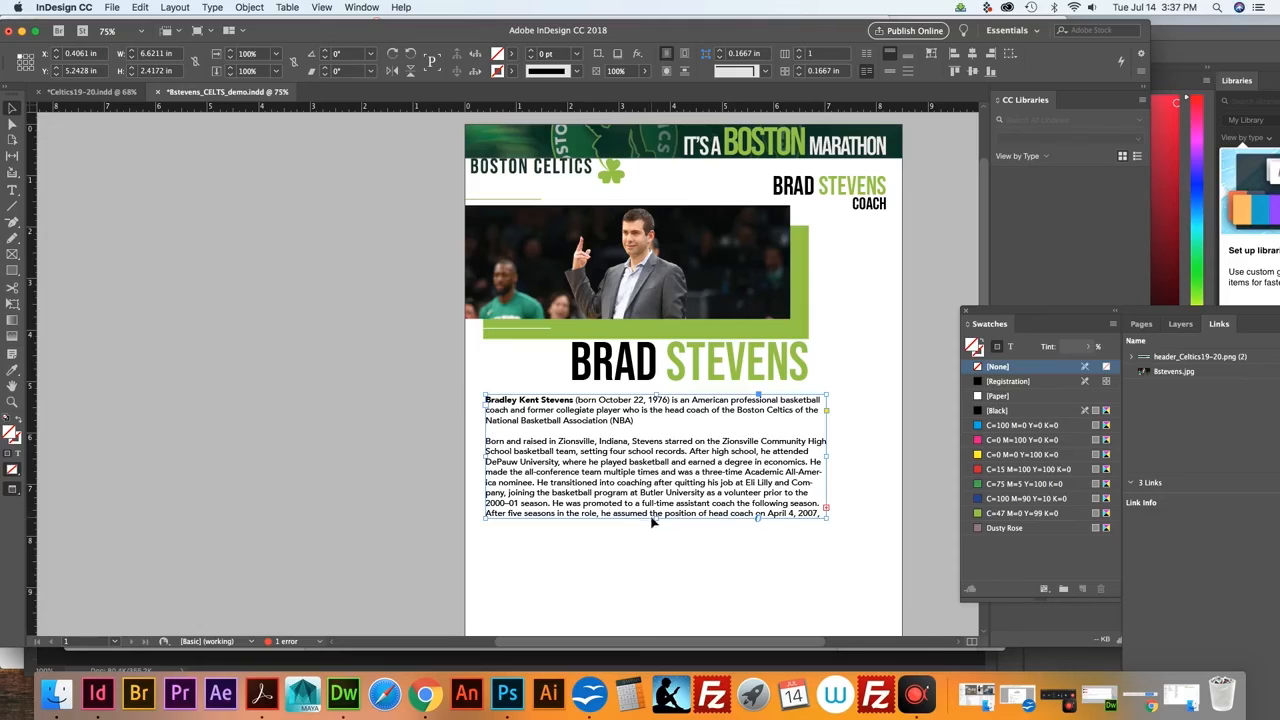
{"action": "left_click_drag", "start_coordinate": [654, 517], "coordinate": [656, 560]}
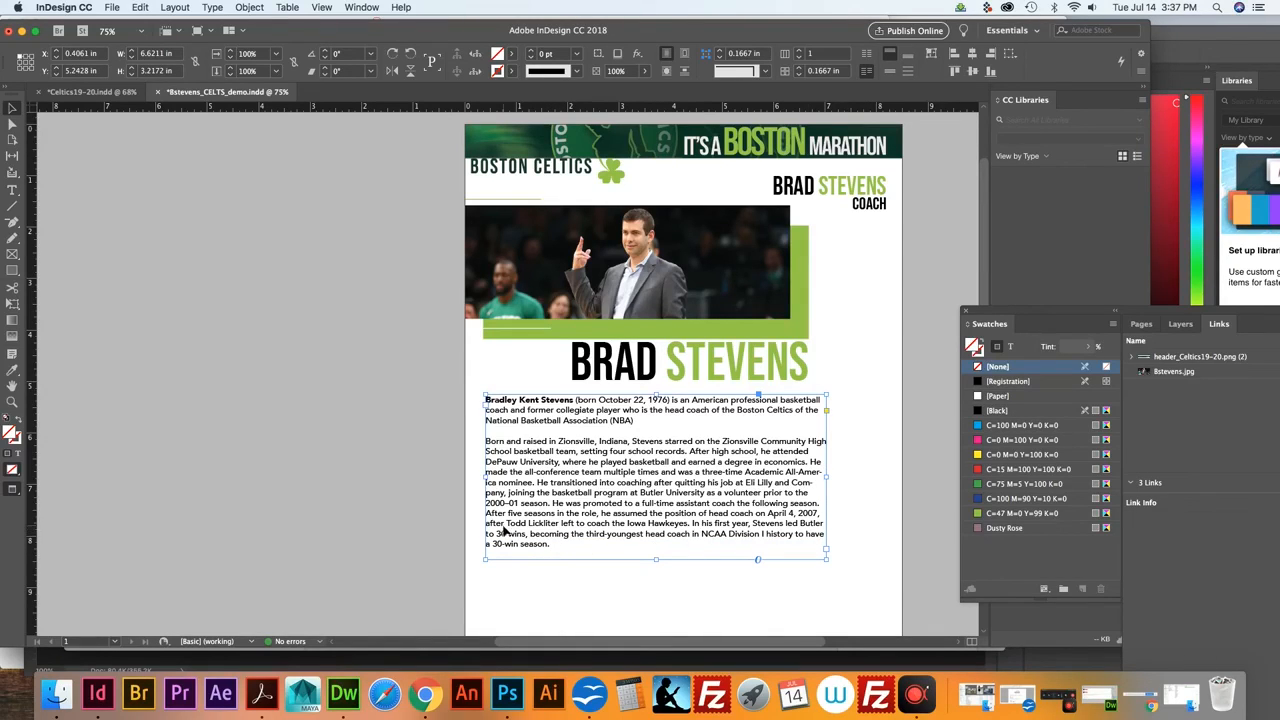
{"action": "left_click_drag", "start_coordinate": [656, 558], "coordinate": [655, 555]}
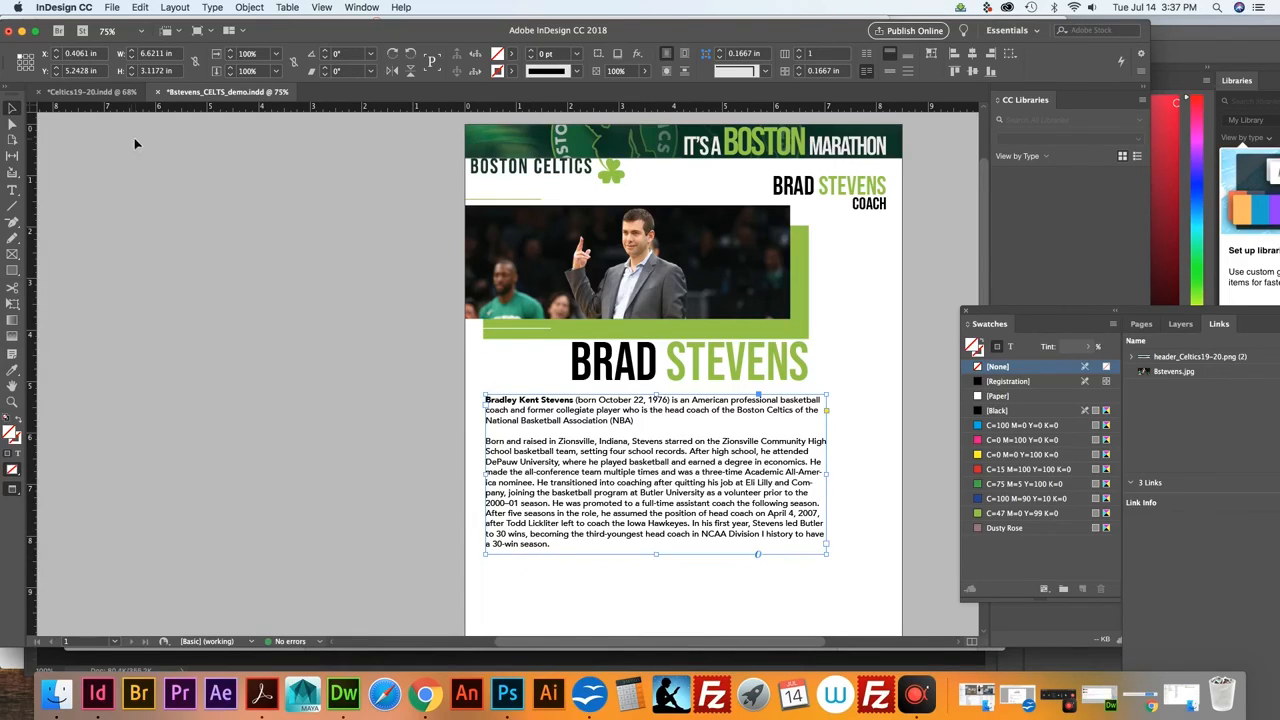
Examine the Coach photo strip, green block and footer text beneath the biography on the Celtics19-20 reference page
{"action": "left_click", "coordinate": [100, 92]}
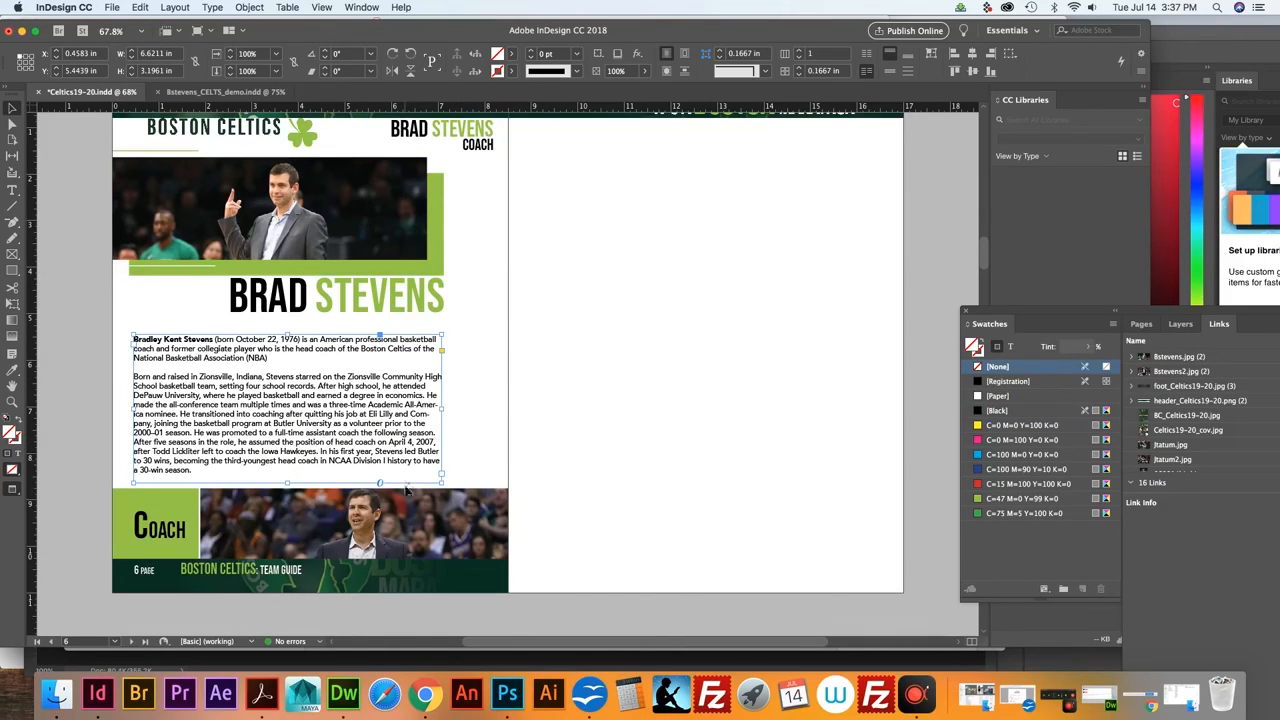
{"action": "left_click", "coordinate": [408, 517]}
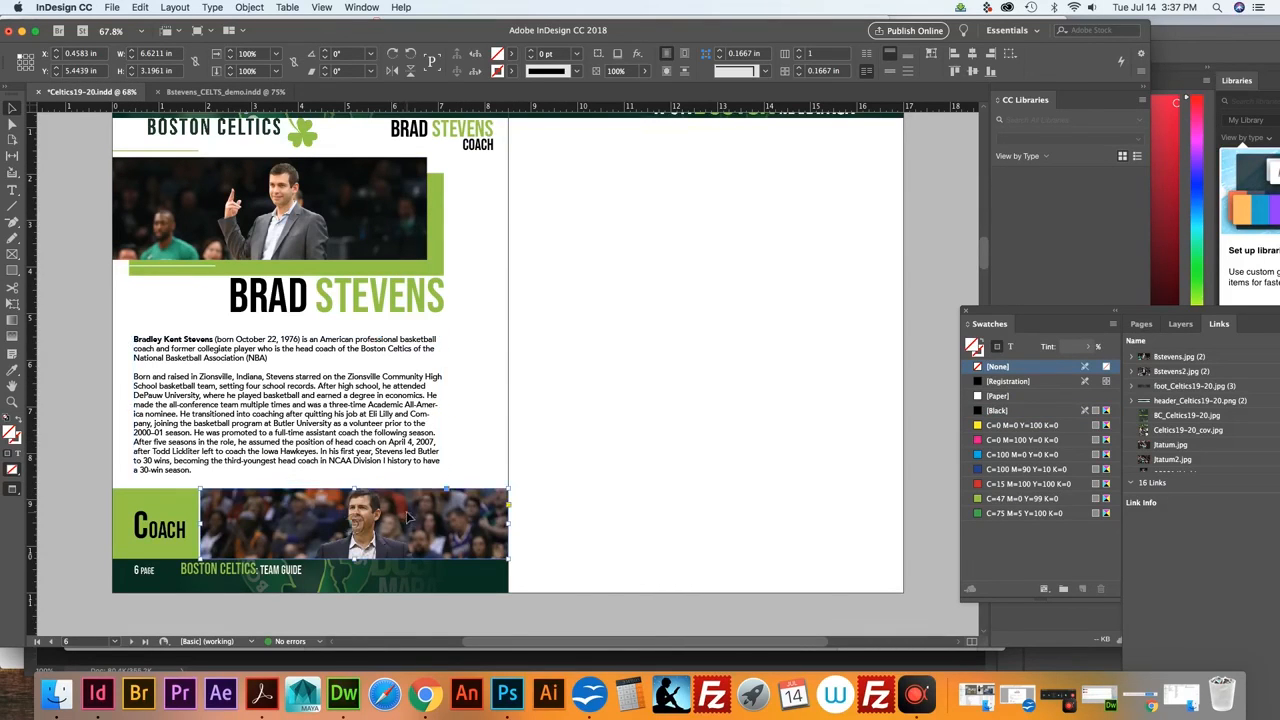
{"action": "left_click", "coordinate": [170, 513]}
{"action": "left_click", "coordinate": [154, 498]}
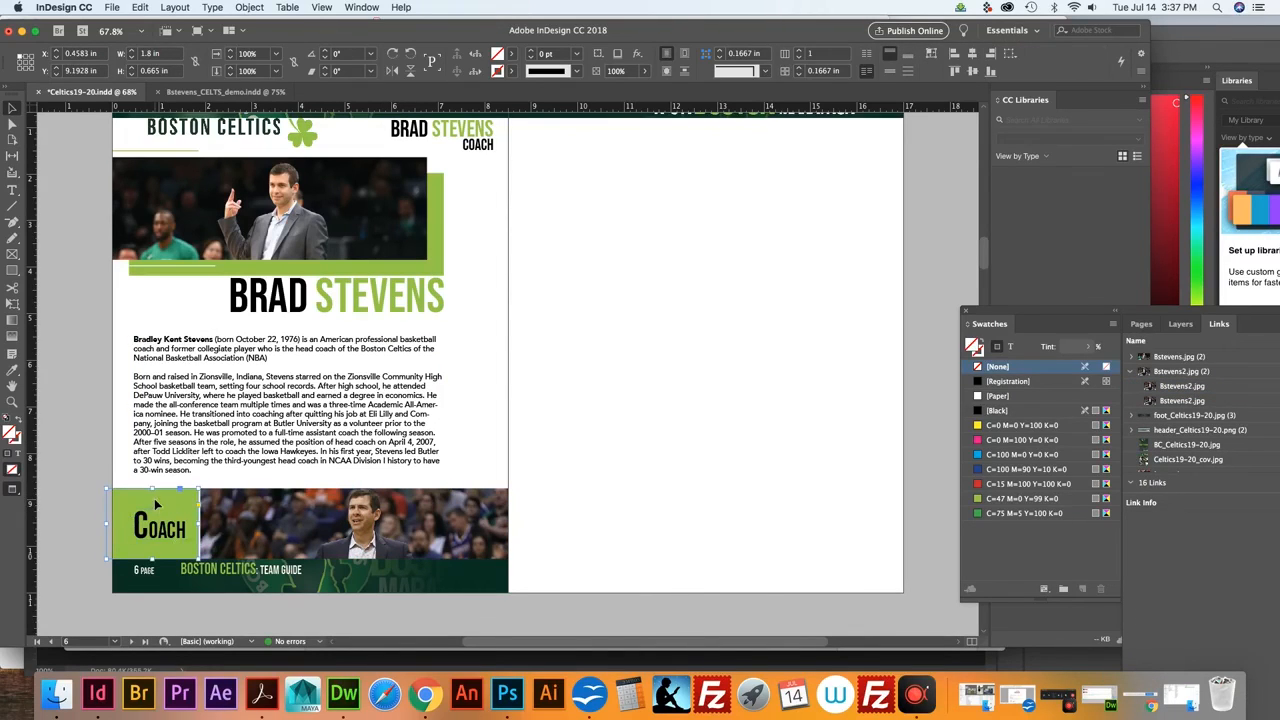
{"action": "left_click", "coordinate": [270, 510]}
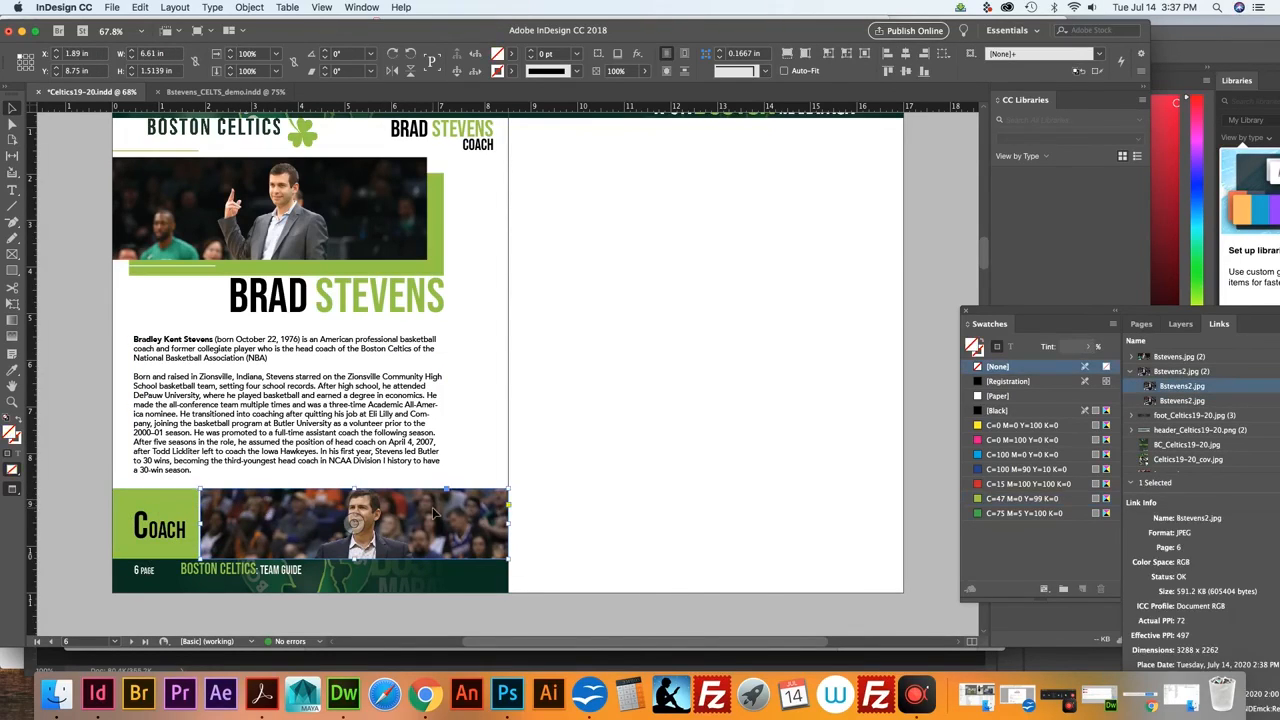
{"action": "left_click", "coordinate": [198, 571]}
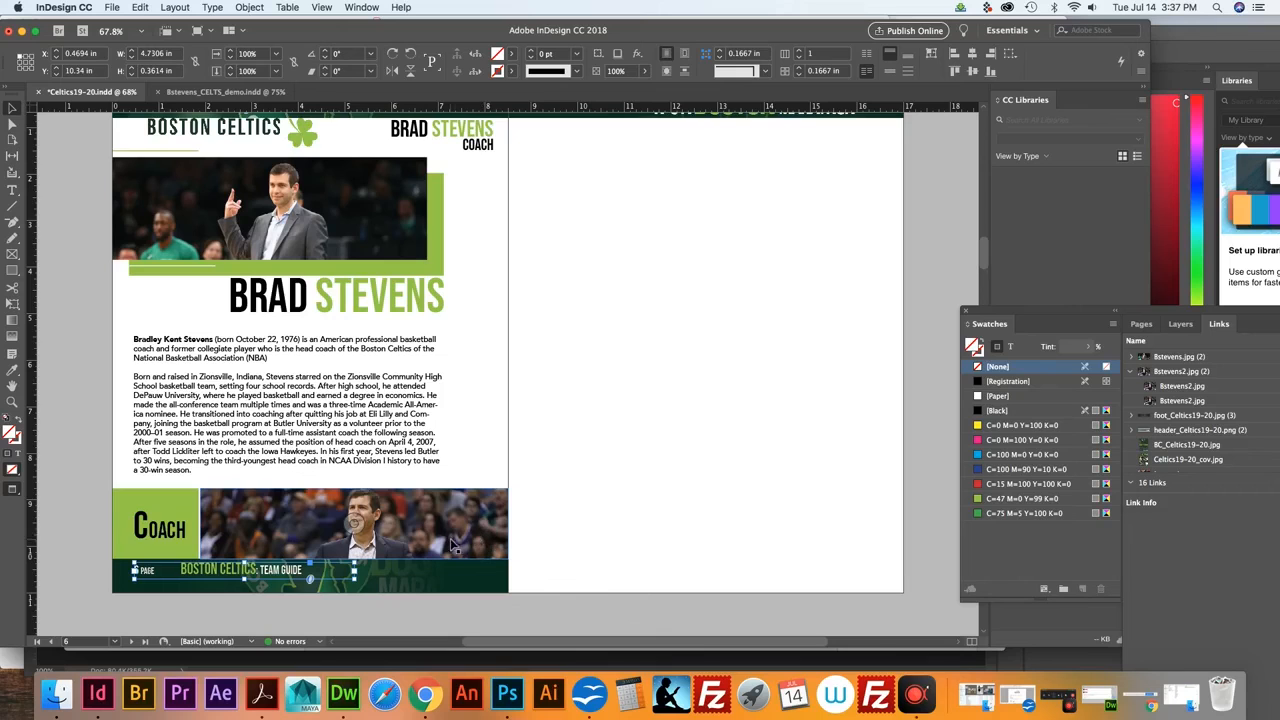
{"action": "scroll", "coordinate": [333, 388], "scroll_direction": "up", "scroll_amount": 1}
{"action": "scroll", "coordinate": [333, 388], "scroll_direction": "up", "scroll_amount": 5}
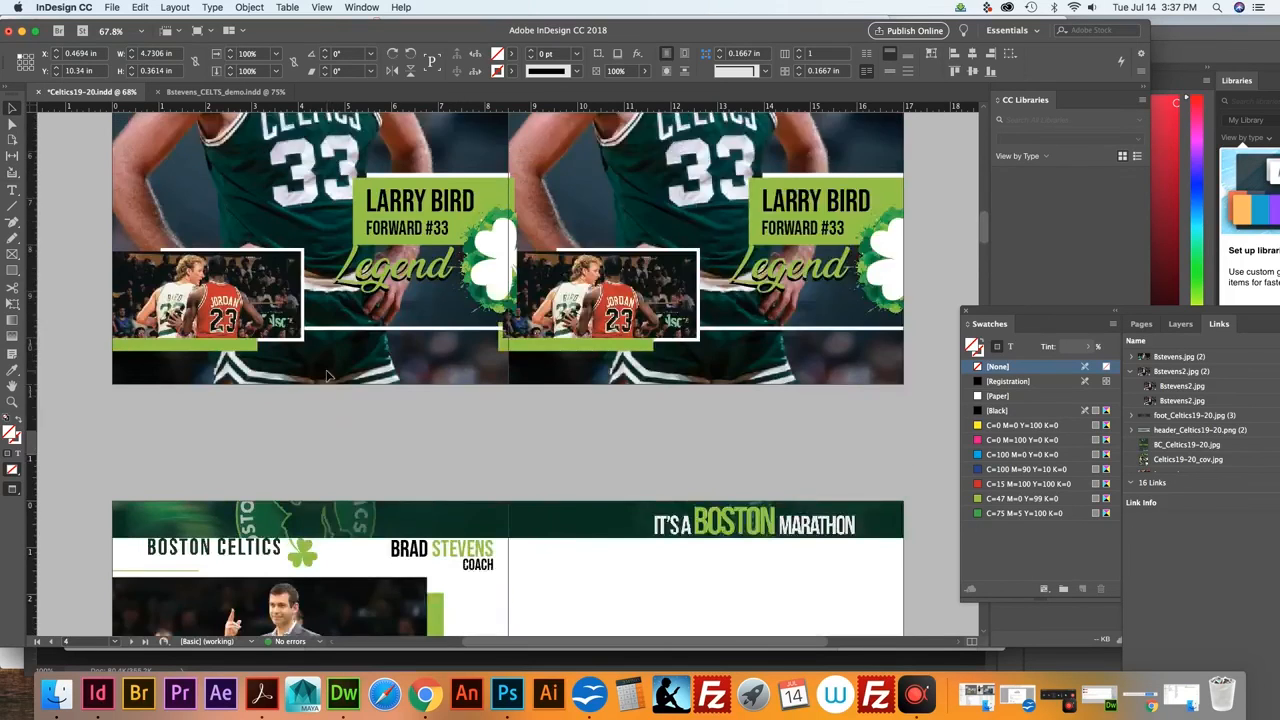
{"action": "scroll", "coordinate": [330, 395], "scroll_direction": "down", "scroll_amount": 5}
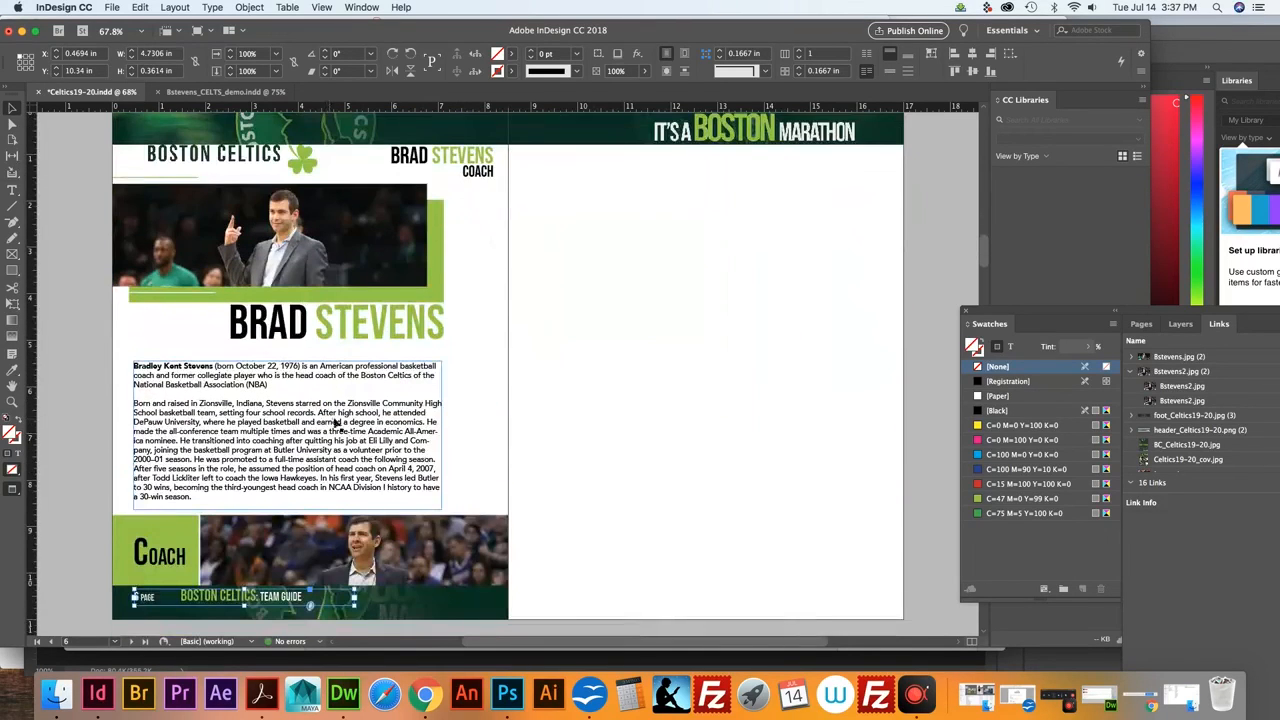
{"action": "left_click", "coordinate": [440, 553]}
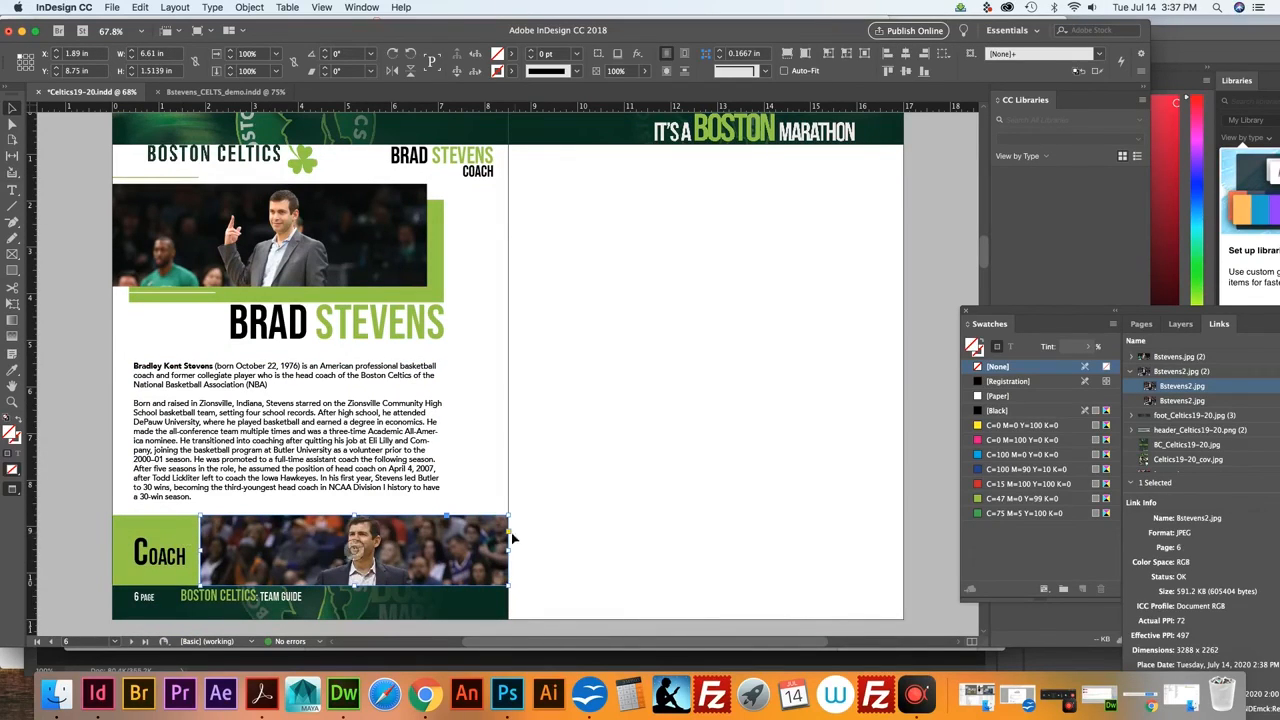
{"action": "left_click", "coordinate": [64, 521]}
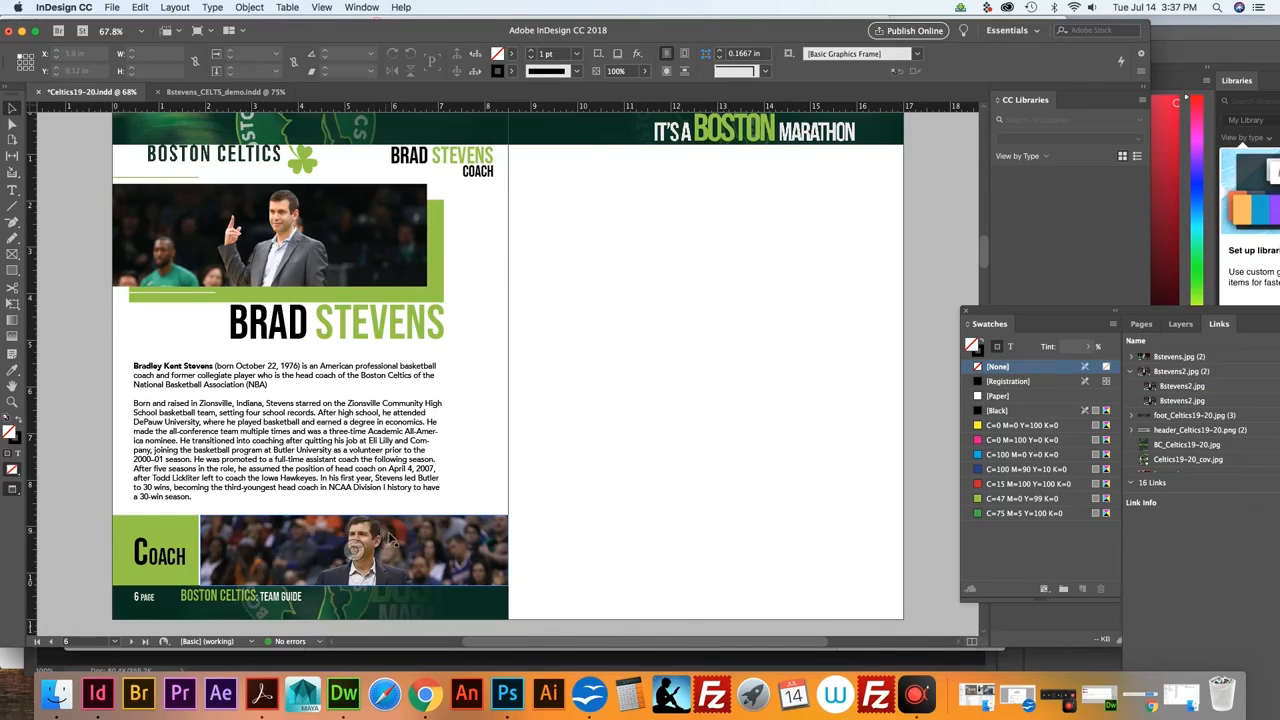
Select the lower photo, green block, Coach title, footer text and footer banner together on the reference page and copy them
{"action": "left_click", "coordinate": [421, 538]}
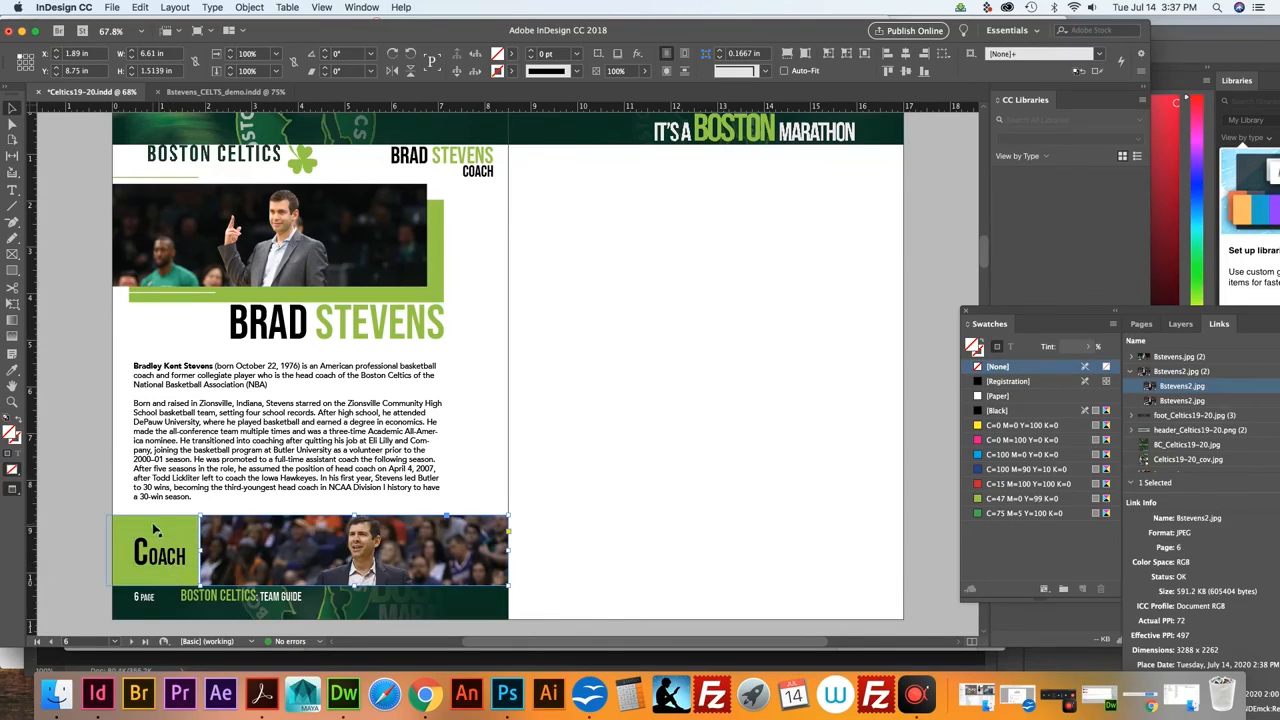
{"action": "left_click", "coordinate": [151, 527]}
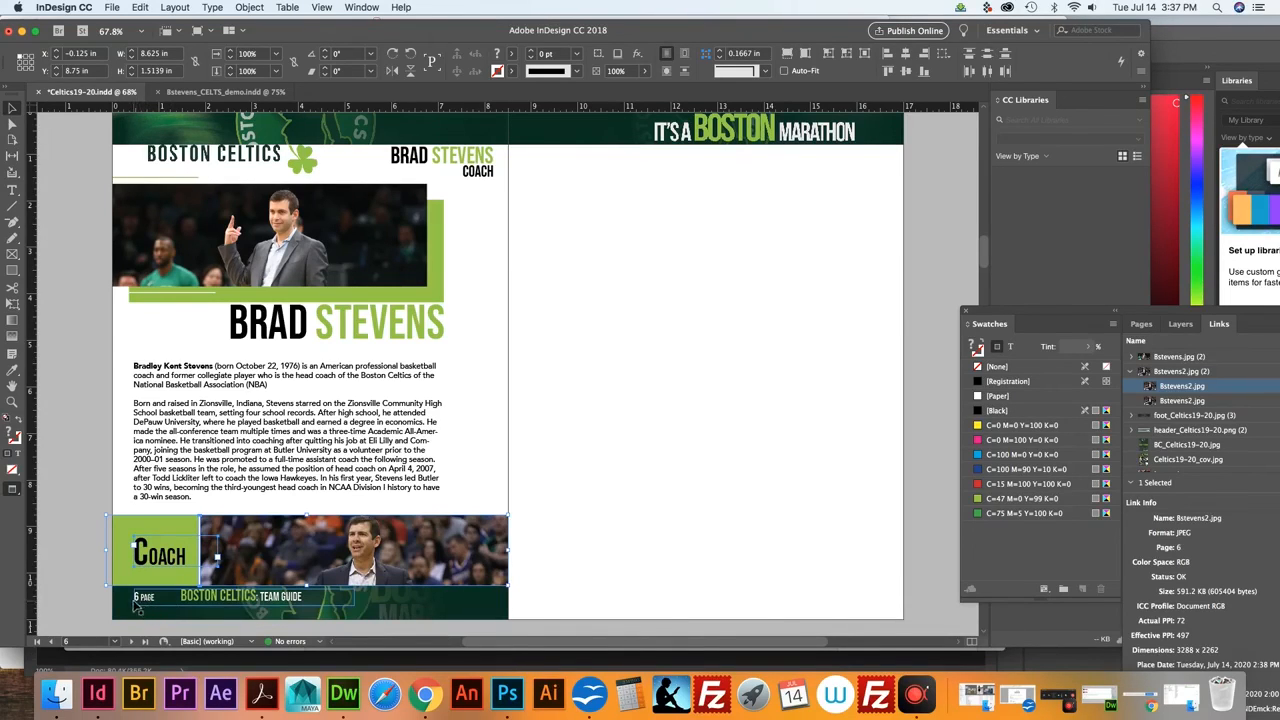
{"action": "left_click", "coordinate": [140, 604], "text": "shift"}
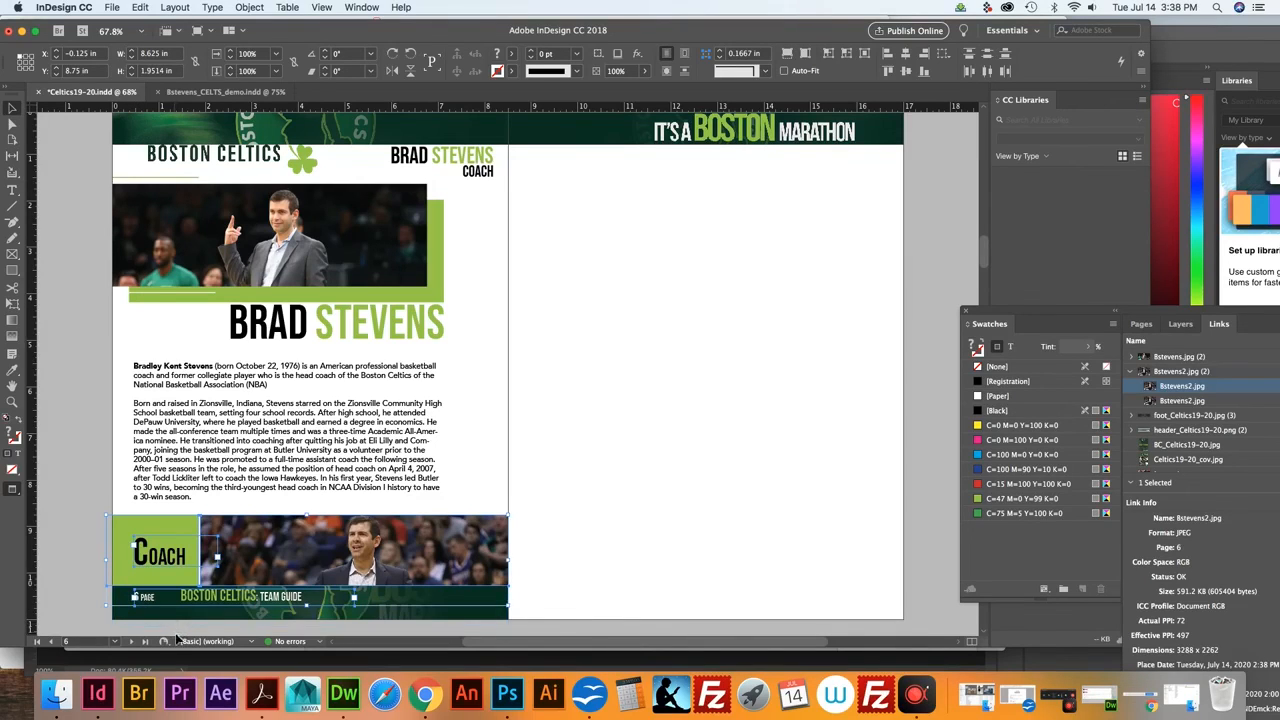
{"action": "left_click", "coordinate": [175, 630], "text": "shift"}
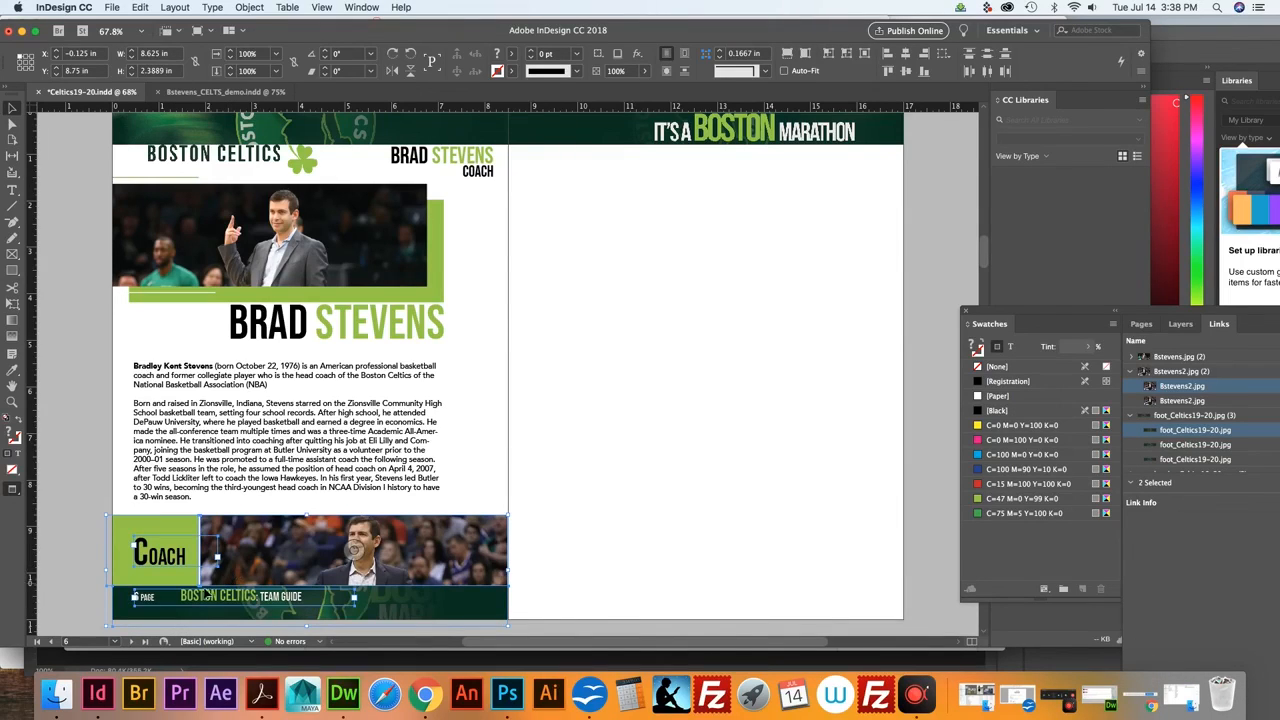
Paste the copied Coach strip and footer into the demo document and align them to the page's lower edge at X -0.125 in, Y 8.6111 in
{"action": "left_click", "coordinate": [205, 91]}
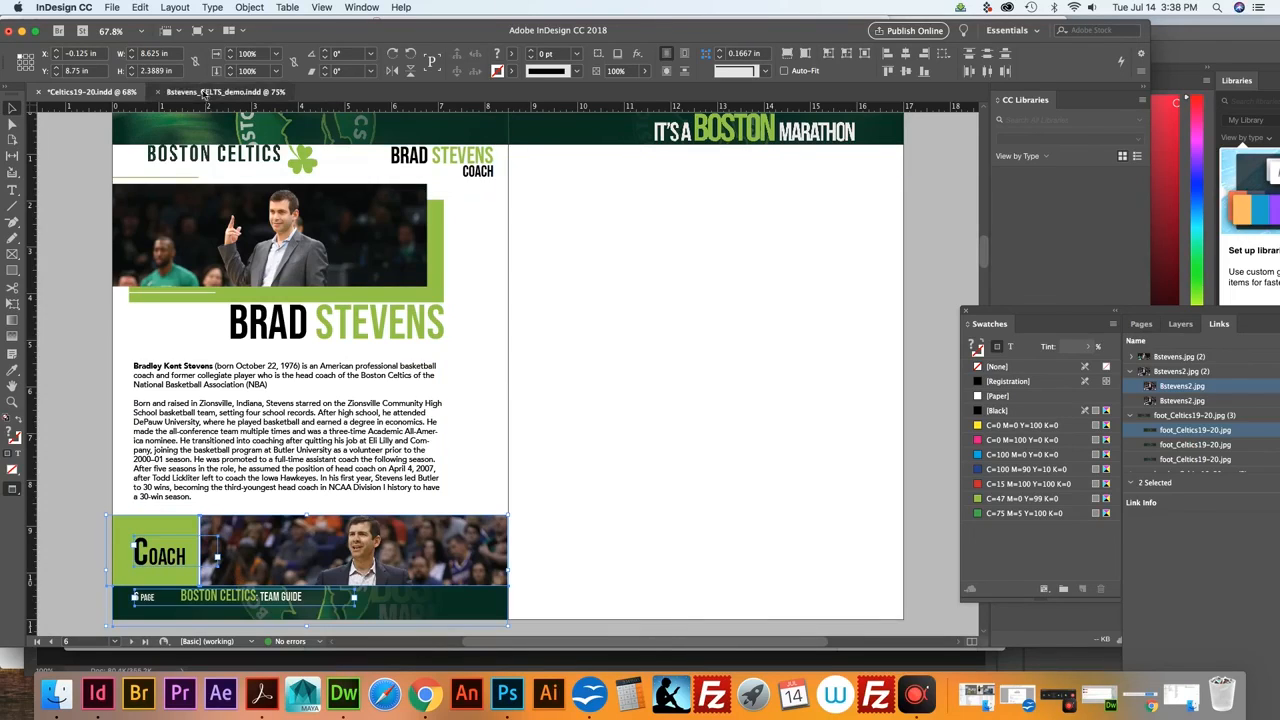
{"action": "scroll", "coordinate": [570, 473], "scroll_direction": "down", "scroll_amount": 3}
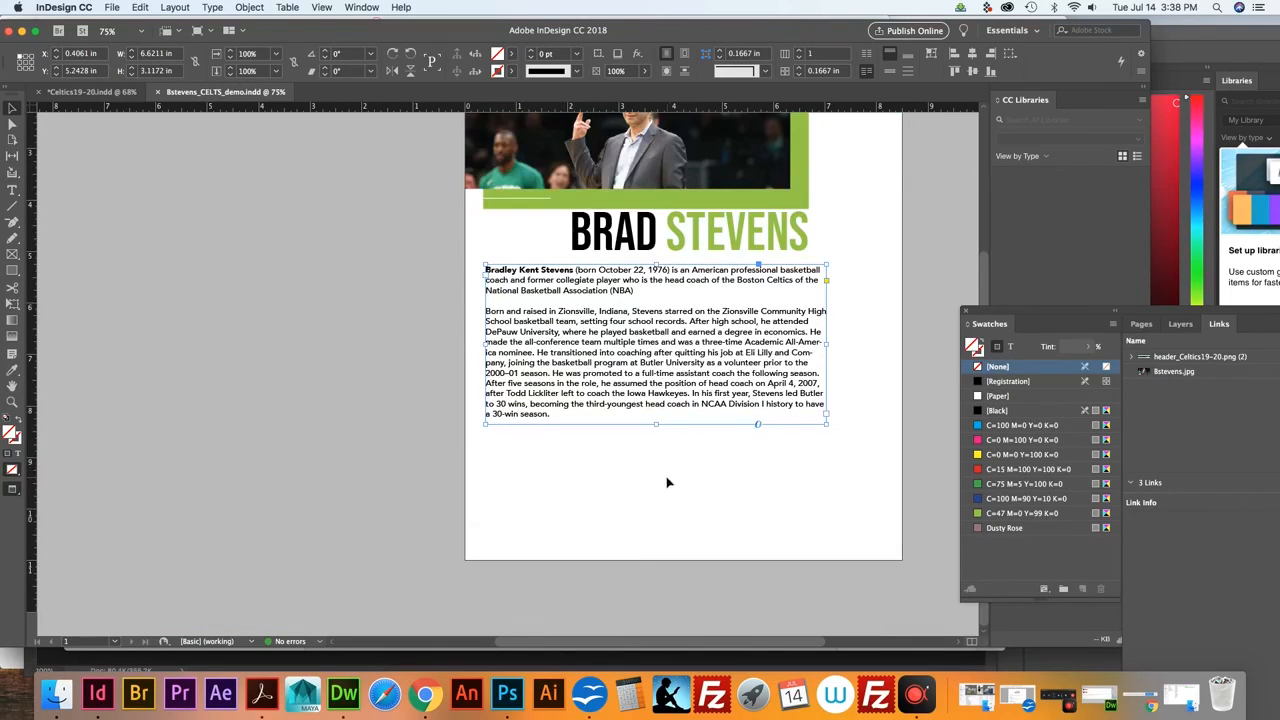
{"action": "left_click", "coordinate": [651, 511]}
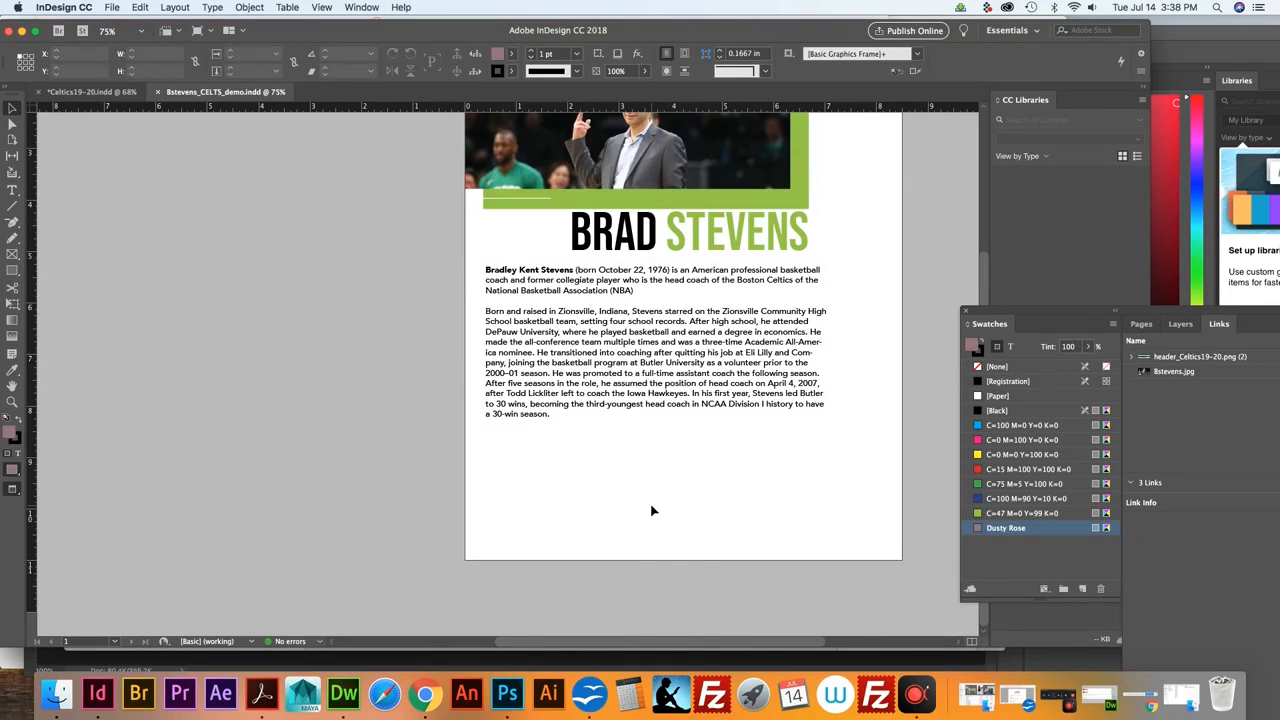
{"action": "key", "text": "super+v"}
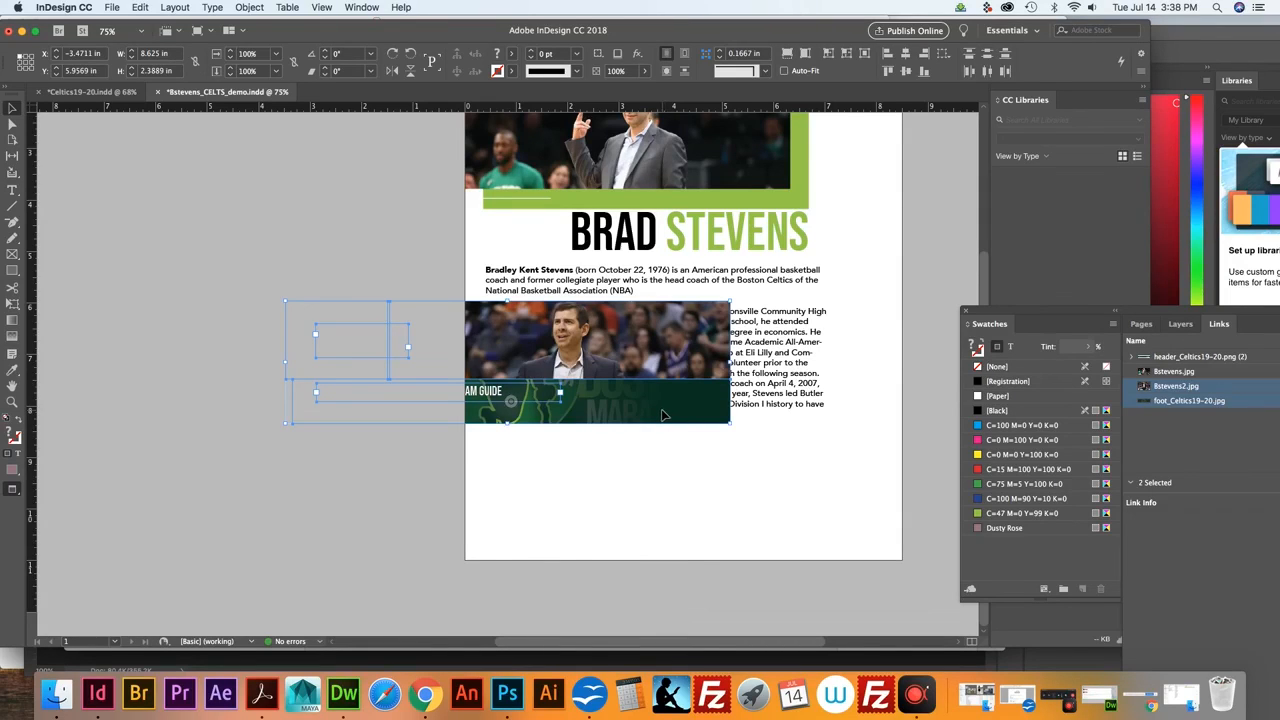
{"action": "left_click_drag", "start_coordinate": [652, 404], "coordinate": [824, 546]}
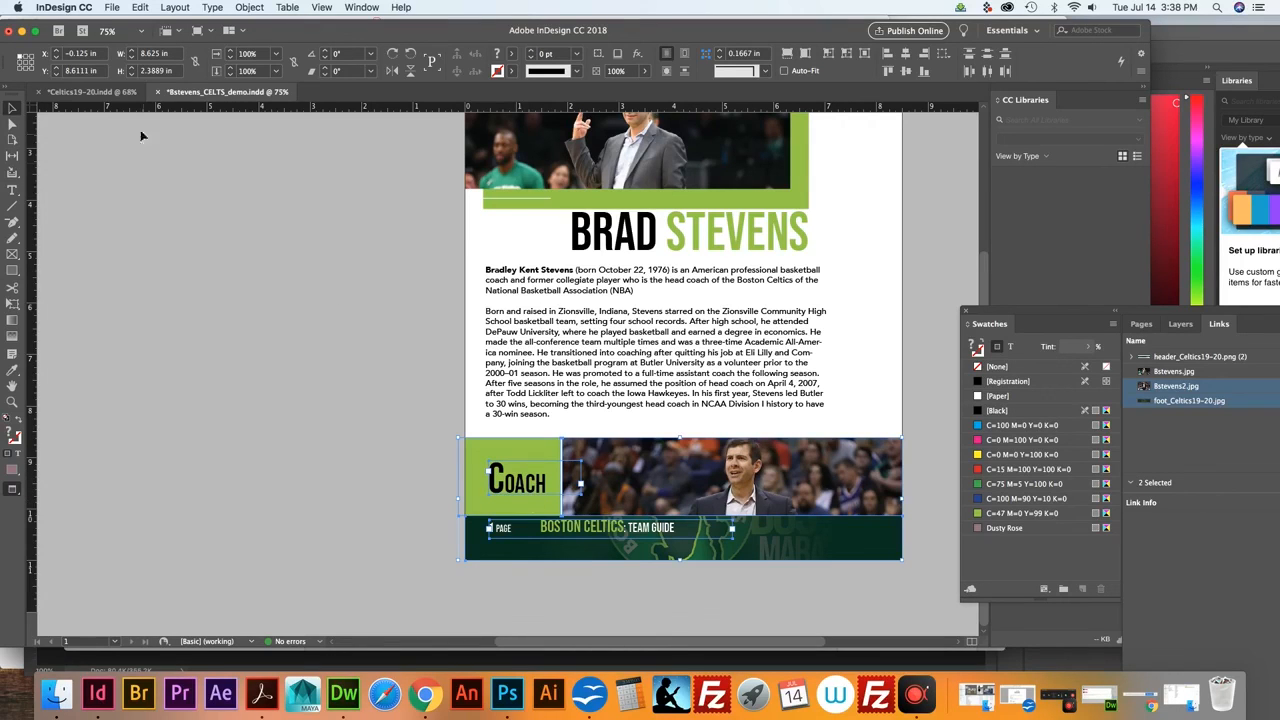
Compare the demo page's Coach strip and footer with the reference page, then review the whole demo page at 50% zoom
{"action": "left_click", "coordinate": [92, 91]}
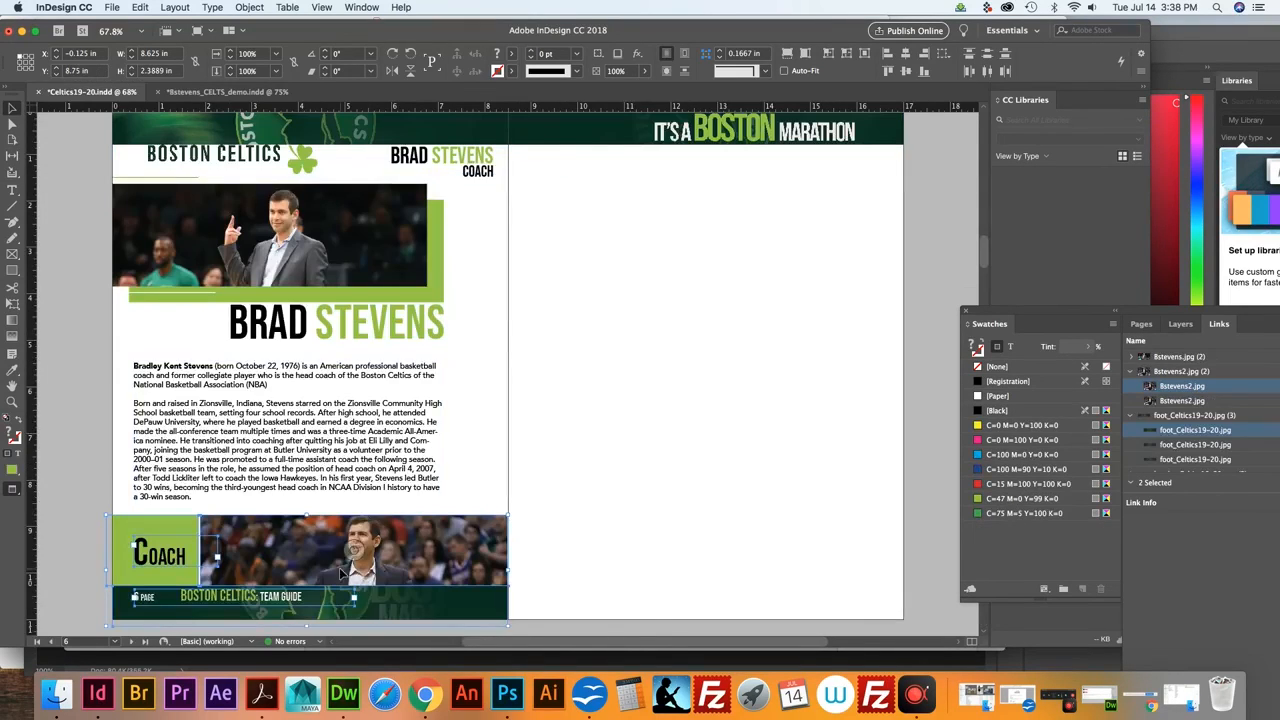
{"action": "left_click", "coordinate": [228, 91]}
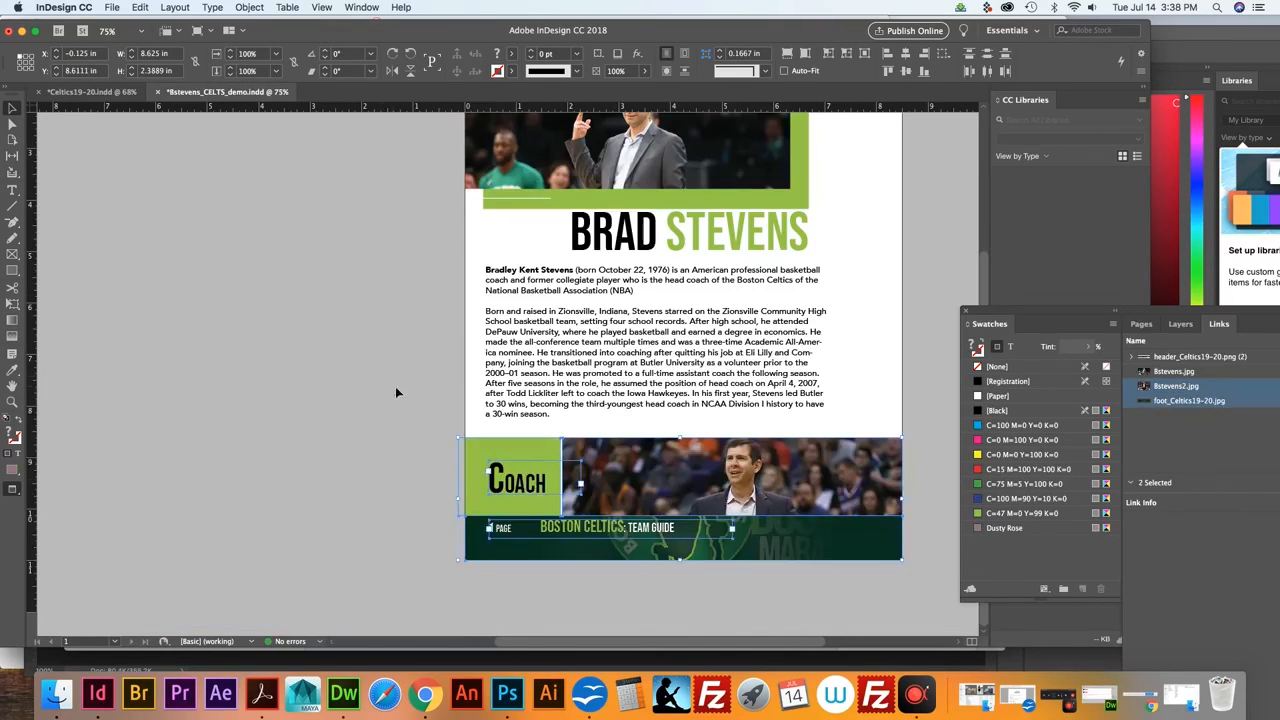
{"action": "left_click", "coordinate": [392, 388]}
{"action": "scroll", "coordinate": [519, 474], "scroll_direction": "up", "scroll_amount": 5}
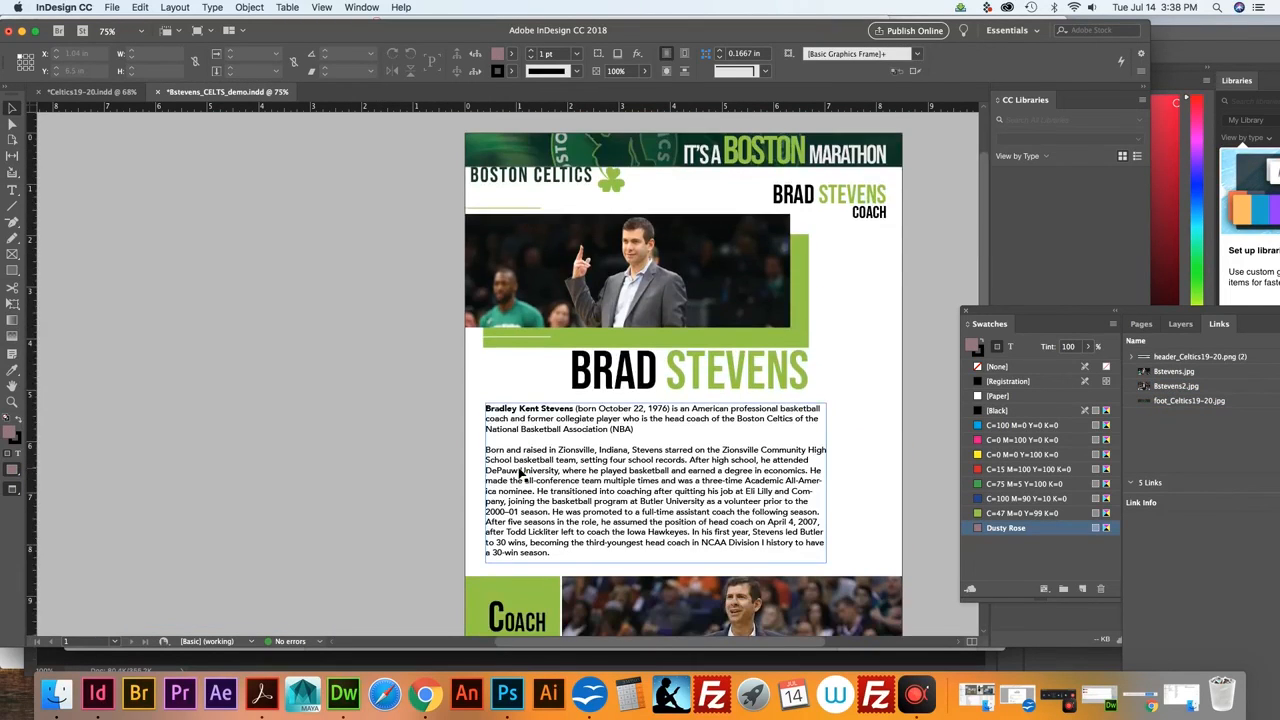
{"action": "key", "text": "super+minus"}
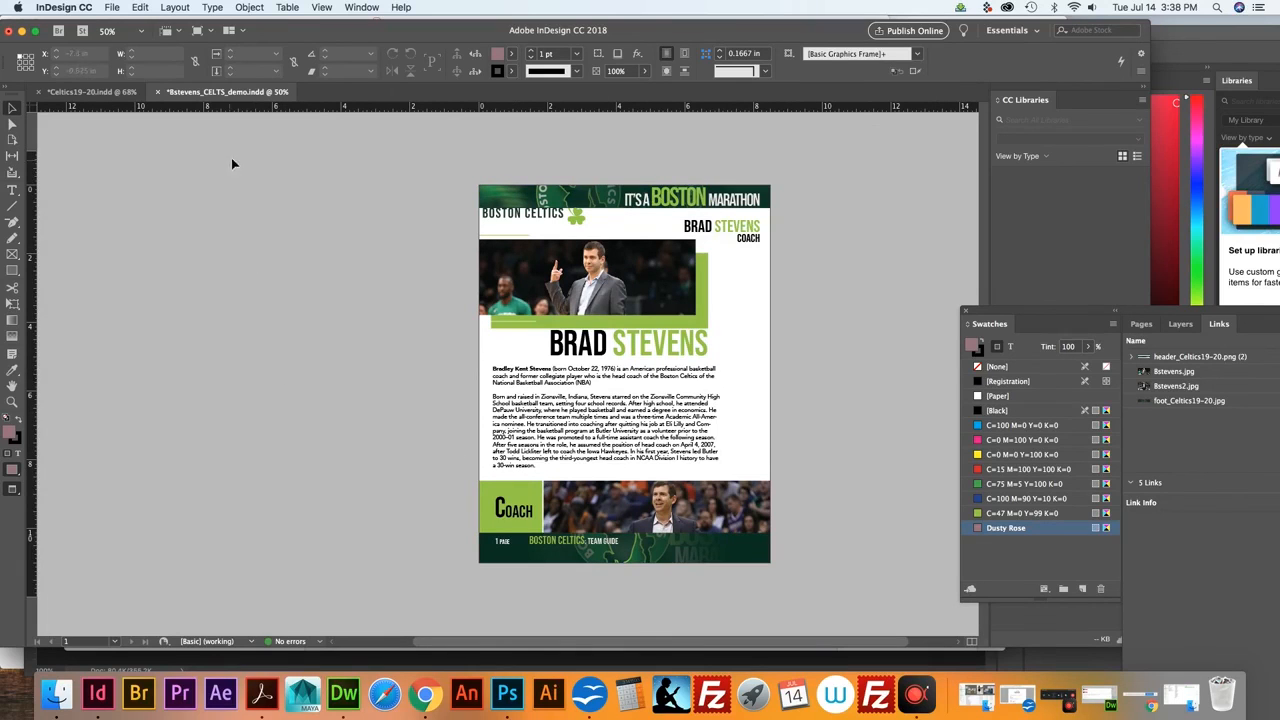
{"action": "left_click_drag", "start_coordinate": [233, 93], "coordinate": [282, 136]}
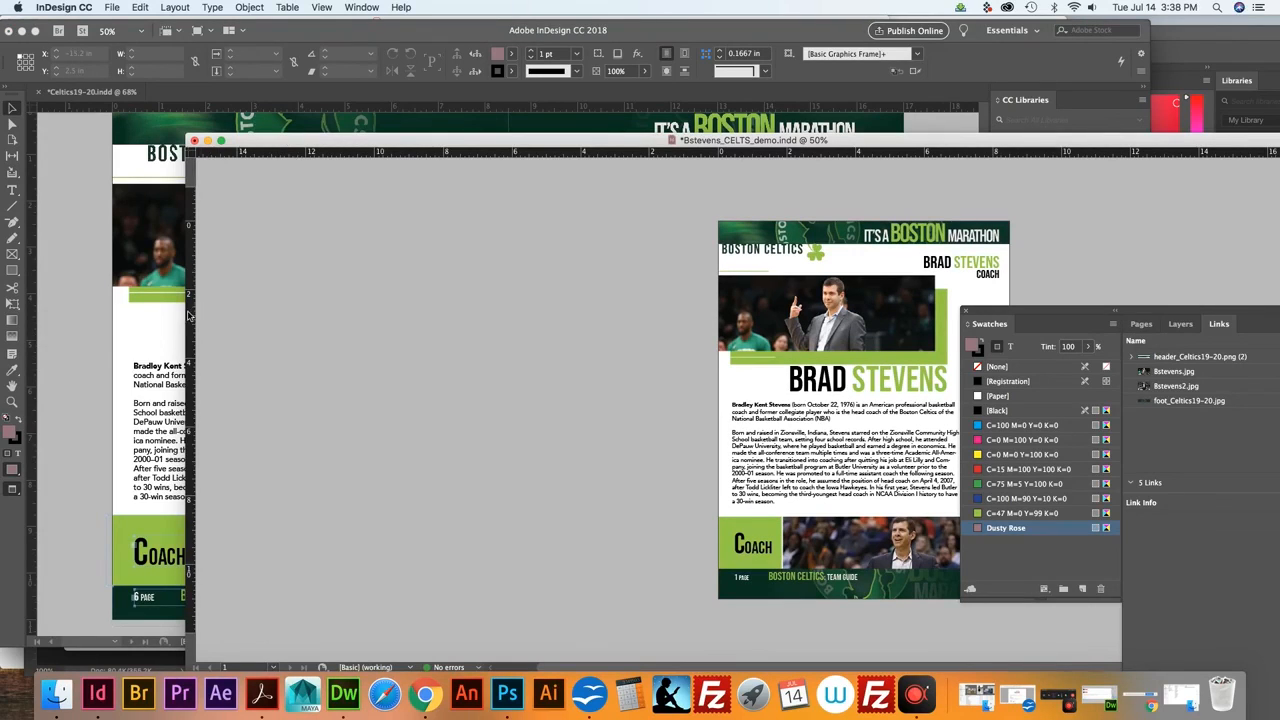
{"action": "left_click_drag", "start_coordinate": [775, 140], "coordinate": [330, 55]}
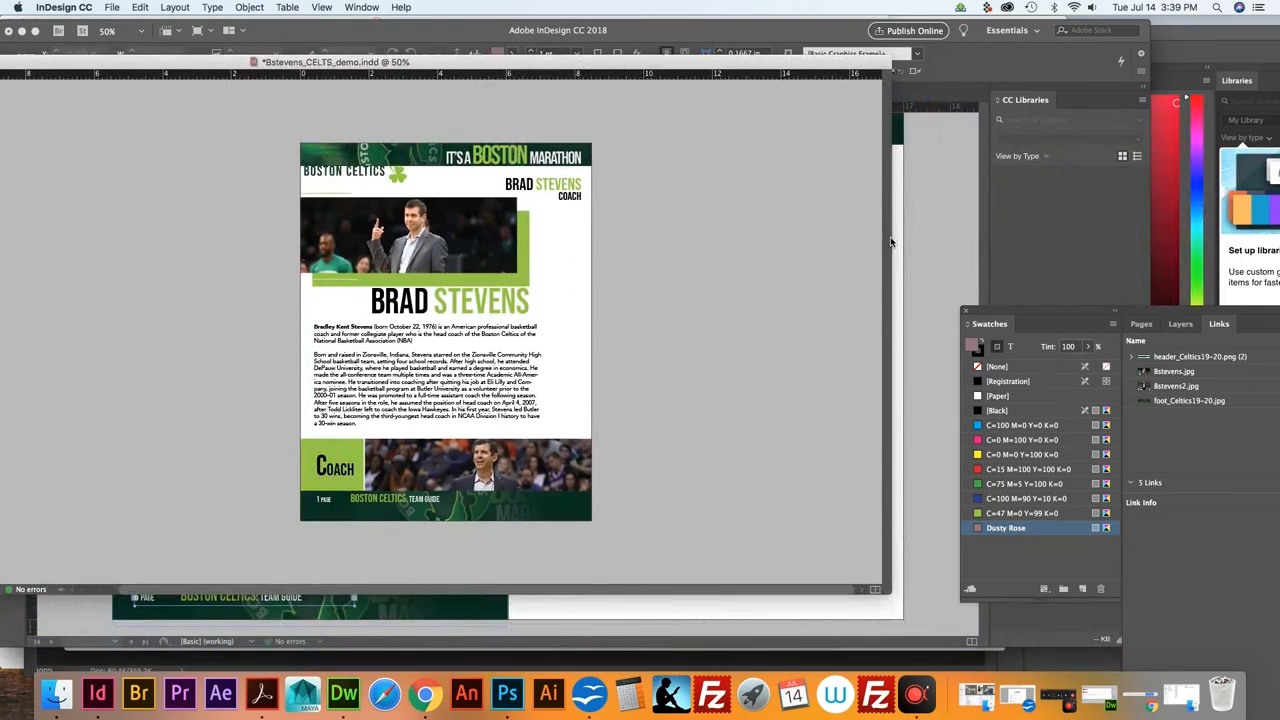
{"action": "left_click_drag", "start_coordinate": [893, 240], "coordinate": [327, 246]}
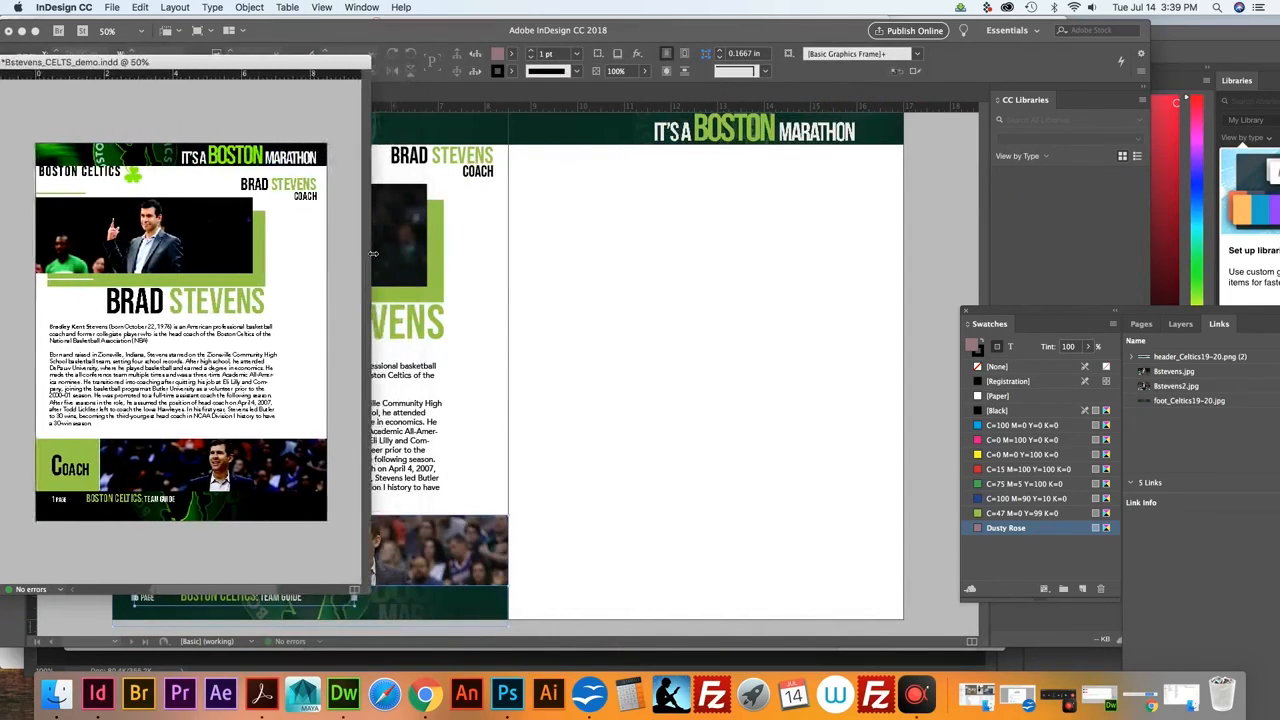
{"action": "left_click_drag", "start_coordinate": [160, 62], "coordinate": [598, 205]}
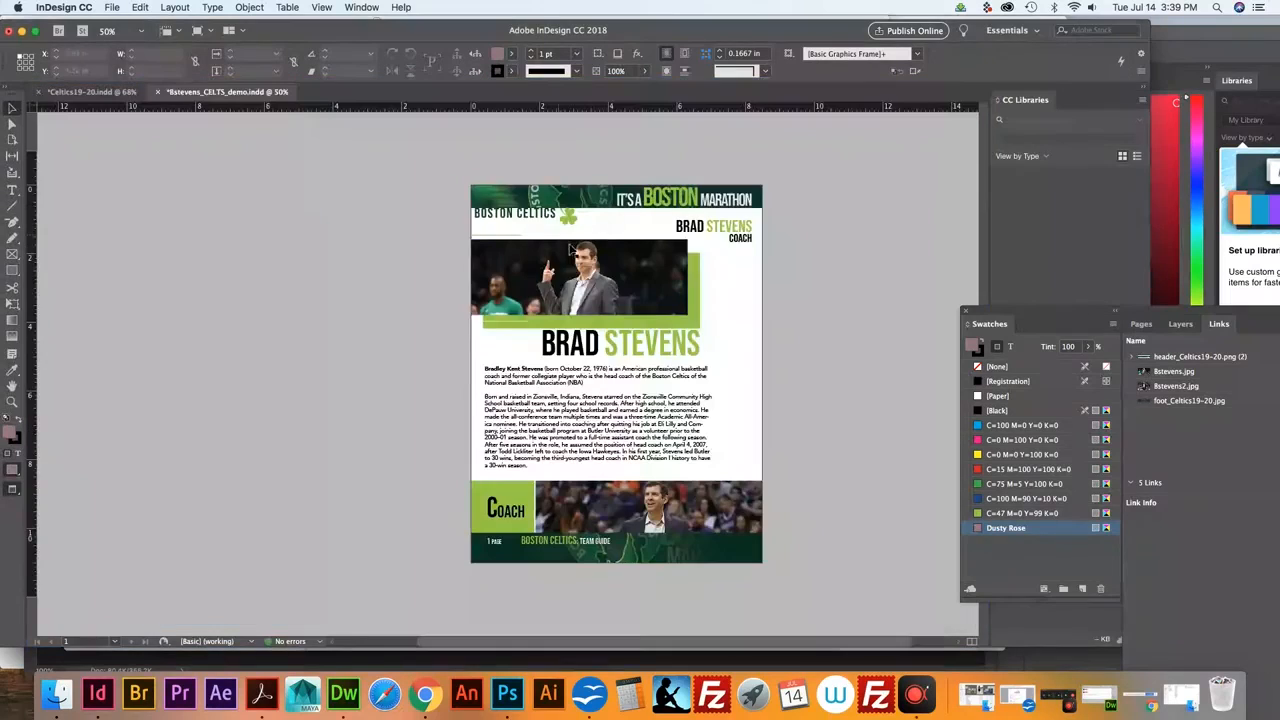
{"action": "mouse_move", "coordinate": [218, 91]}
{"action": "left_mouse_down"}
{"action": "mouse_move", "coordinate": [226, 121]}
{"action": "mouse_move", "coordinate": [243, 112]}
{"action": "mouse_move", "coordinate": [240, 96]}
{"action": "left_mouse_up"}
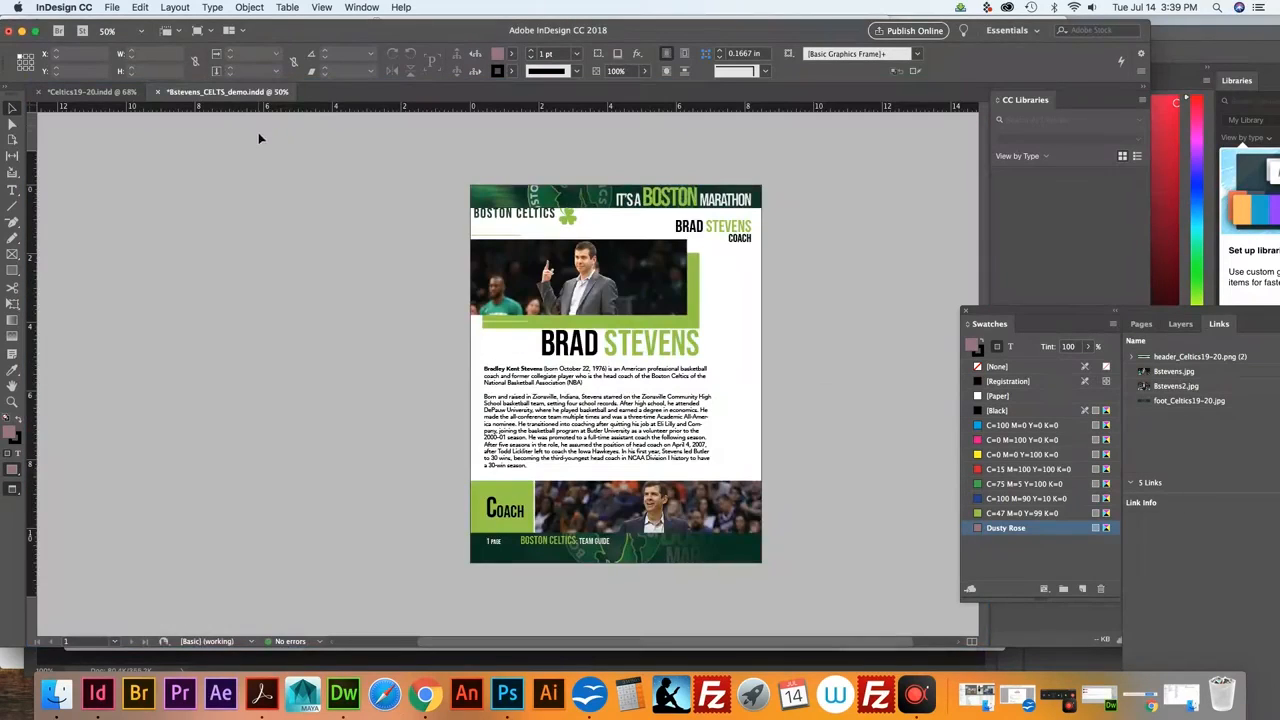
Fit the whole coach page of the demo document in its window
{"action": "left_click", "coordinate": [322, 8]}
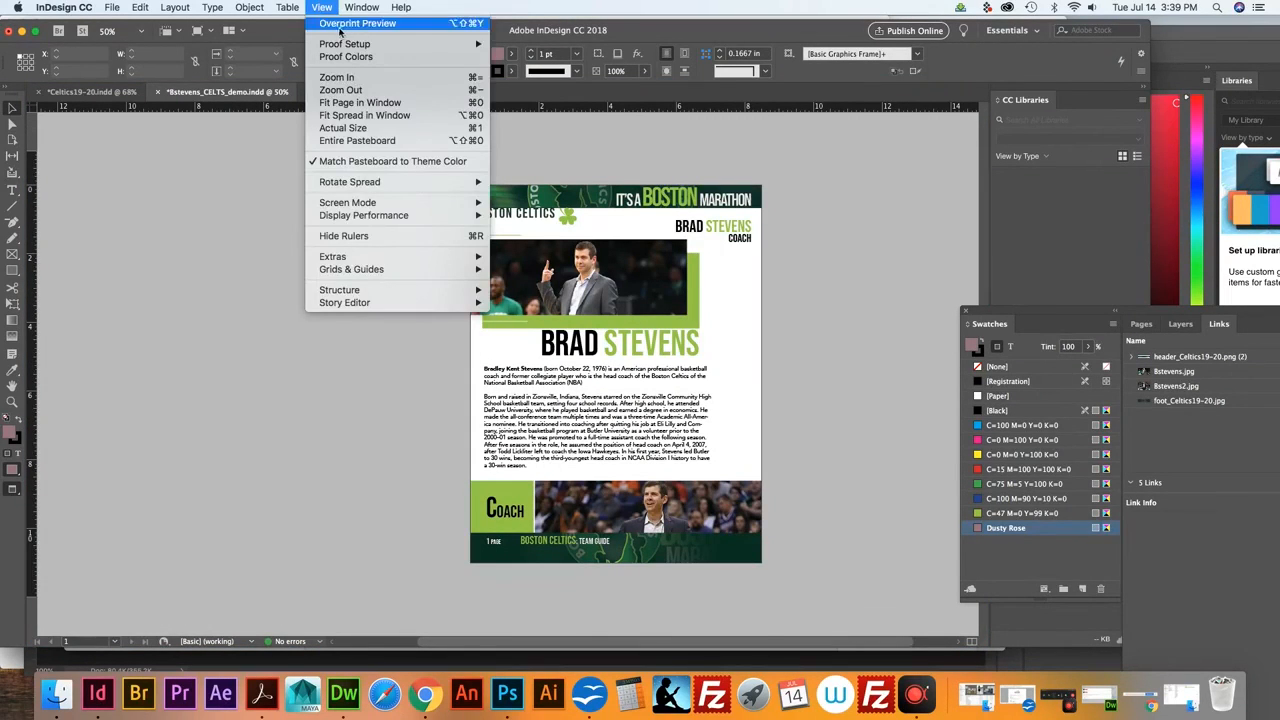
{"action": "mouse_move", "coordinate": [386, 46]}
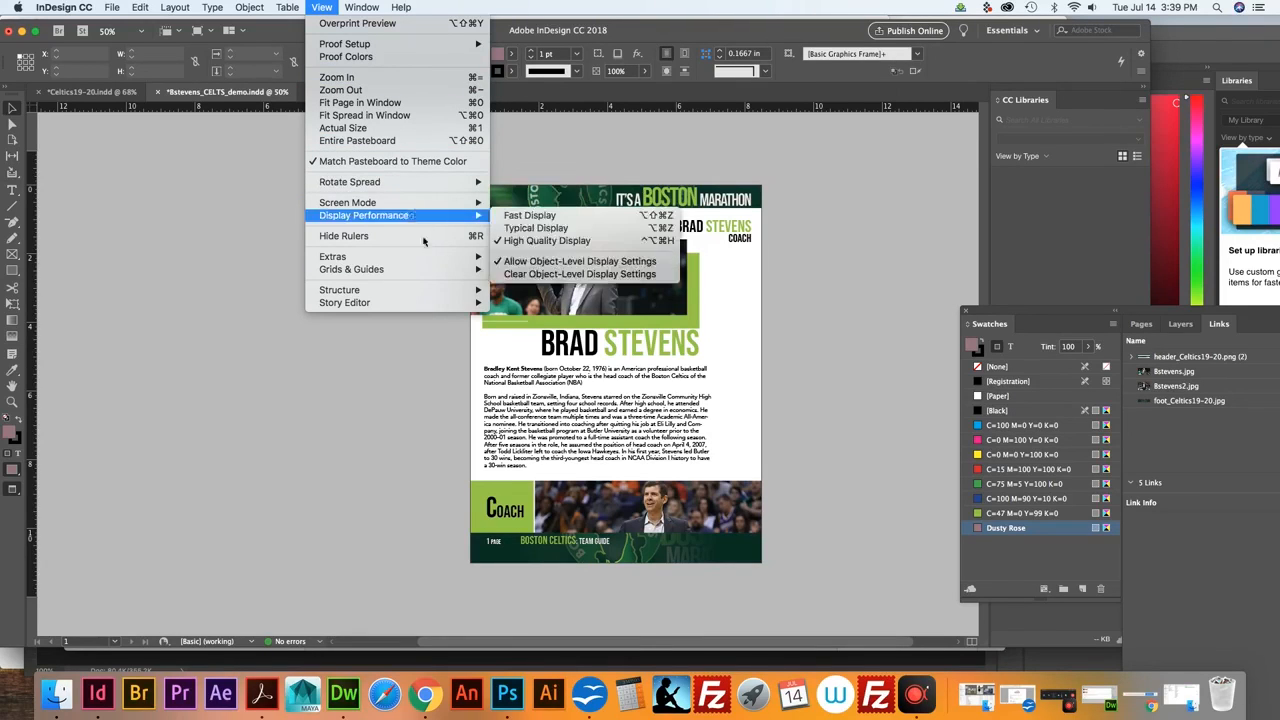
{"action": "mouse_move", "coordinate": [425, 290]}
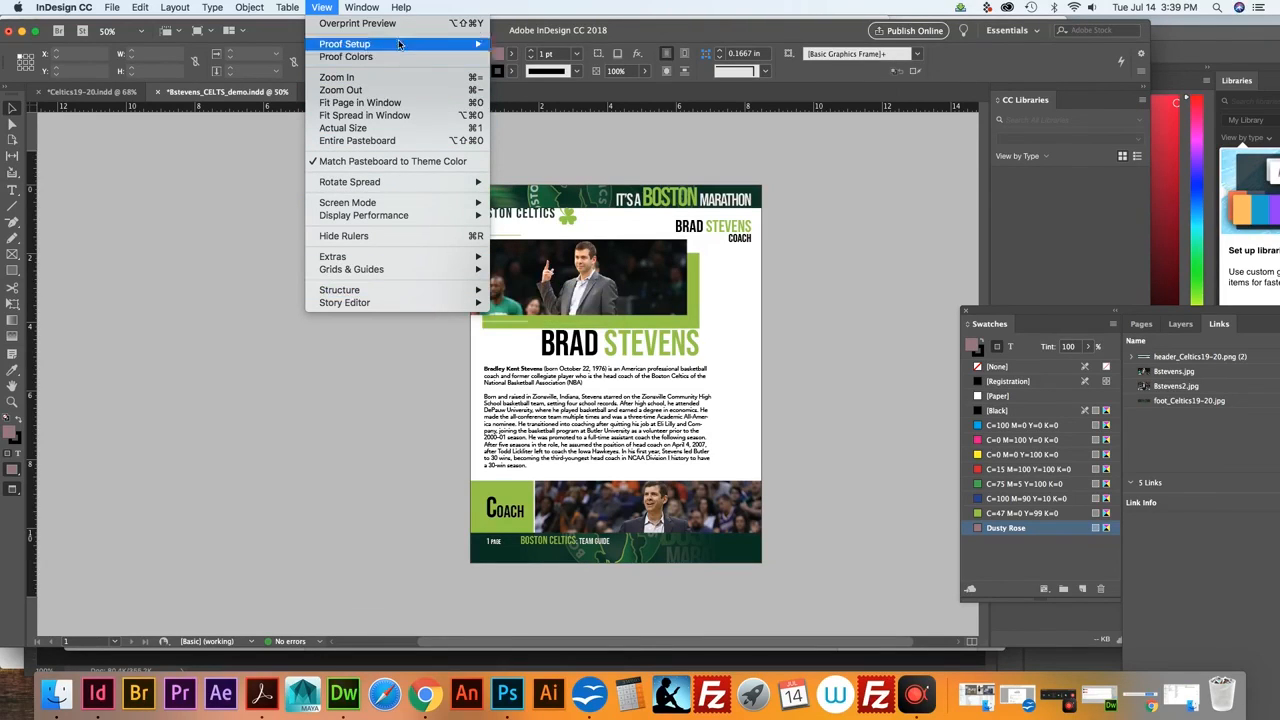
{"action": "left_click", "coordinate": [396, 104]}
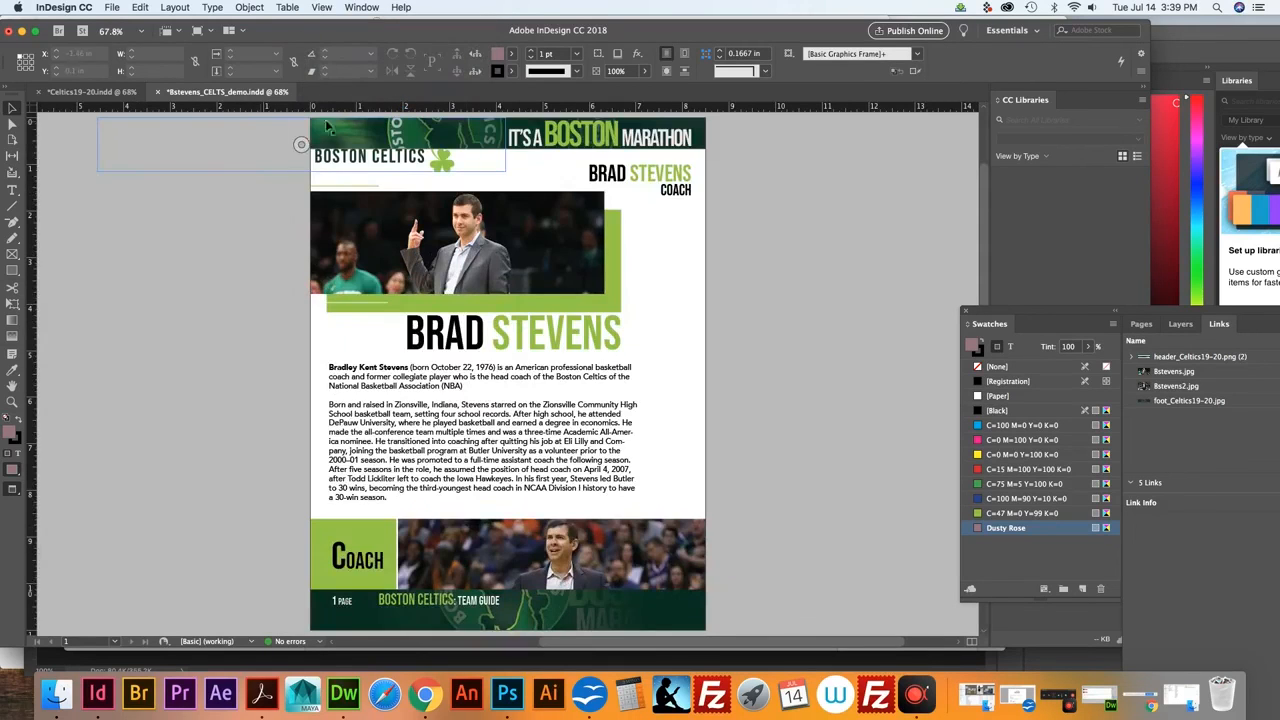
{"action": "left_click", "coordinate": [356, 7]}
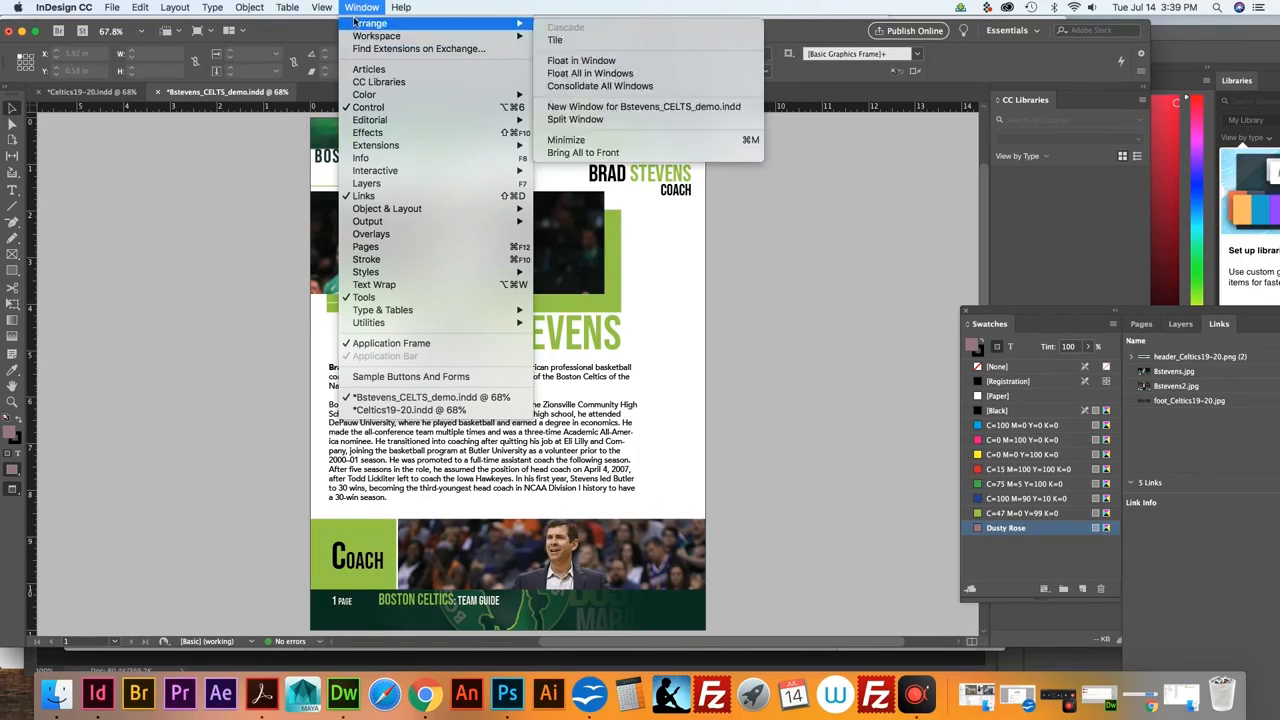
{"action": "mouse_move", "coordinate": [322, 7]}
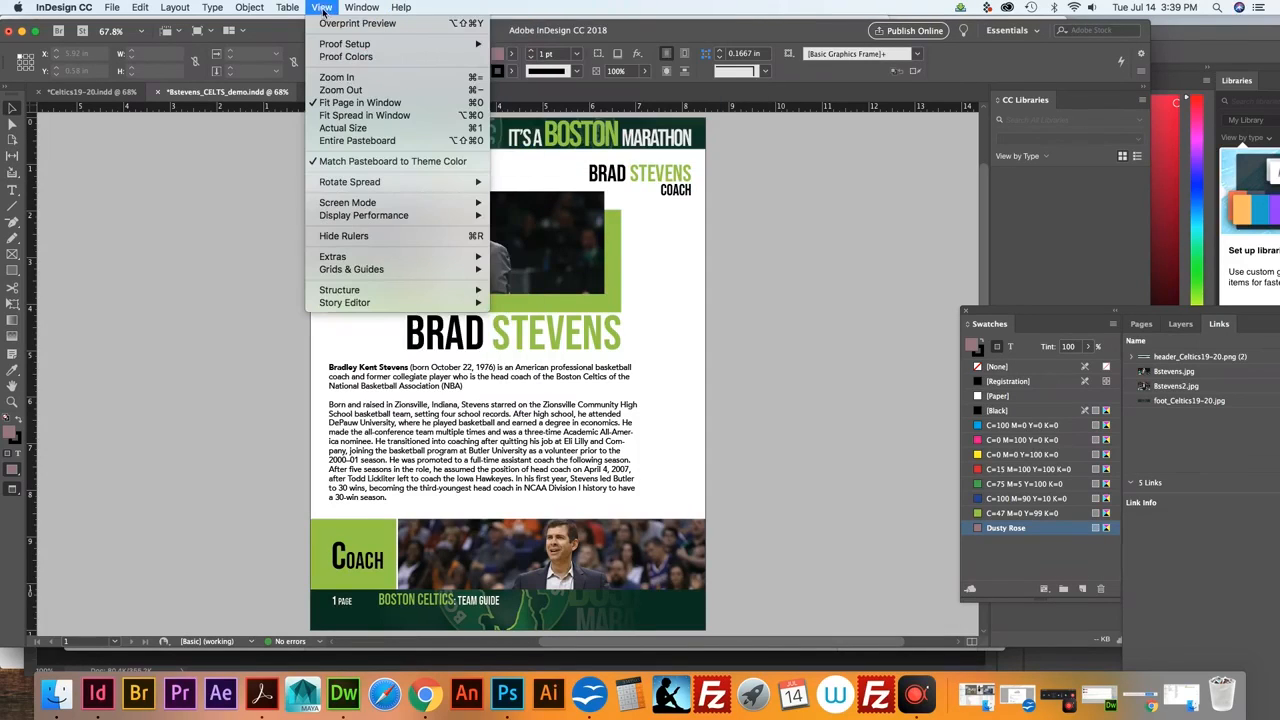
{"action": "left_click", "coordinate": [376, 118]}
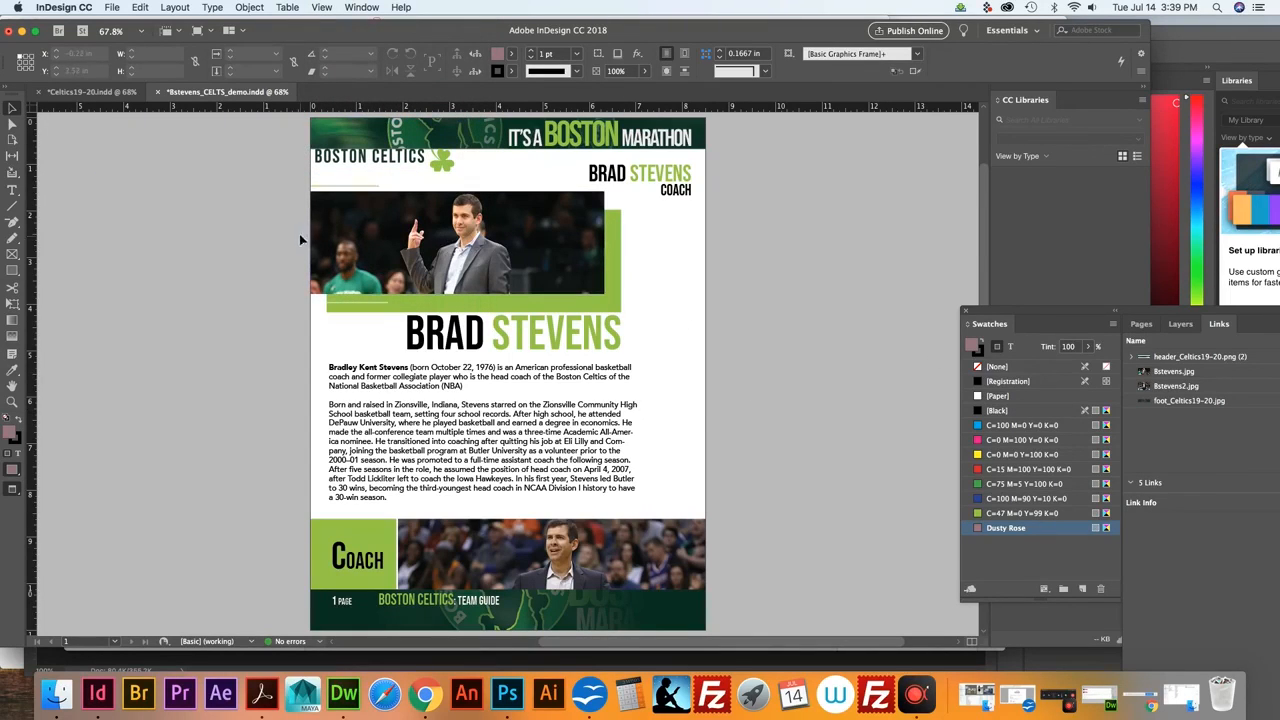
Float the demo document in its own window, narrow it to about the page's width and place it beside the reference page
{"action": "left_click", "coordinate": [358, 8]}
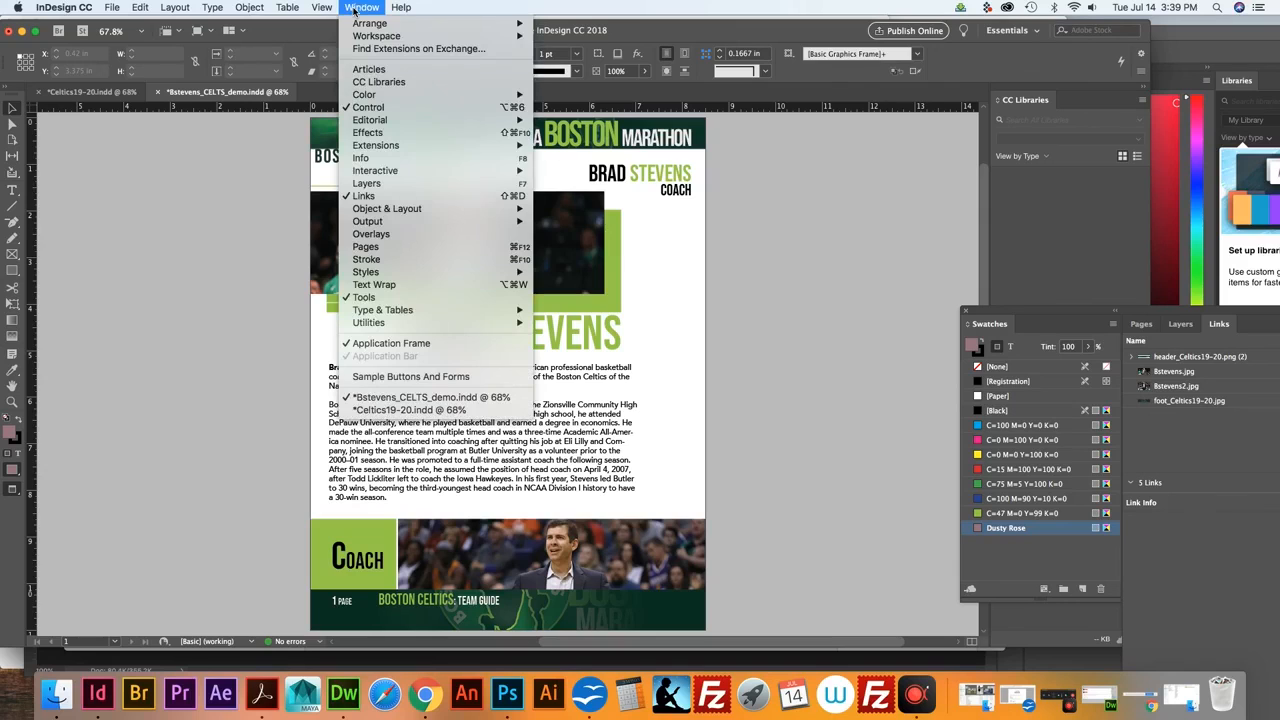
{"action": "left_click", "coordinate": [205, 195]}
{"action": "left_click_drag", "start_coordinate": [196, 93], "coordinate": [613, 112]}
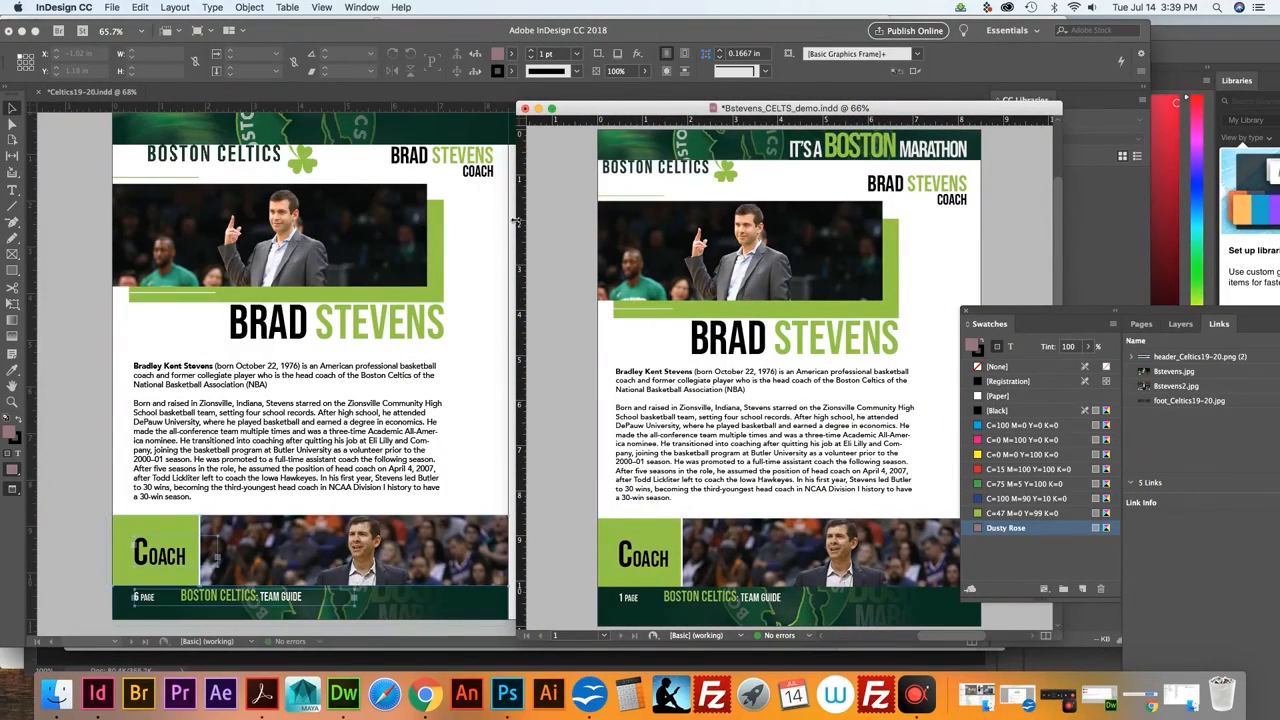
{"action": "left_click_drag", "start_coordinate": [517, 220], "coordinate": [648, 220]}
{"action": "left_click_drag", "start_coordinate": [719, 115], "coordinate": [588, 112]}
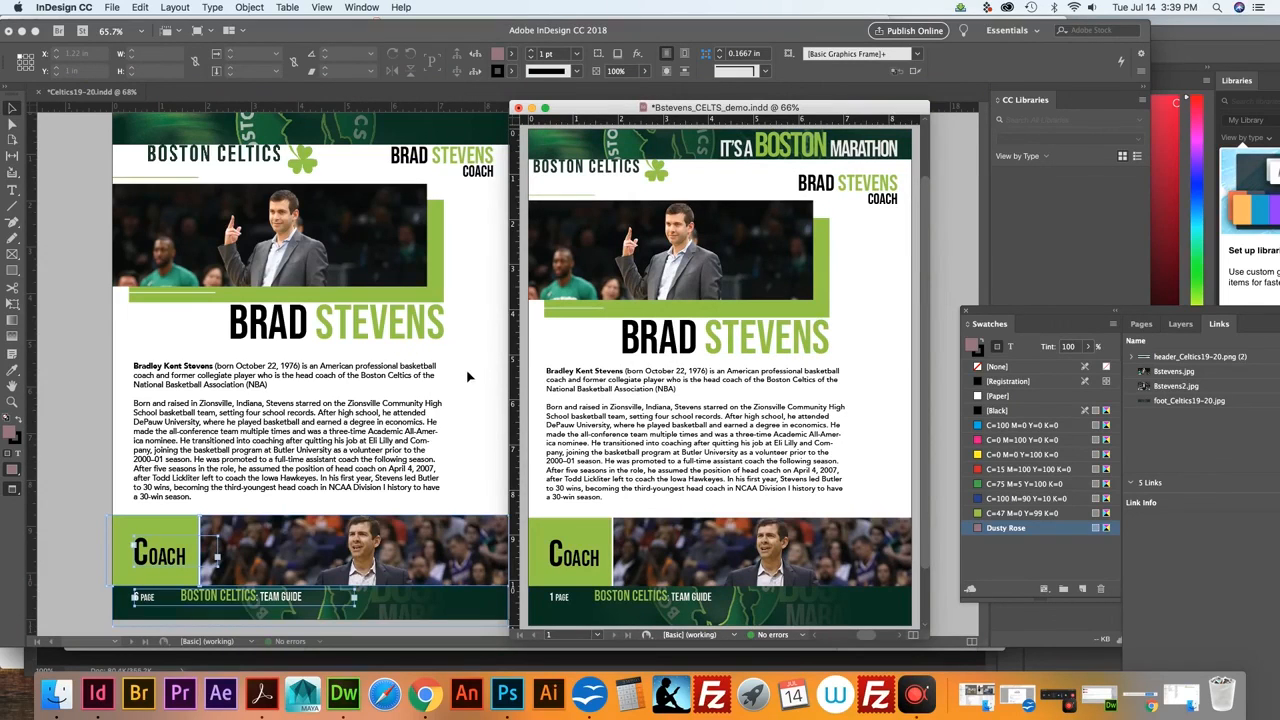
Move the small Brad Stevens Coach heading on the demo page up to Y 0.7839 in, just beneath the header banner
{"action": "left_click", "coordinate": [872, 188]}
{"action": "key", "text": "Up"}
{"action": "key", "text": "Up"}
{"action": "key", "text": "Up"}
{"action": "key", "text": "Up"}
{"action": "key", "text": "Up"}
{"action": "key", "text": "Up"}
{"action": "key", "text": "Up"}
{"action": "key", "text": "Up"}
{"action": "key", "text": "Up"}
{"action": "key", "text": "Up"}
{"action": "key", "text": "Up"}
{"action": "key", "text": "Up"}
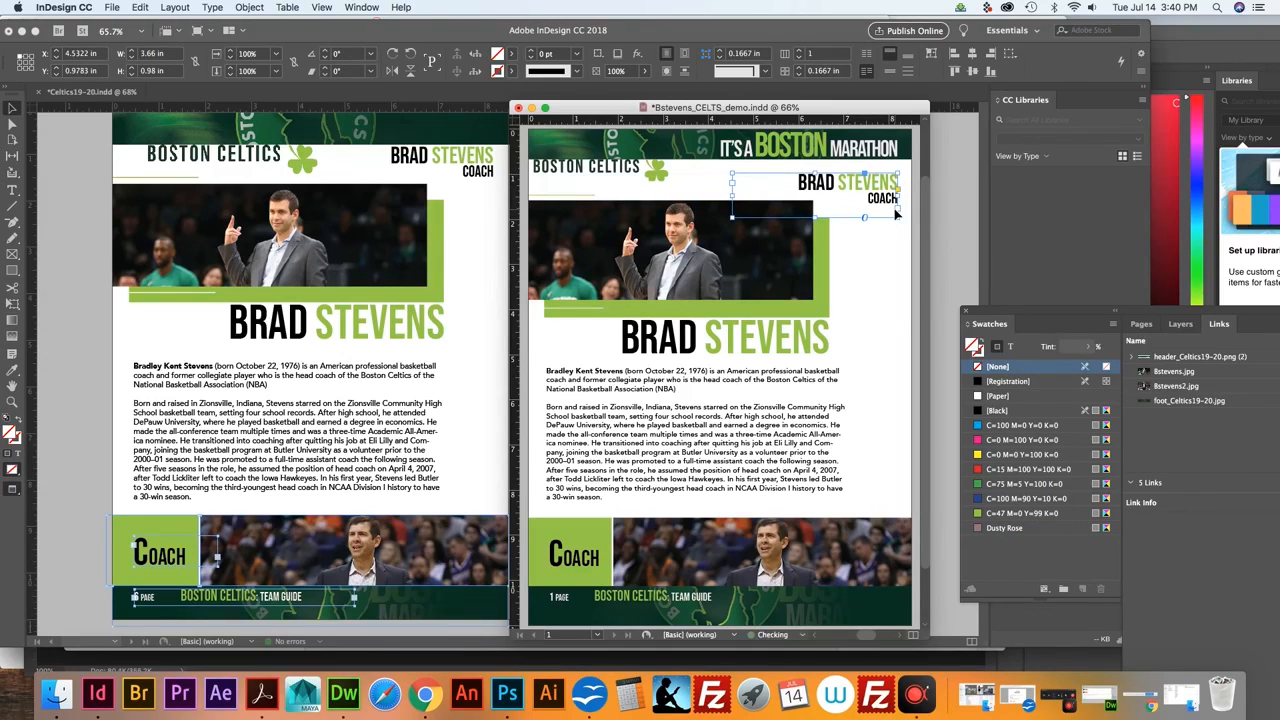
{"action": "key", "text": "Up"}
{"action": "key", "text": "Up"}
{"action": "key", "text": "Up"}
{"action": "key", "text": "Up"}
{"action": "key", "text": "Up"}
{"action": "key", "text": "Up"}
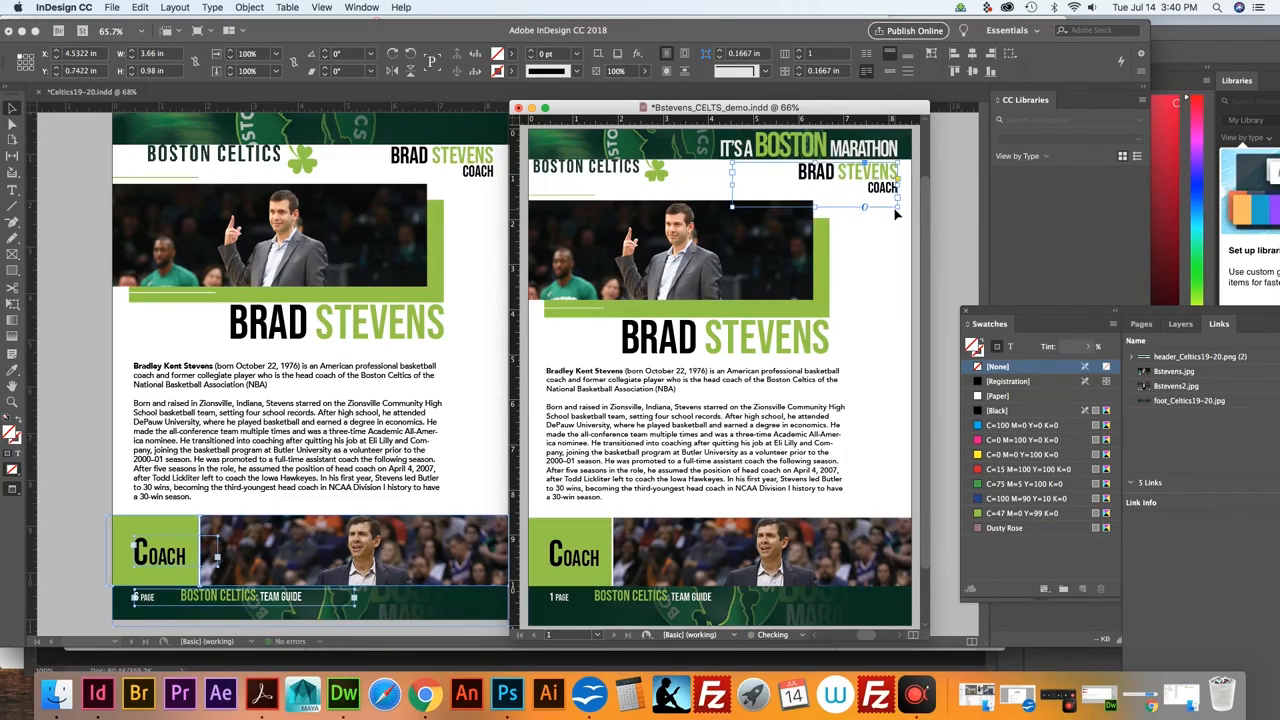
{"action": "key", "text": "Down"}
{"action": "key", "text": "Down"}
{"action": "key", "text": "Down"}
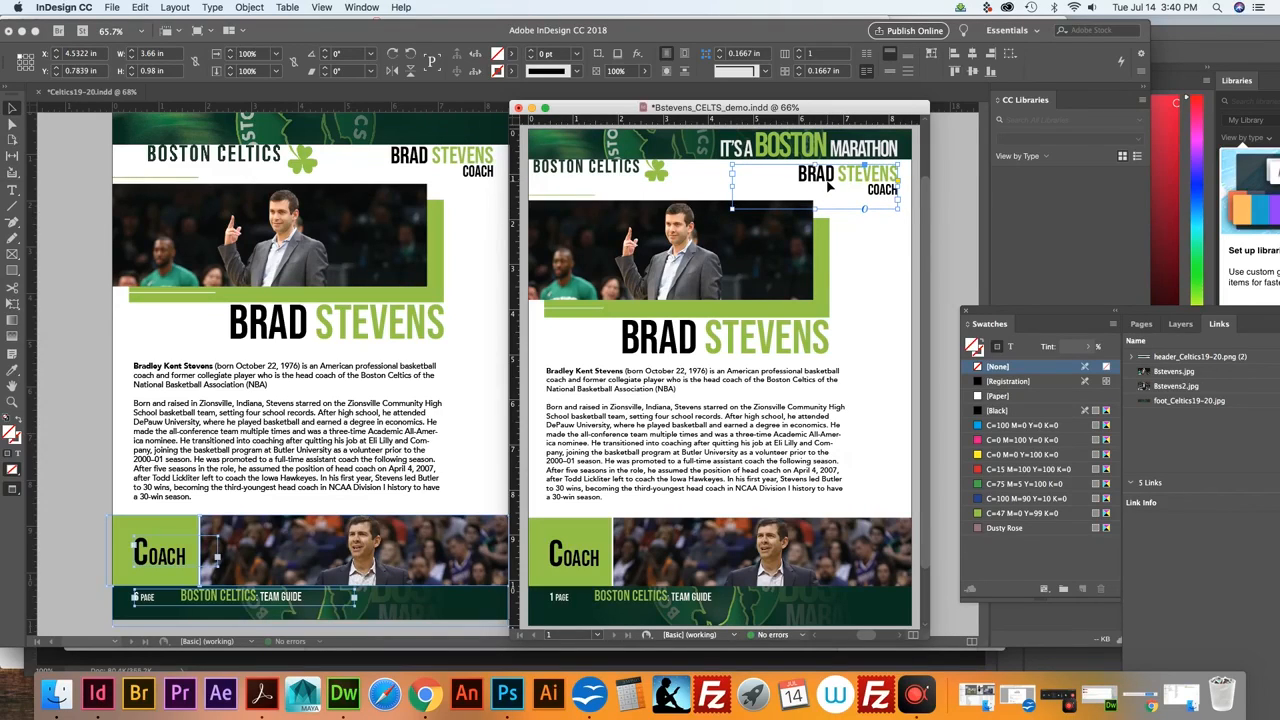
Reposition the small Brad Stevens Coach heading further left and lower, at about X 3.38 in, Y 1.1 in, near the biography's right edge, and deselect it
{"action": "left_click_drag", "start_coordinate": [871, 180], "coordinate": [809, 191]}
{"action": "key", "text": "Right"}
{"action": "key", "text": "Right"}
{"action": "key", "text": "Right"}
{"action": "key", "text": "Right"}
{"action": "key", "text": "Right"}
{"action": "key", "text": "Right"}
{"action": "key", "text": "Right"}
{"action": "key", "text": "Right"}
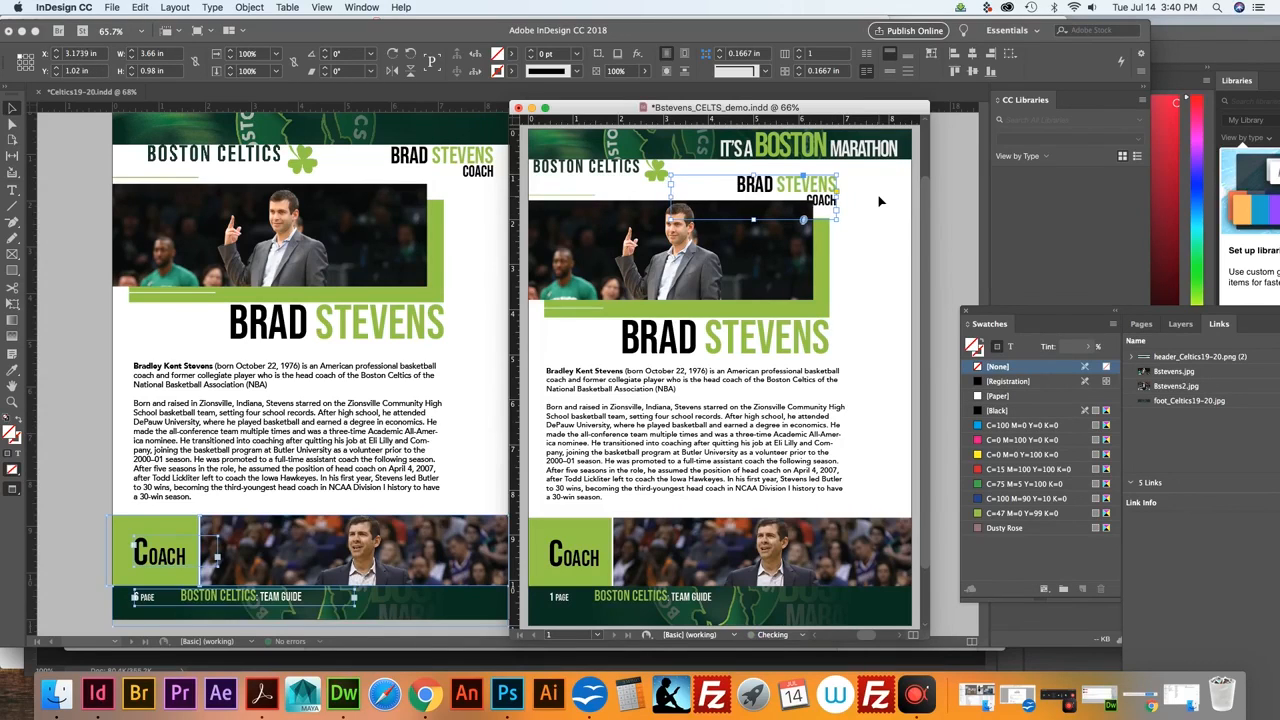
{"action": "key", "text": "Right"}
{"action": "key", "text": "Right"}
{"action": "key", "text": "Right"}
{"action": "key", "text": "Right"}
{"action": "key", "text": "Right"}
{"action": "key", "text": "Right"}
{"action": "key", "text": "Right"}
{"action": "key", "text": "Right"}
{"action": "key", "text": "Right"}
{"action": "key", "text": "Right"}
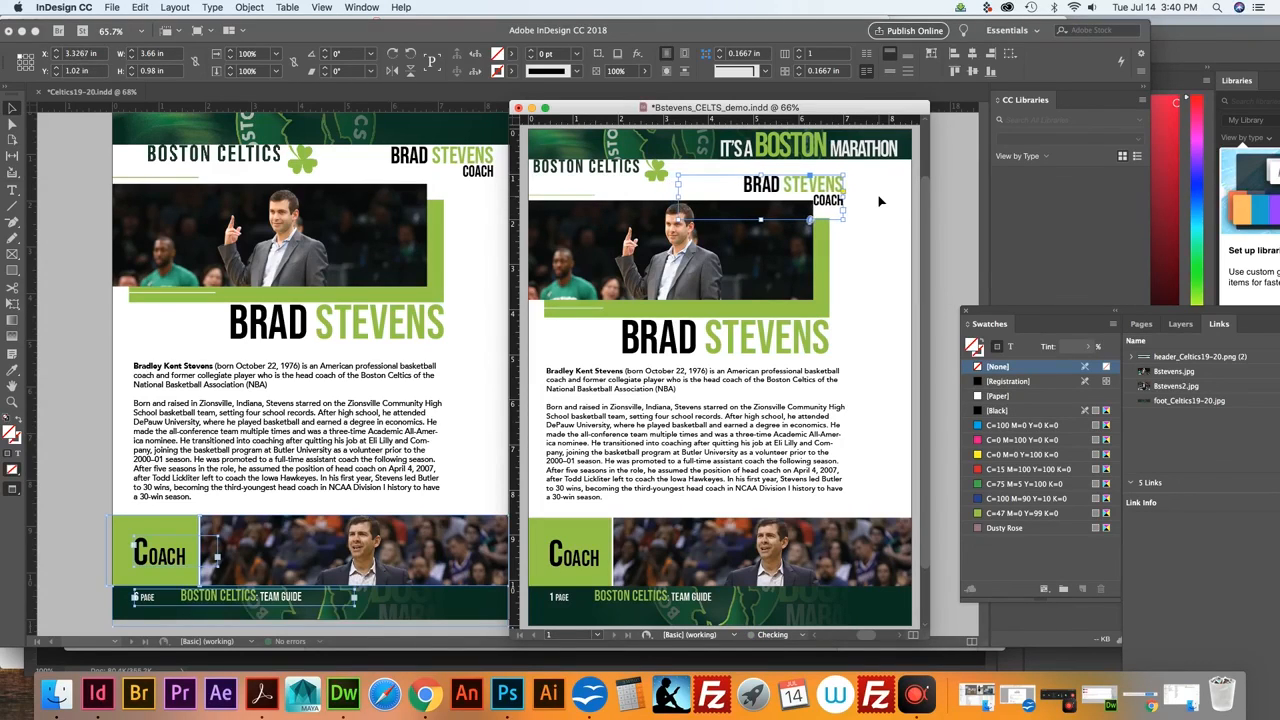
{"action": "key", "text": "Down"}
{"action": "key", "text": "Down"}
{"action": "key", "text": "Down"}
{"action": "key", "text": "Down"}
{"action": "key", "text": "Down"}
{"action": "key", "text": "Down"}
{"action": "key", "text": "Down"}
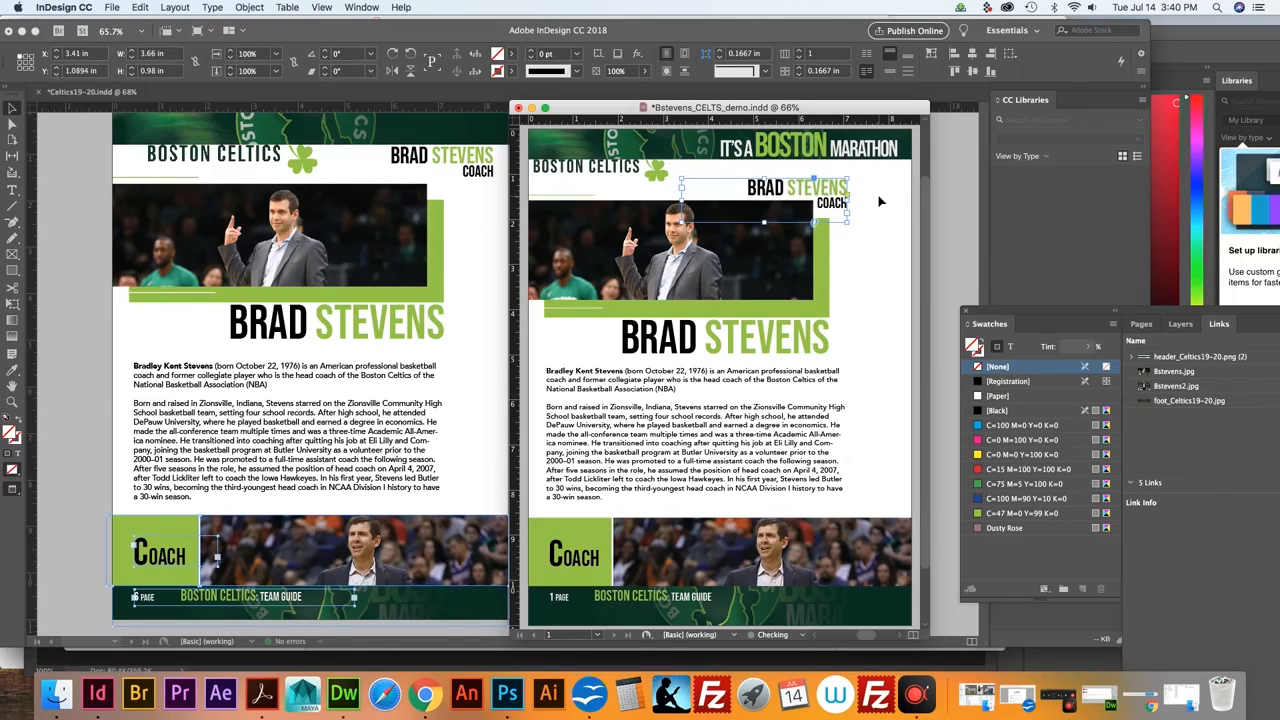
{"action": "key", "text": "Left"}
{"action": "key", "text": "Left"}
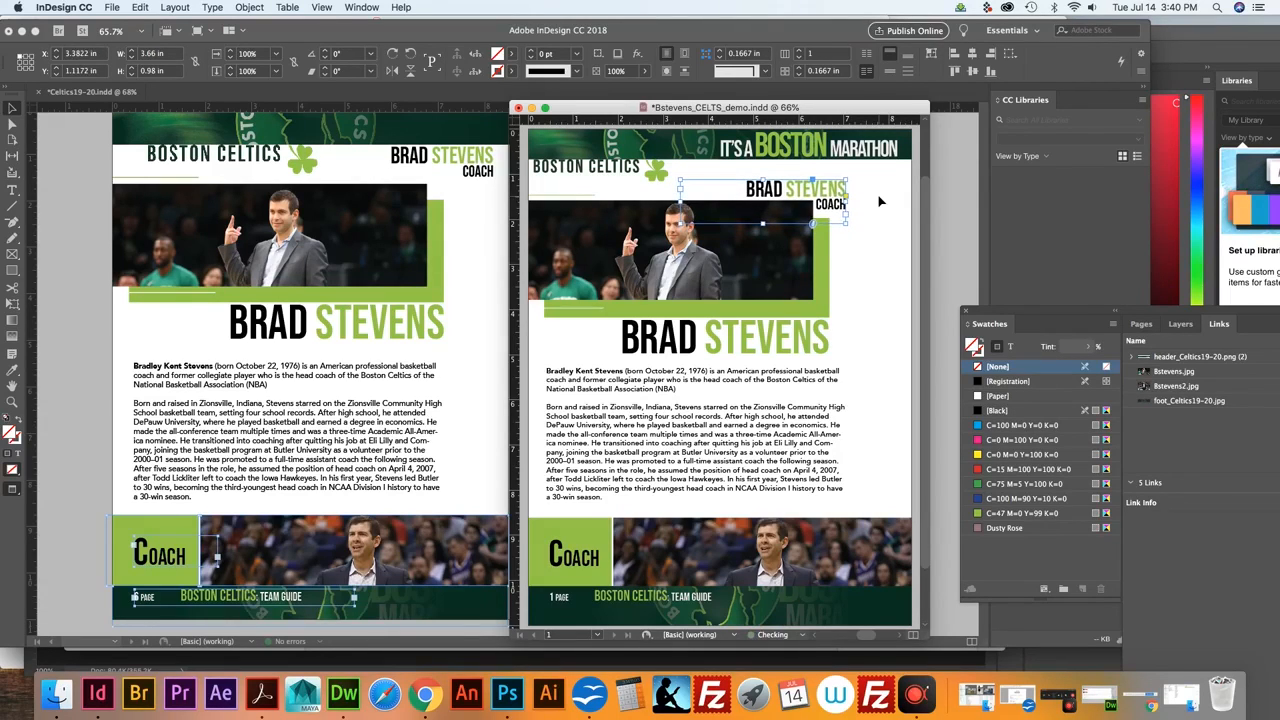
{"action": "key", "text": "Down"}
{"action": "left_click", "coordinate": [875, 265]}
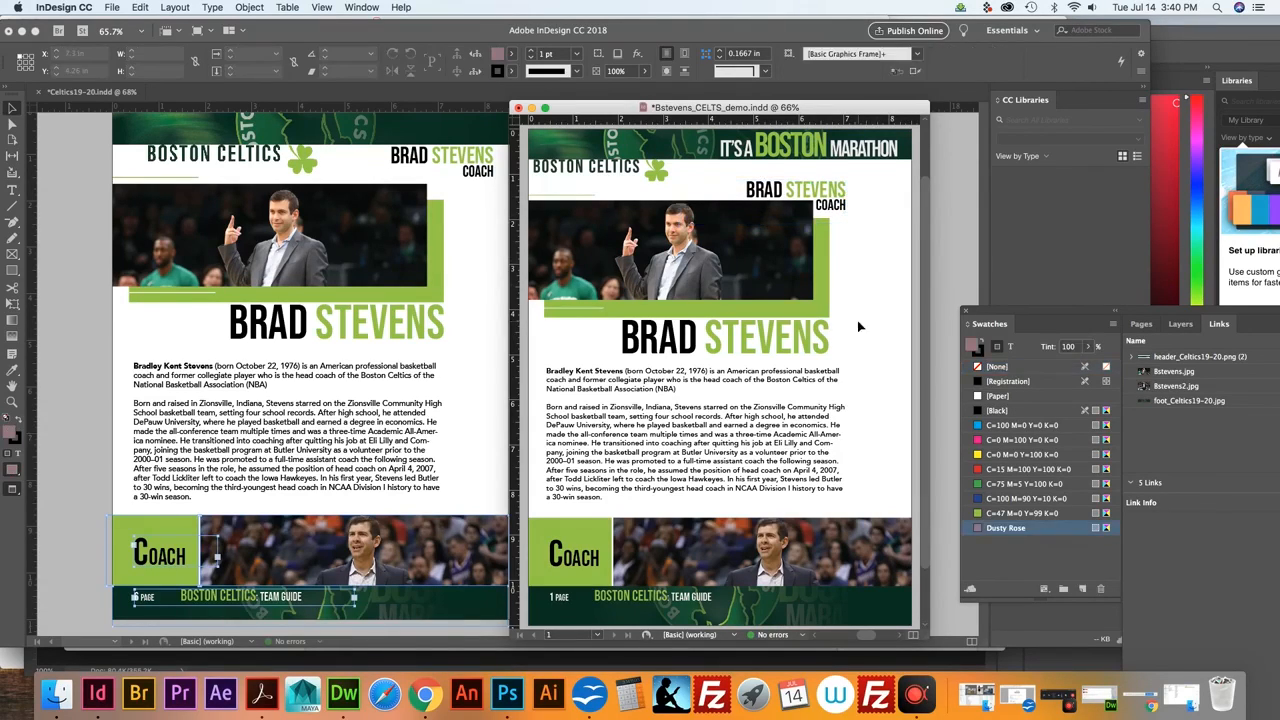